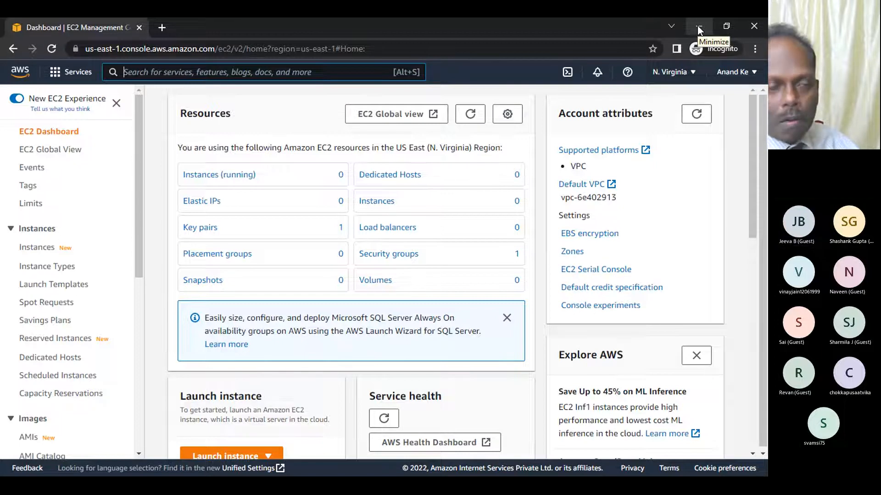
# Step: Switch to the other Chrome window and open the AWS folder above Sessions in Google Drive
pyautogui.click(697, 26)
pyautogui.moveTo(348, 473)
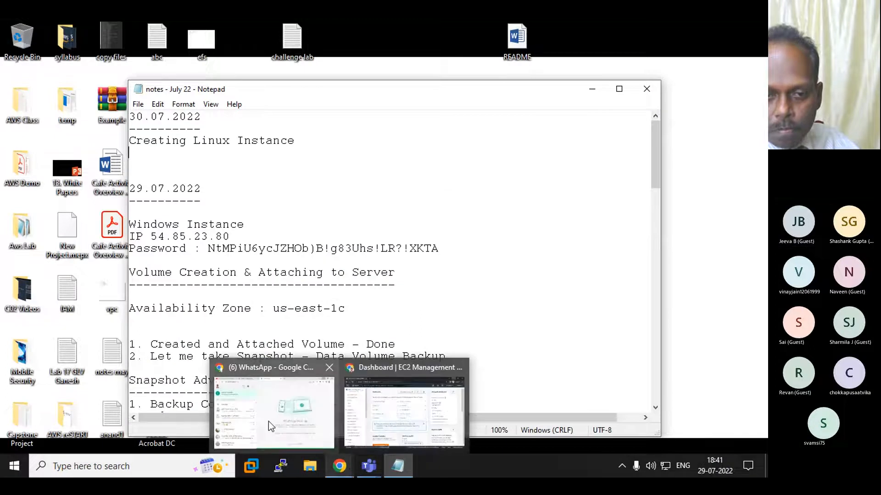
pyautogui.click(268, 422)
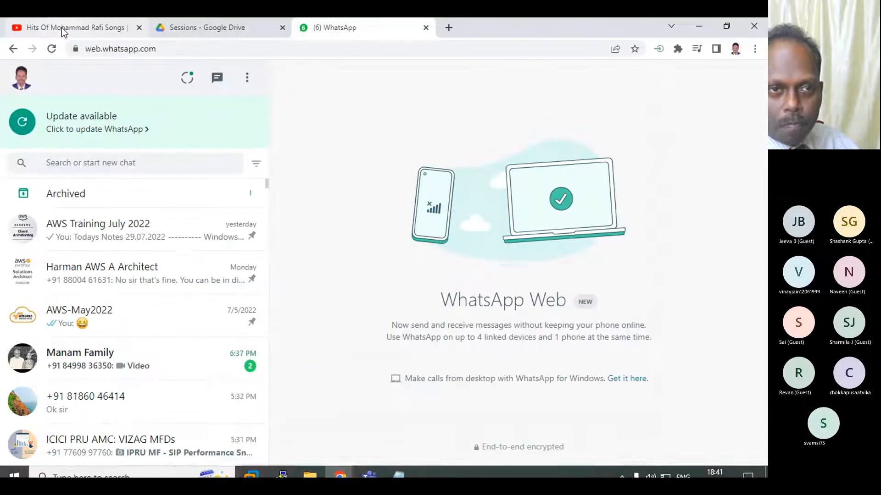
pyautogui.click(216, 30)
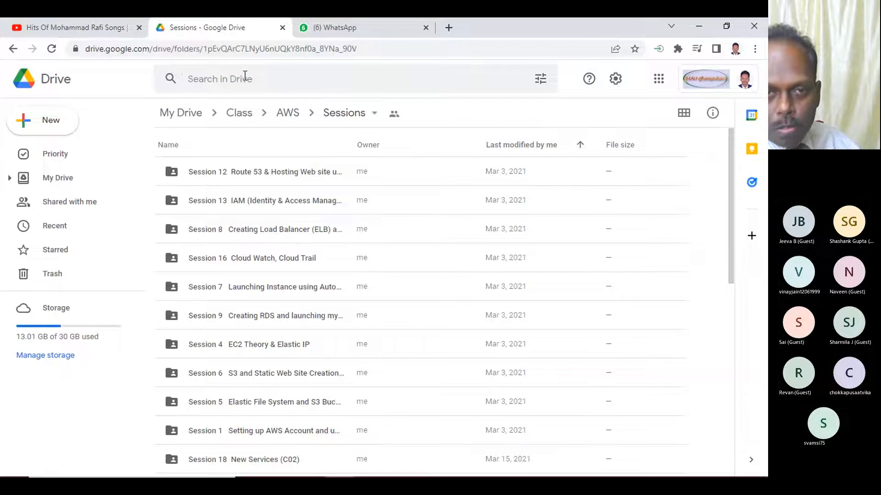
pyautogui.click(284, 117)
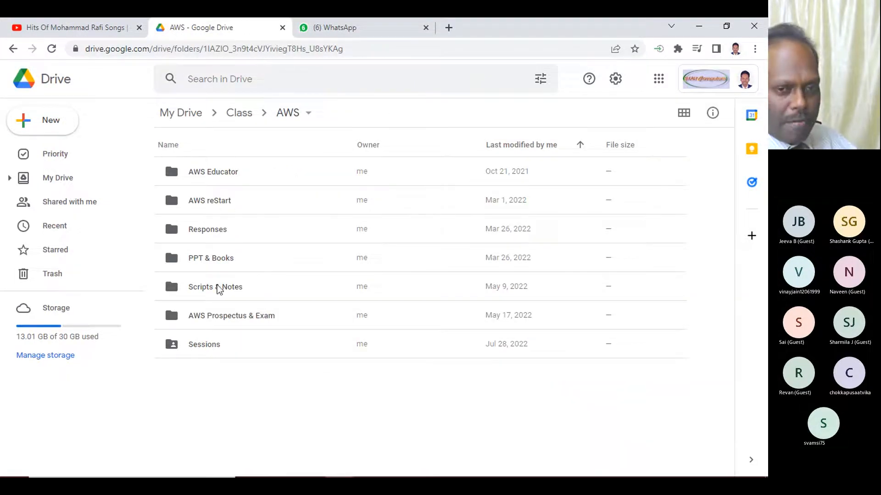
# Step: Open the amazon.in website in a new browser tab
pyautogui.click(448, 29)
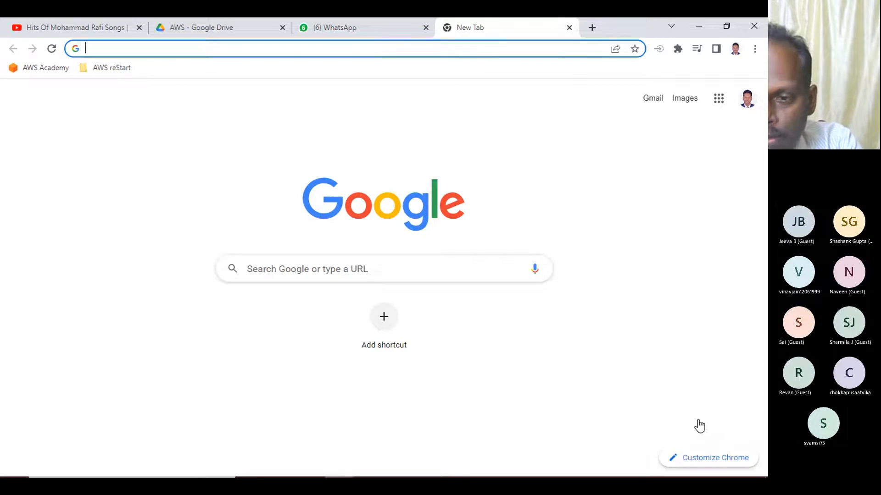
pyautogui.click(97, 50)
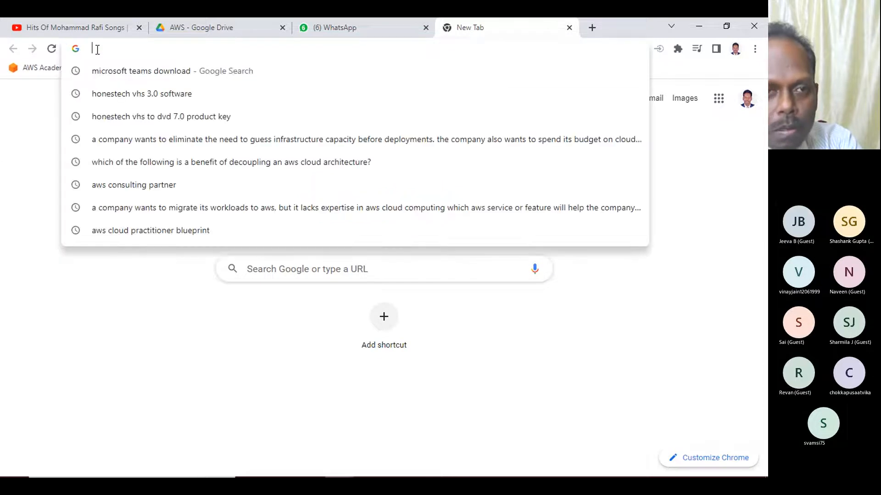
pyautogui.write('amazon.')
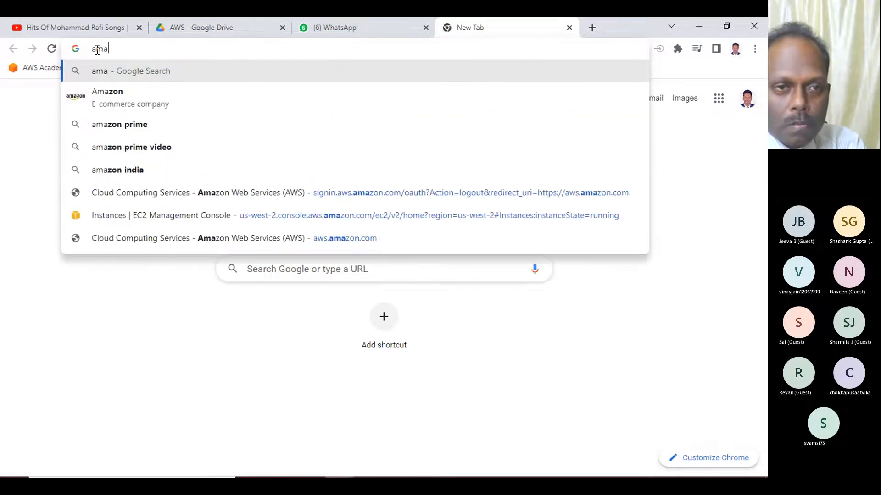
pyautogui.write('in')
pyautogui.press('Return')
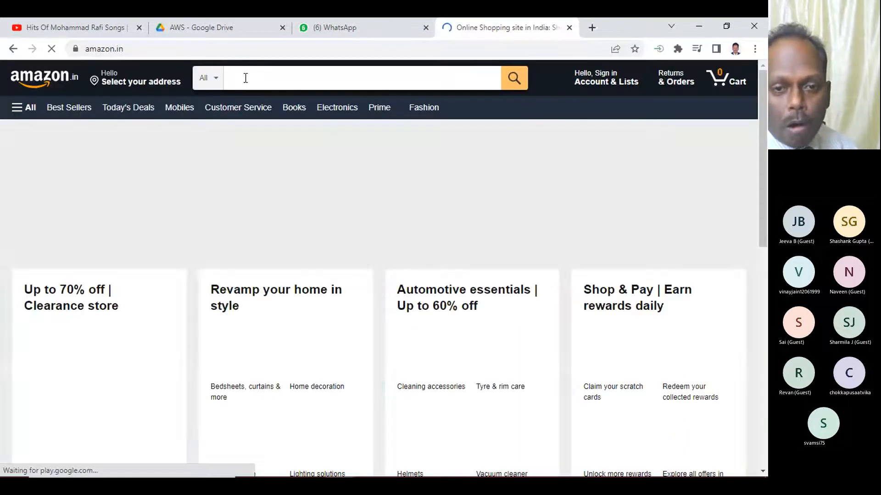
# Step: Search the Amazon store for "solutions Architect AWS"
pyautogui.click(246, 78)
pyautogui.write('sol')
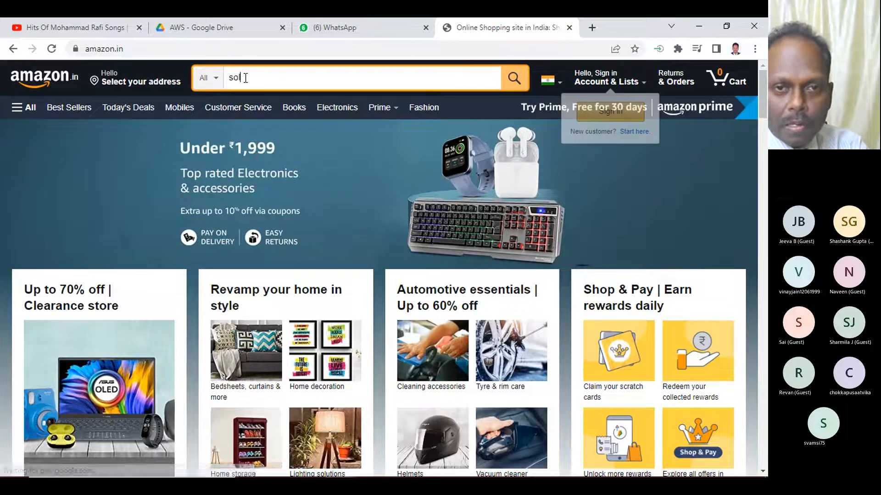
pyautogui.write('utions')
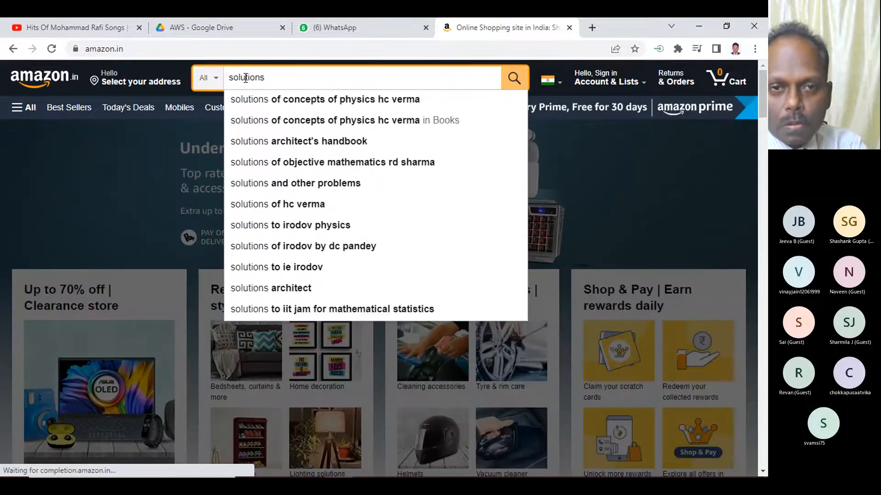
pyautogui.write(' Ass')
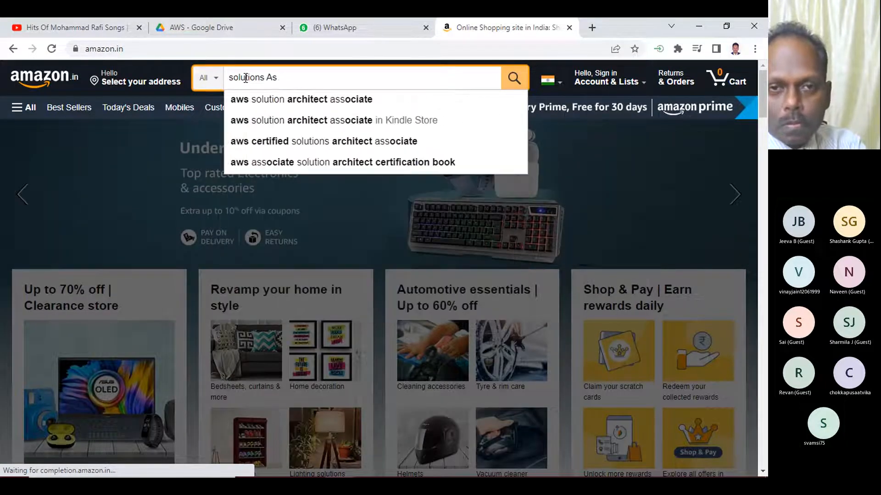
pyautogui.press('BackSpace')
pyautogui.write('rchit')
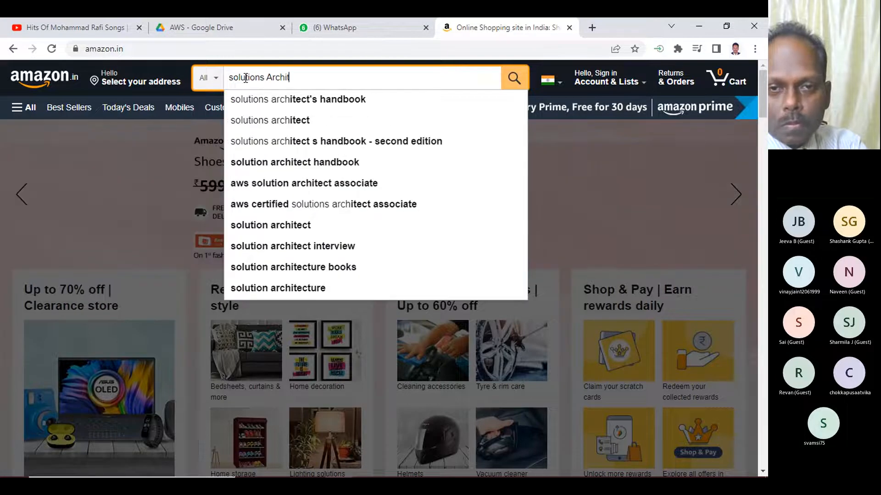
pyautogui.write('ect AWS')
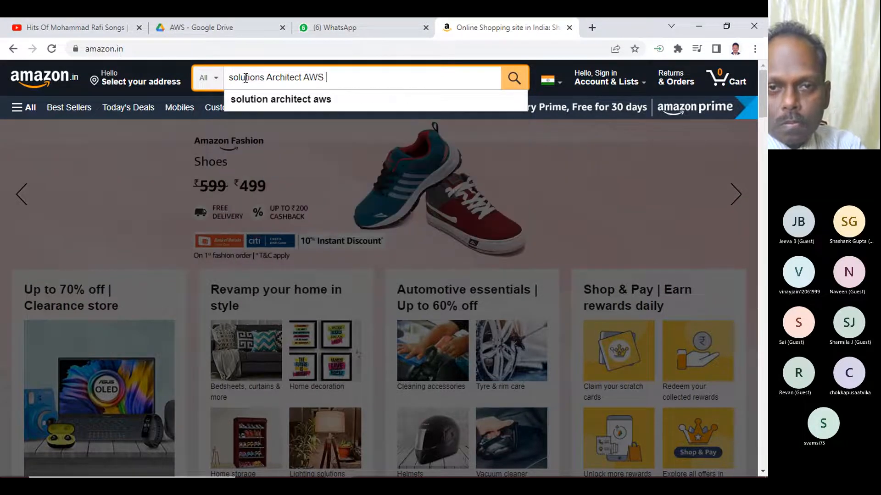
pyautogui.press('Return')
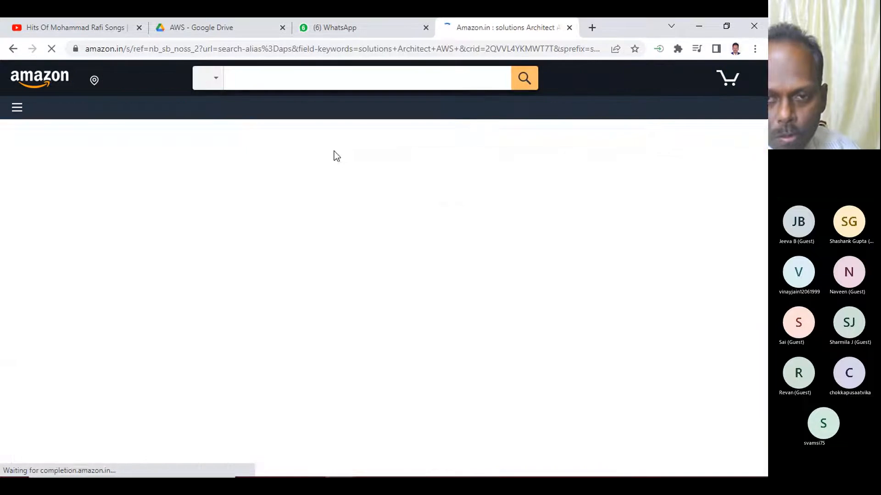
# Step: Look through the AWS Certified Solutions Architect books in the search results, comparing their titles, editions and prices
pyautogui.scroll(-3, 322, 251)
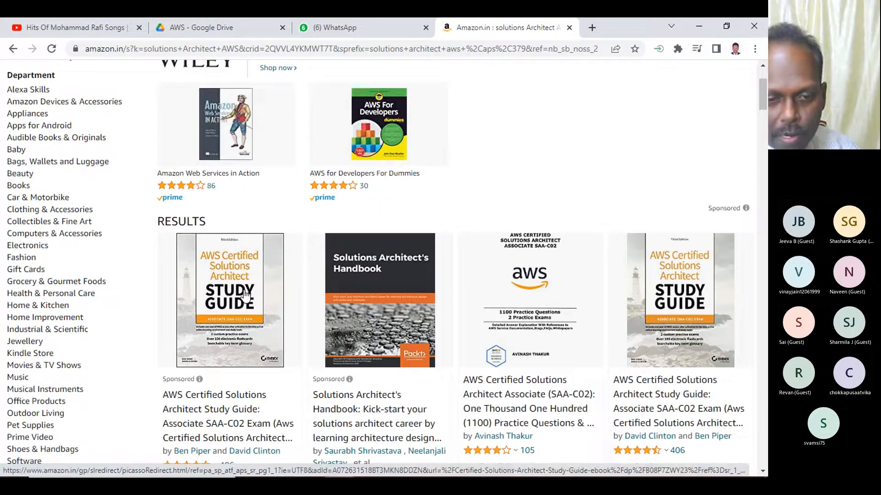
pyautogui.scroll(-1, 239, 293)
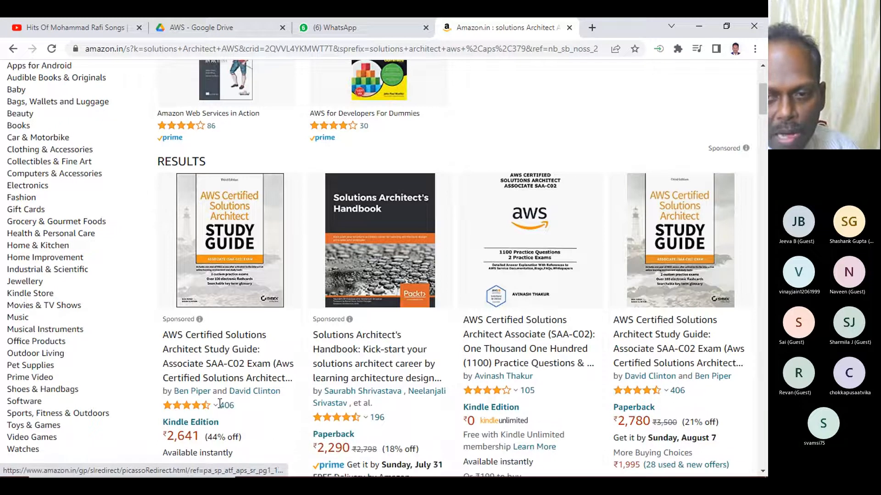
pyautogui.scroll(-1, 508, 312)
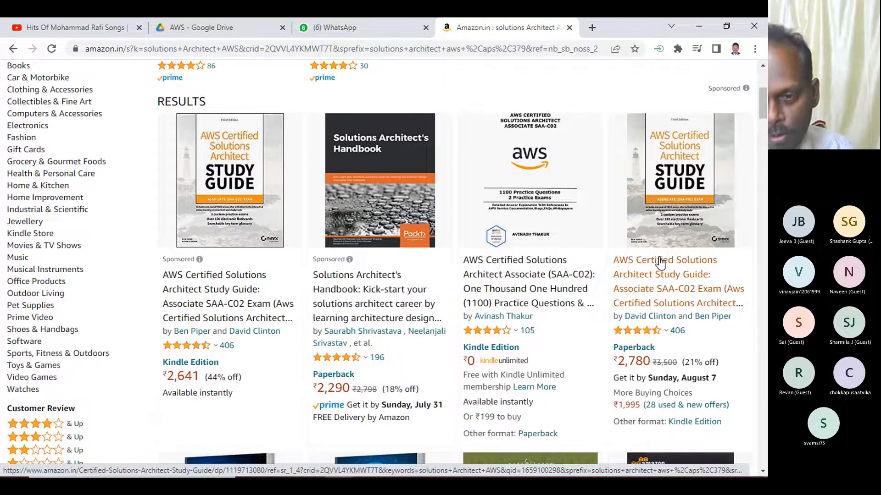
pyautogui.scroll(-1, 660, 264)
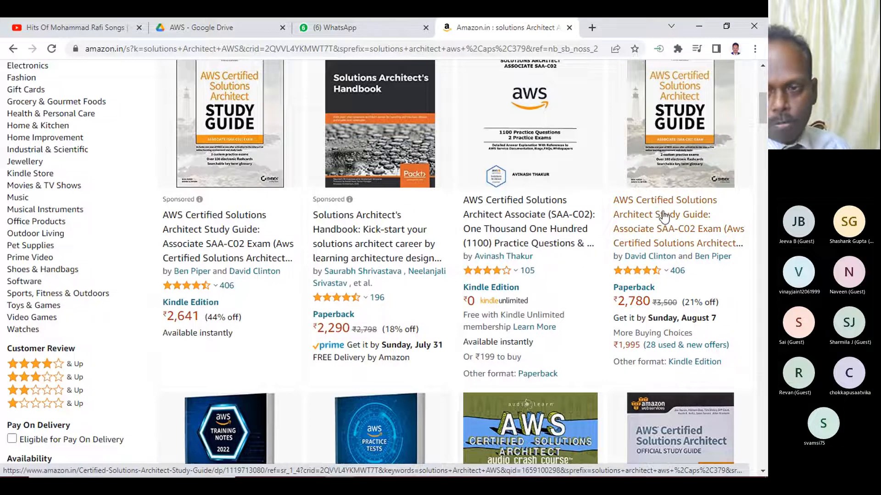
pyautogui.scroll(-1, 667, 209)
pyautogui.scroll(1, 668, 209)
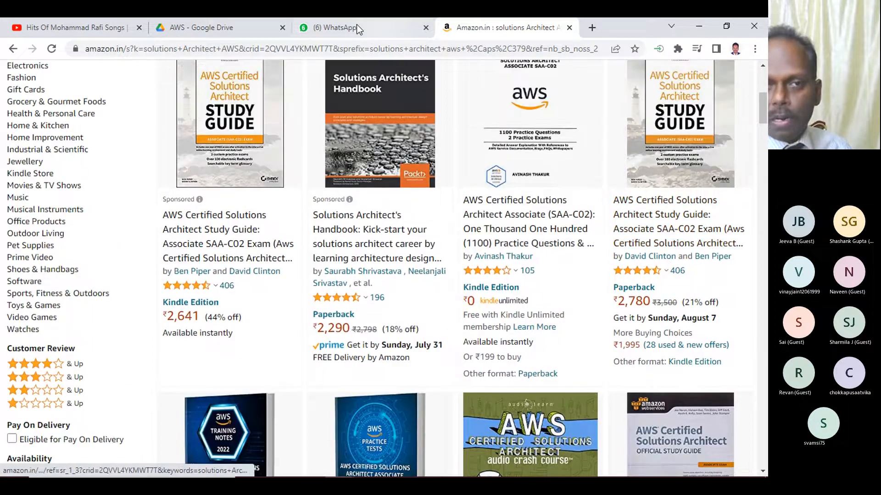
# Step: In Google Drive's PPT & Books folder, share "AWS SAA - C02- official 3rd Ed Sybex.pdf" with anyone with the link and copy its link
pyautogui.click(214, 28)
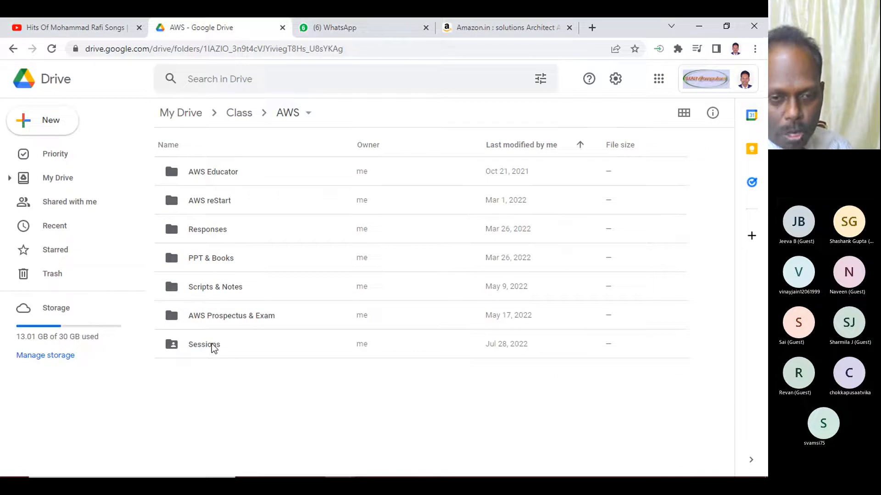
pyautogui.doubleClick(212, 259)
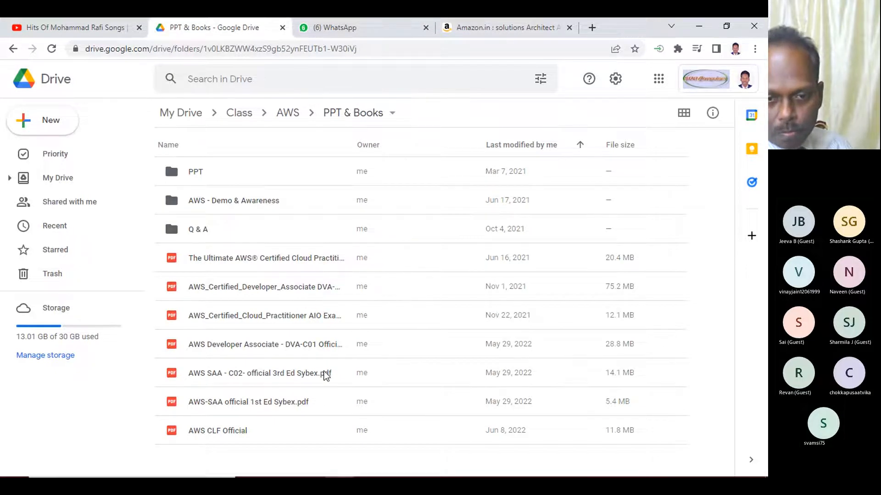
pyautogui.click(309, 376)
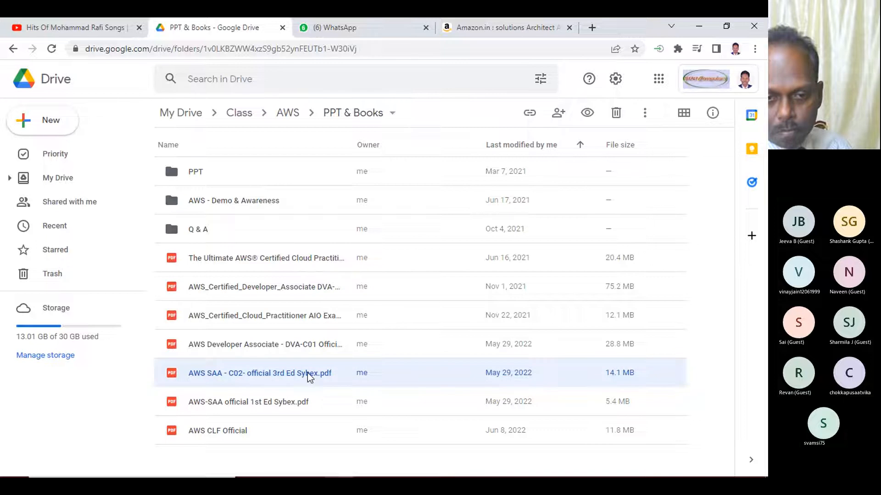
pyautogui.rightClick(308, 377)
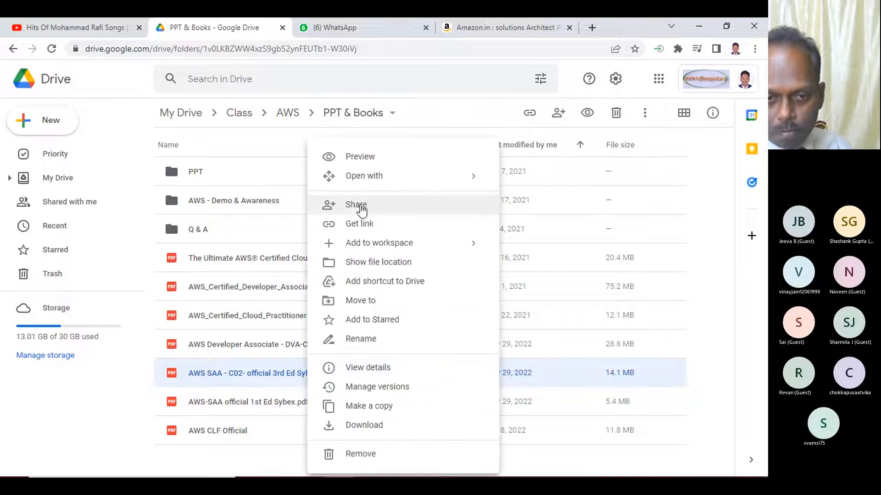
pyautogui.click(360, 207)
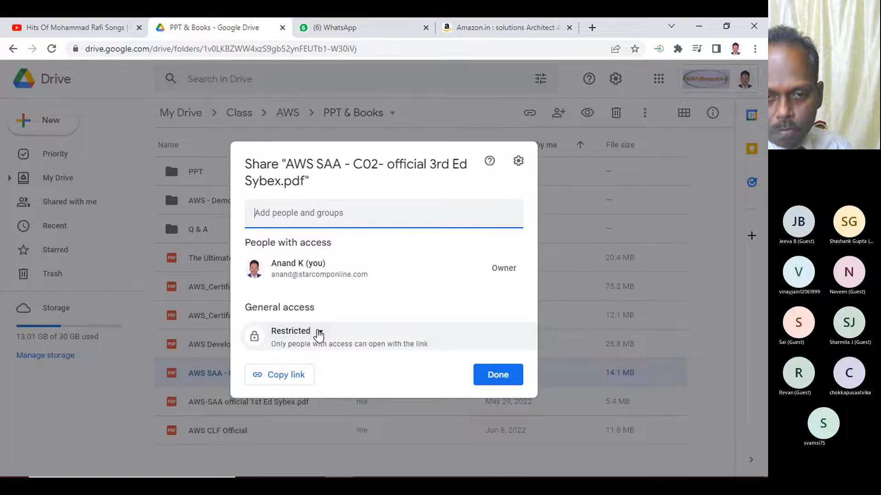
pyautogui.click(318, 335)
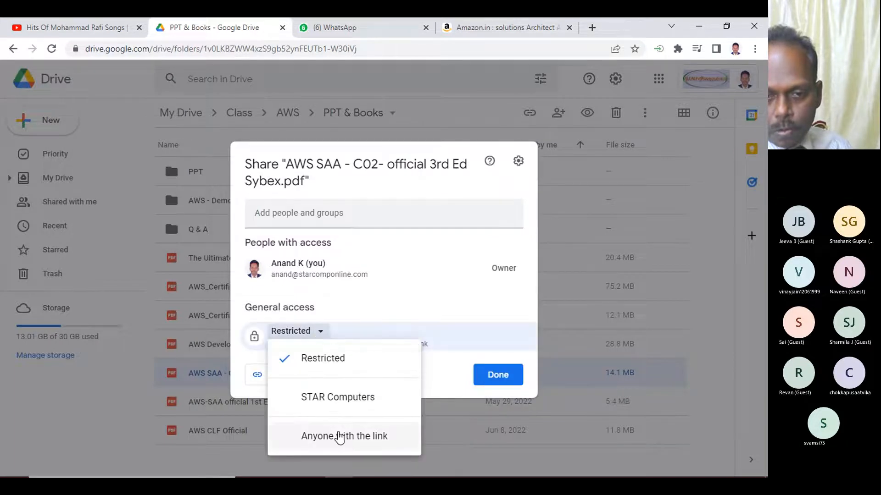
pyautogui.click(342, 438)
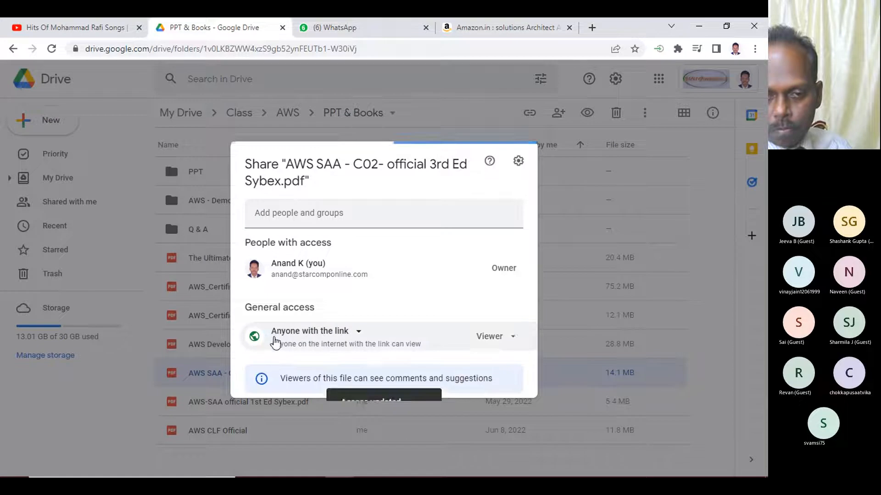
pyautogui.click(286, 397)
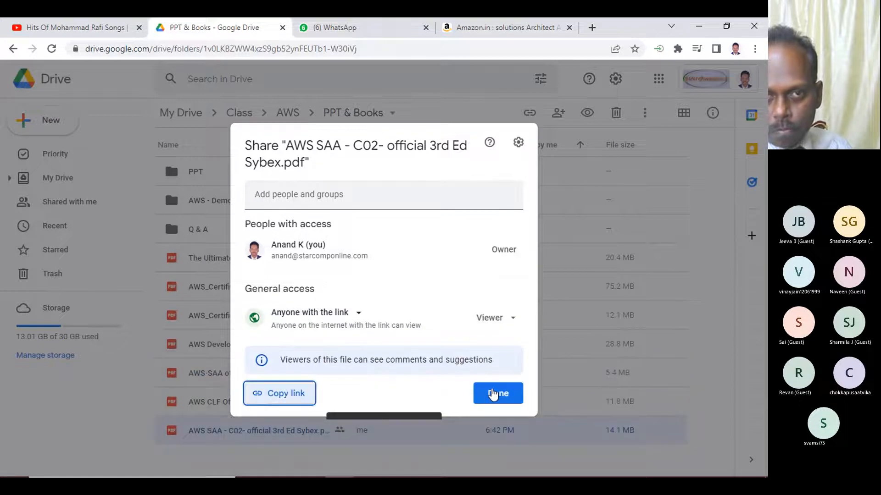
pyautogui.click(493, 393)
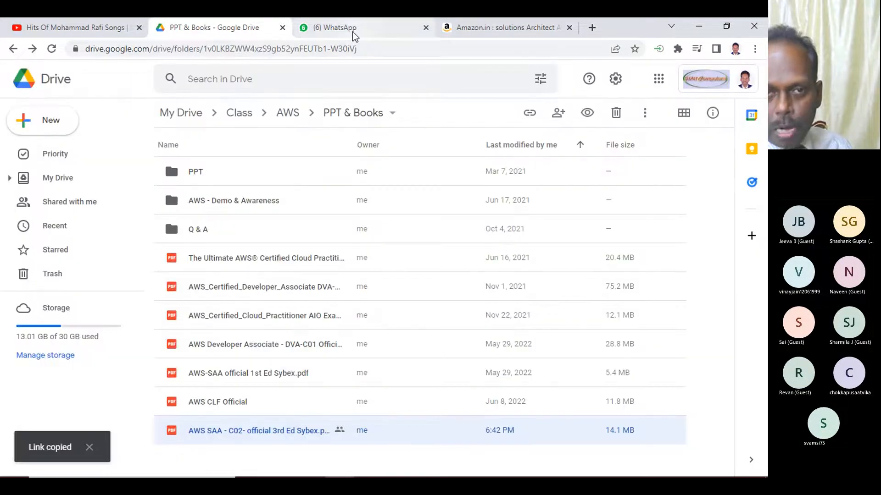
# Step: Switch to WhatsApp Web and send the copied Drive link to the AWS Training July 2022 group
pyautogui.click(355, 32)
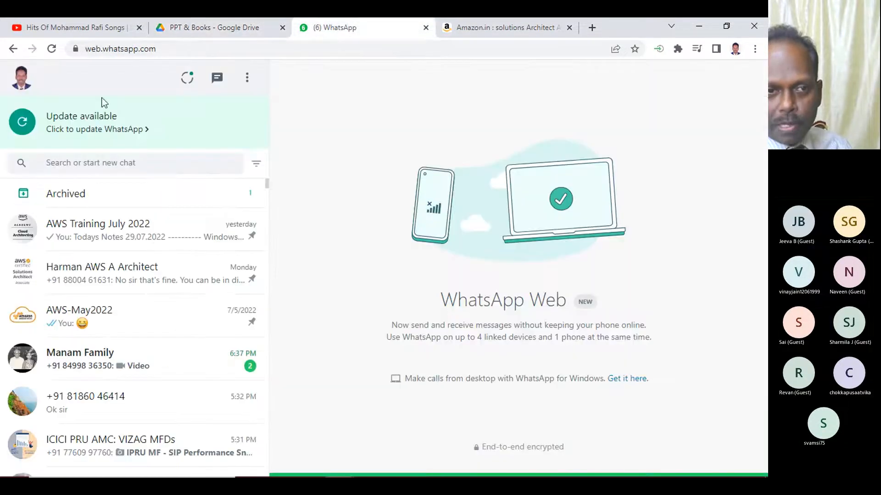
pyautogui.click(101, 229)
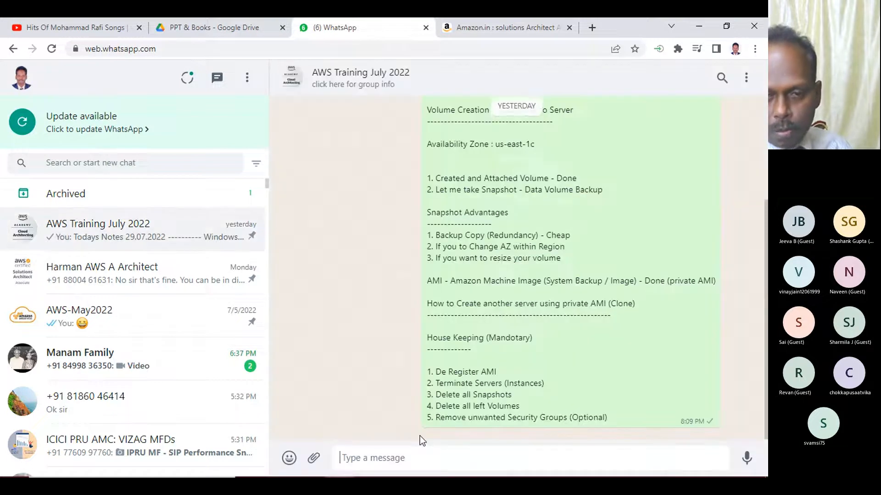
pyautogui.click(357, 458)
pyautogui.hotkey('ctrl', 'v')
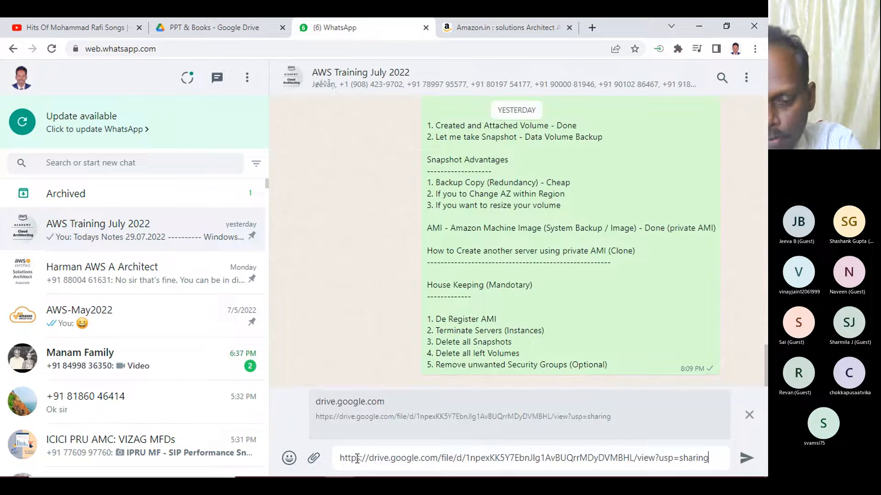
pyautogui.press('Return')
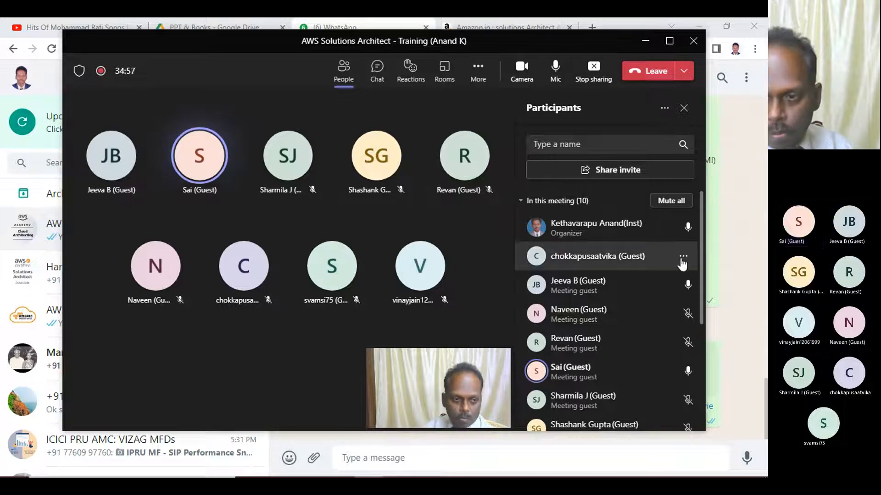
# Step: Delete the sent Drive link message from the AWS Training July 2022 group for everyone
pyautogui.click(742, 293)
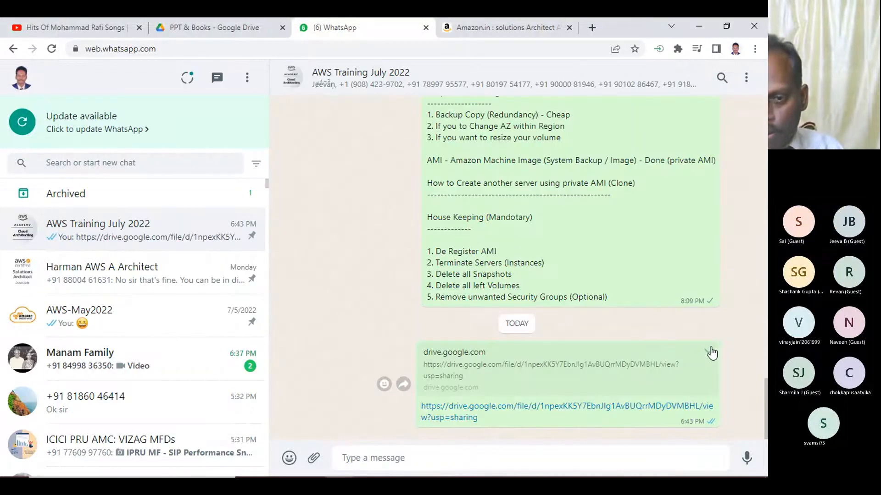
pyautogui.click(708, 351)
pyautogui.click(678, 334)
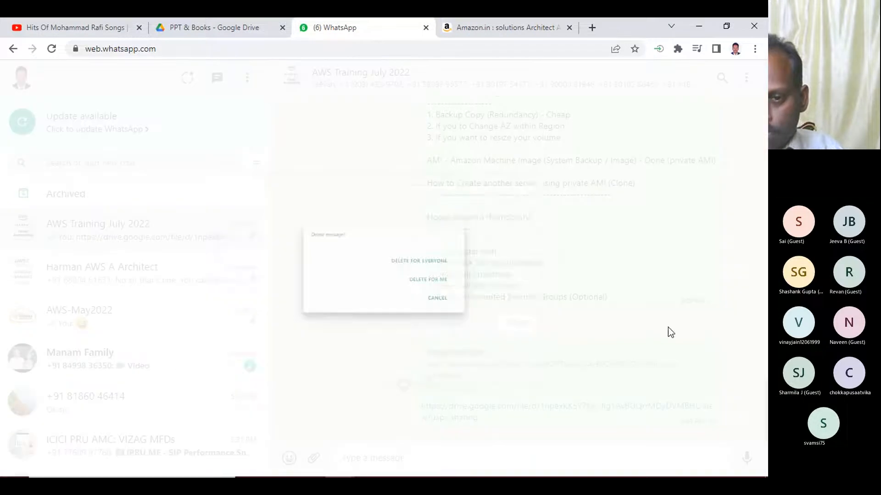
pyautogui.click(489, 255)
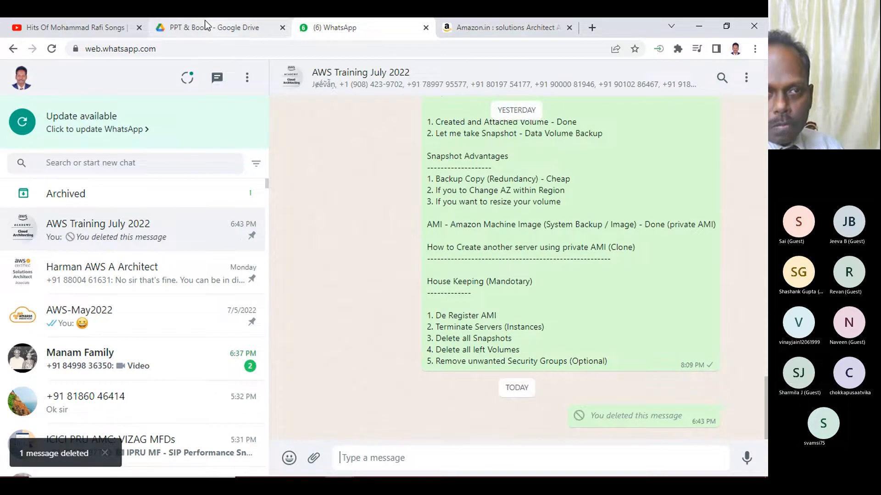
# Step: In Google Drive, set the general access of "AWS SAA - C02- official 3rd Ed Sybex.pdf" back to Restricted
pyautogui.click(475, 29)
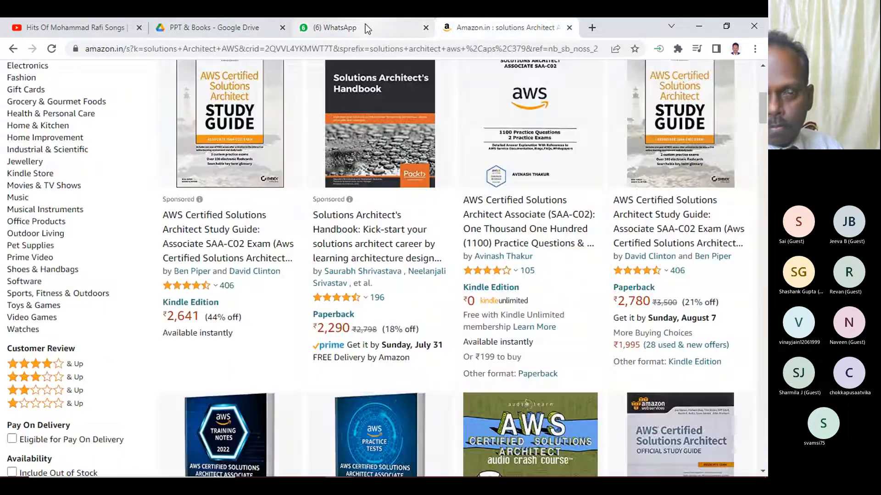
pyautogui.click(365, 25)
pyautogui.click(240, 27)
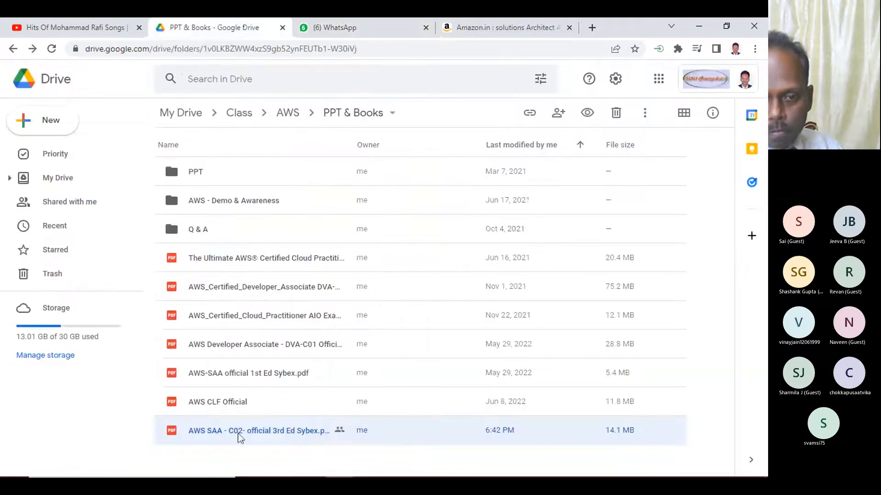
pyautogui.rightClick(296, 433)
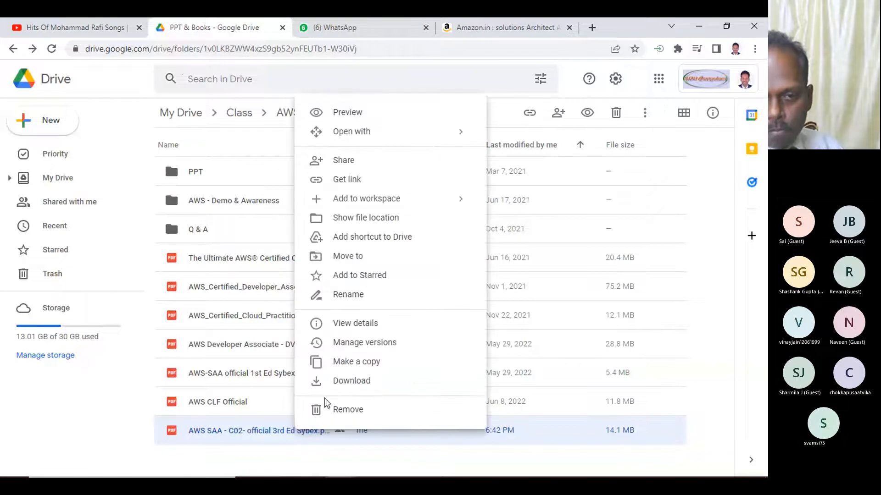
pyautogui.click(343, 161)
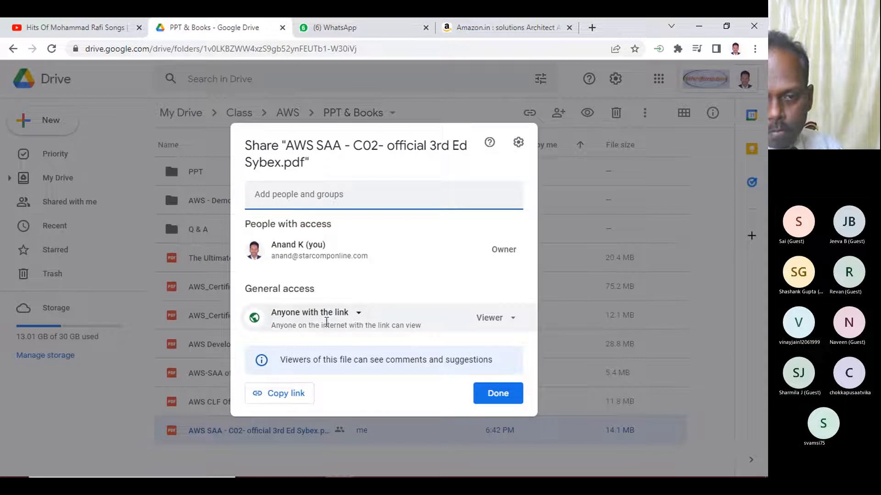
pyautogui.click(352, 318)
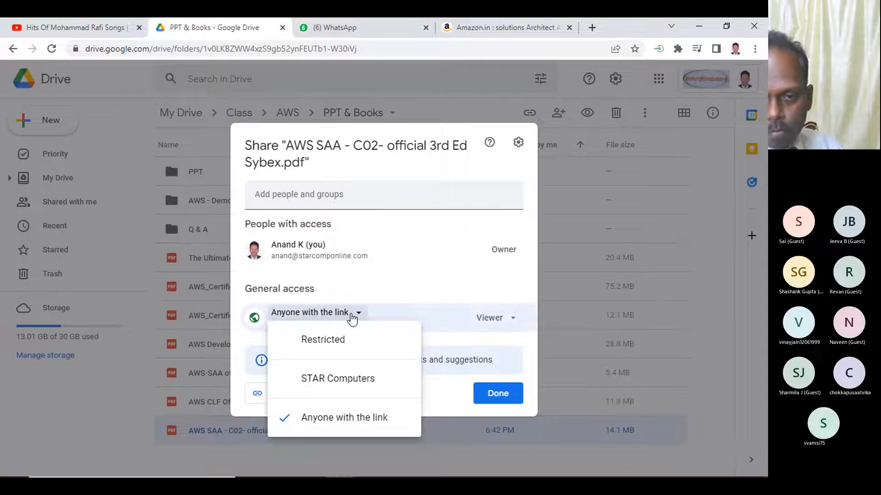
pyautogui.click(329, 338)
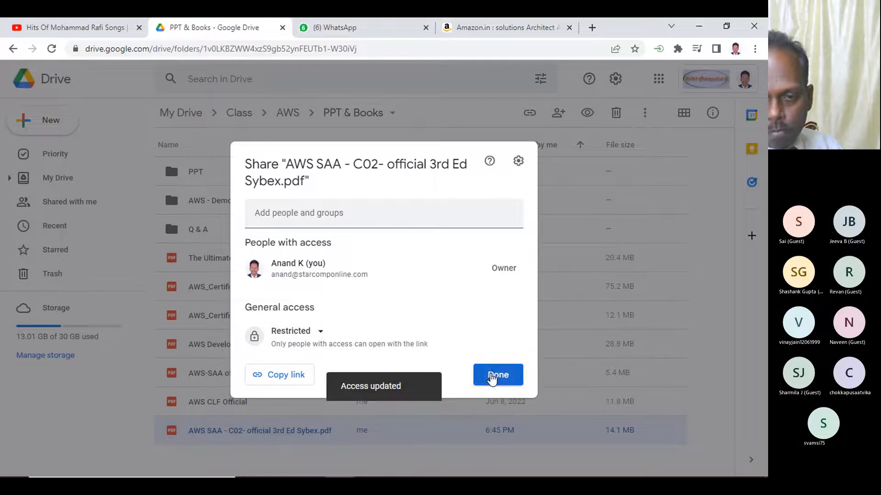
pyautogui.click(491, 375)
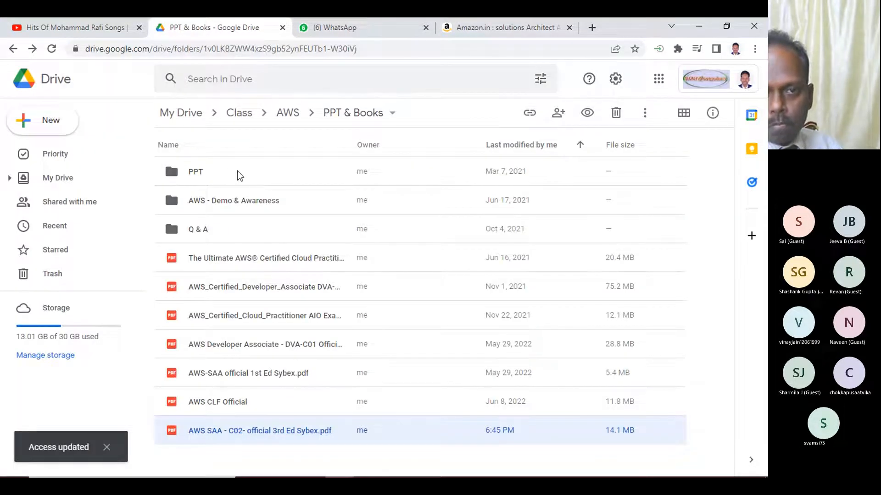
# Step: Open the Sessions folder inside Drive's AWS folder and close the Amazon search results page
pyautogui.click(287, 114)
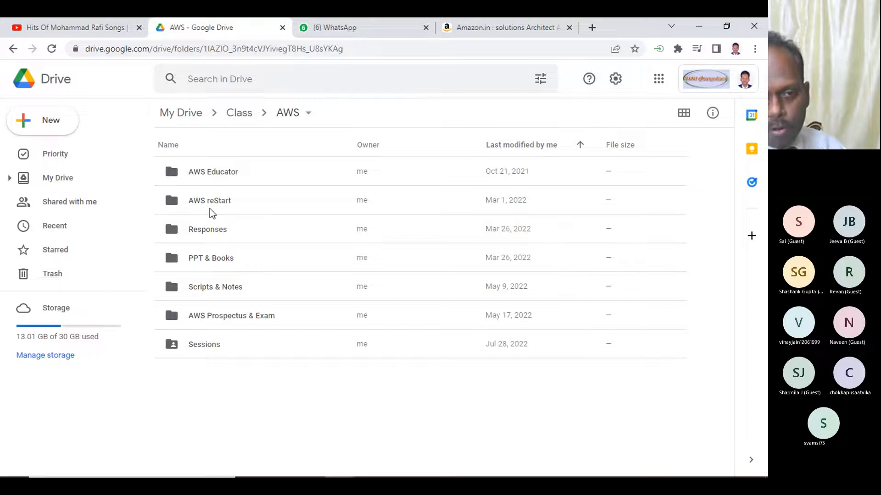
pyautogui.doubleClick(213, 348)
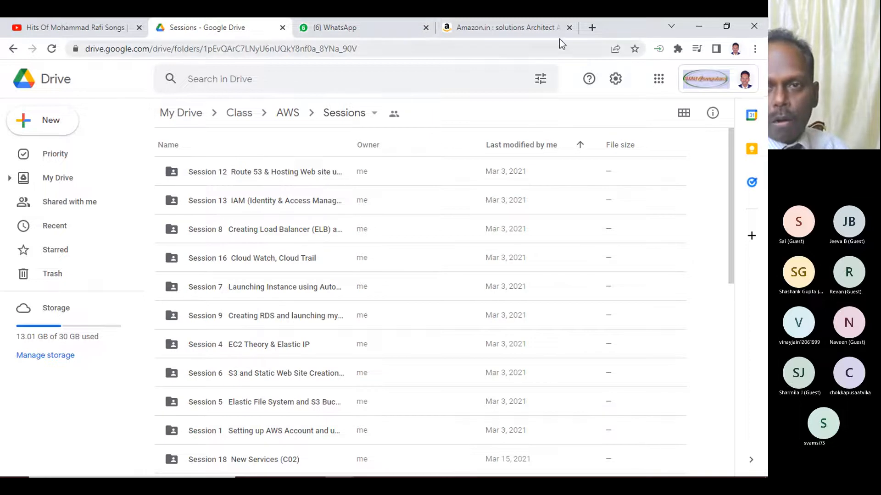
pyautogui.click(533, 37)
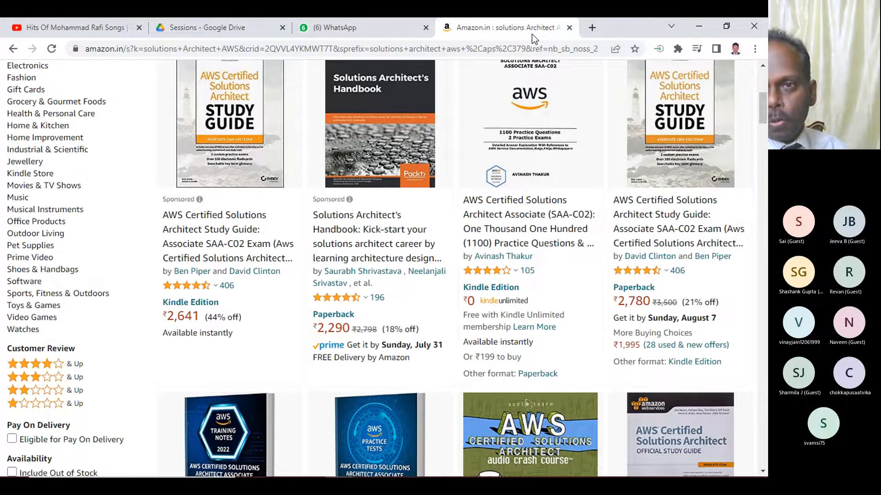
pyautogui.click(569, 28)
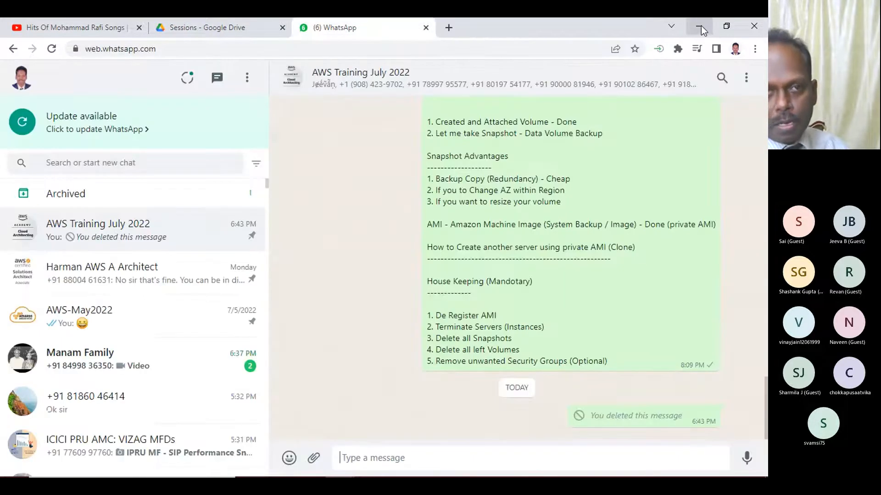
pyautogui.click(237, 27)
pyautogui.click(109, 28)
pyautogui.click(206, 28)
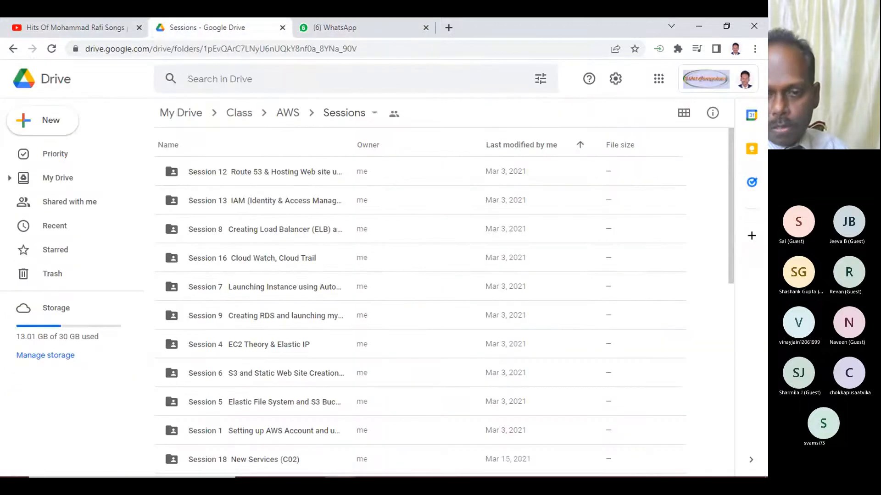
# Step: Switch to the EC2 Management Console window, view the dashboard's resource overview, and put the window away again
pyautogui.moveTo(387, 477)
pyautogui.moveTo(347, 458)
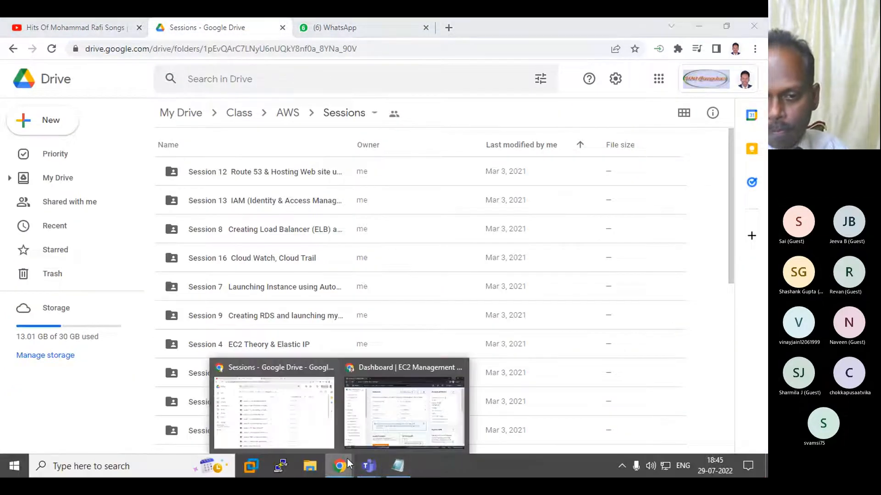
pyautogui.click(404, 423)
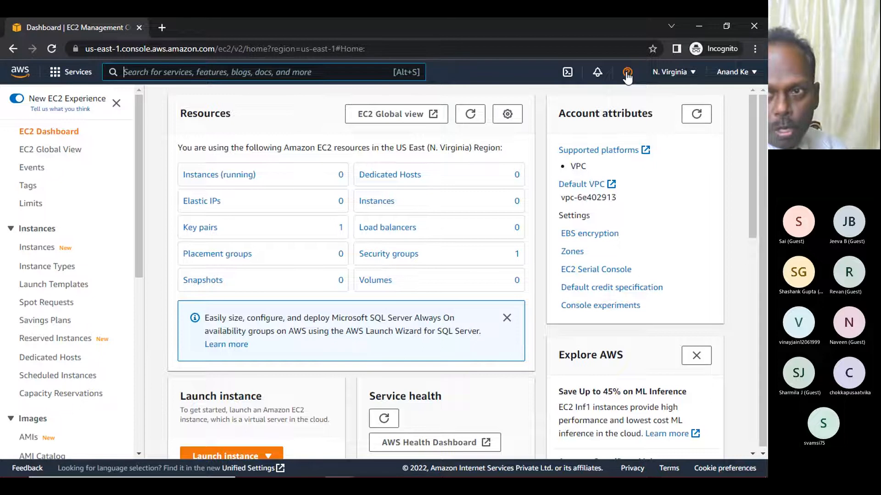
pyautogui.click(696, 26)
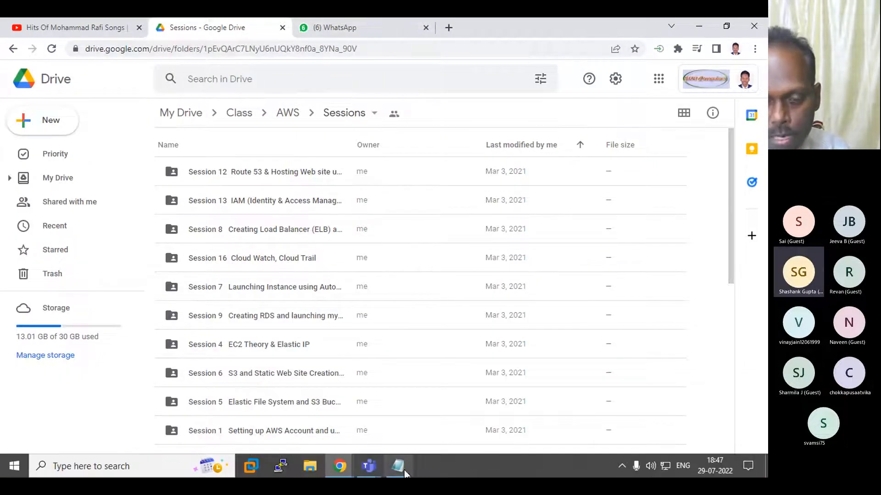
# Step: Check the participants of the AWS Solutions Architect training meeting in Microsoft Teams and minimize the meeting window
pyautogui.moveTo(363, 463)
pyautogui.click(394, 410)
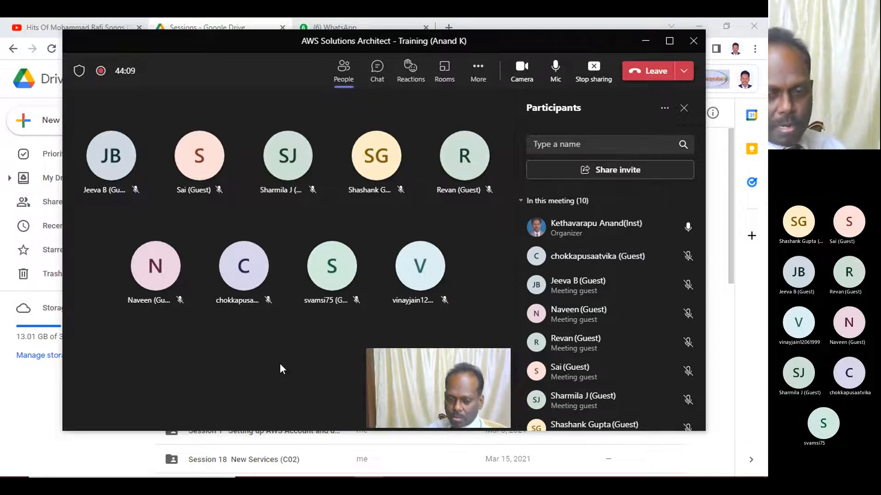
pyautogui.click(642, 44)
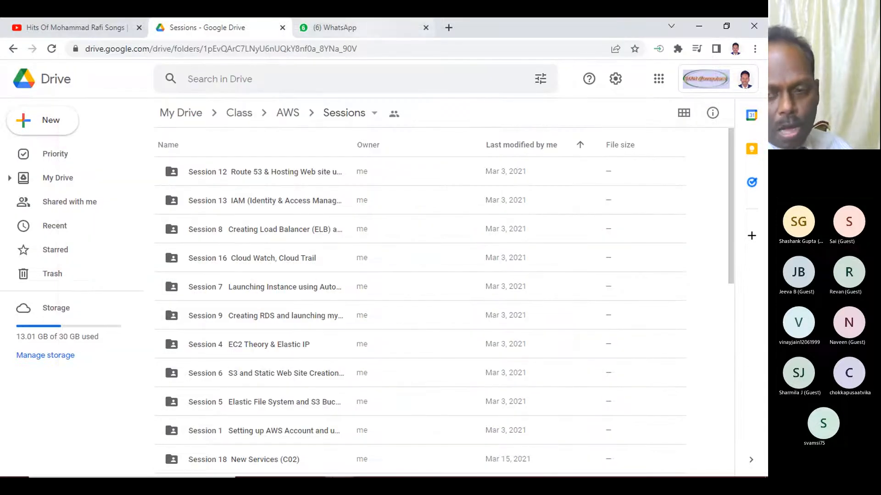
# Step: Switch to the EC2 console and open the instance launch wizard in the old experience, marking "I am more familiar with the old experience"
pyautogui.click(345, 465)
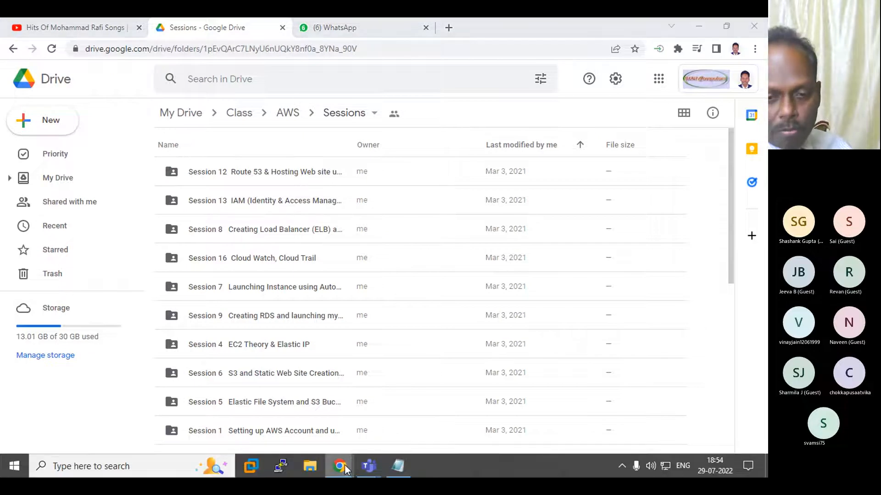
pyautogui.click(374, 417)
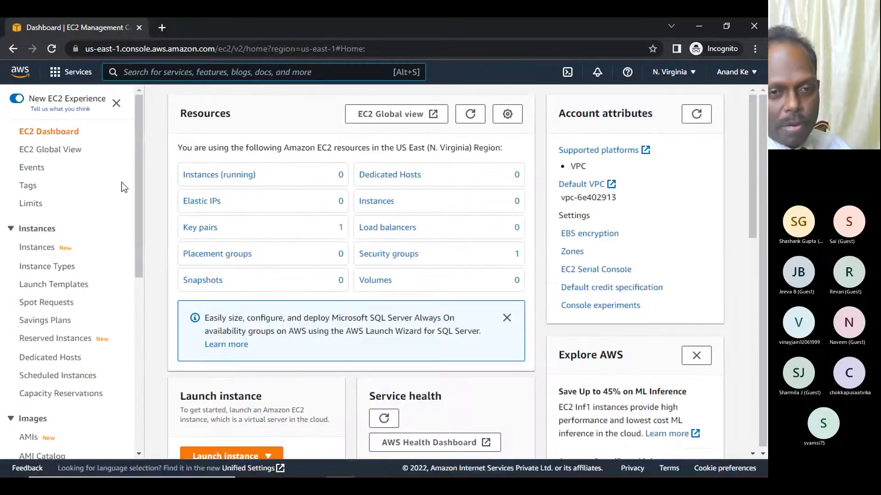
pyautogui.click(199, 178)
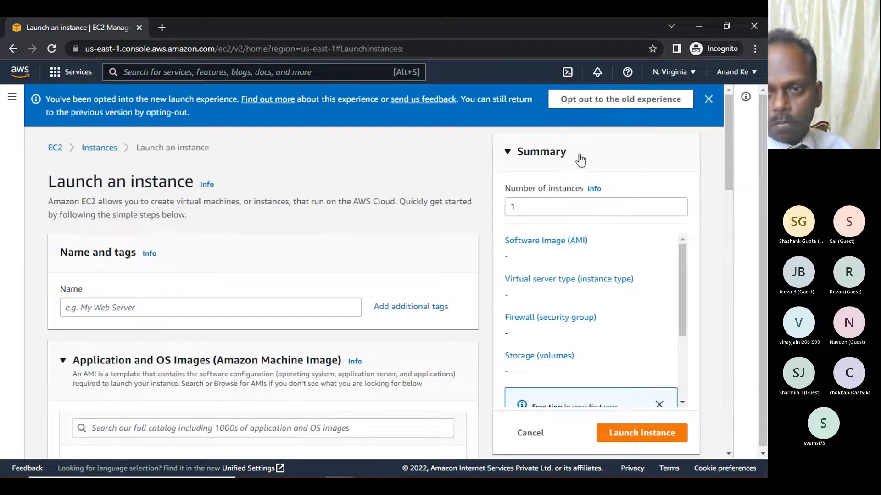
pyautogui.click(582, 107)
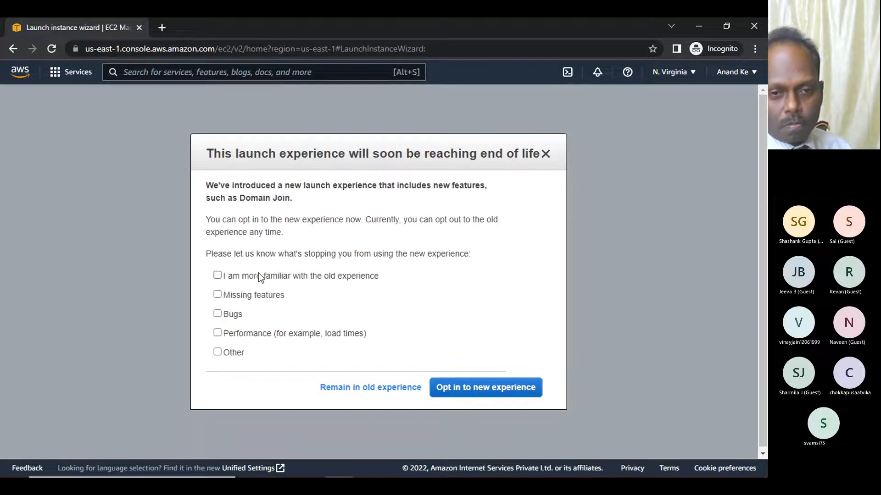
pyautogui.click(260, 276)
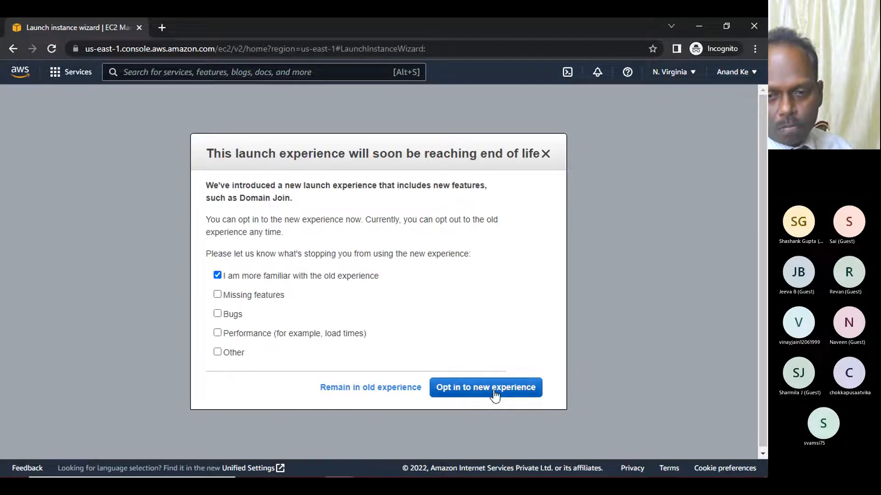
pyautogui.click(378, 388)
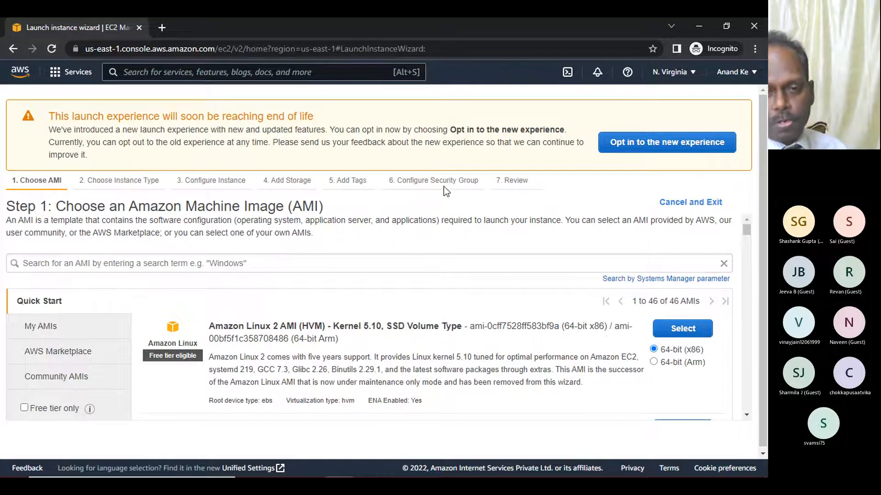
# Step: Review the Quick Start Linux images, highlighting the Amazon Linux 2, Red Hat Enterprise Linux 8, SUSE Linux and Ubuntu Server 22.04 entries
pyautogui.scroll(-1, 178, 269)
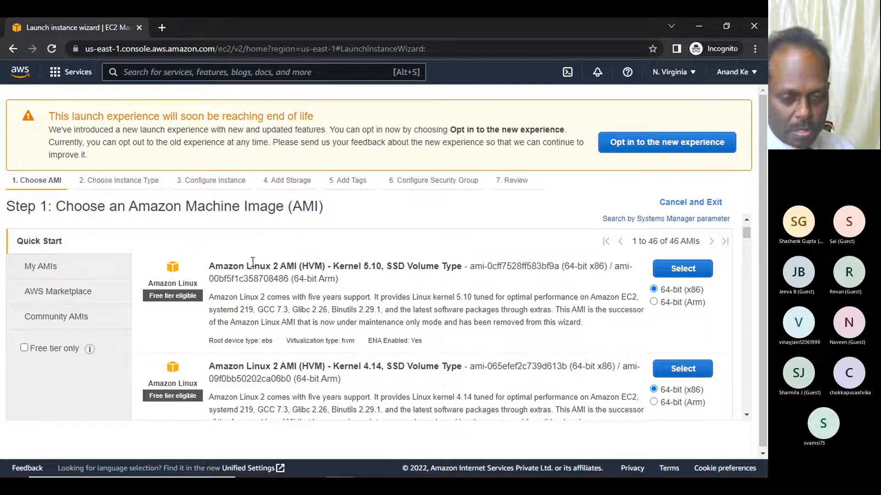
pyautogui.moveTo(235, 270); pyautogui.dragTo(346, 267)
pyautogui.scroll(-2, 321, 271)
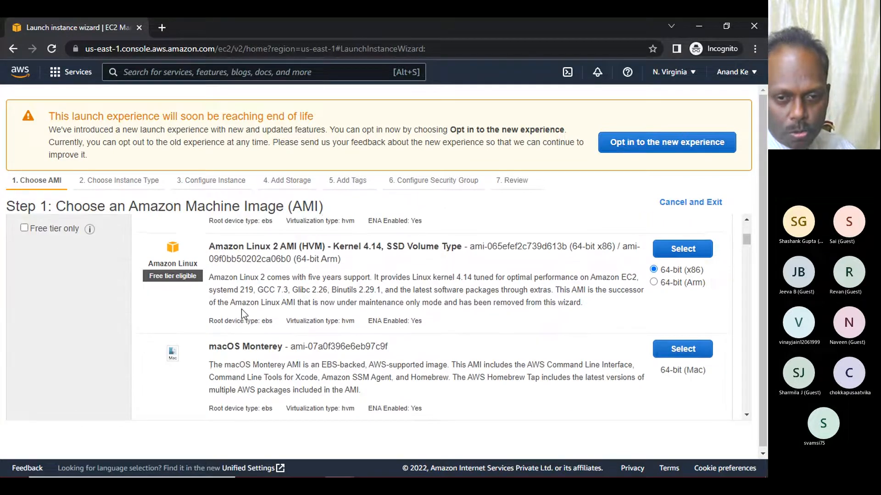
pyautogui.scroll(-5, 297, 272)
pyautogui.moveTo(257, 218); pyautogui.dragTo(384, 268)
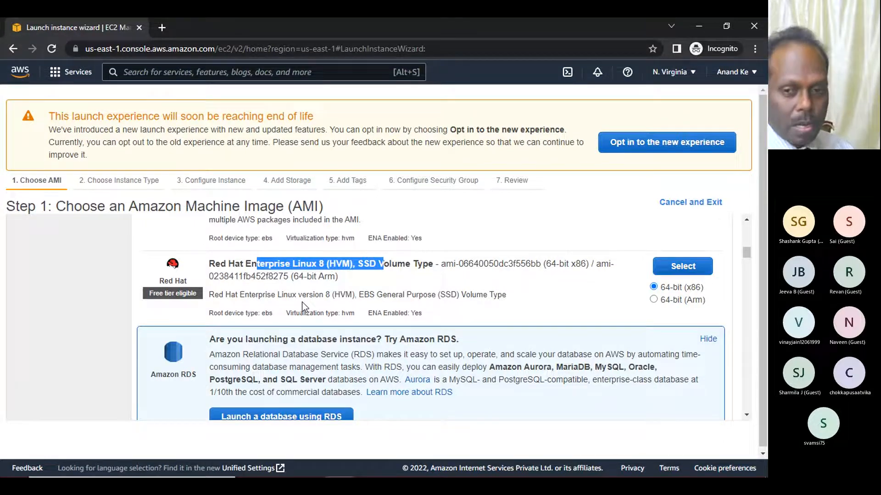
pyautogui.scroll(-4, 301, 302)
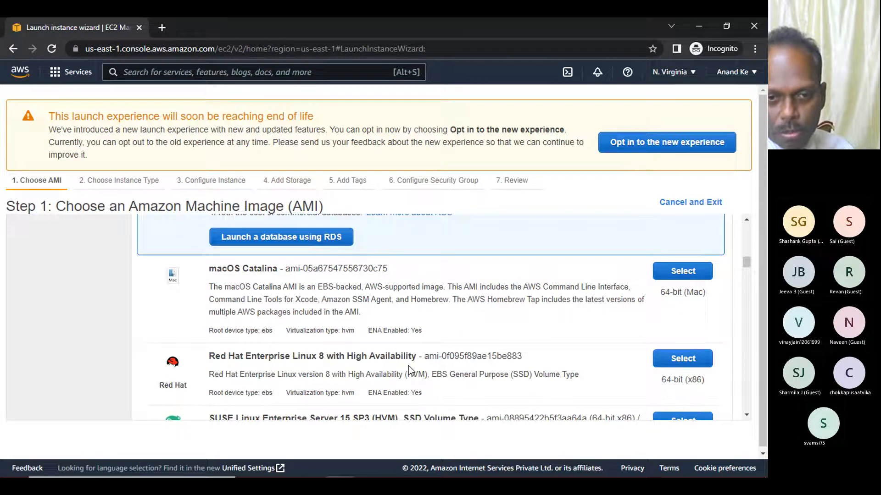
pyautogui.scroll(-3, 323, 356)
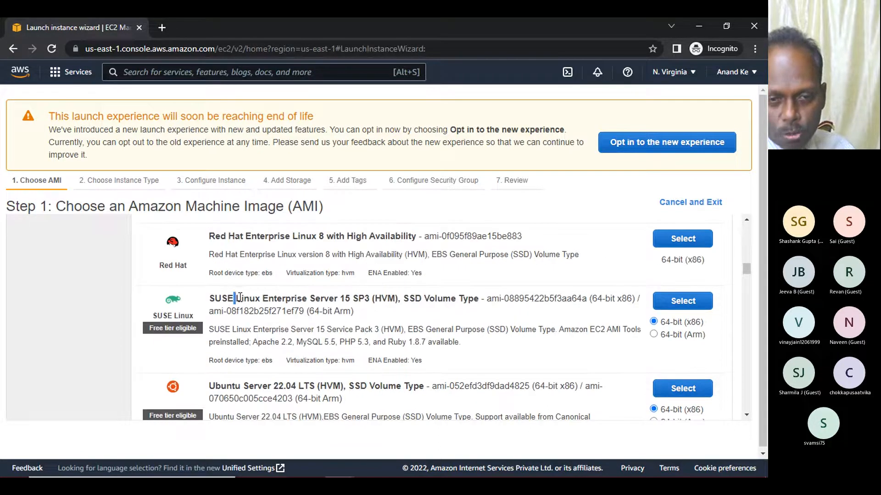
pyautogui.moveTo(240, 298); pyautogui.dragTo(378, 298)
pyautogui.scroll(-2, 381, 342)
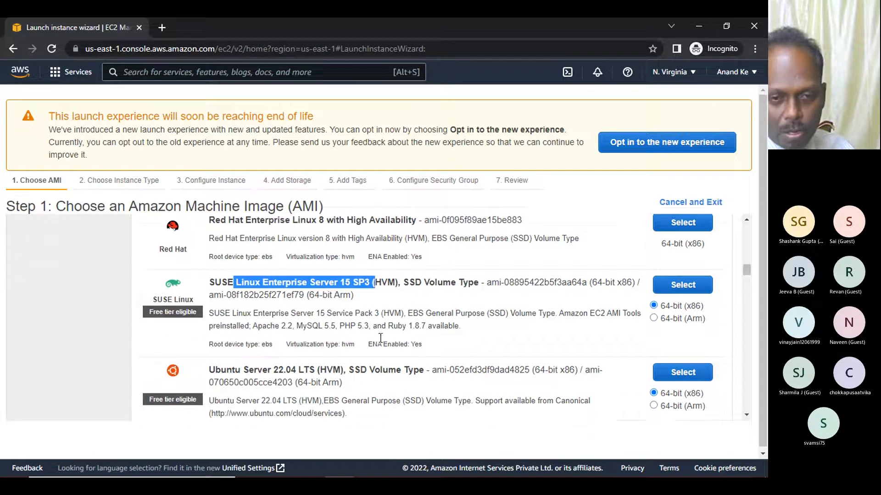
pyautogui.moveTo(243, 326); pyautogui.dragTo(397, 327)
pyautogui.scroll(-6, 296, 339)
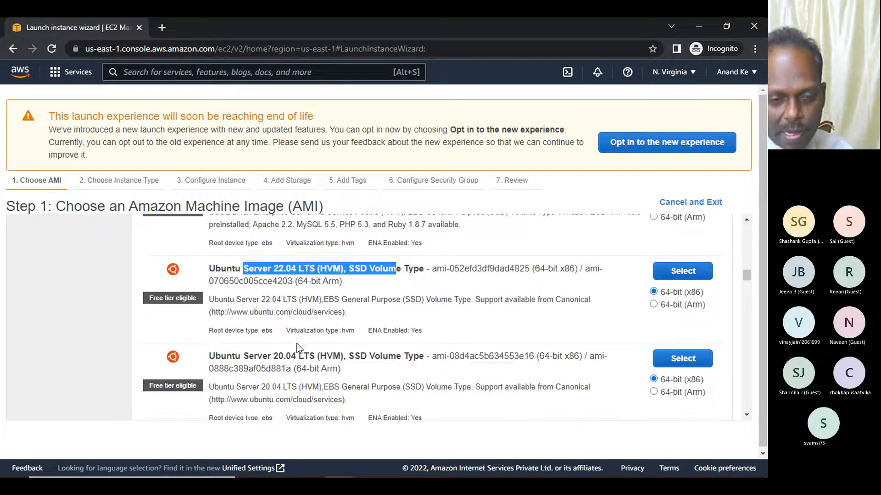
# Step: Look through the remaining Quick Start images, comparing the Deep Learning and Microsoft Windows Server AMIs
pyautogui.scroll(-6, 299, 341)
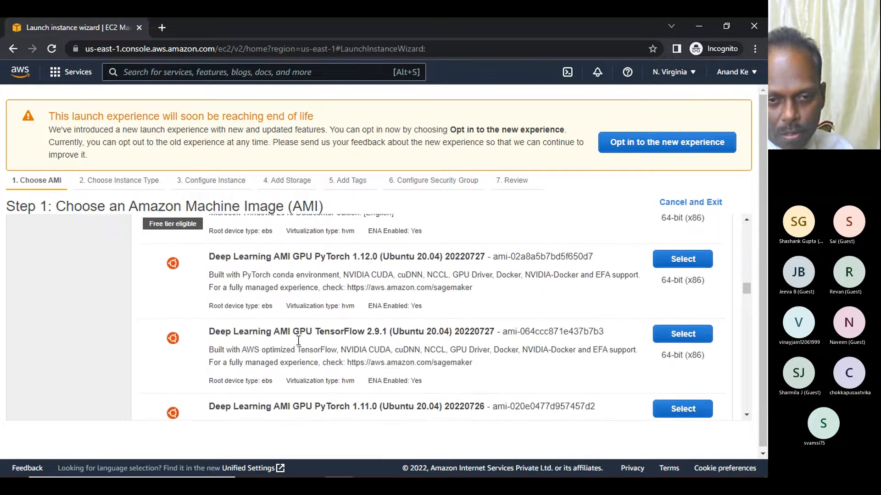
pyautogui.moveTo(243, 311); pyautogui.dragTo(368, 312)
pyautogui.scroll(-3, 351, 340)
pyautogui.scroll(-3, 352, 340)
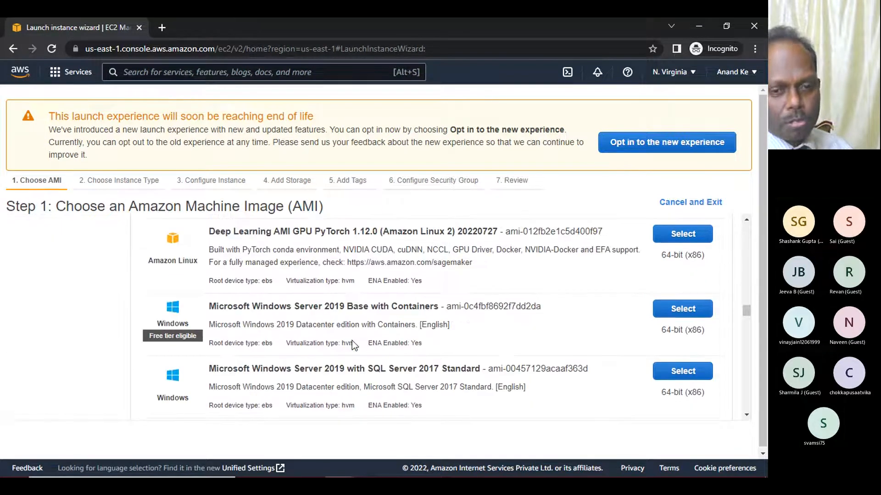
pyautogui.scroll(-3, 353, 340)
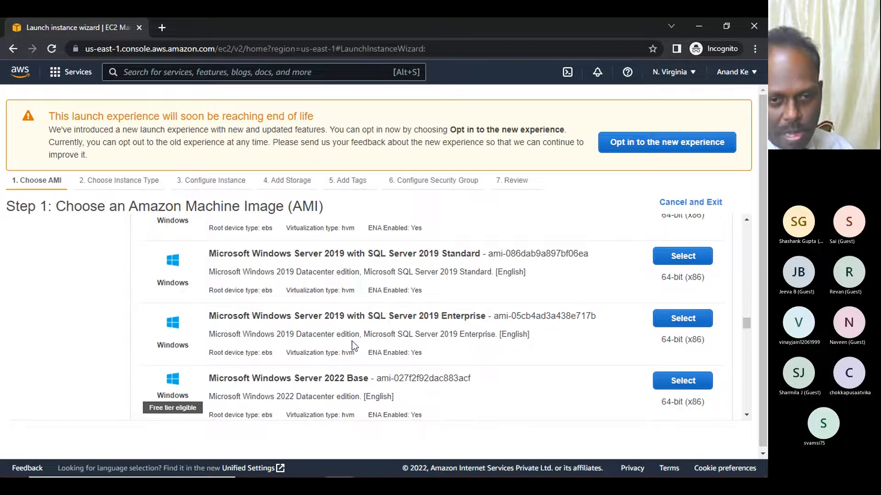
pyautogui.scroll(-3, 352, 340)
pyautogui.scroll(-6, 351, 341)
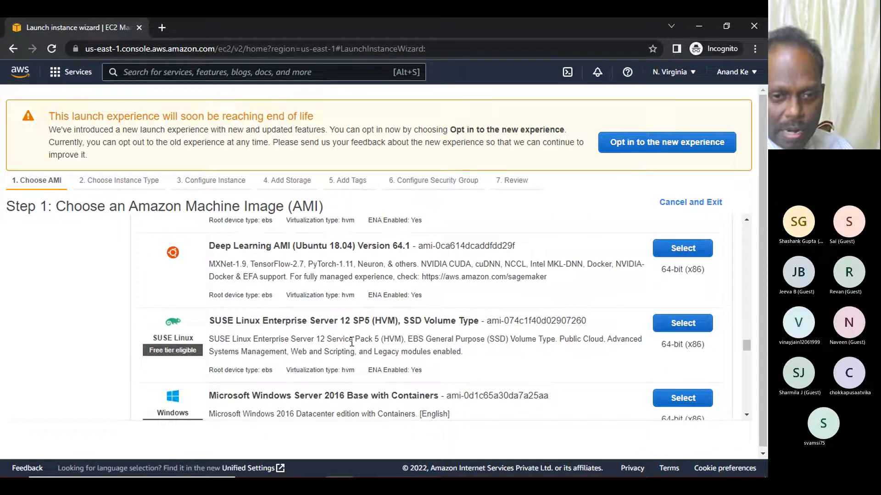
pyautogui.scroll(15, 351, 342)
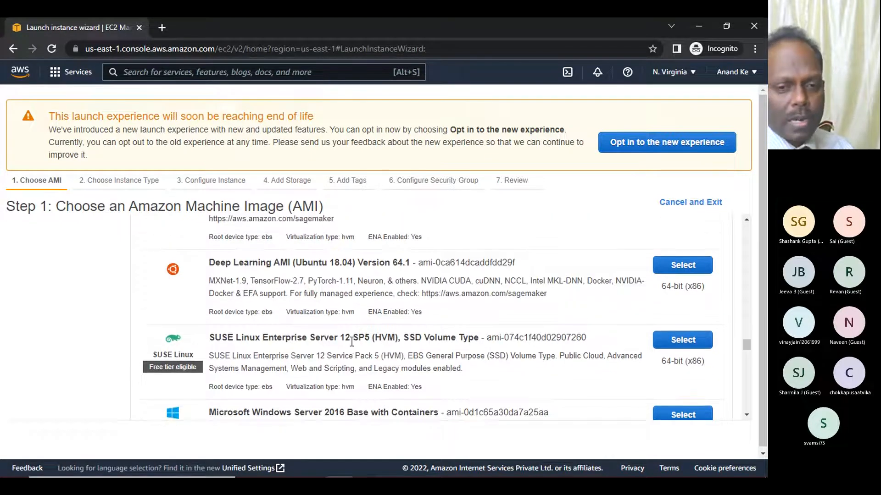
# Step: Select the 64-bit (x86) Amazon Linux 2 AMI with Kernel 5.10, keep the t2.micro instance type, and proceed to the instance details
pyautogui.scroll(10, 351, 342)
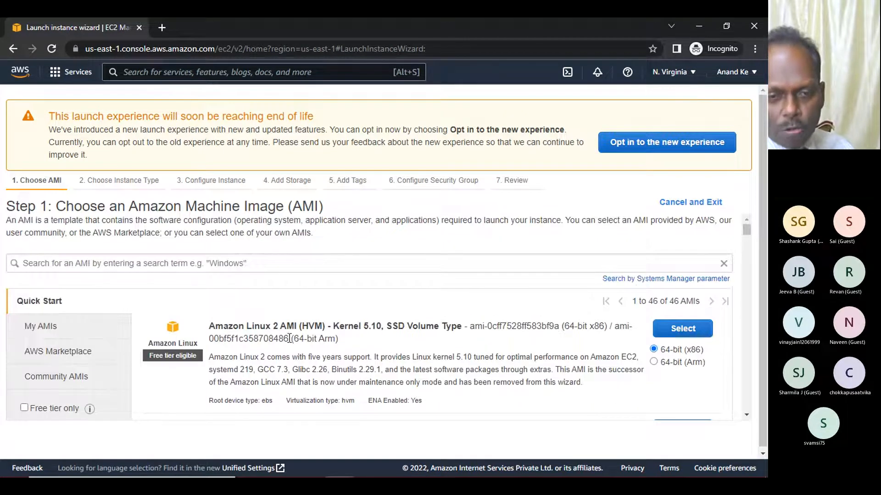
pyautogui.moveTo(238, 326)
pyautogui.mouseDown()
pyautogui.moveTo(610, 326)
pyautogui.moveTo(230, 329)
pyautogui.mouseUp()
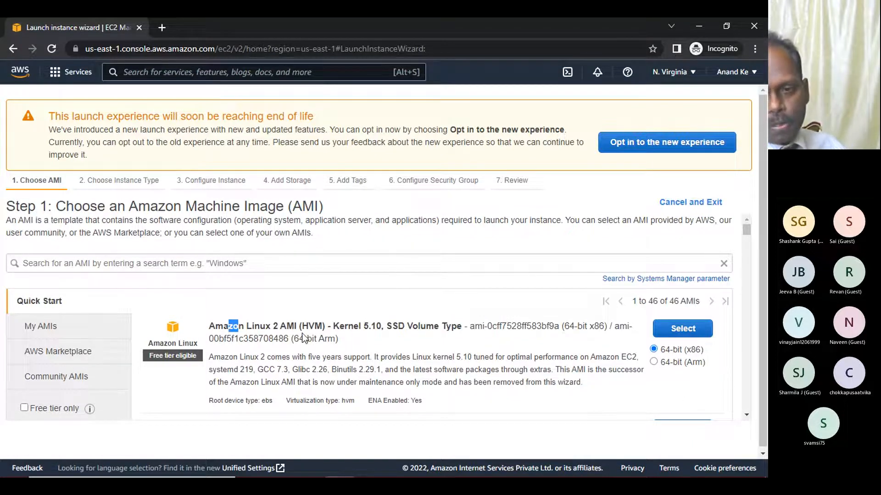
pyautogui.click(475, 306)
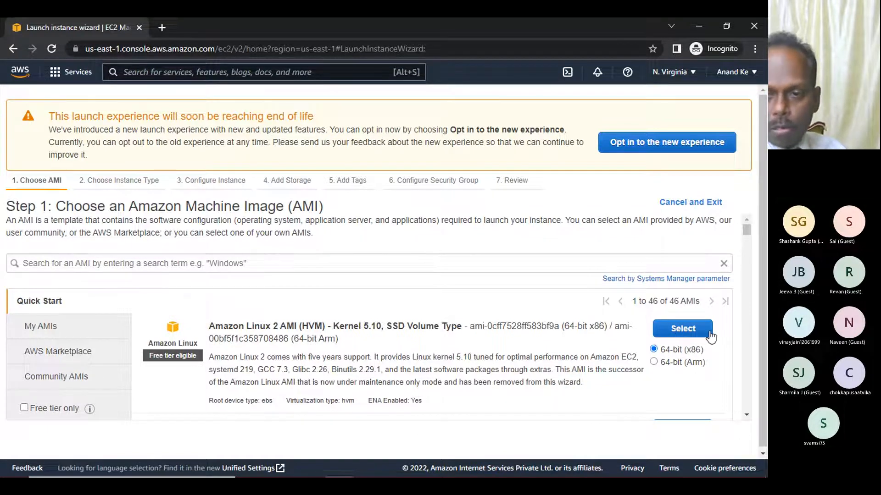
pyautogui.click(669, 328)
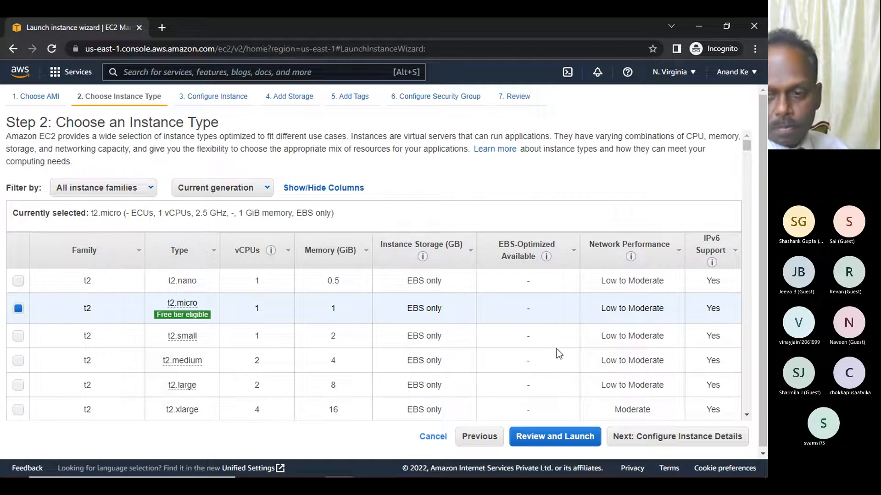
pyautogui.click(657, 436)
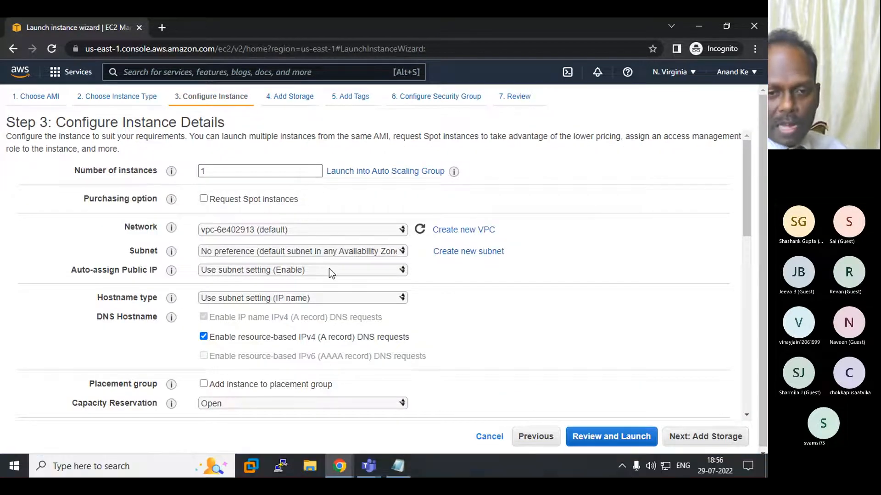
# Step: Review the instance details through the advanced settings, keep the defaults, and proceed to the storage configuration
pyautogui.scroll(-4, 326, 271)
pyautogui.scroll(2, 326, 275)
pyautogui.scroll(1, 326, 277)
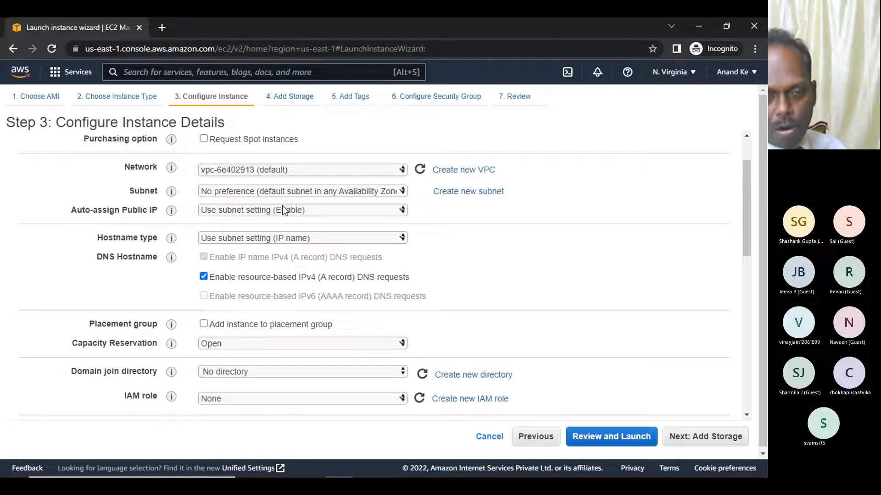
pyautogui.scroll(-6, 508, 262)
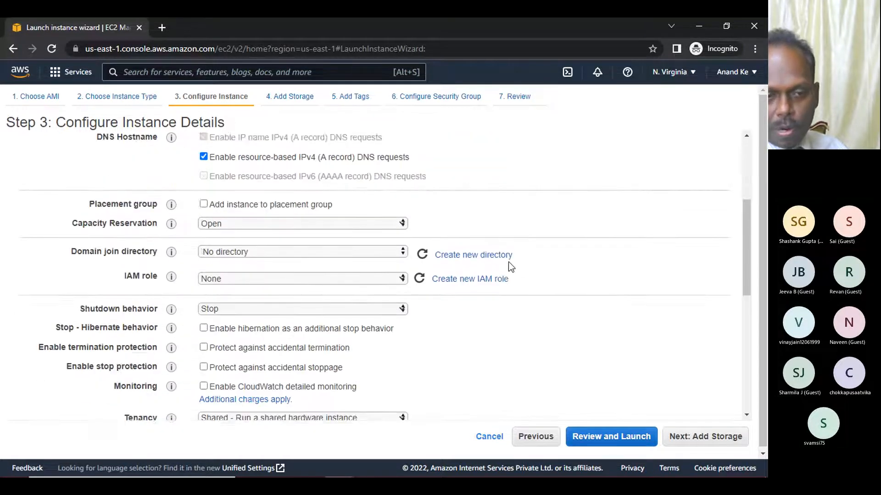
pyautogui.scroll(-3, 615, 328)
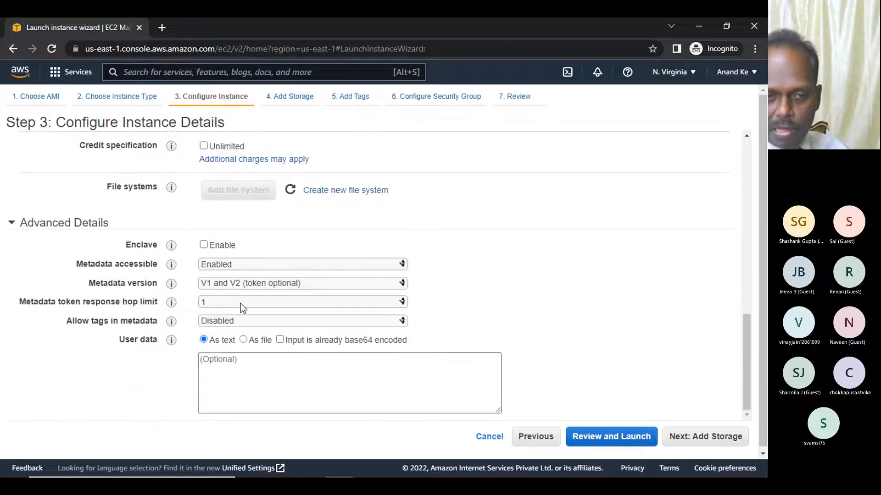
pyautogui.scroll(6, 398, 253)
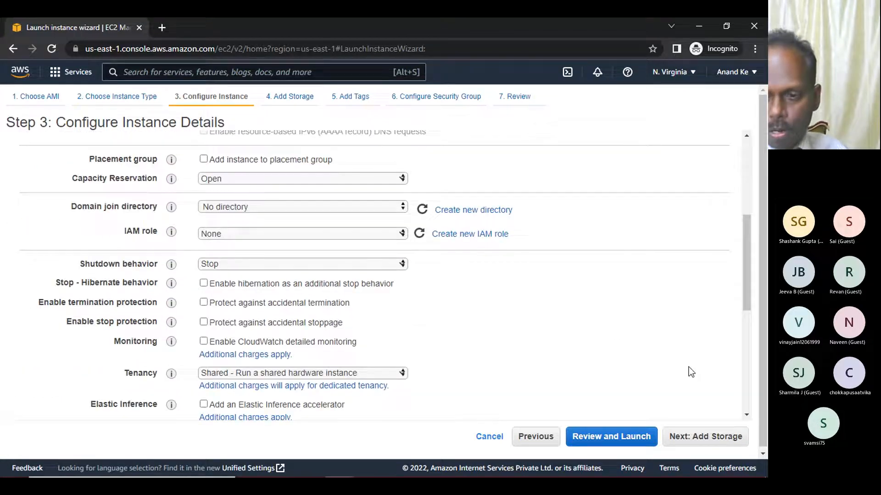
pyautogui.click(712, 438)
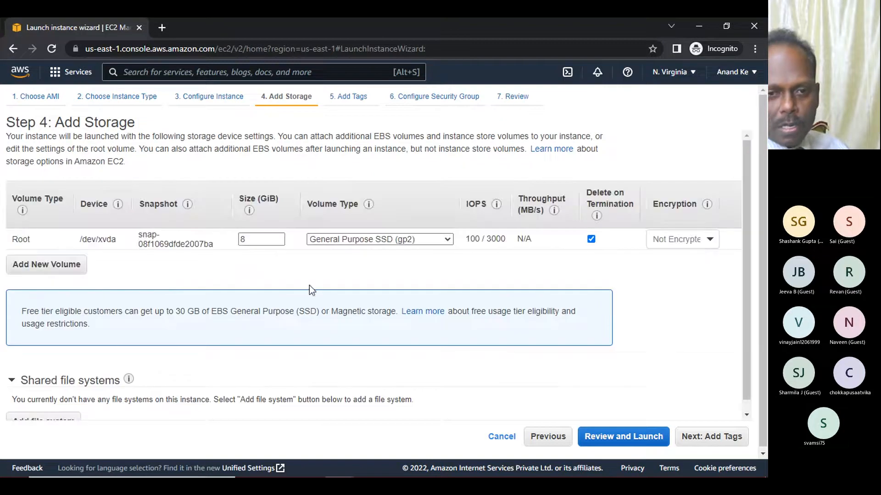
# Step: Compare the root volume size with the 30 GB free tier allowance, keep it at 8 GiB, and proceed to the tags
pyautogui.doubleClick(258, 240)
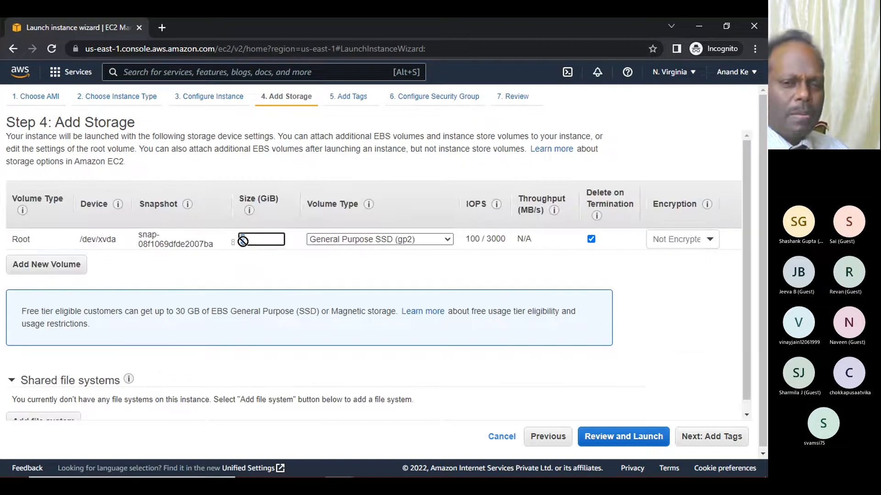
pyautogui.click(261, 266)
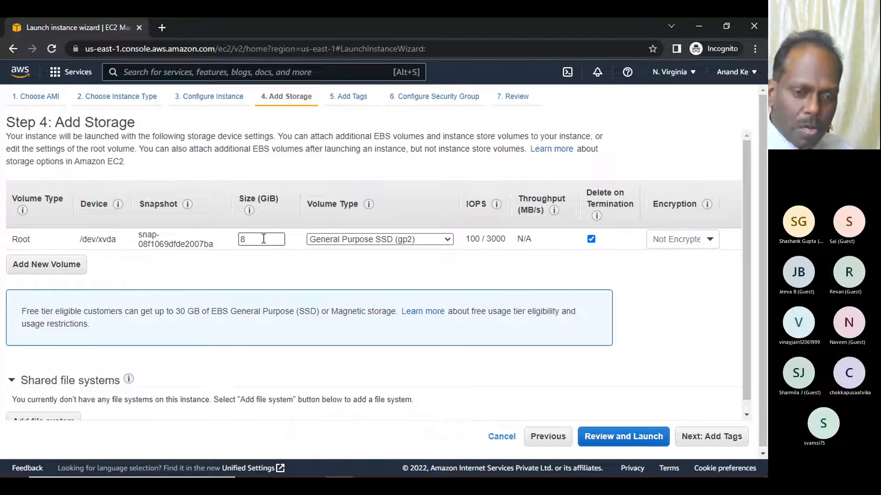
pyautogui.moveTo(175, 311); pyautogui.dragTo(206, 310)
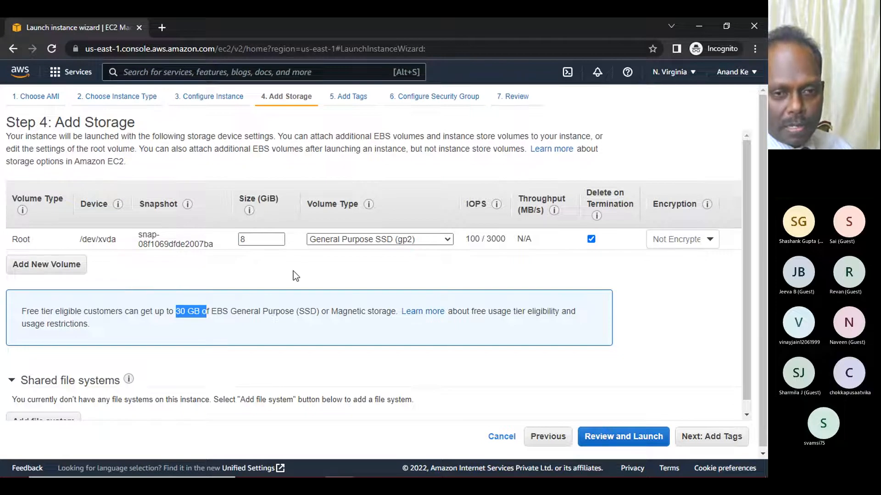
pyautogui.click(248, 239)
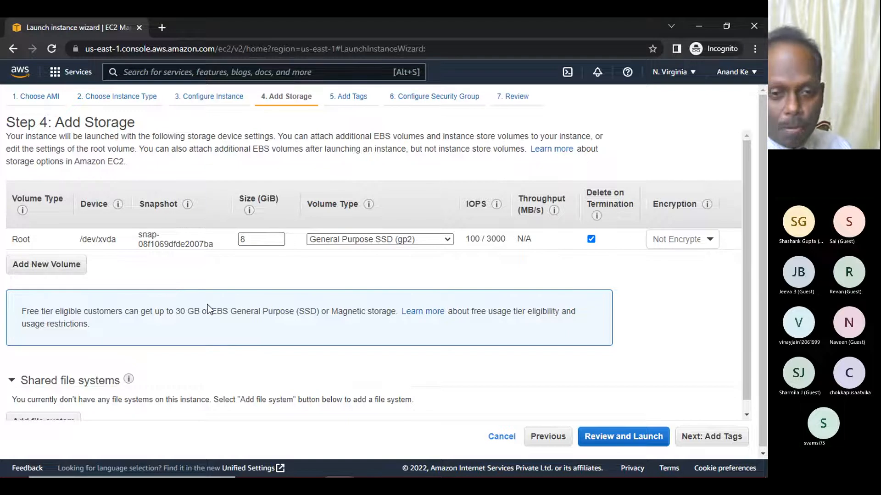
pyautogui.moveTo(182, 312); pyautogui.dragTo(176, 311)
pyautogui.click(252, 257)
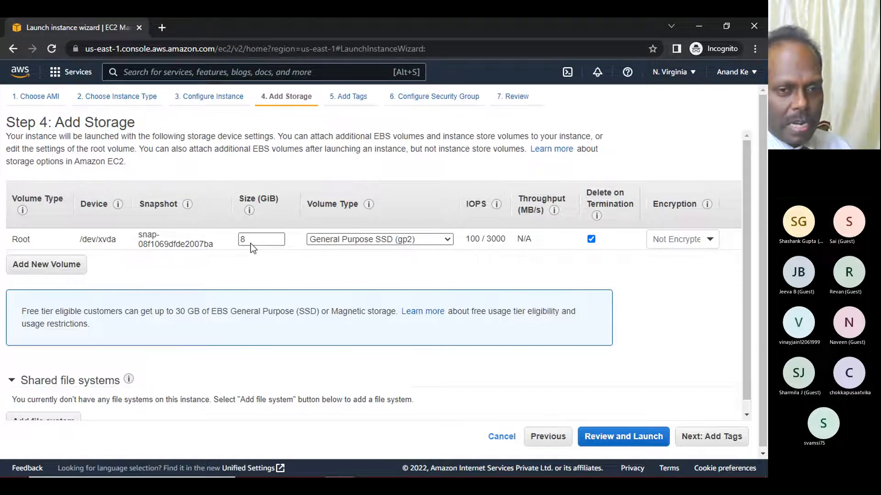
pyautogui.click(709, 440)
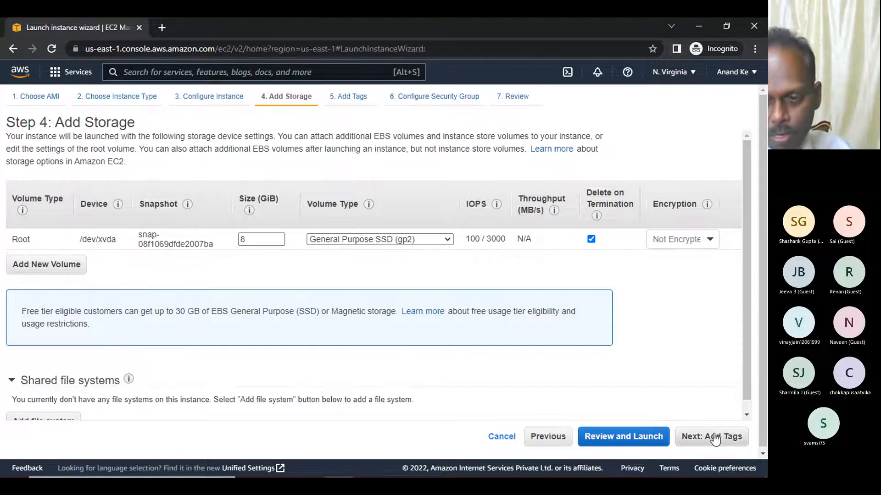
# Step: Add a tag with key Name and value "Linux Server", and proceed to the security group configuration
pyautogui.click(13, 301)
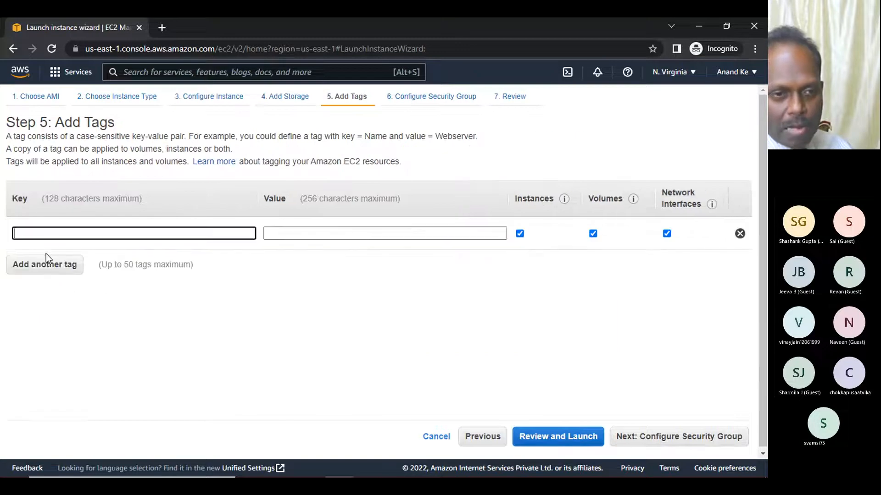
pyautogui.click(54, 234)
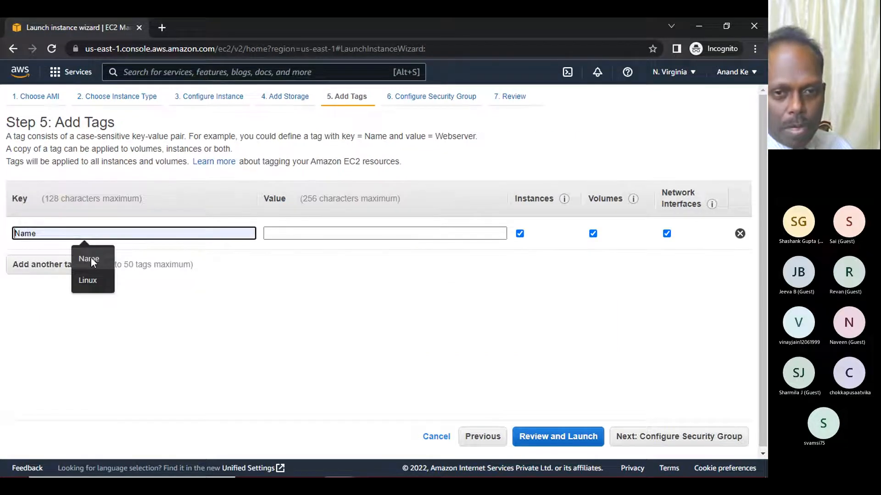
pyautogui.click(90, 258)
pyautogui.click(301, 232)
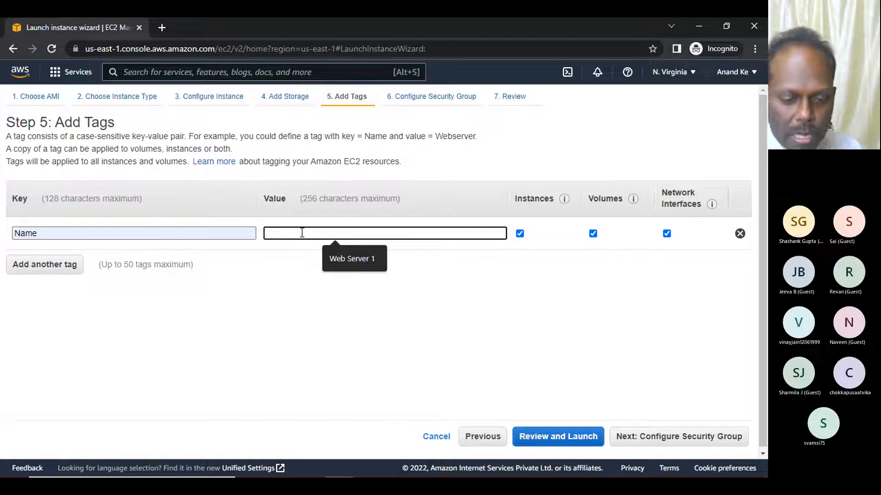
pyautogui.write('Linux')
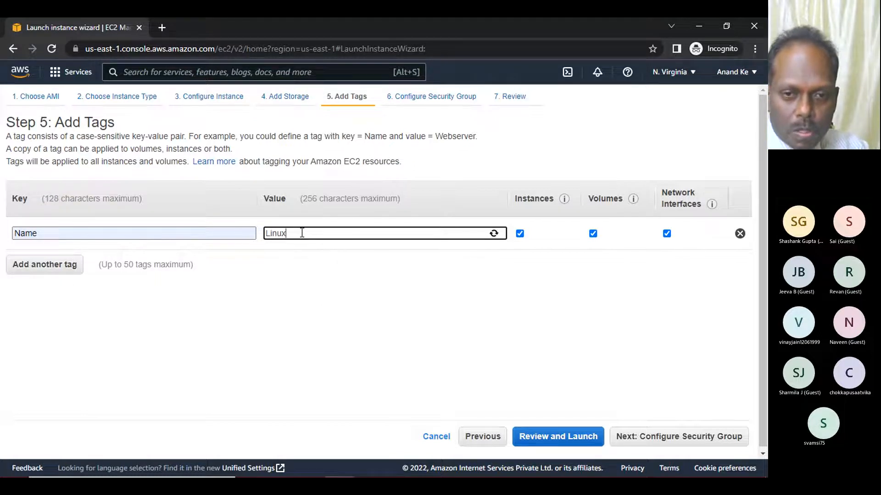
pyautogui.write(' Server')
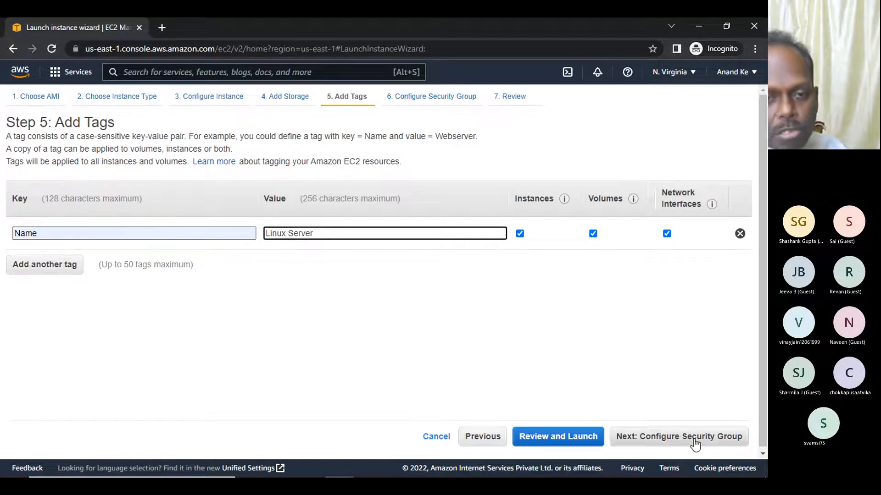
pyautogui.click(694, 443)
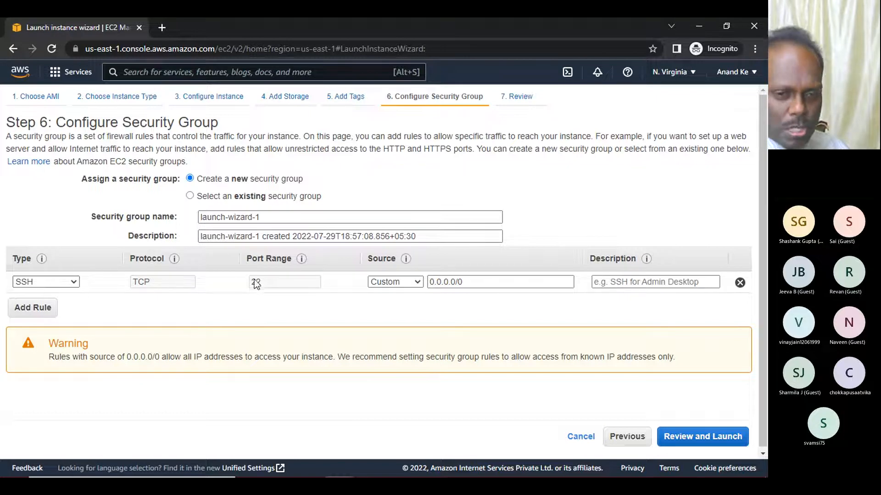
# Step: Switch to the Notepad notes, add the line "Security Groups - SSH - Secure Shell (Port 22)" under Creating Linux Instance, and minimize them
pyautogui.moveTo(406, 459)
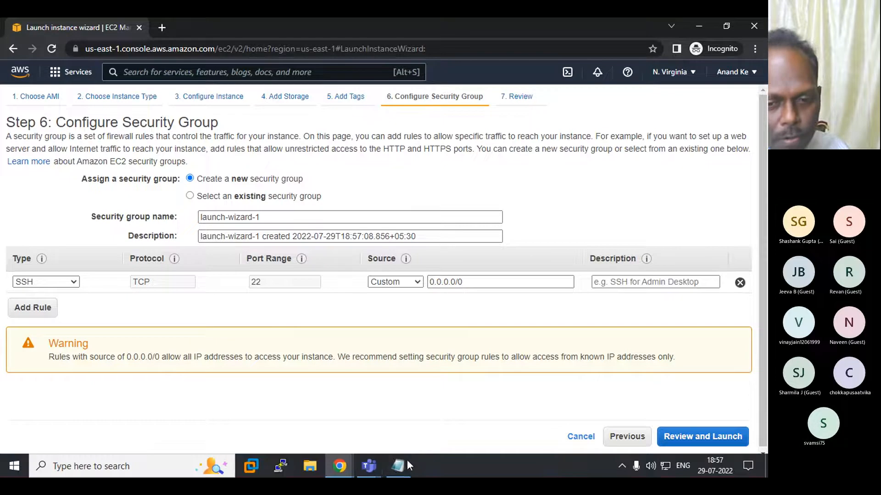
pyautogui.click(403, 460)
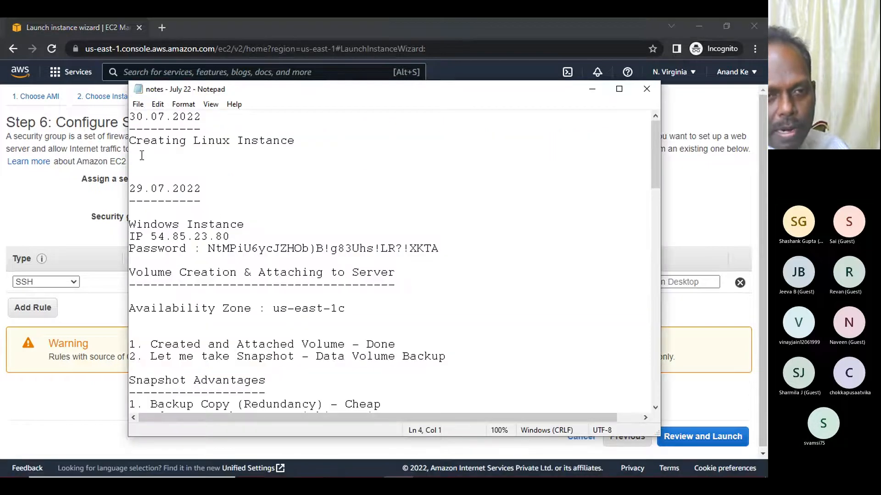
pyautogui.write('Se')
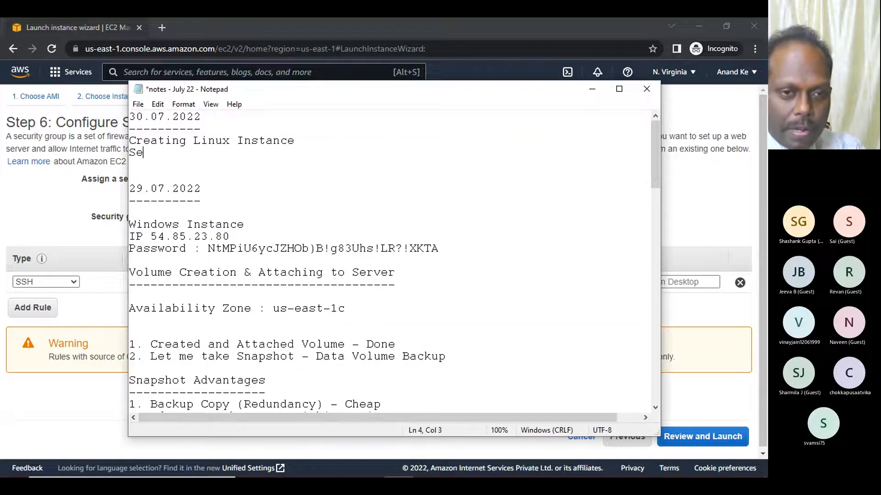
pyautogui.write('curity Groups -')
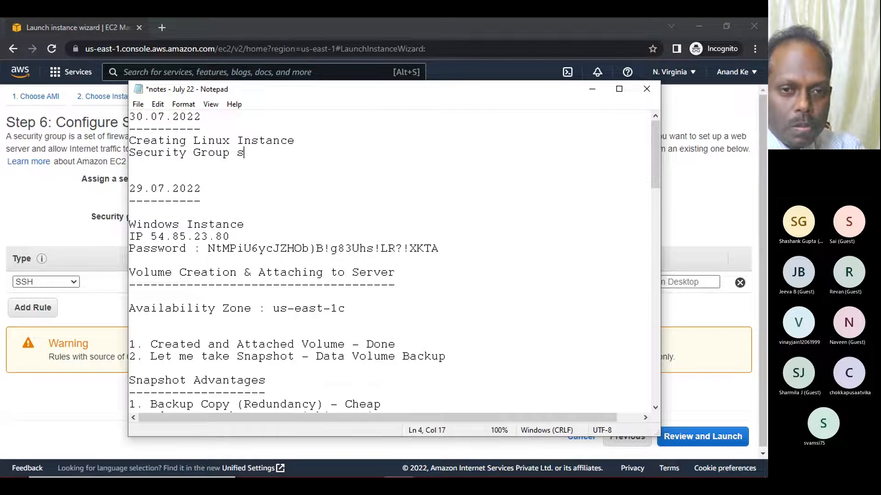
pyautogui.write(' SS')
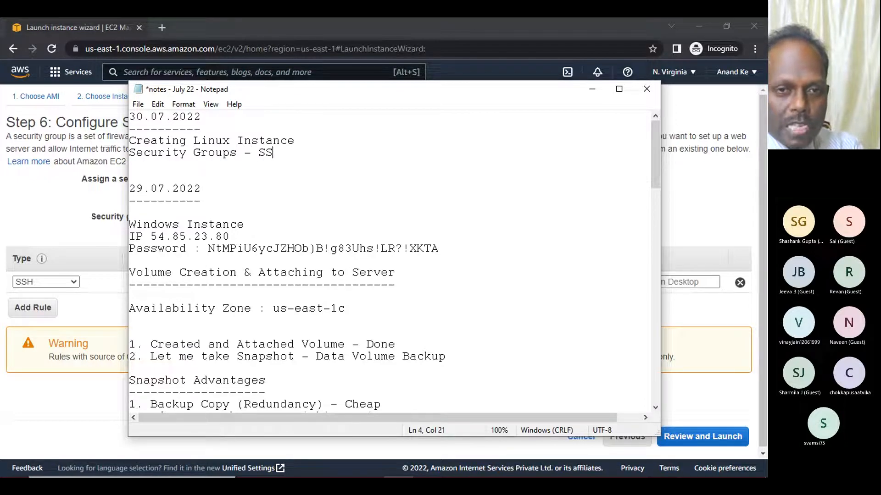
pyautogui.write('H - Secure Shell (Port 22)')
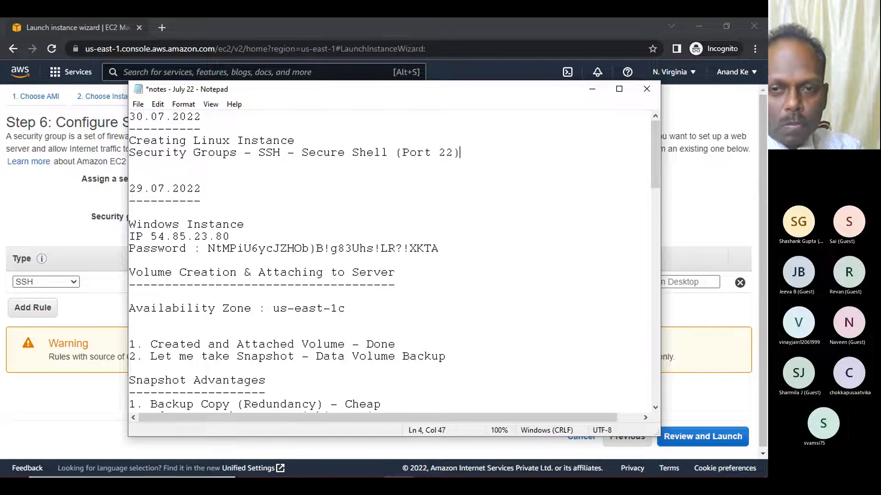
pyautogui.press('Return')
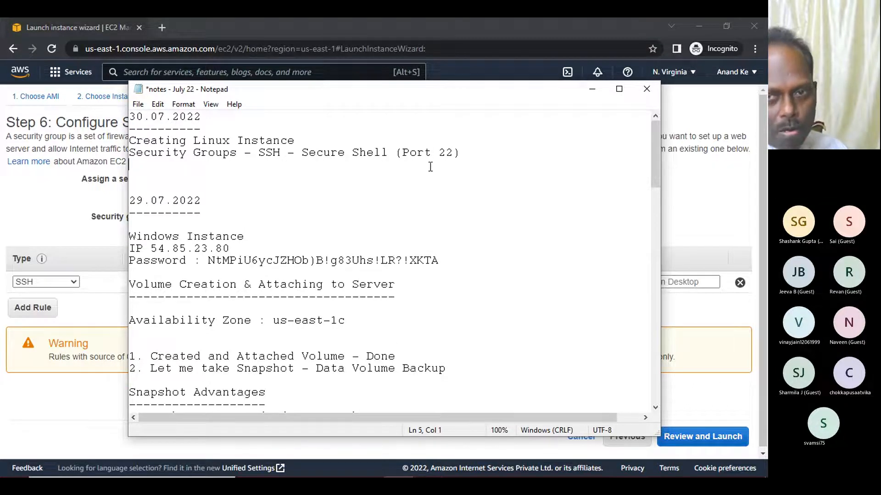
pyautogui.click(591, 90)
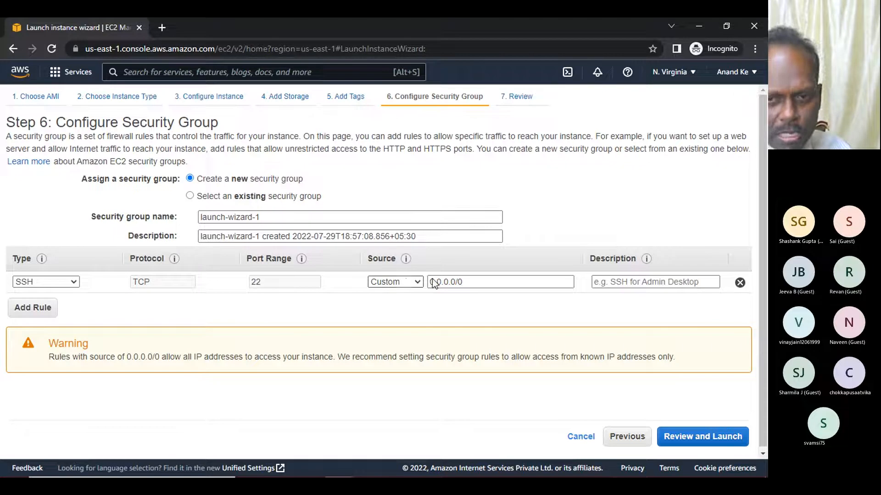
# Step: Add an HTTP rule with source Anywhere to the new security group, and proceed to the launch review
pyautogui.click(34, 308)
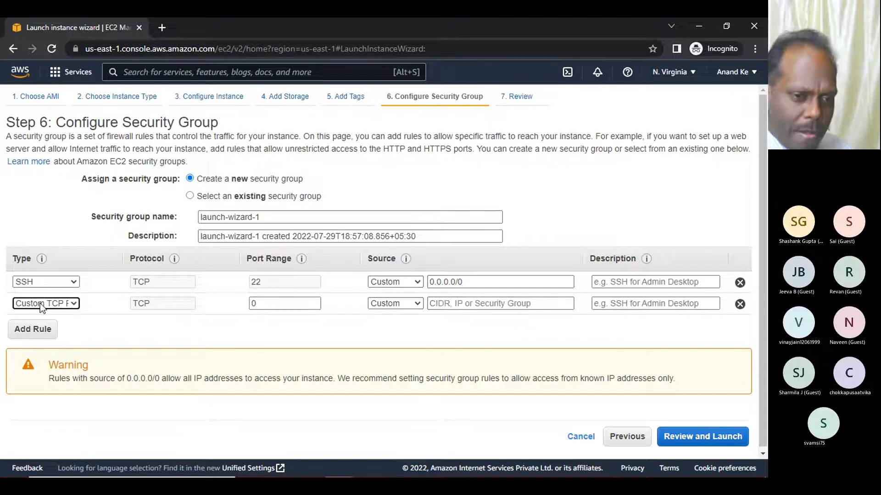
pyautogui.click(46, 304)
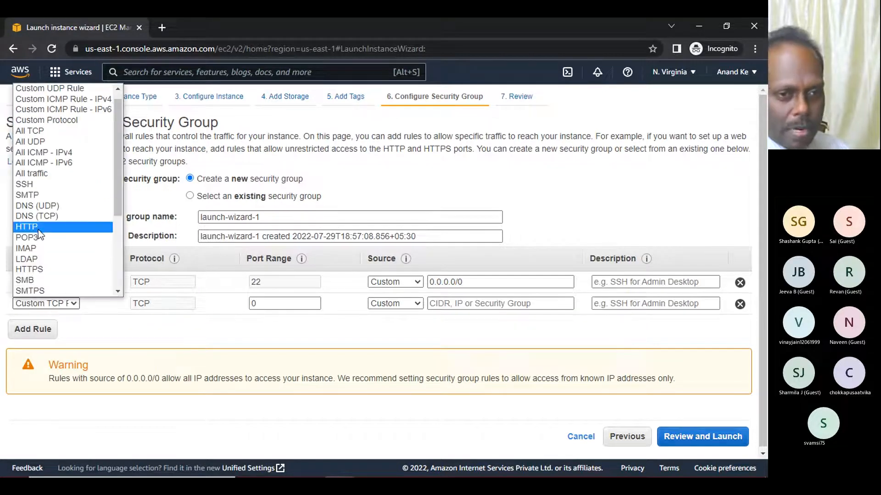
pyautogui.click(38, 229)
pyautogui.click(409, 304)
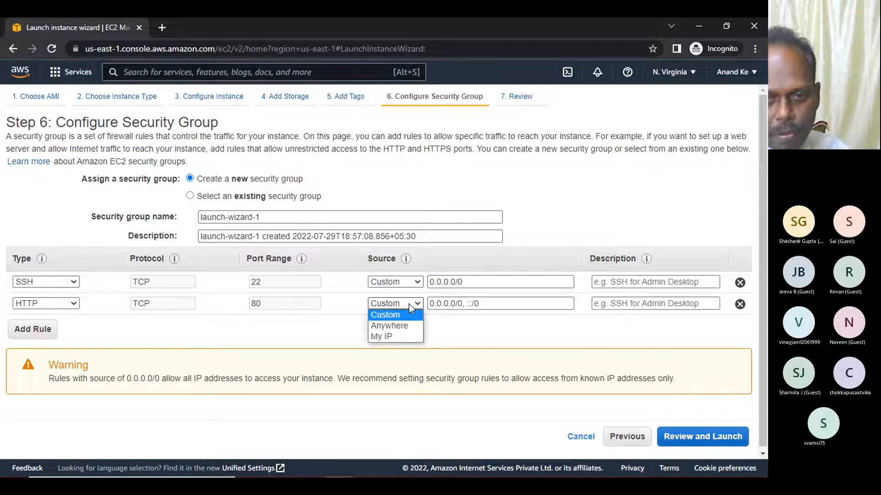
pyautogui.click(387, 329)
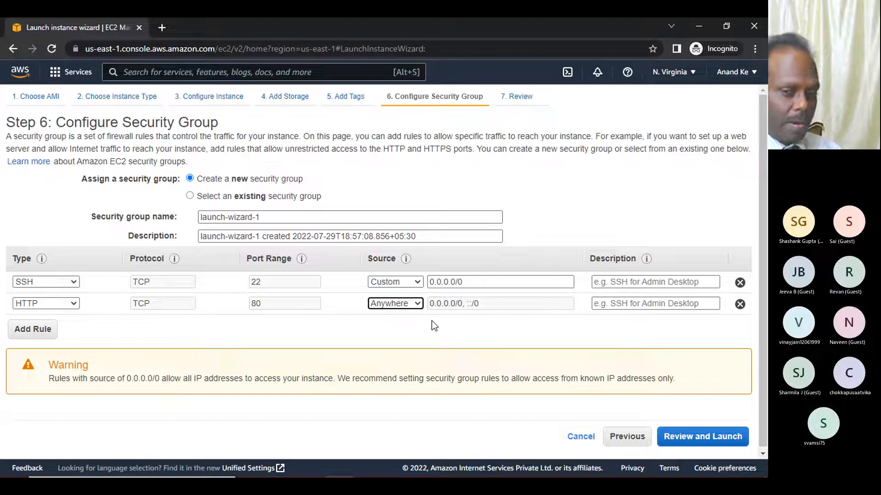
pyautogui.click(709, 442)
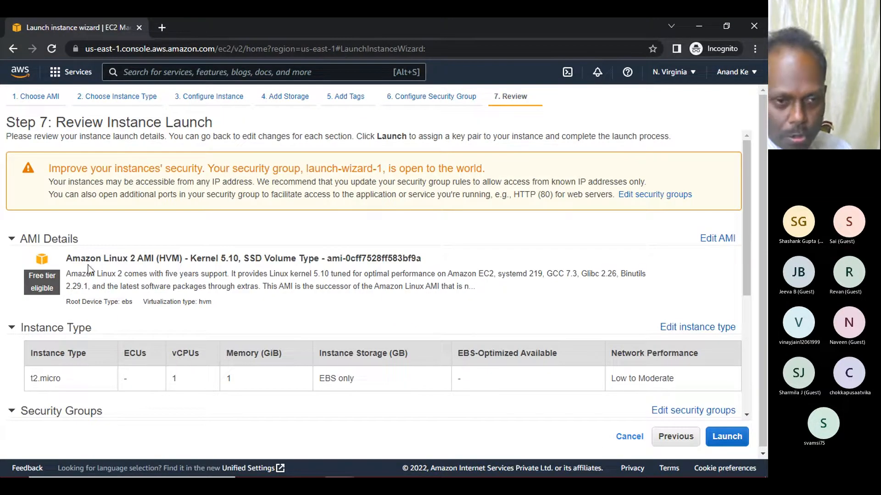
# Step: Examine the AMI, instance type and security group rules in the launch review, and expand the Storage and Tags details
pyautogui.moveTo(101, 258); pyautogui.dragTo(277, 258)
pyautogui.scroll(-3, 138, 311)
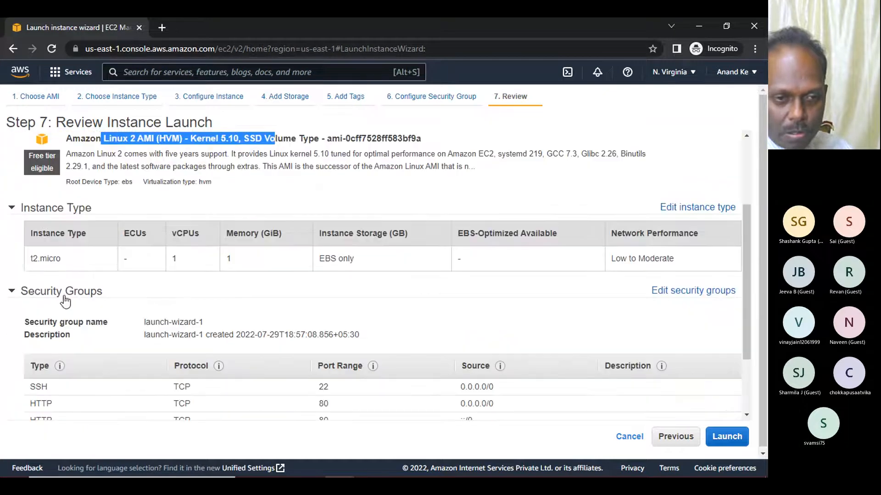
pyautogui.scroll(-2, 217, 327)
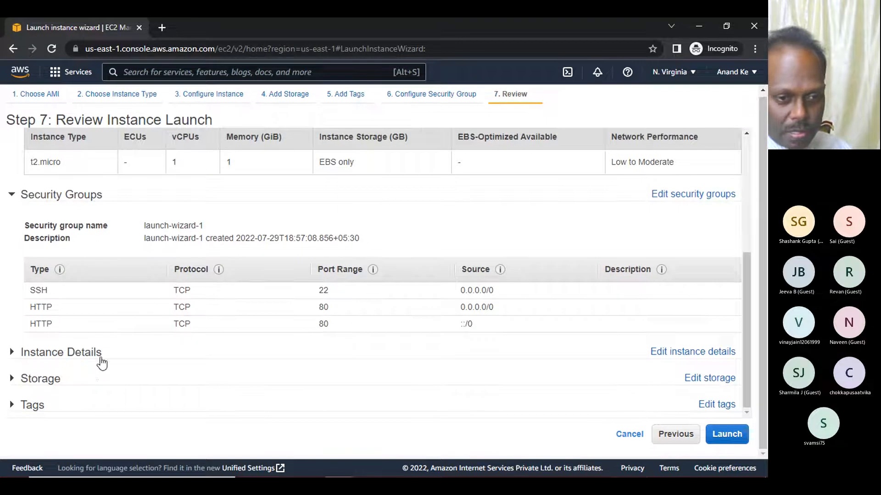
pyautogui.click(44, 383)
pyautogui.scroll(-2, 252, 352)
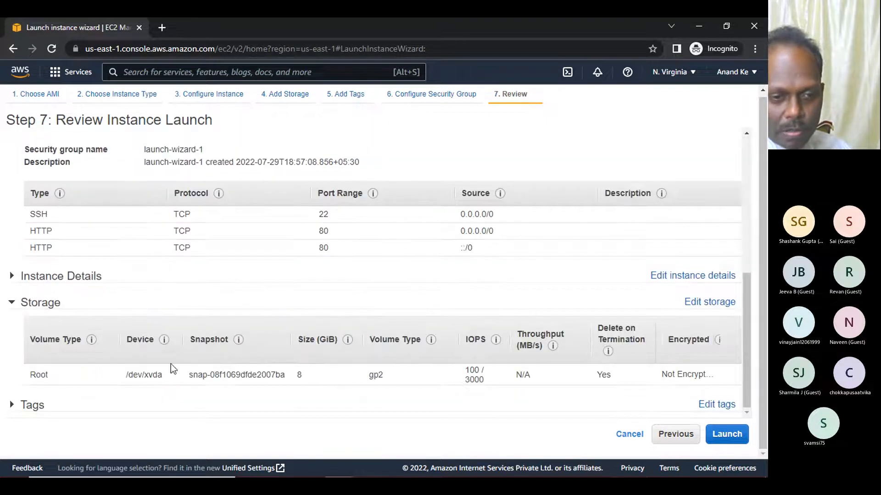
pyautogui.click(28, 408)
pyautogui.scroll(-1, 377, 331)
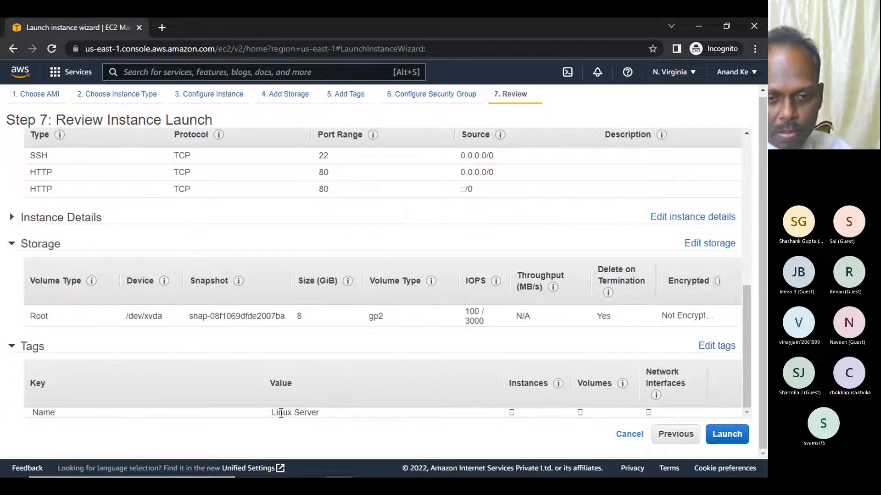
# Step: Launch the instance with the existing key pair awsclass, acknowledging access to its private key file
pyautogui.click(727, 434)
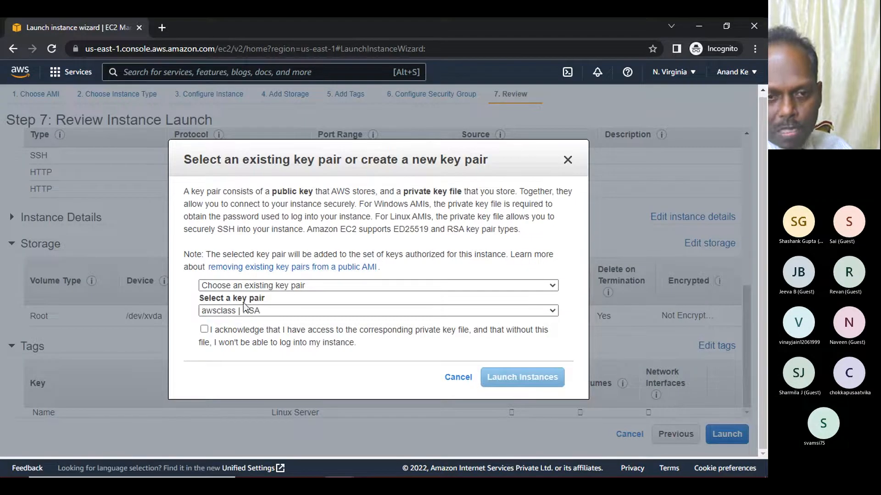
pyautogui.click(204, 330)
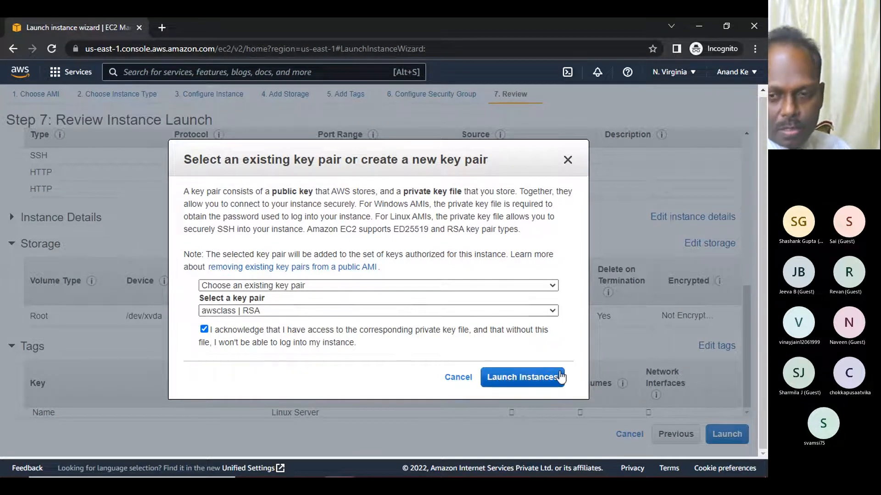
pyautogui.click(530, 377)
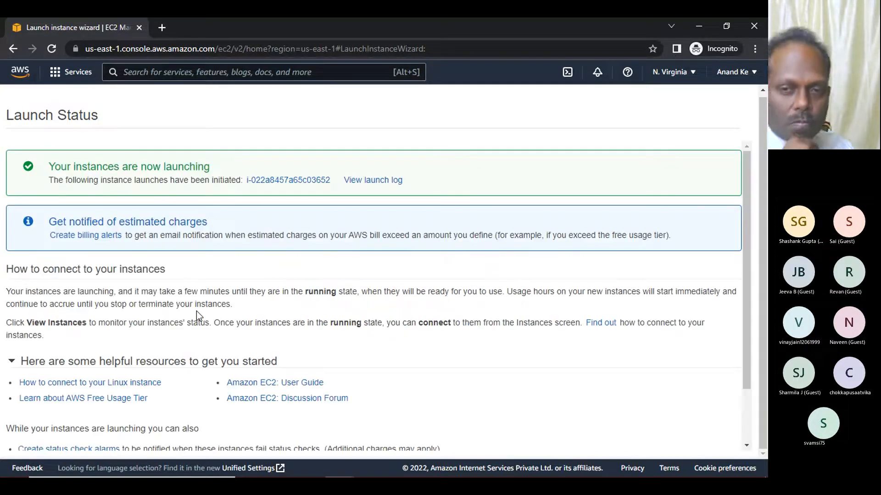
# Step: Go to the instances list, refresh it, and select the Linux Server instance to check its state and details
pyautogui.scroll(-3, 521, 262)
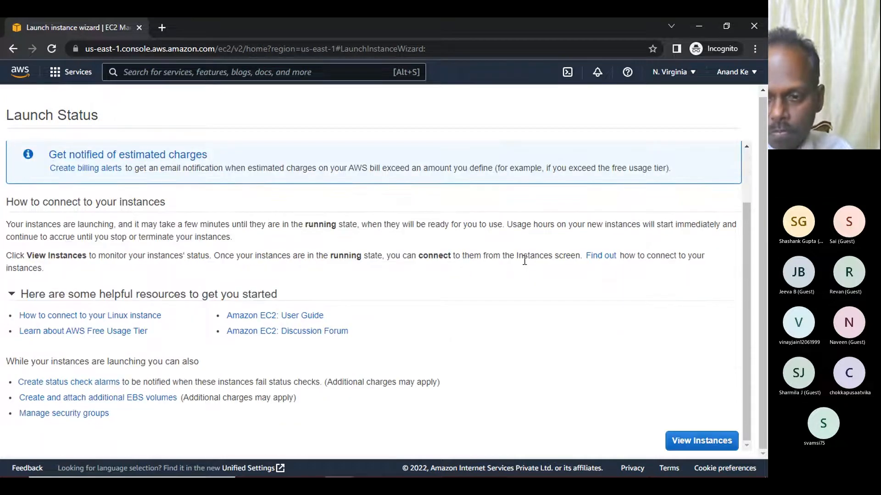
pyautogui.click(714, 441)
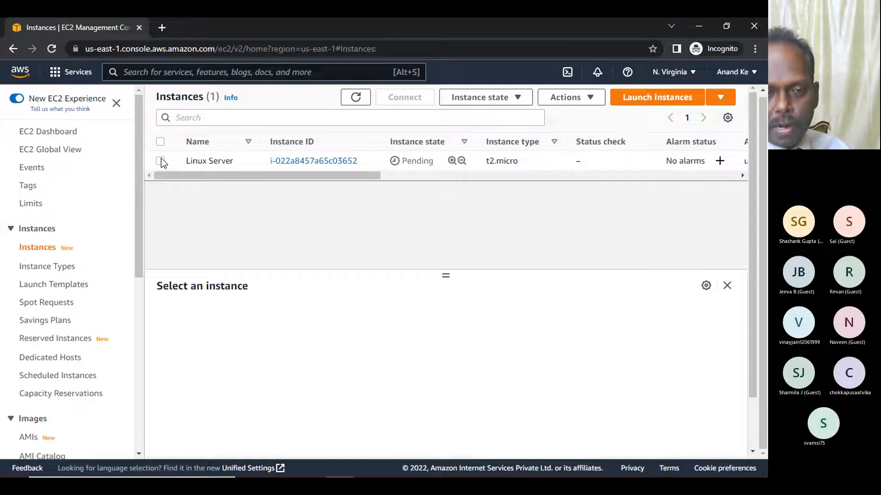
pyautogui.click(160, 159)
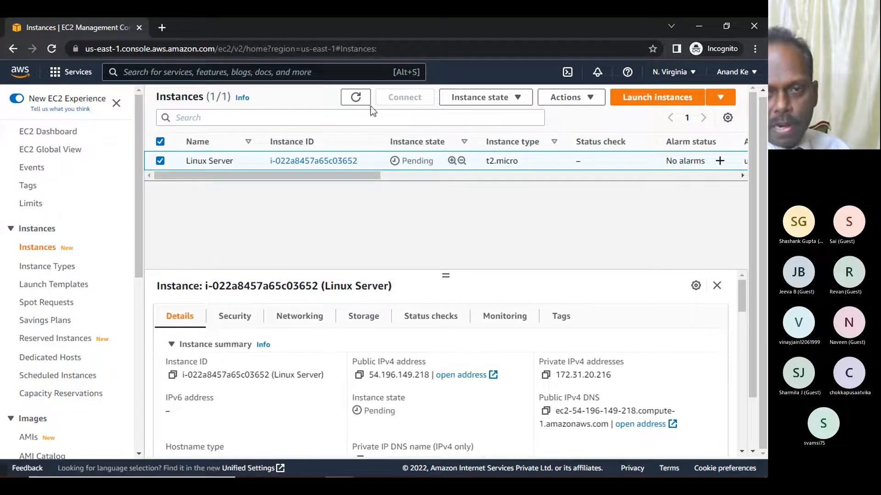
pyautogui.click(349, 97)
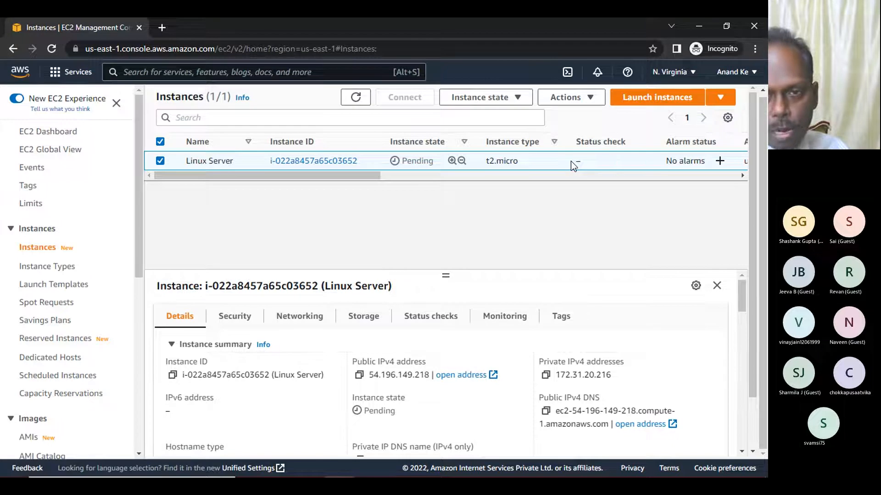
pyautogui.click(355, 97)
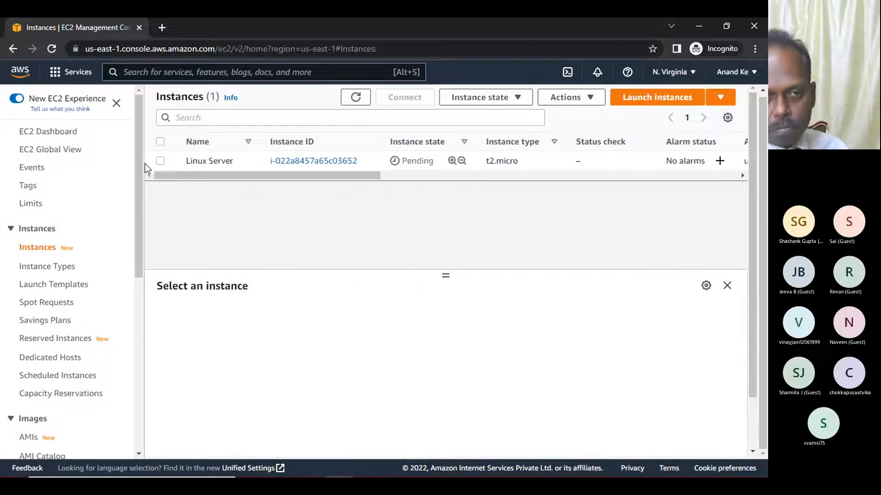
pyautogui.click(160, 162)
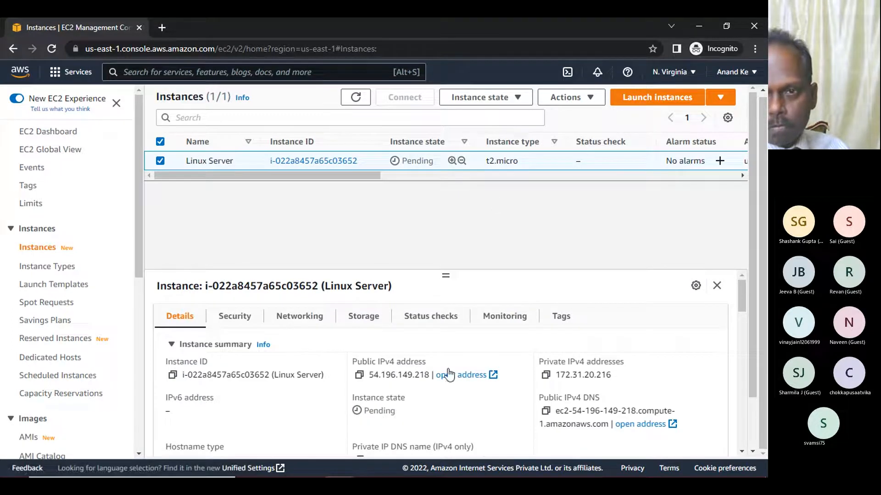
# Step: Switch to the Teams meeting window, move it down to uncover the instances list, and refresh the list
pyautogui.moveTo(377, 477)
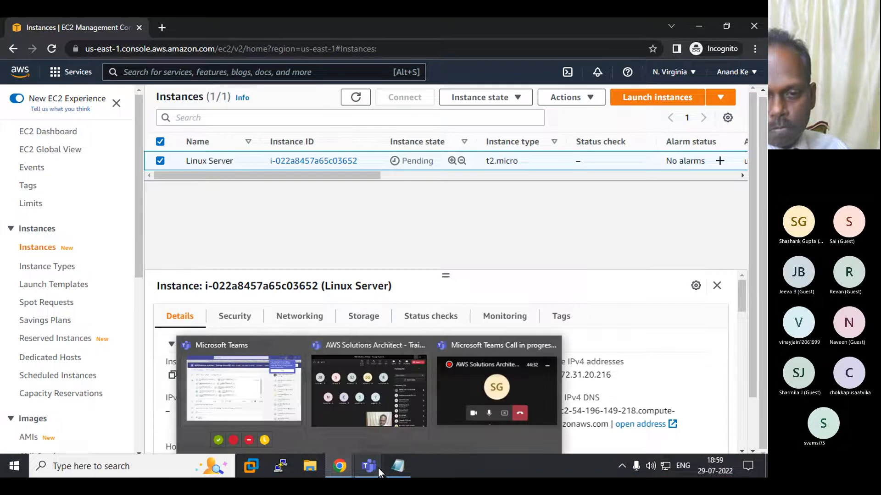
pyautogui.click(388, 285)
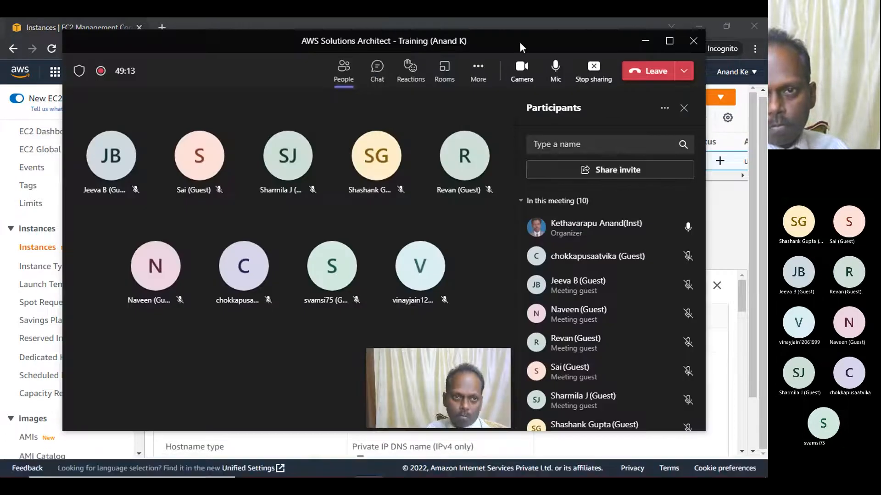
pyautogui.moveTo(525, 38); pyautogui.dragTo(431, 174)
pyautogui.moveTo(610, 167); pyautogui.dragTo(343, 239)
pyautogui.moveTo(164, 171); pyautogui.dragTo(343, 275)
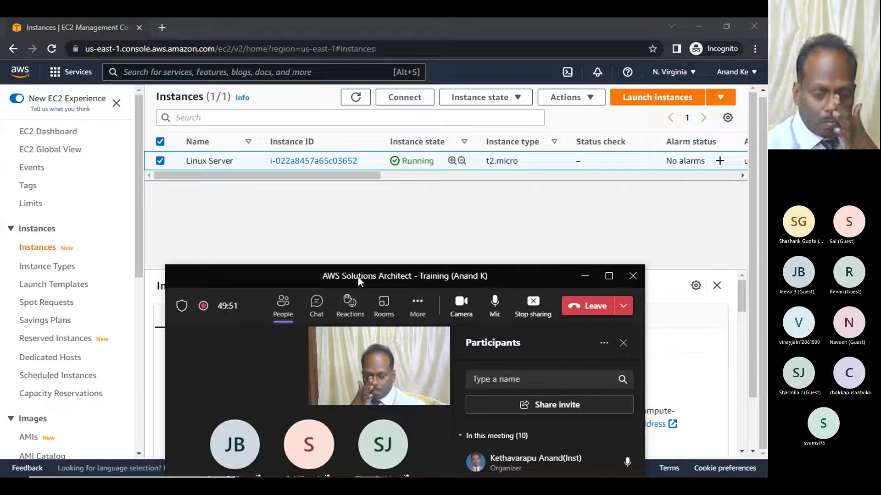
pyautogui.click(357, 98)
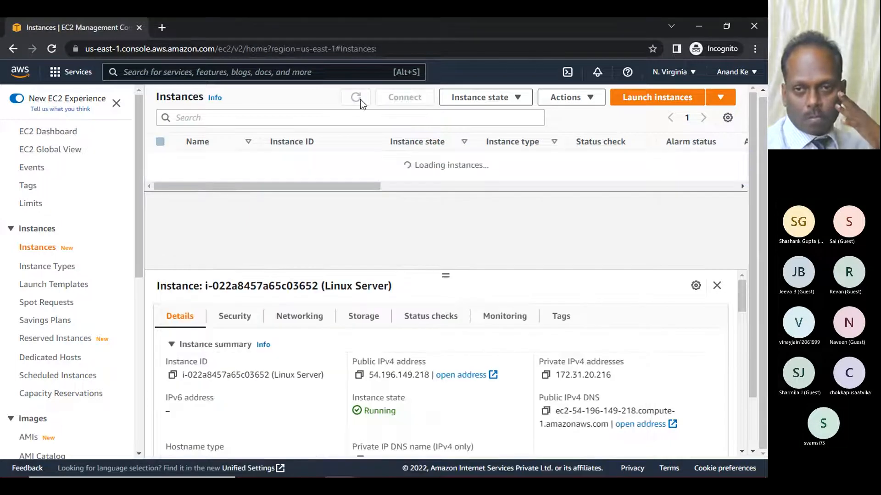
# Step: Switch to the Notepad notes and change the Creating Linux Instance line to "1. Creating Linux Instance -Done"
pyautogui.click(397, 468)
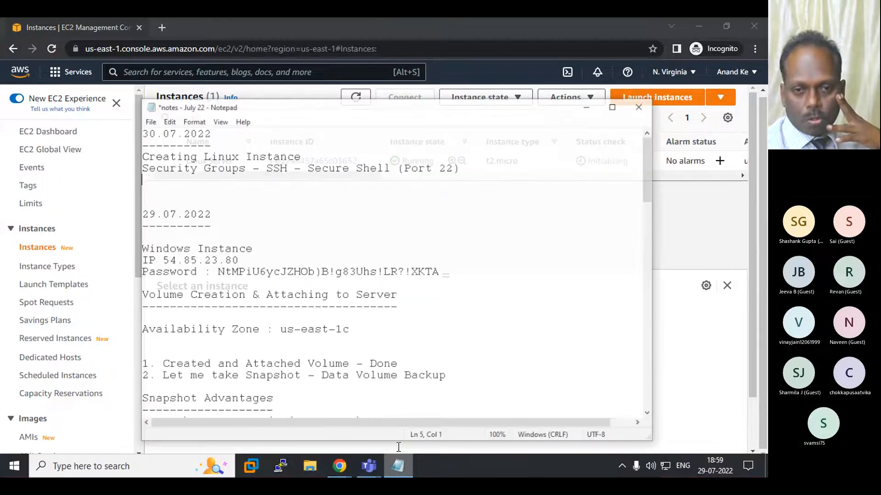
pyautogui.click(165, 173)
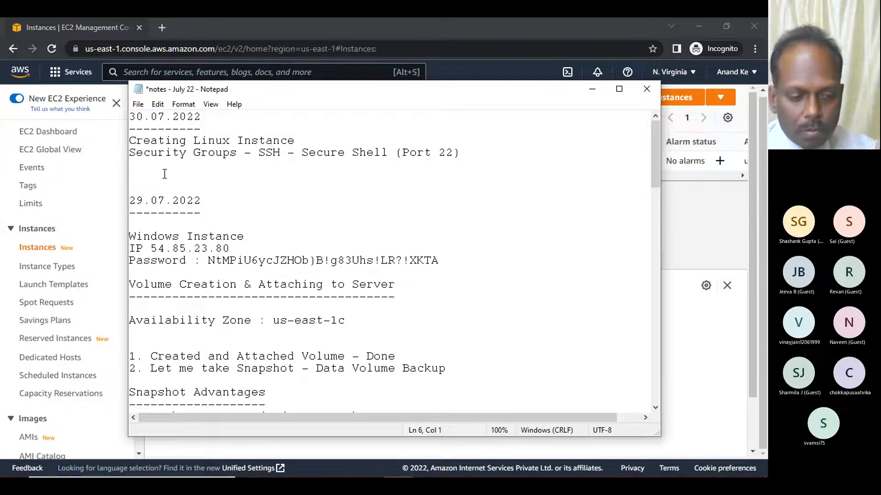
pyautogui.press('Up')
pyautogui.press('Up')
pyautogui.press('Up')
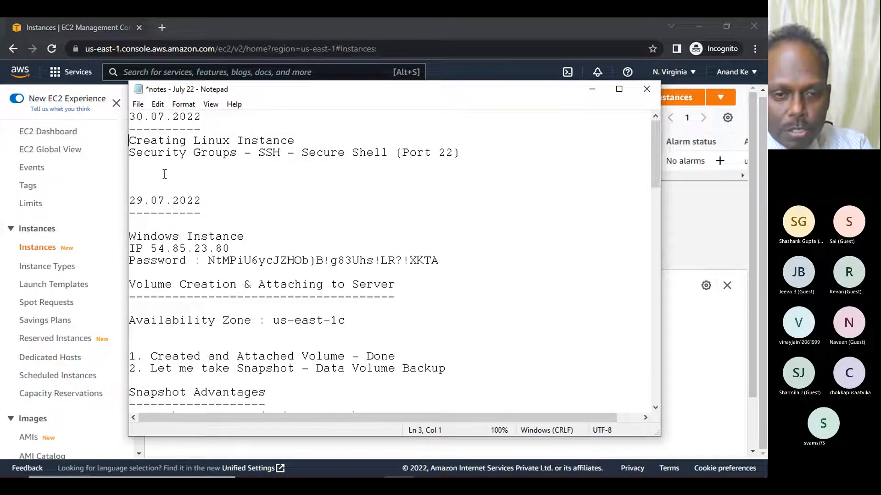
pyautogui.write('1.')
pyautogui.press('End')
pyautogui.write('-Done')
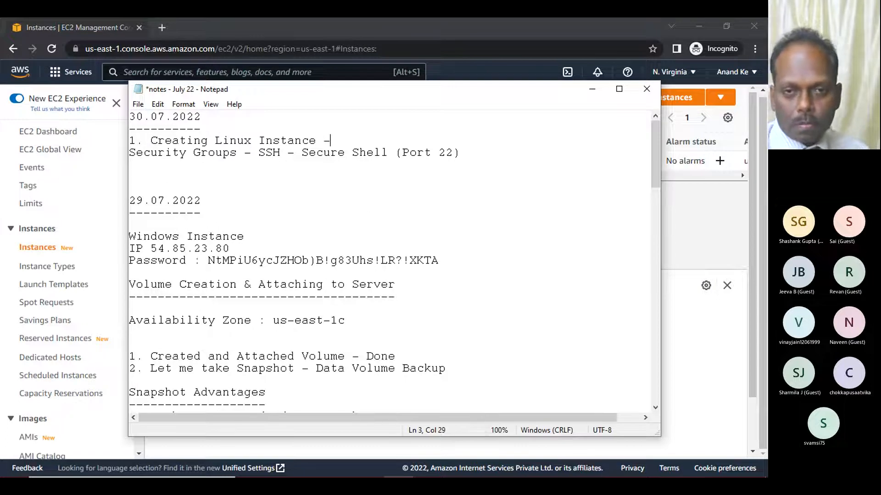
# Step: Add the line "2. Access Linux Instance" below the Security Groups note, followed by a new empty line
pyautogui.press('Down')
pyautogui.press('Down')
pyautogui.press('Return')
pyautogui.write('2.')
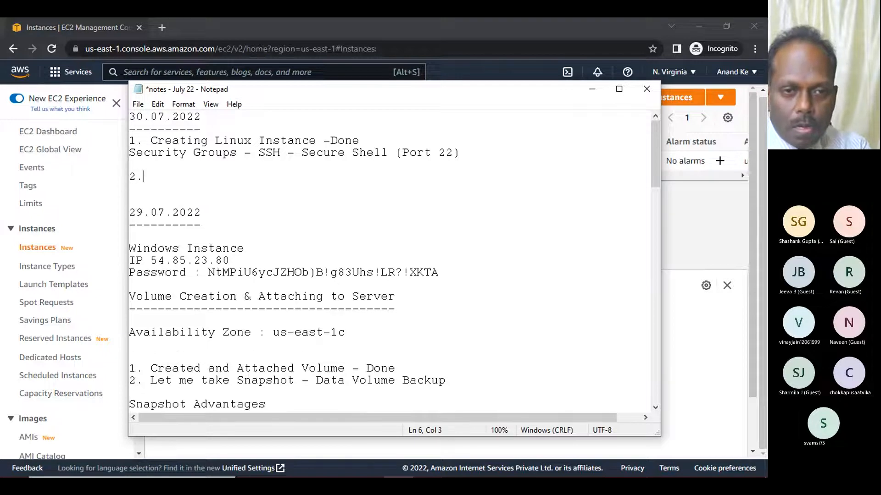
pyautogui.write(' Access Linux I(')
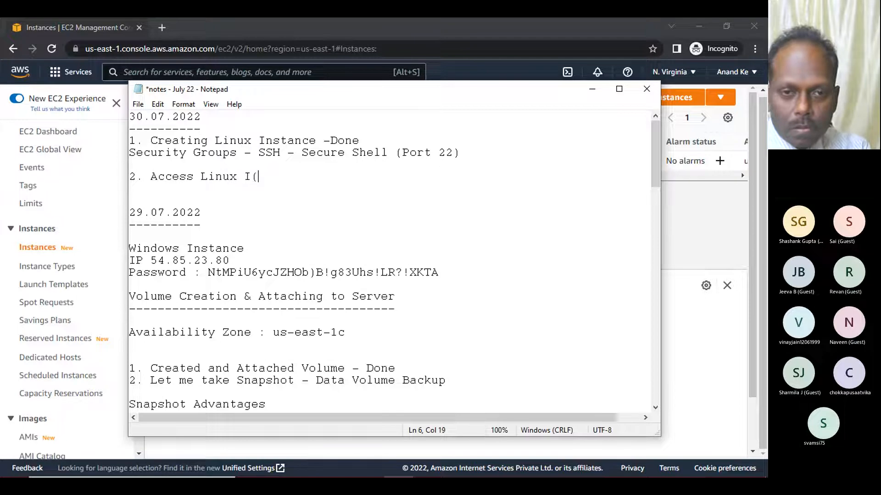
pyautogui.press('BackSpace')
pyautogui.write('nstance')
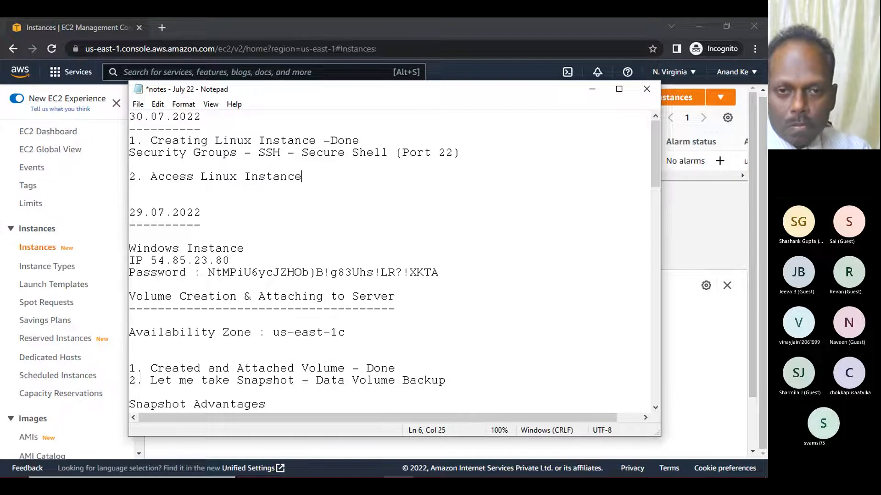
pyautogui.press('Return')
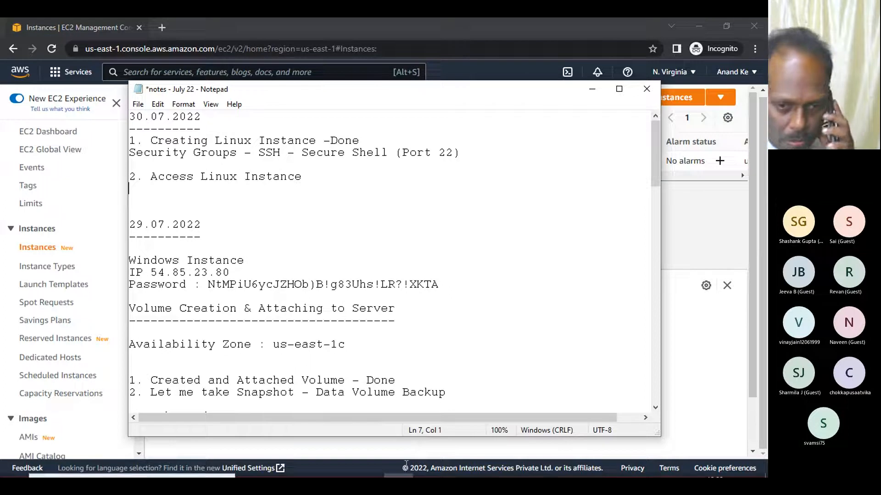
# Step: Switch to the Teams meeting, mute and unmute the microphone, and move the meeting window up
pyautogui.click(367, 467)
pyautogui.click(420, 389)
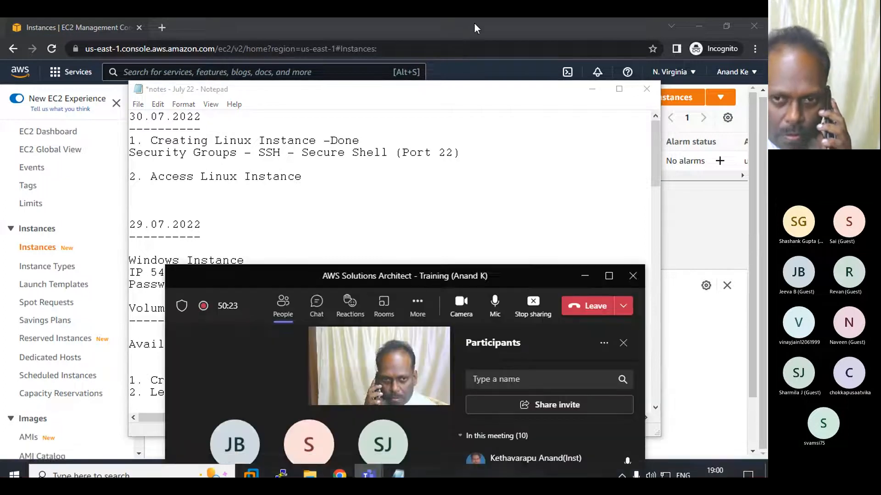
pyautogui.click(494, 303)
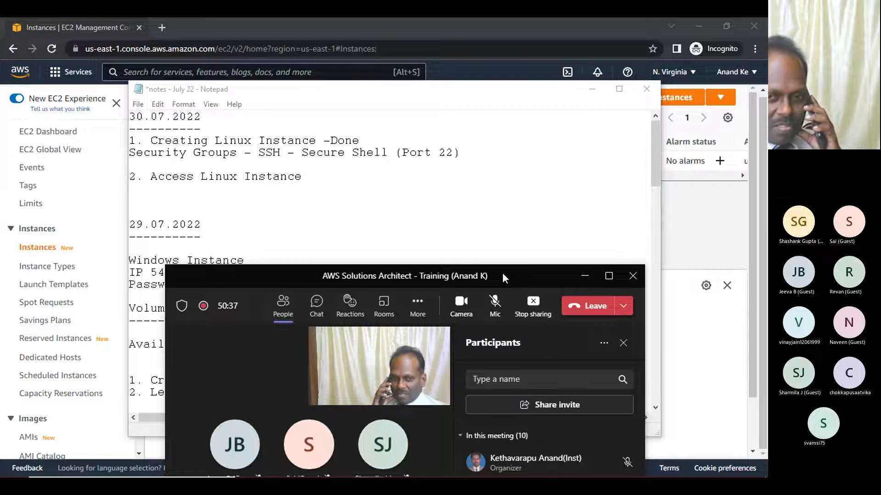
pyautogui.click(494, 303)
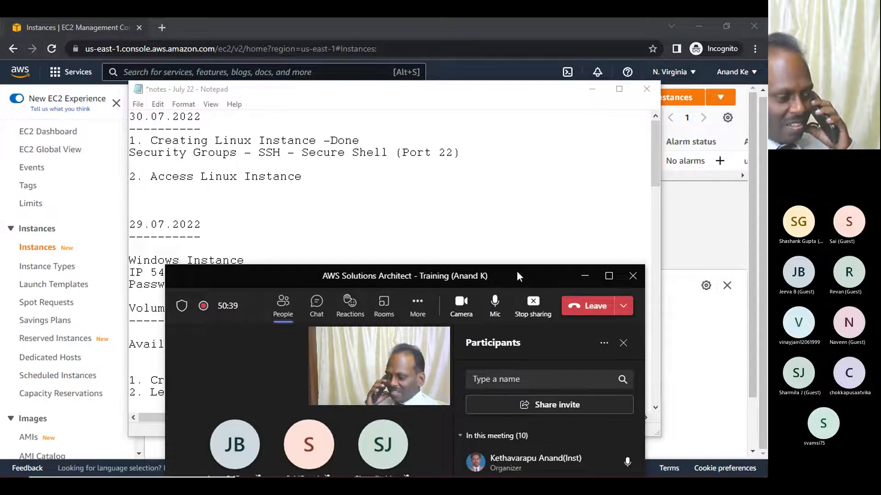
pyautogui.moveTo(519, 275); pyautogui.dragTo(530, 226)
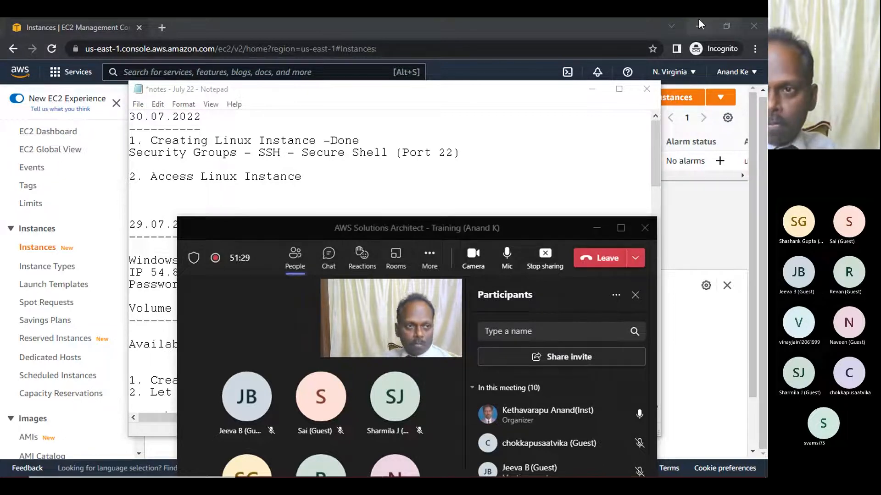
# Step: Minimize the AWS console window and open the AWS Batch VIS 3 group chat in WhatsApp Web
pyautogui.click(673, 24)
pyautogui.click(672, 26)
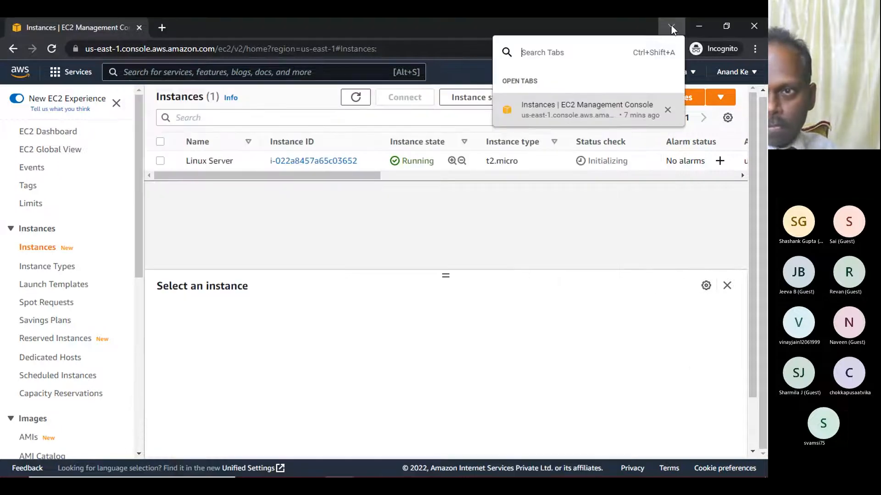
pyautogui.click(670, 26)
pyautogui.click(696, 26)
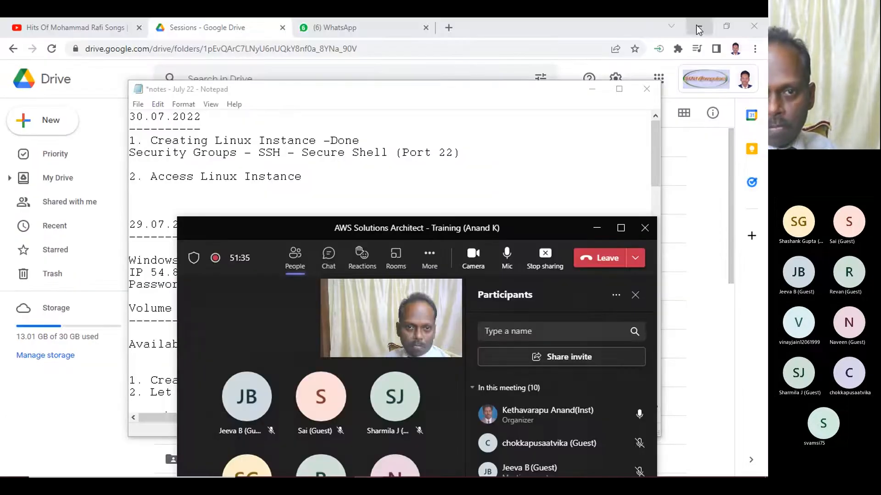
pyautogui.click(342, 26)
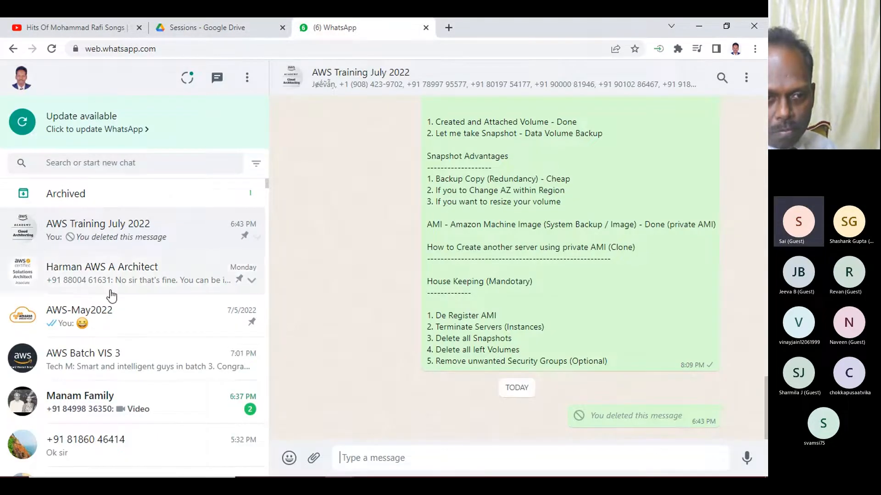
pyautogui.click(117, 362)
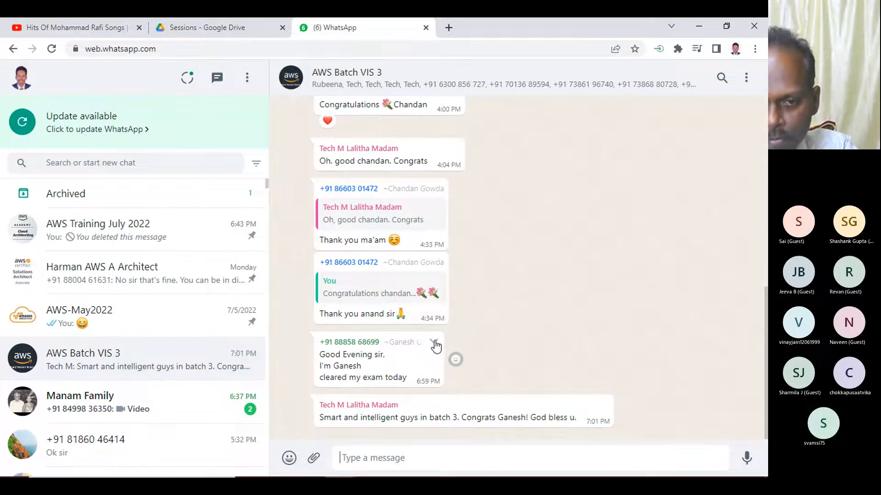
# Step: Start a reply to the group member's "cleared my exam today" message with "Congratulations", the member's first name and a dash
pyautogui.click(434, 345)
pyautogui.click(454, 178)
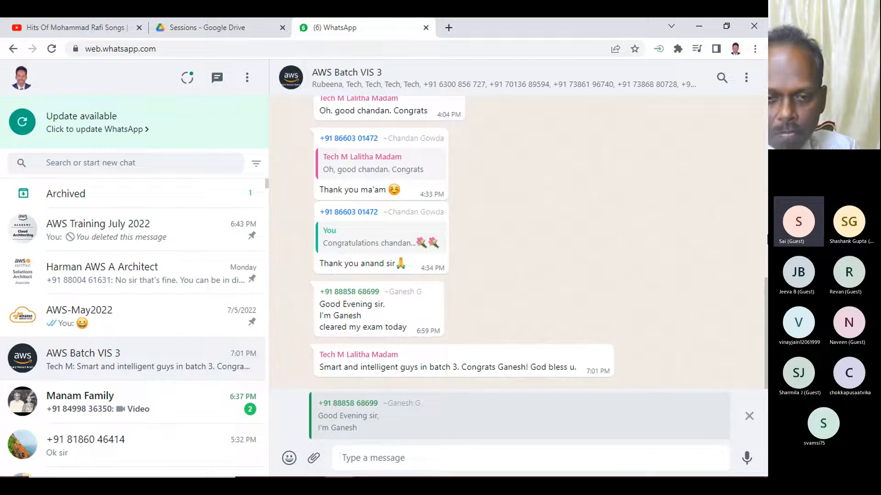
pyautogui.write('Co')
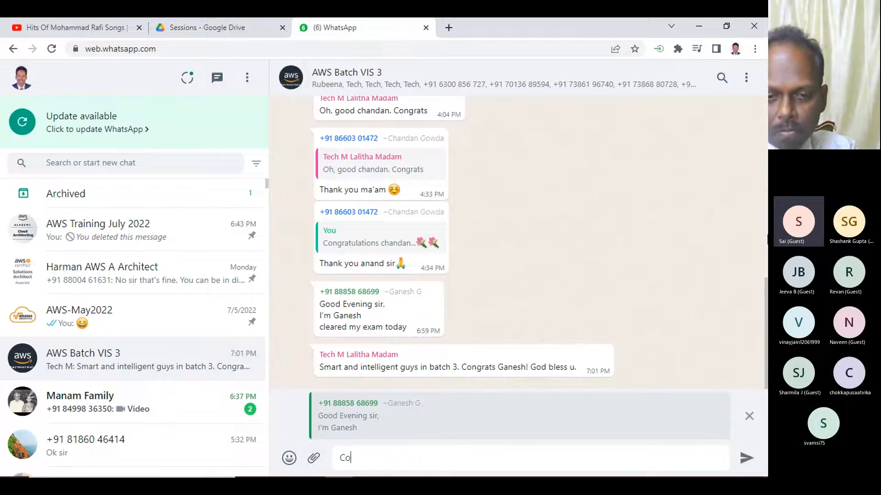
pyautogui.write('ngrat')
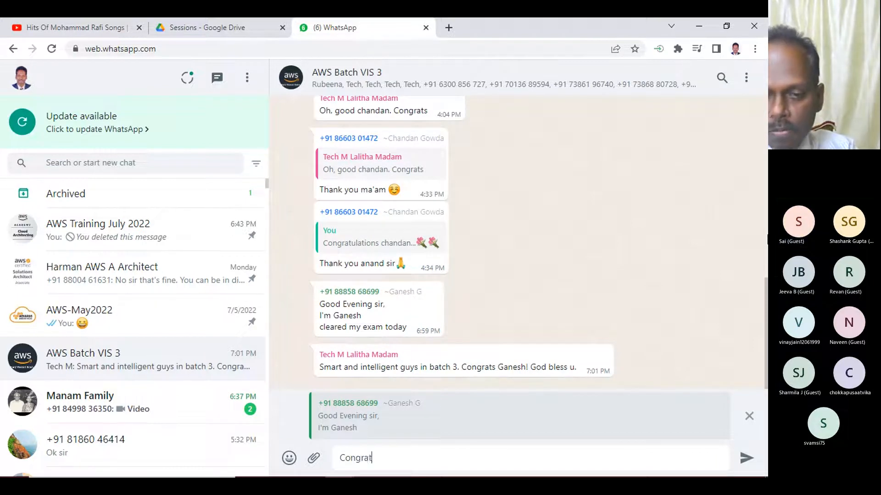
pyautogui.write('ulations ')
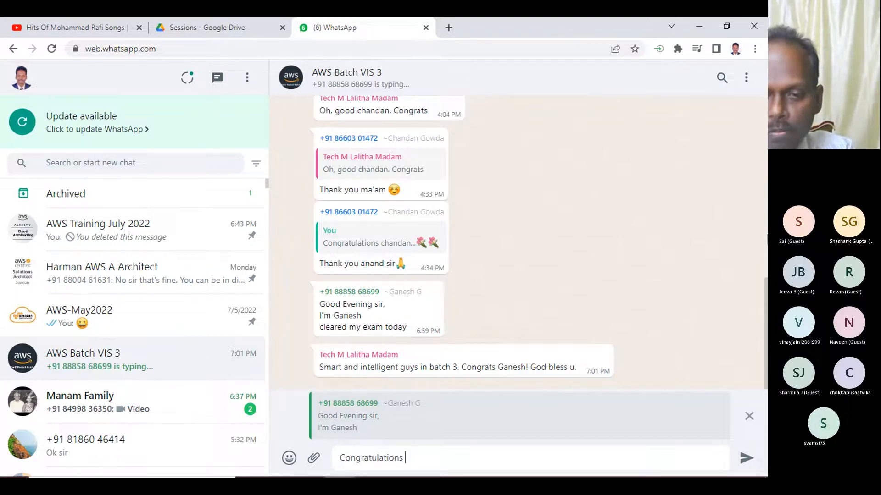
pyautogui.write('Ganesh -')
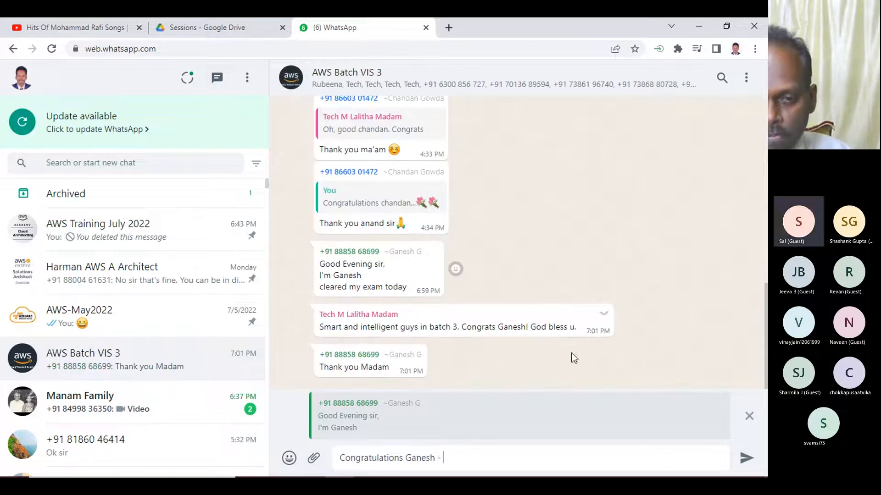
# Step: Search the emojis for "flower", add two bouquet emojis to the congratulations reply and send it
pyautogui.click(290, 458)
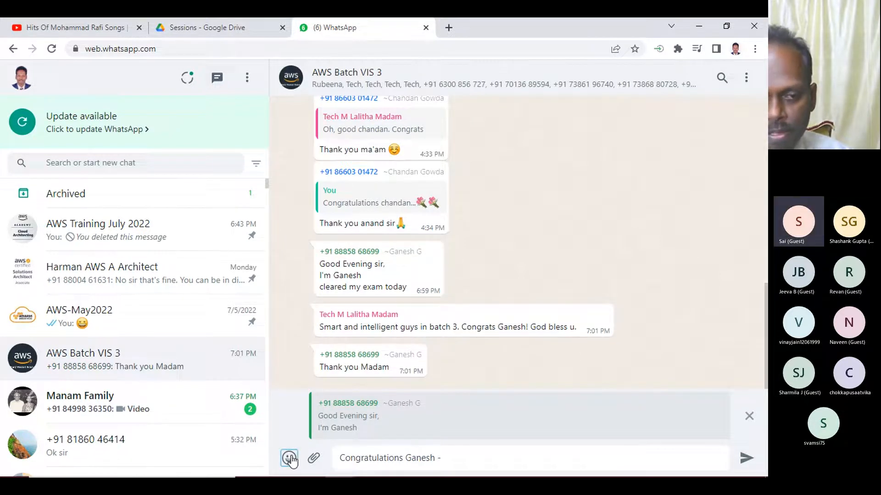
pyautogui.scroll(-5, 439, 331)
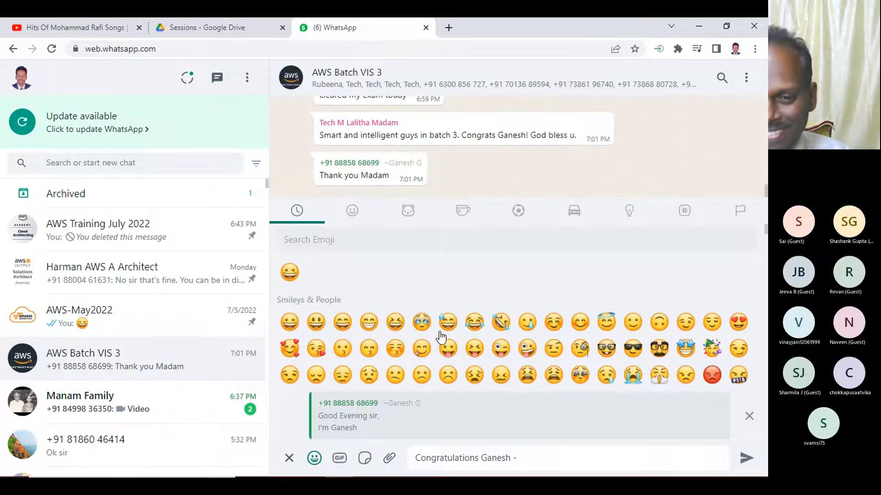
pyautogui.scroll(5, 439, 332)
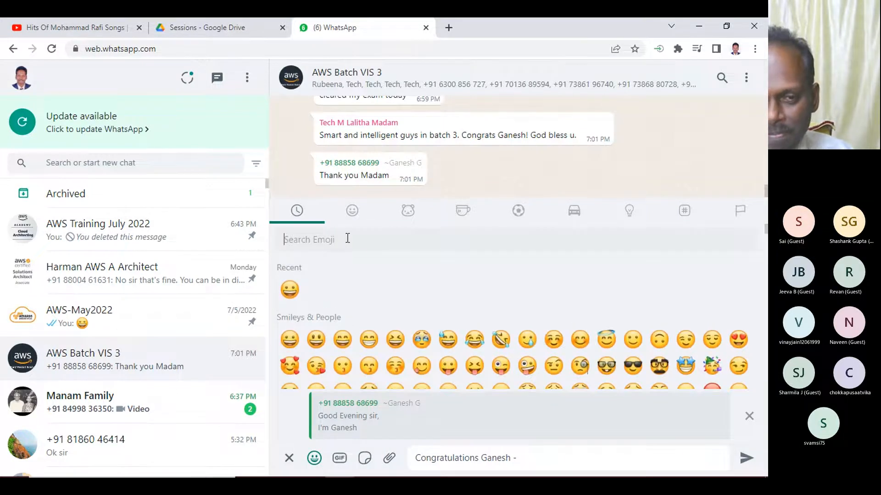
pyautogui.write('flowers')
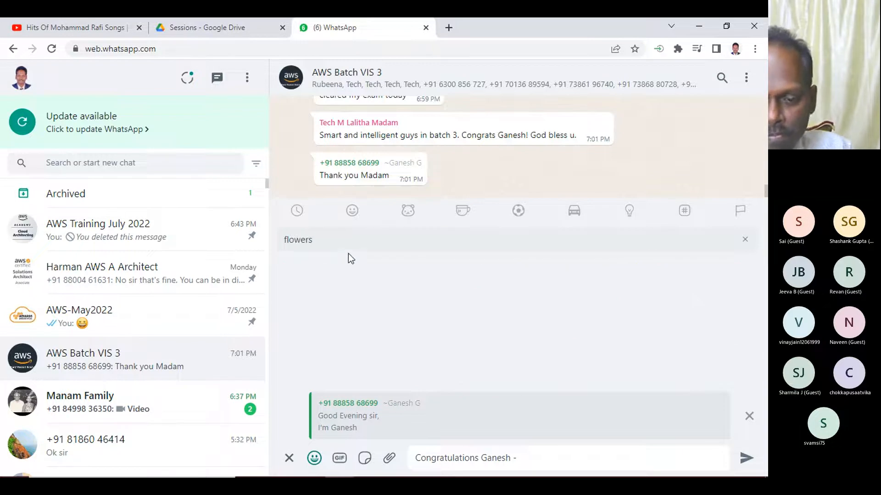
pyautogui.press('BackSpace')
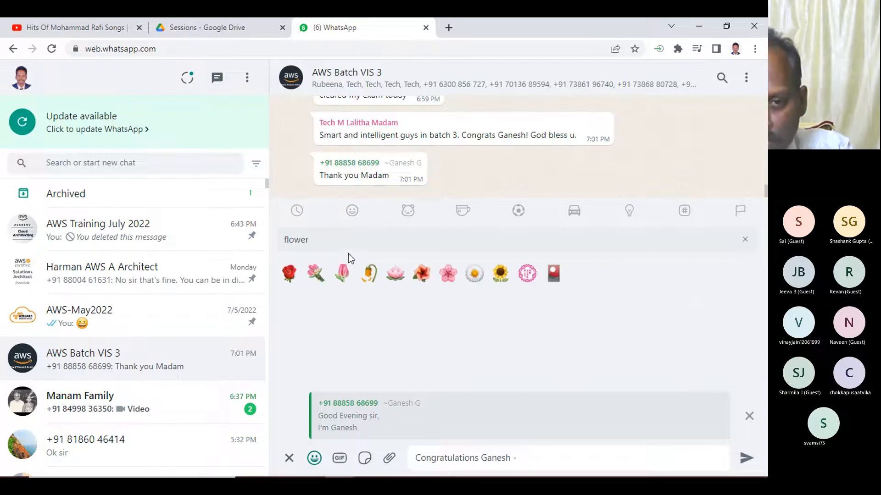
pyautogui.doubleClick(316, 273)
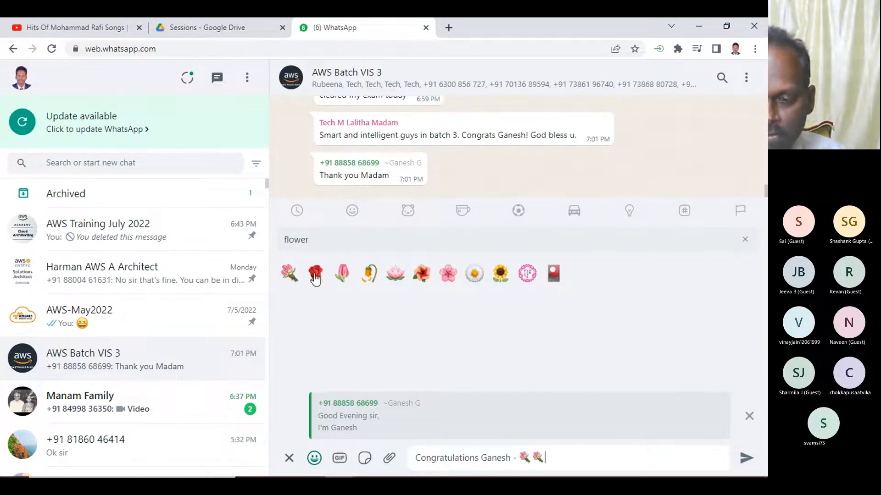
pyautogui.press('Return')
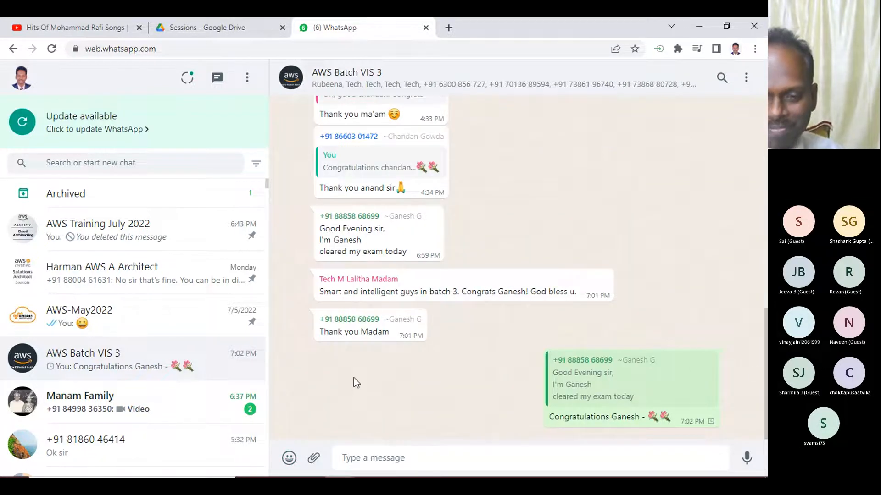
# Step: Minimize the browser window with WhatsApp and Google Drive, and switch back to the EC2 Instances page
pyautogui.scroll(4, 354, 378)
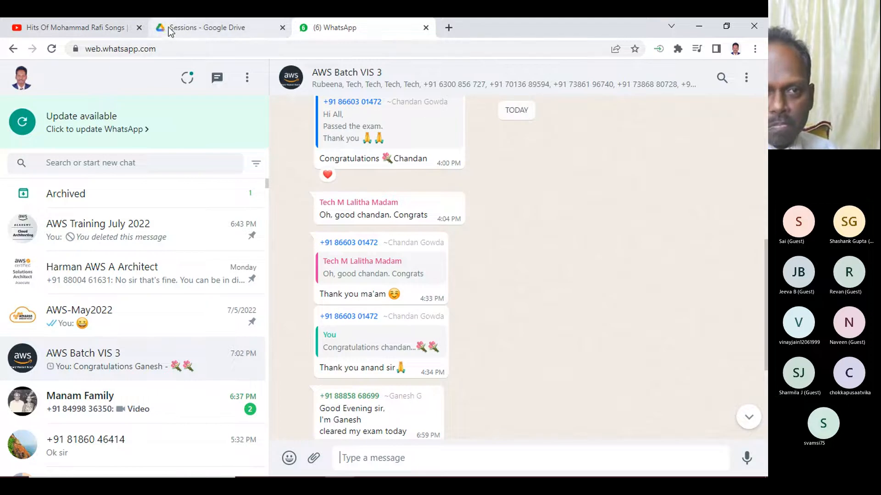
pyautogui.click(190, 28)
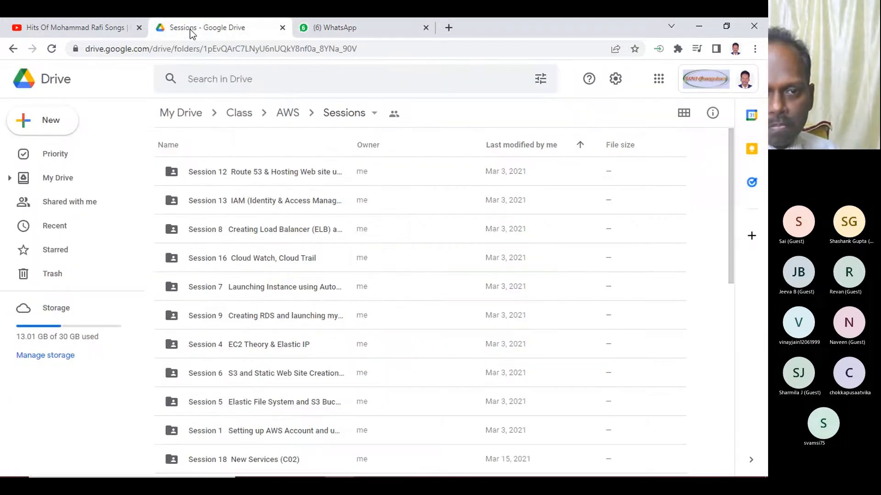
pyautogui.click(700, 22)
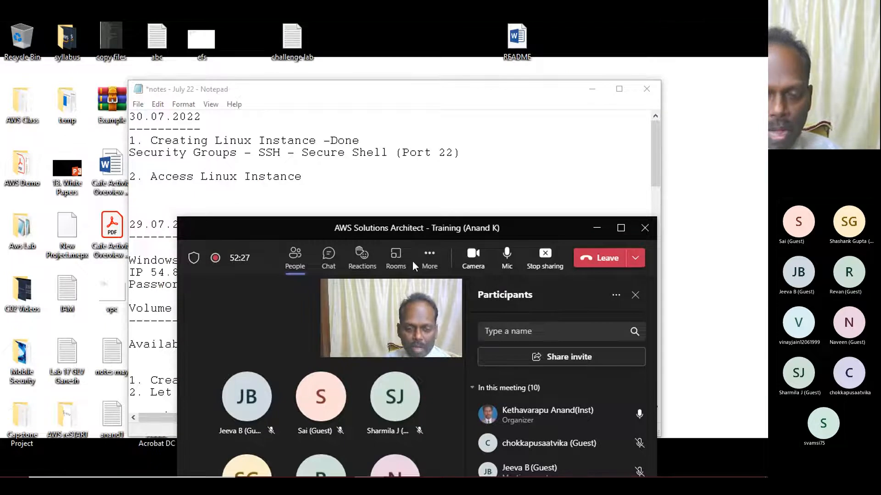
pyautogui.moveTo(353, 467)
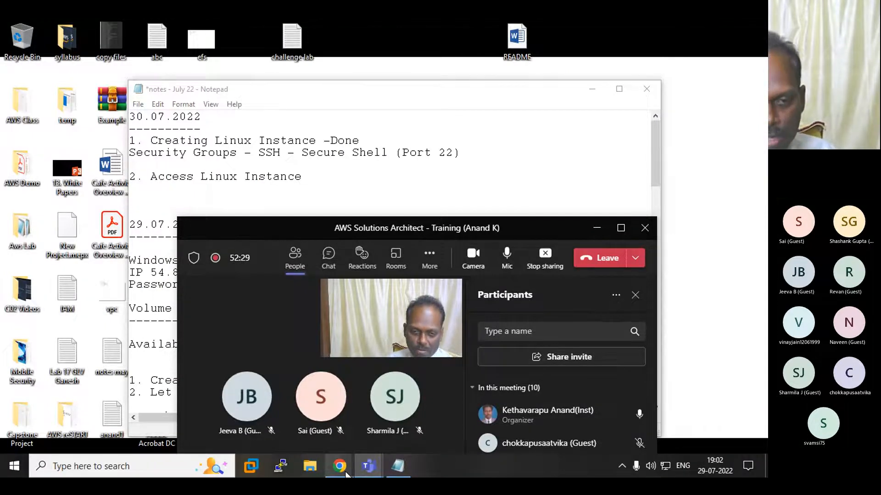
pyautogui.click(419, 422)
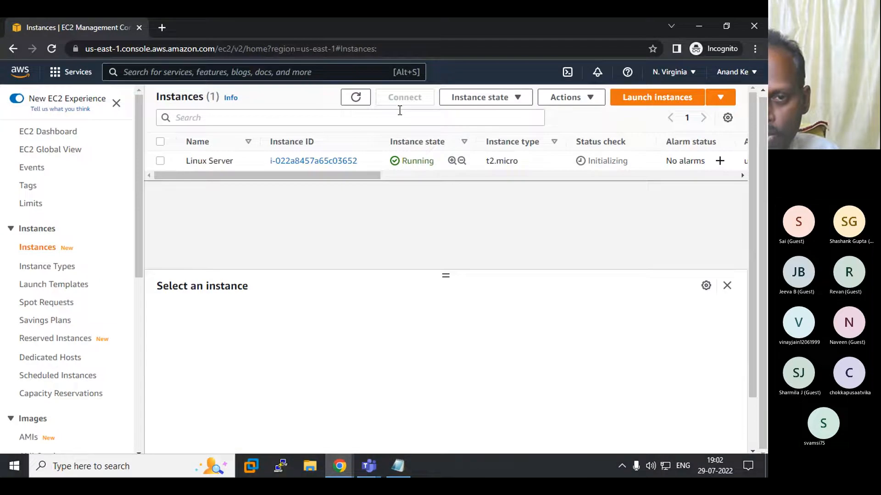
# Step: Refresh the instance list and copy the public IPv4 address of Linux Server from its enlarged details pane
pyautogui.click(356, 96)
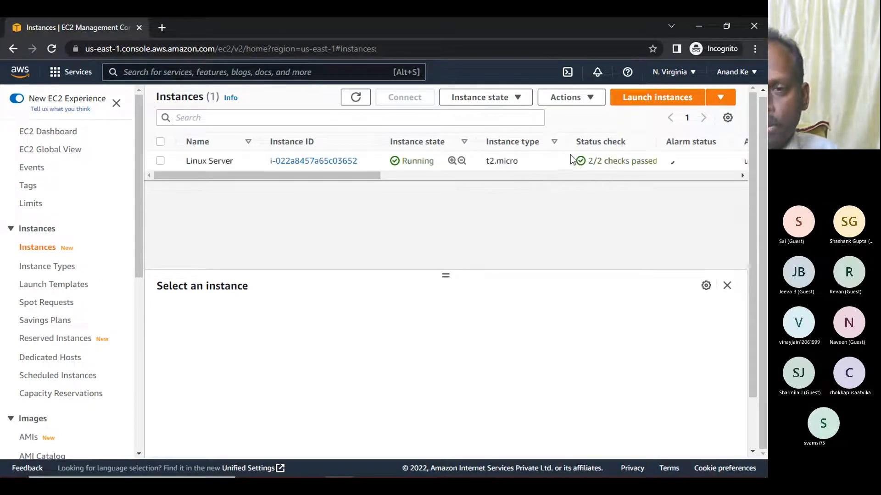
pyautogui.click(160, 160)
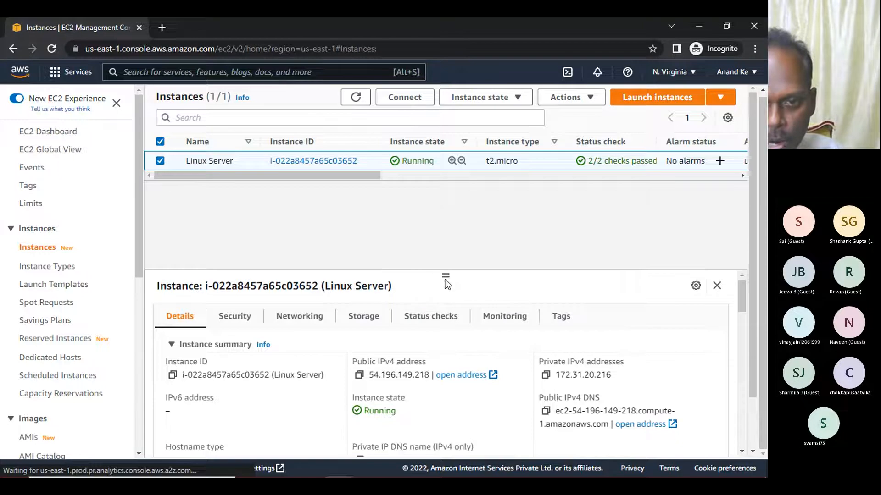
pyautogui.moveTo(446, 277); pyautogui.dragTo(462, 228)
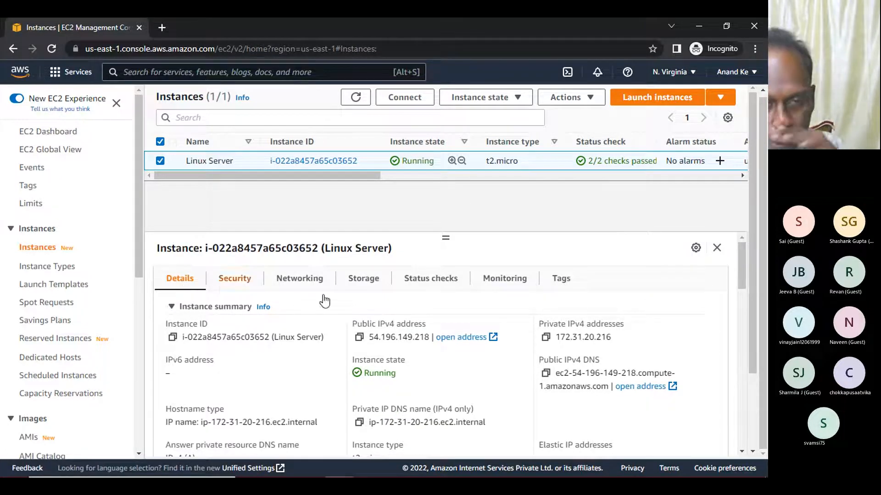
pyautogui.click(359, 337)
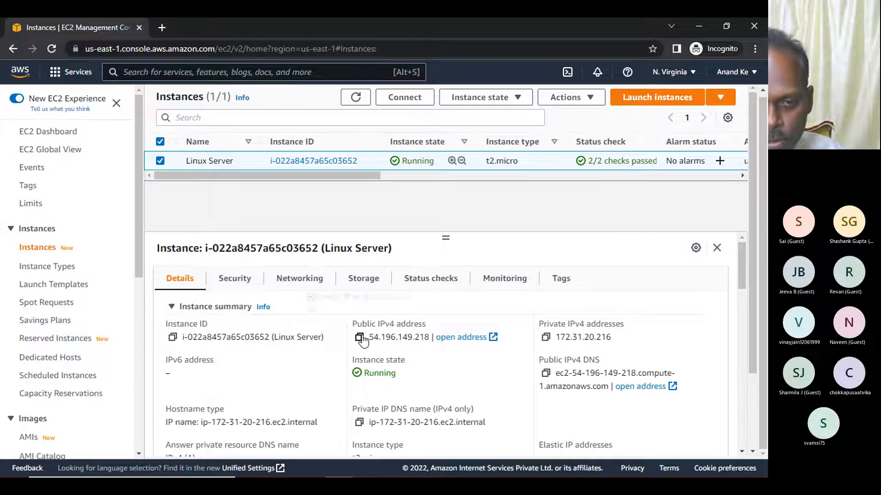
# Step: Switch to the Notepad notes and add "Public IP : 54.196.149.218" below the Access Linux Instance line, after an empty line
pyautogui.click(399, 467)
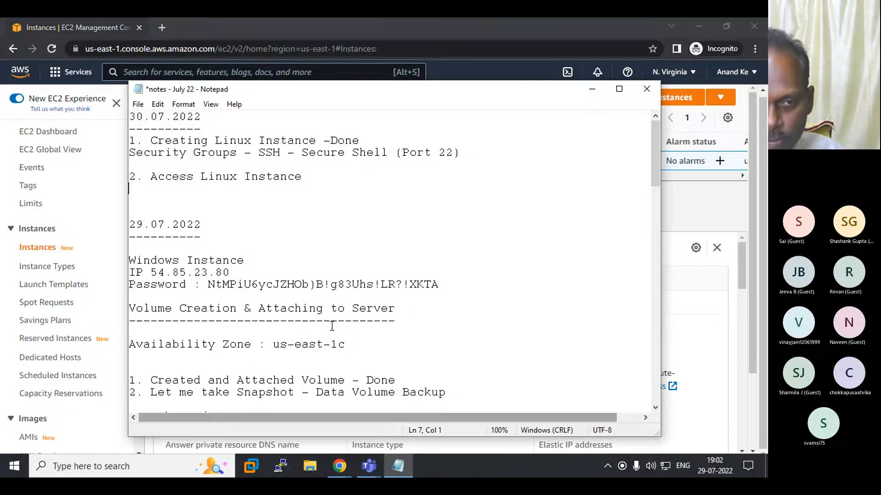
pyautogui.click(157, 195)
pyautogui.press('Return')
pyautogui.write('Public IP :')
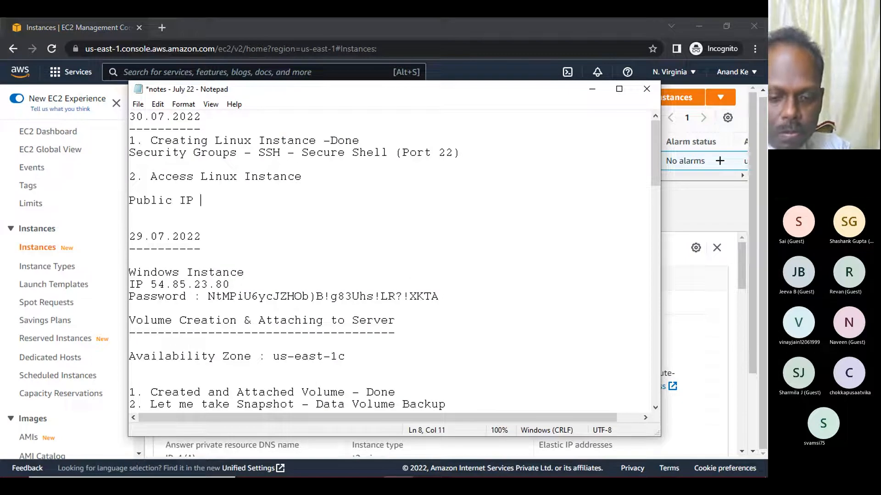
pyautogui.hotkey('ctrl', 'v')
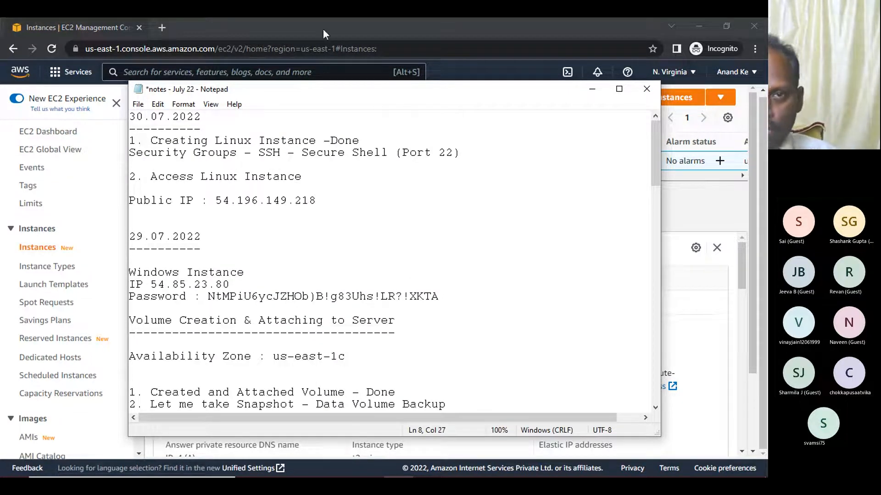
# Step: Return to the EC2 console and examine the instance summary and instance details of Linux Server
pyautogui.click(423, 34)
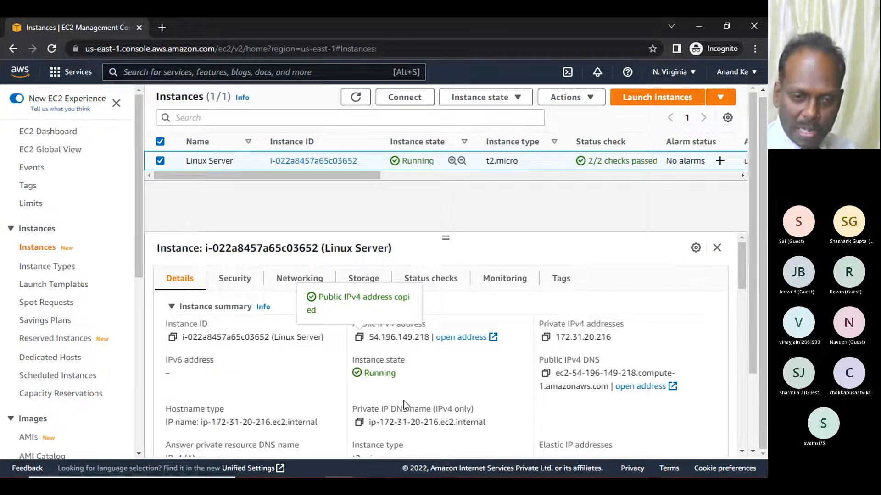
pyautogui.scroll(-3, 329, 379)
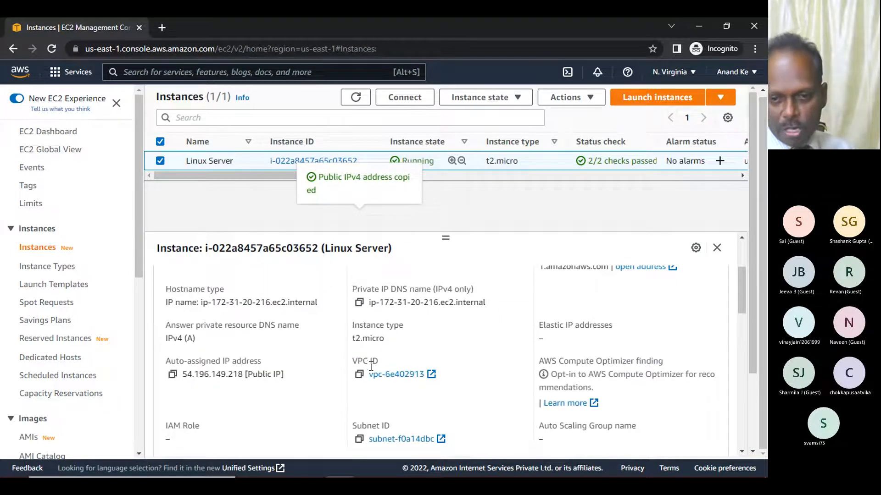
pyautogui.scroll(-2, 395, 383)
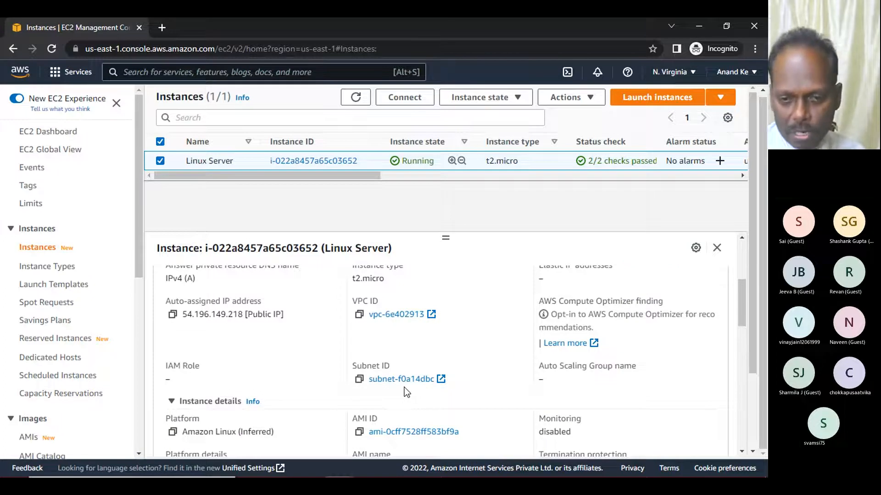
pyautogui.scroll(-2, 406, 392)
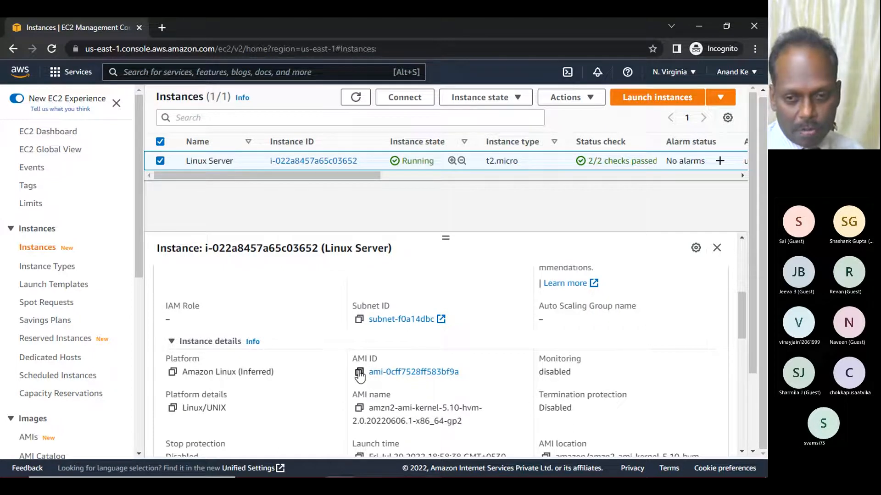
pyautogui.scroll(-2, 412, 359)
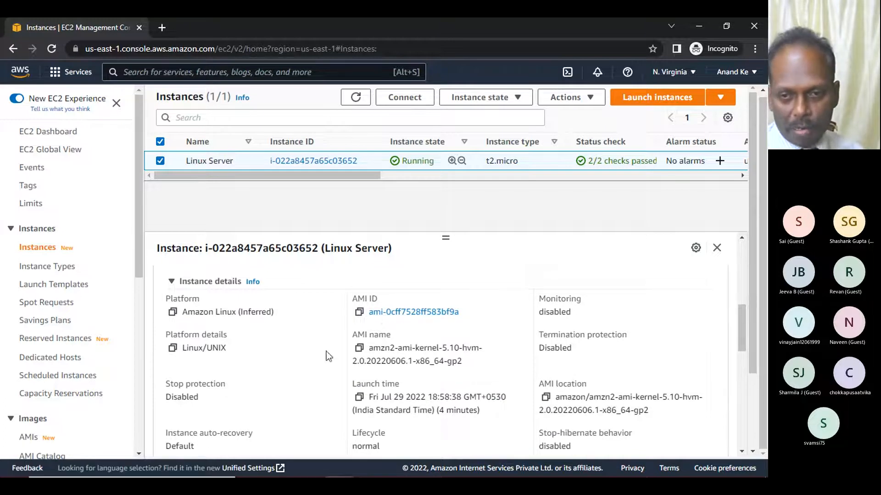
pyautogui.scroll(-4, 387, 354)
pyautogui.scroll(5, 387, 353)
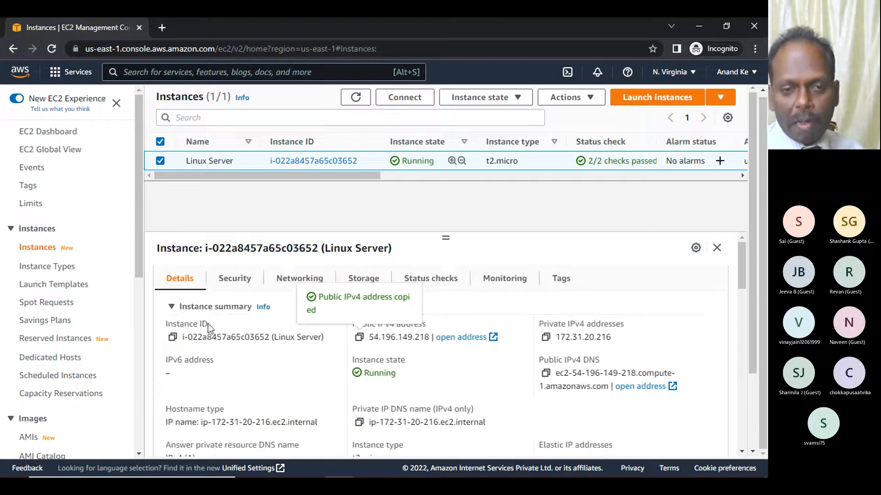
# Step: Examine the security group's inbound and outbound rules for Linux Server and highlight port 22
pyautogui.click(243, 282)
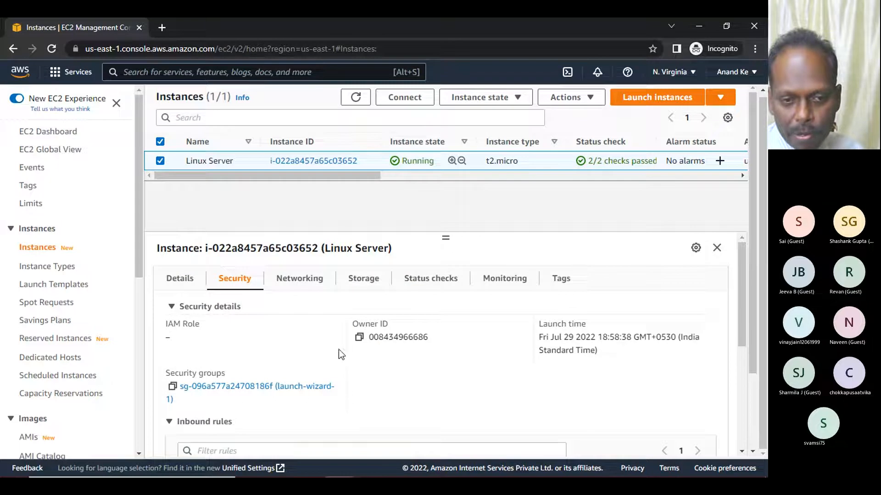
pyautogui.scroll(-1, 385, 387)
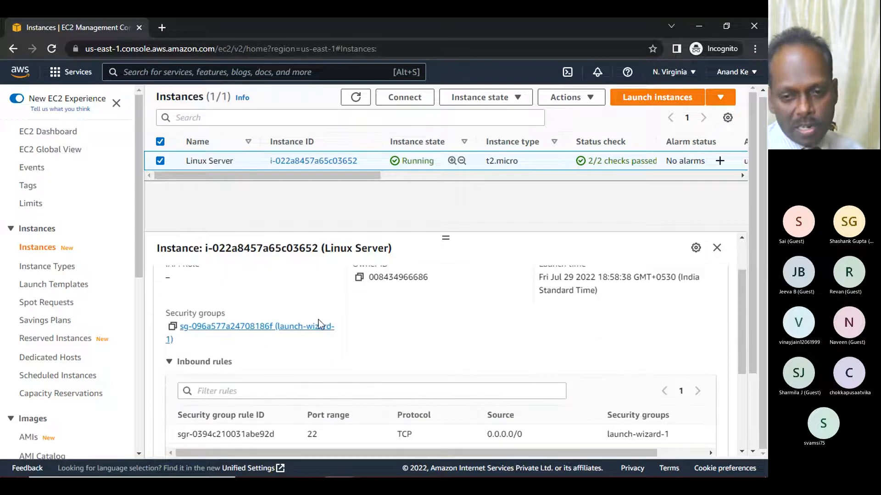
pyautogui.scroll(-2, 425, 360)
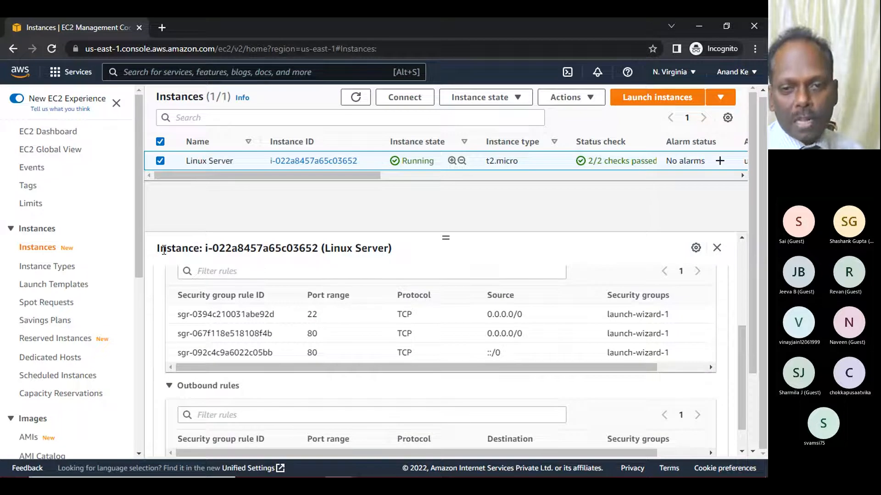
pyautogui.scroll(-1, 373, 301)
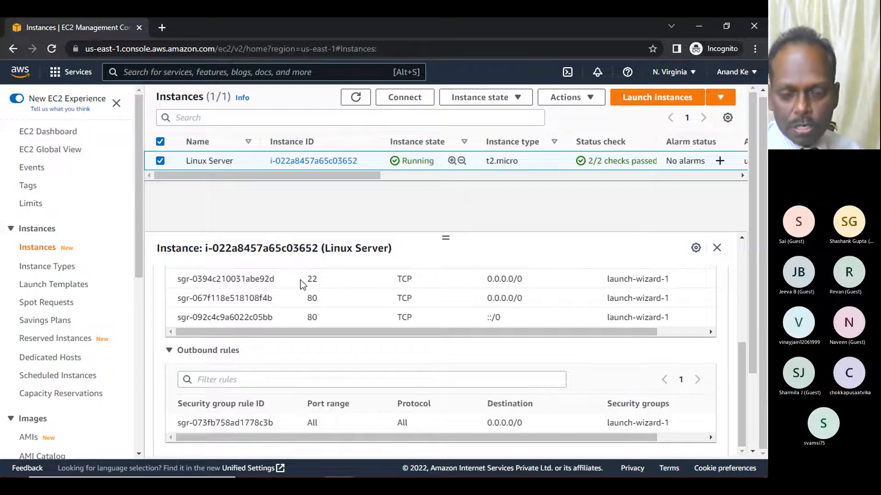
pyautogui.doubleClick(316, 278)
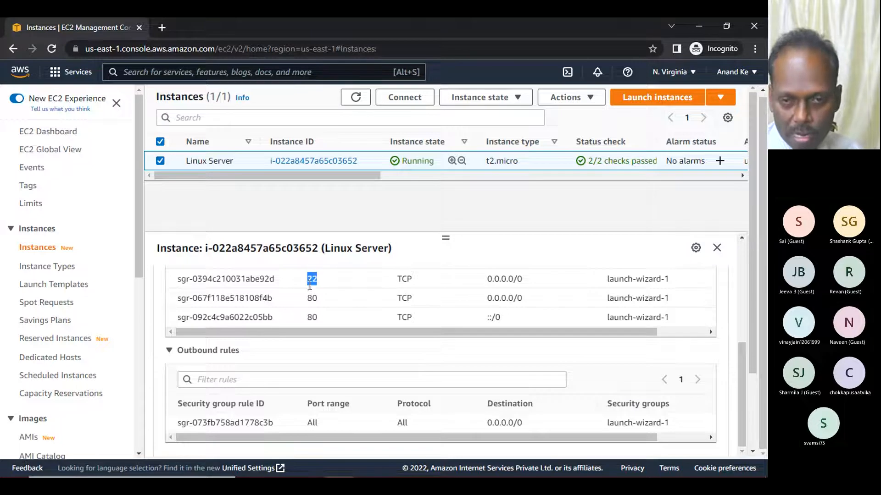
# Step: Highlight the two port 80 entries in the inbound rules of Linux Server's security group
pyautogui.doubleClick(312, 298)
pyautogui.doubleClick(312, 317)
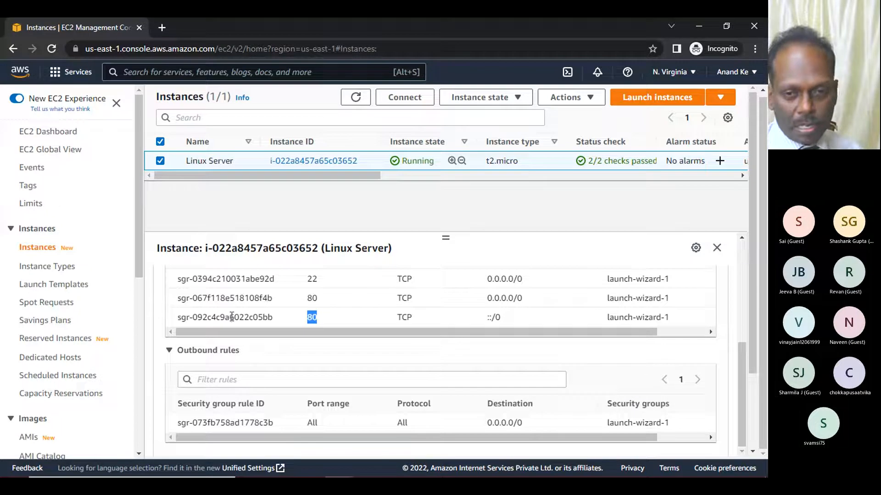
pyautogui.scroll(5, 381, 303)
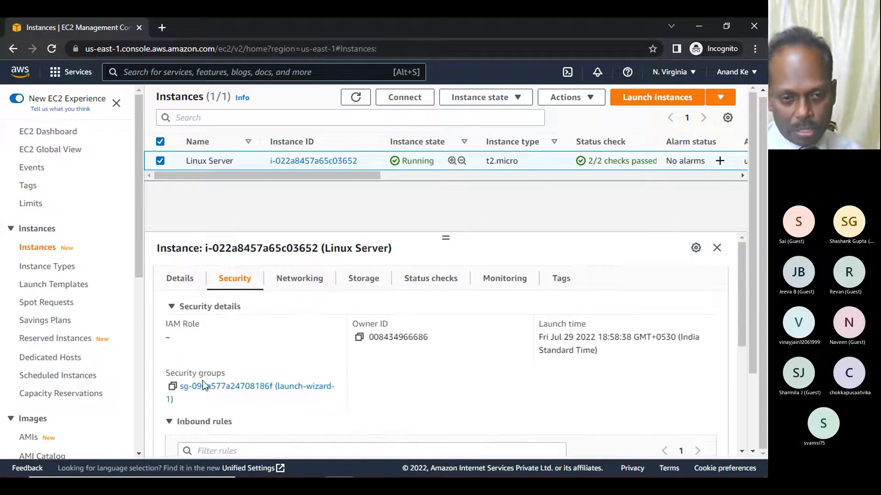
# Step: Examine the networking details, network interface and Elastic IP addresses of Linux Server
pyautogui.click(296, 281)
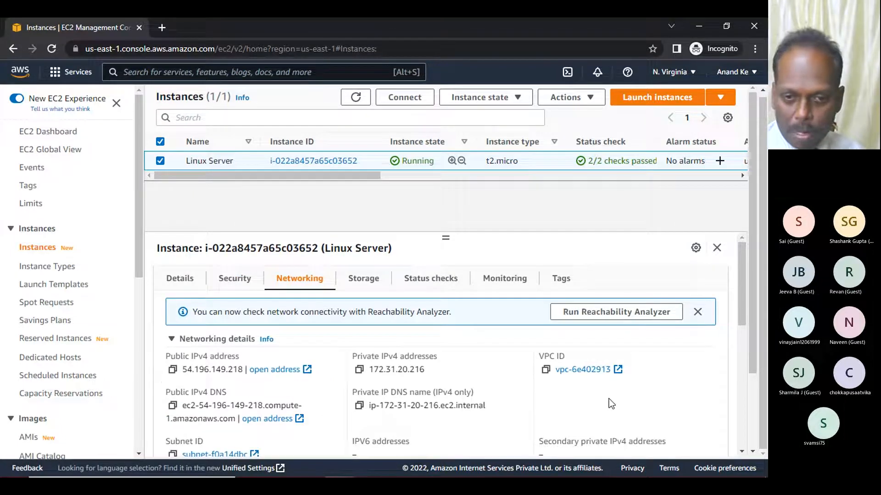
pyautogui.scroll(-3, 309, 394)
pyautogui.scroll(-4, 309, 395)
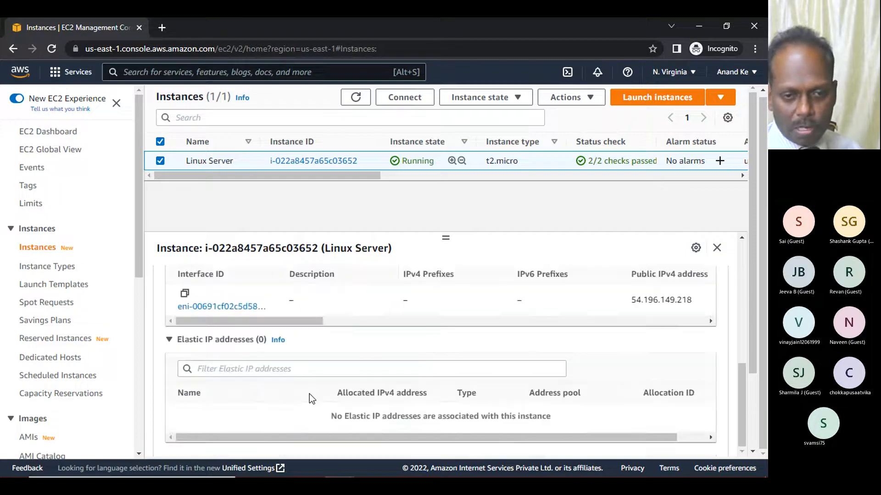
pyautogui.scroll(7, 309, 395)
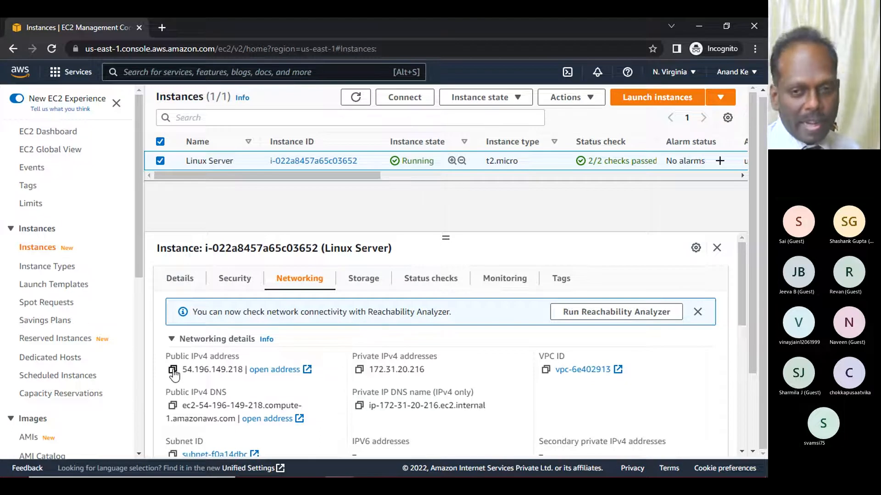
# Step: Examine the root device, block devices and root volume replacement tasks in Linux Server's storage information, highlighting the volume size
pyautogui.click(372, 282)
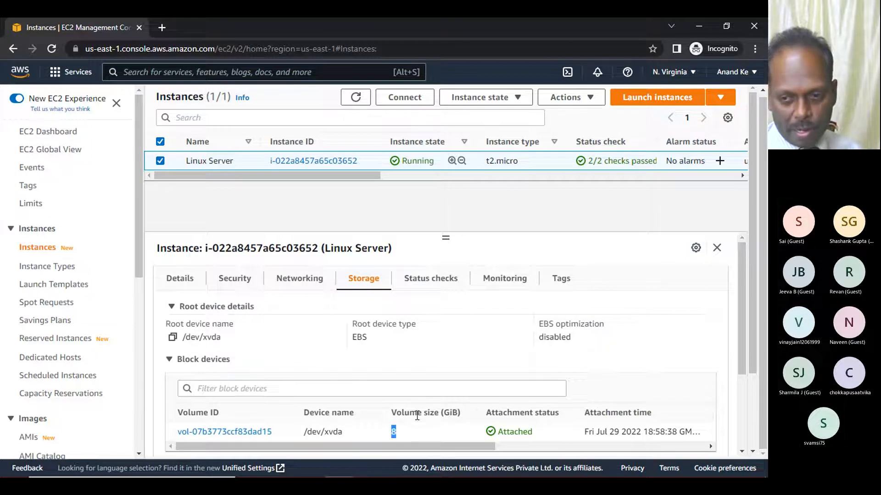
pyautogui.scroll(-3, 403, 432)
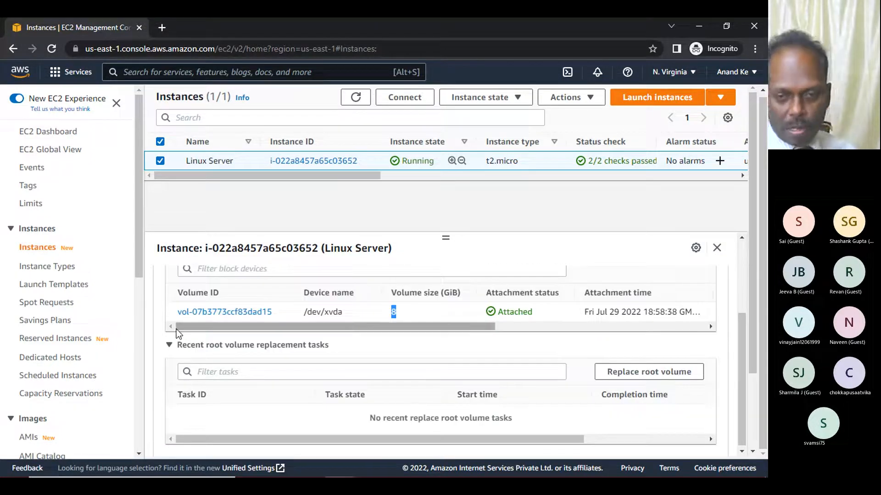
pyautogui.scroll(1, 470, 351)
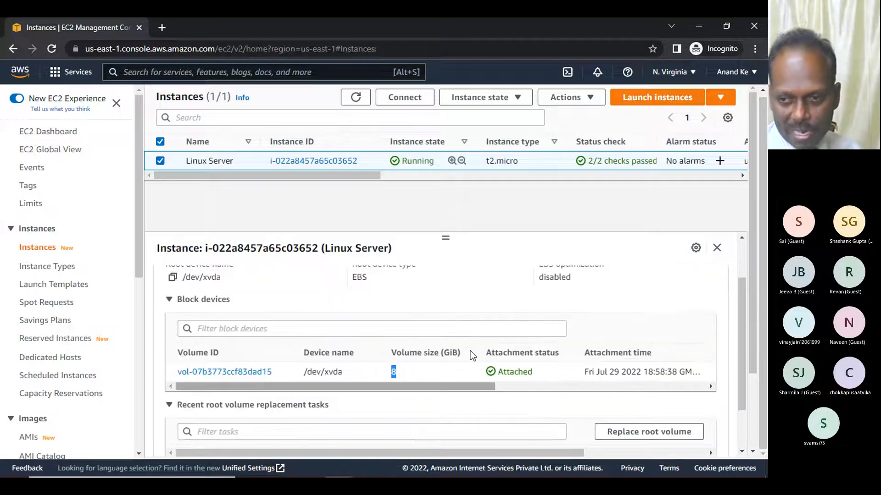
pyautogui.scroll(1, 469, 351)
# Step: Examine Linux Server's status checks, highlighting the system and instance reachability results
pyautogui.click(428, 285)
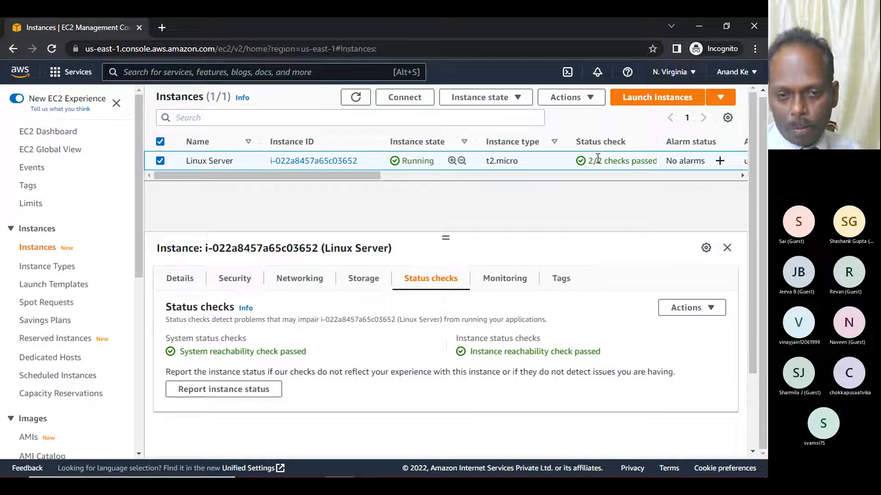
pyautogui.moveTo(184, 352); pyautogui.dragTo(313, 348)
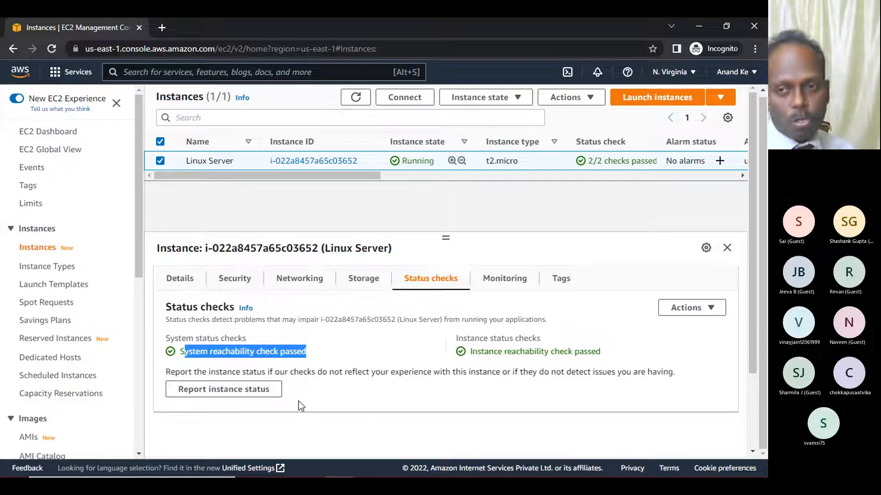
pyautogui.click(340, 343)
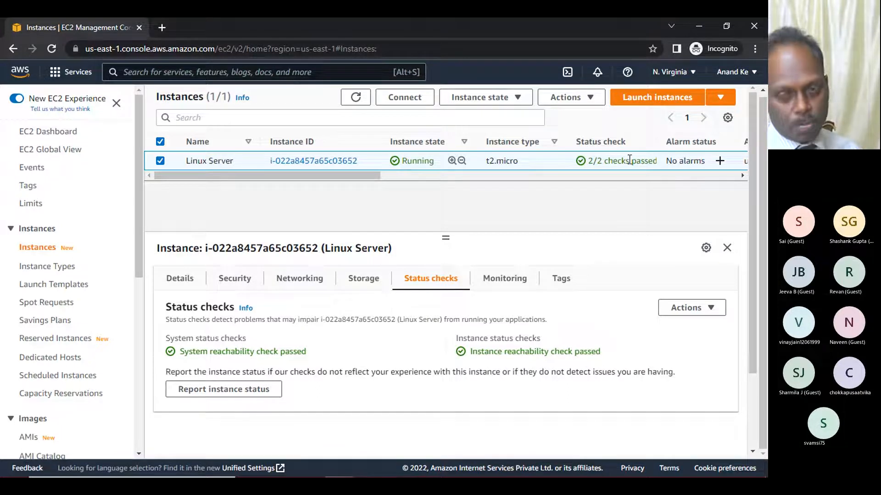
pyautogui.moveTo(217, 352); pyautogui.dragTo(317, 353)
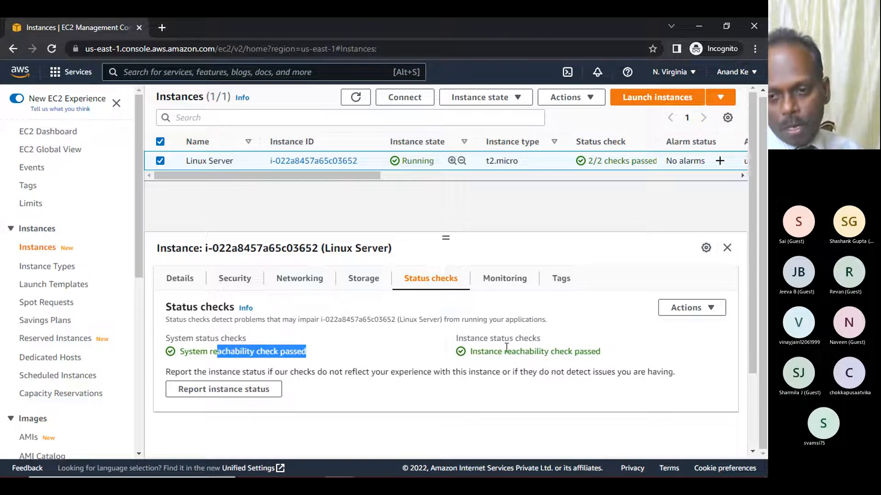
pyautogui.moveTo(475, 351); pyautogui.dragTo(605, 362)
pyautogui.moveTo(212, 351); pyautogui.dragTo(326, 348)
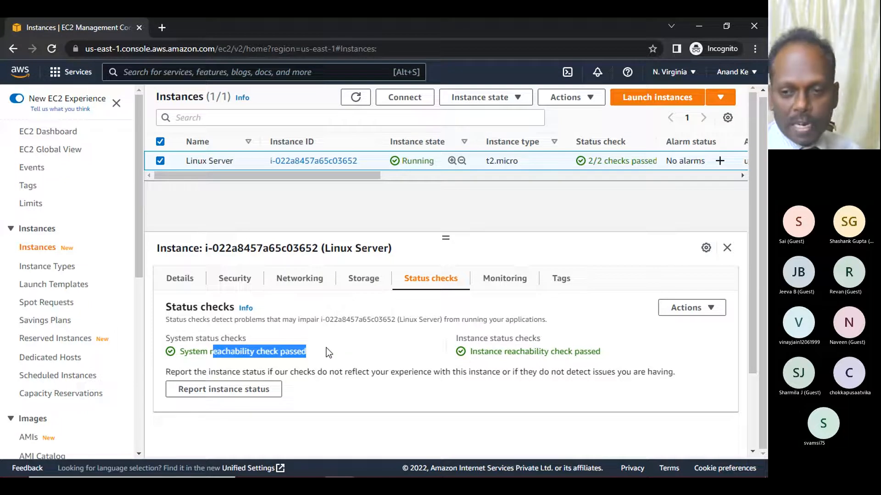
pyautogui.moveTo(489, 350); pyautogui.dragTo(615, 354)
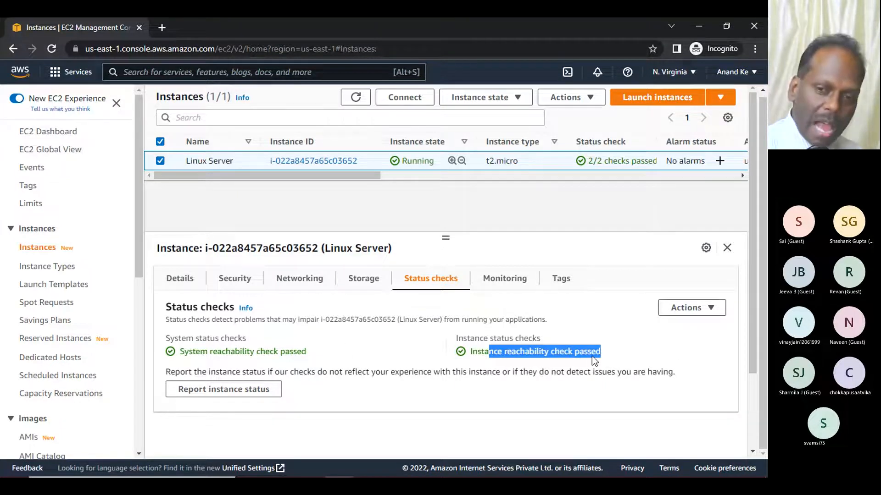
# Step: Examine the monitoring graphs of Linux Server, including a data point on the CPU utilization graph
pyautogui.click(515, 278)
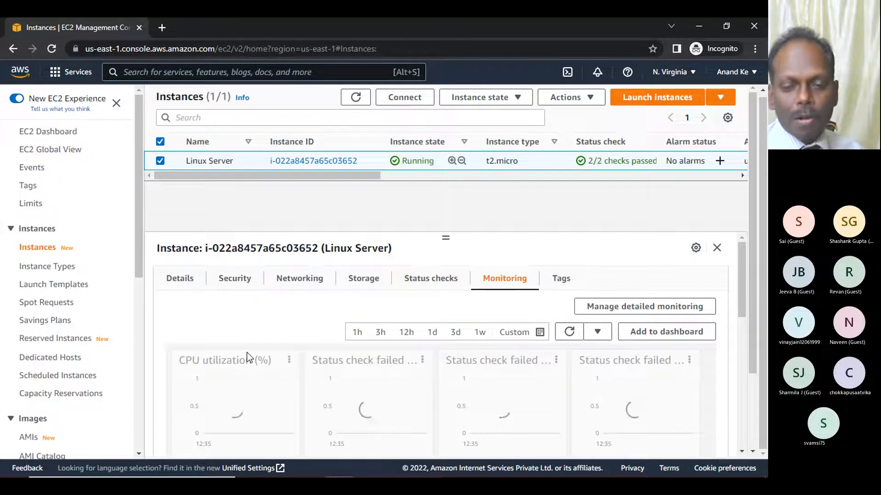
pyautogui.scroll(-2, 246, 352)
pyautogui.scroll(-2, 246, 352)
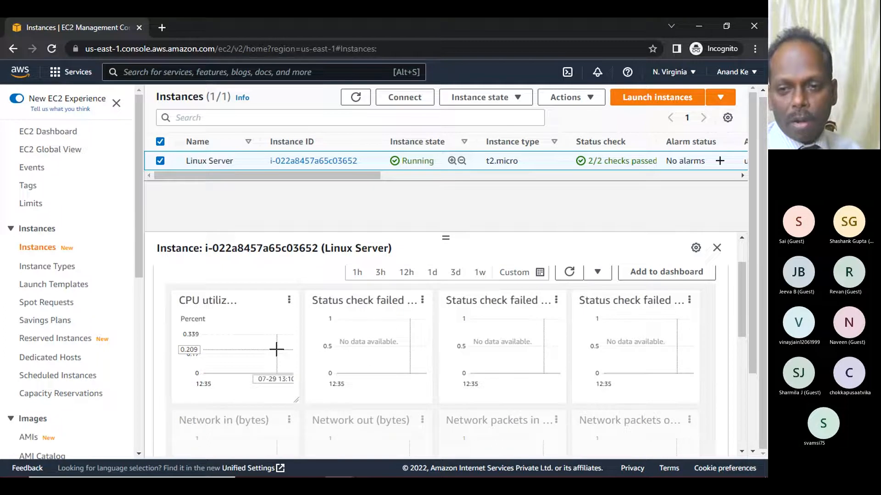
pyautogui.moveTo(277, 349)
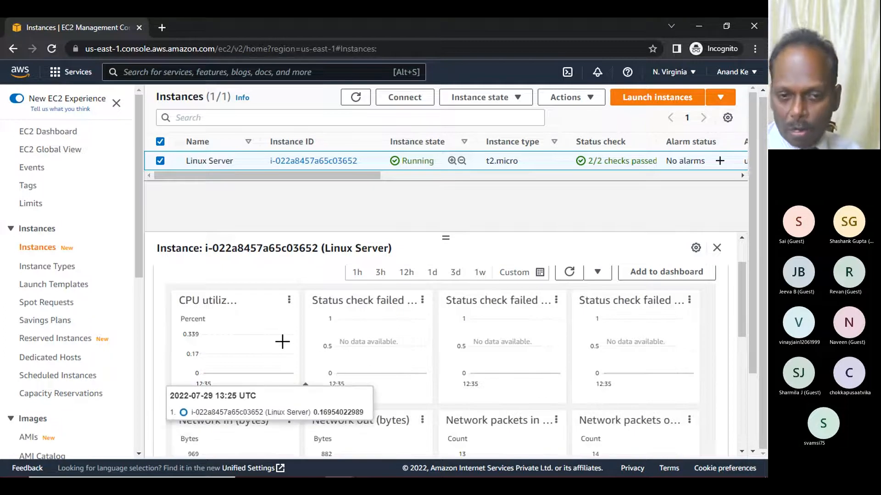
pyautogui.scroll(2, 218, 355)
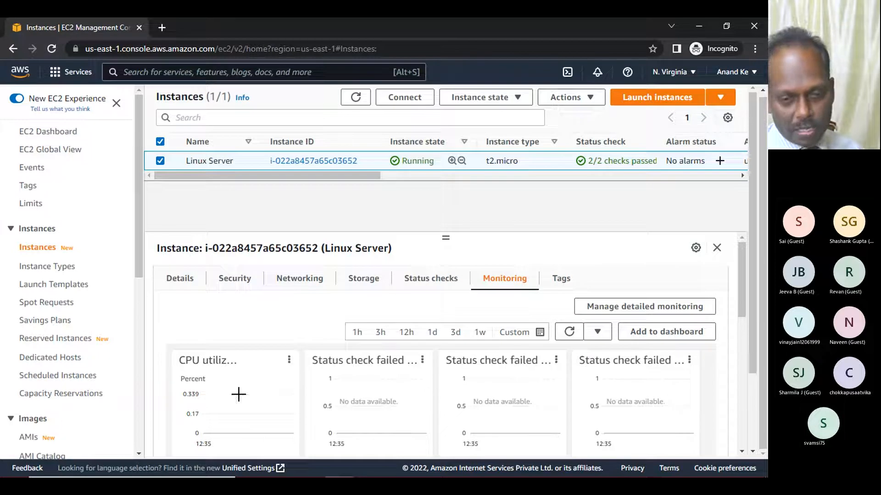
pyautogui.moveTo(240, 393)
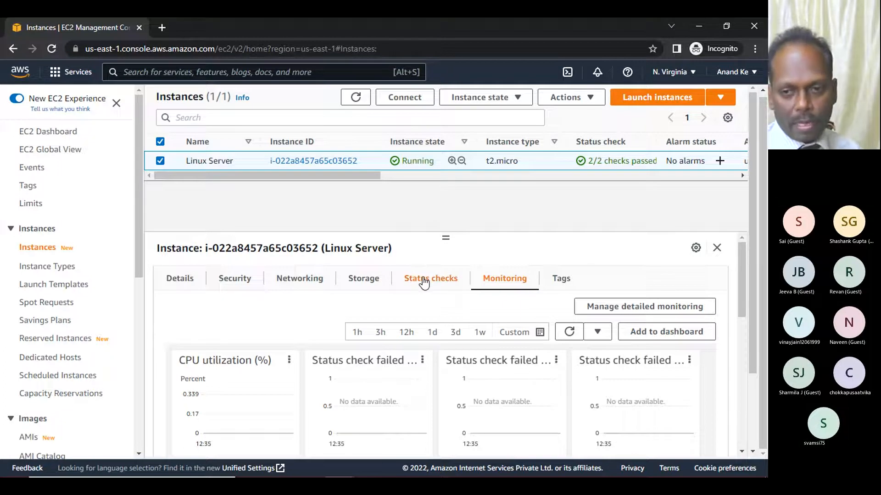
# Step: Return to the instance details and connect to Linux Server through EC2 Instance Connect with the user name ec2-user
pyautogui.click(189, 283)
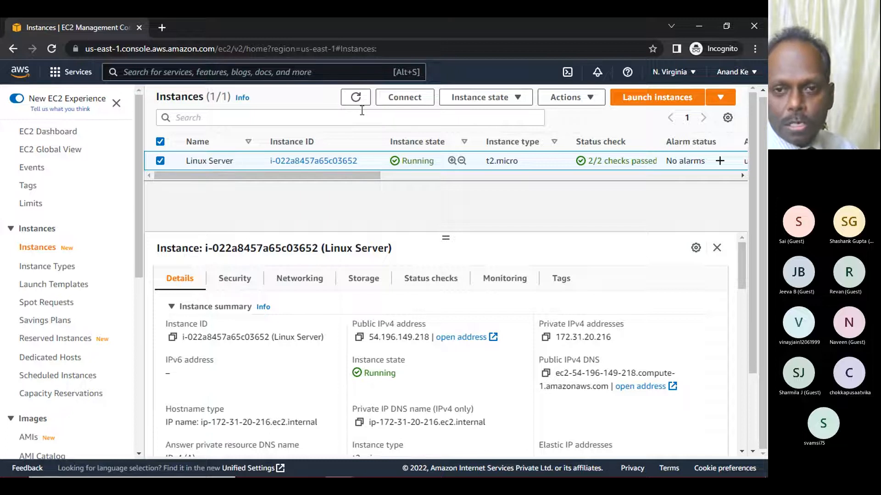
pyautogui.click(393, 102)
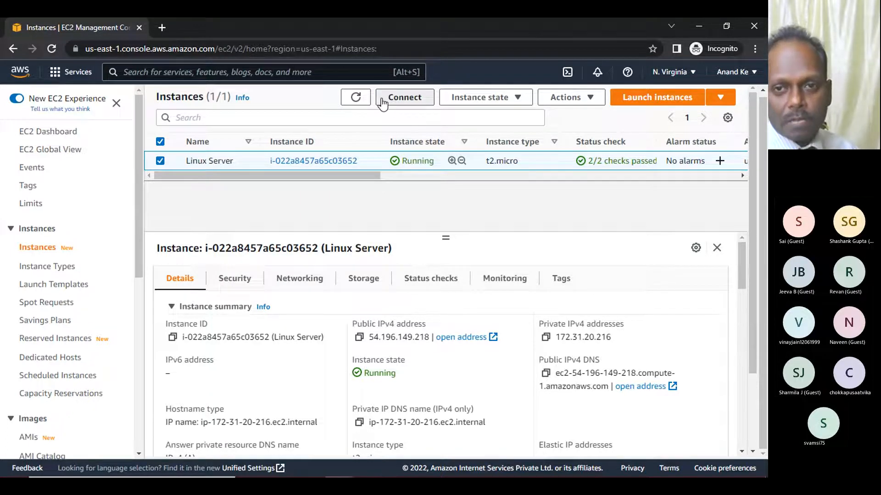
pyautogui.click(499, 431)
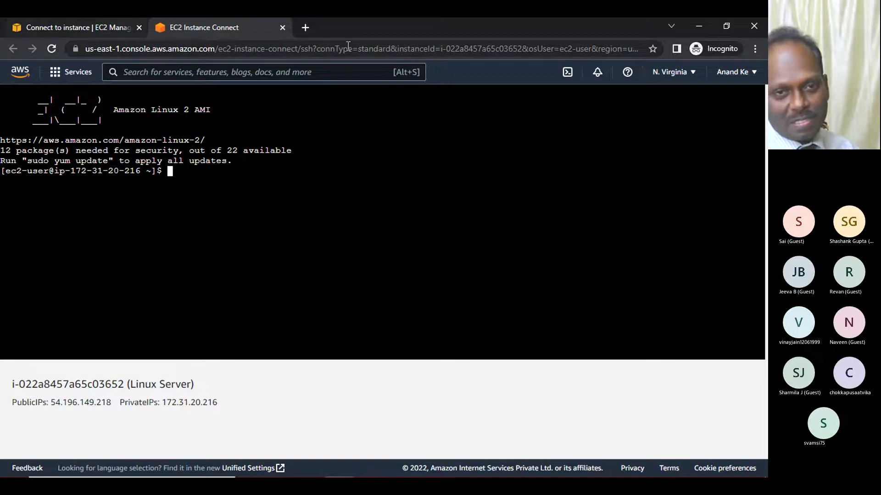
# Step: Close the terminal session and reconnect to Linux Server from the instance list through EC2 Instance Connect
pyautogui.click(282, 27)
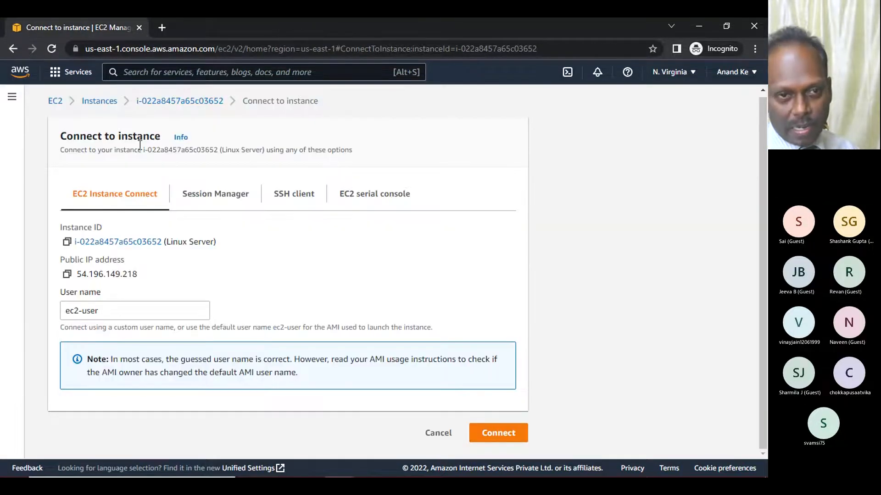
pyautogui.click(97, 102)
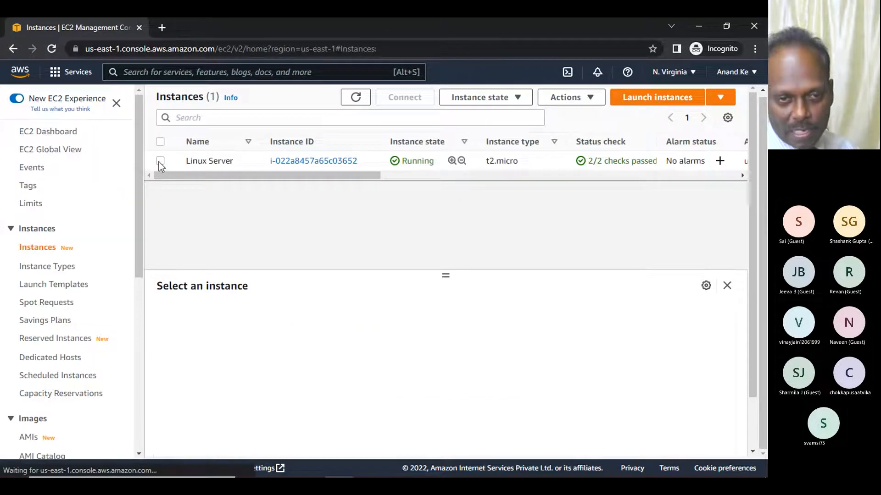
pyautogui.click(160, 161)
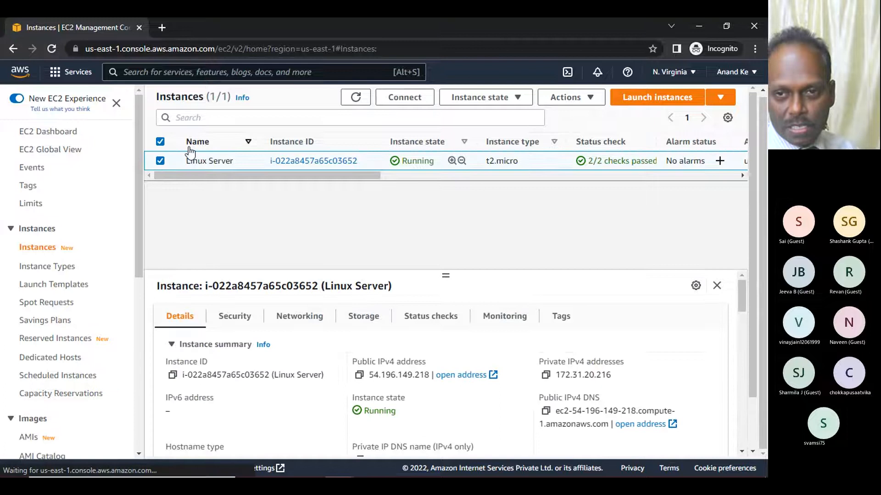
pyautogui.click(397, 99)
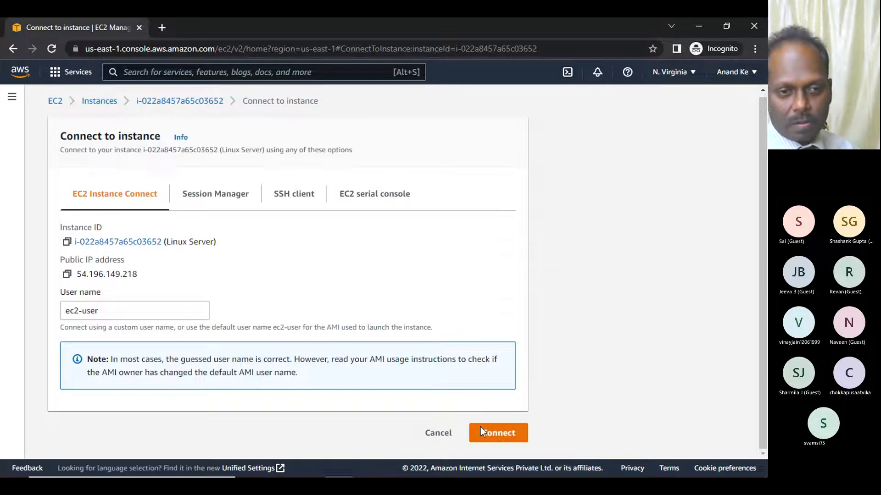
pyautogui.click(494, 431)
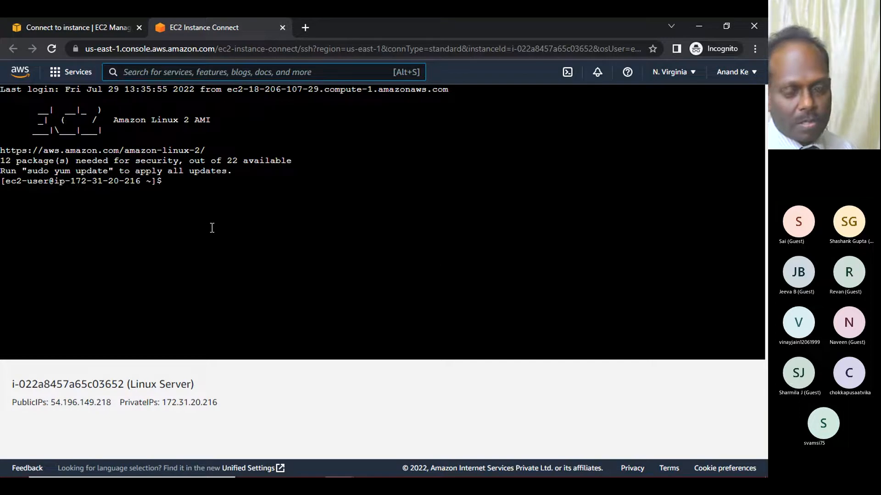
# Step: Submit two empty command lines at the Linux Server terminal prompt
pyautogui.click(189, 188)
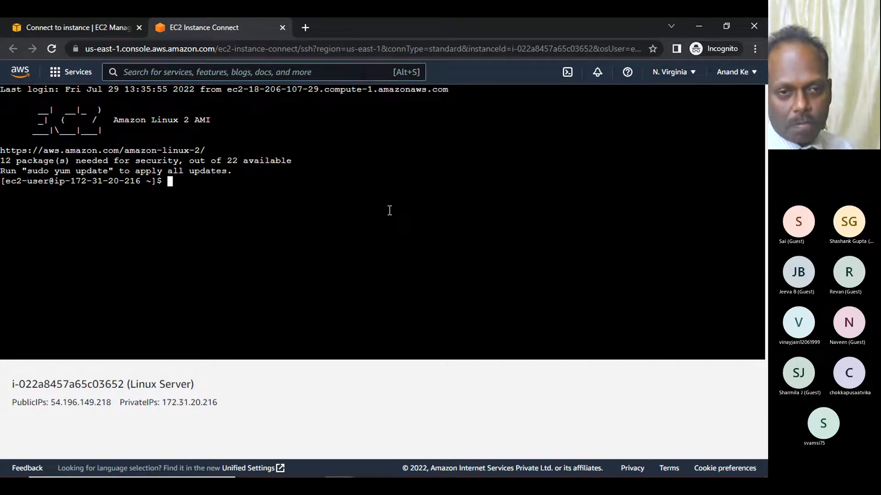
pyautogui.press('Return')
pyautogui.press('Return')
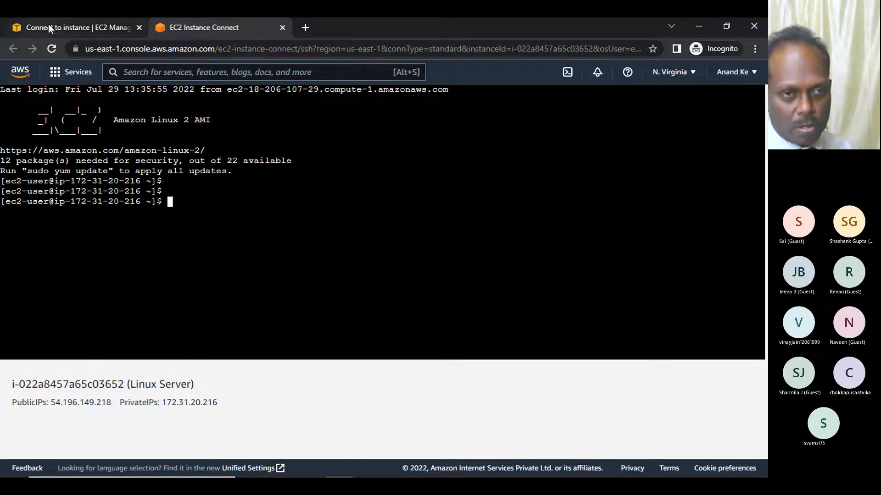
# Step: Close the EC2 Instance Connect session and select Linux Server again in the instance list
pyautogui.click(74, 26)
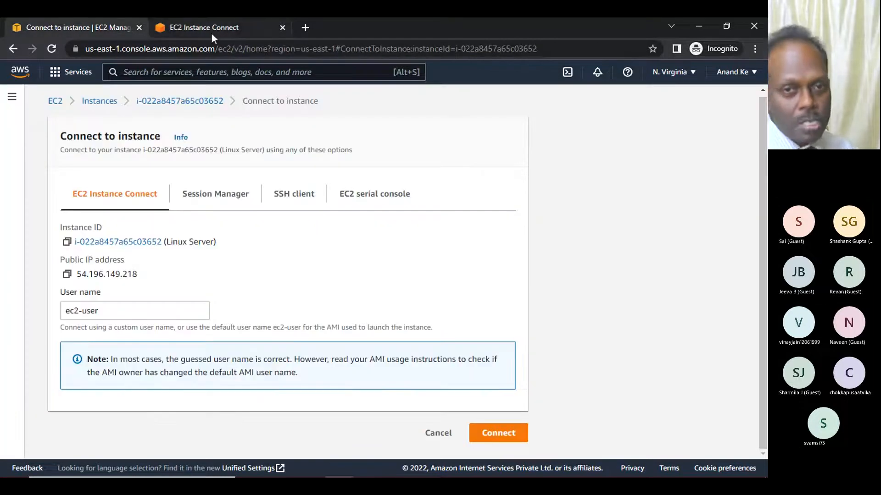
pyautogui.click(282, 28)
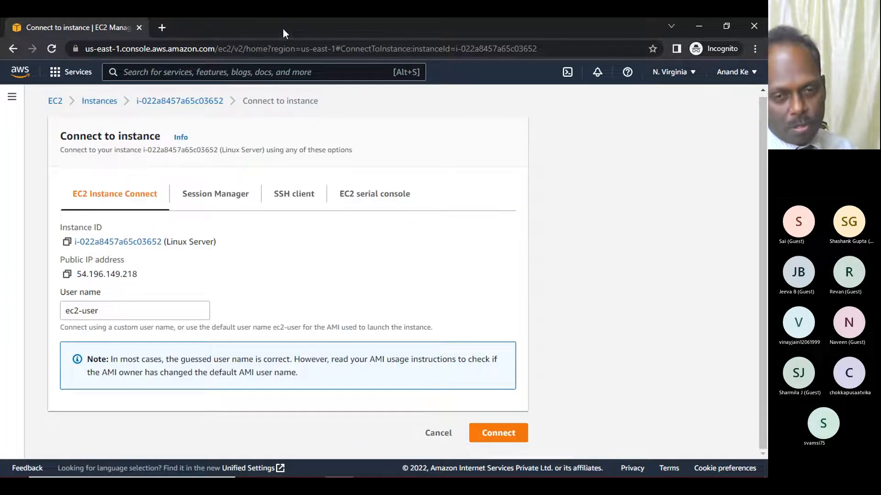
pyautogui.click(95, 102)
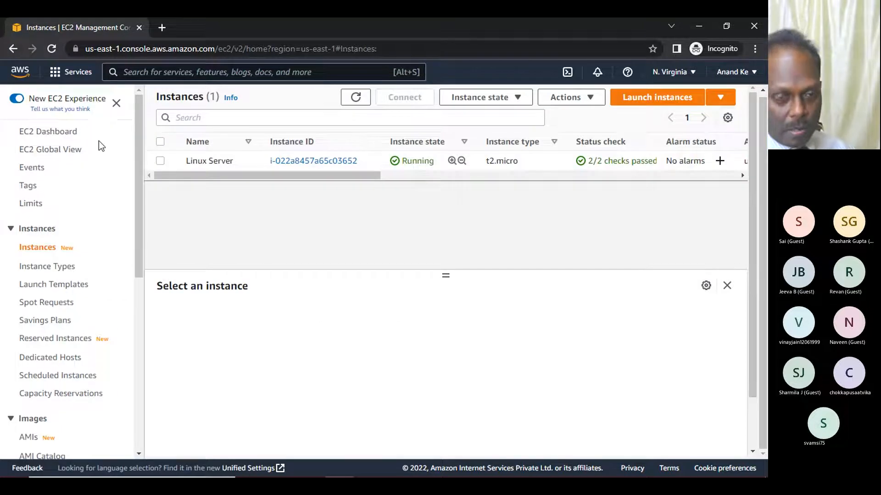
pyautogui.click(160, 161)
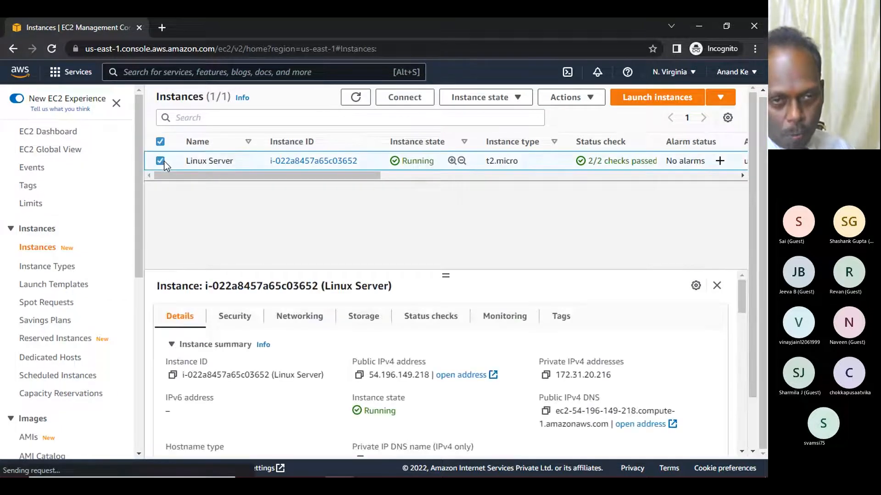
# Step: Search Google for putty download in a new browser tab and open the PuTTY latest release (0.77) download page
pyautogui.click(163, 28)
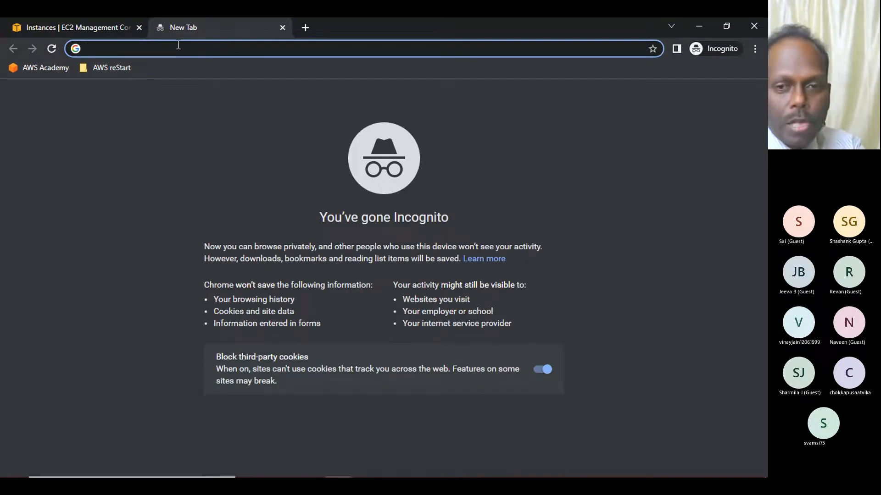
pyautogui.write('google.com')
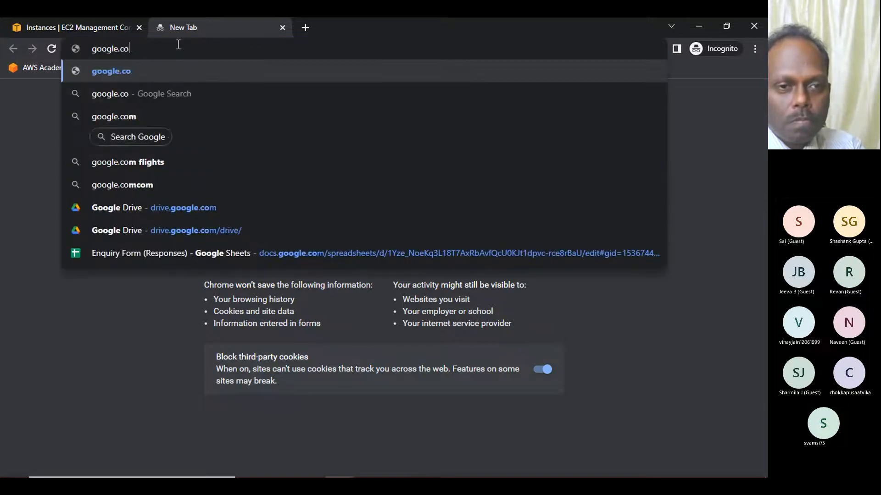
pyautogui.press('Return')
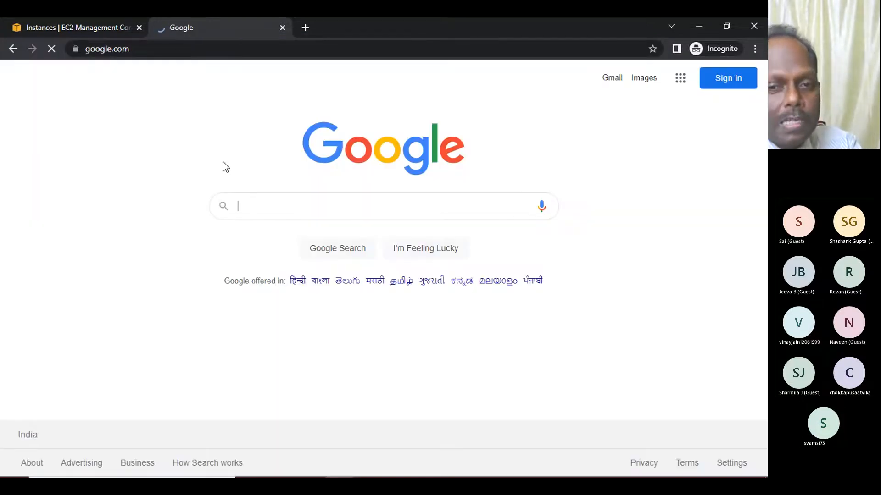
pyautogui.click(241, 205)
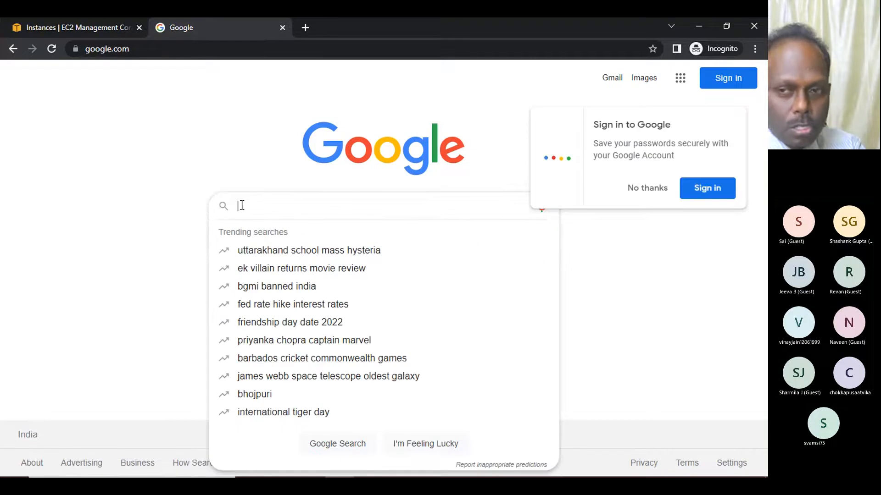
pyautogui.write('pu')
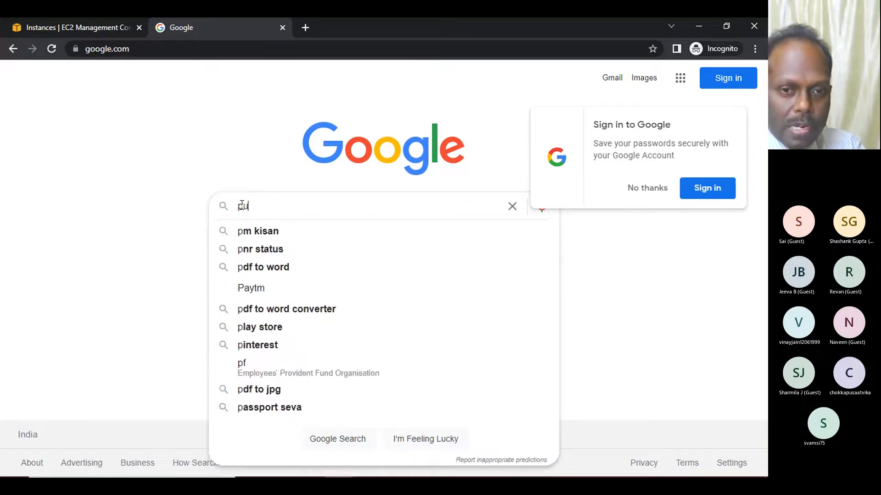
pyautogui.write('tty download')
pyautogui.press('Return')
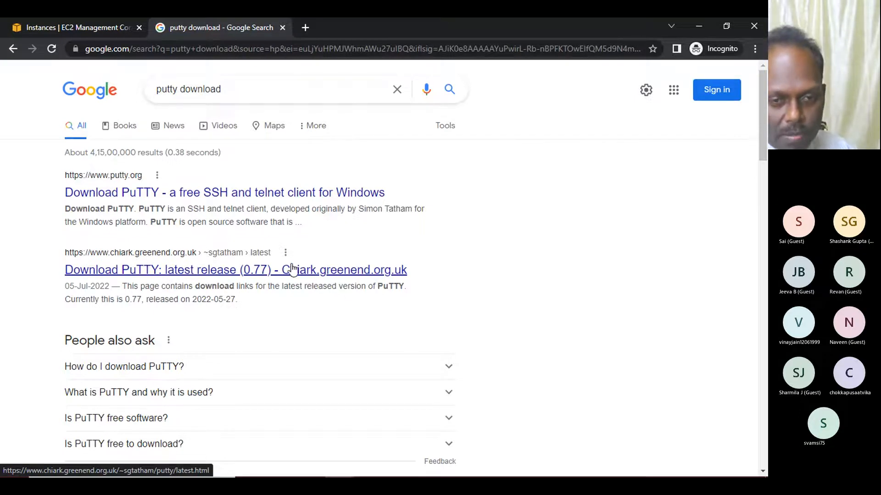
pyautogui.click(202, 273)
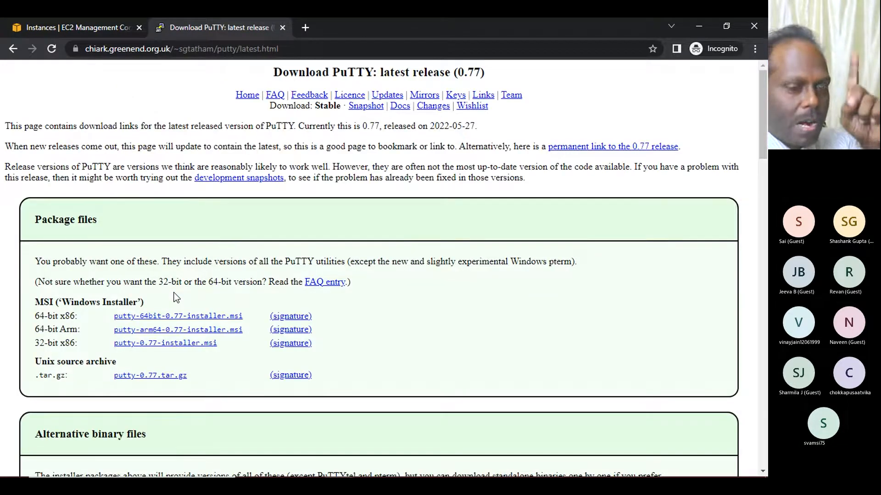
# Step: Download the 64-bit x86 build of putty.exe from the alternative binary files
pyautogui.scroll(-4, 338, 287)
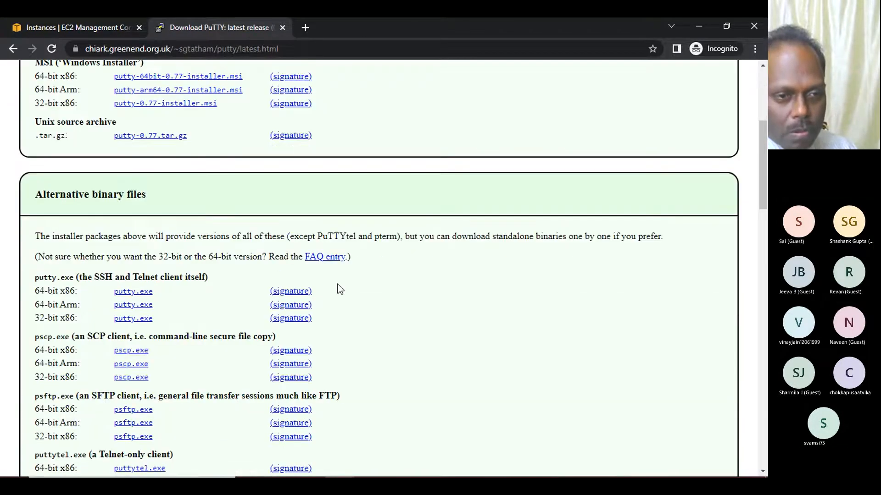
pyautogui.scroll(-2, 340, 288)
pyautogui.scroll(-2, 339, 288)
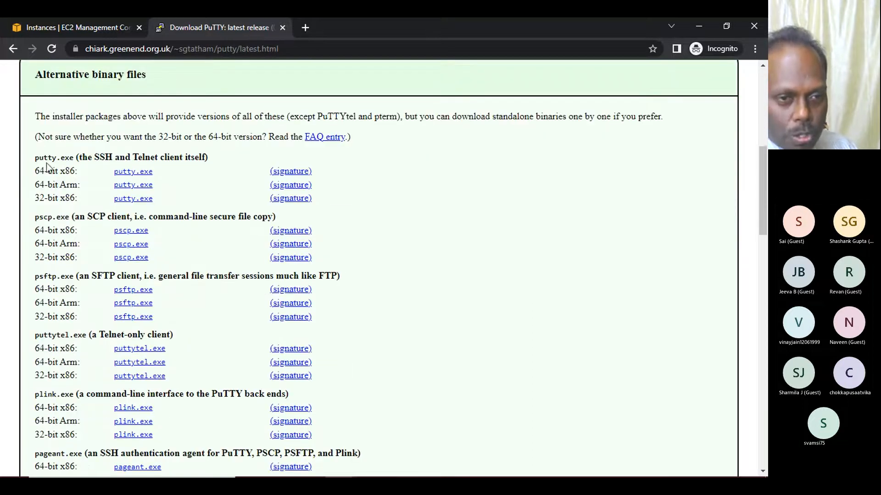
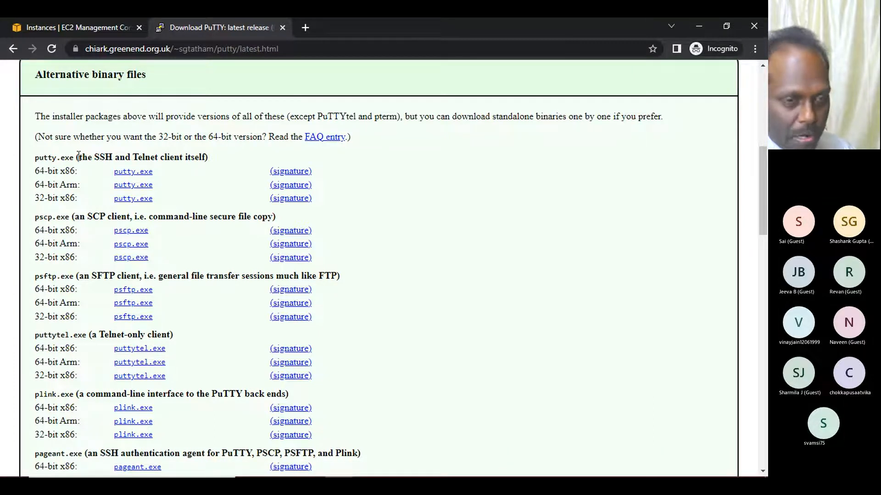
pyautogui.click(145, 173)
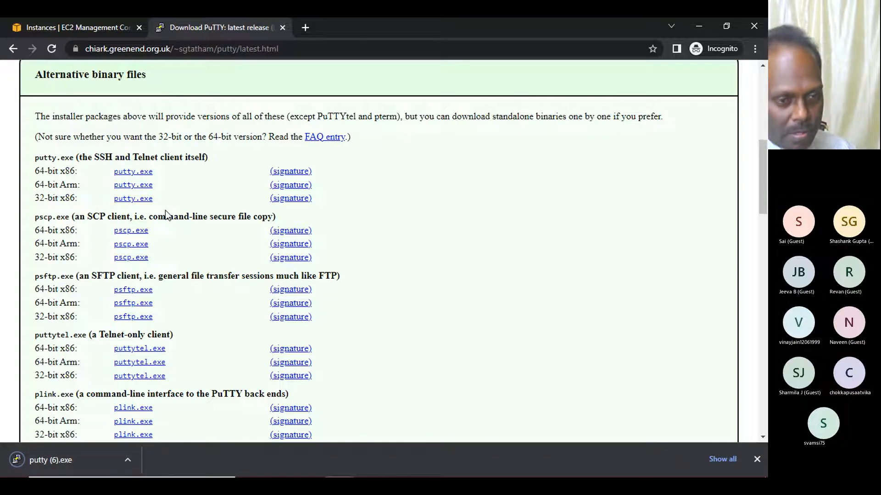
# Step: Download the 64-bit x86 build of the puttygen.exe key generation utility
pyautogui.scroll(-1, 166, 213)
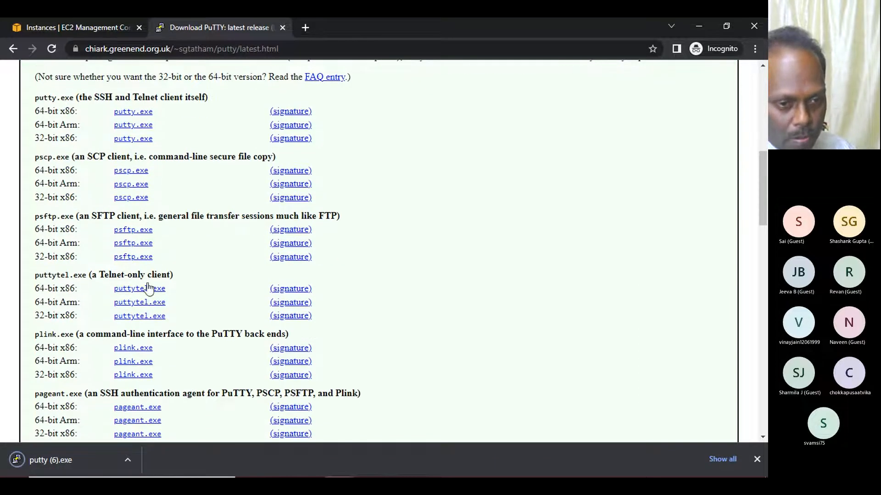
pyautogui.scroll(-3, 149, 287)
pyautogui.scroll(-2, 156, 277)
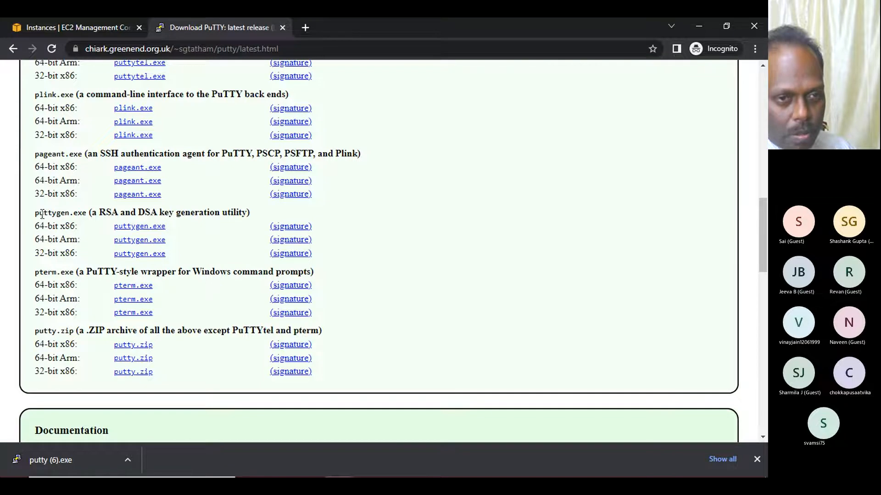
pyautogui.scroll(5, 125, 224)
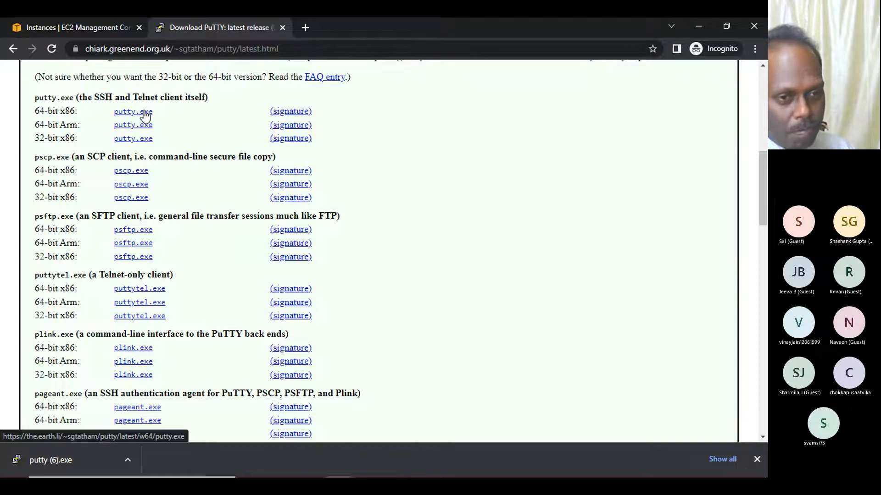
pyautogui.scroll(-4, 51, 290)
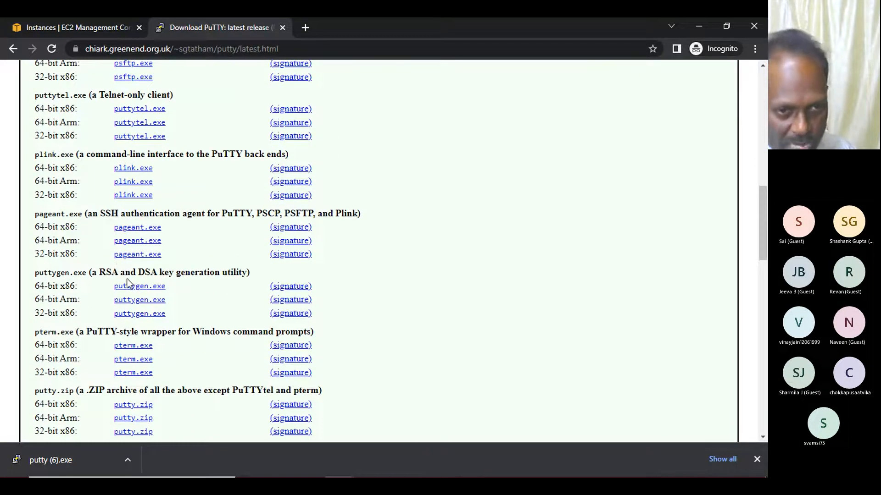
pyautogui.click(148, 289)
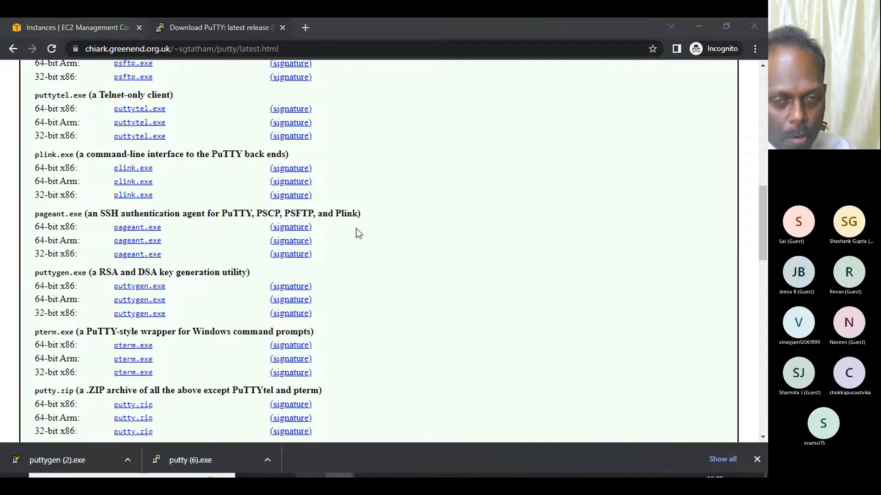
# Step: Switch to File Explorer and move puttygen (2) and putty (6) from Downloads to the July 22 folder inside AWS Class on the Desktop
pyautogui.press('super+e')
pyautogui.doubleClick(210, 98)
pyautogui.click(49, 116)
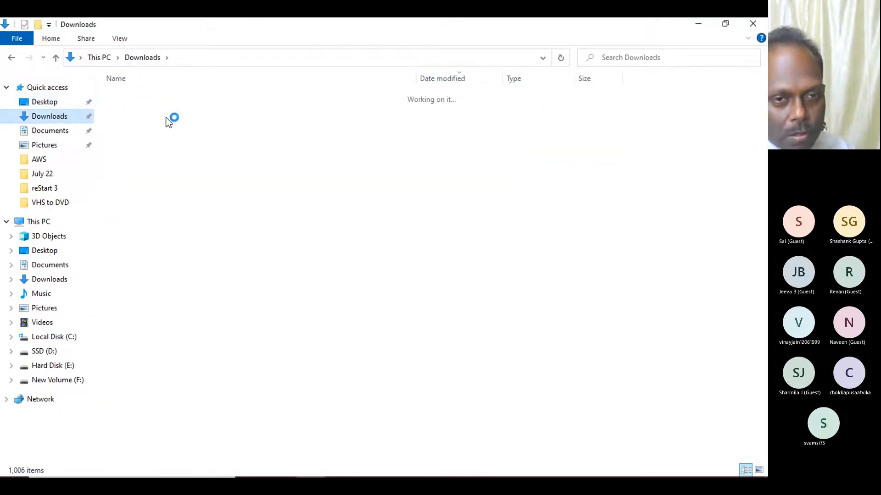
pyautogui.click(133, 113)
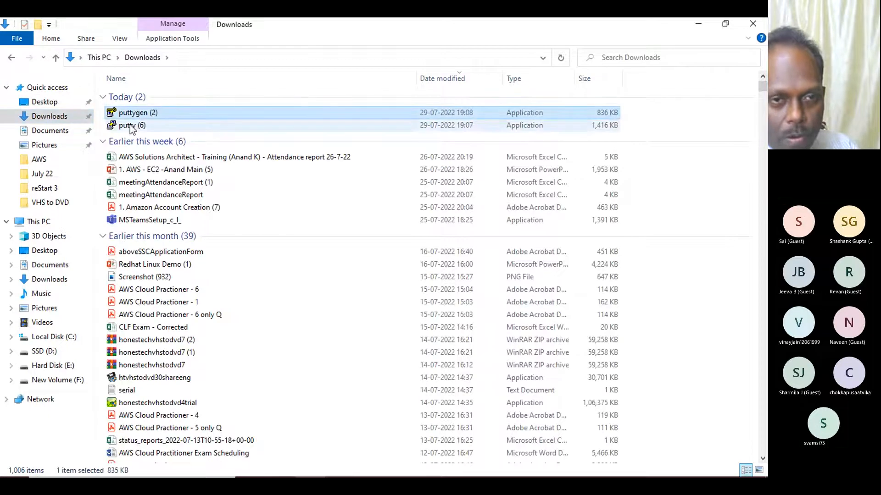
pyautogui.keyDown('ctrl'); pyautogui.click(129, 126); pyautogui.keyUp('ctrl')
pyautogui.rightClick(142, 116)
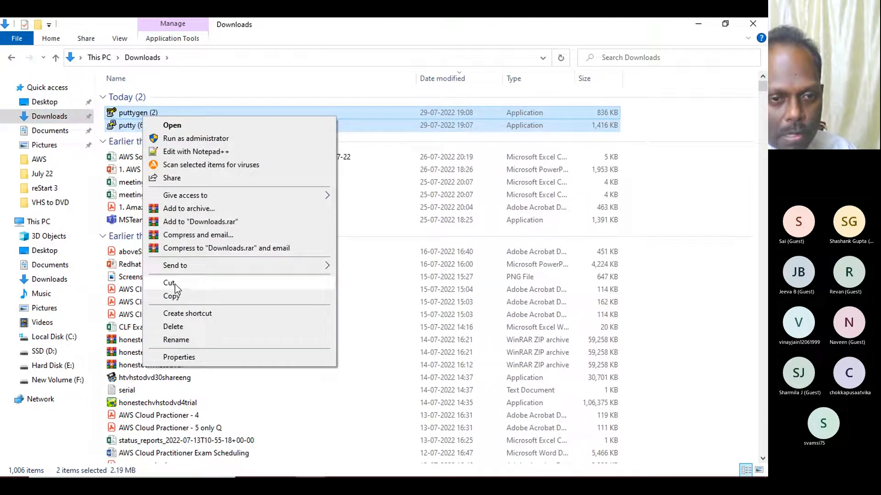
pyautogui.click(175, 285)
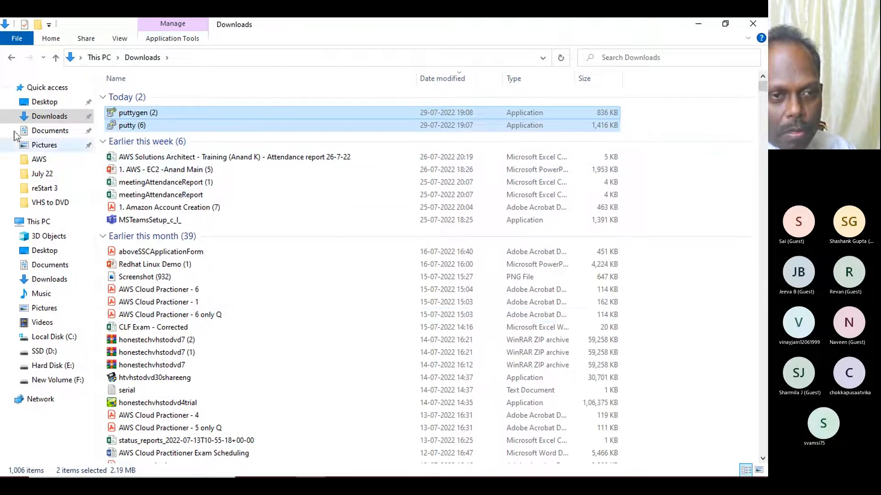
pyautogui.click(57, 88)
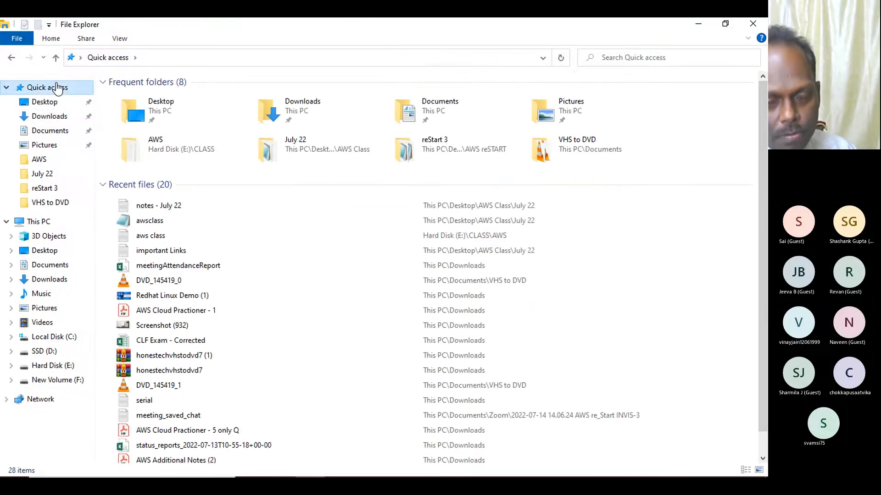
pyautogui.rightClick(162, 208)
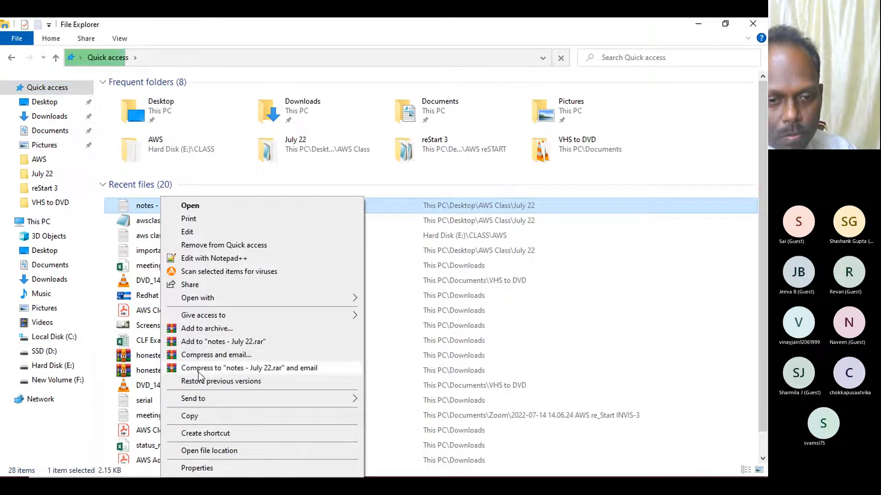
pyautogui.click(222, 453)
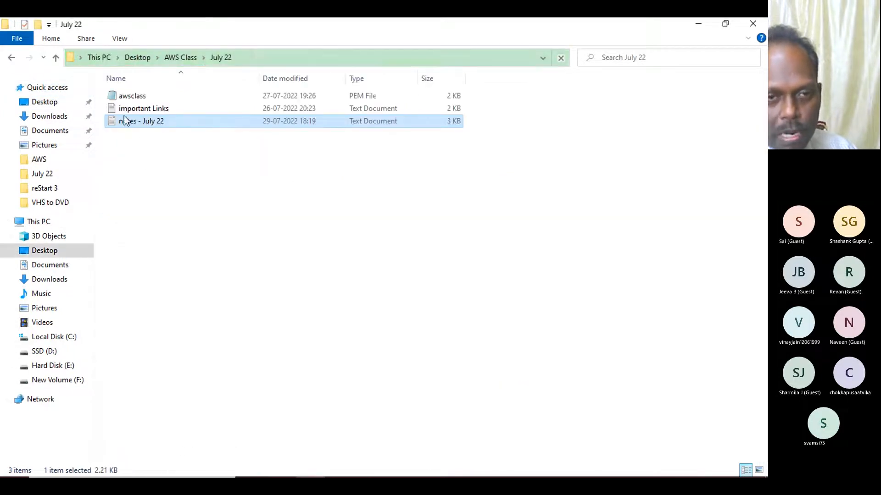
pyautogui.rightClick(177, 157)
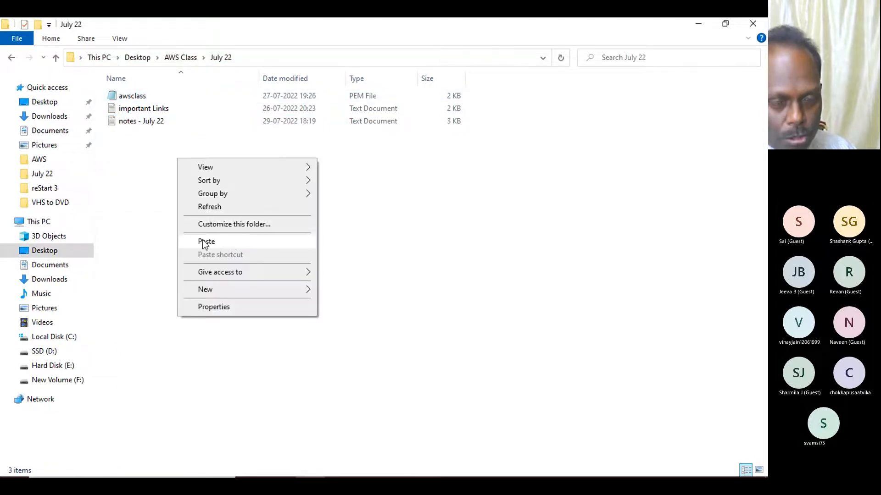
pyautogui.click(230, 246)
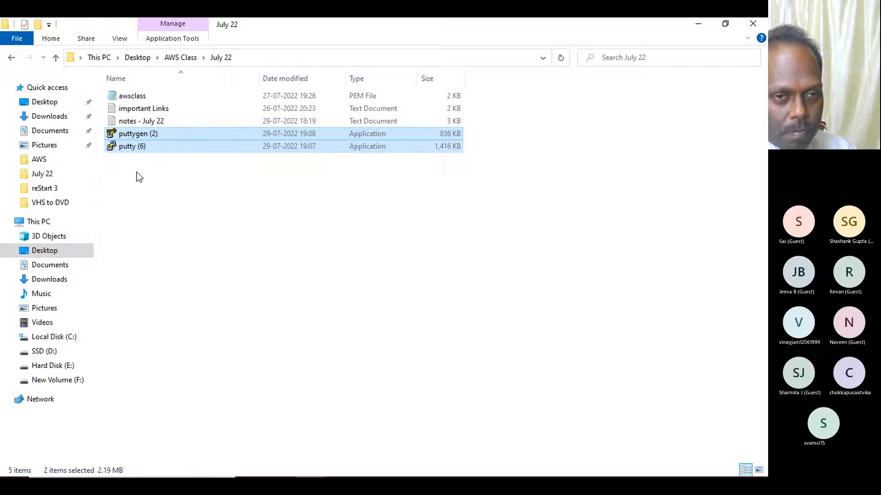
# Step: Rename the two moved applications together using the shared base name putty
pyautogui.rightClick(136, 144)
pyautogui.click(168, 367)
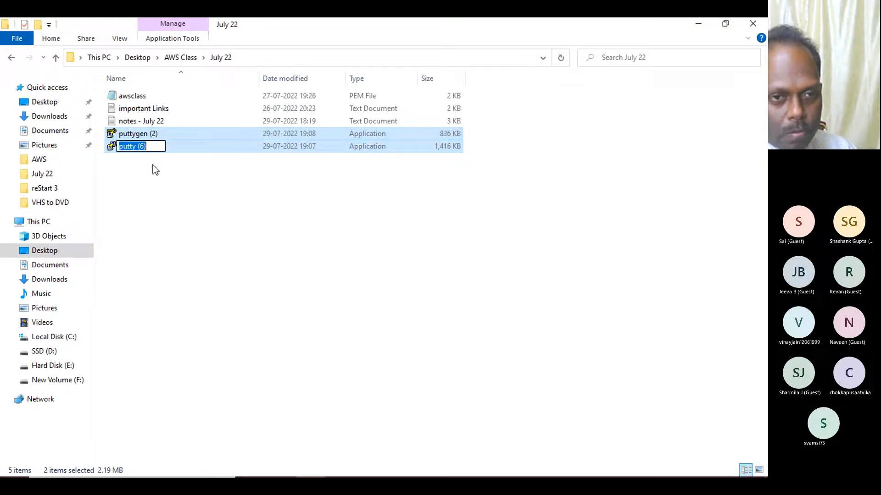
pyautogui.click(163, 146)
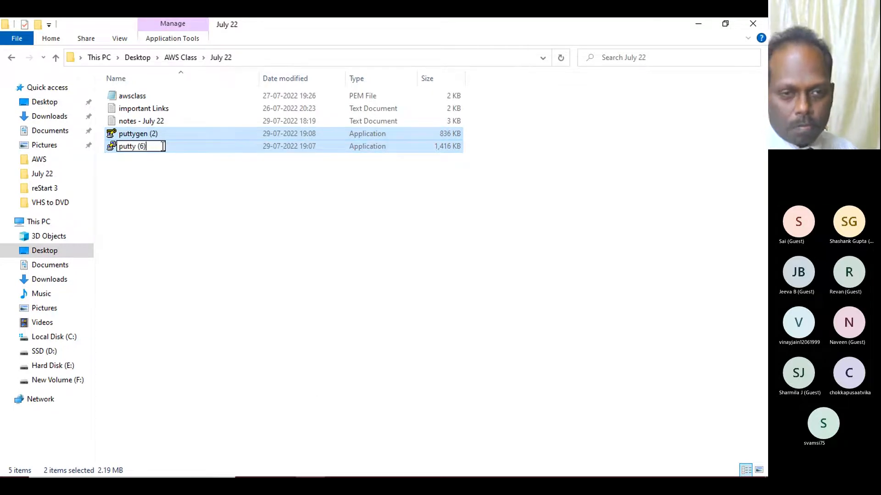
pyautogui.press('Return')
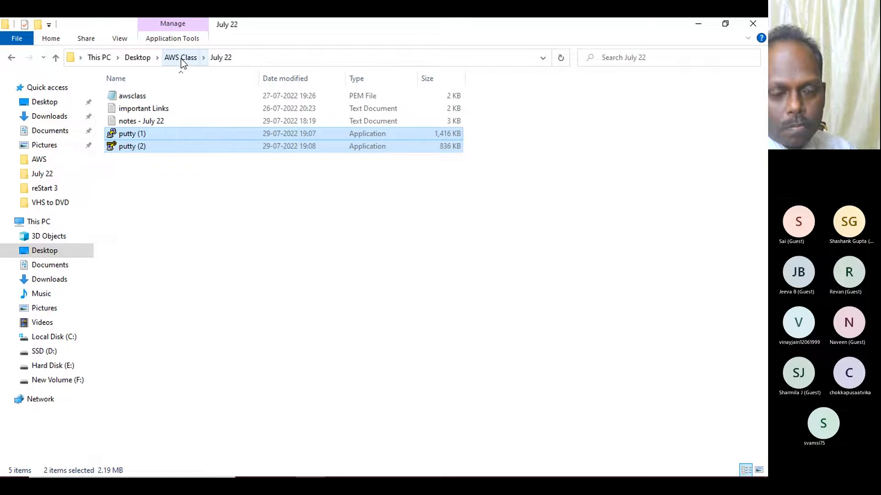
pyautogui.rightClick(136, 138)
pyautogui.click(118, 185)
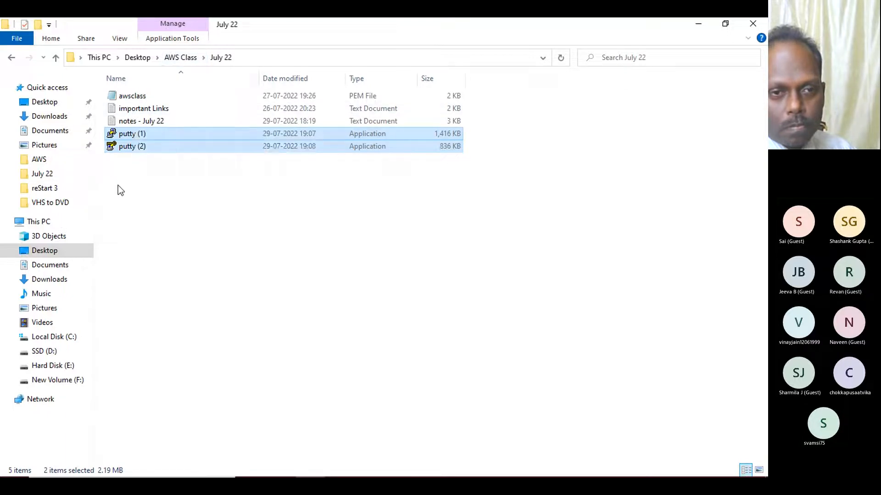
pyautogui.click(130, 134)
pyautogui.rightClick(130, 134)
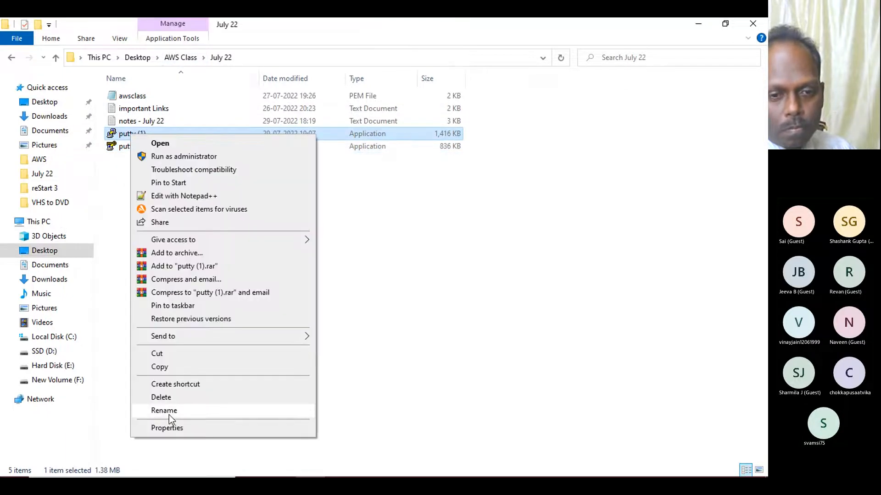
pyautogui.click(169, 415)
pyautogui.click(164, 139)
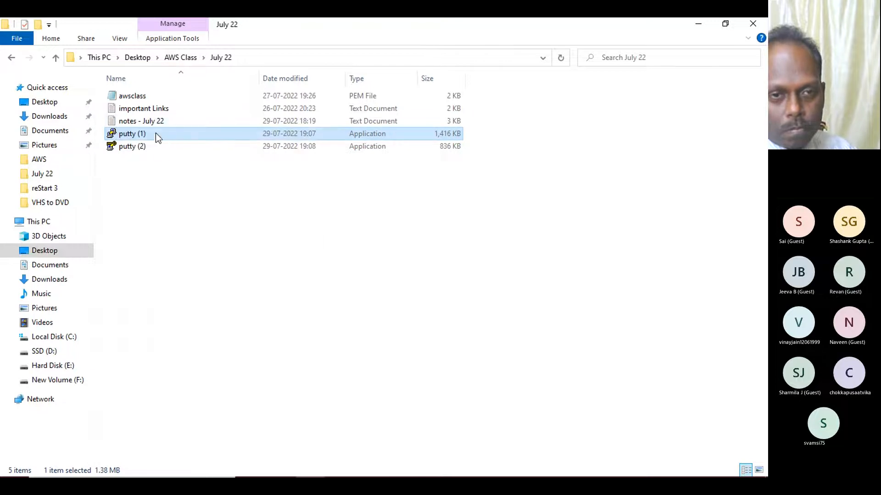
# Step: Rename the putty (1) application as putty
pyautogui.rightClick(139, 135)
pyautogui.click(172, 416)
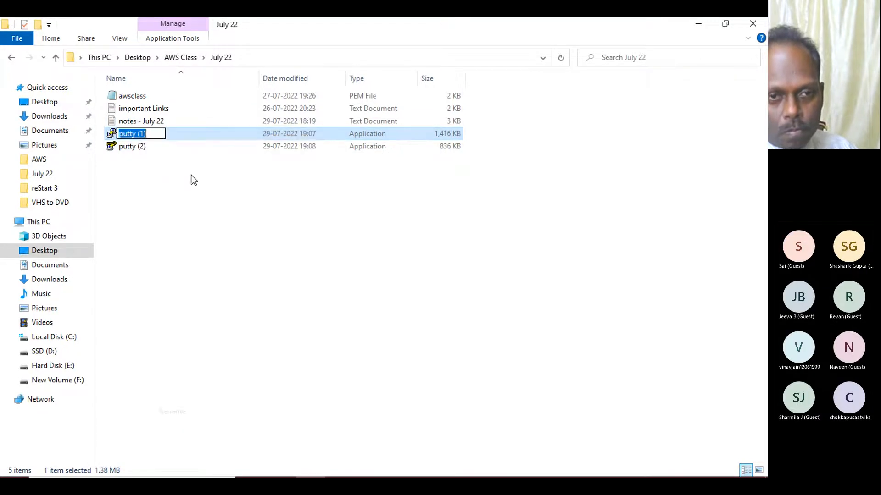
pyautogui.click(152, 134)
pyautogui.press('BackSpace')
pyautogui.press('BackSpace')
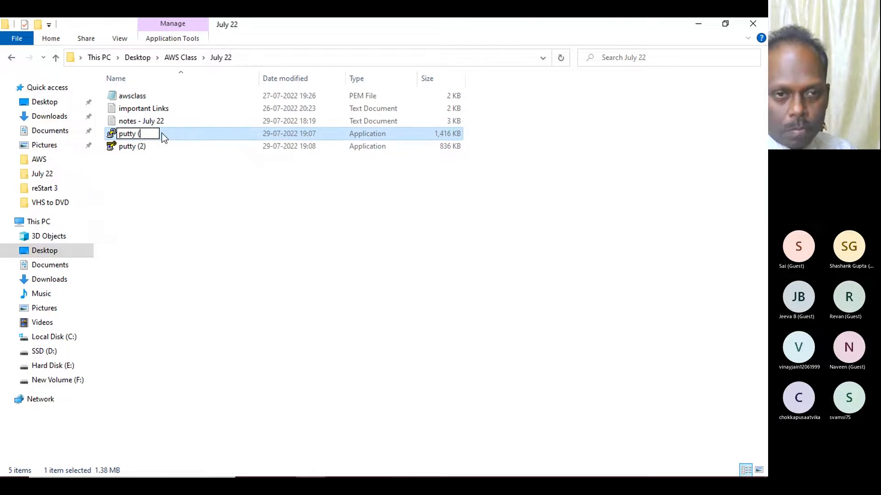
pyautogui.press('Return')
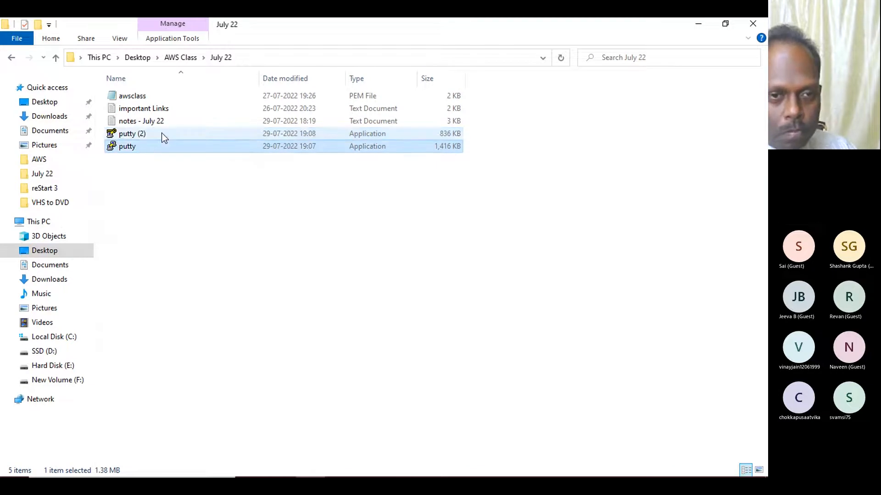
# Step: Rename the putty (2) application in the July 22 folder as puttygen
pyautogui.rightClick(138, 132)
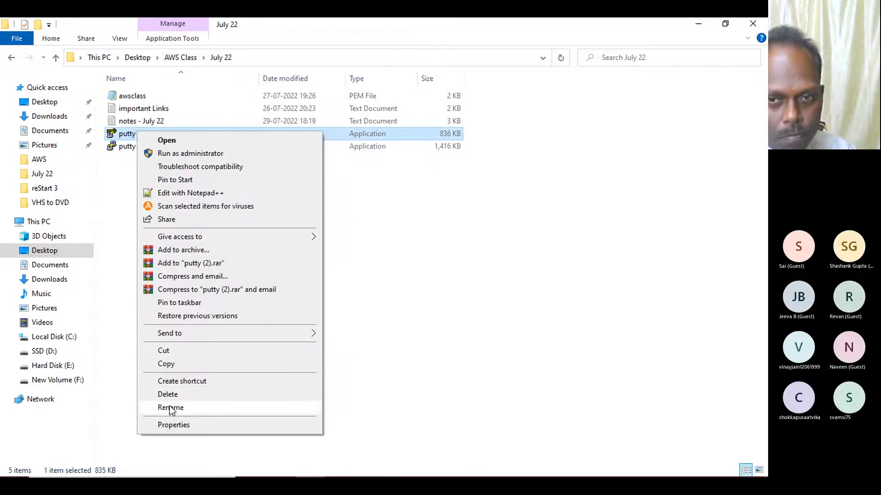
pyautogui.click(171, 408)
pyautogui.click(151, 132)
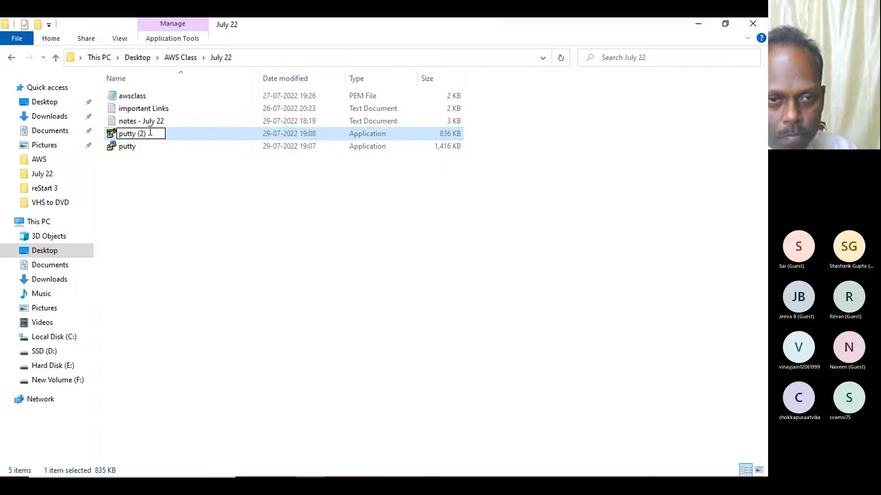
pyautogui.press('BackSpace')
pyautogui.press('BackSpace')
pyautogui.press('BackSpace')
pyautogui.press('BackSpace')
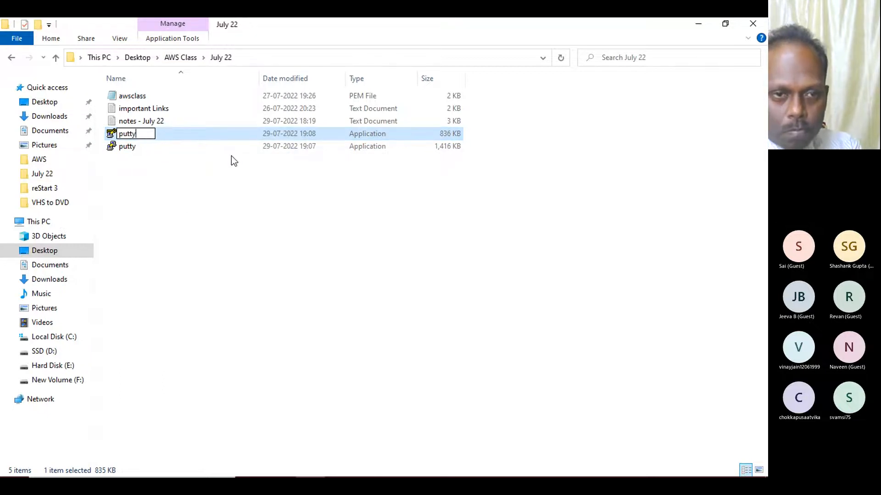
pyautogui.write('gen')
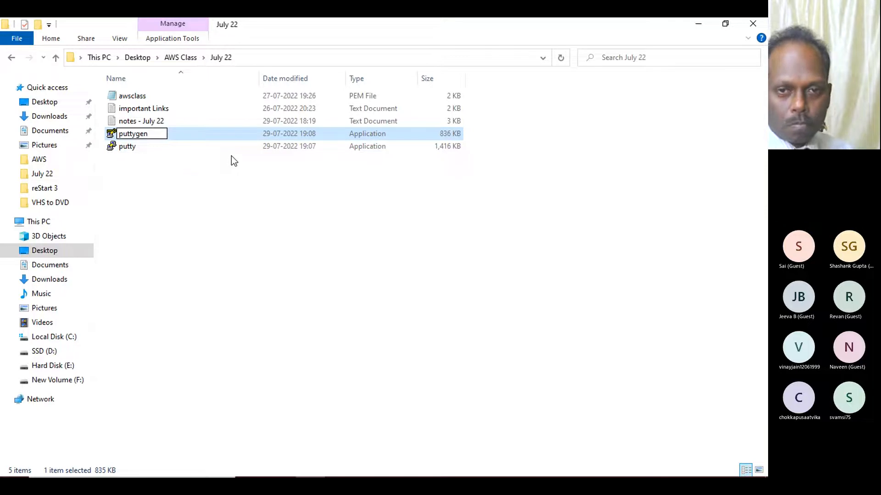
pyautogui.press('Return')
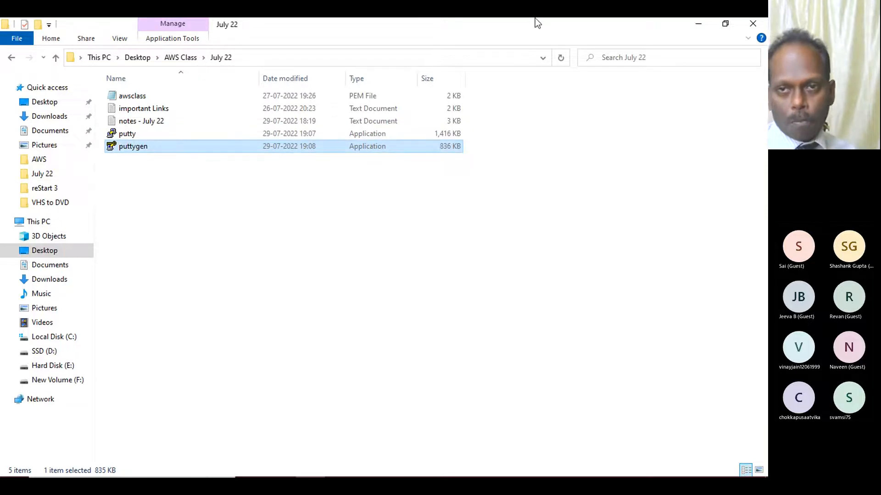
# Step: Close the PuTTY download page and place the July 22 folder as a smaller window over the EC2 instances page
pyautogui.doubleClick(478, 27)
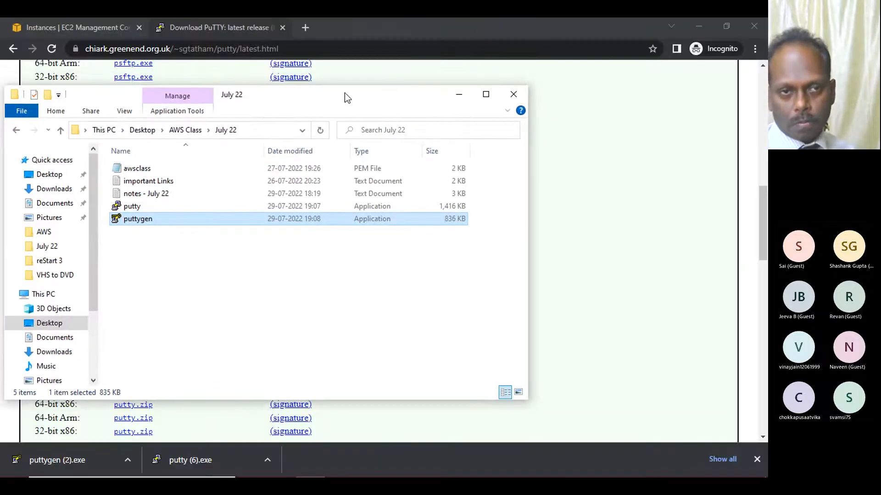
pyautogui.moveTo(298, 98); pyautogui.dragTo(358, 121)
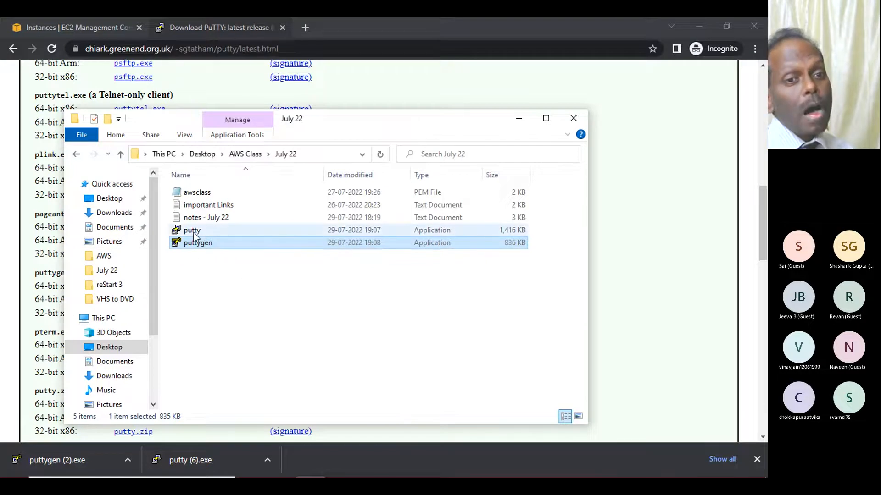
pyautogui.moveTo(194, 232)
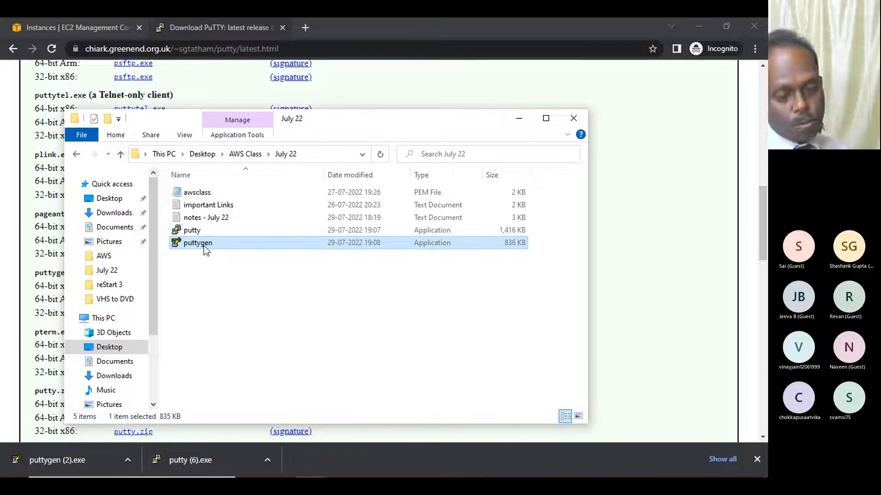
pyautogui.moveTo(205, 250)
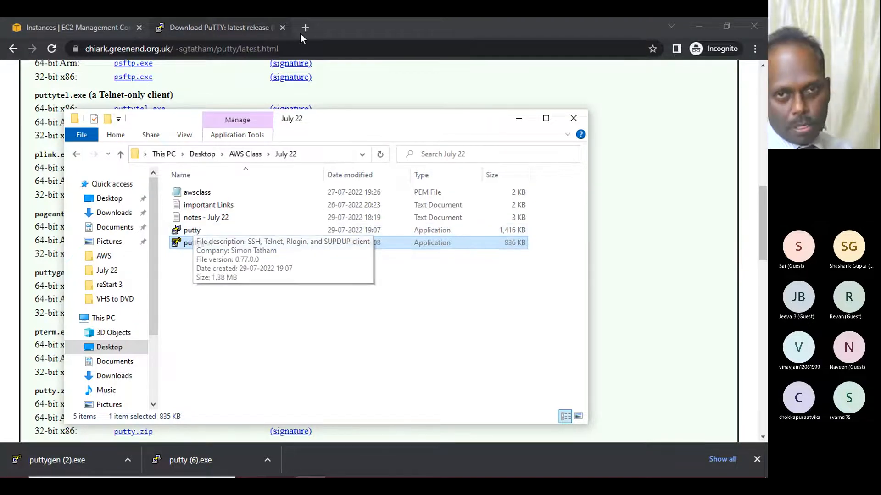
pyautogui.click(282, 28)
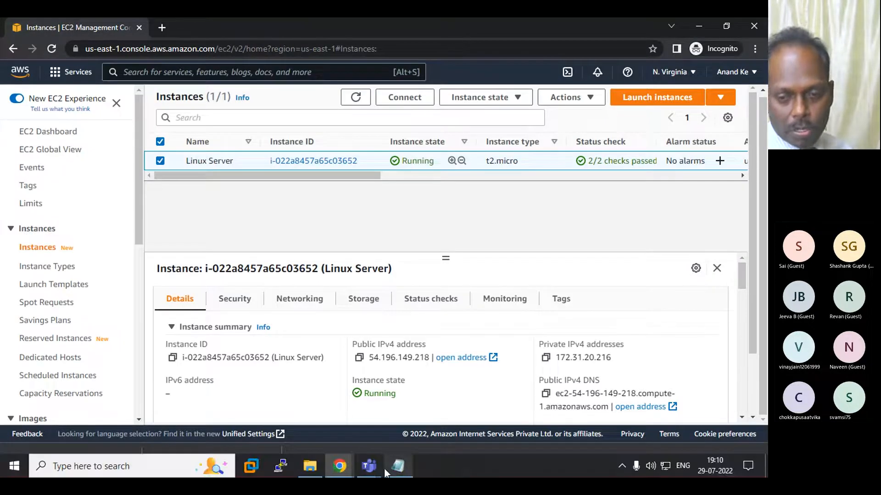
pyautogui.click(314, 472)
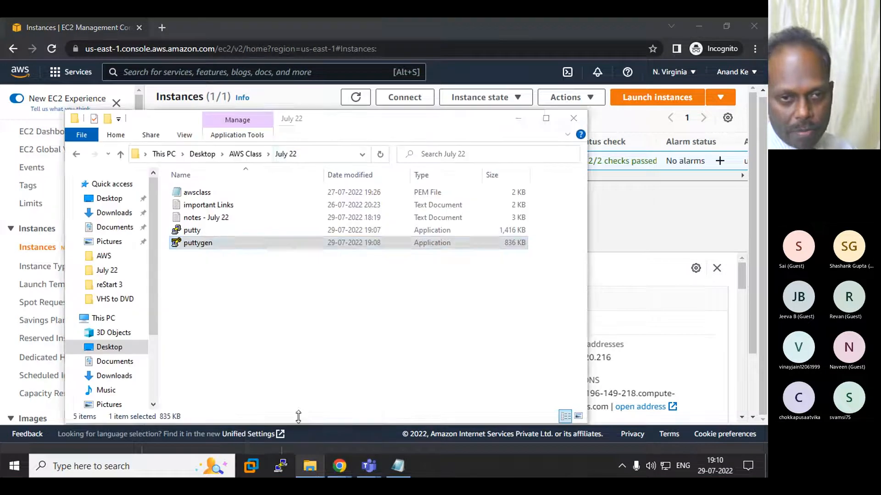
pyautogui.moveTo(369, 122); pyautogui.dragTo(393, 115)
pyautogui.click(296, 321)
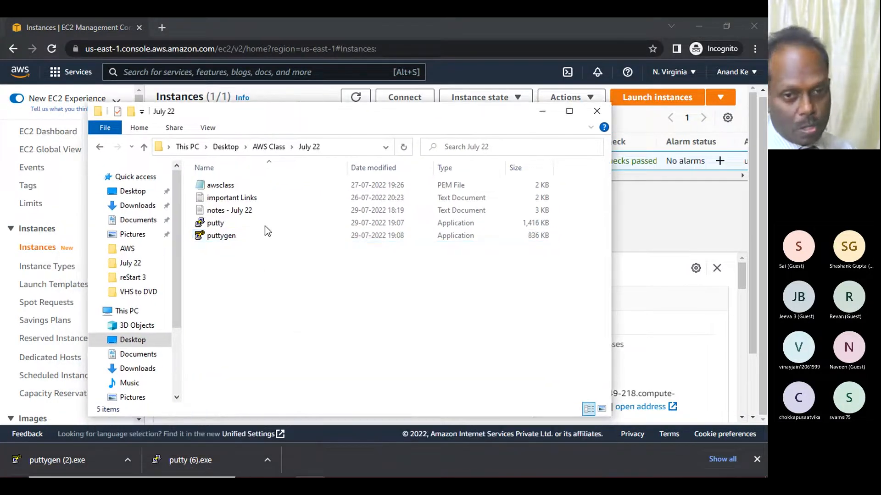
# Step: Add the line "Download Putty and Puttygen (Same version)" below the public IP in the July 22 notes, and minimize the notes
pyautogui.click(403, 466)
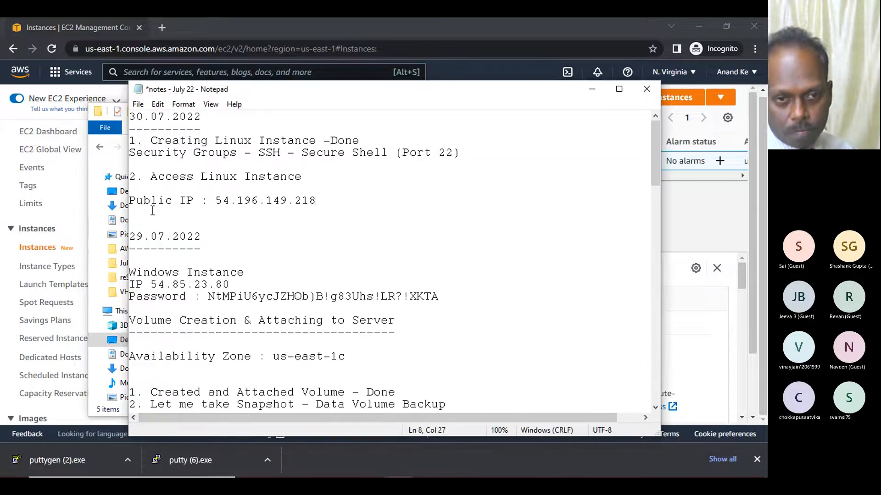
pyautogui.write('D')
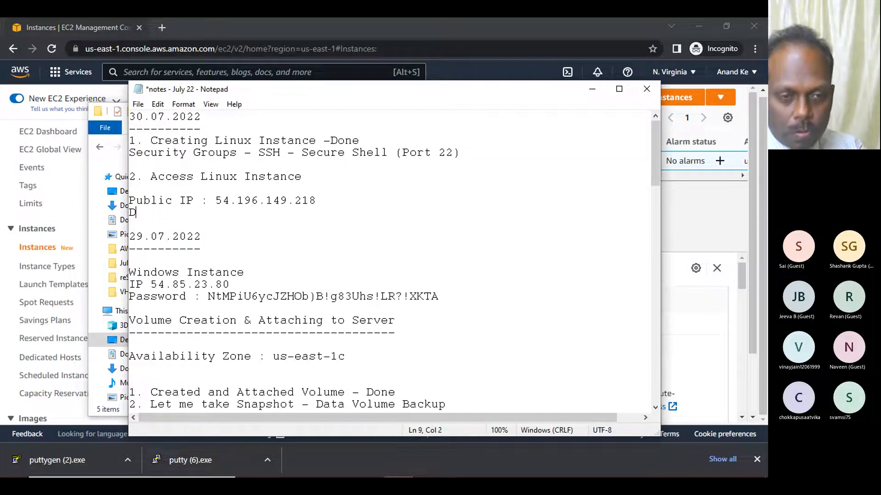
pyautogui.write('ownload Putty and Puttygen (Sam,e')
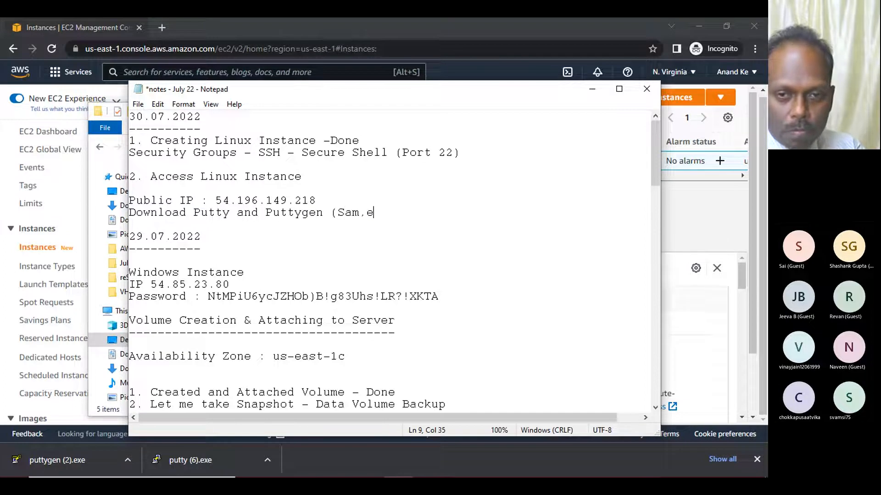
pyautogui.press('BackSpace')
pyautogui.press('BackSpace')
pyautogui.write('e version)')
pyautogui.press('Return')
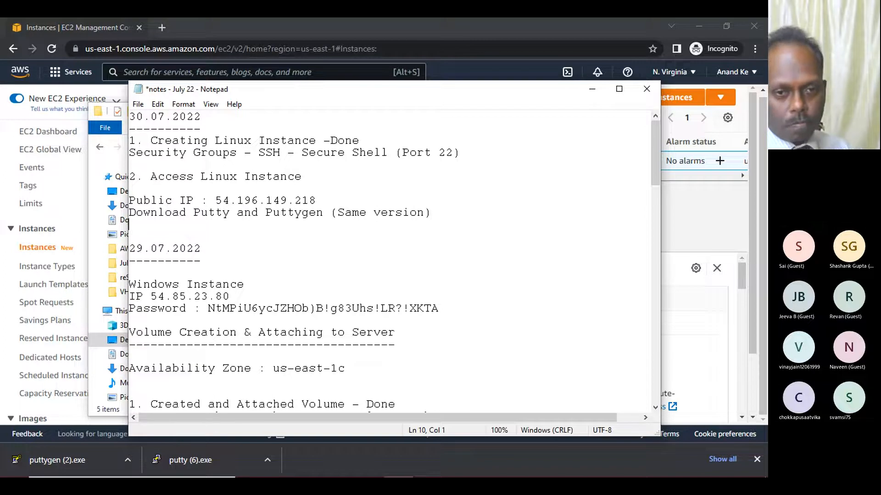
pyautogui.click(597, 89)
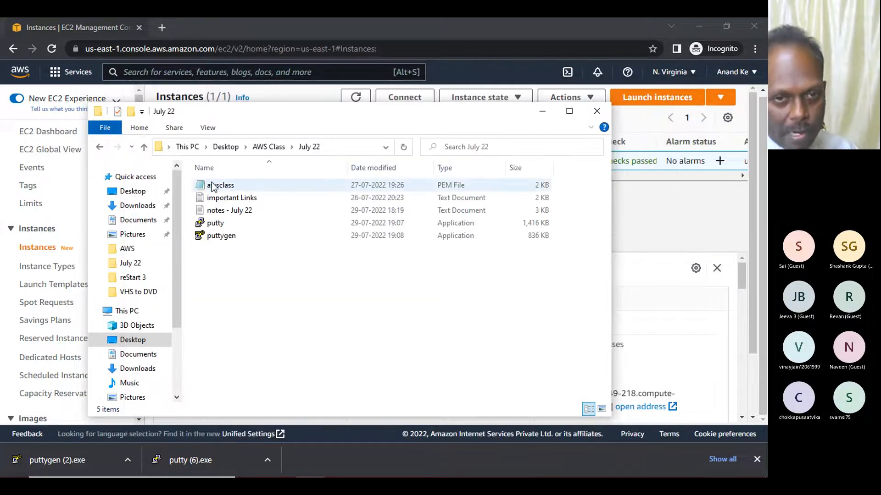
# Step: Select the awsclass PEM file, switch to the Microsoft Teams training meeting and maximize its window
pyautogui.click(450, 186)
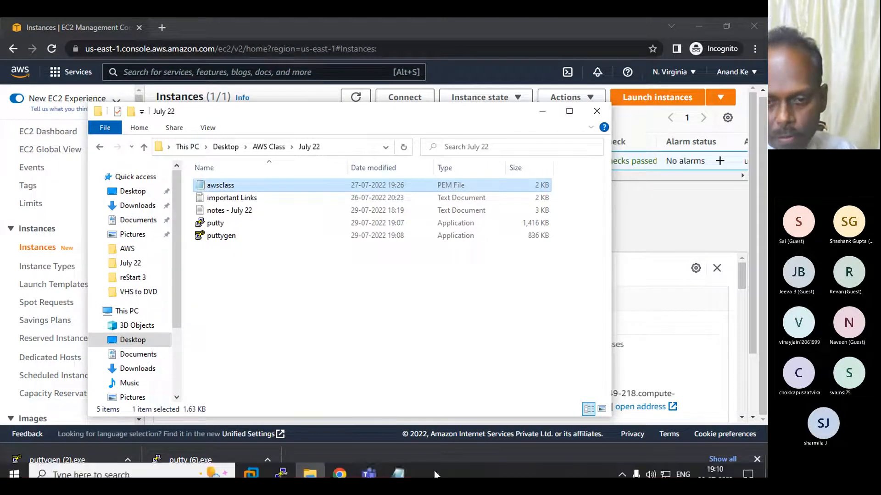
pyautogui.click(369, 466)
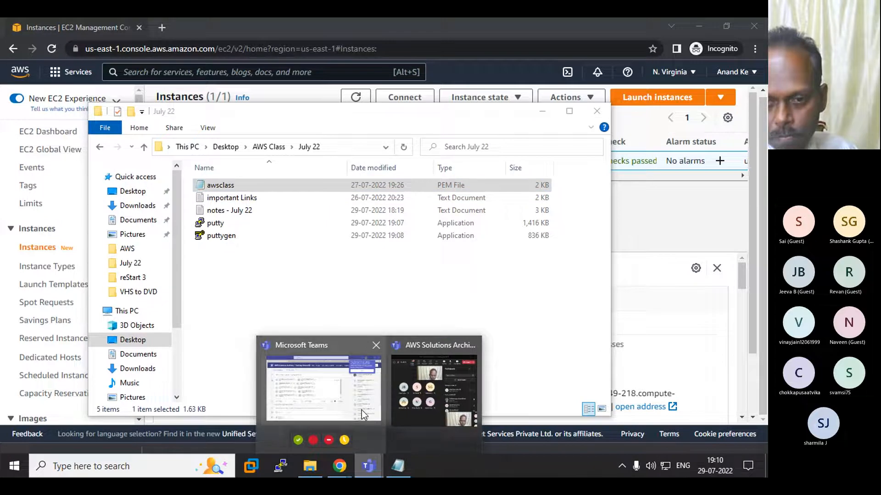
pyautogui.click(434, 389)
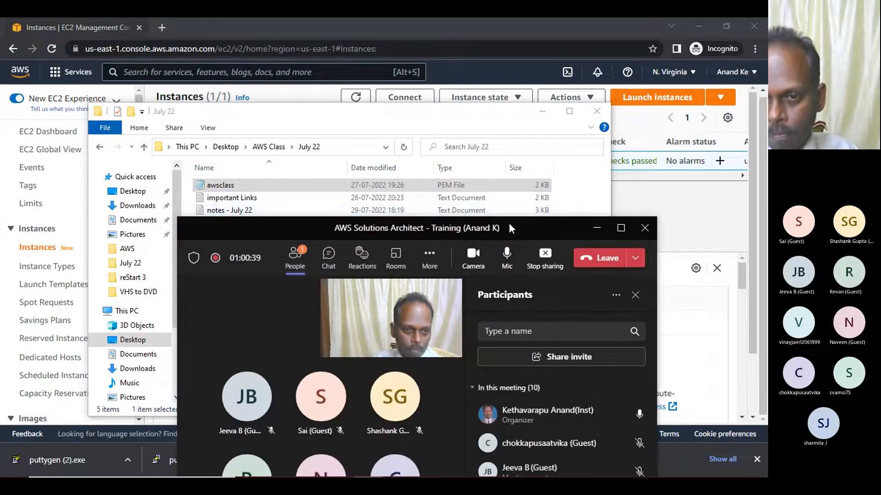
pyautogui.doubleClick(508, 224)
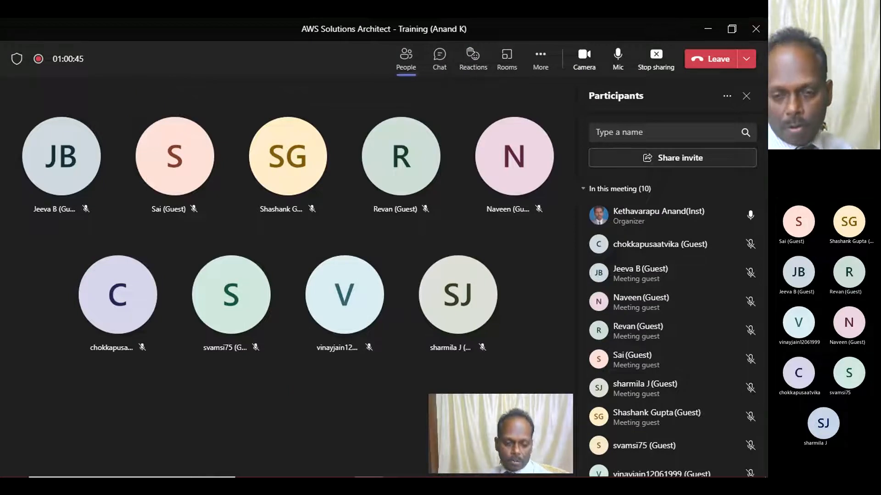
pyautogui.moveTo(354, 465)
# Step: Open the awsclass PEM file from the July 22 folder and examine the RSA private key from its header to its end marker
pyautogui.click(397, 466)
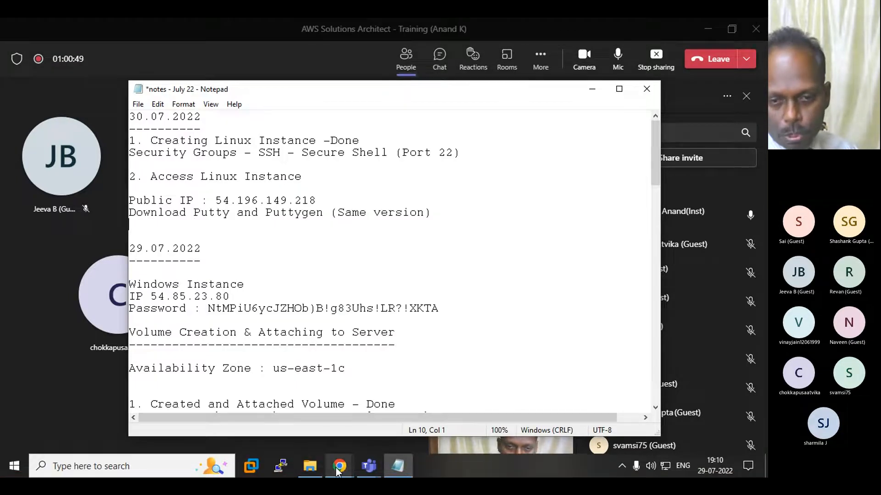
pyautogui.click(312, 465)
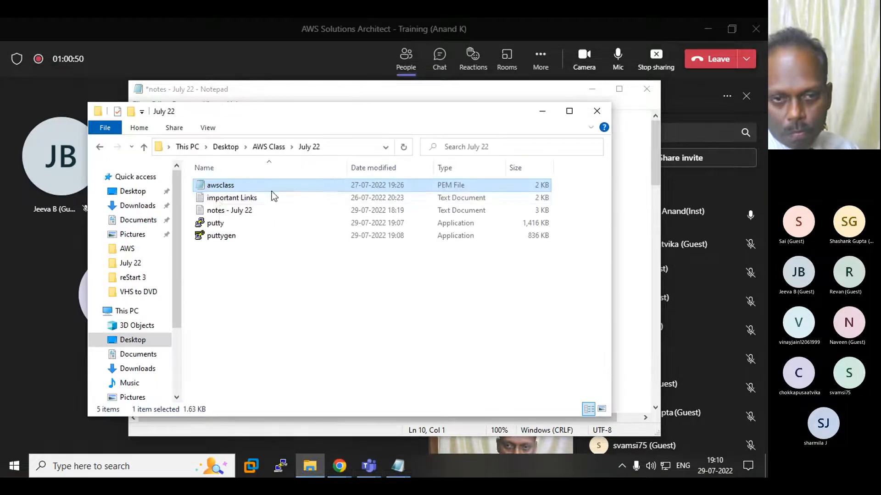
pyautogui.doubleClick(222, 186)
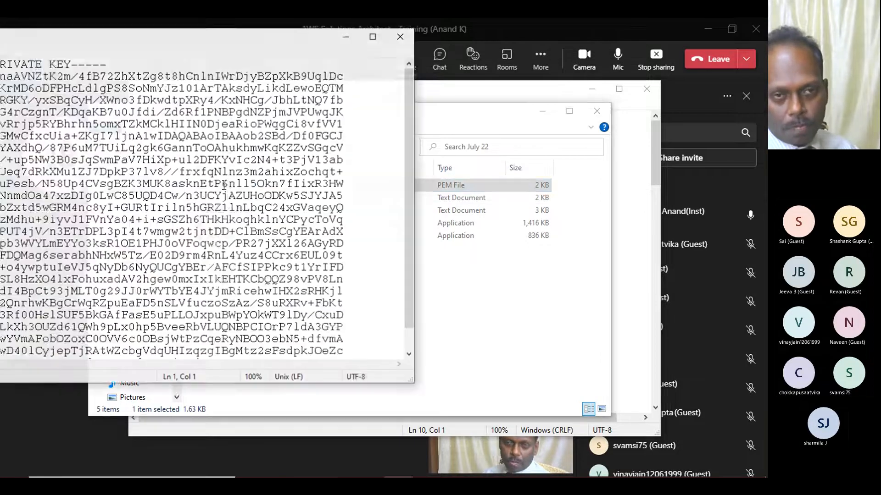
pyautogui.moveTo(191, 46); pyautogui.dragTo(385, 61)
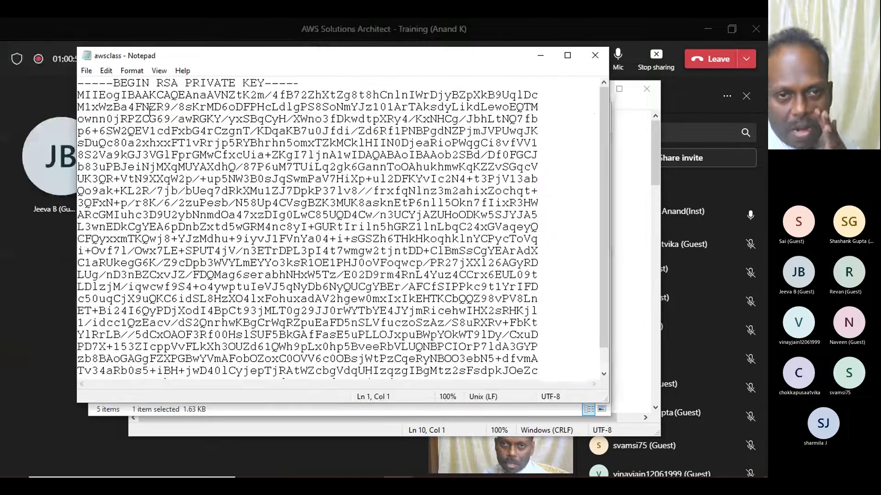
pyautogui.moveTo(178, 83); pyautogui.dragTo(265, 83)
pyautogui.scroll(-1, 249, 326)
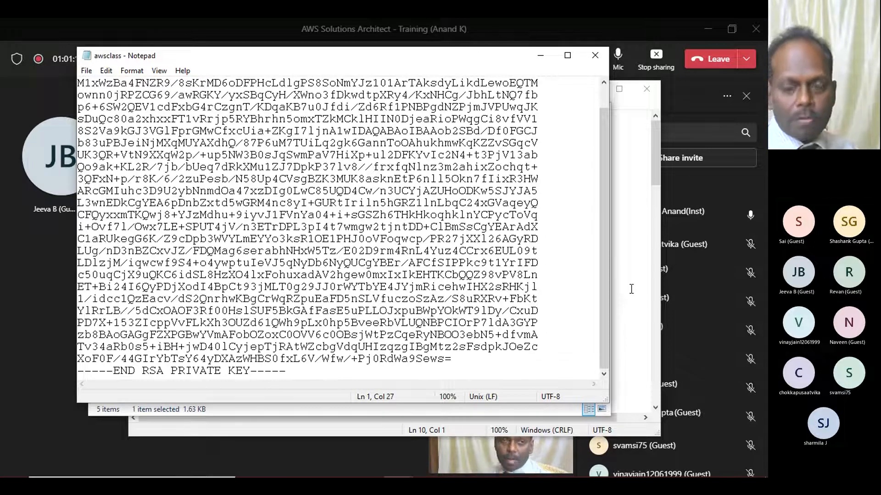
pyautogui.click(539, 56)
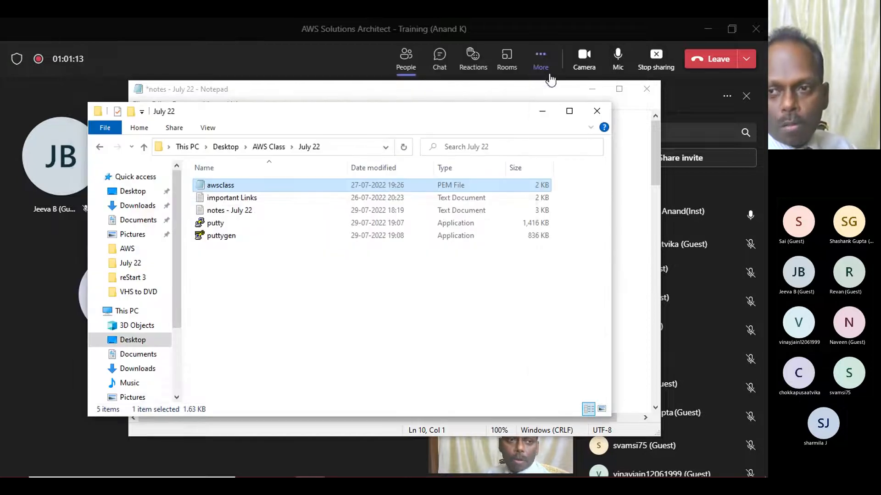
# Step: Return to the July 22 notes and add "Asymetric Algorithm - Private Key / Public Key" after a blank line below the Putty download line
pyautogui.click(546, 113)
pyautogui.moveTo(532, 89); pyautogui.dragTo(303, 91)
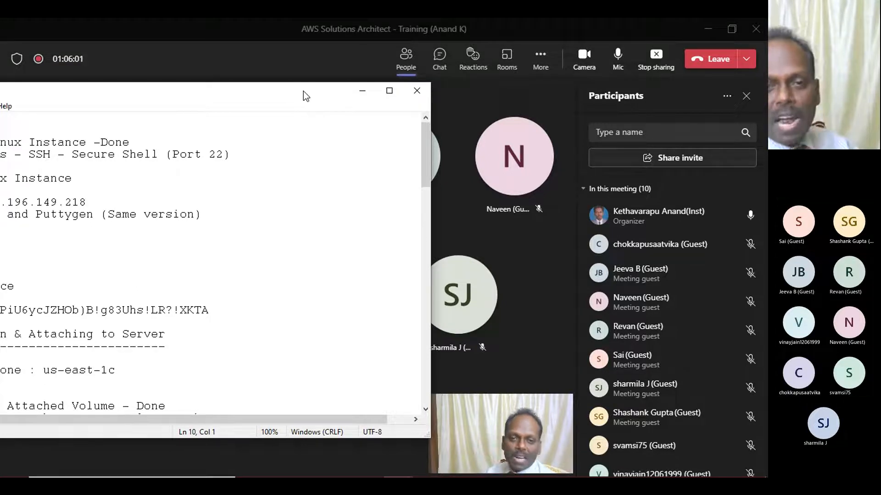
pyautogui.moveTo(304, 91); pyautogui.dragTo(465, 115)
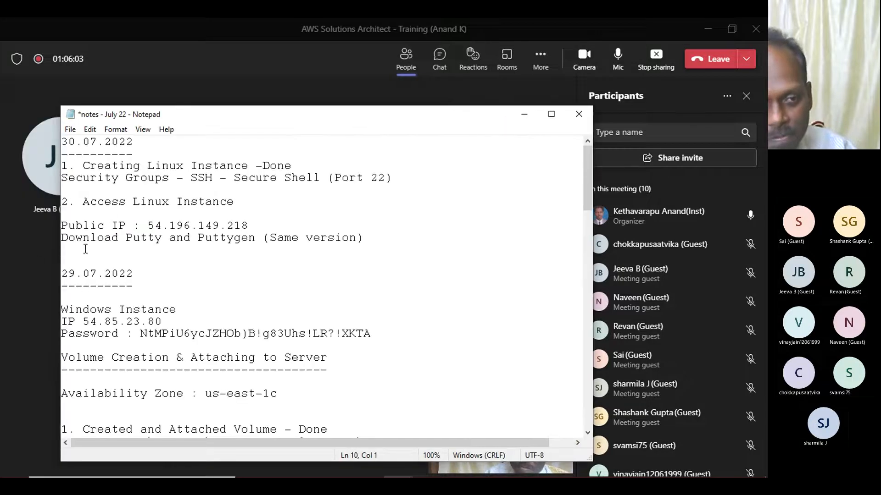
pyautogui.press('Return')
pyautogui.write('Asymetric Algorithm - Private Key / Public Key')
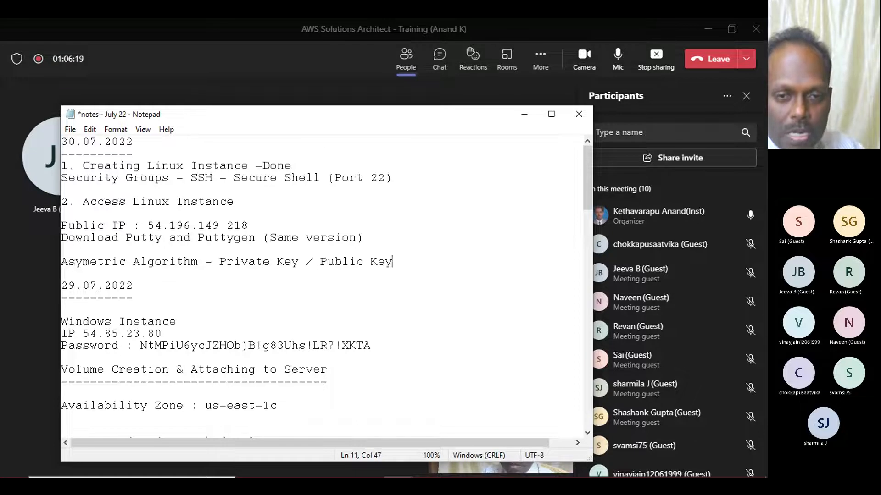
pyautogui.press('Return')
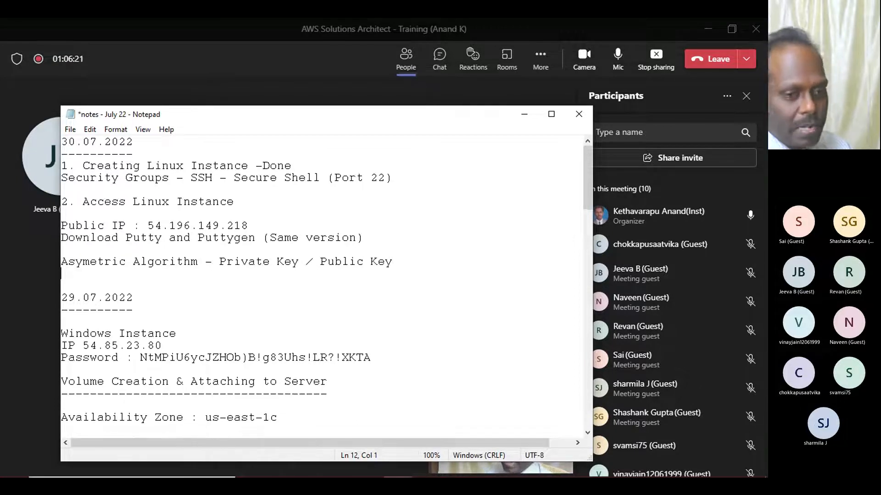
# Step: Add the line "Private key is like Master key" below the asymmetric algorithm line
pyautogui.write('Privat')
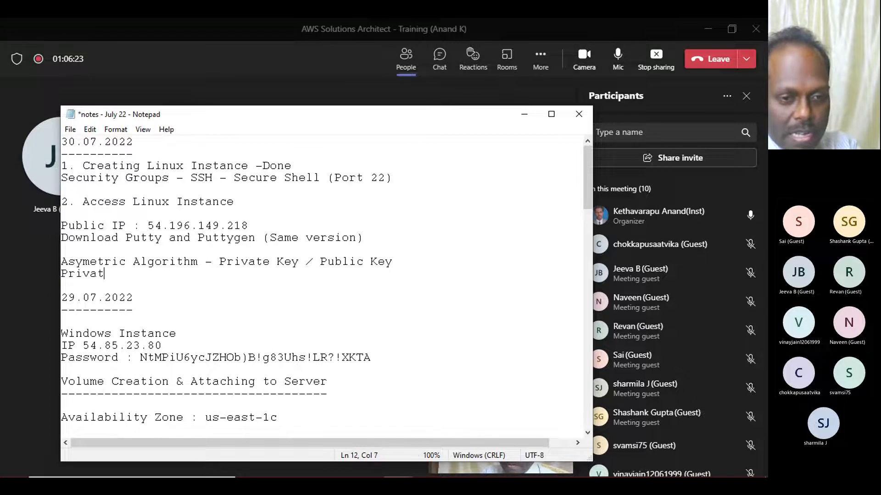
pyautogui.write('e key is like Master key')
pyautogui.press('Return')
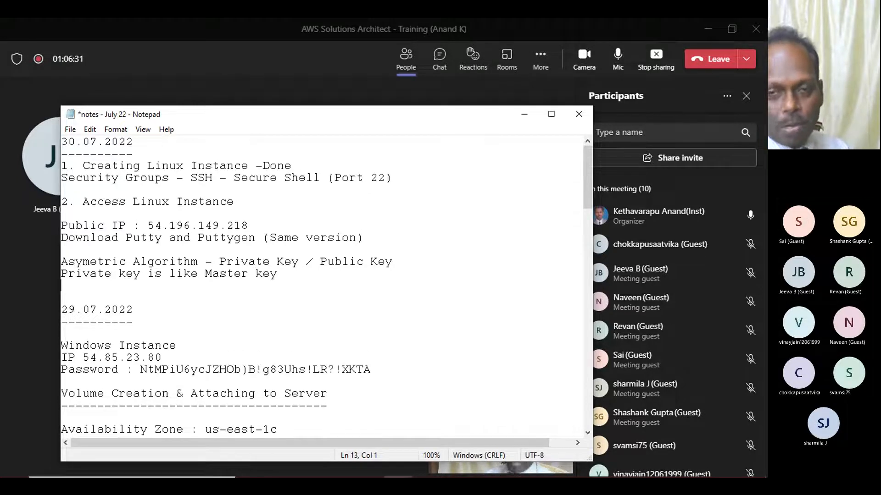
# Step: Highlight the private key line and add "Public Key is part of private key" beneath it
pyautogui.moveTo(63, 273); pyautogui.dragTo(277, 273)
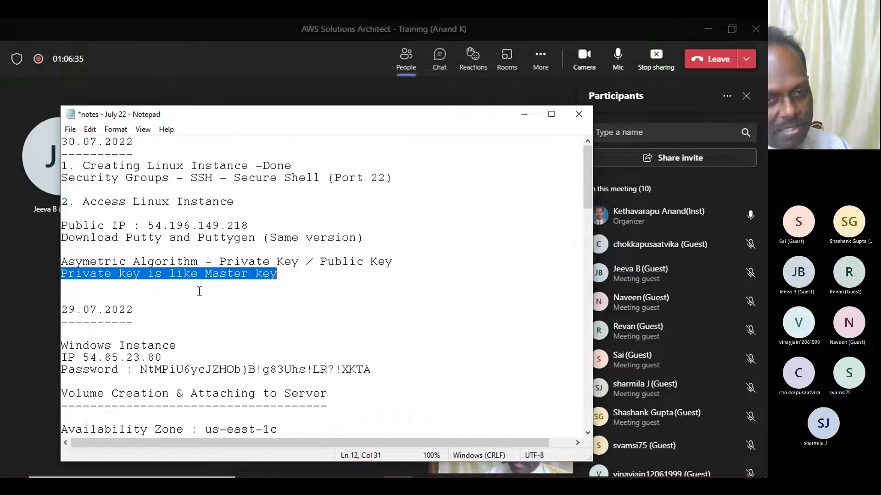
pyautogui.click(65, 286)
pyautogui.write('Public Key is part of private key')
pyautogui.press('Return')
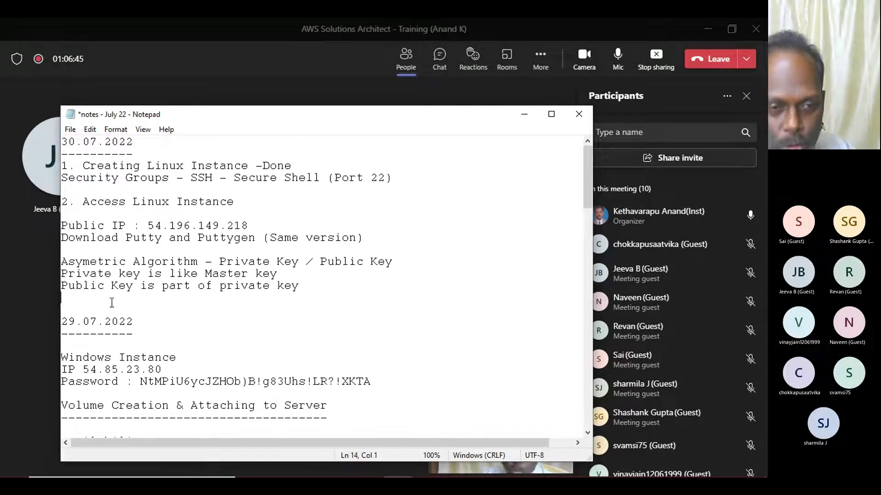
# Step: Highlight the private and public key terms, then extend the public key line with "and Public key is used for Encryption."
pyautogui.doubleClick(83, 274)
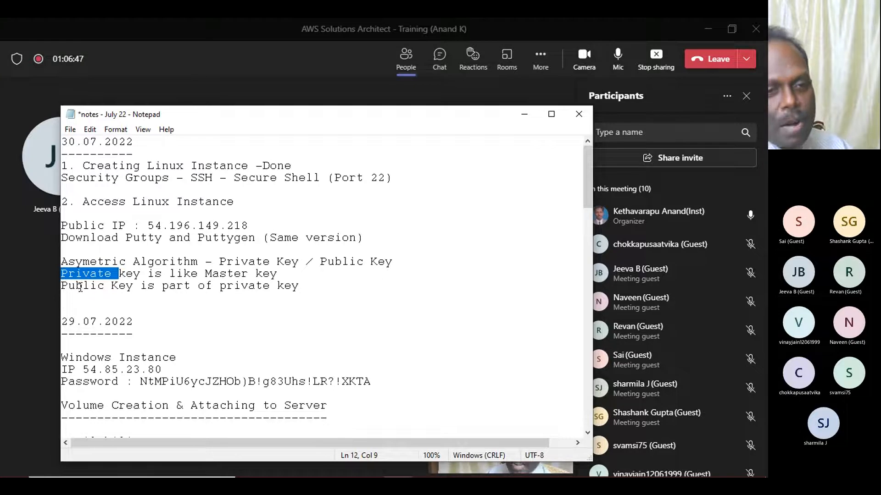
pyautogui.doubleClick(80, 287)
pyautogui.moveTo(293, 115); pyautogui.dragTo(301, 48)
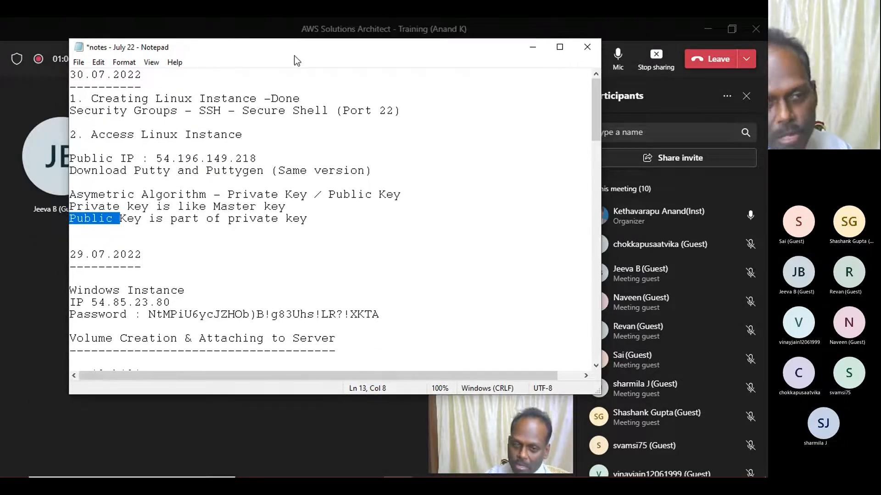
pyautogui.doubleClick(106, 207)
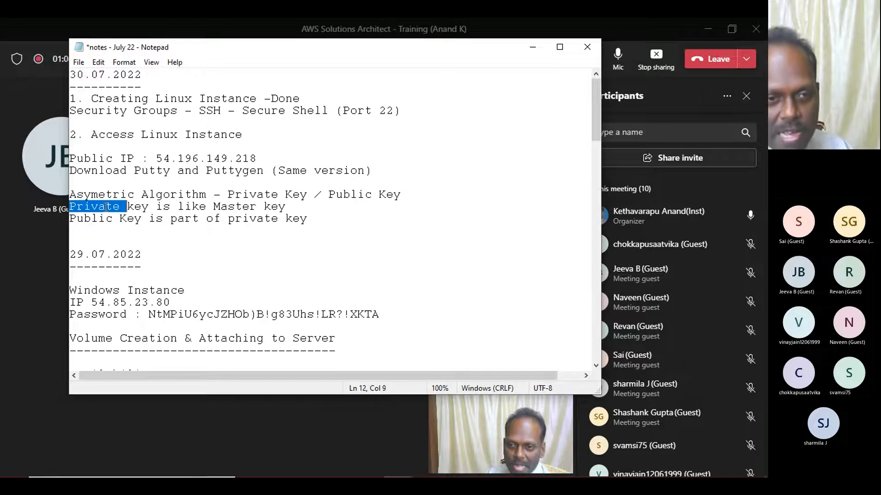
pyautogui.doubleClick(103, 218)
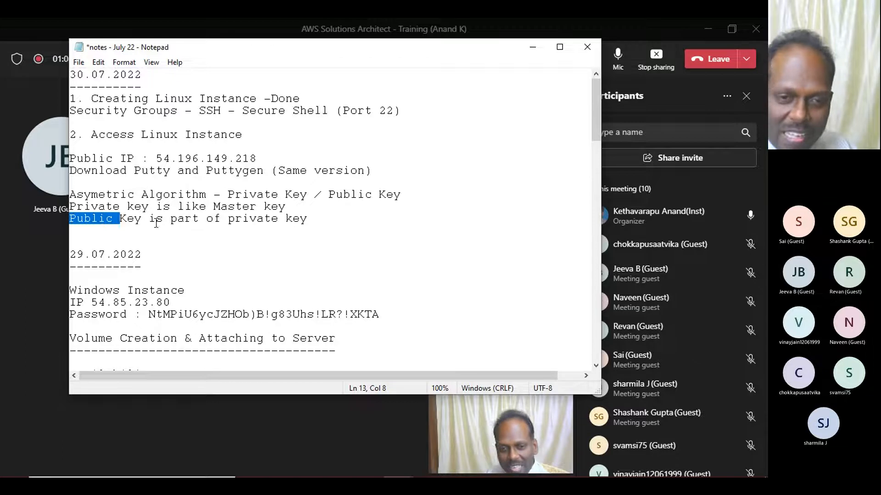
pyautogui.click(337, 224)
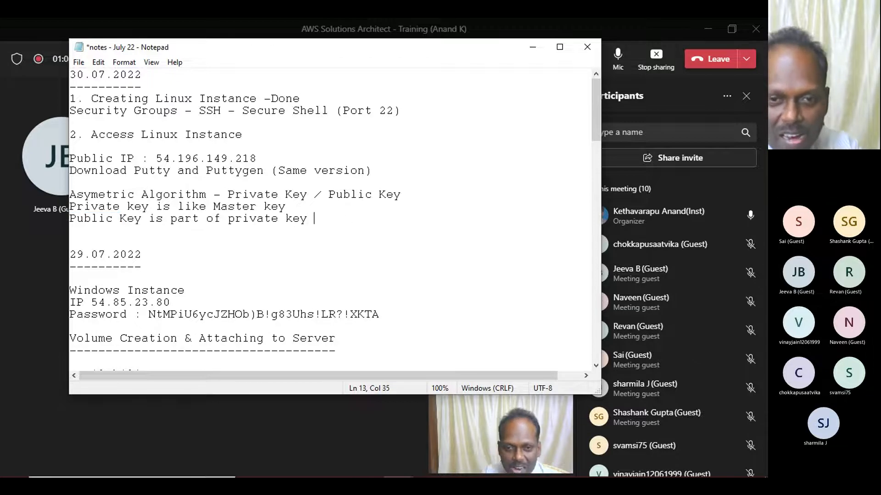
pyautogui.write('and ')
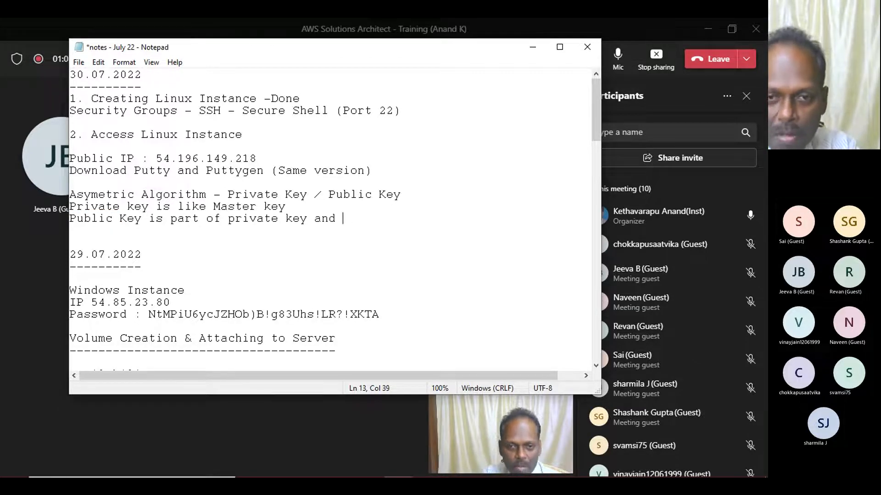
pyautogui.write('Public key ')
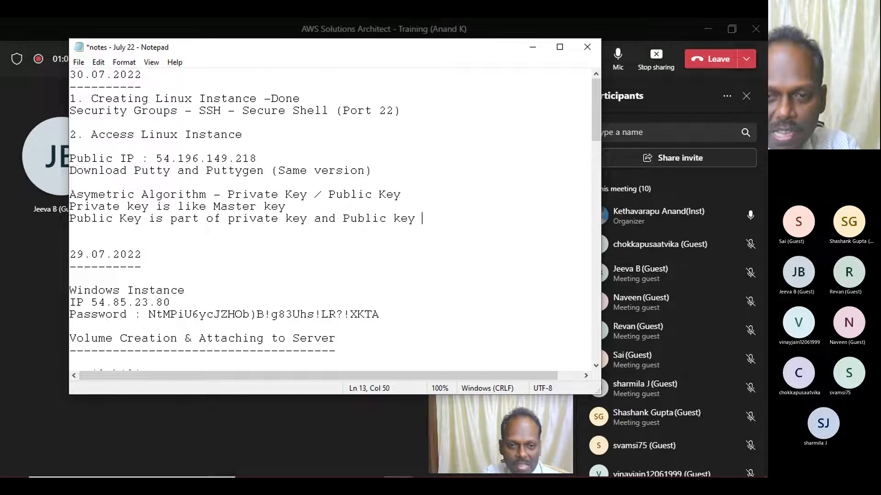
pyautogui.write('is used fo')
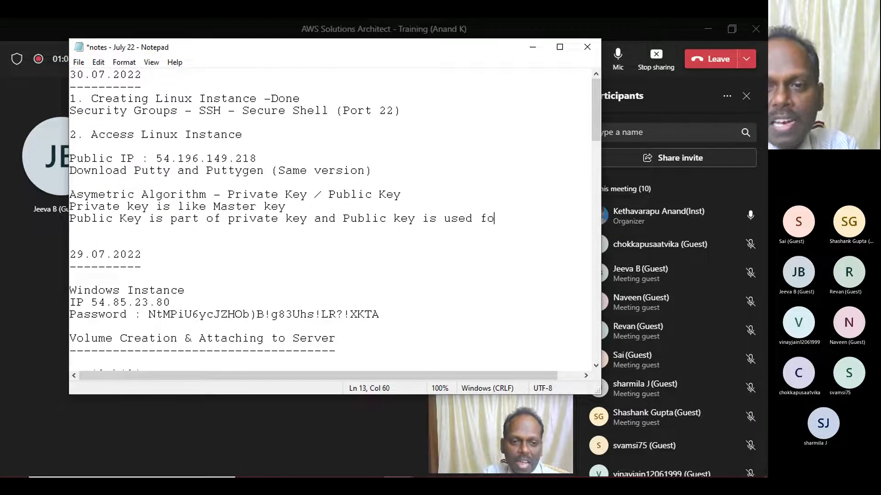
pyautogui.write('r Encryption.')
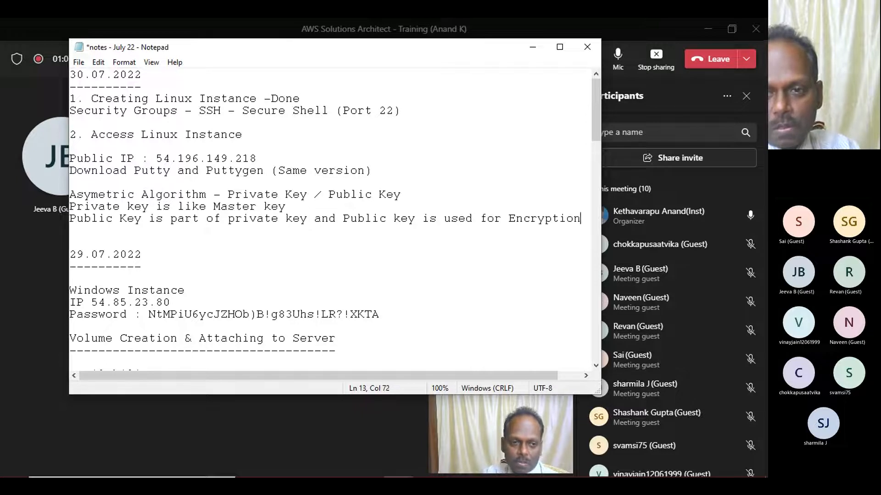
pyautogui.press('Return')
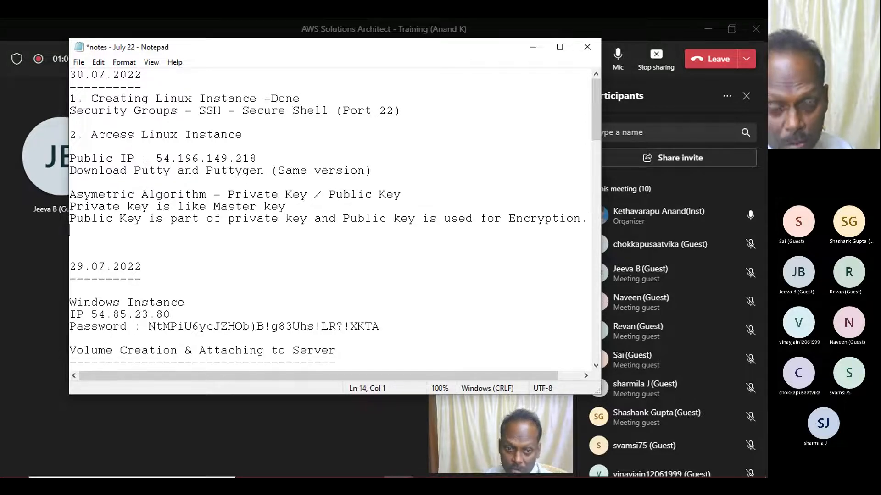
# Step: Extend the "Private key is like Master key" line with "and used for decryption", leaving no blank line before the public key line
pyautogui.press('Up')
pyautogui.press('Up')
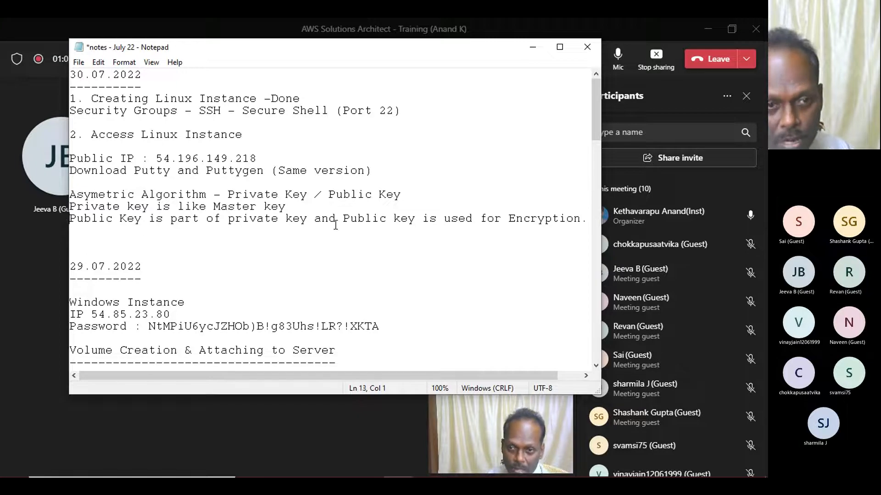
pyautogui.press('End')
pyautogui.write('and used for decryption')
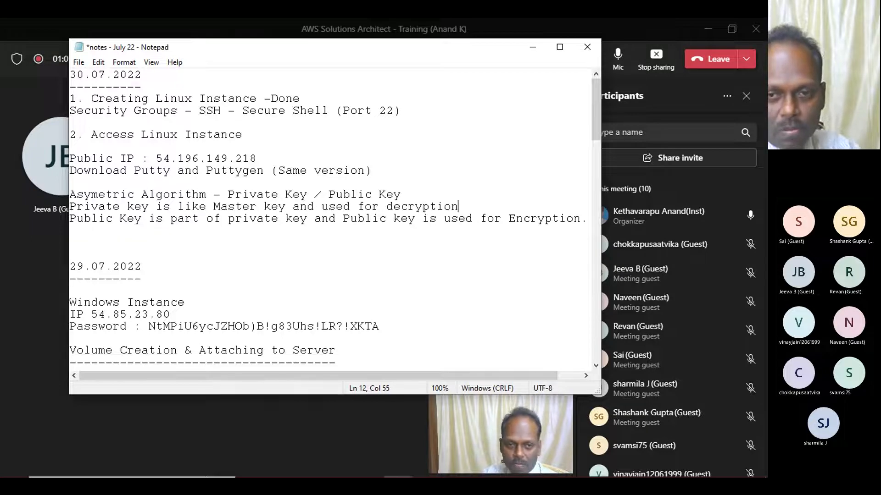
pyautogui.press('Return')
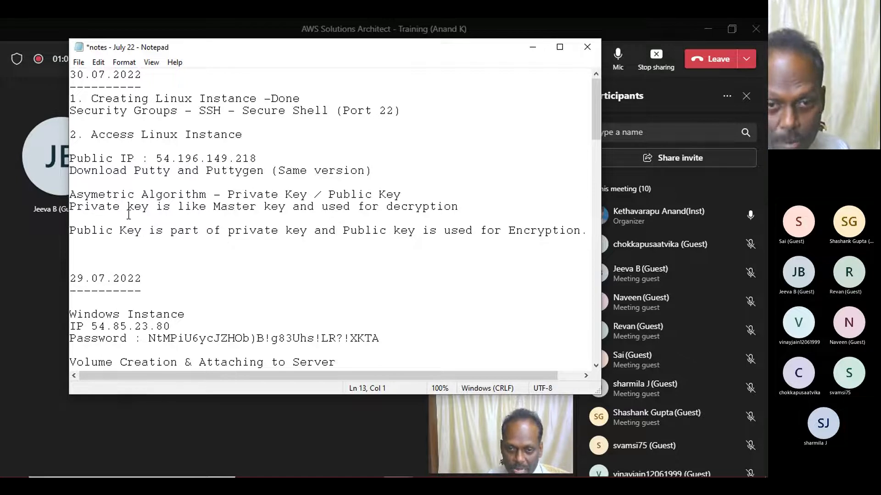
pyautogui.press('Delete')
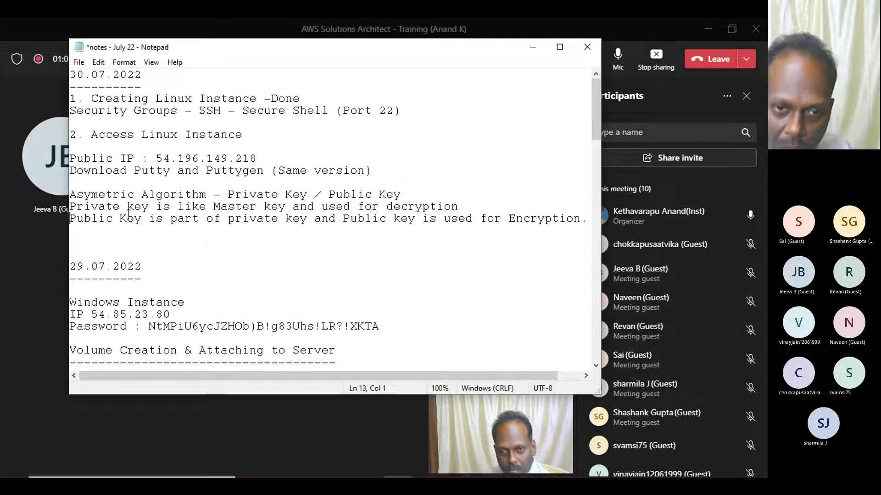
pyautogui.doubleClick(110, 219)
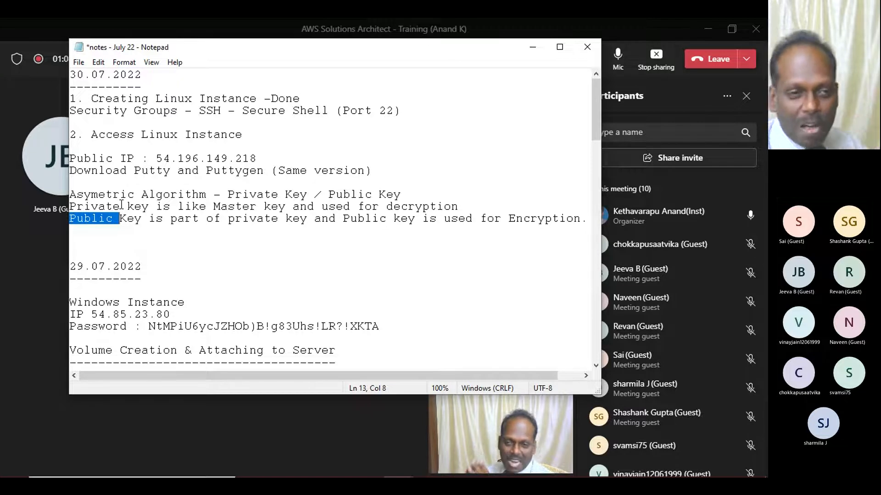
# Step: Open the awsclass PEM file from the July 22 folder, examine its RSA private key header and key body, and close it
pyautogui.moveTo(385, 464)
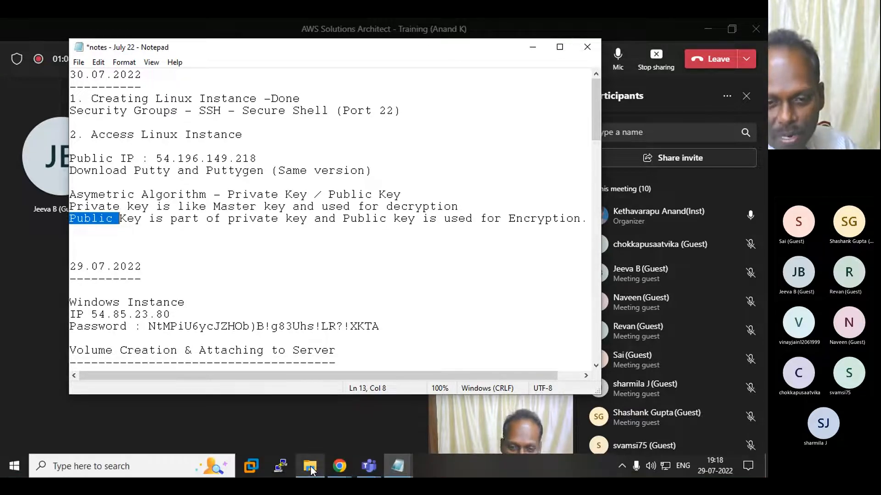
pyautogui.moveTo(310, 466)
pyautogui.click(310, 403)
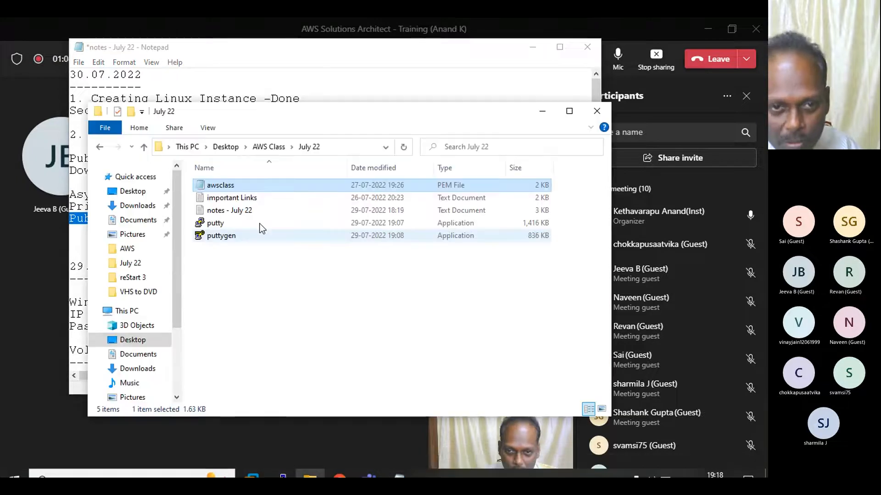
pyautogui.doubleClick(221, 186)
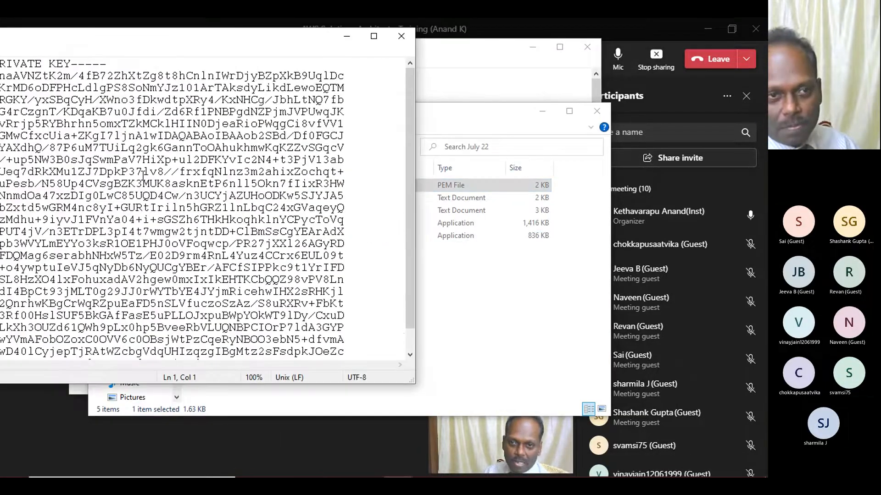
pyautogui.moveTo(102, 38); pyautogui.dragTo(289, 46)
pyautogui.moveTo(115, 66); pyautogui.dragTo(267, 67)
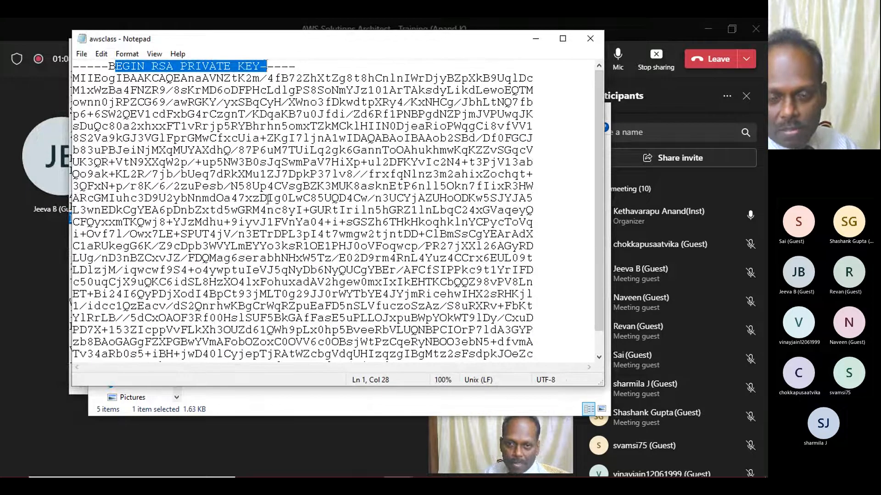
pyautogui.scroll(-1, 268, 199)
pyautogui.moveTo(447, 342); pyautogui.dragTo(33, 81)
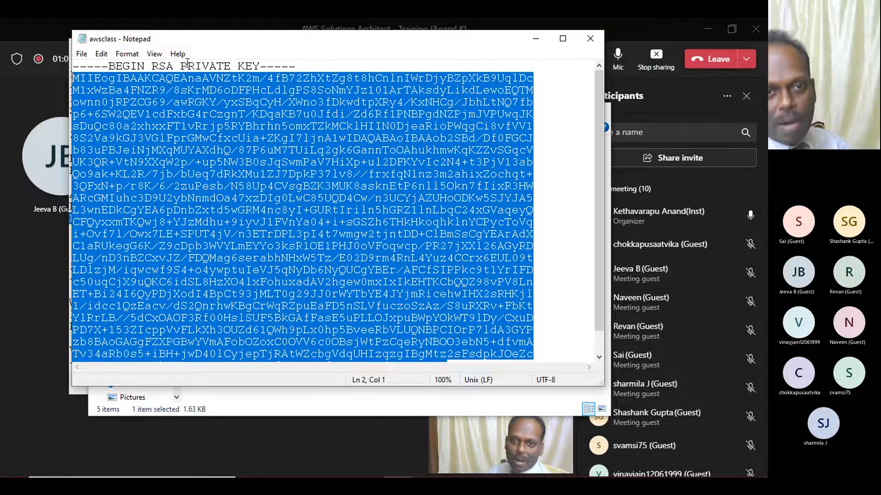
pyautogui.moveTo(181, 66); pyautogui.dragTo(297, 68)
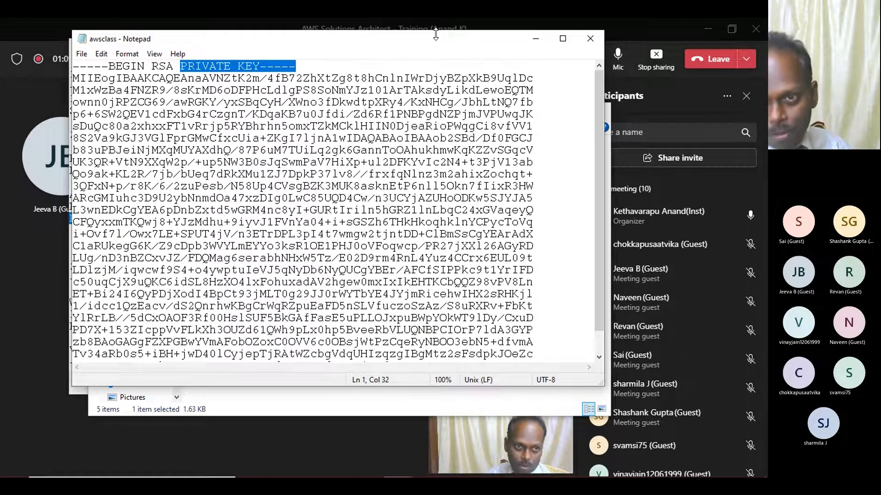
pyautogui.click(591, 37)
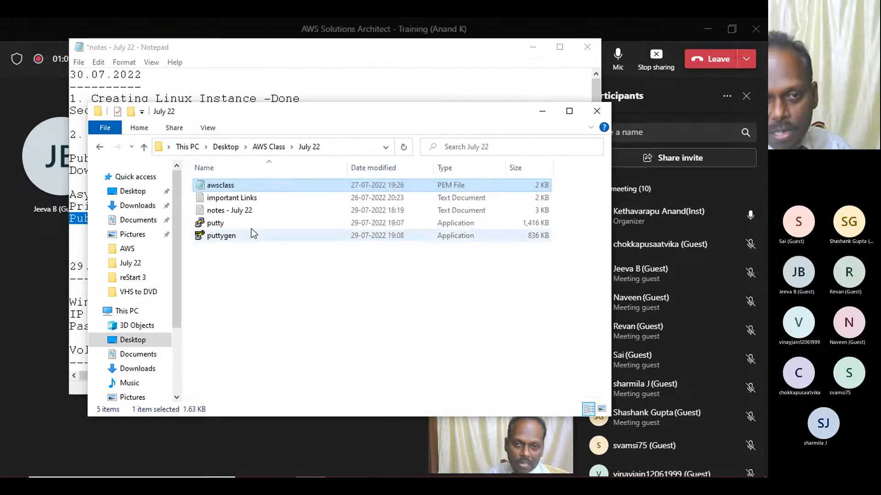
# Step: Launch PuTTYgen from the July 22 folder and try to drop the awsclass PEM file straight into its window
pyautogui.doubleClick(218, 237)
pyautogui.click(420, 266)
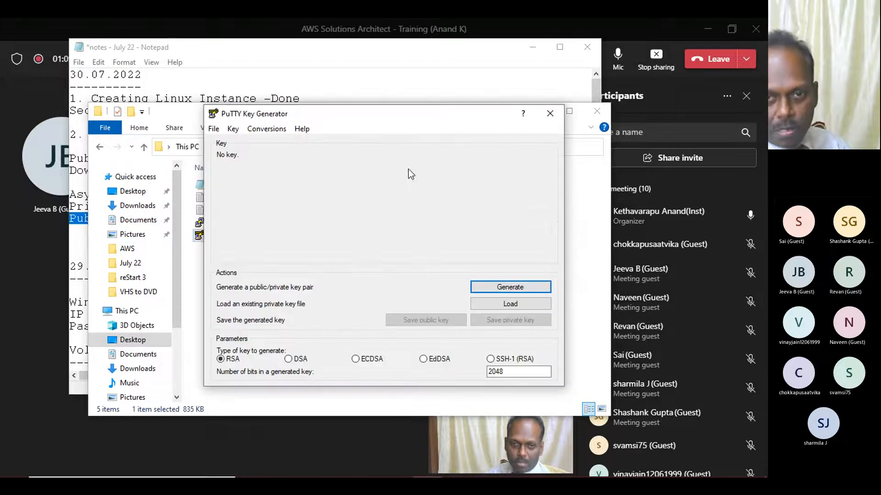
pyautogui.moveTo(416, 114); pyautogui.dragTo(502, 137)
pyautogui.moveTo(227, 190); pyautogui.dragTo(459, 247)
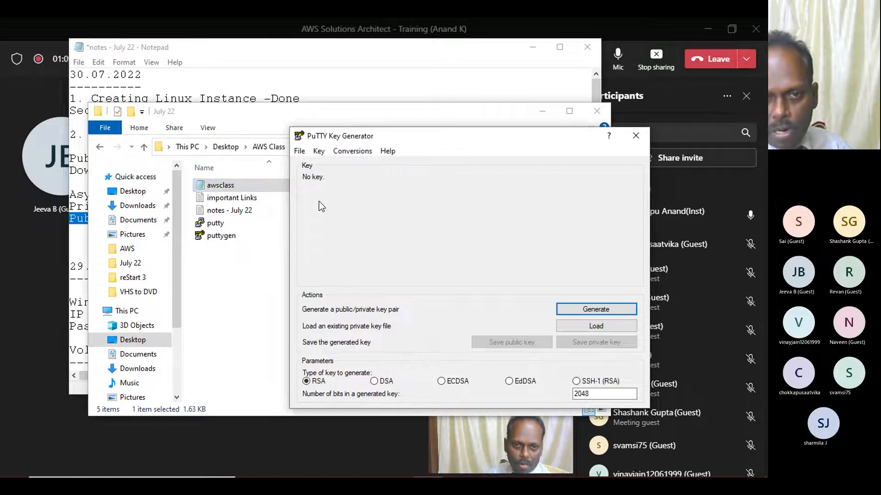
# Step: Load the awsclass PEM file from the July 22 folder as a private key, listing all file types, and close PuTTYgen without saving
pyautogui.click(299, 151)
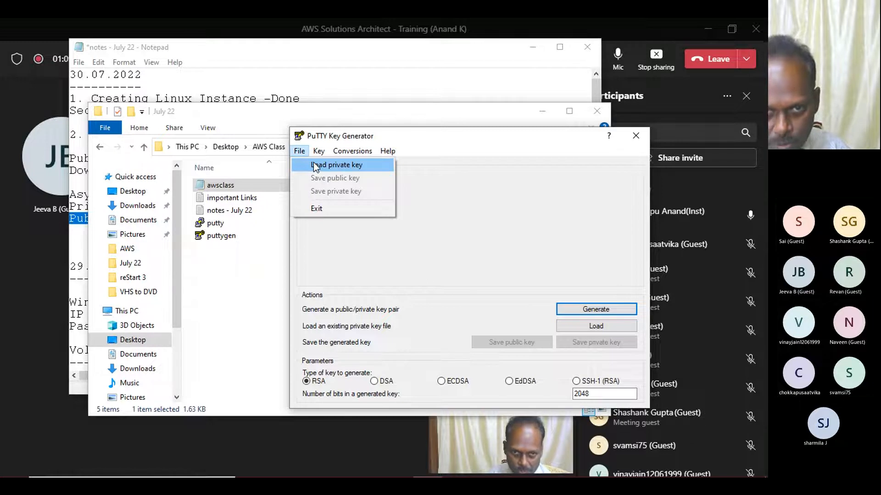
pyautogui.moveTo(355, 152)
pyautogui.moveTo(299, 151)
pyautogui.click(308, 166)
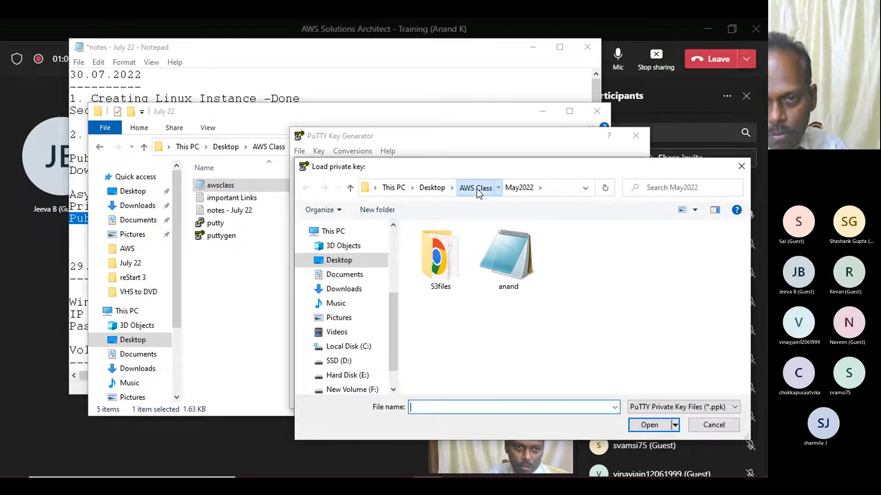
pyautogui.click(477, 189)
pyautogui.doubleClick(441, 284)
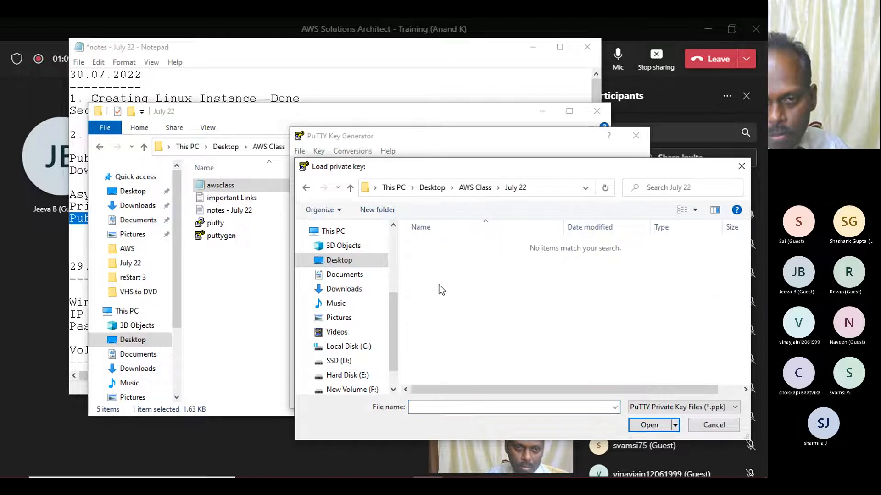
pyautogui.click(659, 408)
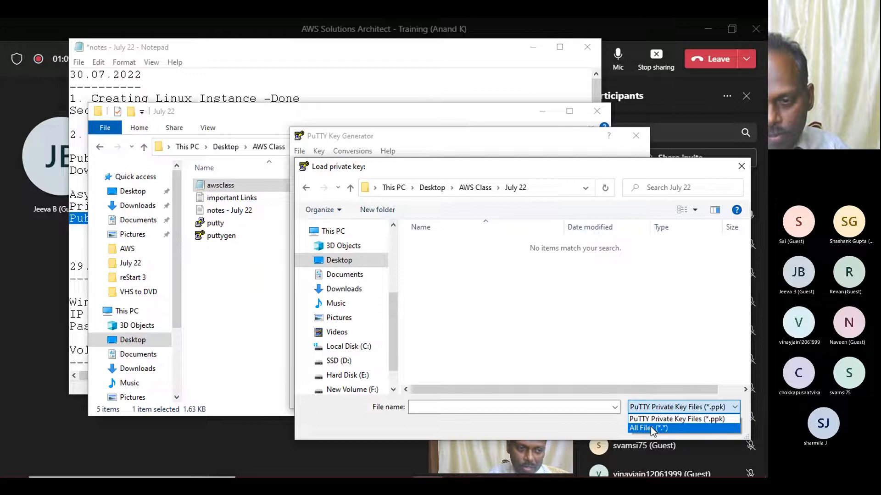
pyautogui.click(651, 429)
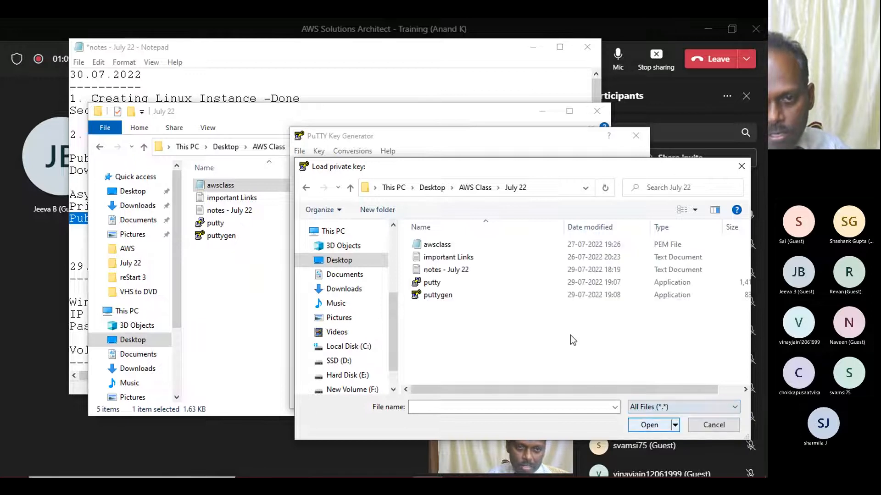
pyautogui.doubleClick(435, 247)
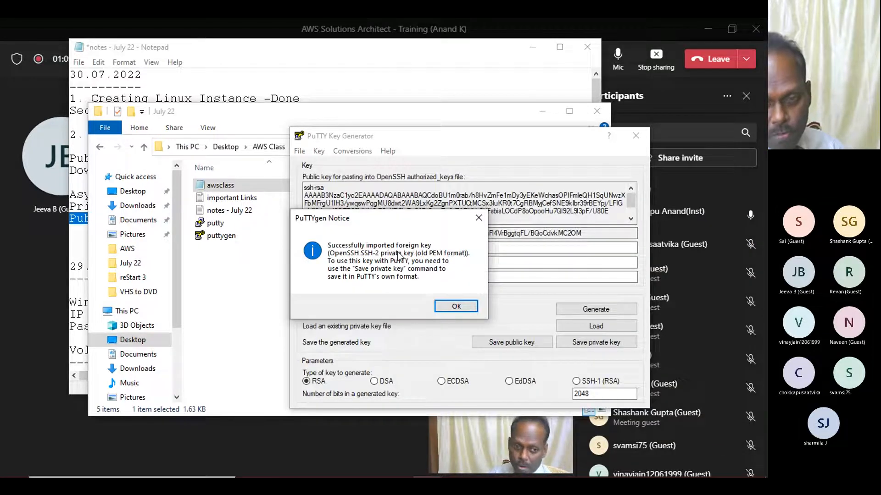
pyautogui.click(456, 306)
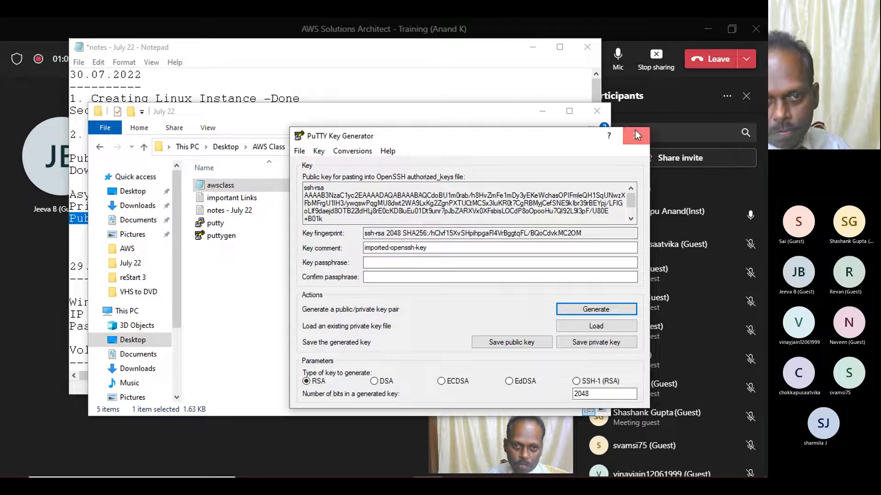
pyautogui.click(636, 135)
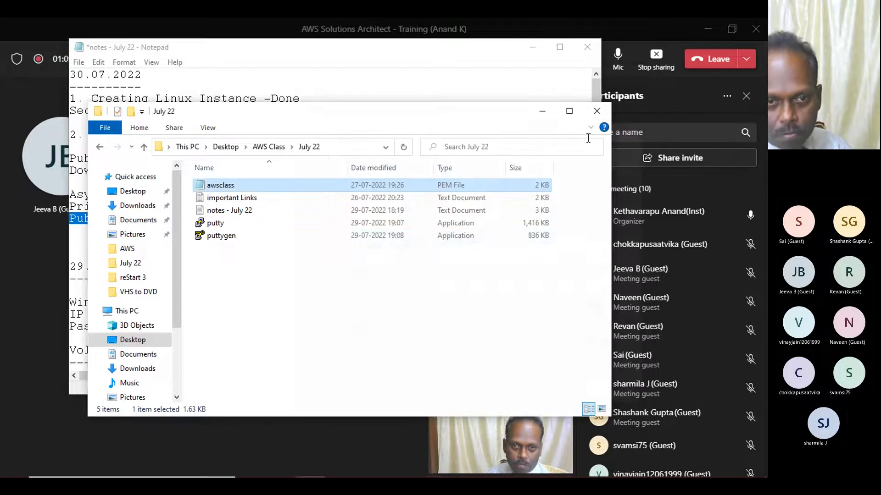
# Step: Launch PuTTYgen from the July 22 folder and load the awsclass PEM file as a private key, listing all file types
pyautogui.doubleClick(233, 238)
pyautogui.click(420, 267)
pyautogui.moveTo(326, 115); pyautogui.dragTo(450, 156)
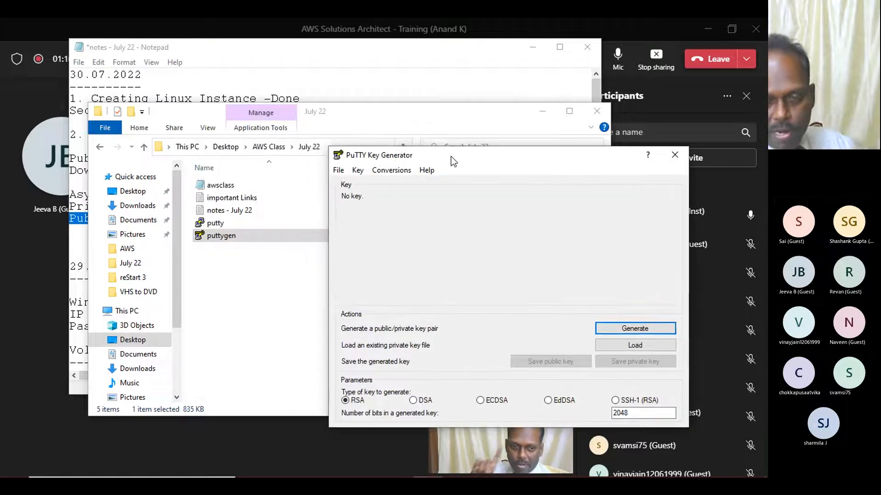
pyautogui.click(339, 171)
pyautogui.click(352, 183)
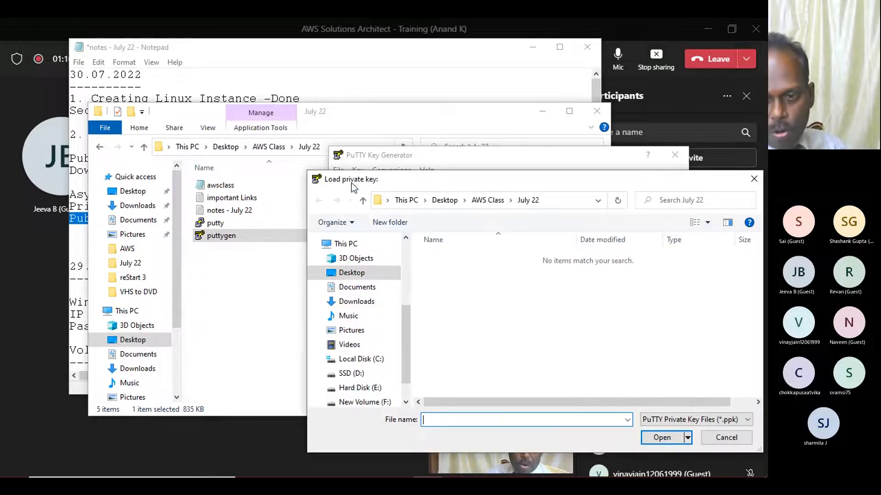
pyautogui.click(694, 419)
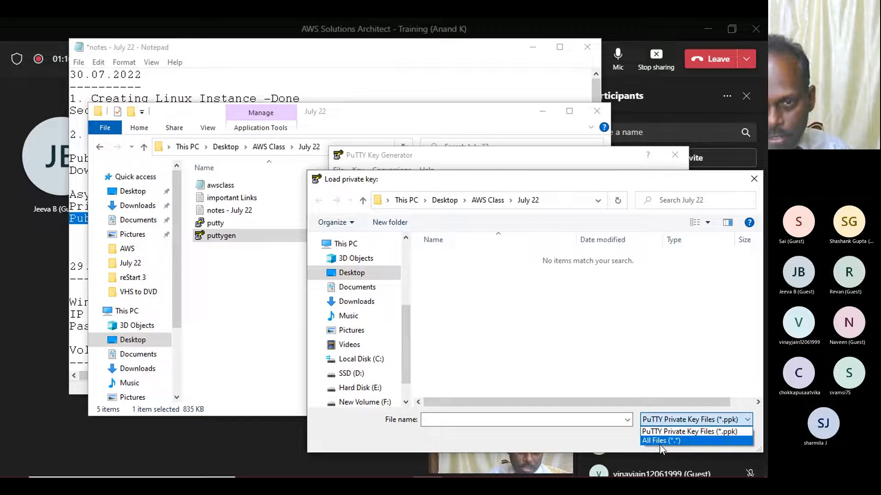
pyautogui.click(659, 441)
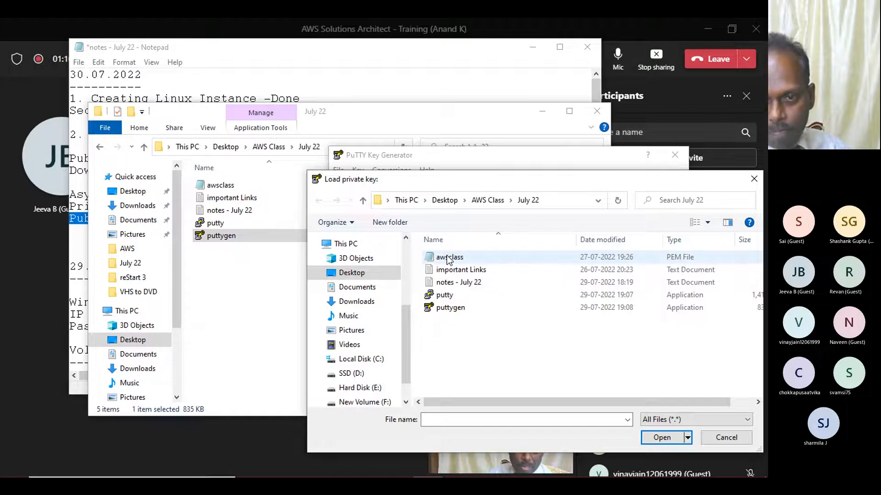
pyautogui.doubleClick(449, 258)
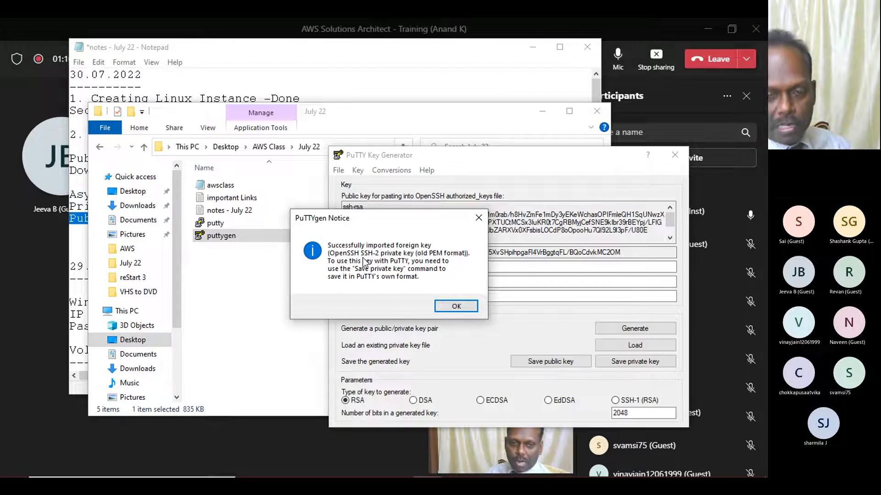
pyautogui.click(450, 307)
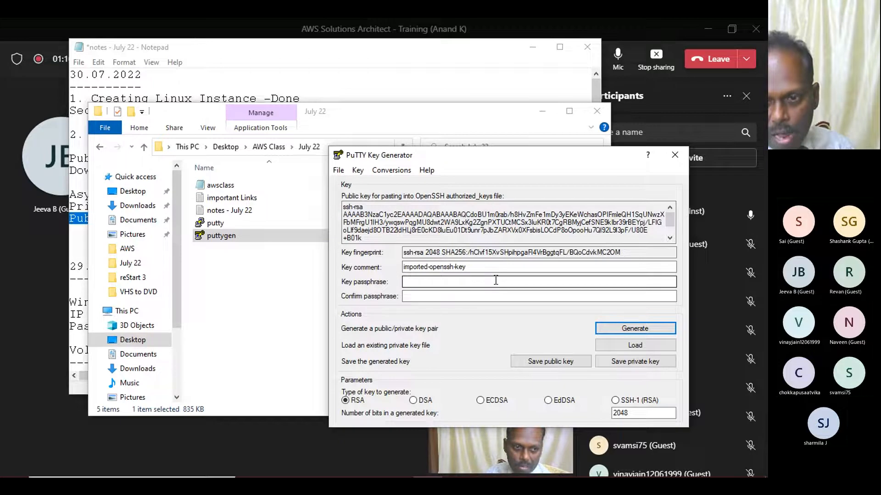
# Step: Save the private key without a passphrase as awsclass in PPK format in the July 22 folder, and close PuTTYgen
pyautogui.click(632, 363)
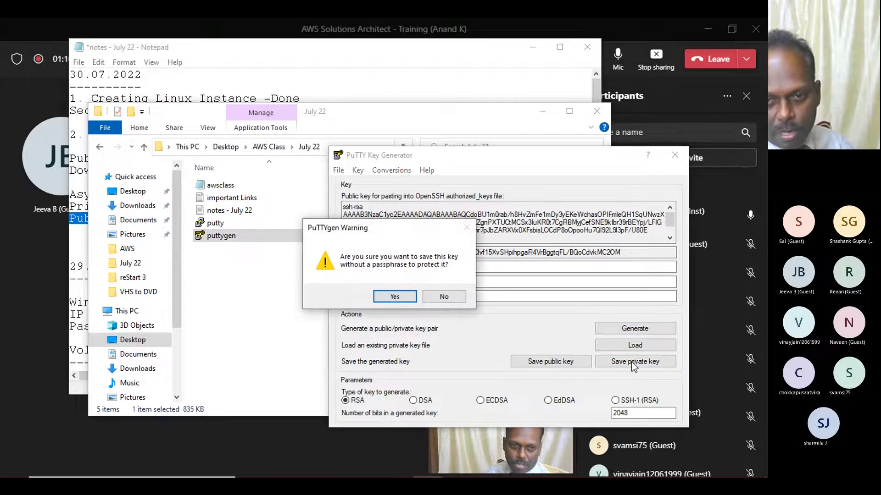
pyautogui.click(395, 297)
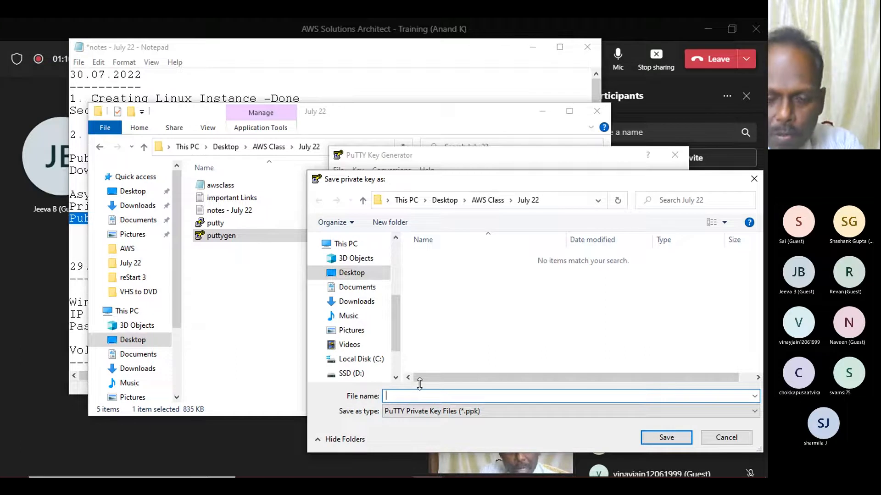
pyautogui.write('awsclass')
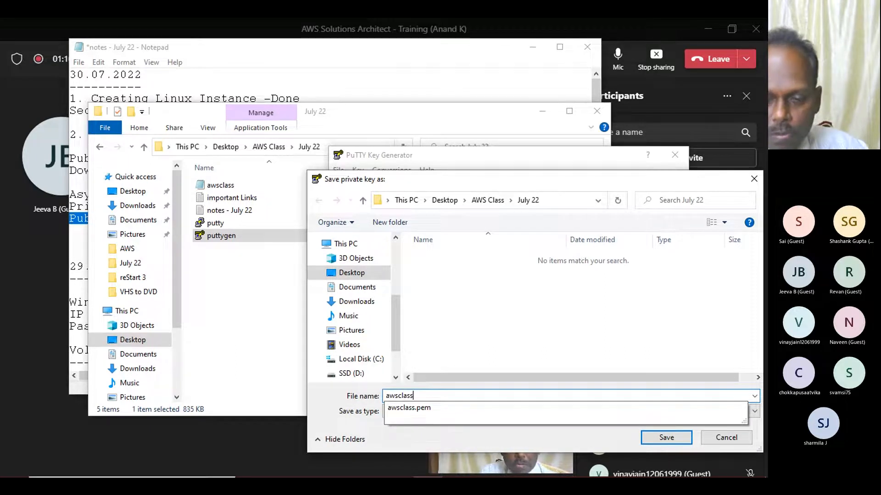
pyautogui.click(432, 379)
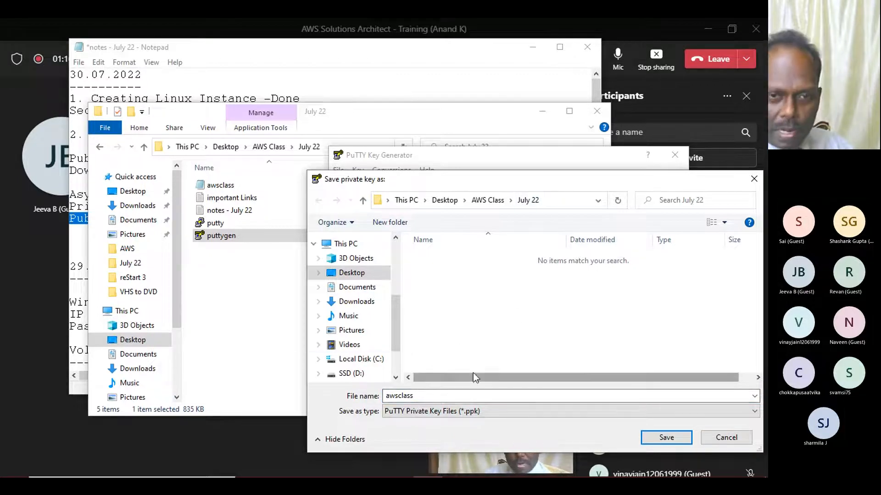
pyautogui.click(673, 441)
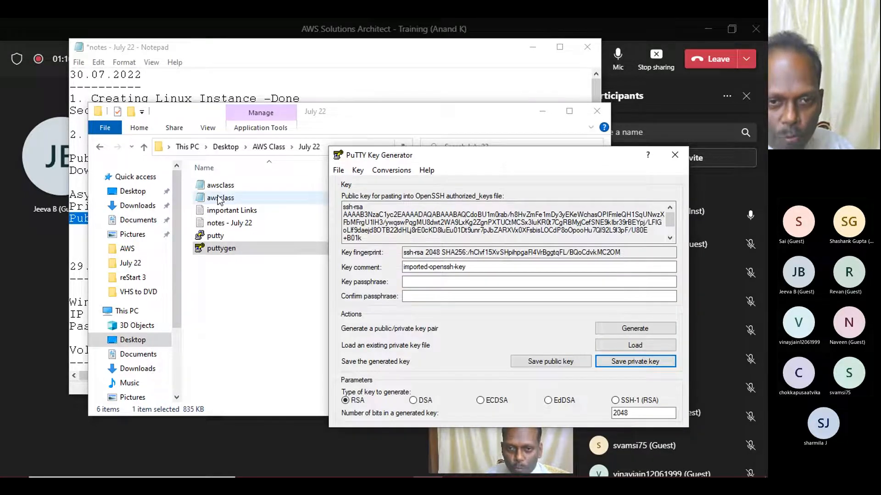
pyautogui.moveTo(535, 153); pyautogui.dragTo(529, 238)
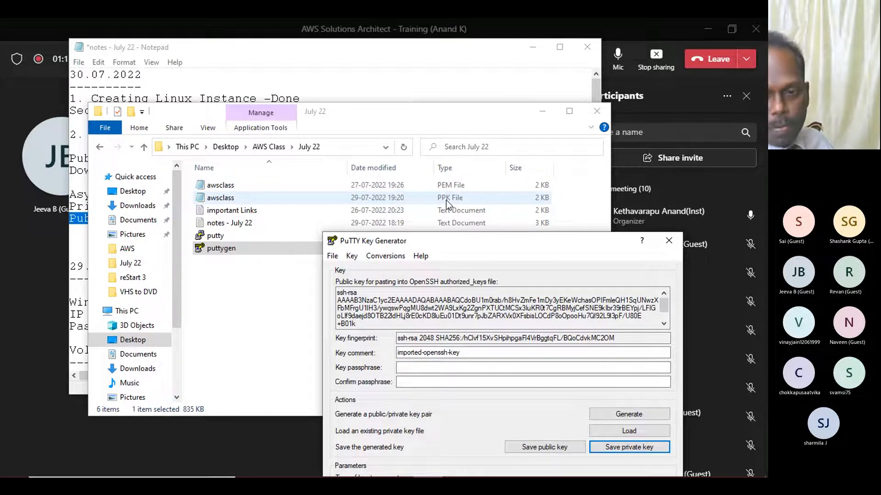
pyautogui.click(668, 240)
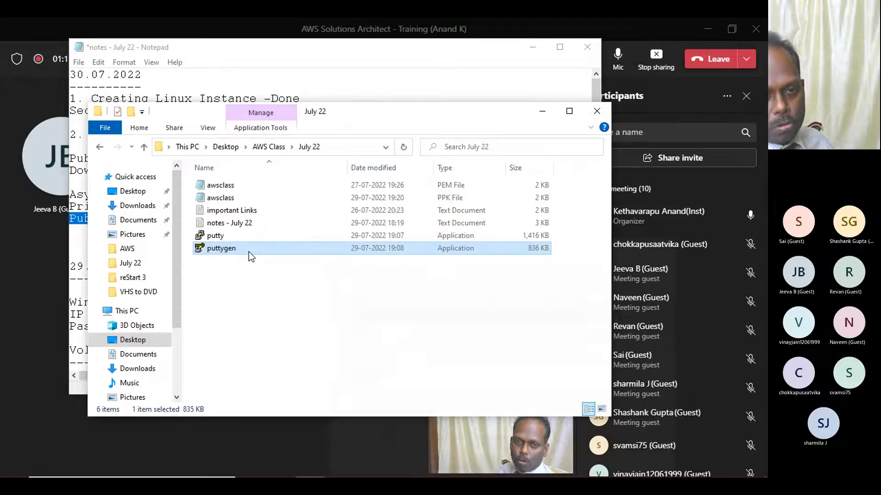
# Step: Open the awsclass PPK file, examine its public and private key sections, and close it
pyautogui.doubleClick(230, 201)
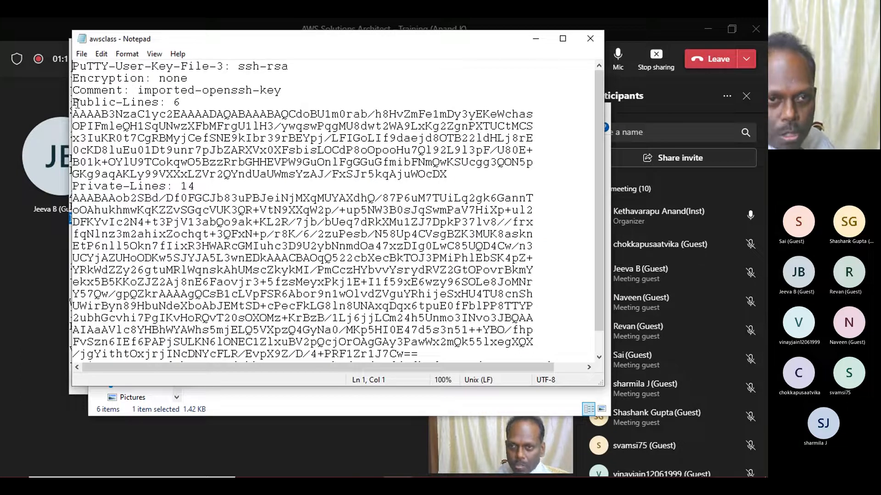
pyautogui.moveTo(72, 103); pyautogui.dragTo(480, 177)
pyautogui.scroll(-1, 143, 139)
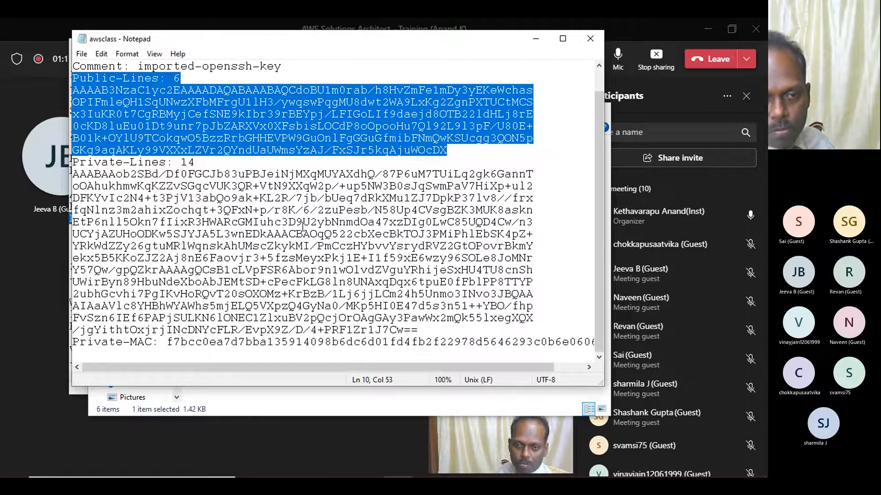
pyautogui.scroll(1, 303, 225)
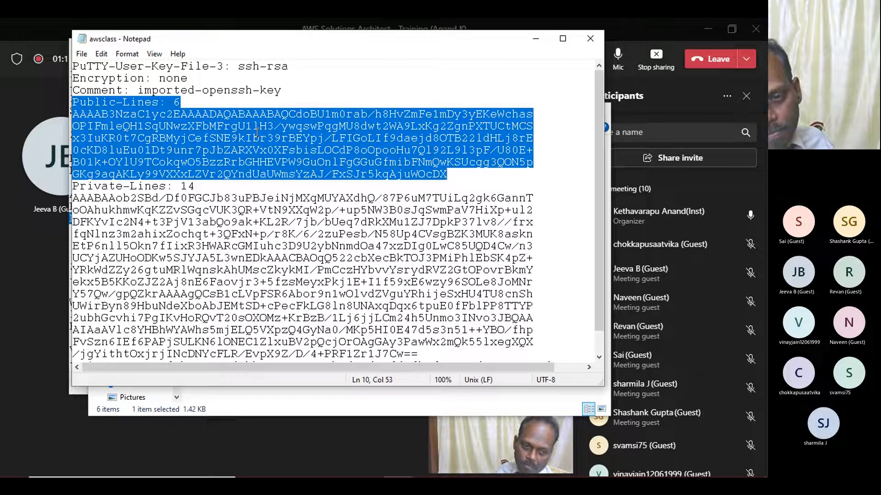
pyautogui.click(590, 38)
pyautogui.moveTo(471, 116); pyautogui.dragTo(397, 150)
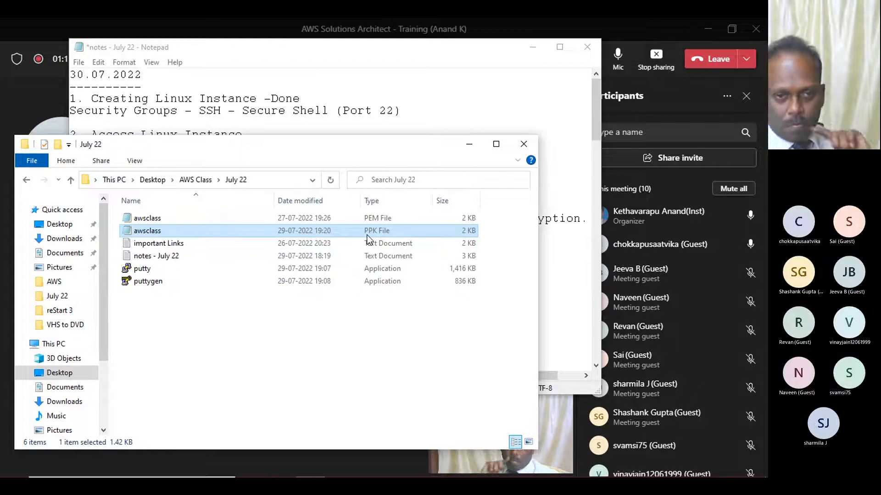
# Step: Relaunch PuTTYgen and load the awsclass PEM file again, with all file types listed
pyautogui.doubleClick(158, 282)
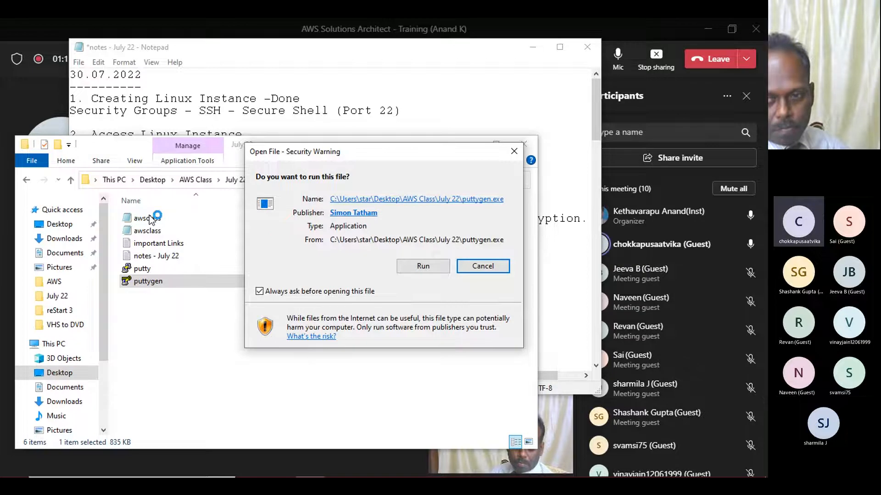
pyautogui.click(409, 267)
pyautogui.click(214, 130)
pyautogui.click(221, 143)
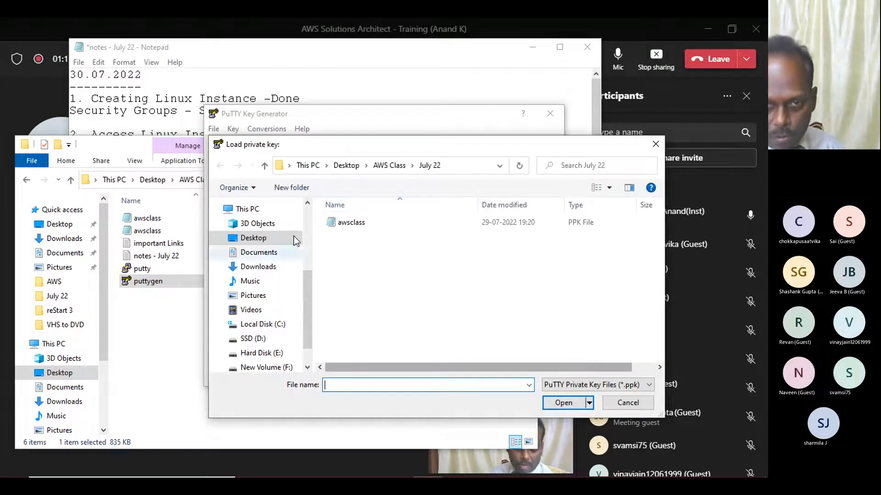
pyautogui.click(591, 384)
pyautogui.click(572, 405)
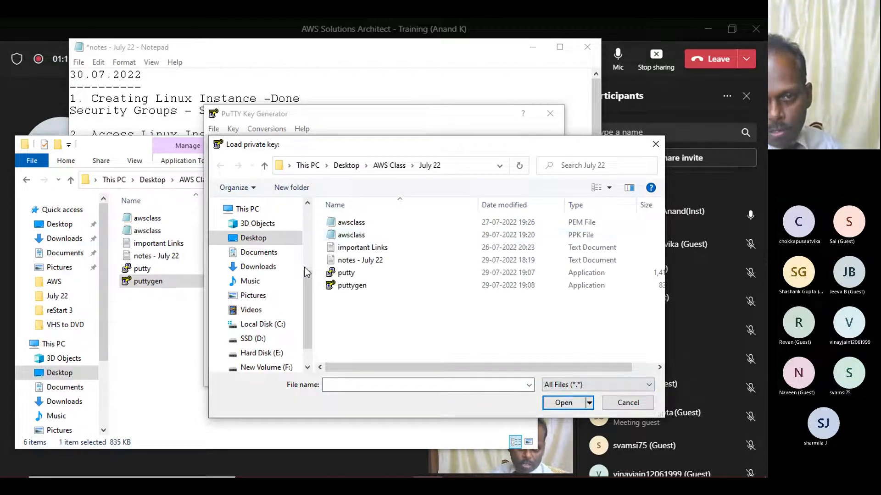
pyautogui.doubleClick(564, 219)
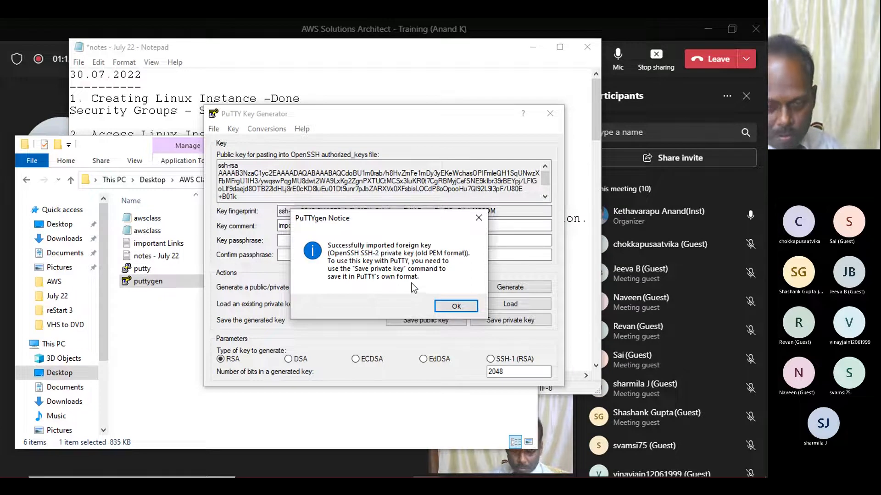
pyautogui.click(446, 306)
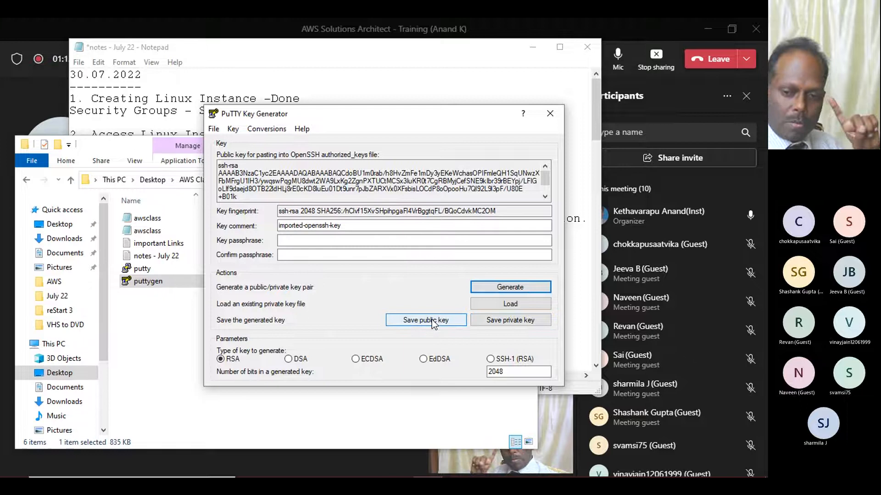
# Step: Start saving the private key without a passphrase, cancel the save, and close PuTTYgen
pyautogui.click(521, 322)
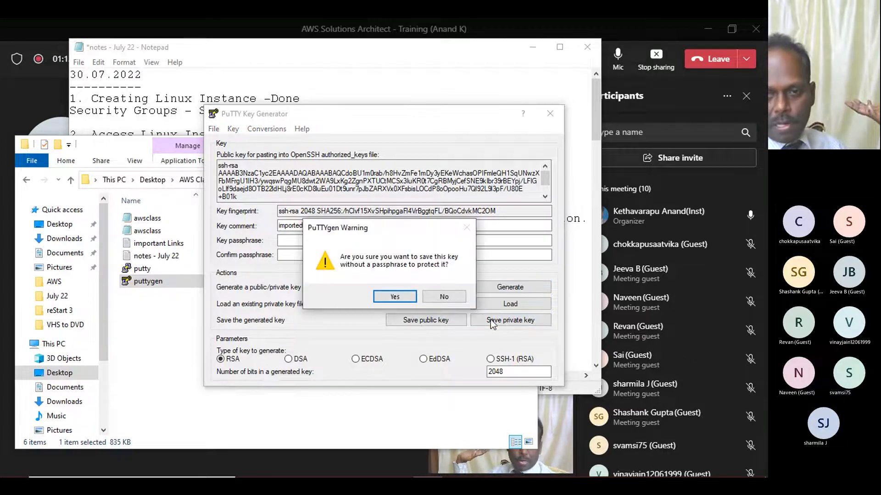
pyautogui.click(382, 296)
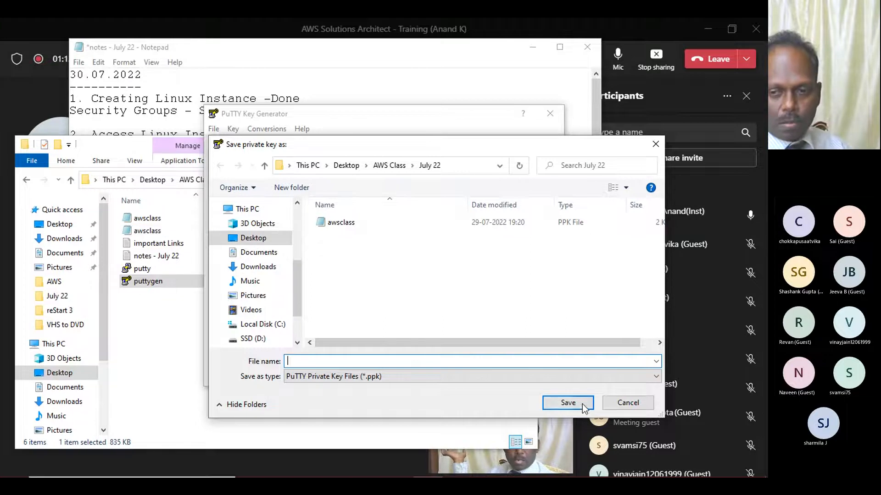
pyautogui.click(637, 406)
pyautogui.click(550, 111)
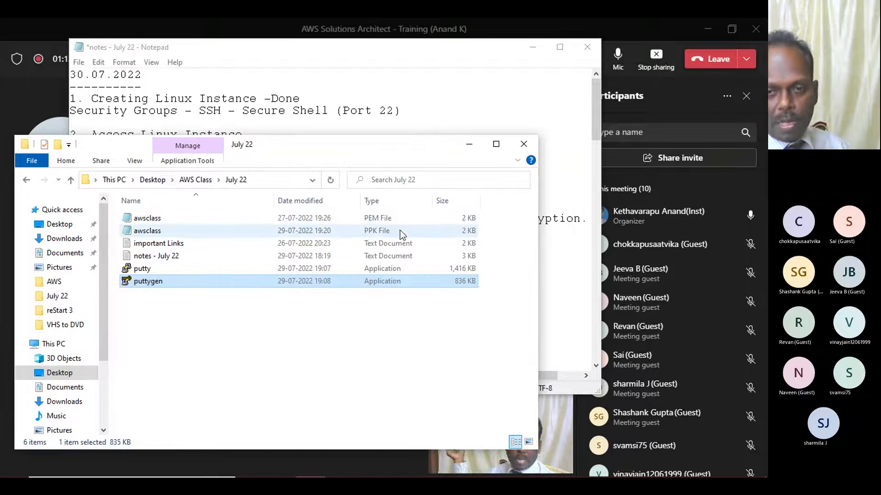
# Step: Reopen the awsclass PPK file to review its key sections down to the Private-MAC line, and close it
pyautogui.doubleClick(381, 231)
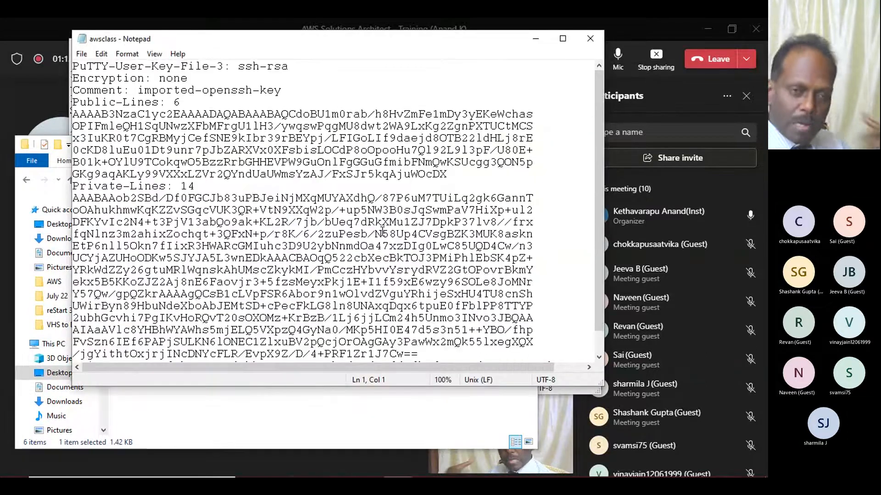
pyautogui.scroll(-1, 220, 137)
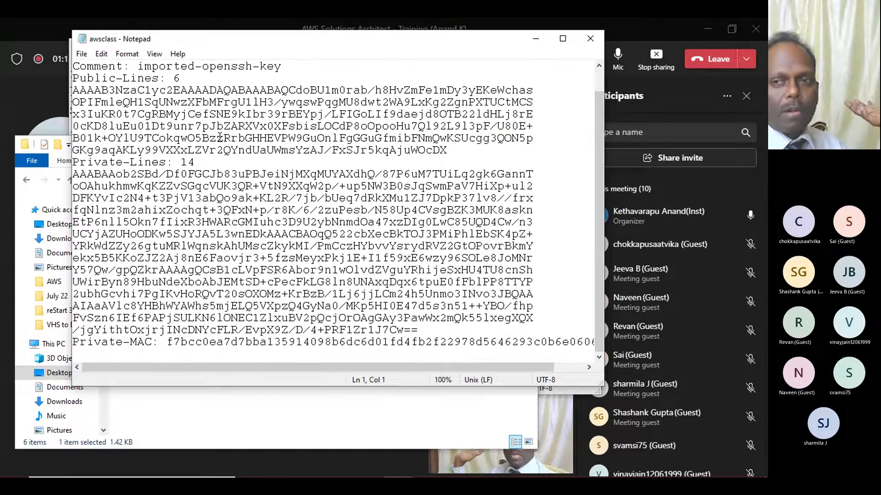
pyautogui.click(590, 39)
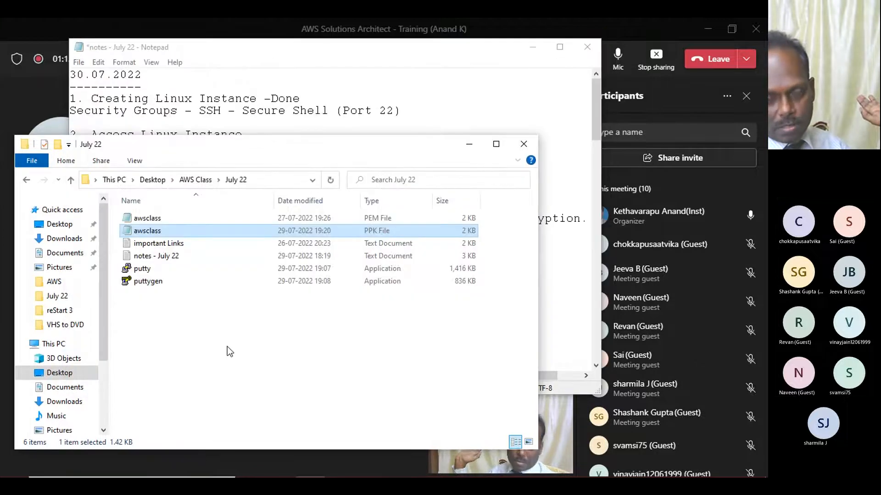
# Step: Launch PuTTY from the July 22 folder, allowing the file to run
pyautogui.moveTo(262, 142); pyautogui.dragTo(442, 127)
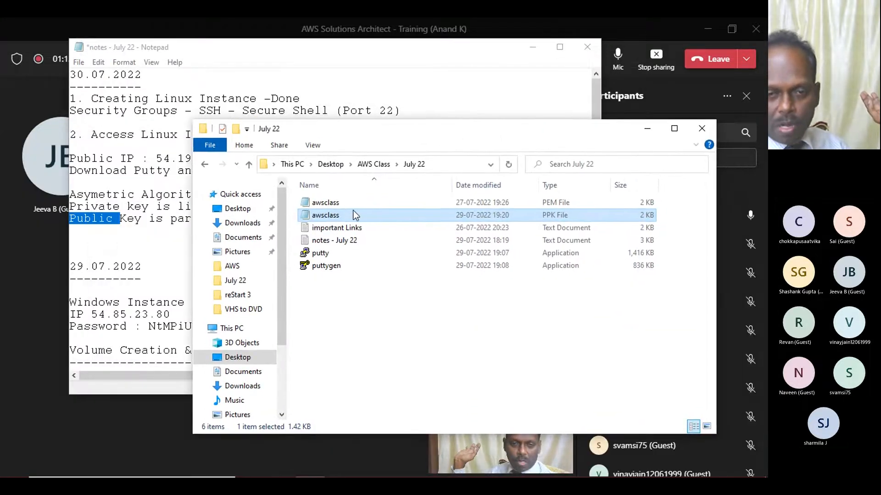
pyautogui.doubleClick(323, 253)
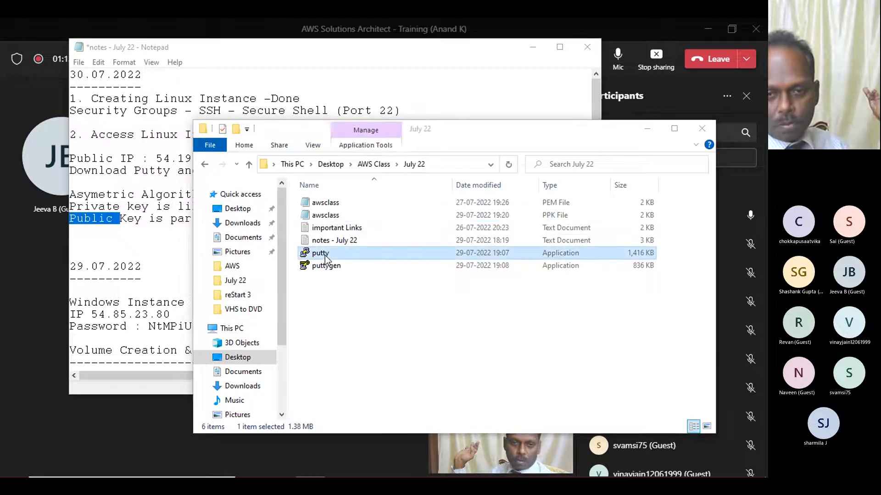
pyautogui.click(423, 266)
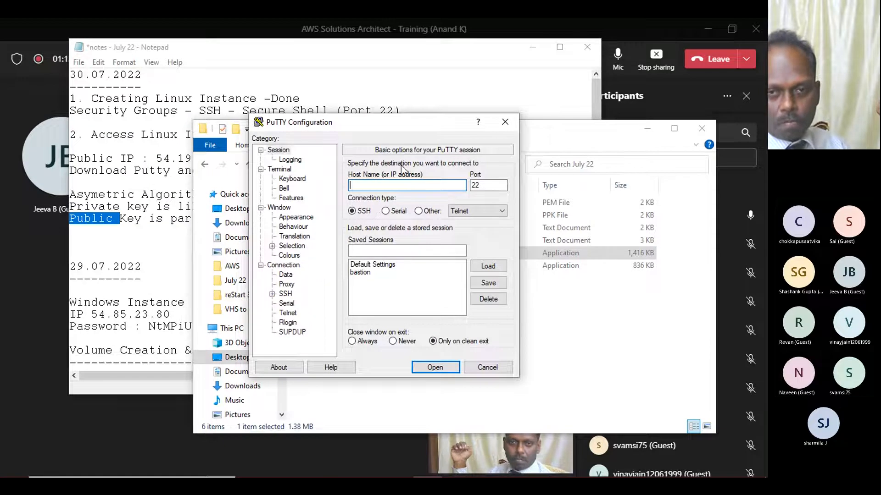
# Step: Copy the Linux instance's public IP 54.196.149.218 from the notes into PuTTY's host name, keeping port 22
pyautogui.click(109, 210)
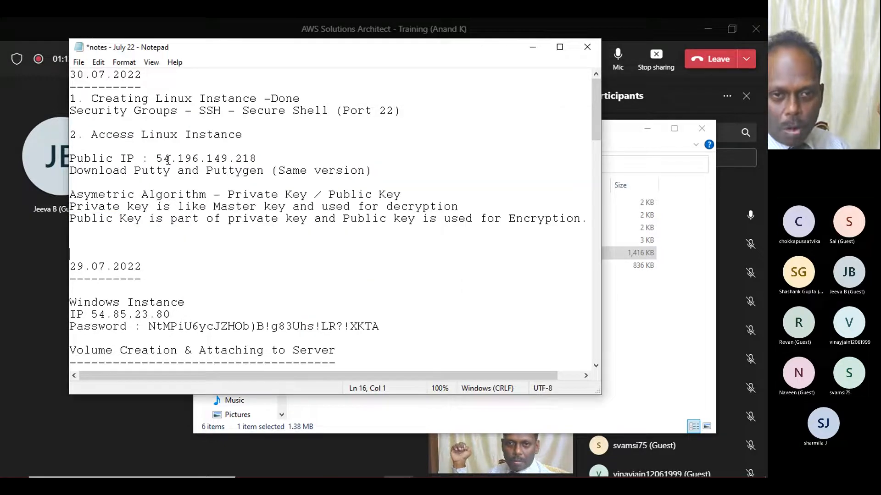
pyautogui.moveTo(155, 158); pyautogui.dragTo(258, 158)
pyautogui.rightClick(242, 161)
pyautogui.click(271, 198)
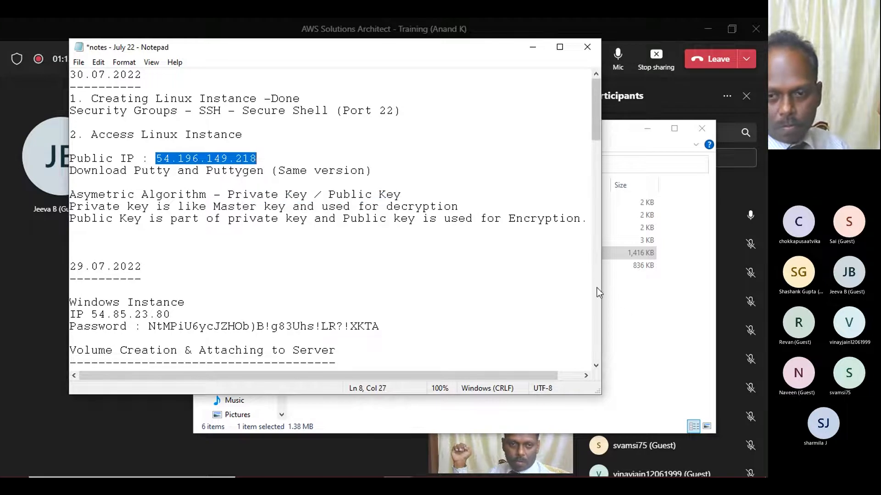
pyautogui.click(628, 315)
pyautogui.moveTo(459, 475)
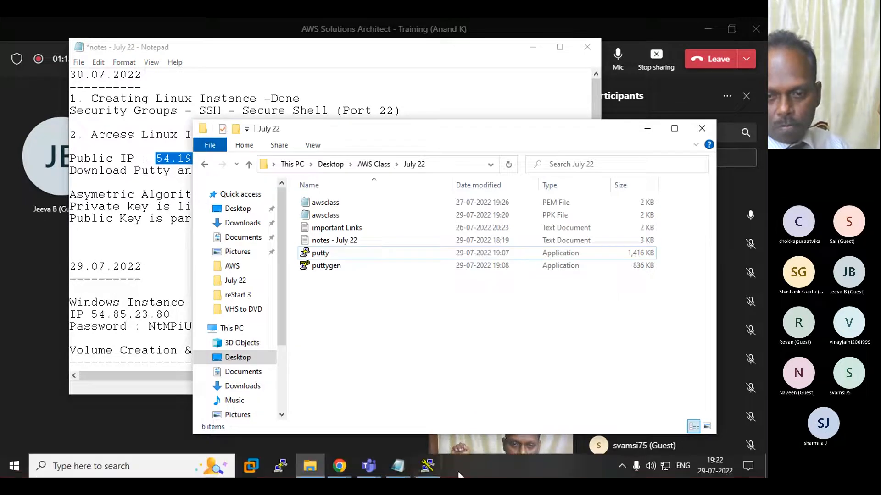
pyautogui.click(428, 466)
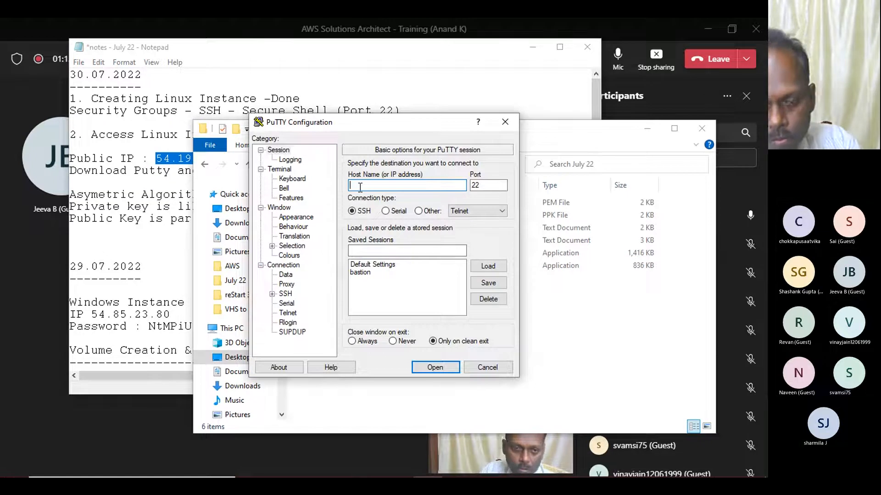
pyautogui.hotkey('ctrl', 'v')
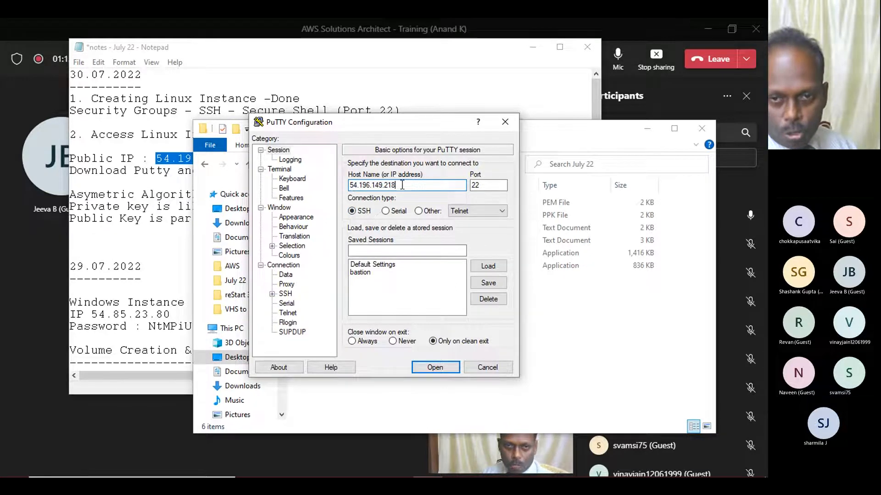
pyautogui.click(477, 184)
pyautogui.click(463, 185)
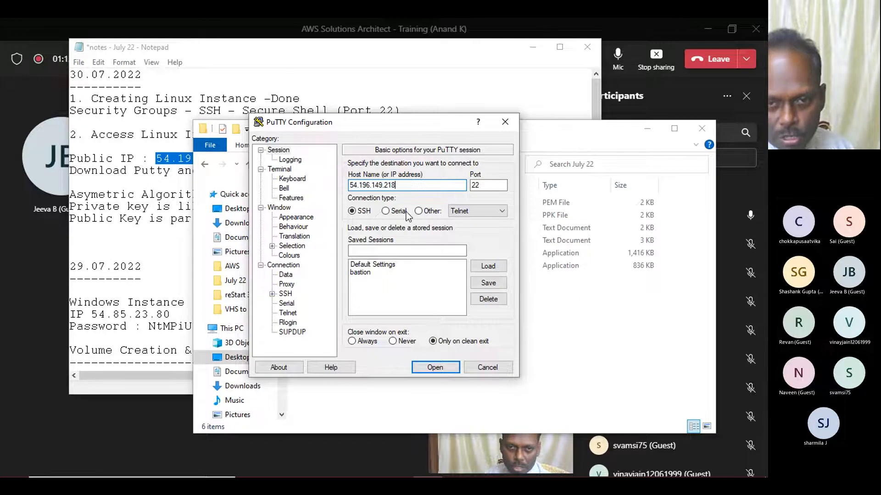
# Step: Set the PuTTY connection's interval between keepalives to 30 seconds
pyautogui.click(285, 266)
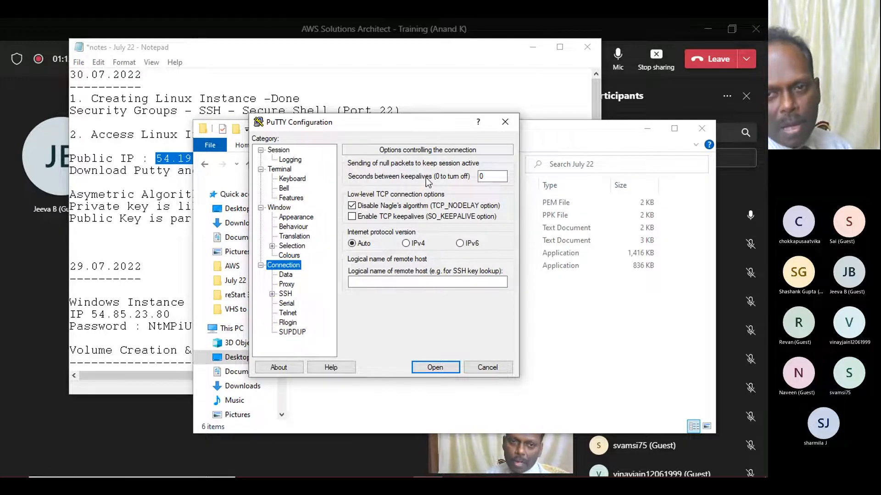
pyautogui.doubleClick(481, 176)
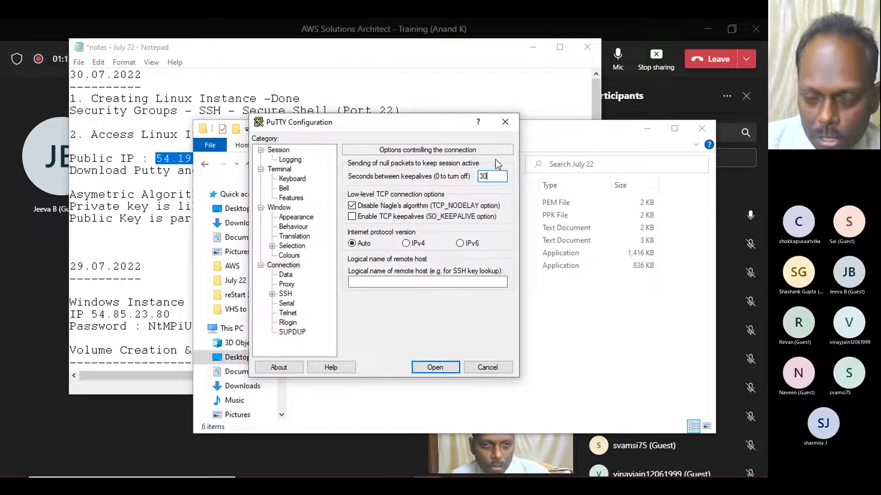
# Step: Review the session's host name and port, and the connection's keepalive setting
pyautogui.click(278, 152)
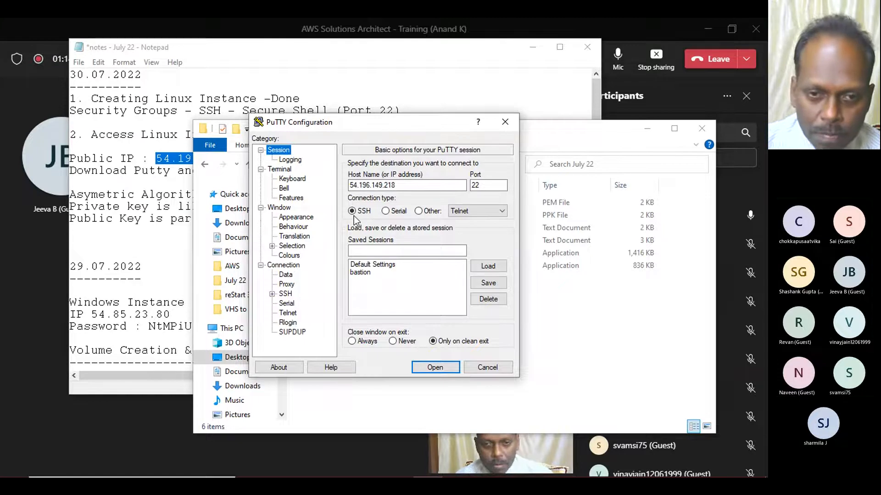
pyautogui.click(292, 267)
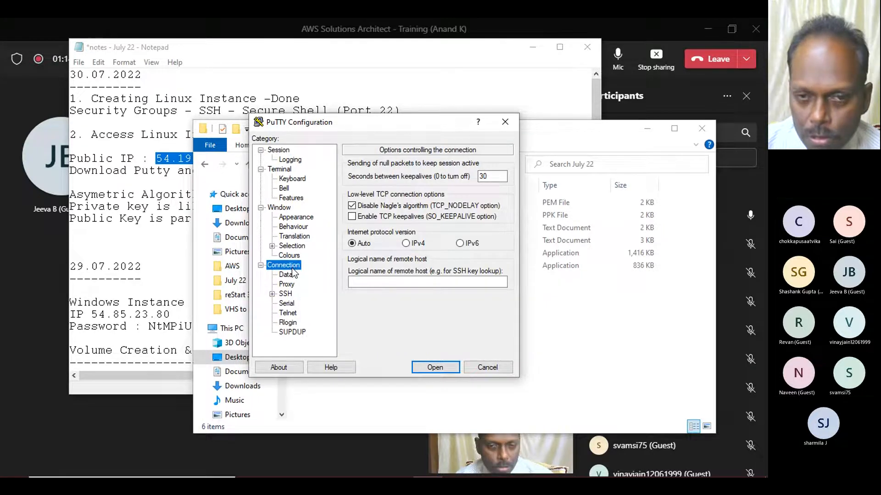
pyautogui.click(489, 176)
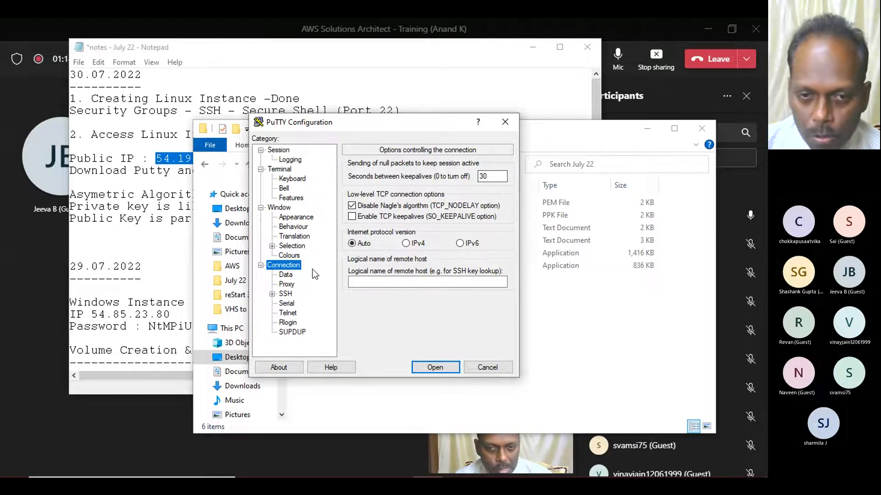
# Step: Set the SSH authentication private key to the awsclass file in Desktop > AWS Class > July 22
pyautogui.click(286, 294)
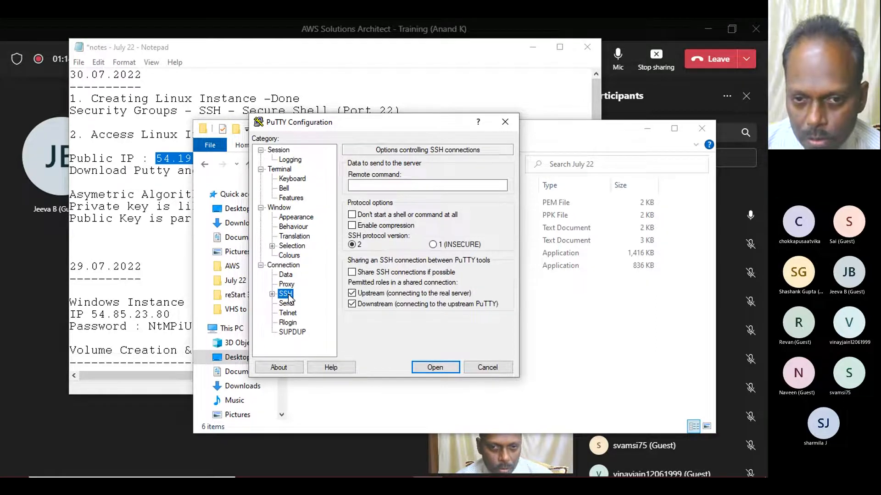
pyautogui.doubleClick(287, 295)
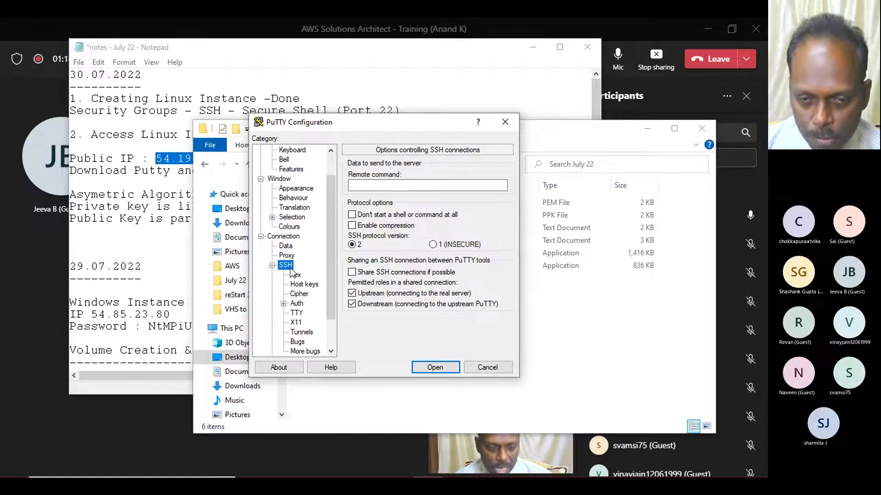
pyautogui.click(297, 304)
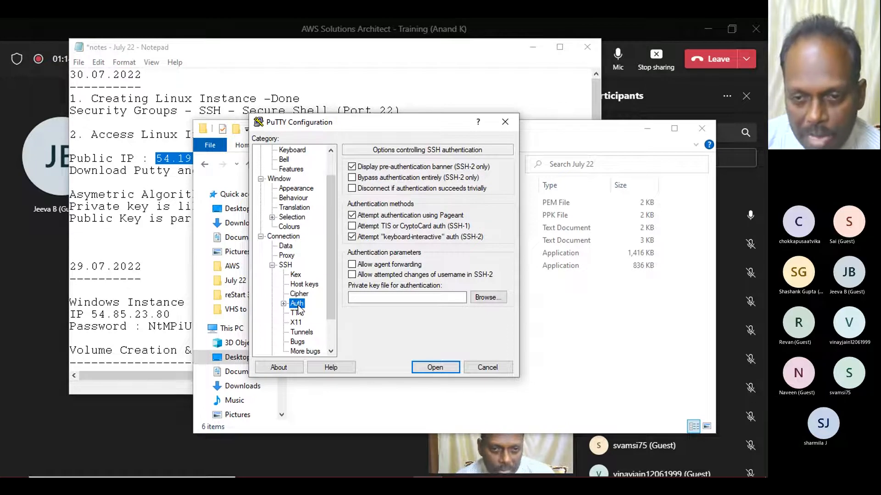
pyautogui.click(476, 299)
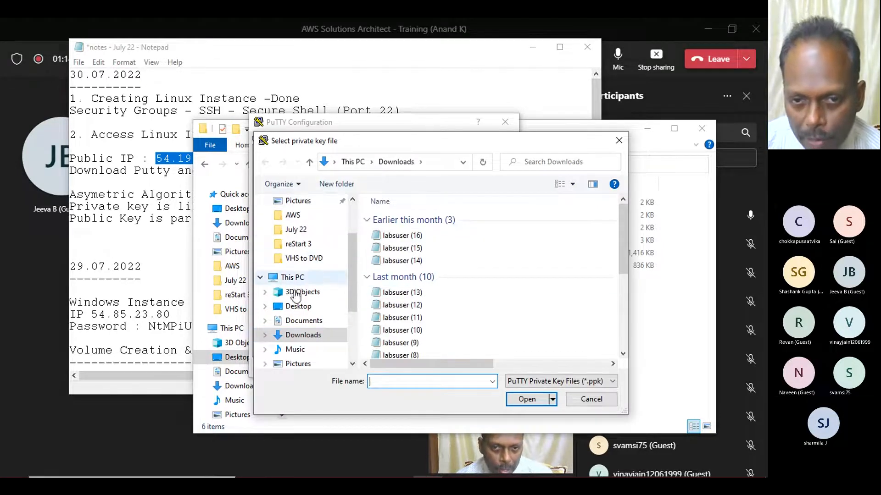
pyautogui.click(297, 306)
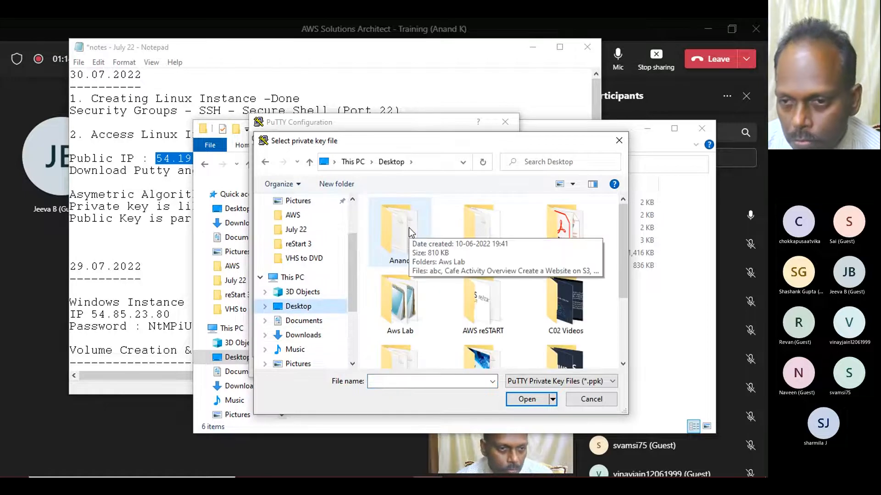
pyautogui.doubleClick(493, 235)
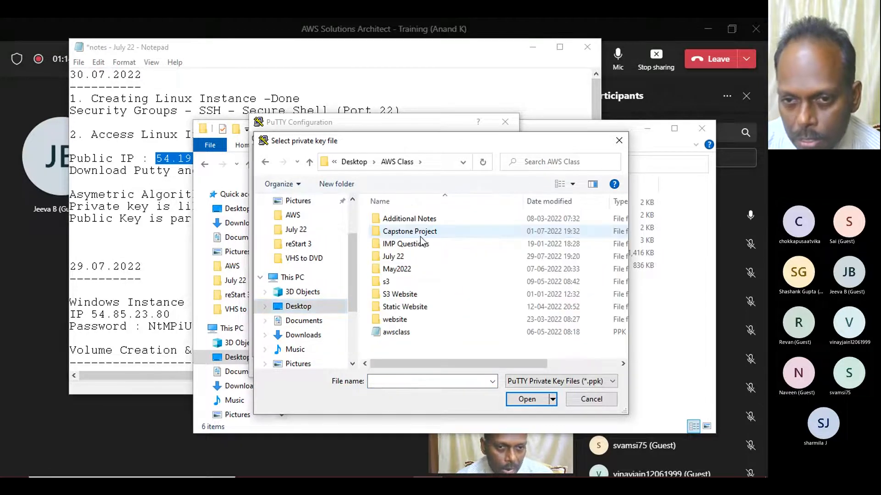
pyautogui.click(398, 258)
pyautogui.doubleClick(398, 258)
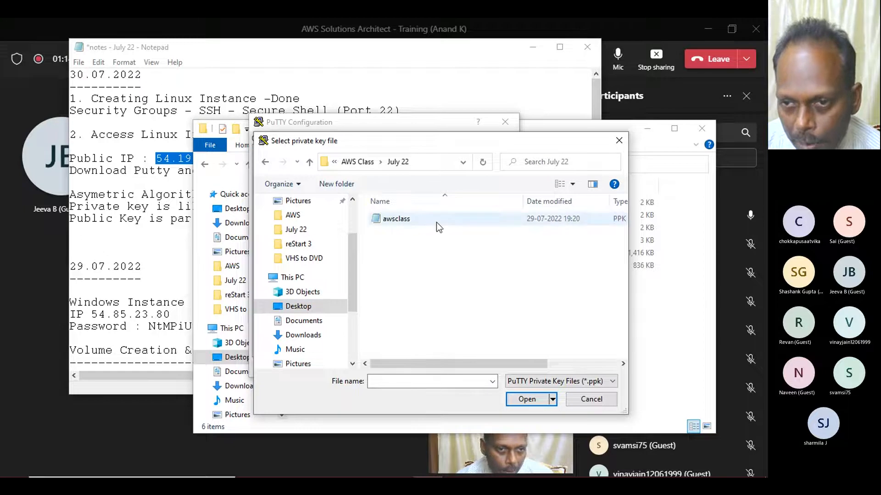
pyautogui.click(398, 220)
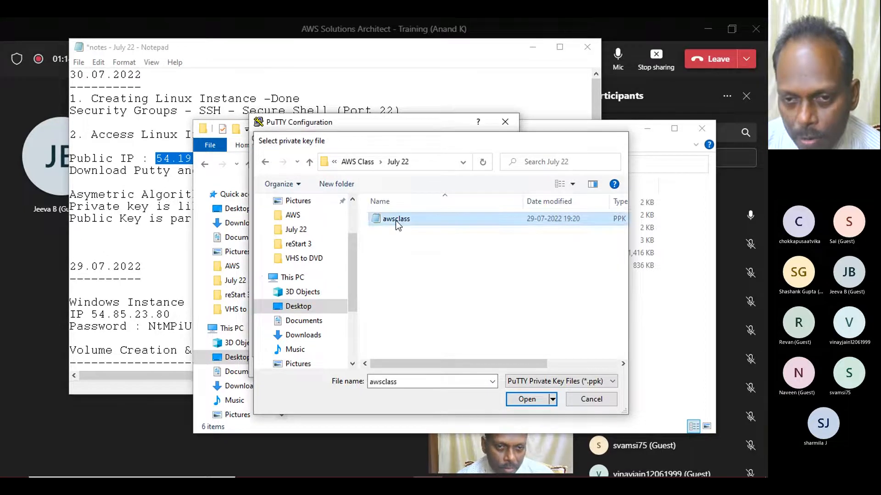
pyautogui.doubleClick(397, 220)
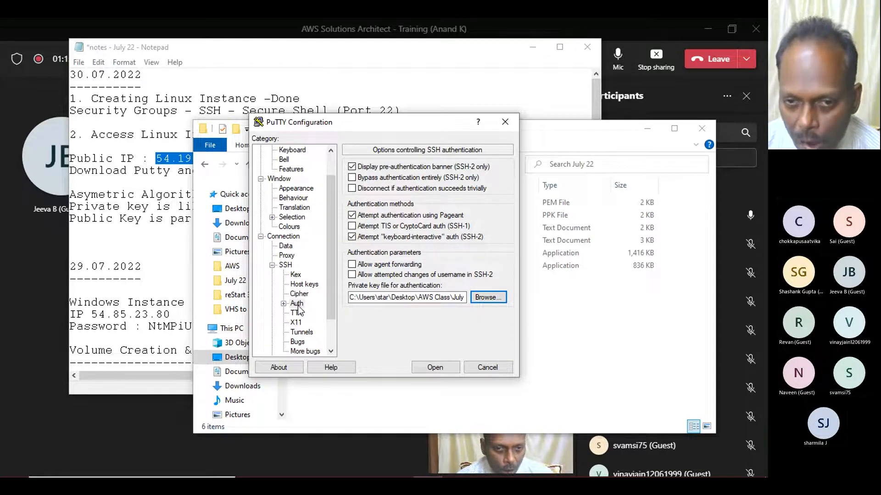
# Step: Open the SSH connection, accept the server's host key, and enter ec2-user at the login prompt without submitting it
pyautogui.click(435, 368)
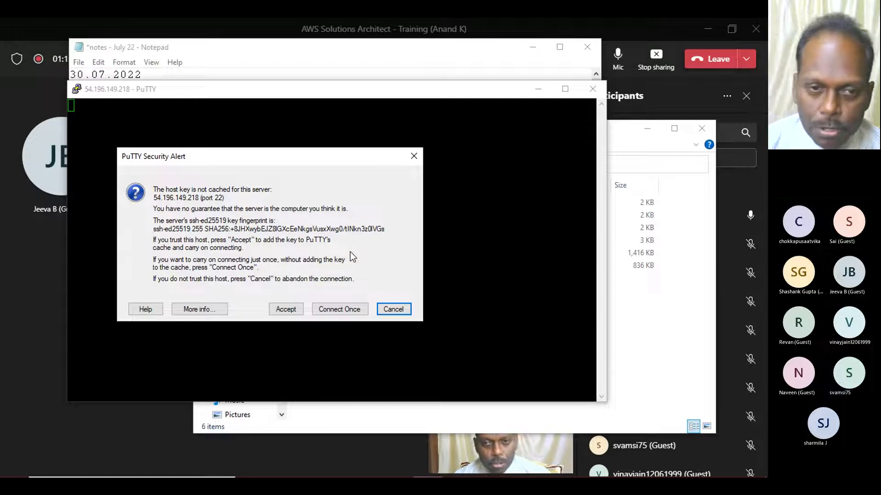
pyautogui.click(288, 310)
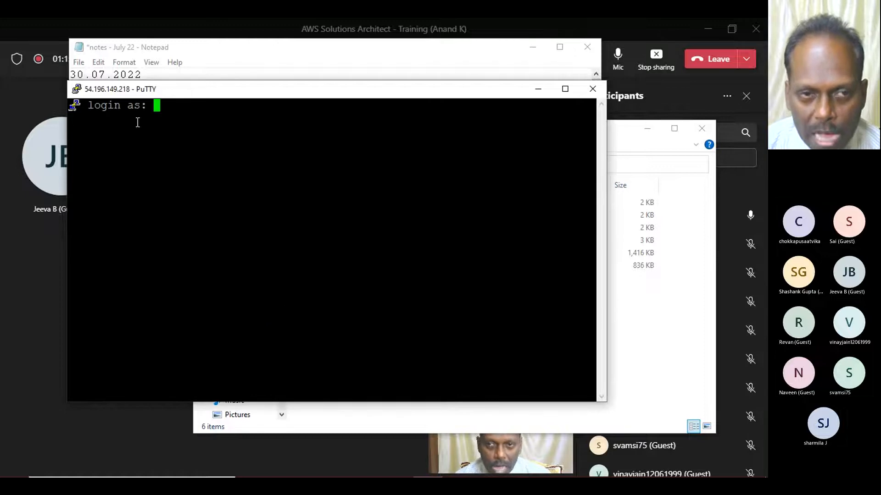
pyautogui.moveTo(187, 95); pyautogui.dragTo(334, 125)
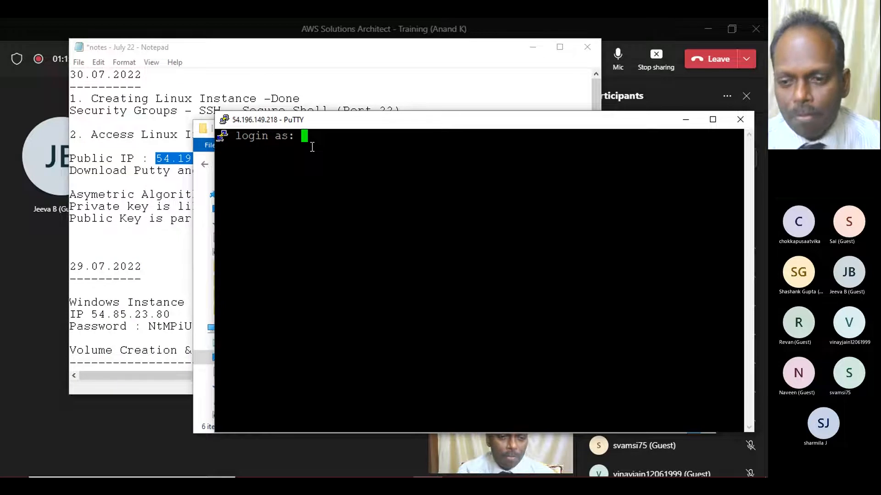
pyautogui.write('ec2')
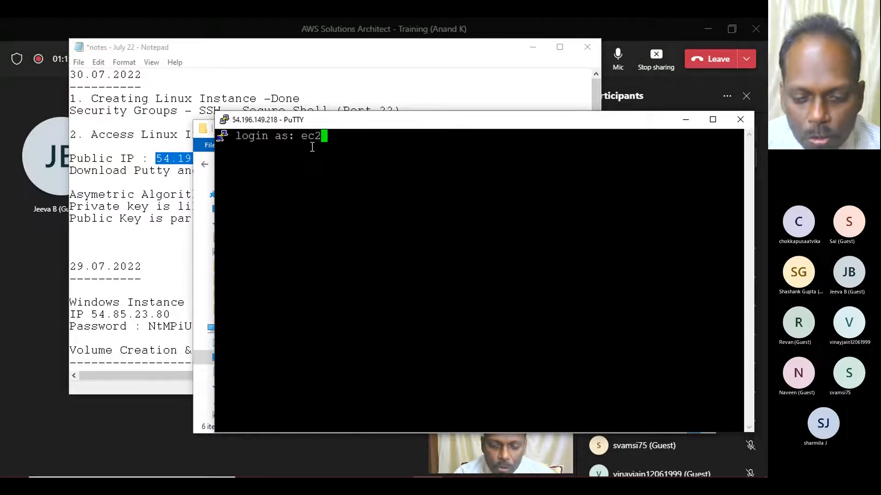
pyautogui.write('-user')
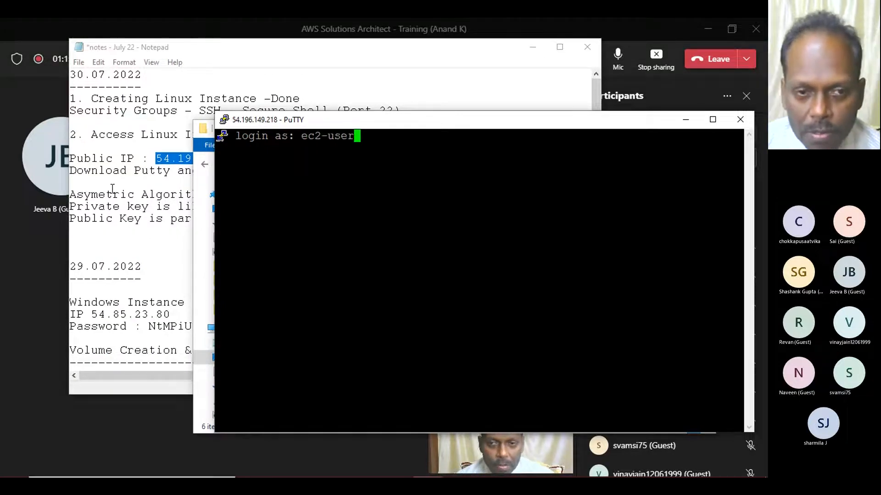
# Step: Switch to the Notepad notes and add the line "Username - ec2-user" below the public key note
pyautogui.click(109, 243)
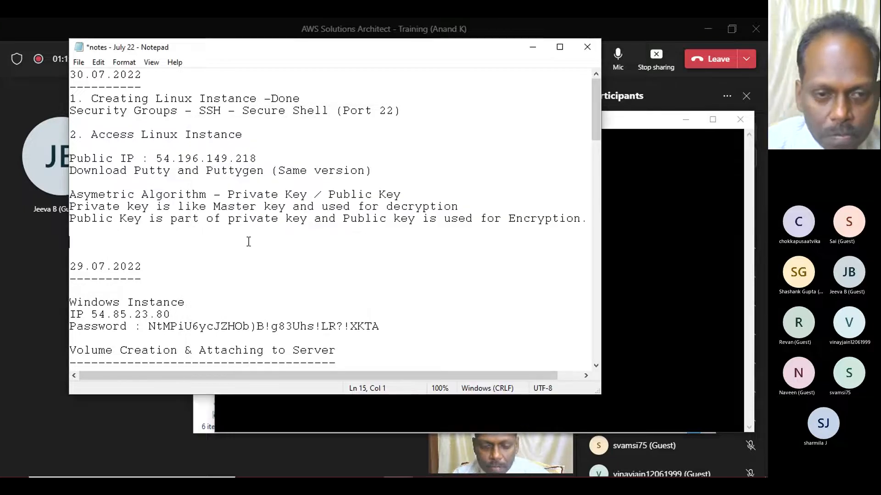
pyautogui.write('Username ')
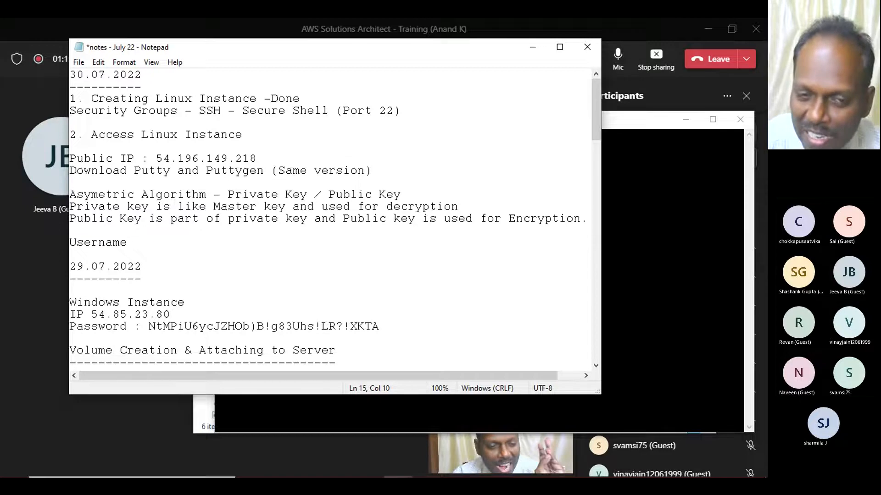
pyautogui.write('- e')
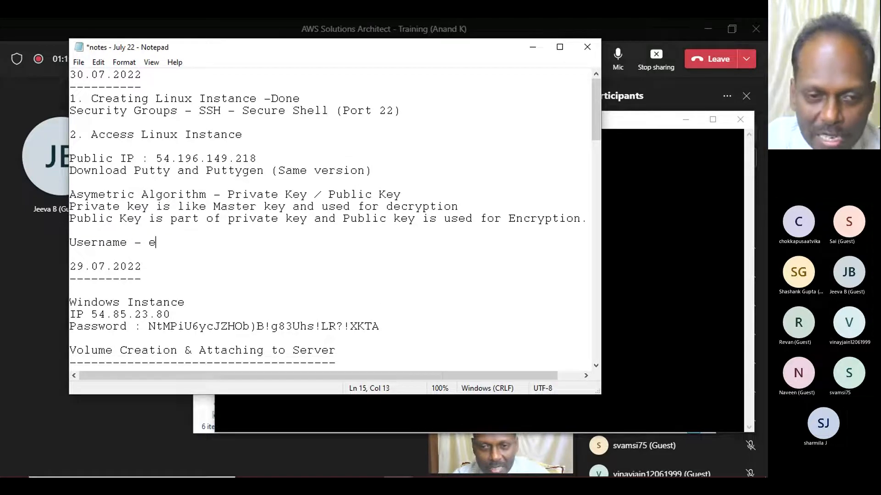
pyautogui.write('c2-user')
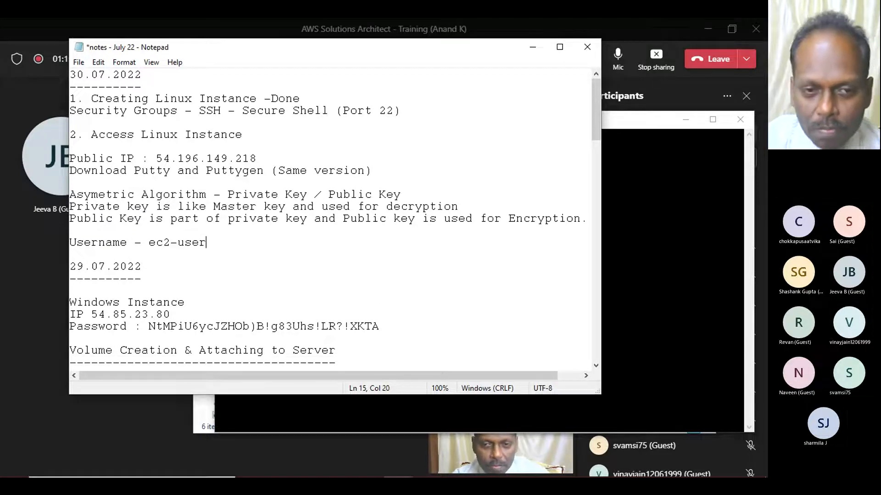
pyautogui.press('Return')
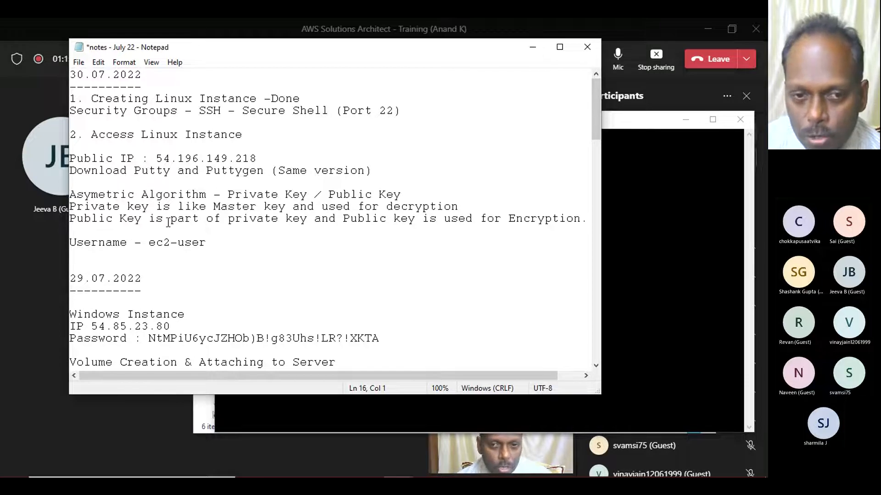
# Step: Return to the PuTTY terminal, submit the ec2-user login, and add two blank prompt lines
pyautogui.click(633, 126)
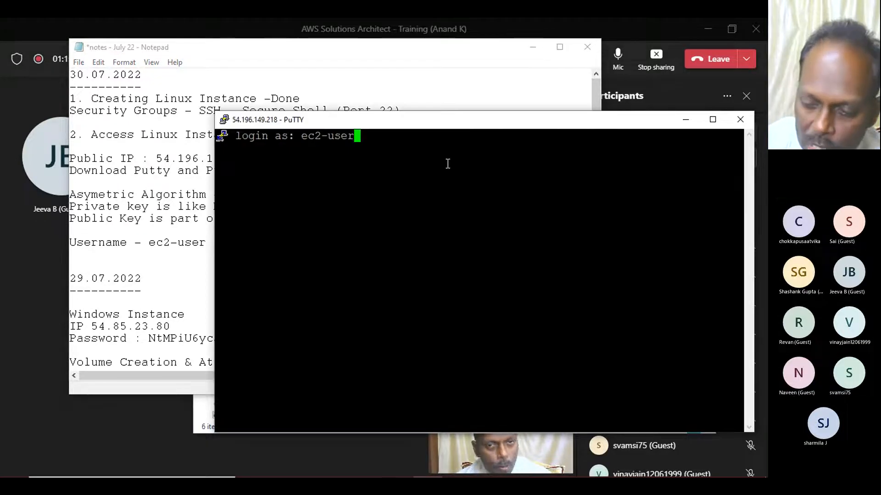
pyautogui.press('Return')
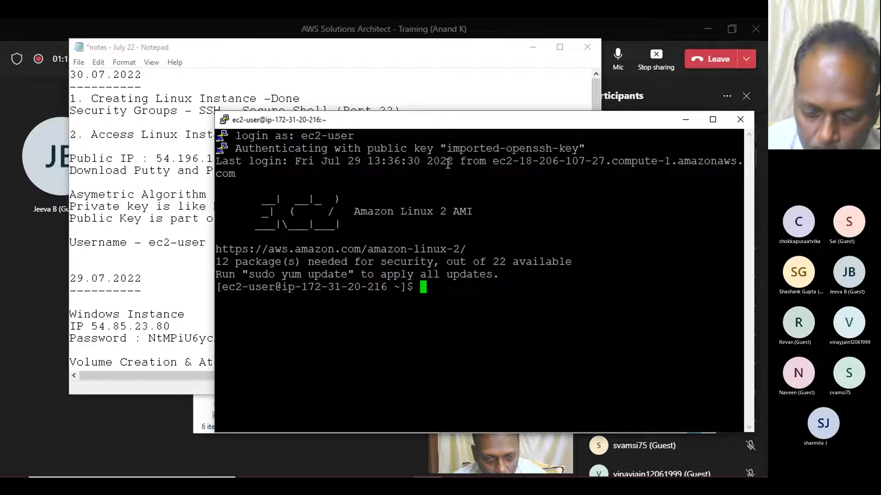
pyautogui.press('Return')
pyautogui.press('Return')
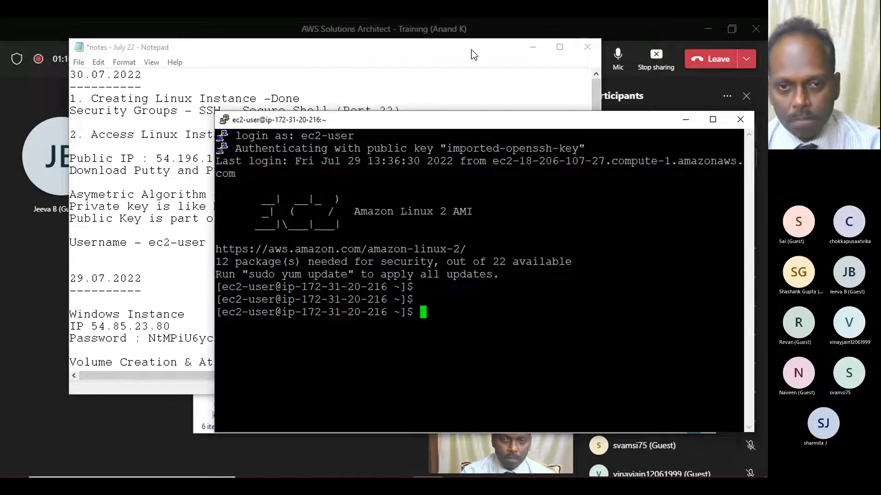
# Step: Switch to the Chrome window showing Google Drive and close its WhatsApp tab, confirming that the site is left
pyautogui.hotkey('alt', 'Tab')
pyautogui.hotkey('alt', 'Tab')
pyautogui.hotkey('alt', 'Tab')
pyautogui.hotkey('alt', 'Tab')
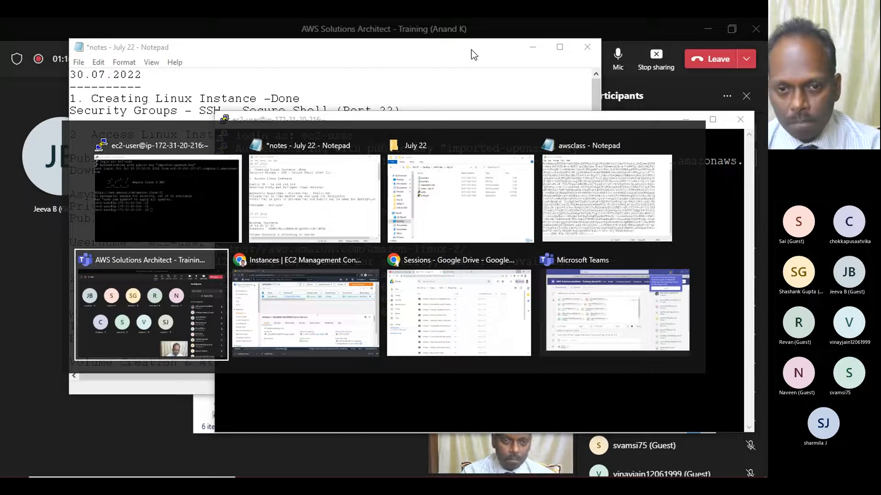
pyautogui.hotkey('alt', 'Tab')
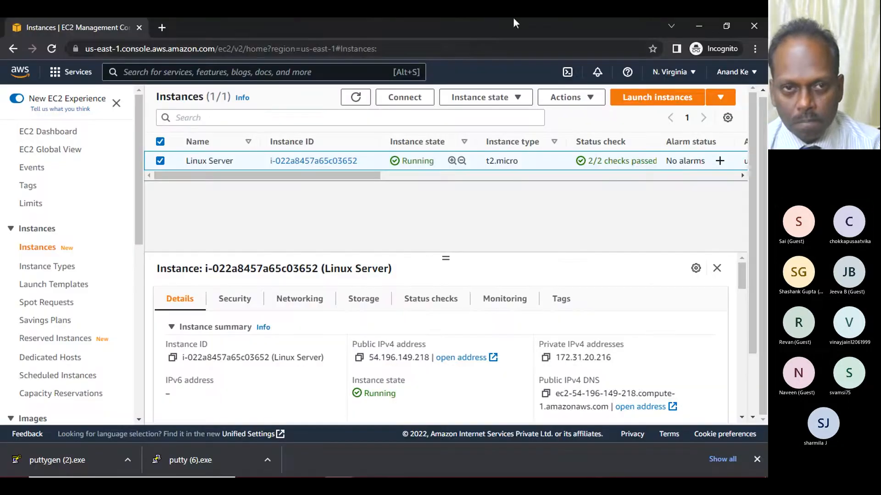
pyautogui.hotkey('alt', 'Tab')
pyautogui.hotkey('alt', 'Tab')
pyautogui.hotkey('alt', 'Tab')
pyautogui.hotkey('alt', 'Tab')
pyautogui.hotkey('alt', 'Tab')
pyautogui.hotkey('alt', 'Tab')
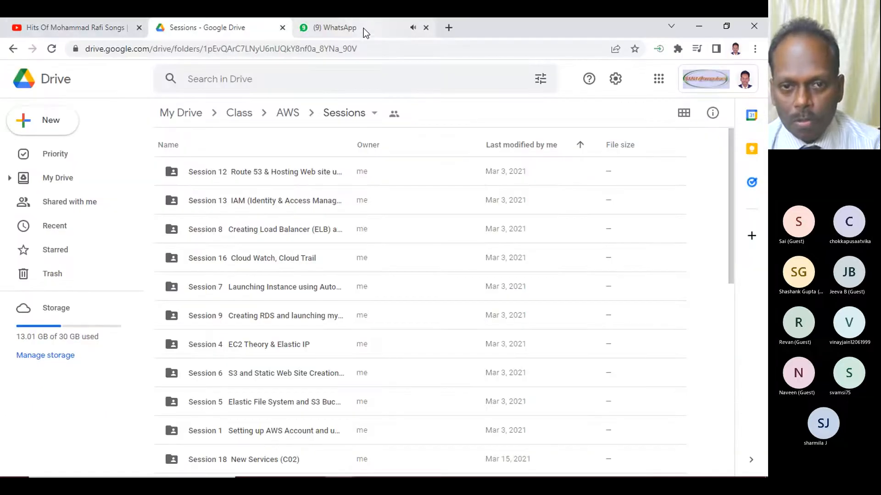
pyautogui.click(364, 28)
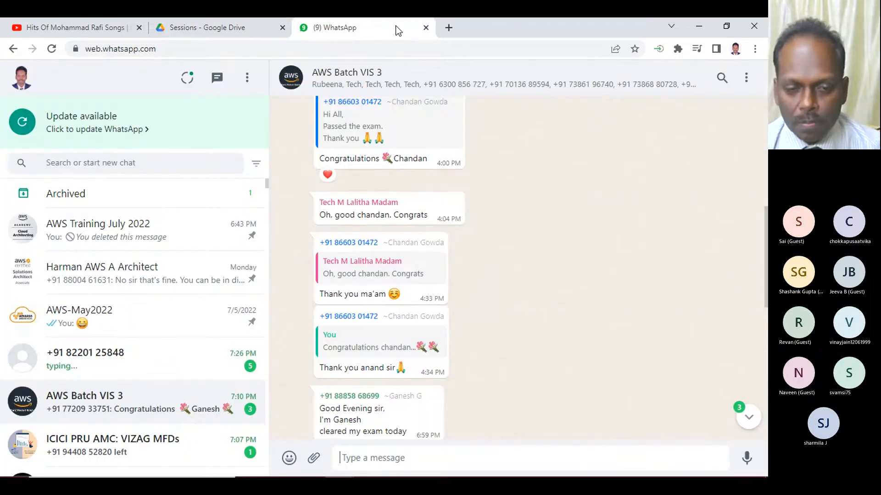
pyautogui.click(426, 28)
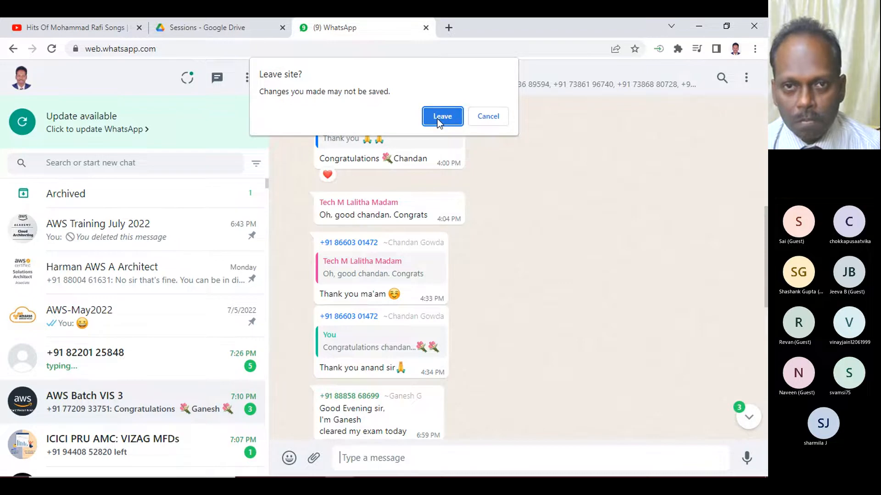
pyautogui.click(438, 121)
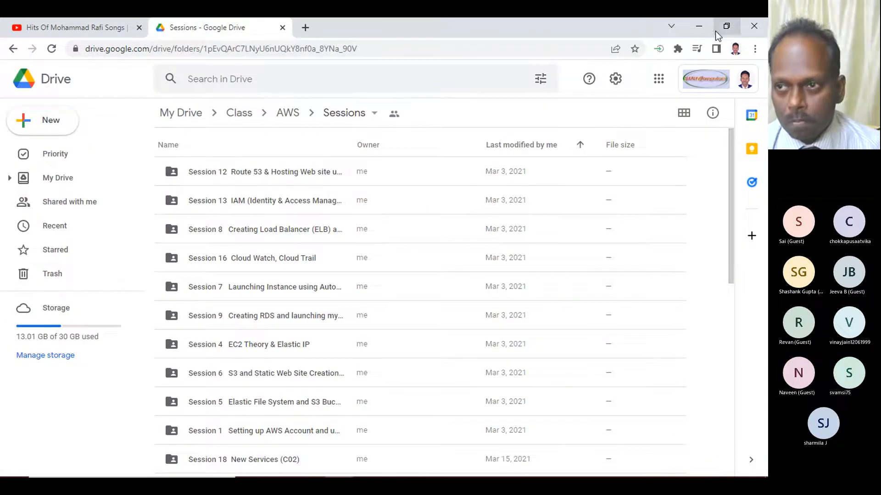
# Step: Minimise the Google Drive and EC2 console windows and place the PuTTY terminal over the Teams meeting window
pyautogui.click(703, 26)
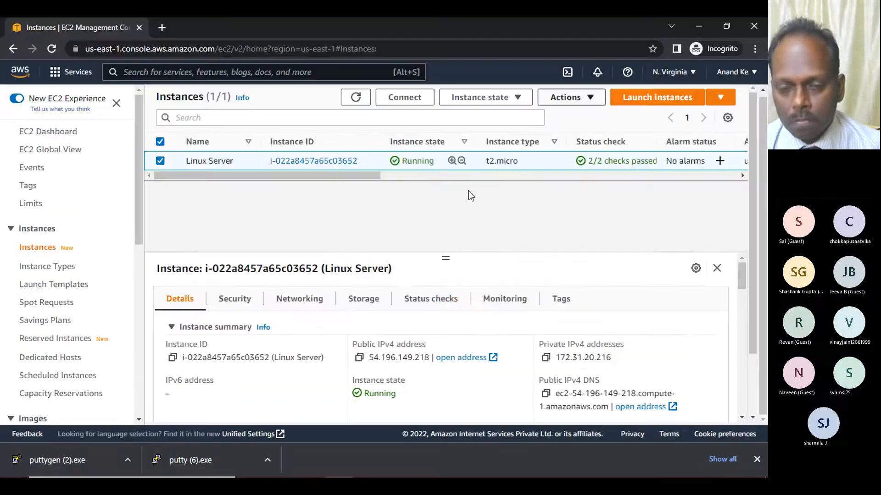
pyautogui.click(696, 27)
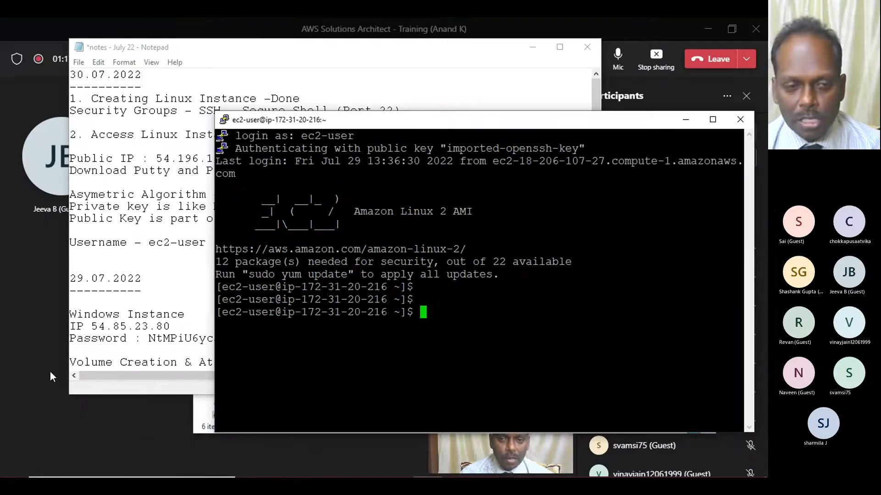
pyautogui.click(139, 309)
pyautogui.click(526, 37)
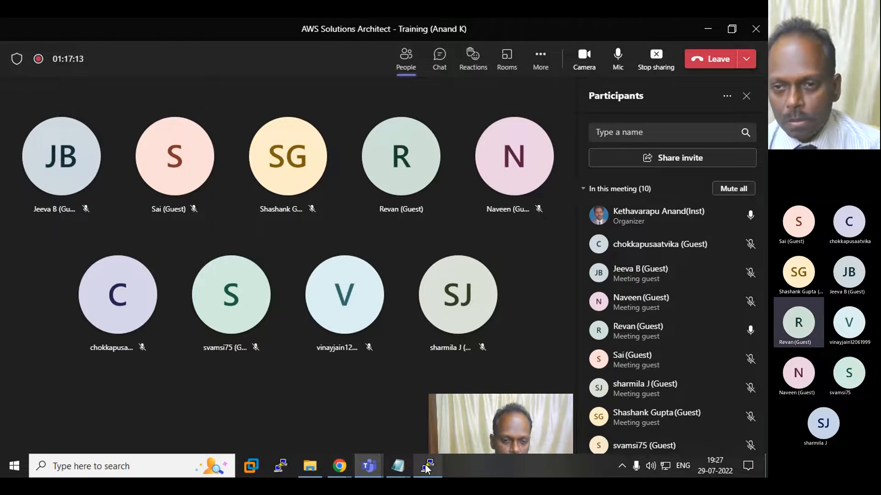
pyautogui.click(425, 464)
pyautogui.moveTo(350, 116); pyautogui.dragTo(453, 205)
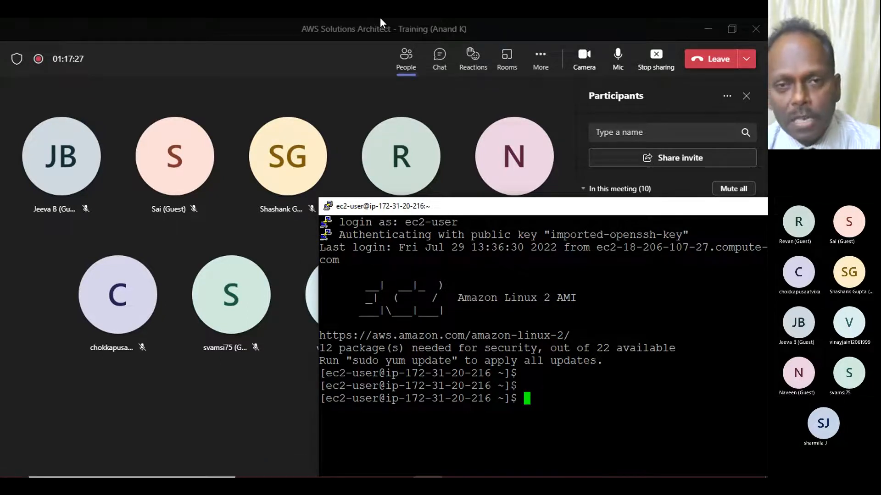
# Step: Switch to the incognito Chrome window with the EC2 console and open google.co.in in a new tab
pyautogui.hotkey('alt', 'Tab')
pyautogui.hotkey('alt', 'Tab')
pyautogui.hotkey('alt', 'Tab')
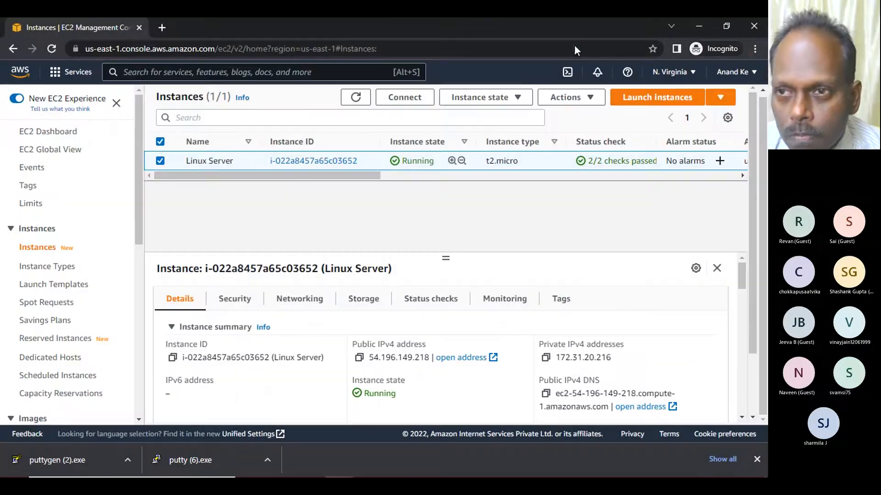
pyautogui.click(158, 23)
pyautogui.write('gogol')
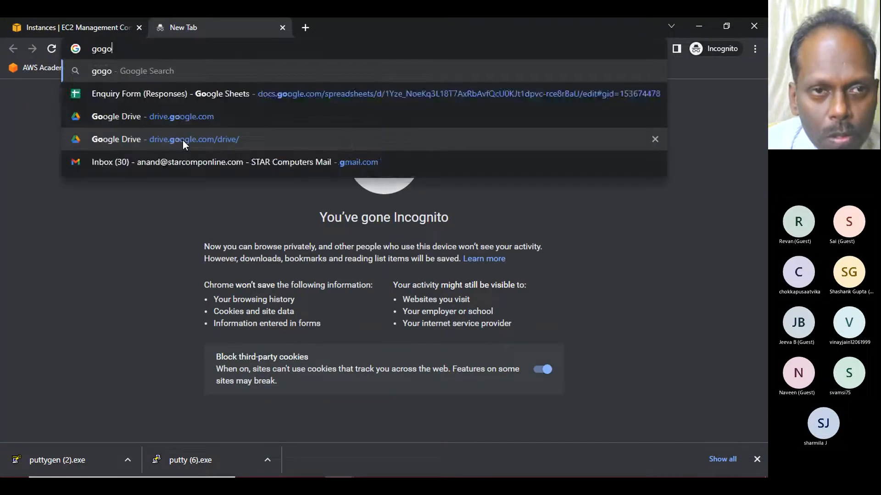
pyautogui.press('BackSpace')
pyautogui.press('BackSpace')
pyautogui.press('BackSpace')
pyautogui.write('gl')
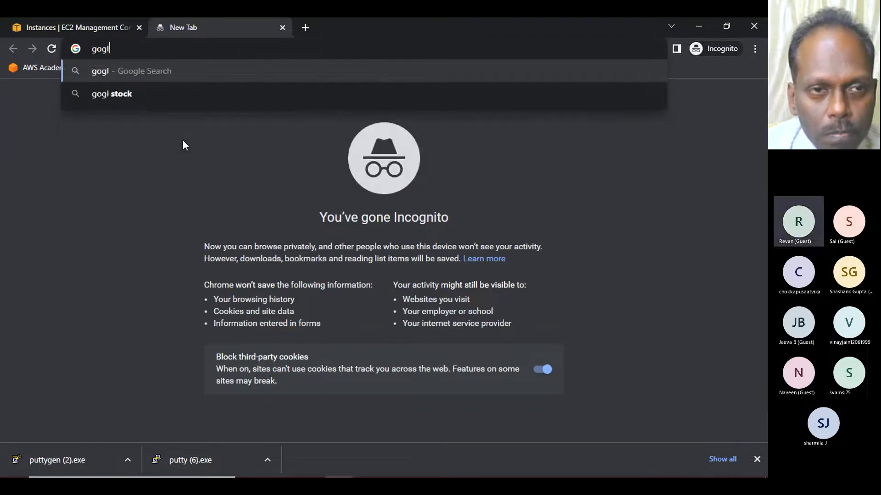
pyautogui.press('BackSpace')
pyautogui.press('BackSpace')
pyautogui.write('ogle.co.in')
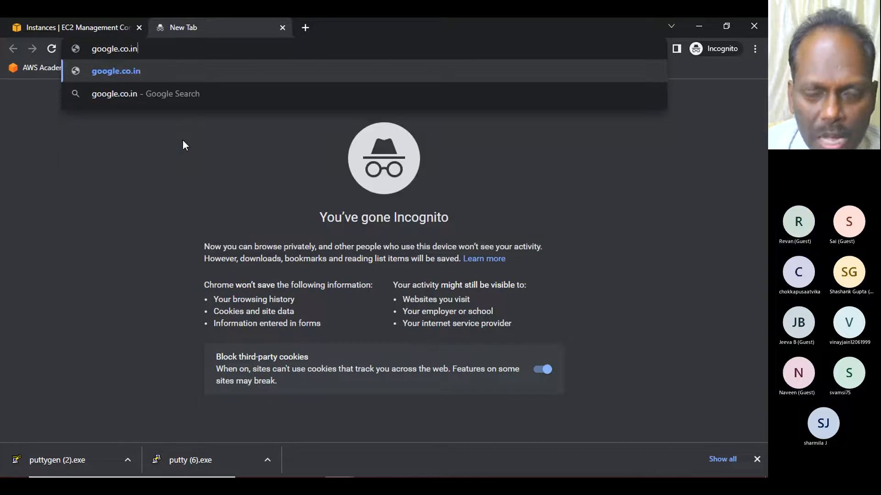
pyautogui.press('Return')
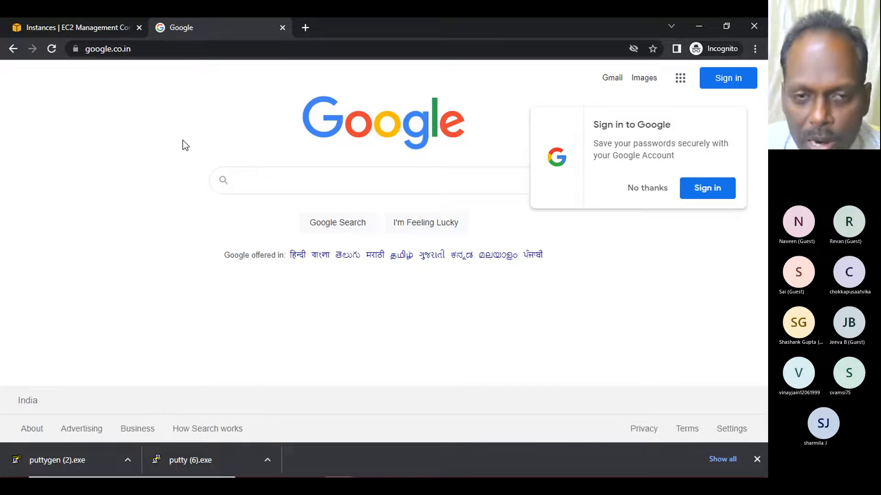
# Step: Search Google for the suggested query "mac connect to ec2 instance"
pyautogui.write('mac')
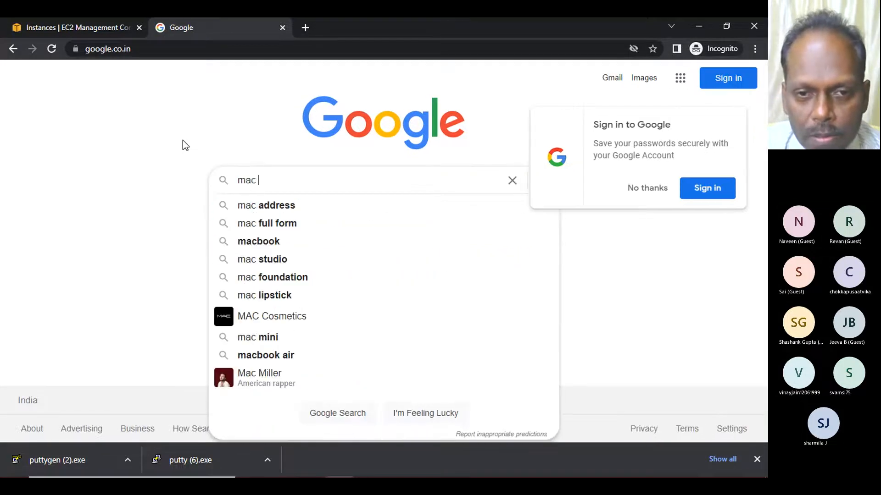
pyautogui.write(' how')
pyautogui.press('BackSpace')
pyautogui.write('how to')
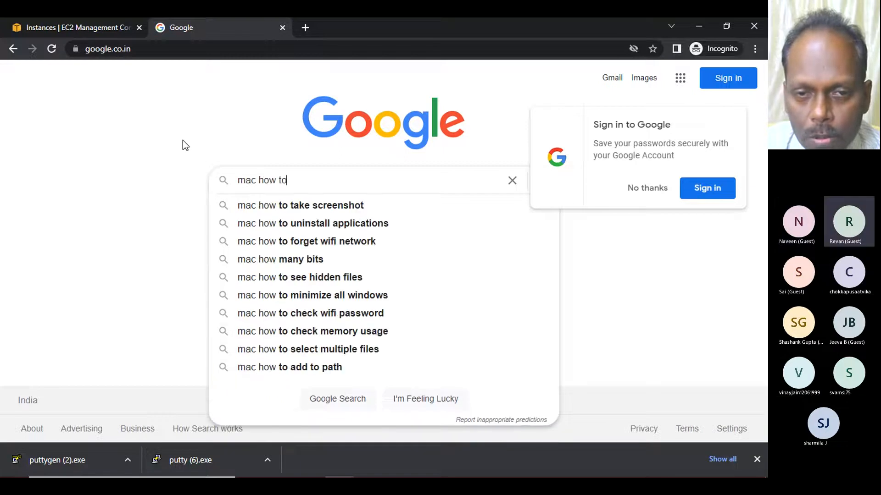
pyautogui.write(' connect ec2')
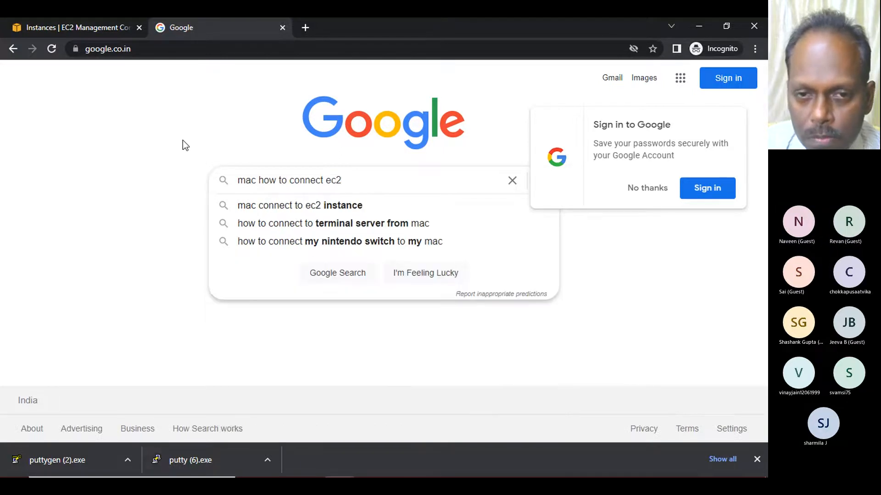
pyautogui.press('Down')
pyautogui.press('Return')
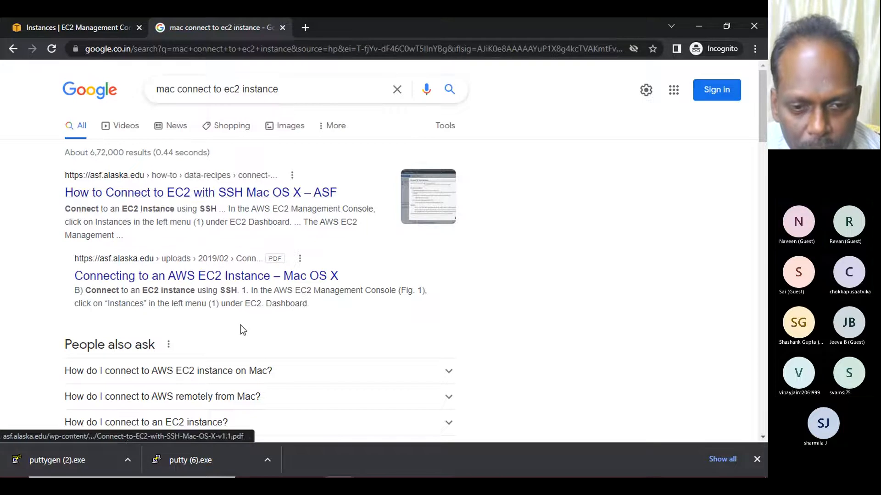
# Step: Expand the question "How do I connect to AWS EC2 instance on Mac?" and highlight the Connect instruction in its answer
pyautogui.click(264, 370)
pyautogui.scroll(-2, 337, 348)
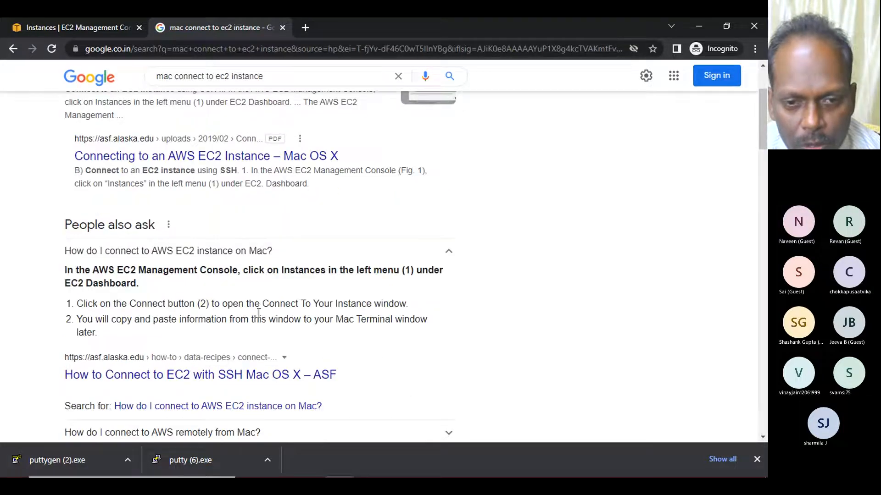
pyautogui.moveTo(136, 304); pyautogui.dragTo(386, 305)
pyautogui.scroll(-1, 295, 318)
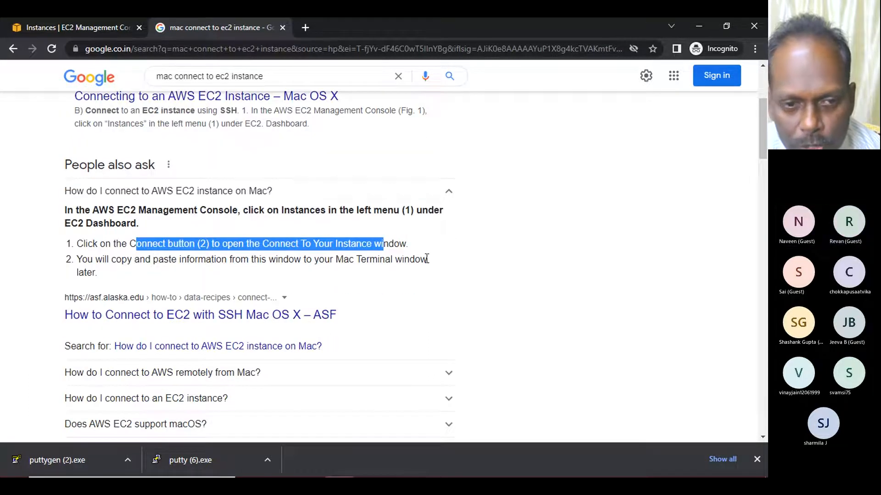
pyautogui.scroll(-1, 253, 299)
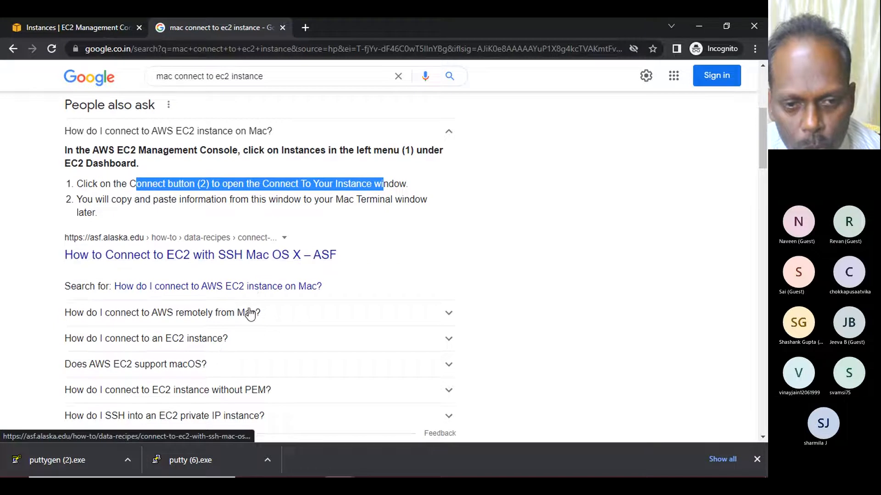
# Step: Expand the answers to "How do I connect to AWS remotely from Mac?" and "How do I connect to an EC2 instance?"
pyautogui.click(251, 310)
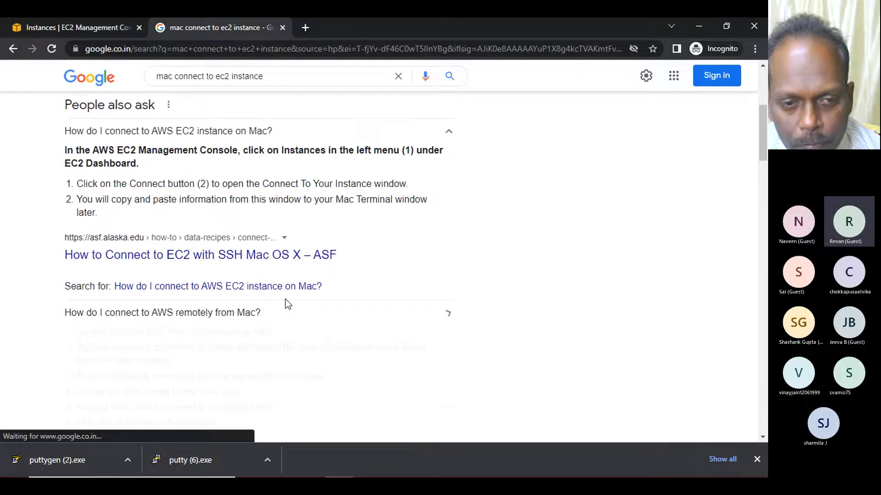
pyautogui.scroll(-2, 286, 304)
pyautogui.scroll(-2, 285, 301)
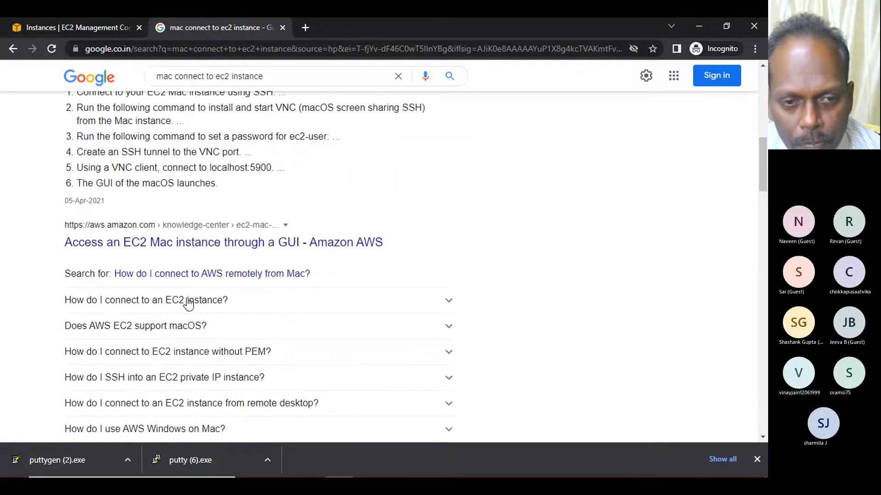
pyautogui.click(183, 299)
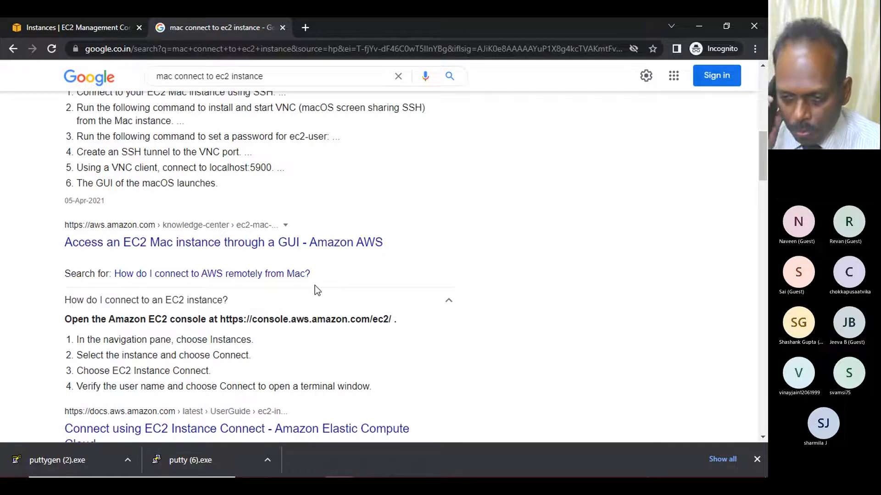
# Step: Switch to the Teams meeting window, mute the microphone, and unmute it again
pyautogui.moveTo(137, 458)
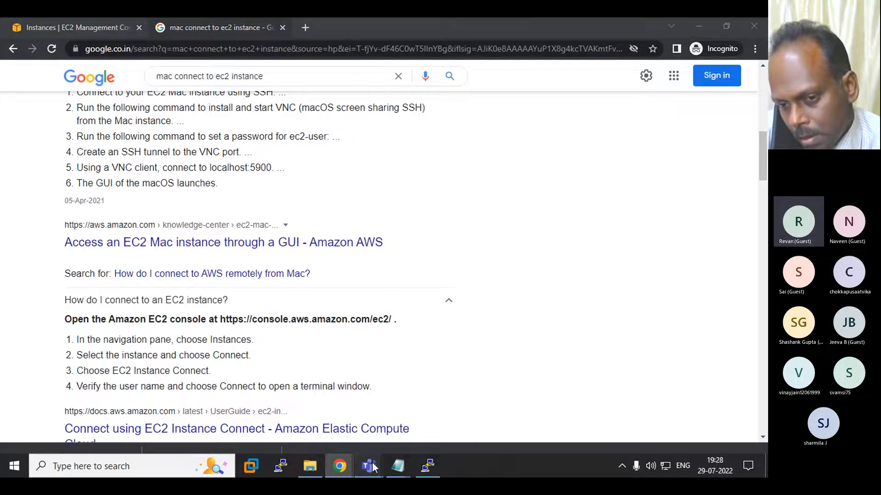
pyautogui.click(460, 399)
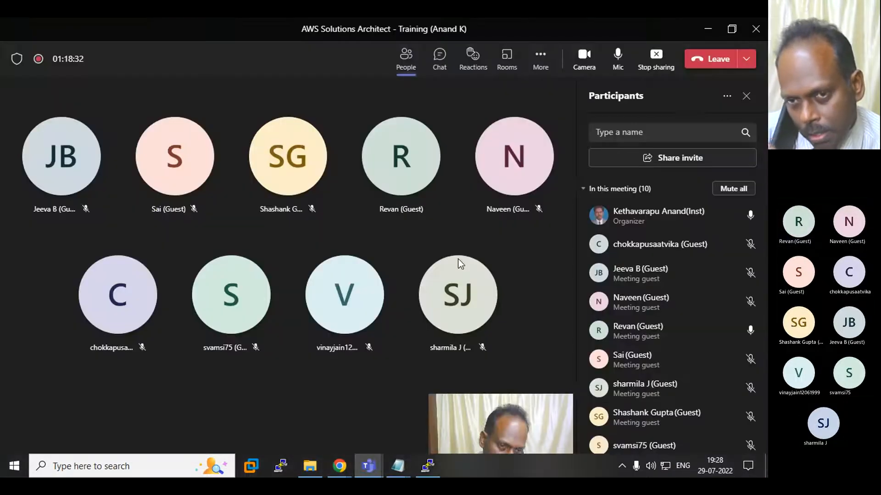
pyautogui.click(619, 60)
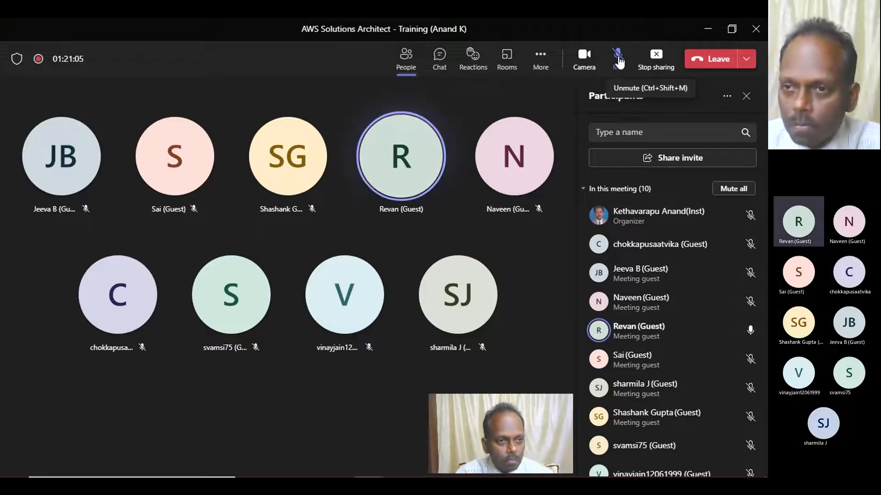
pyautogui.click(617, 56)
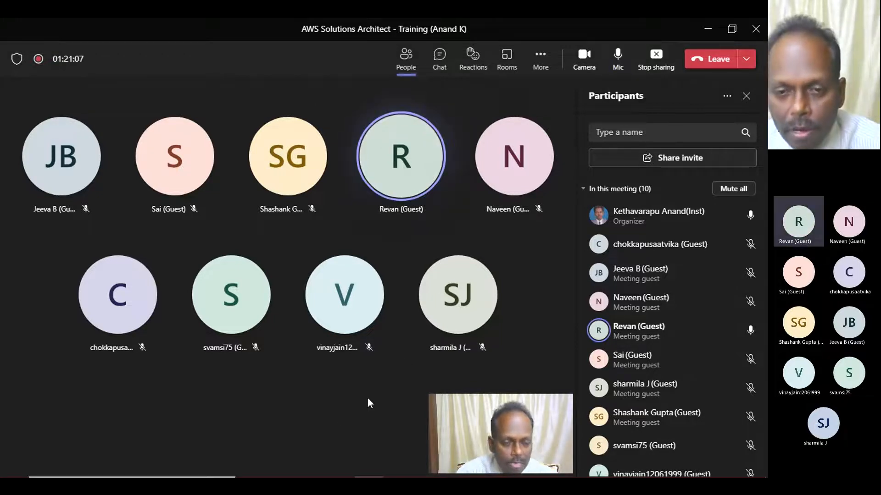
# Step: Return from the Teams meeting to the Chrome window showing the Google results for connecting a Mac to EC2
pyautogui.hotkey('alt', 'Tab')
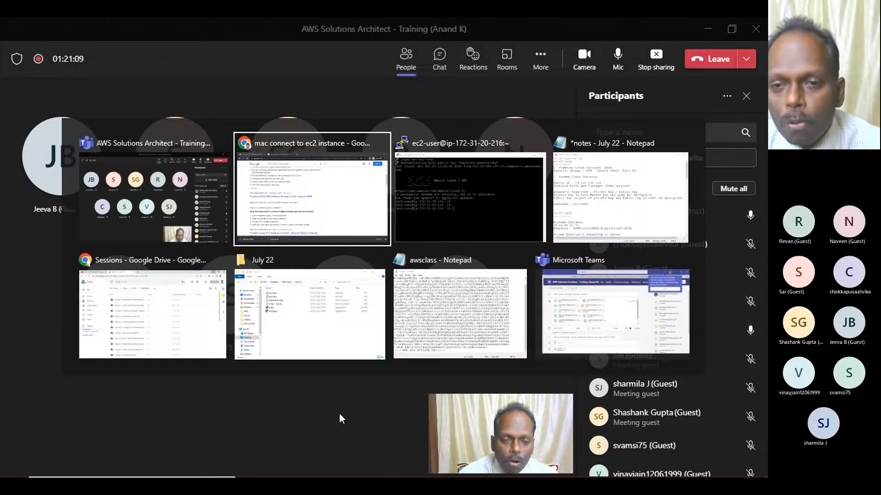
pyautogui.hotkey('alt', 'Tab')
pyautogui.hotkey('alt', 'Tab')
pyautogui.hotkey('alt', 'Tab')
pyautogui.hotkey('alt', 'Tab')
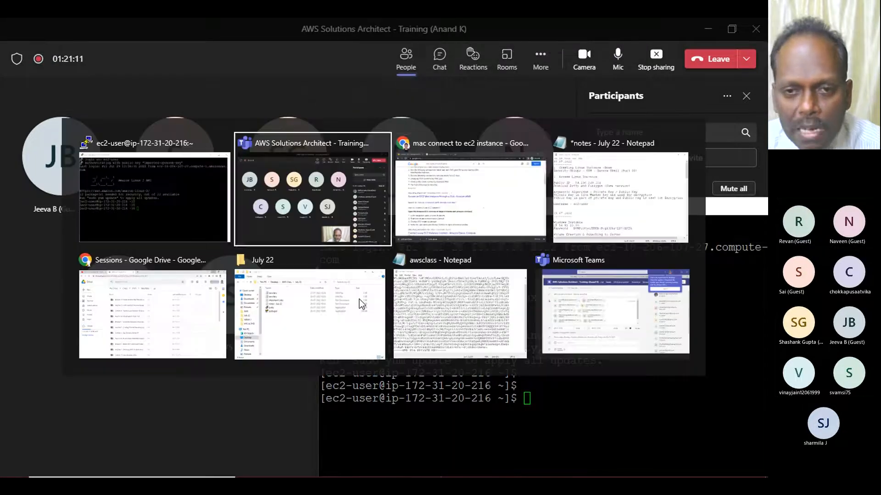
pyautogui.hotkey('alt', 'Tab')
pyautogui.hotkey('alt', 'Tab')
pyautogui.hotkey('alt', 'Tab')
pyautogui.hotkey('alt', 'Tab')
pyautogui.hotkey('alt', 'Tab')
pyautogui.hotkey('alt', 'Tab')
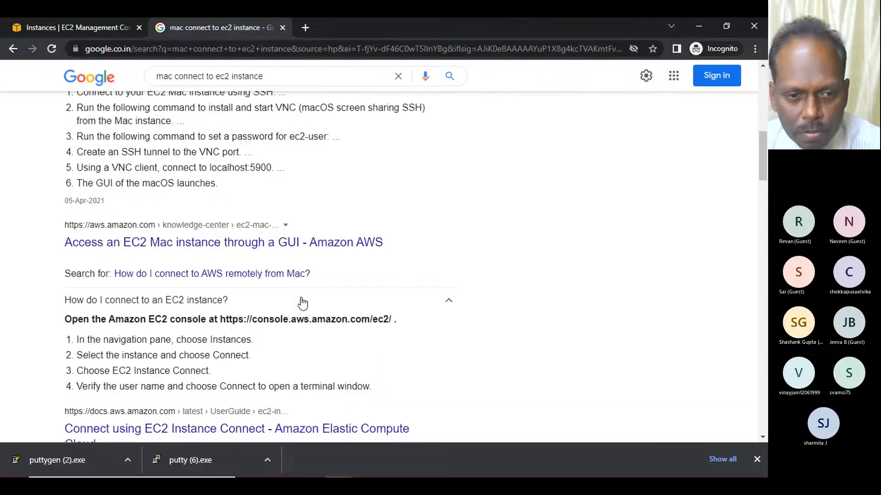
# Step: Examine the related questions, expanded answers and top results for instructions on connecting to EC2 from a Mac
pyautogui.scroll(-3, 302, 302)
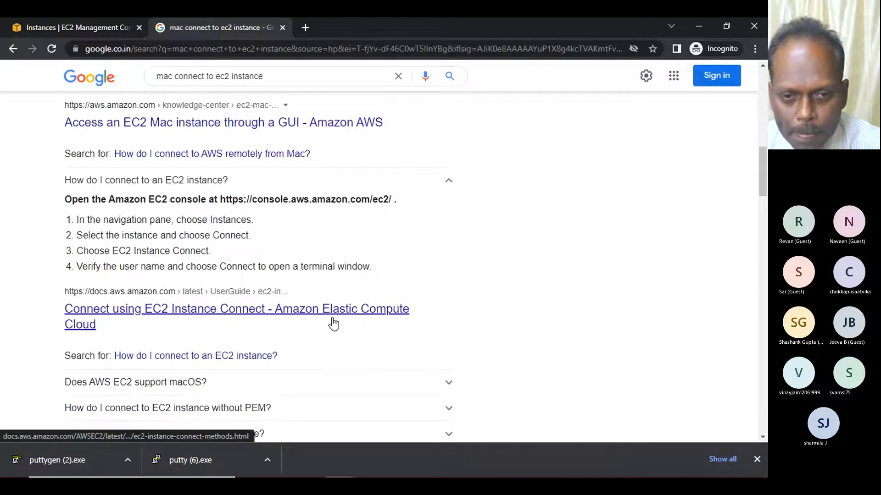
pyautogui.scroll(-1, 344, 315)
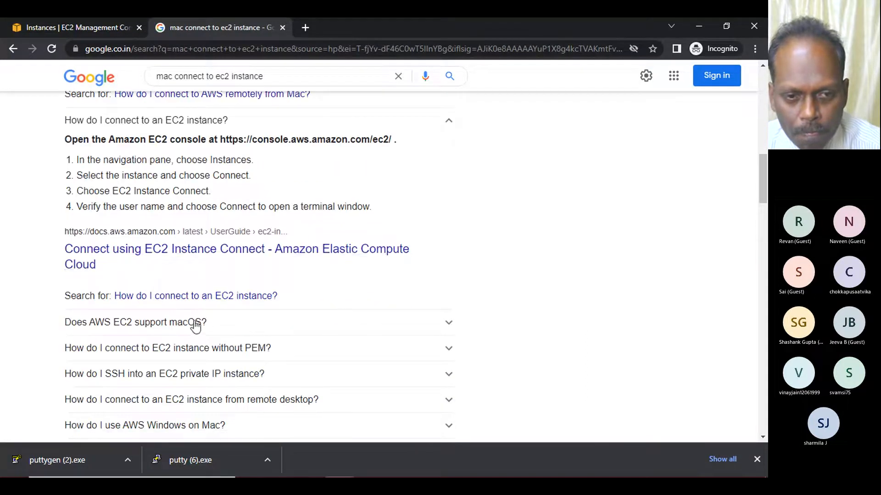
pyautogui.scroll(-1, 286, 341)
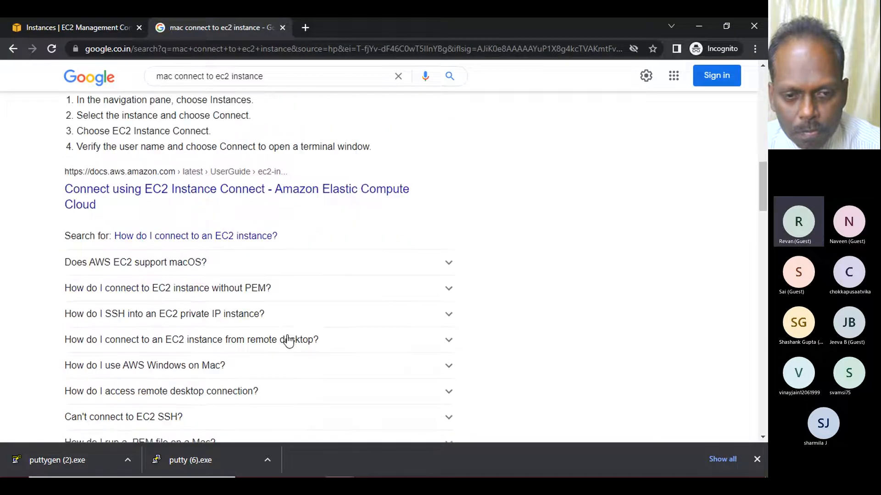
pyautogui.scroll(-1, 256, 352)
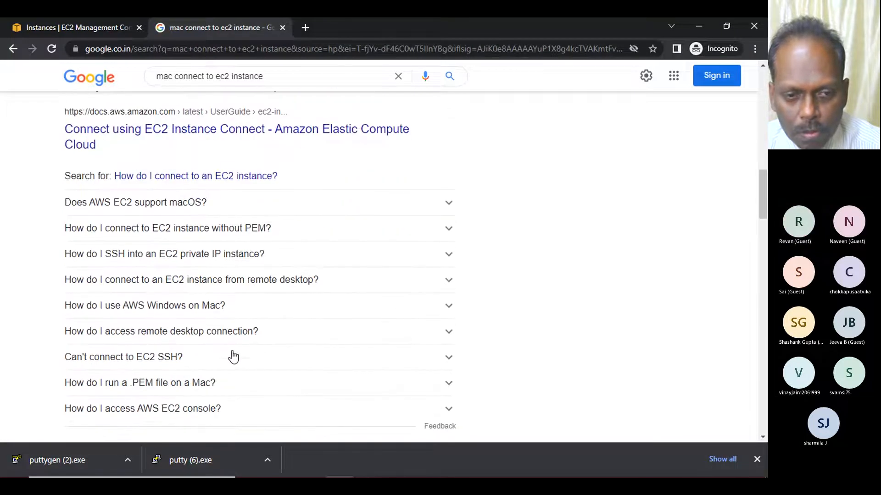
pyautogui.scroll(3, 235, 371)
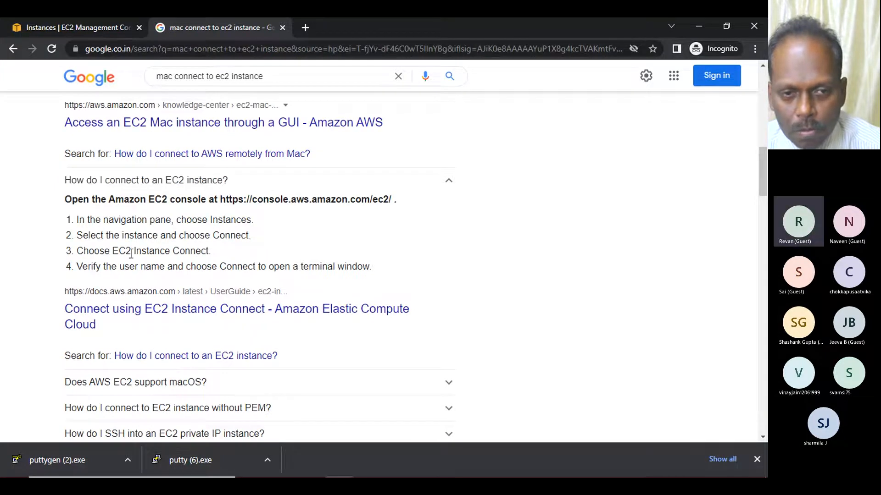
pyautogui.scroll(3, 239, 240)
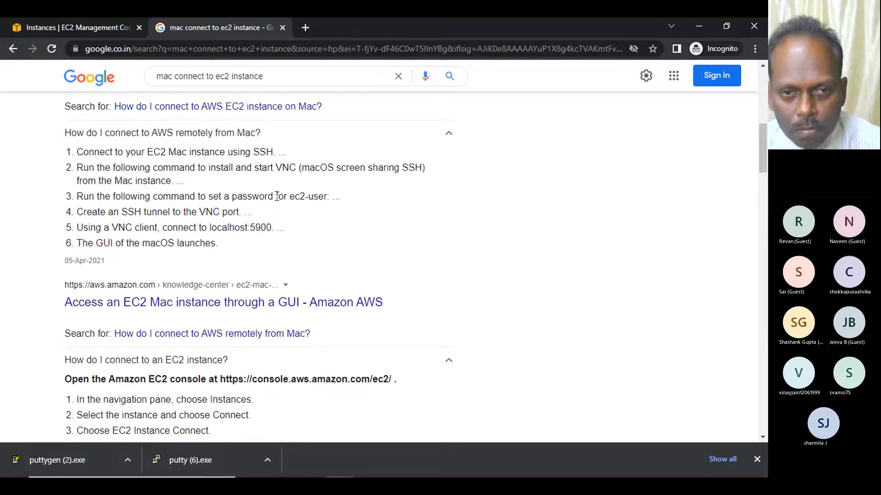
pyautogui.scroll(3, 275, 198)
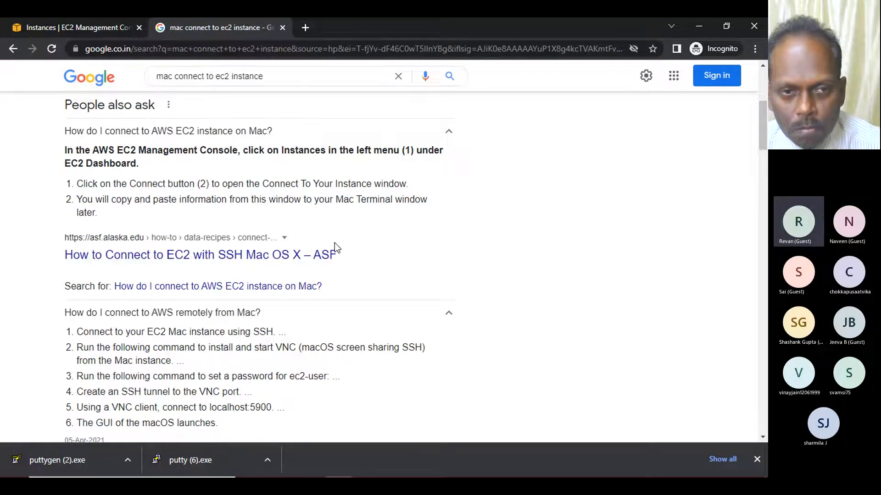
pyautogui.scroll(1, 334, 244)
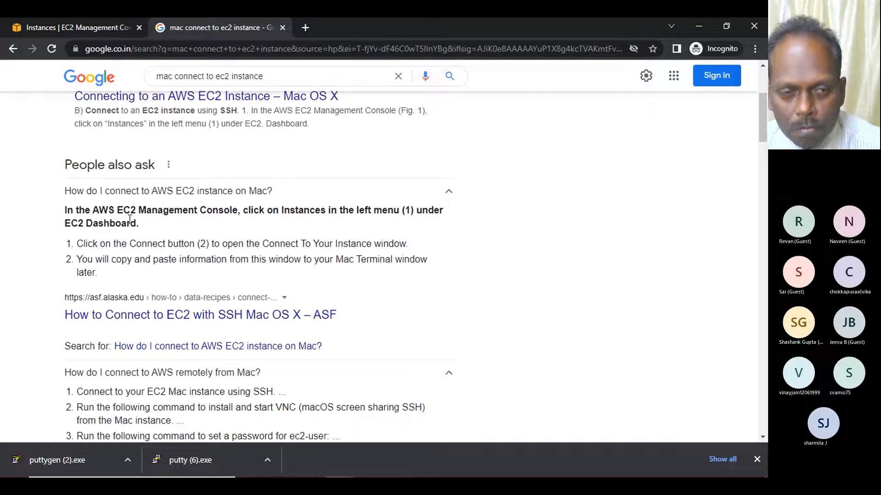
pyautogui.scroll(1, 233, 130)
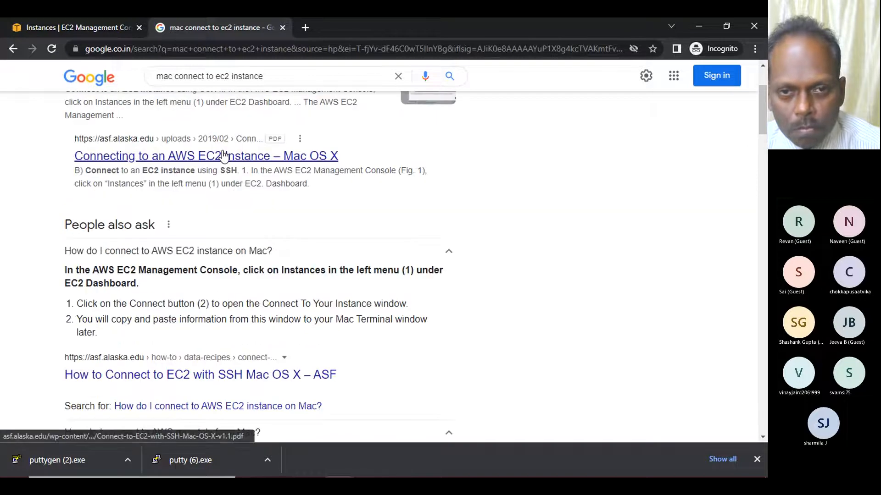
# Step: Open the PDF result "Connecting to an AWS EC2 Instance – Mac OS X" and review it through the private key permissions section on page 3
pyautogui.click(77, 159)
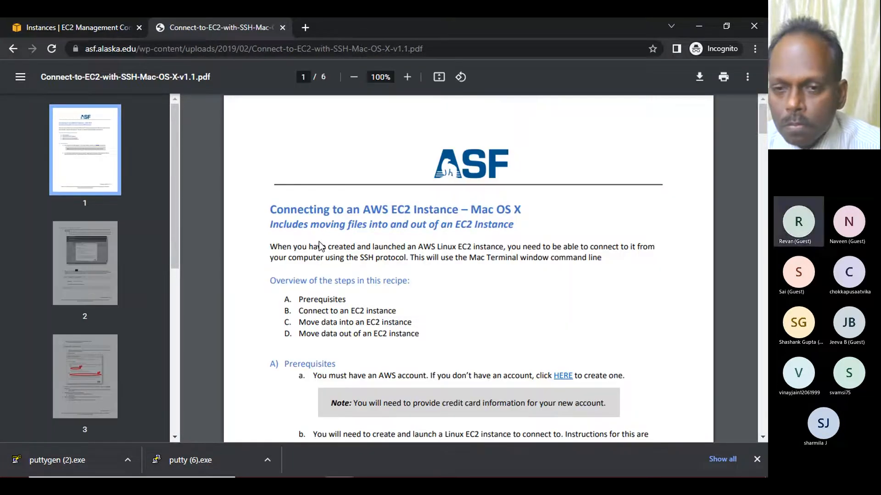
pyautogui.scroll(-6, 319, 243)
pyautogui.scroll(2, 319, 243)
pyautogui.scroll(-1, 319, 243)
pyautogui.scroll(-15, 319, 242)
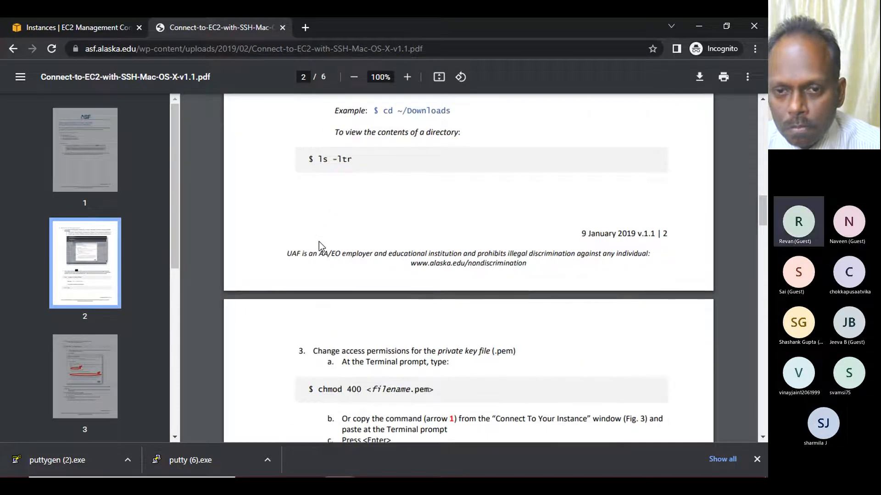
pyautogui.scroll(-5, 318, 241)
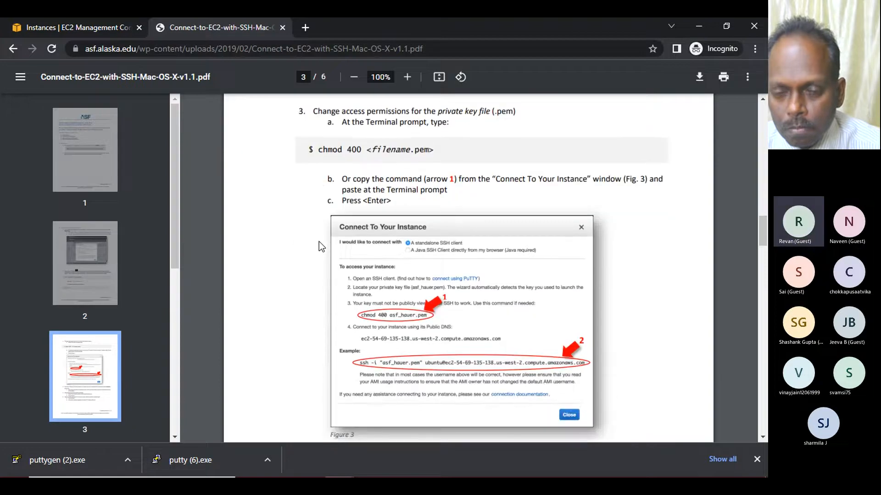
pyautogui.scroll(2, 349, 204)
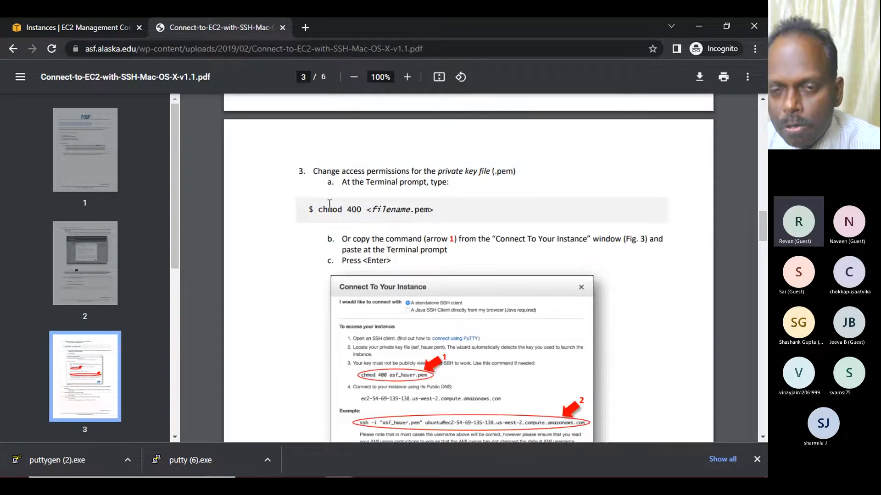
# Step: Examine the chmod 400 key-permission command, the SSH connection example and the connected-terminal figure on pages 3 and 4 of the PDF
pyautogui.moveTo(319, 209); pyautogui.dragTo(457, 215)
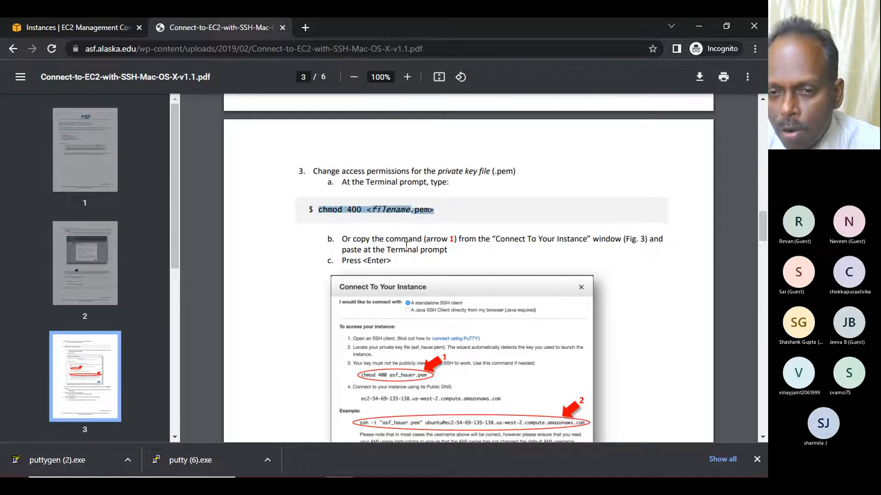
pyautogui.scroll(-5, 458, 351)
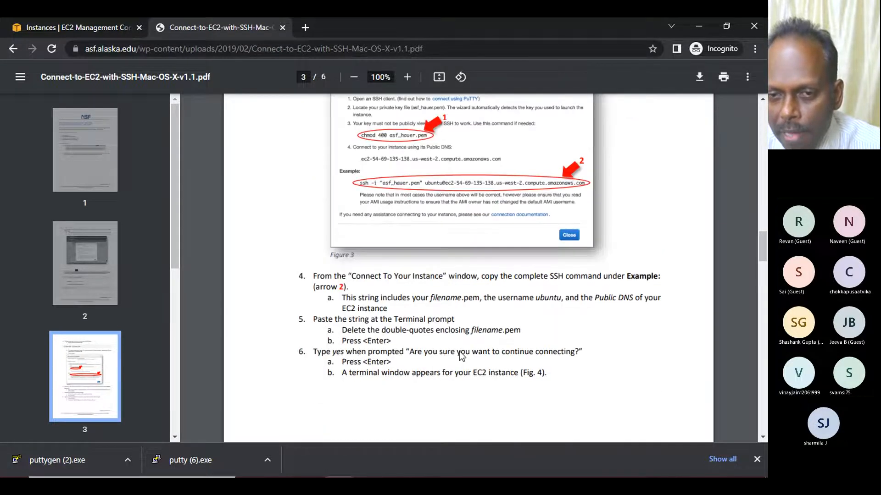
pyautogui.scroll(3, 366, 289)
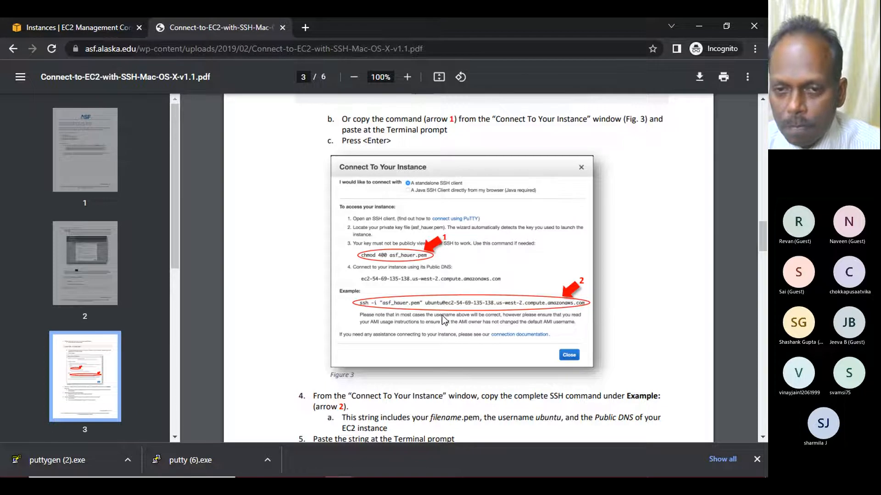
pyautogui.scroll(-3, 448, 312)
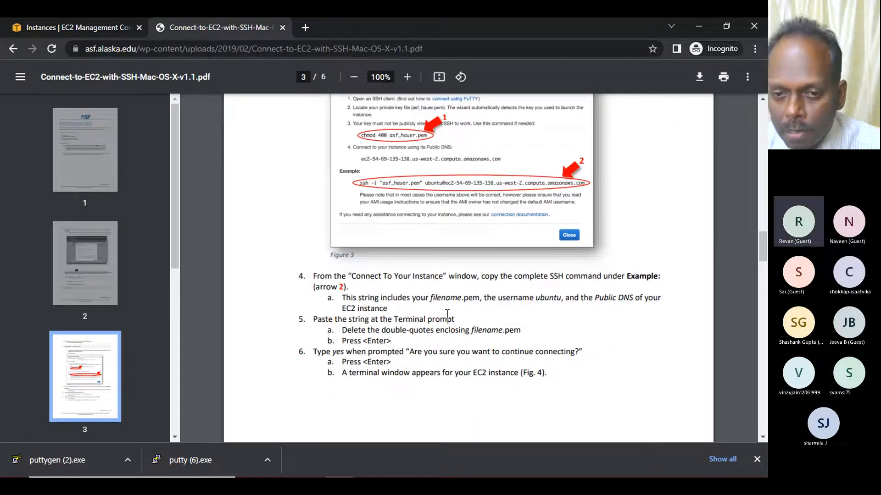
pyautogui.scroll(-10, 447, 314)
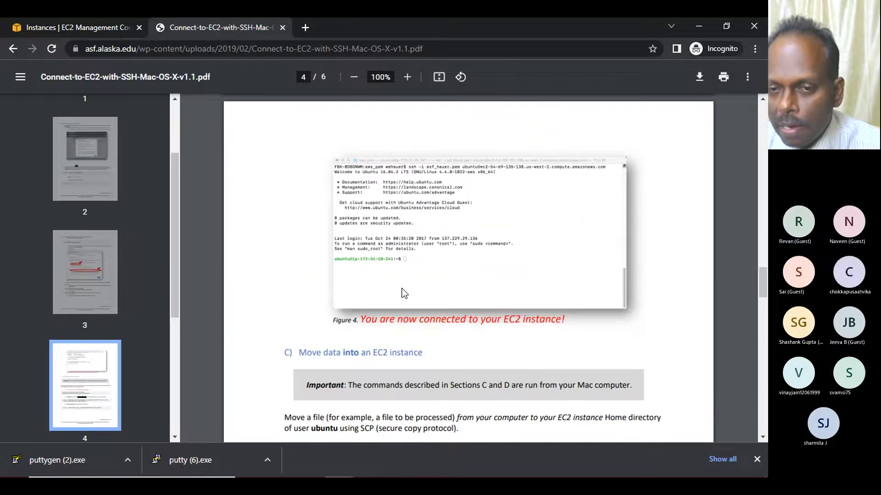
pyautogui.scroll(10, 407, 273)
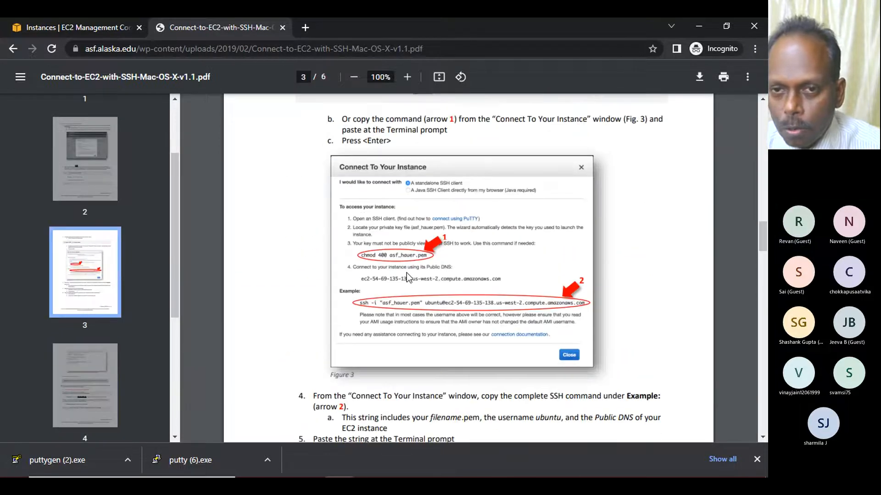
pyautogui.scroll(4, 406, 273)
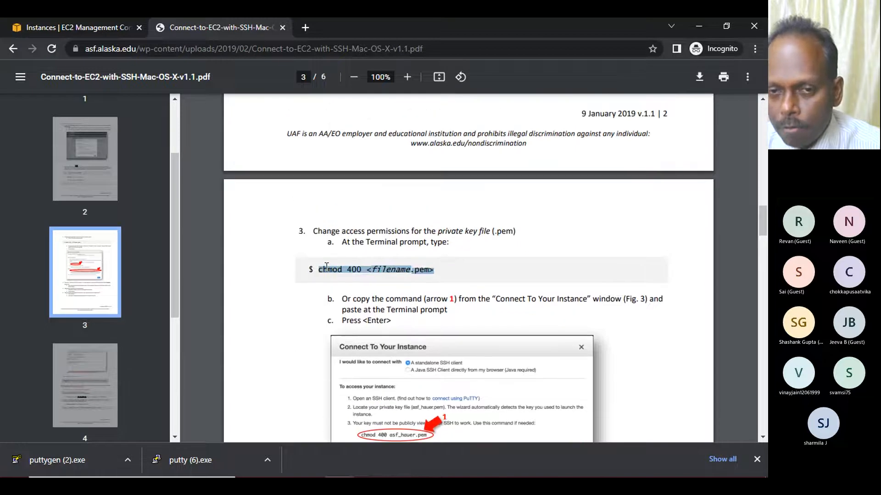
pyautogui.moveTo(318, 269); pyautogui.dragTo(442, 270)
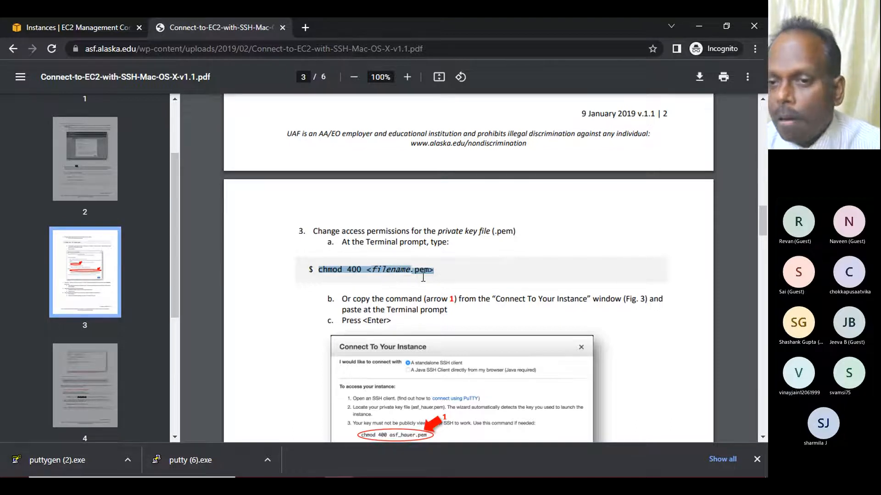
pyautogui.scroll(-4, 381, 304)
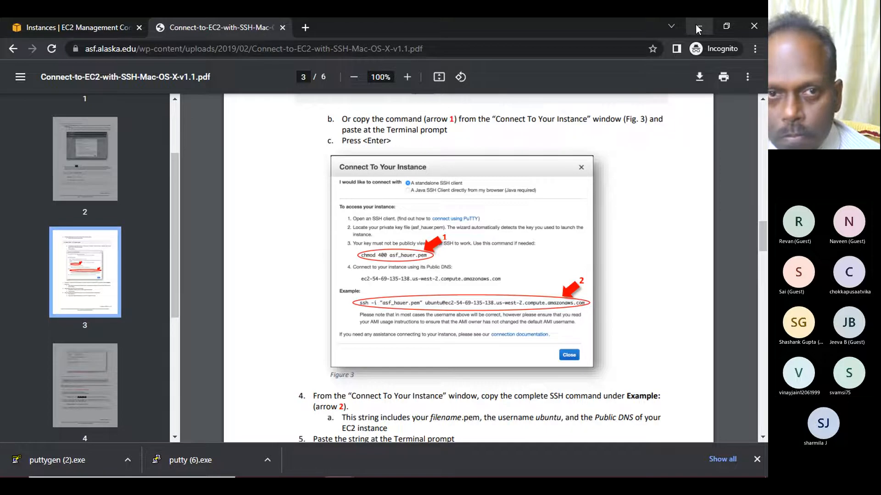
# Step: Return to the EC2 Instances page, and minimize Chrome to bring up the PuTTY session over the Teams meeting
pyautogui.click(62, 29)
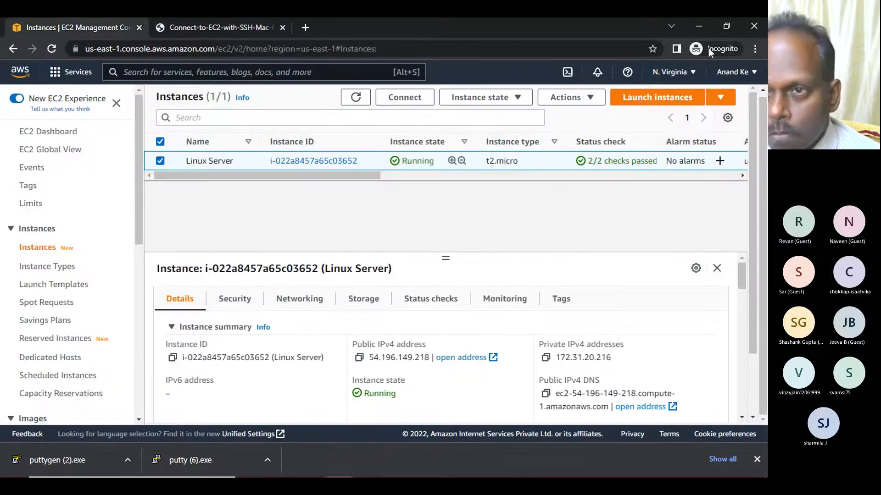
pyautogui.click(700, 26)
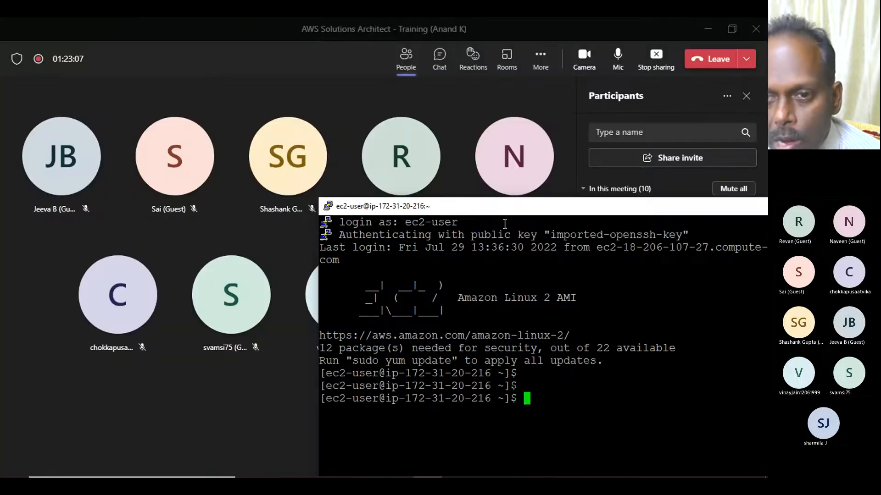
pyautogui.moveTo(506, 209); pyautogui.dragTo(710, 119)
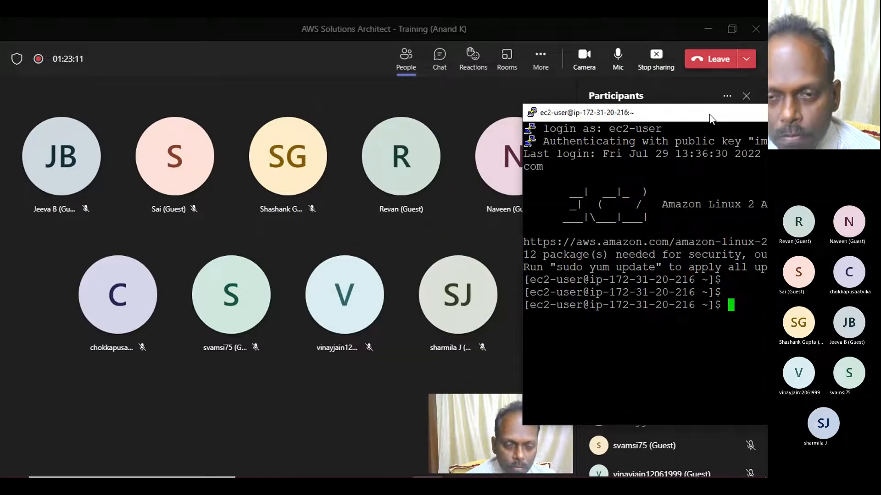
pyautogui.moveTo(710, 119); pyautogui.dragTo(428, 388)
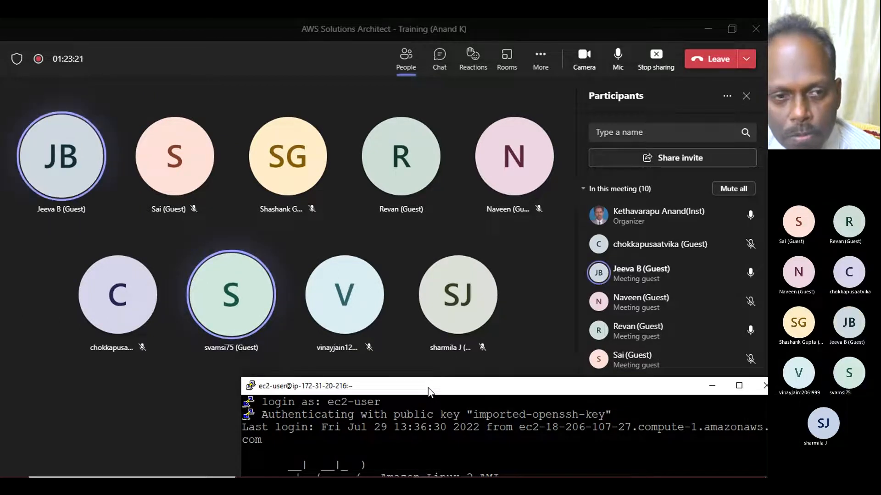
pyautogui.moveTo(427, 388); pyautogui.dragTo(428, 385)
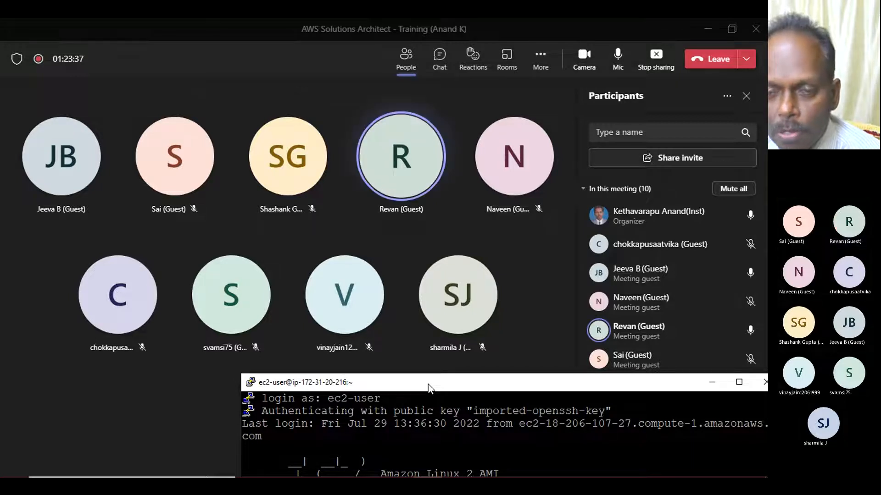
pyautogui.moveTo(428, 384); pyautogui.dragTo(408, 374)
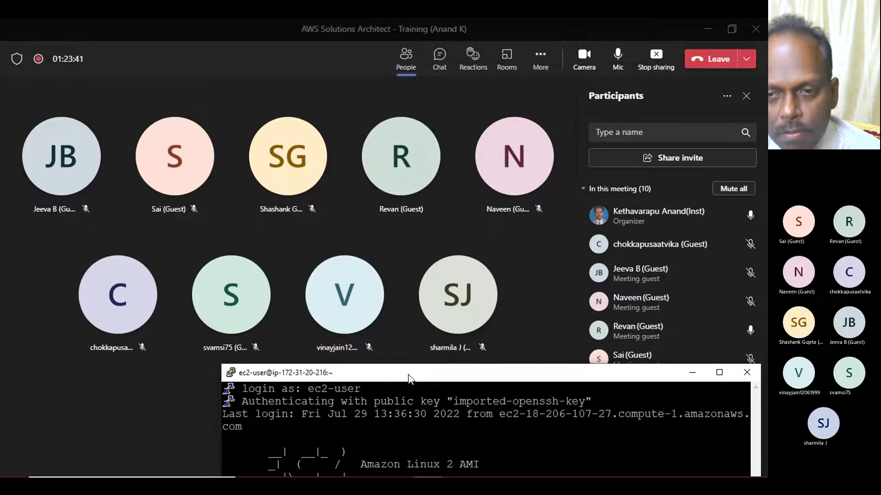
pyautogui.moveTo(408, 375); pyautogui.dragTo(396, 358)
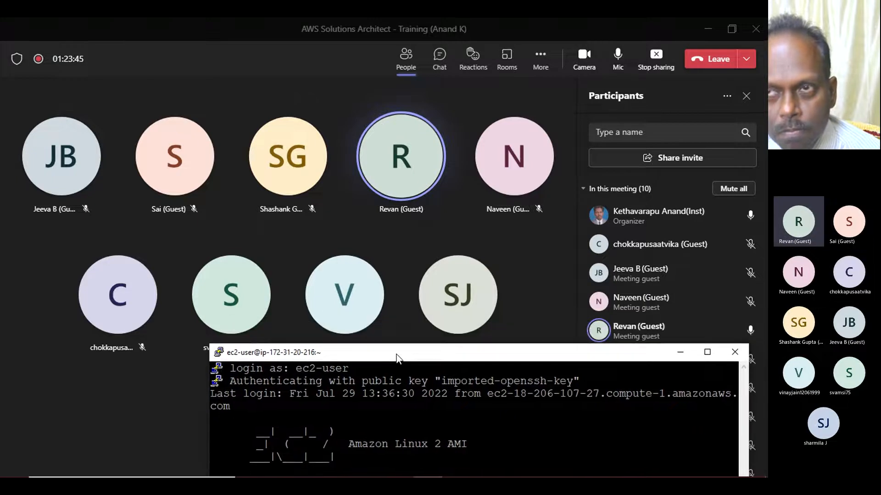
pyautogui.moveTo(396, 358); pyautogui.dragTo(355, 250)
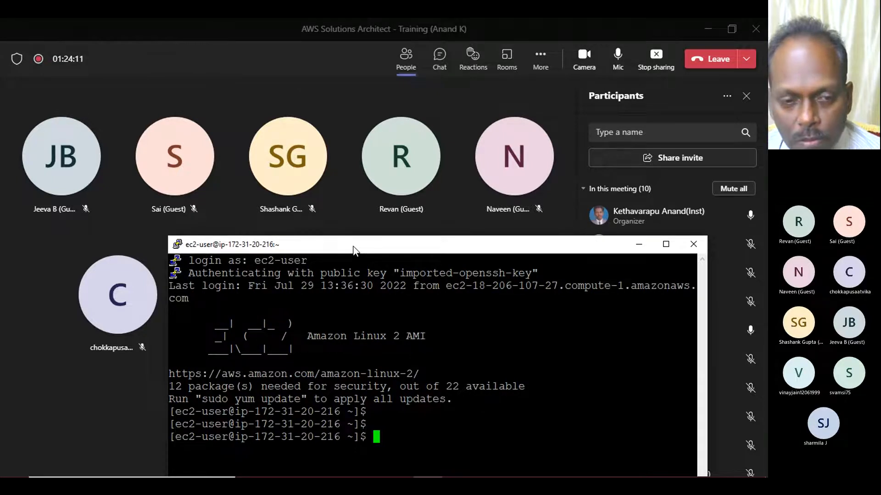
pyautogui.moveTo(353, 247); pyautogui.dragTo(366, 396)
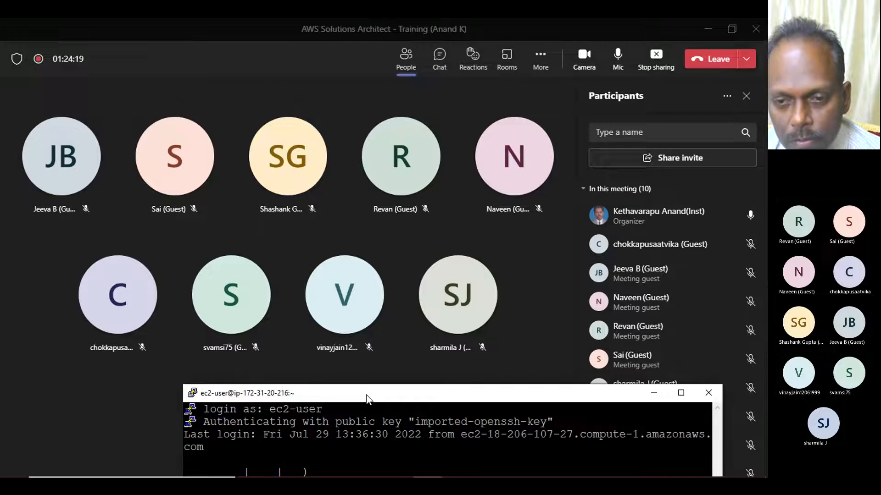
pyautogui.moveTo(366, 394); pyautogui.dragTo(356, 391)
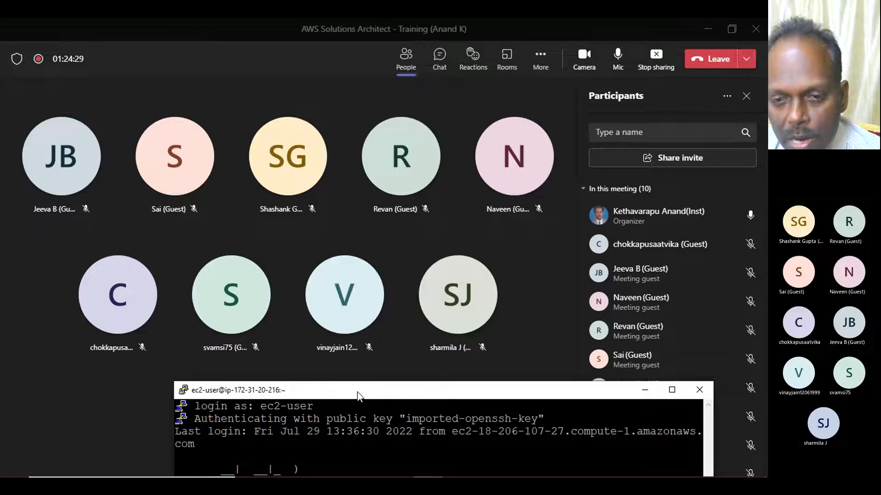
pyautogui.moveTo(358, 393); pyautogui.dragTo(356, 393)
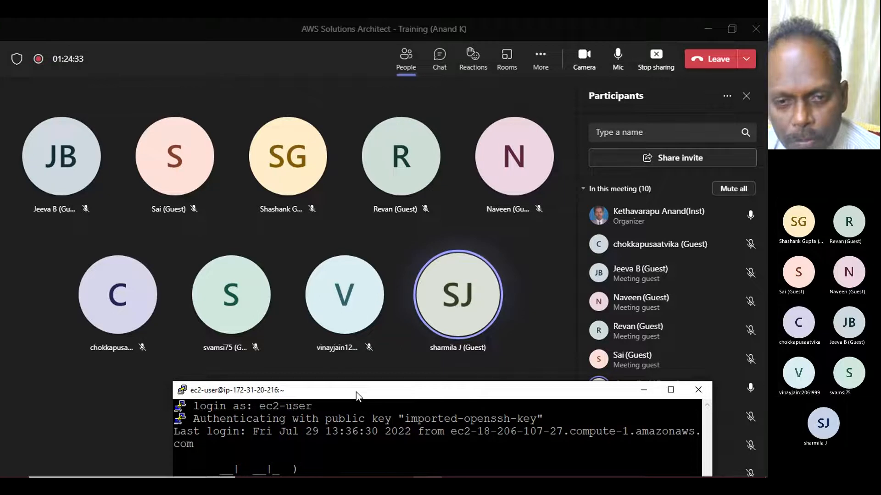
pyautogui.moveTo(356, 393); pyautogui.dragTo(357, 370)
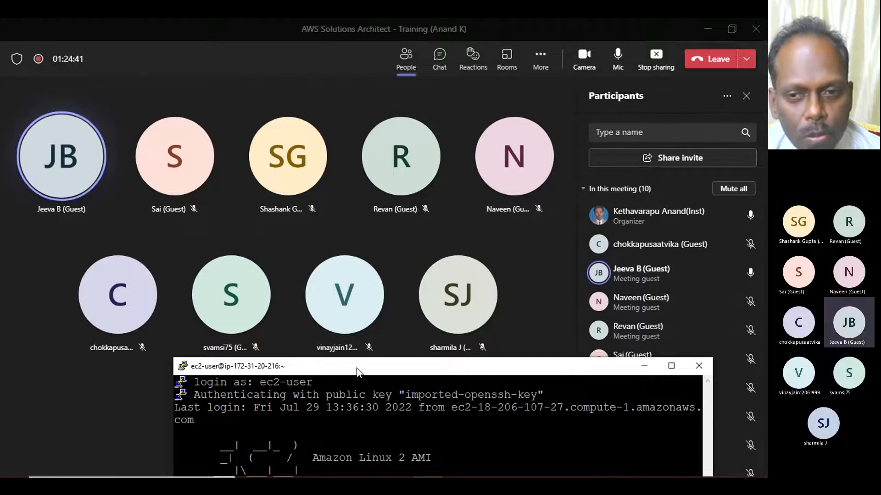
# Step: Reposition the PuTTY window over the Teams meeting so its shell prompt is in view, and enter an empty line
pyautogui.moveTo(356, 372); pyautogui.dragTo(480, 228)
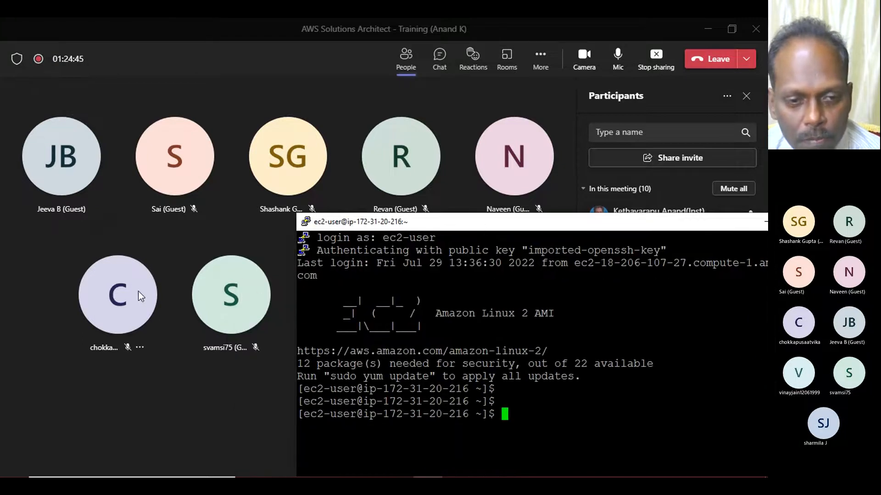
pyautogui.click(102, 302)
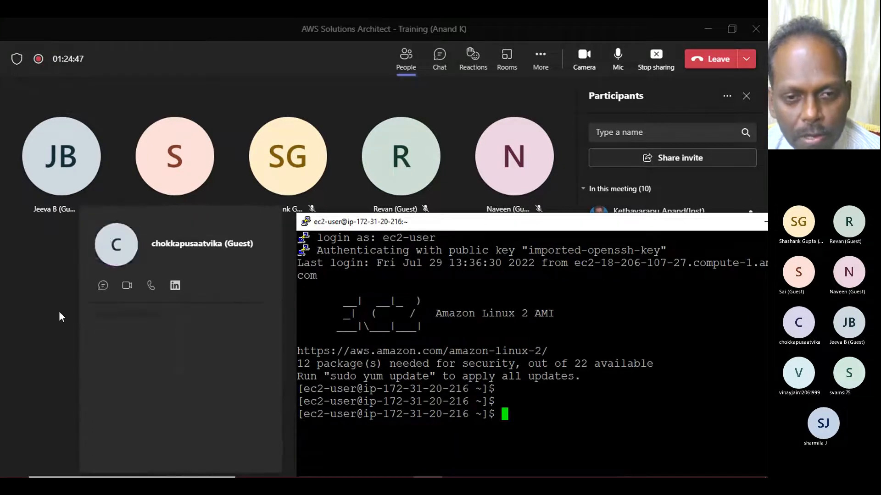
pyautogui.click(59, 311)
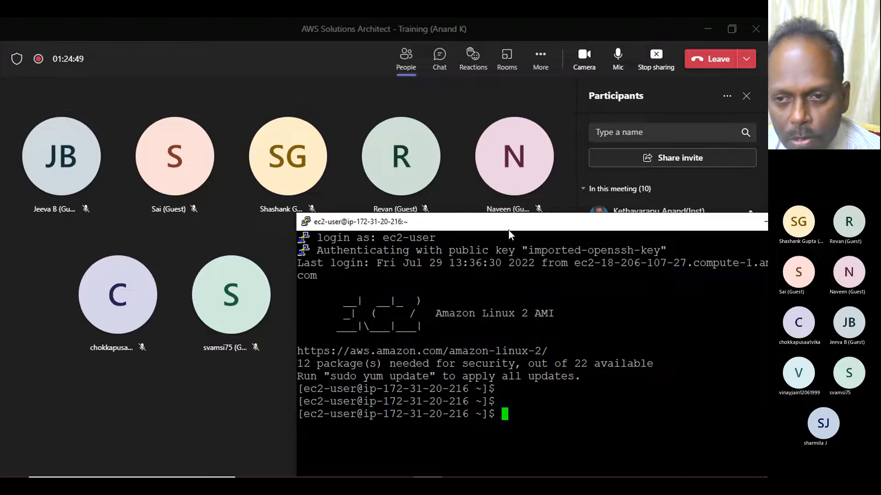
pyautogui.moveTo(510, 222); pyautogui.dragTo(370, 181)
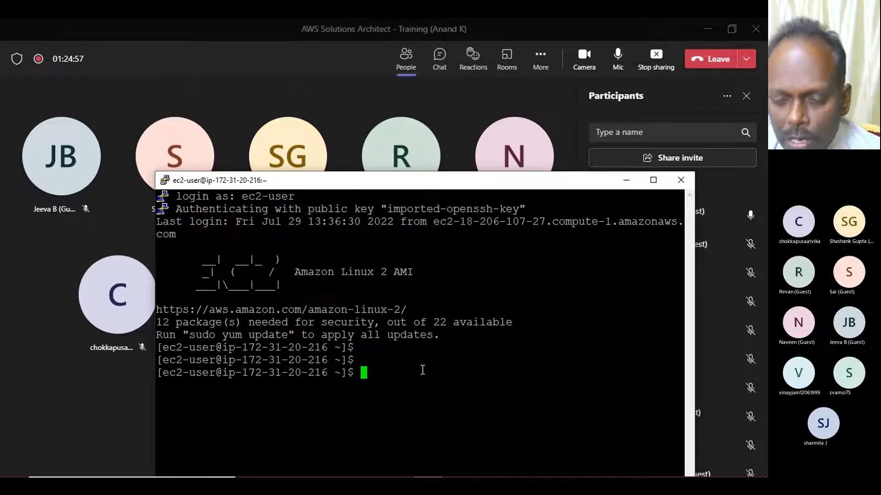
pyautogui.press('Return')
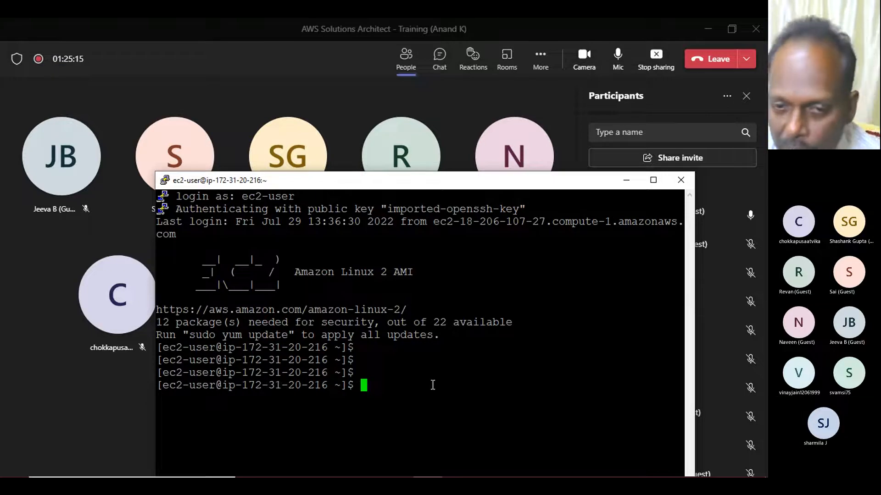
# Step: Switch to the Chrome window holding Google Drive and YouTube, and open the playlists of the signed-in account's YouTube channel
pyautogui.moveTo(339, 476)
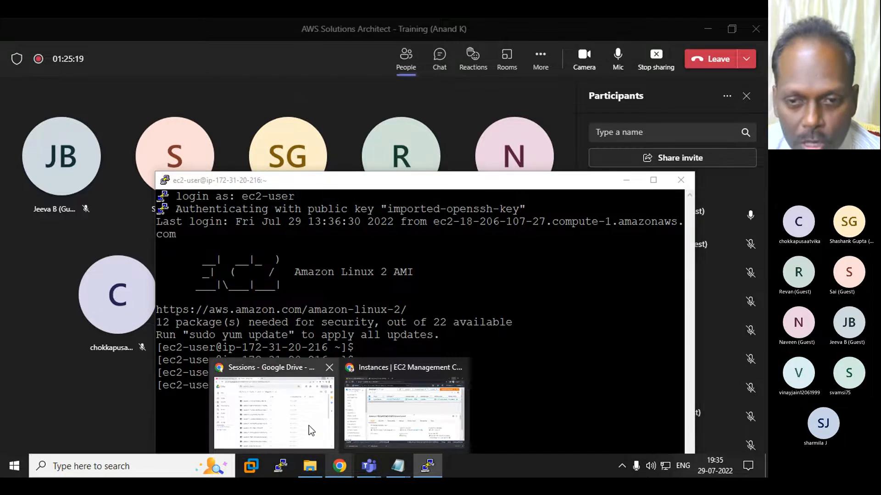
pyautogui.click(309, 425)
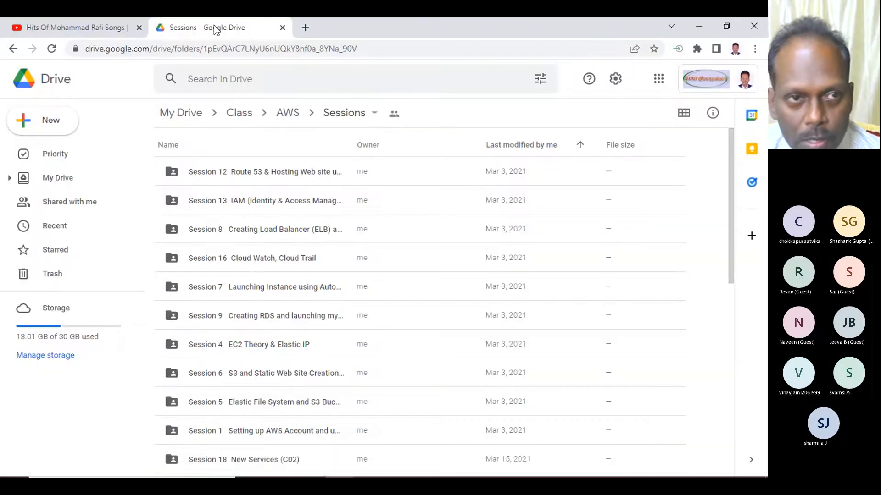
pyautogui.click(103, 29)
pyautogui.click(730, 81)
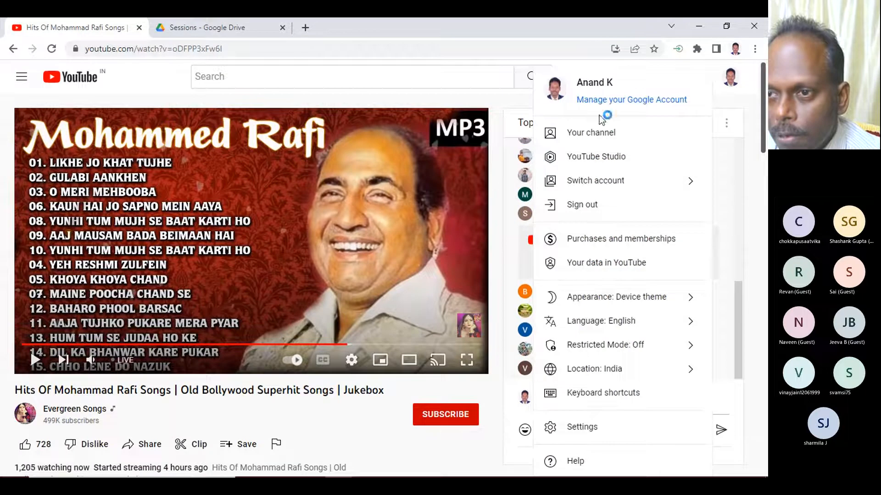
pyautogui.click(575, 132)
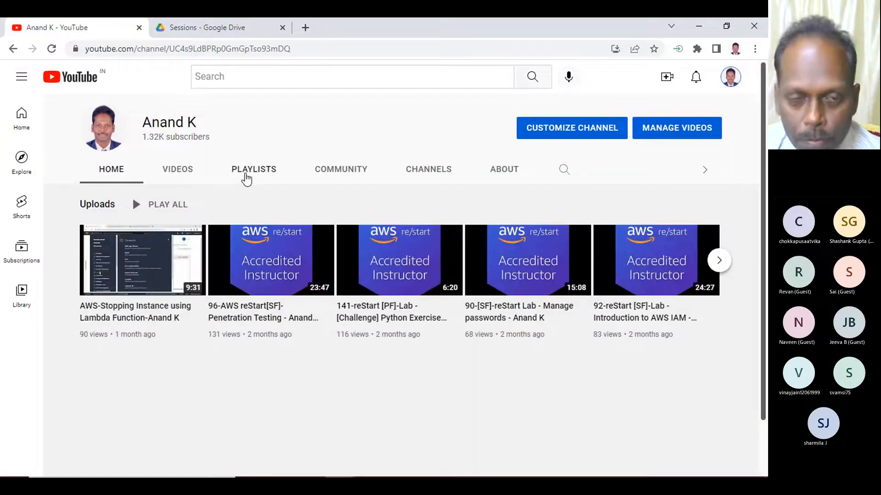
pyautogui.click(260, 178)
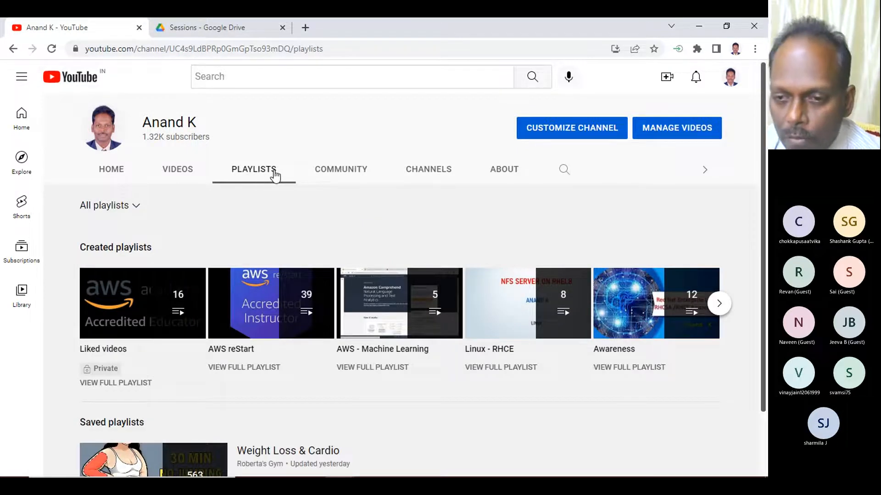
# Step: Find the "Linux Administration - RHCSA" playlist among the created playlists, open it in full and look through its first videos
pyautogui.click(719, 305)
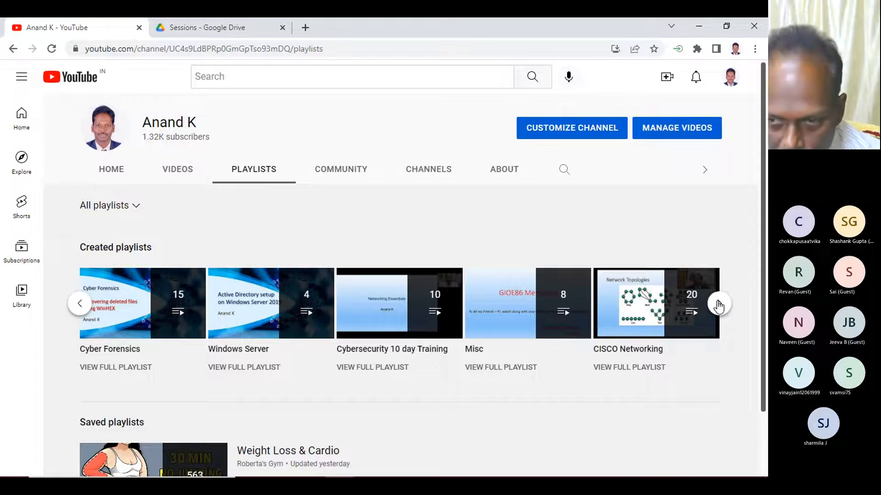
pyautogui.click(718, 304)
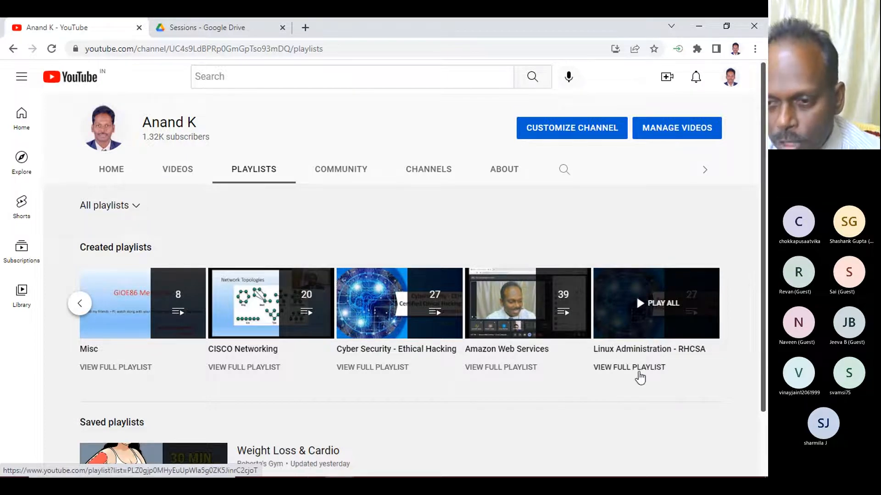
pyautogui.click(642, 370)
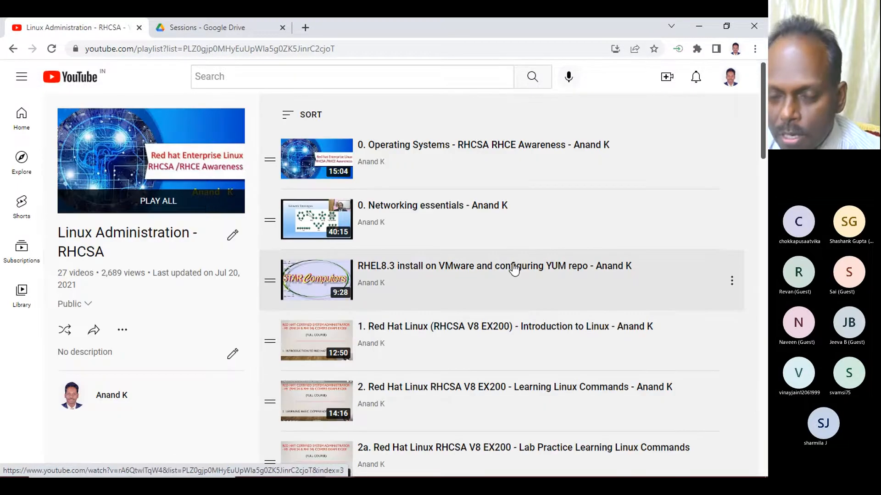
pyautogui.scroll(-1, 459, 252)
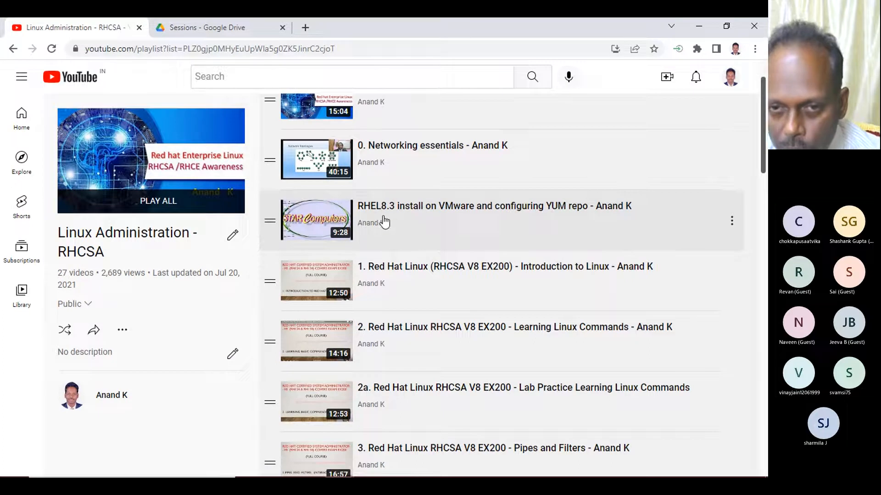
# Step: Look through the remaining videos of the "Linux Administration - RHCSA" playlist down to the practice questions, and return to its first lessons
pyautogui.scroll(-1, 476, 219)
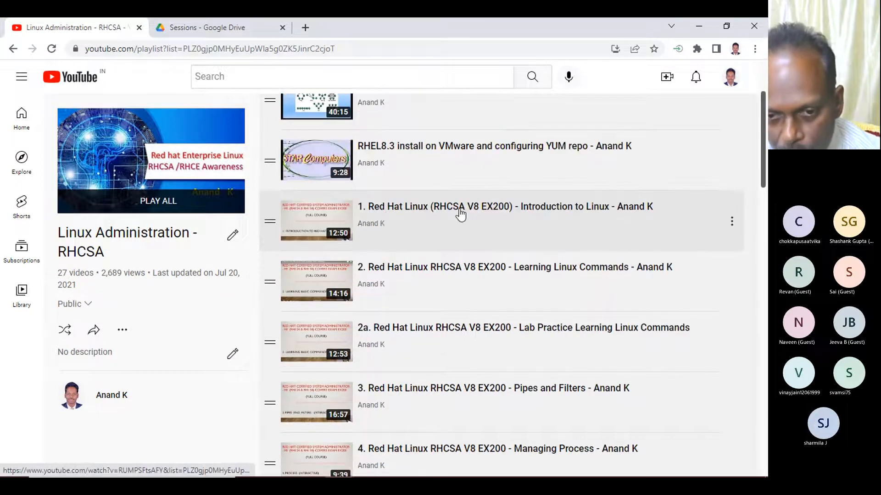
pyautogui.scroll(-5, 459, 212)
pyautogui.scroll(-3, 466, 262)
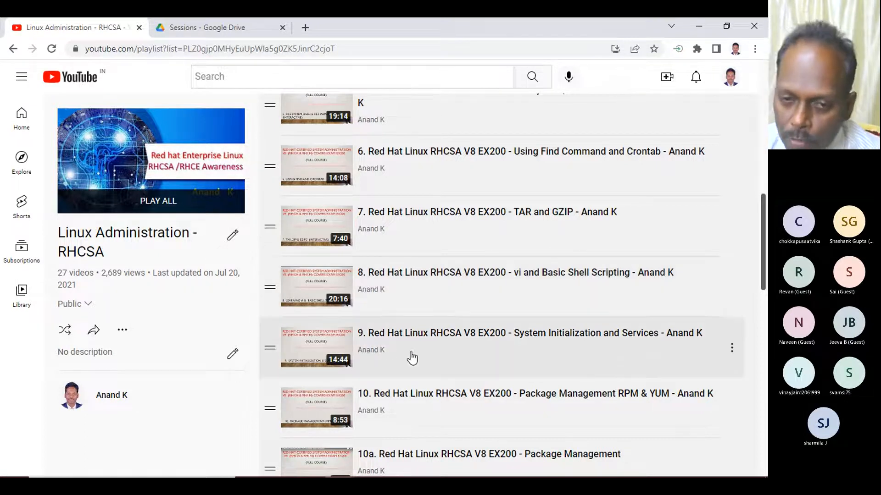
pyautogui.scroll(-4, 417, 355)
pyautogui.scroll(-10, 418, 356)
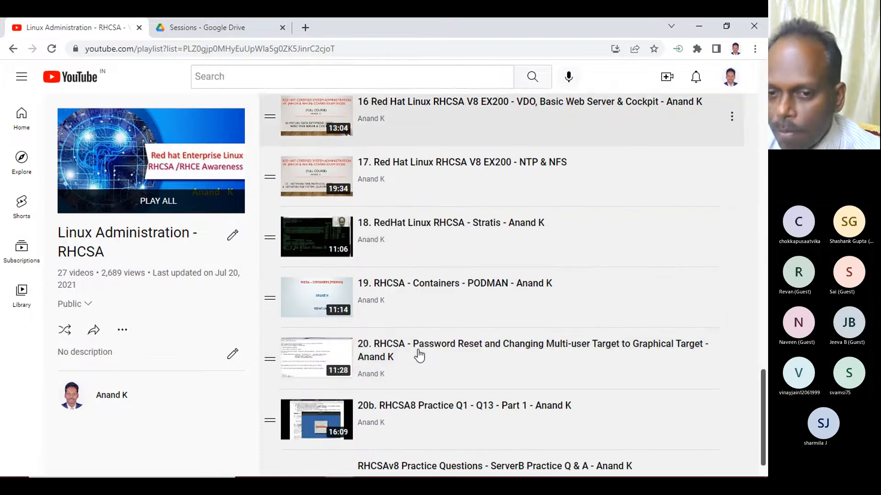
pyautogui.scroll(12, 418, 355)
pyautogui.scroll(12, 418, 356)
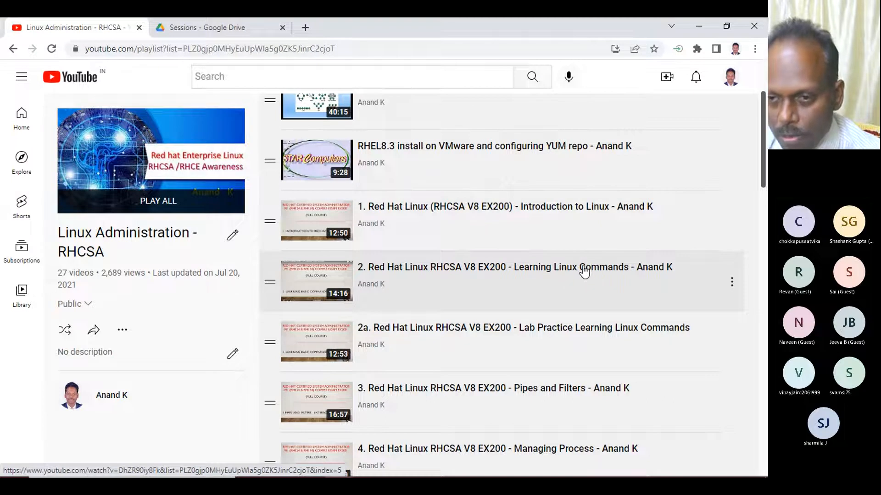
# Step: Play video 2 of the playlist, "Learning Linux Commands", skipping the advertisement and dismissing the tip about reading comments
pyautogui.click(545, 268)
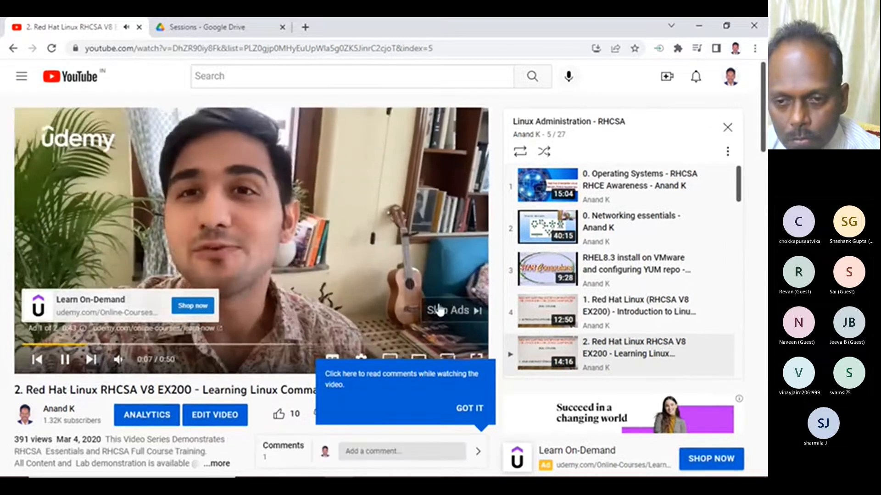
pyautogui.click(446, 310)
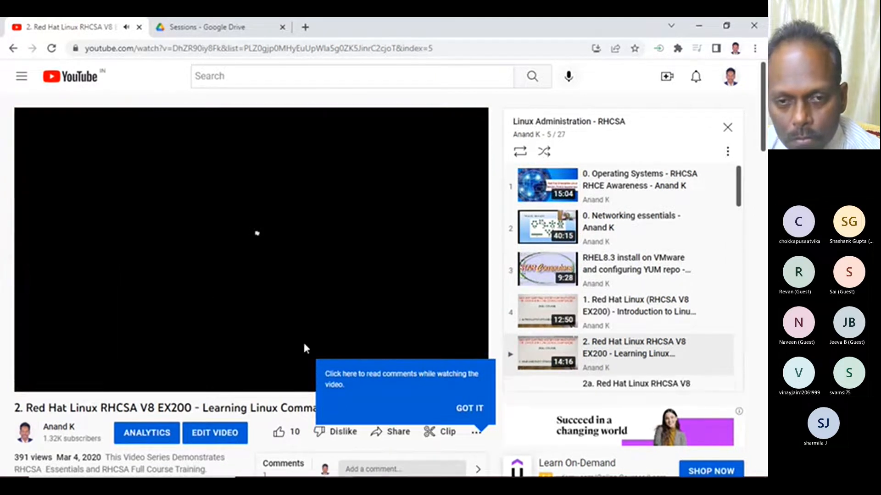
pyautogui.click(468, 409)
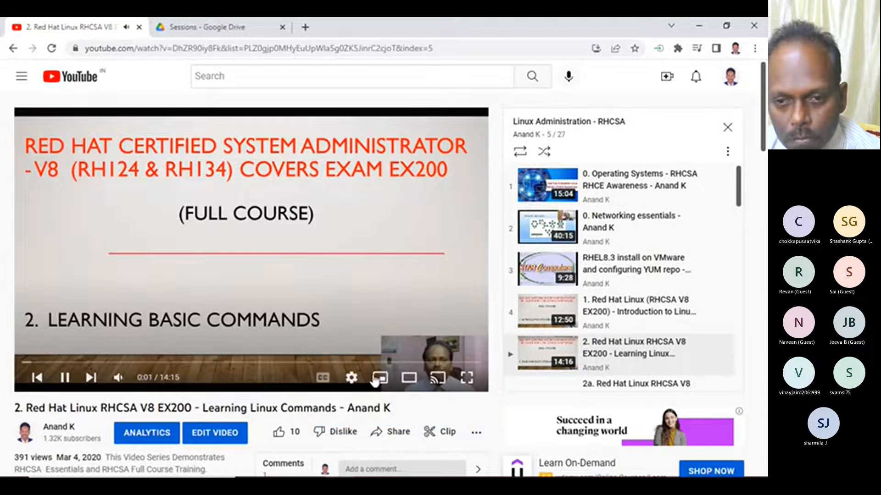
pyautogui.moveTo(118, 377)
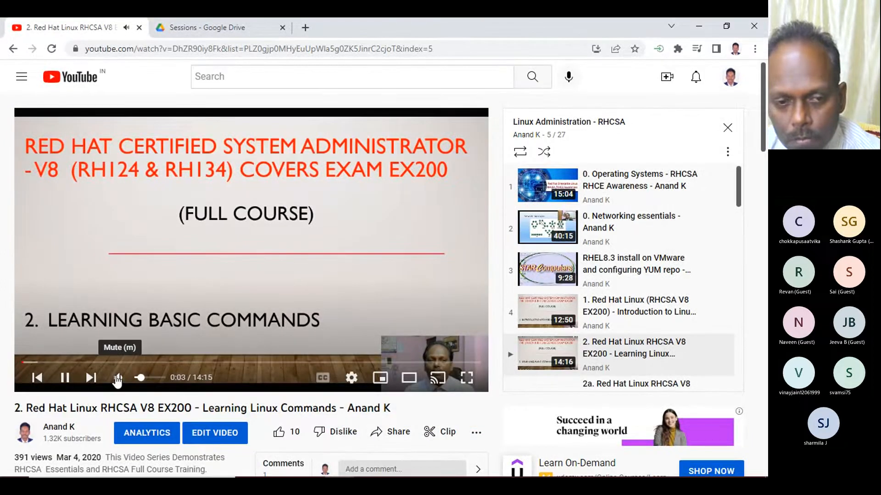
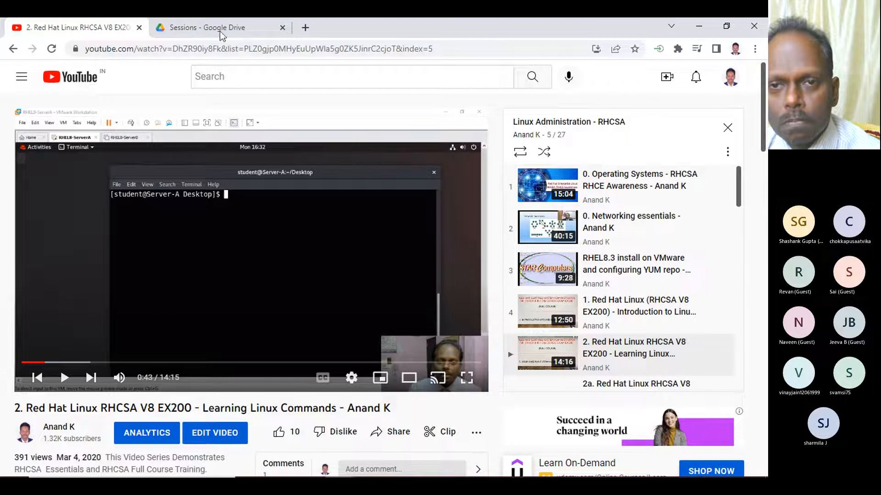
# Step: Switch from the YouTube video to the "AWS Solutions Architect - Training" meeting window in Microsoft Teams
pyautogui.click(419, 33)
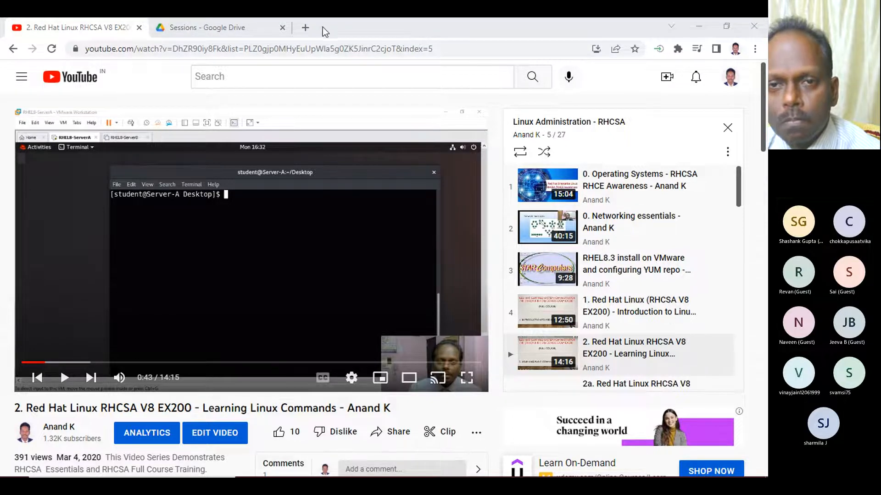
pyautogui.moveTo(600, 477)
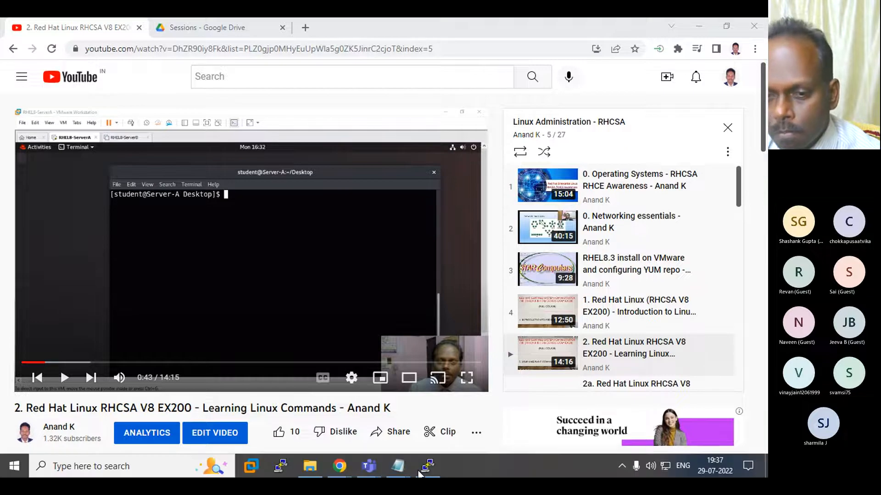
pyautogui.moveTo(369, 468)
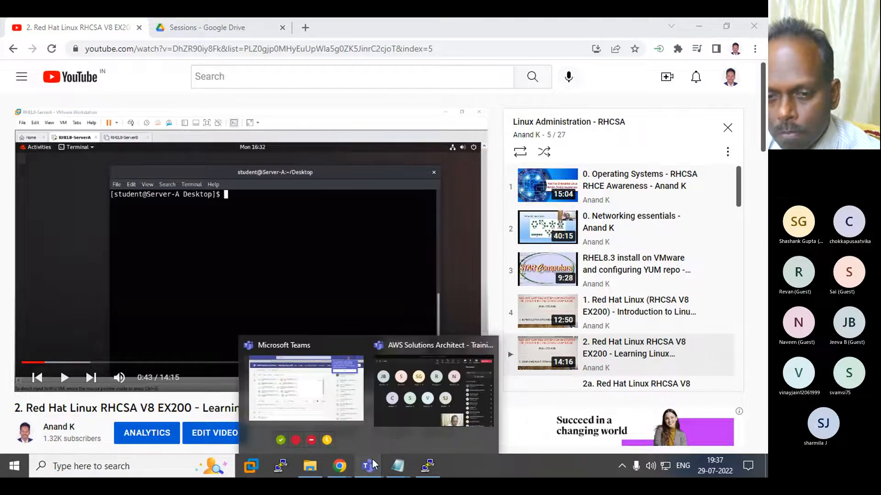
pyautogui.click(418, 404)
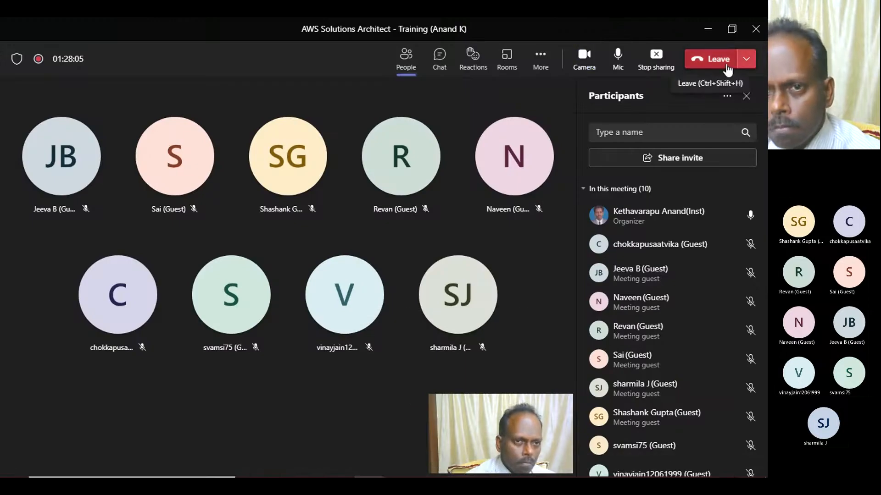
pyautogui.moveTo(18, 67)
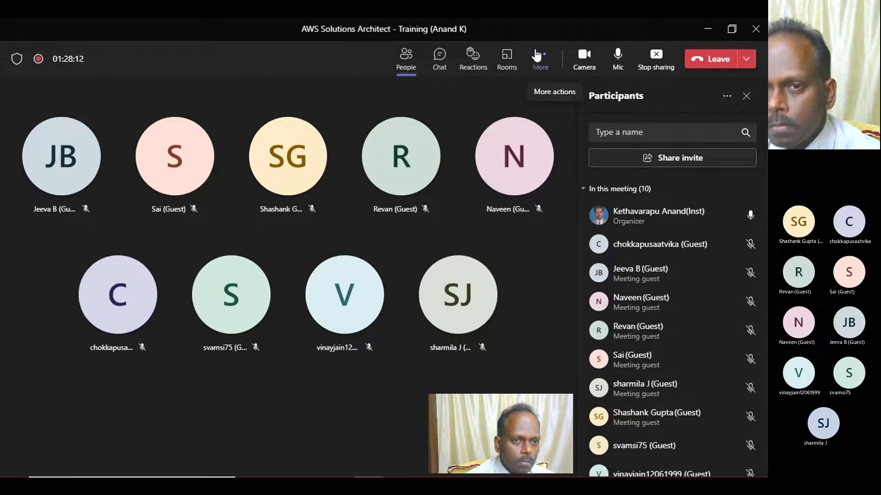
# Step: Open the meeting options, review the lobby, presenter, mic, camera and recording settings, and close them without changes
pyautogui.click(535, 56)
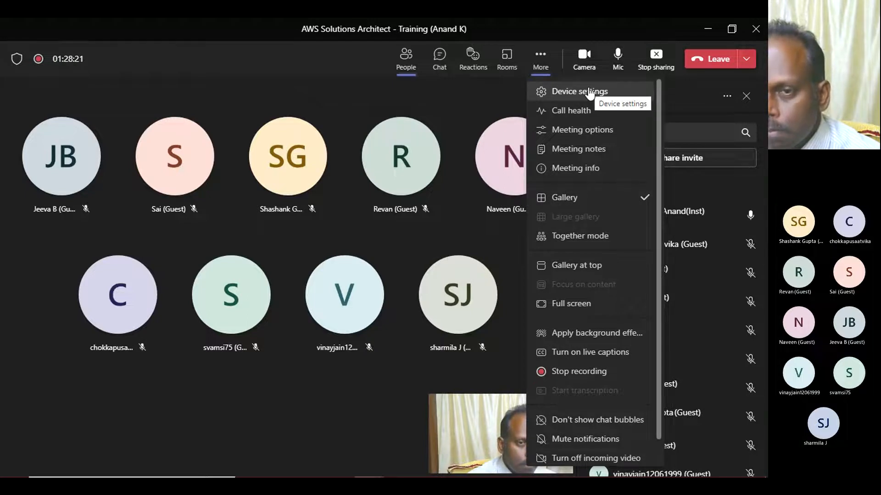
pyautogui.click(582, 130)
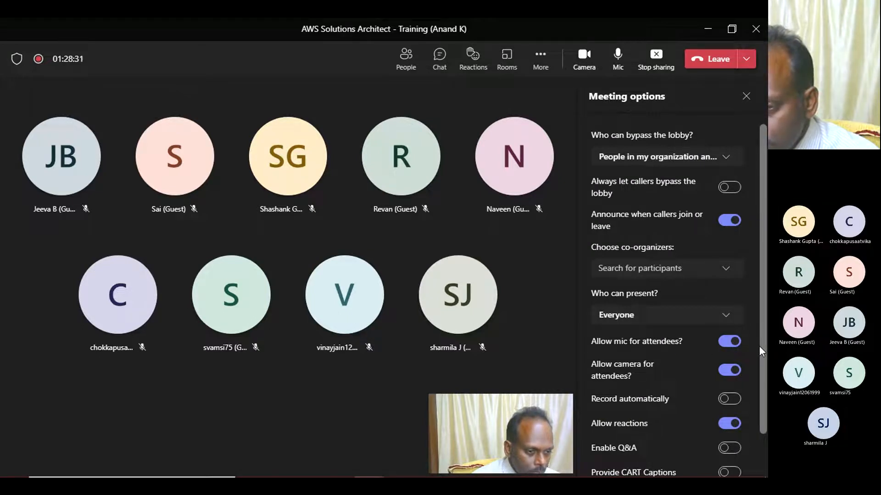
pyautogui.moveTo(764, 335); pyautogui.dragTo(763, 351)
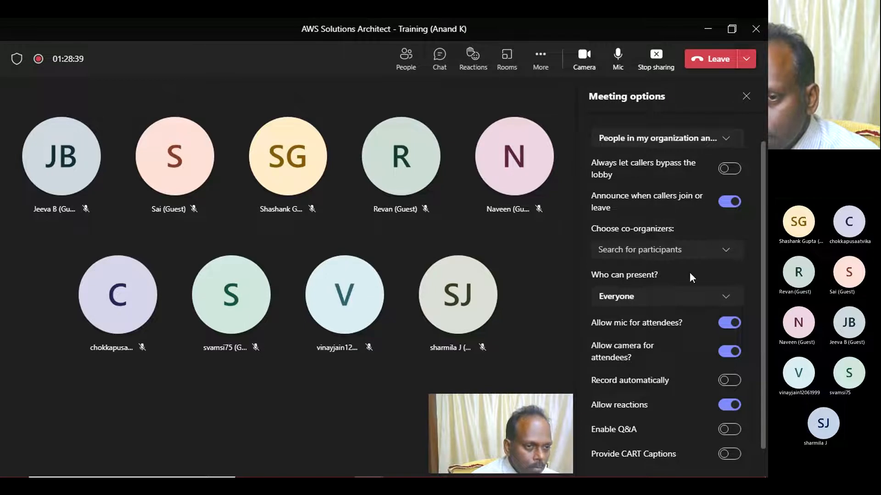
pyautogui.scroll(-1, 711, 252)
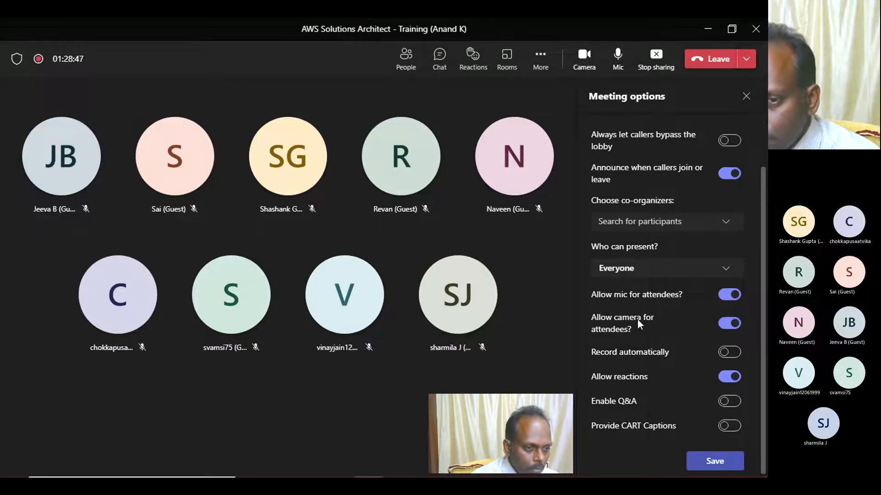
pyautogui.scroll(2, 638, 320)
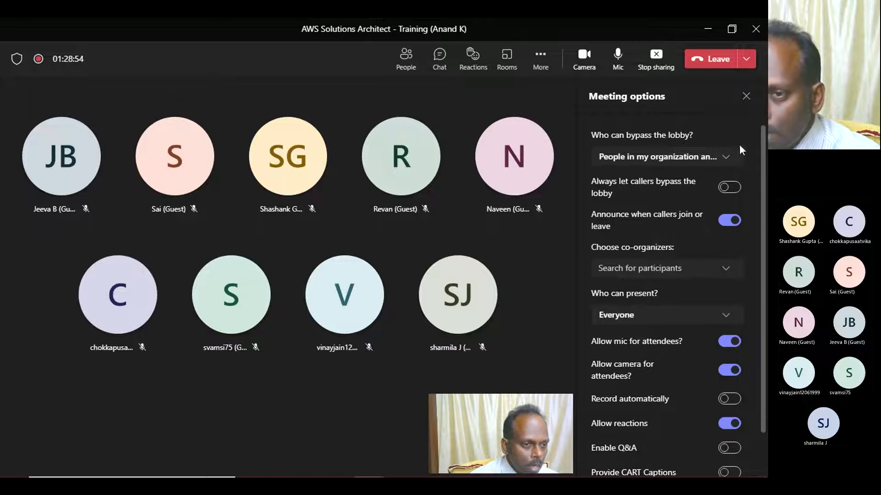
pyautogui.scroll(-2, 649, 263)
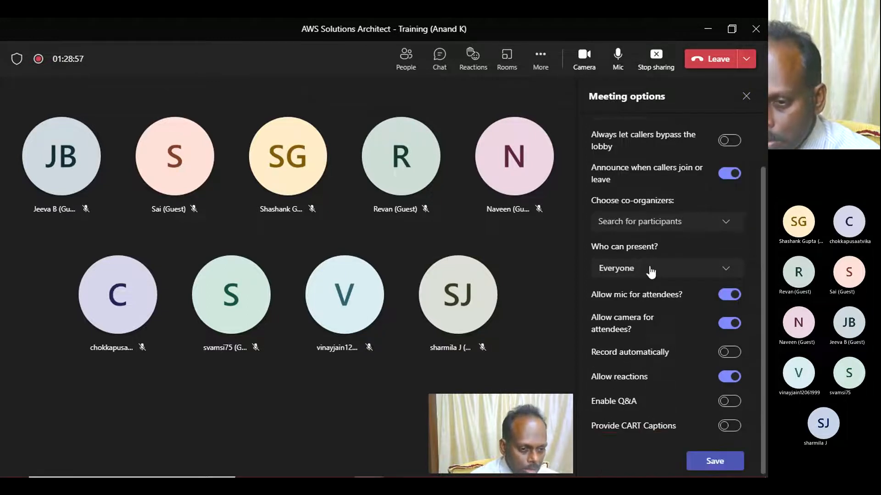
pyautogui.scroll(2, 650, 272)
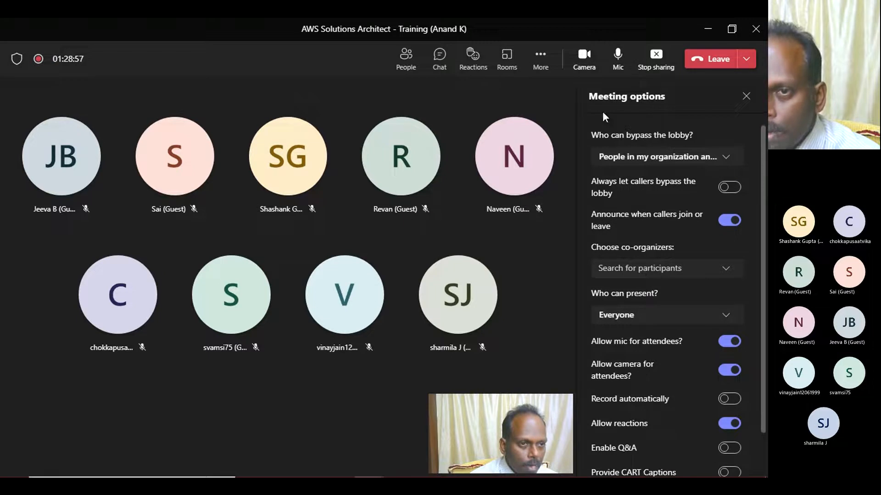
pyautogui.click(746, 98)
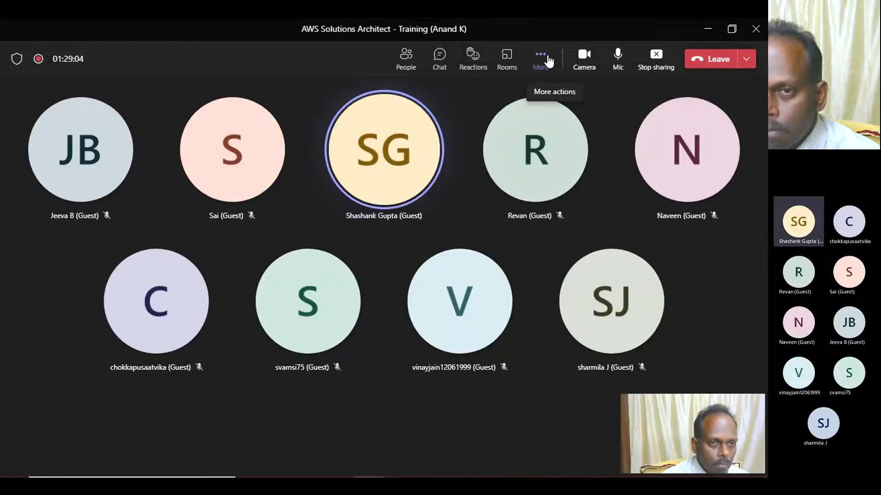
# Step: Check the meeting's audio and video device settings and the breakout room creation options, leaving both without changes
pyautogui.click(547, 59)
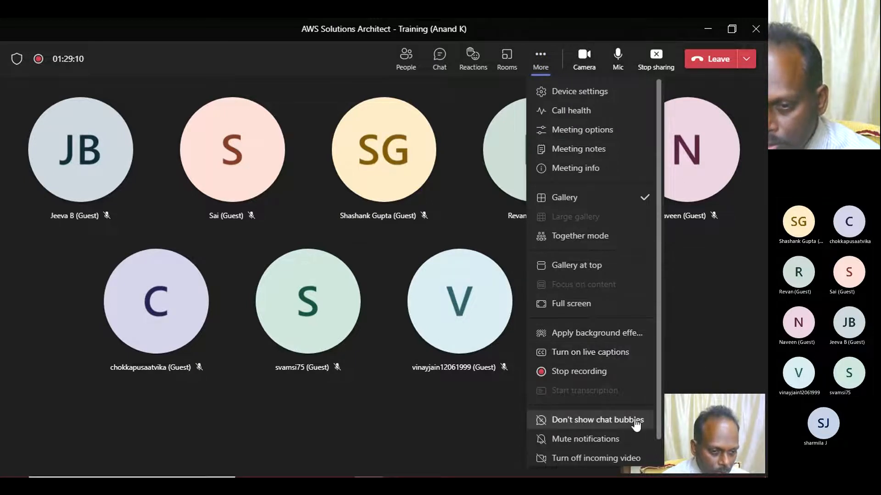
pyautogui.scroll(-1, 598, 280)
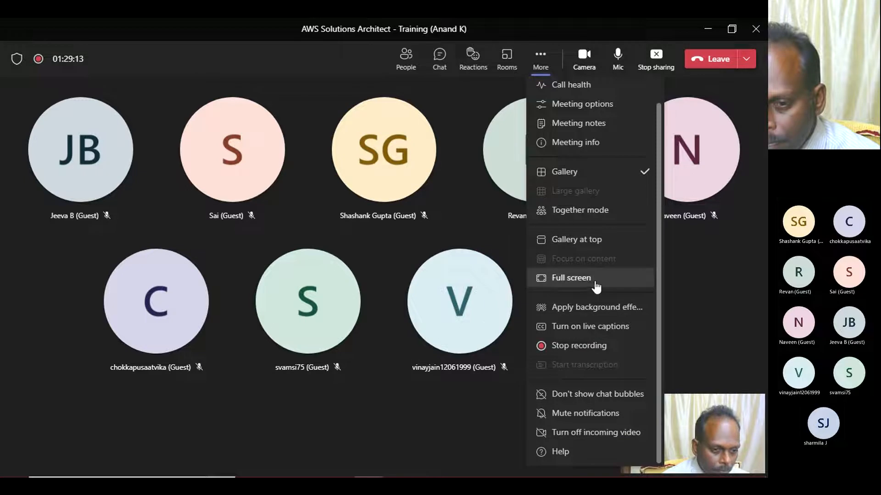
pyautogui.scroll(1, 587, 279)
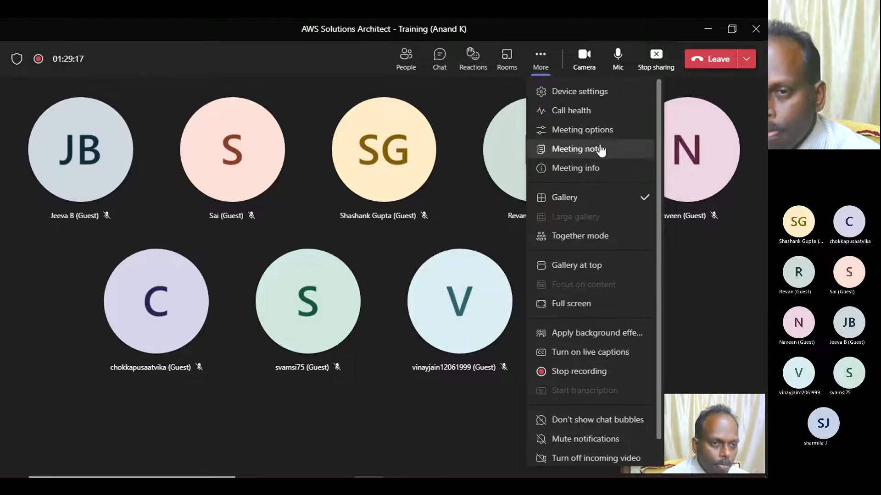
pyautogui.click(591, 92)
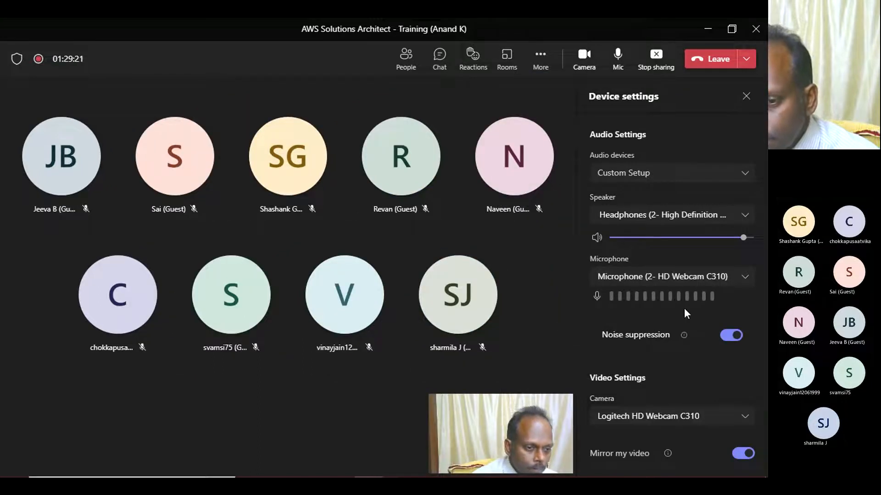
pyautogui.click(746, 96)
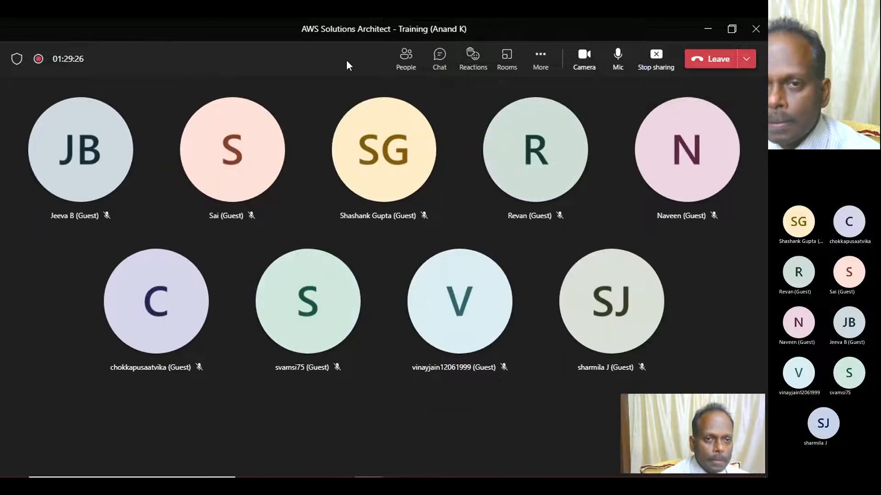
pyautogui.click(507, 56)
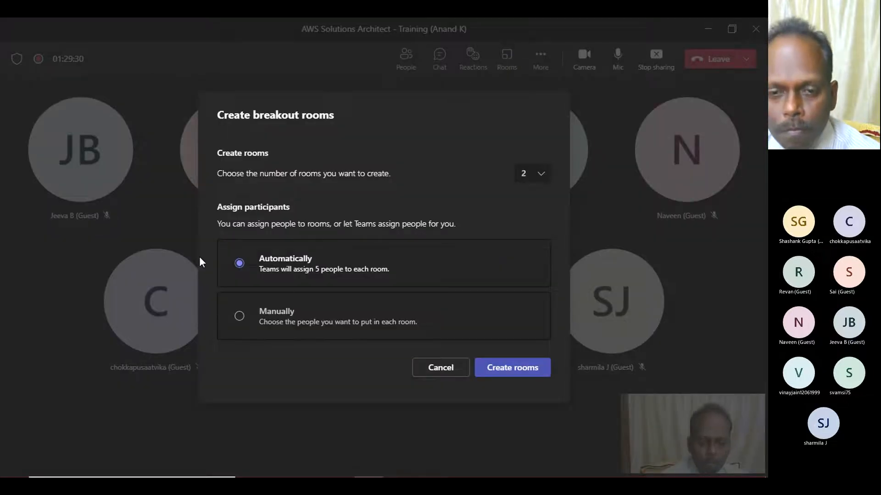
pyautogui.click(436, 370)
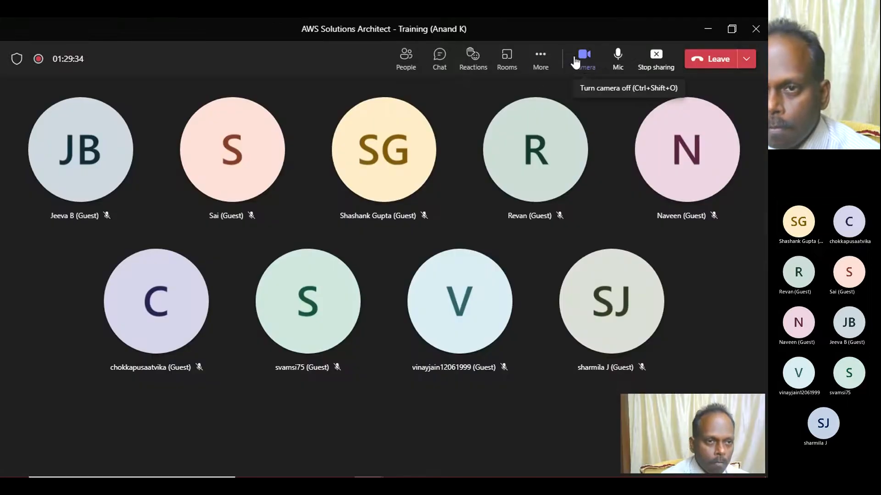
# Step: Look through the meeting's additional actions around the recording and transcription commands, and open the meeting chat
pyautogui.click(540, 60)
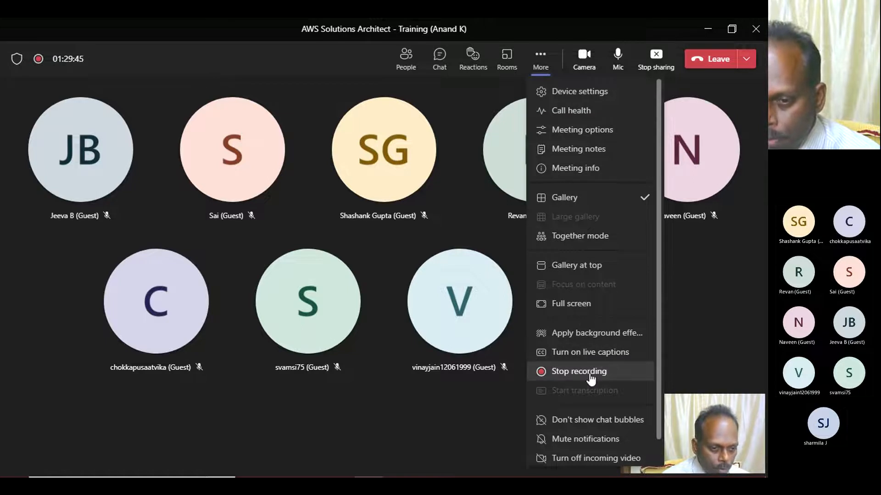
pyautogui.scroll(-1, 578, 378)
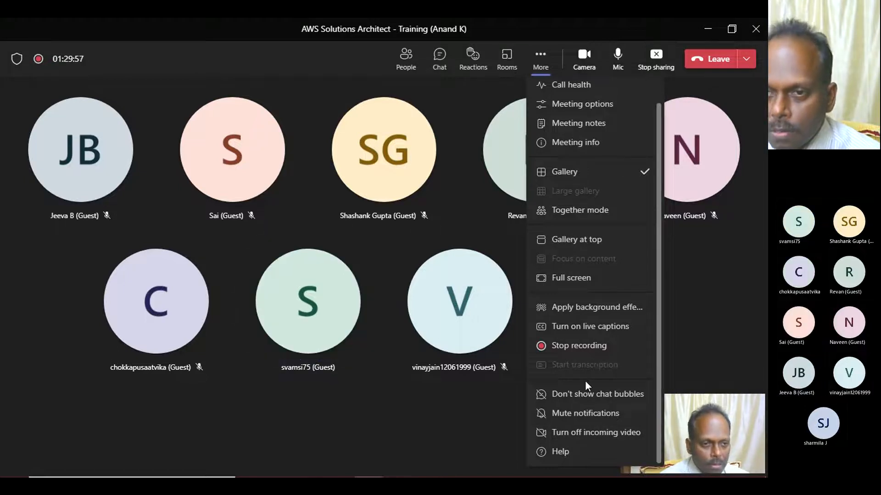
pyautogui.scroll(1, 585, 380)
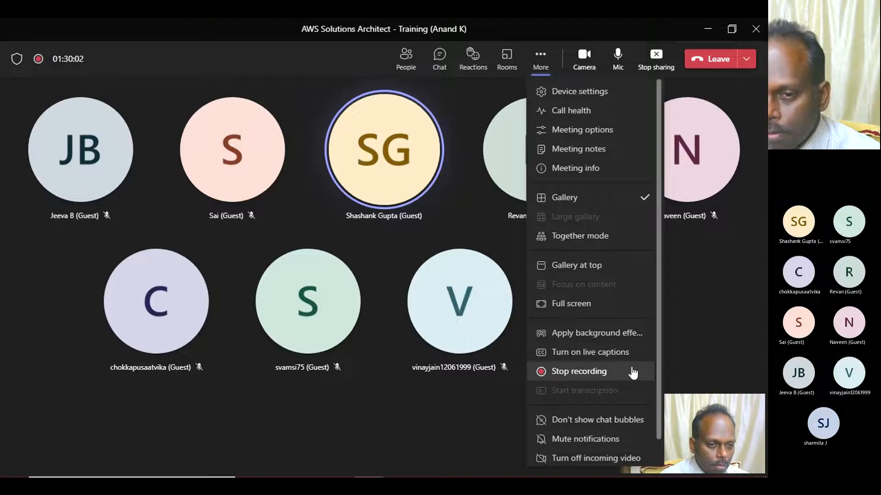
pyautogui.scroll(-1, 611, 366)
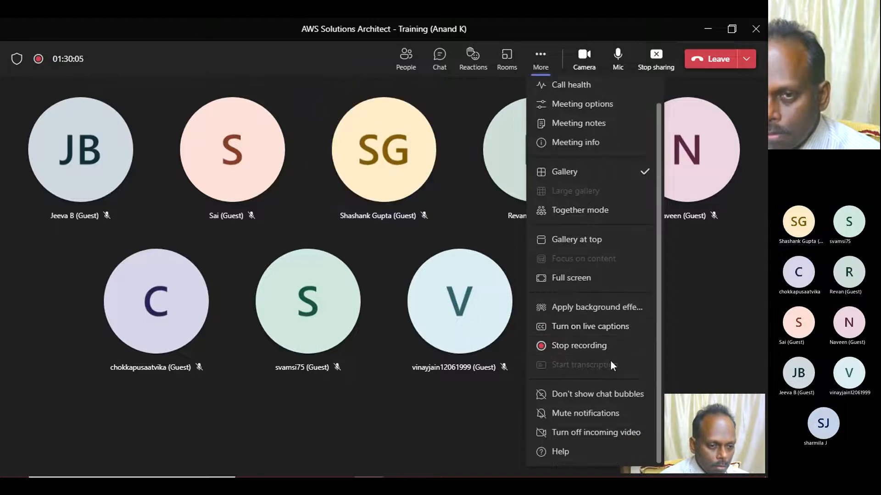
pyautogui.scroll(1, 611, 366)
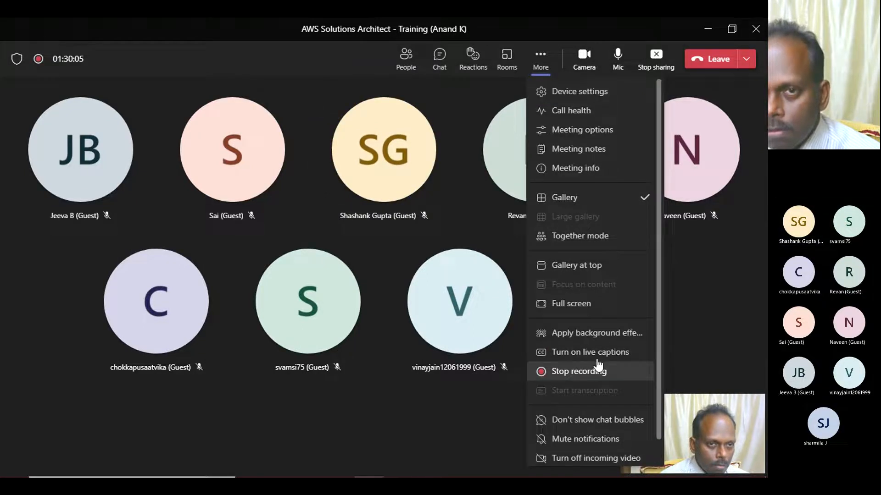
pyautogui.click(438, 56)
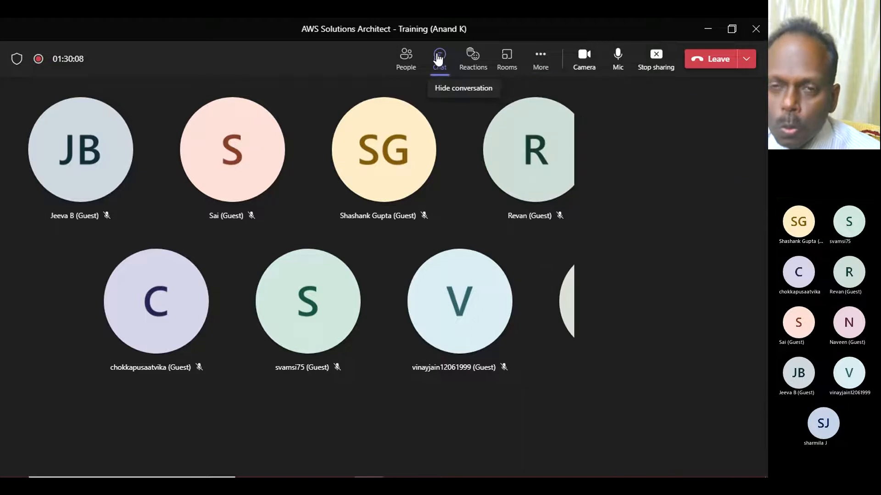
# Step: Switch from the Teams meeting to the browser and copy the address of the Learning Linux Commands YouTube video
pyautogui.click(709, 31)
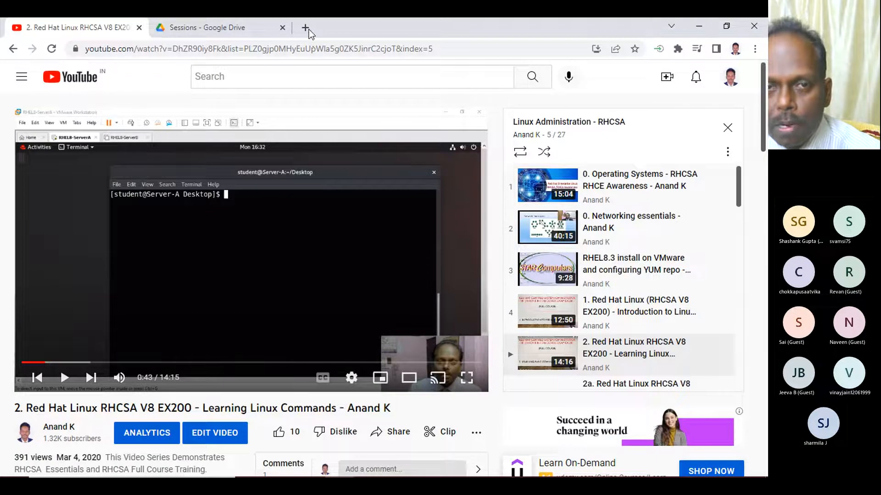
pyautogui.click(275, 50)
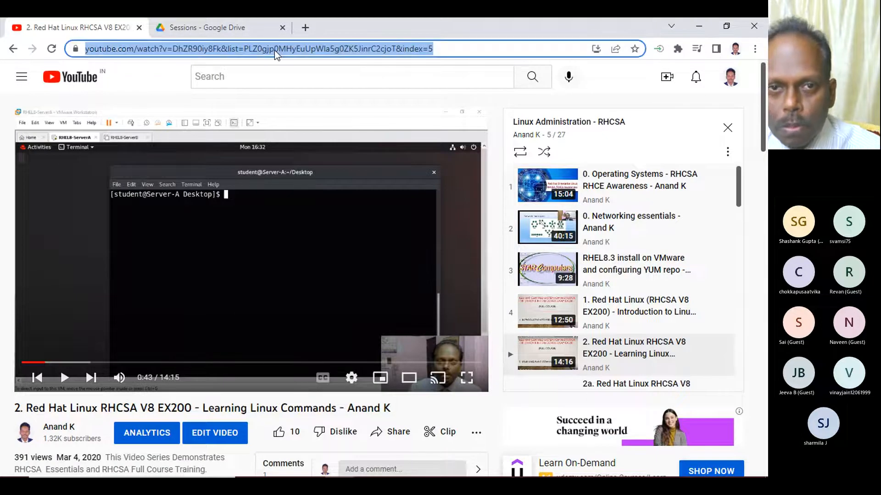
pyautogui.rightClick(275, 51)
pyautogui.click(321, 134)
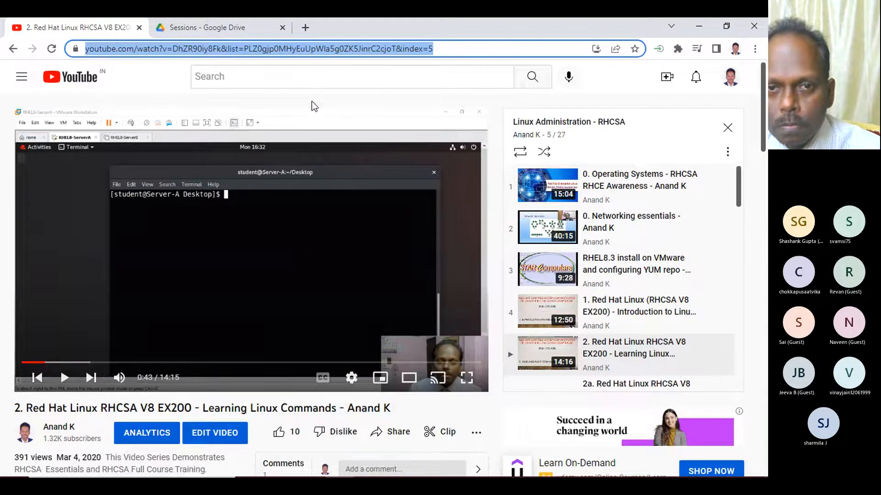
# Step: Open web.whatsapp.com in a new browser tab
pyautogui.click(305, 28)
pyautogui.write('web.whatsapp.com')
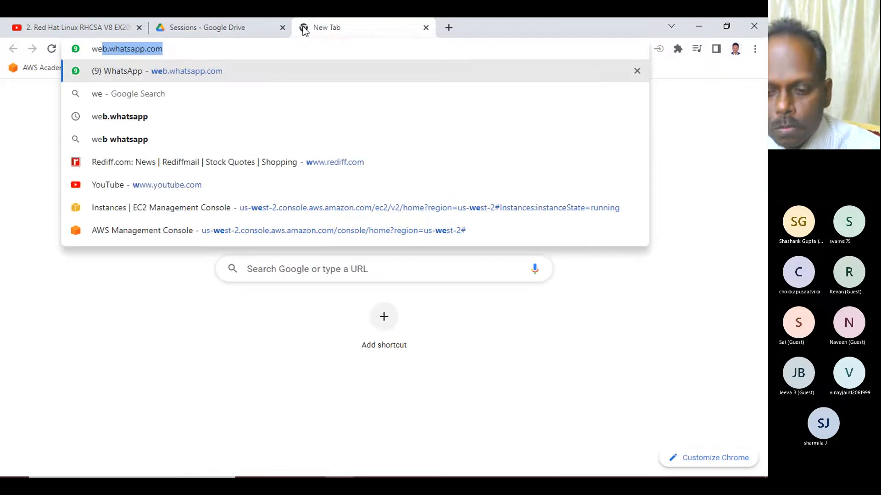
pyautogui.press('Return')
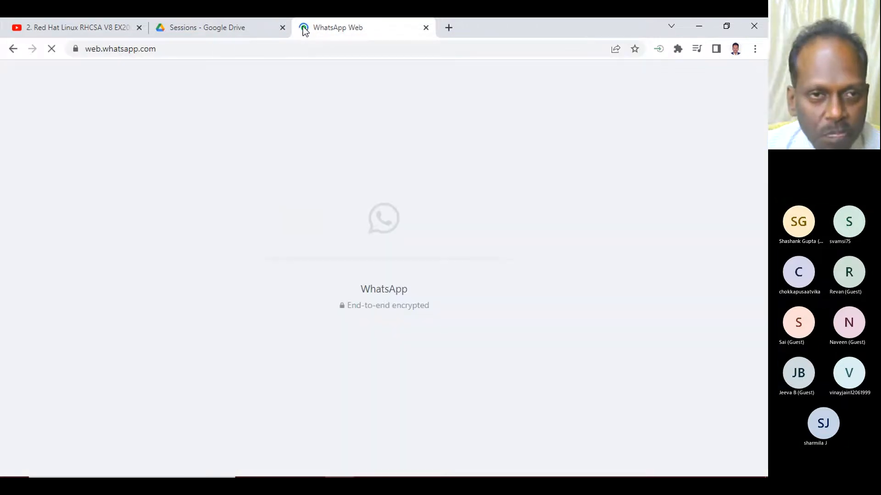
# Step: Return from the YouTube video to the "Linux Administration - RHCSA" playlist page and copy the playlist's address
pyautogui.click(229, 26)
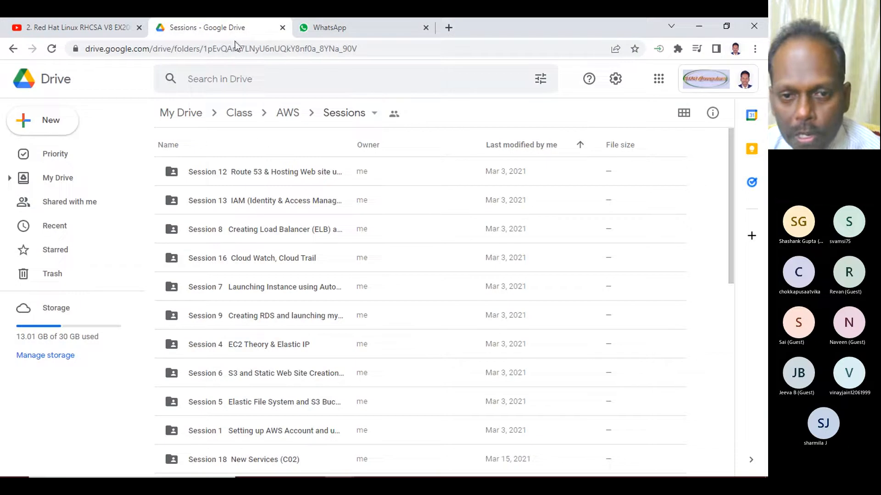
pyautogui.click(112, 28)
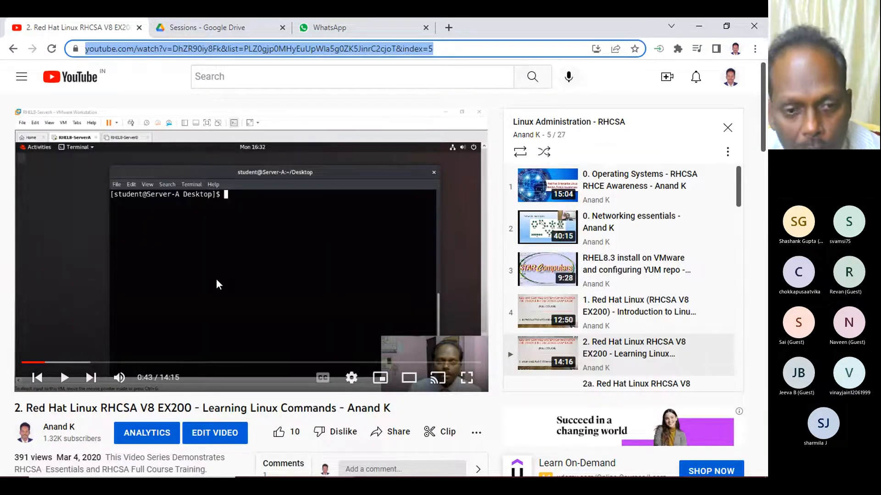
pyautogui.scroll(-2, 225, 275)
pyautogui.scroll(2, 236, 261)
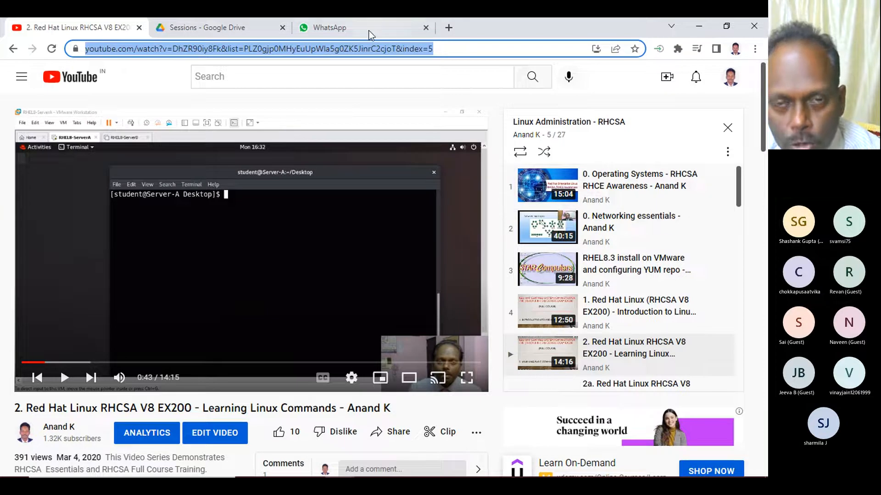
pyautogui.click(13, 49)
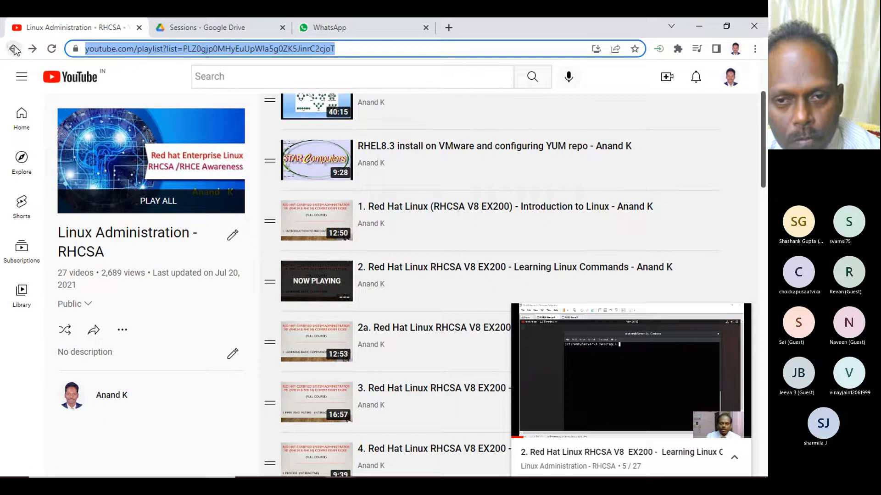
pyautogui.rightClick(266, 44)
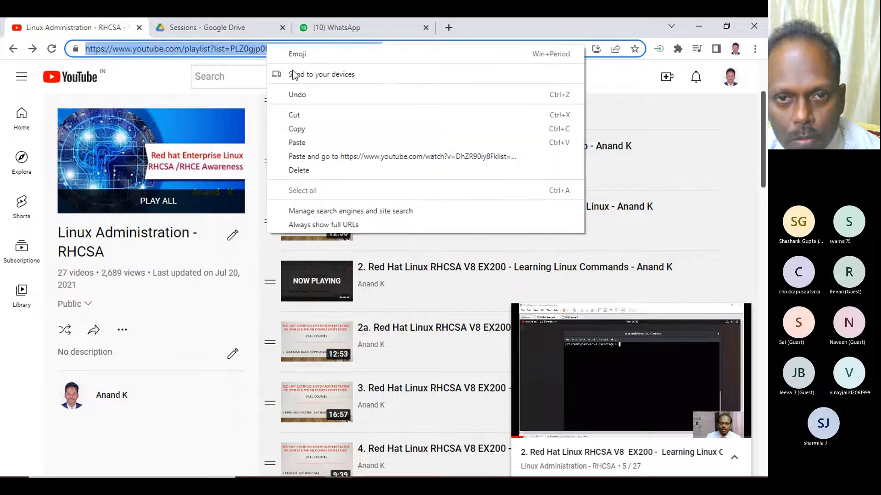
pyautogui.click(303, 129)
# Step: Send the copied playlist link to the "AWS Training July 2022" group in WhatsApp Web
pyautogui.click(345, 25)
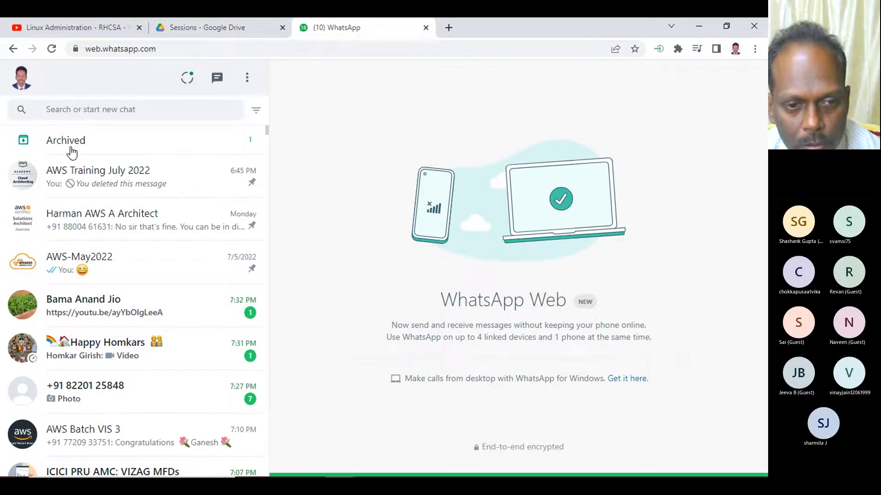
pyautogui.click(112, 171)
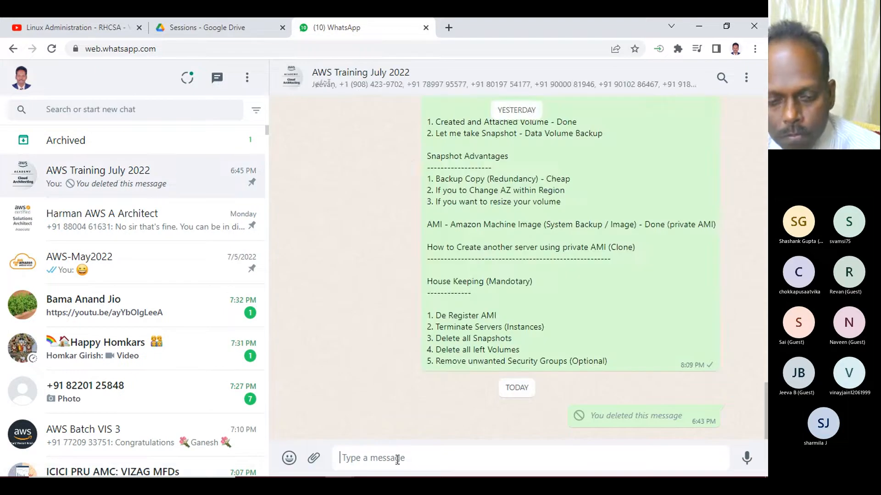
pyautogui.hotkey('ctrl', 'v')
pyautogui.press('Return')
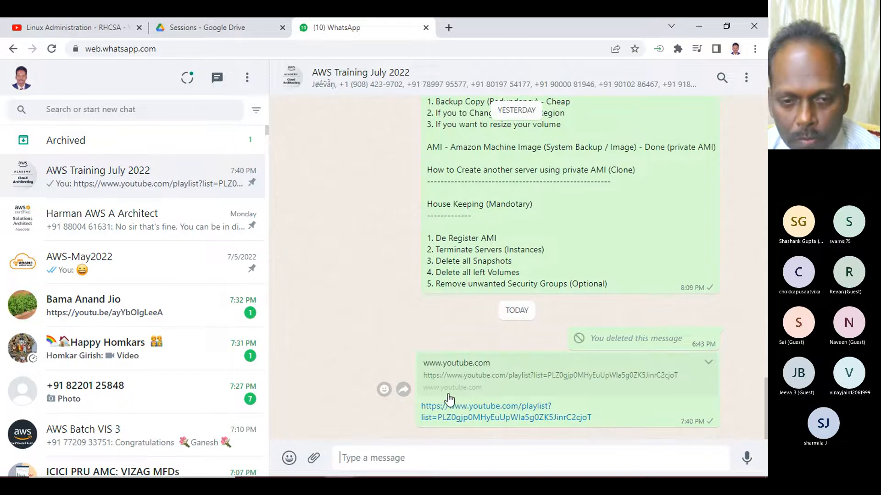
# Step: Reopen the "2. Red Hat Linux RHCSA V8 EX200 - Learning Linux Commands" video from the playlist, skip the ad and pause it
pyautogui.click(210, 26)
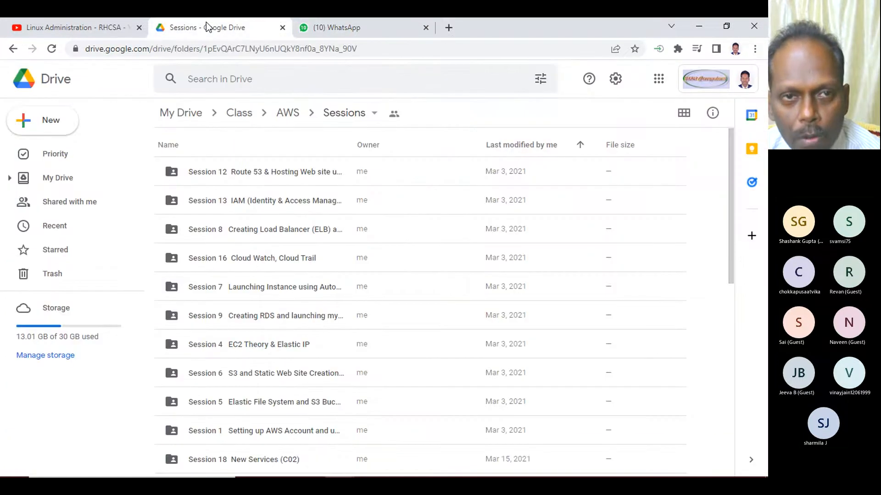
pyautogui.click(52, 28)
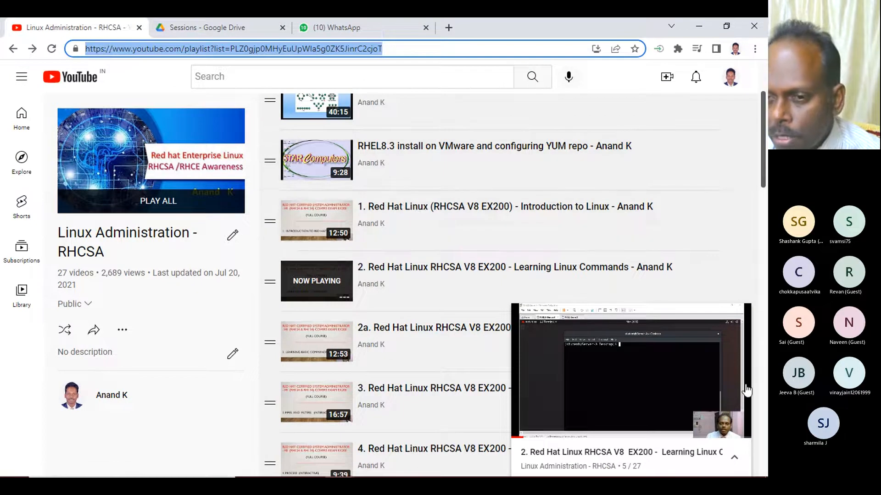
pyautogui.moveTo(698, 329)
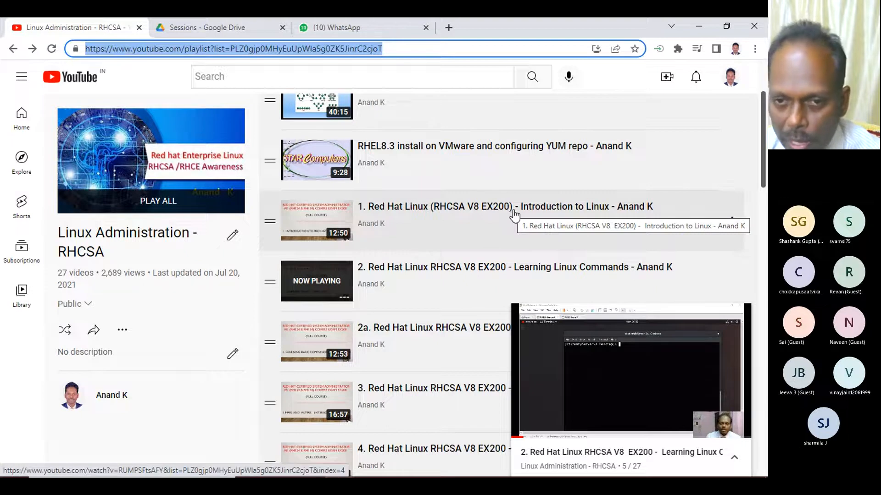
pyautogui.scroll(-1, 418, 270)
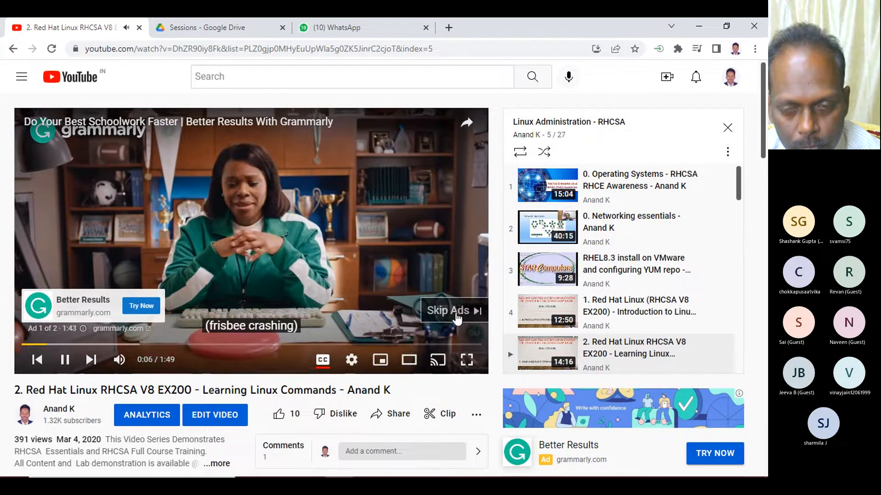
pyautogui.click(458, 316)
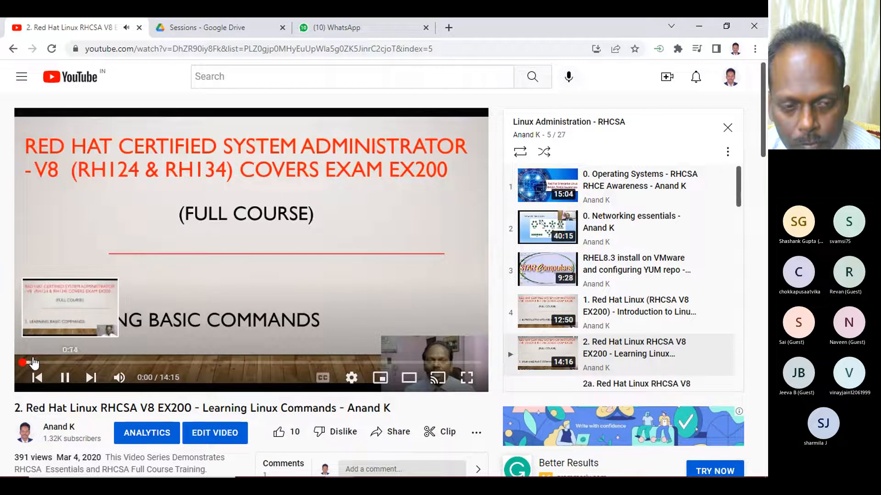
pyautogui.click(65, 378)
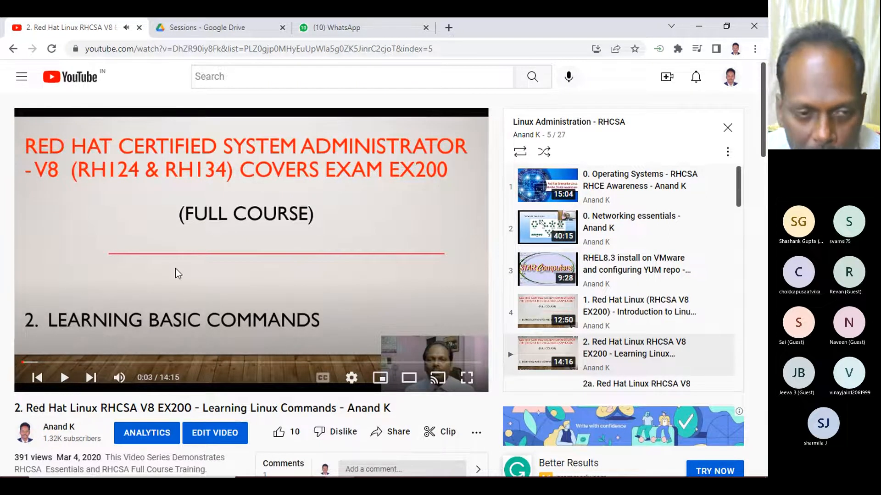
# Step: Expand the full description of the paused Learning Linux Commands video to reveal the course content link
pyautogui.scroll(-1, 179, 274)
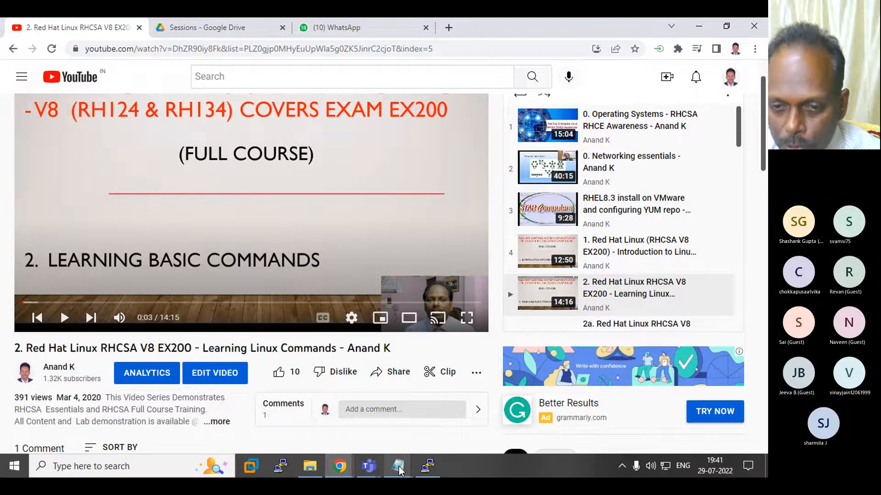
pyautogui.click(413, 466)
pyautogui.click(102, 268)
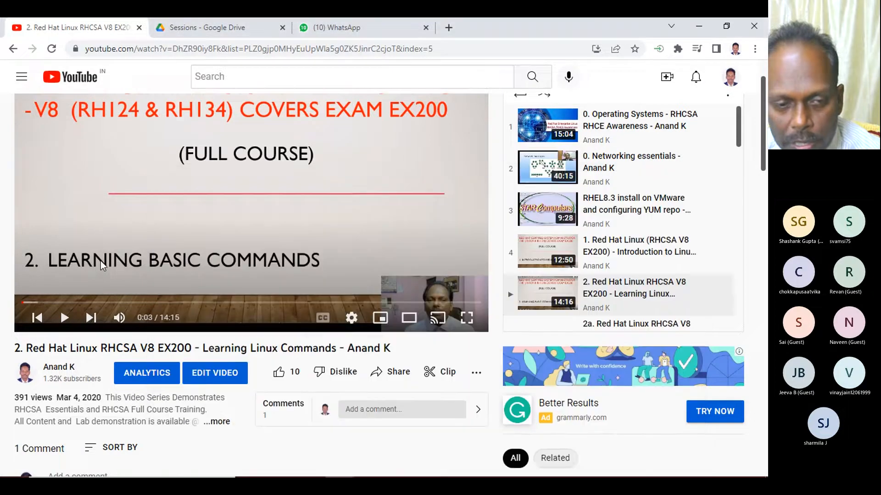
pyautogui.scroll(-5, 190, 367)
pyautogui.scroll(5, 135, 163)
pyautogui.click(109, 217)
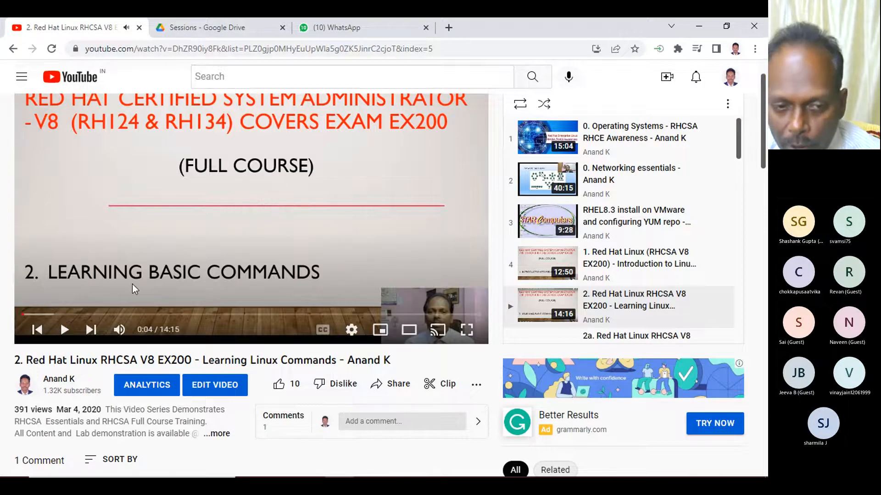
pyautogui.scroll(-3, 134, 288)
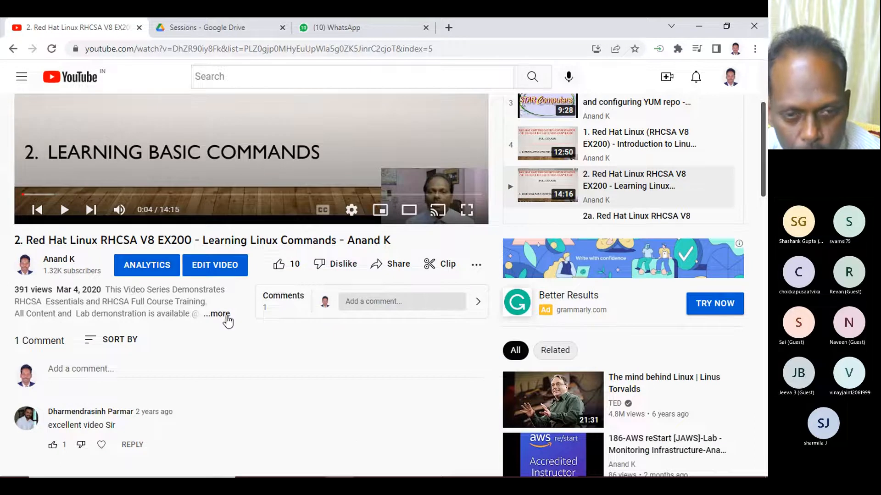
pyautogui.scroll(1, 228, 324)
pyautogui.scroll(-1, 228, 323)
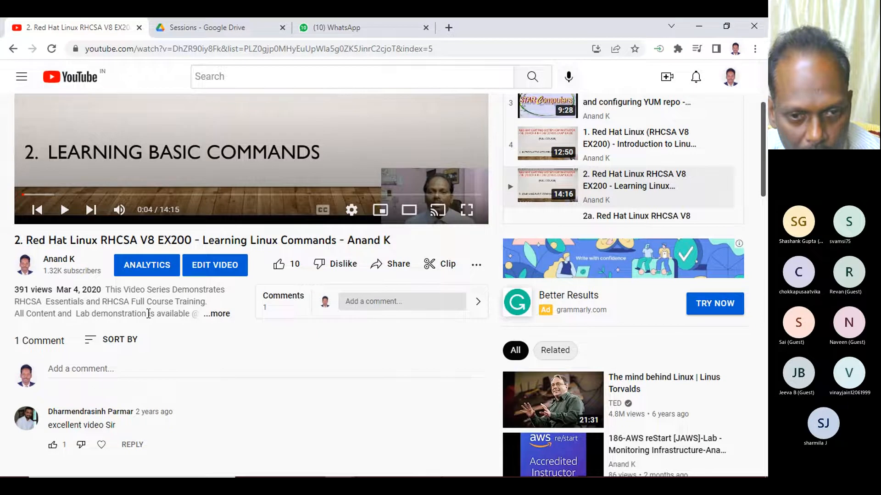
pyautogui.click(221, 314)
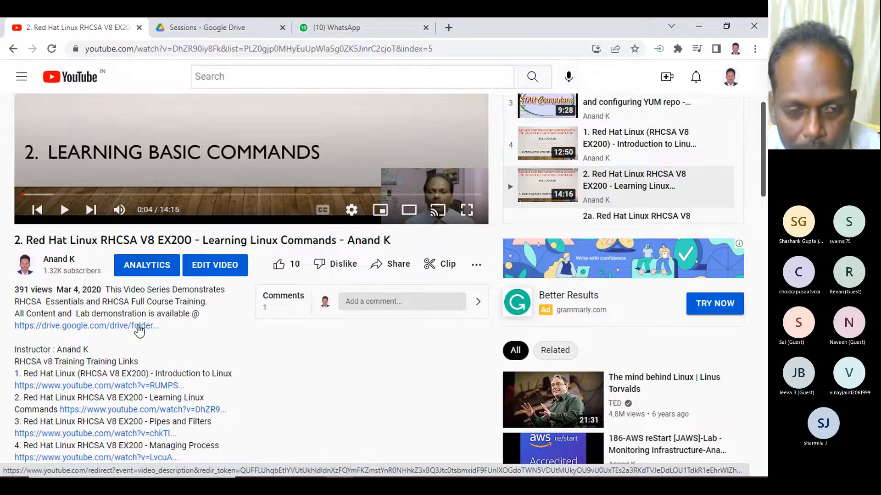
# Step: Open the description's Google Drive folder link in a new tab and switch to that RHCSA Essentials folder
pyautogui.scroll(3, 212, 140)
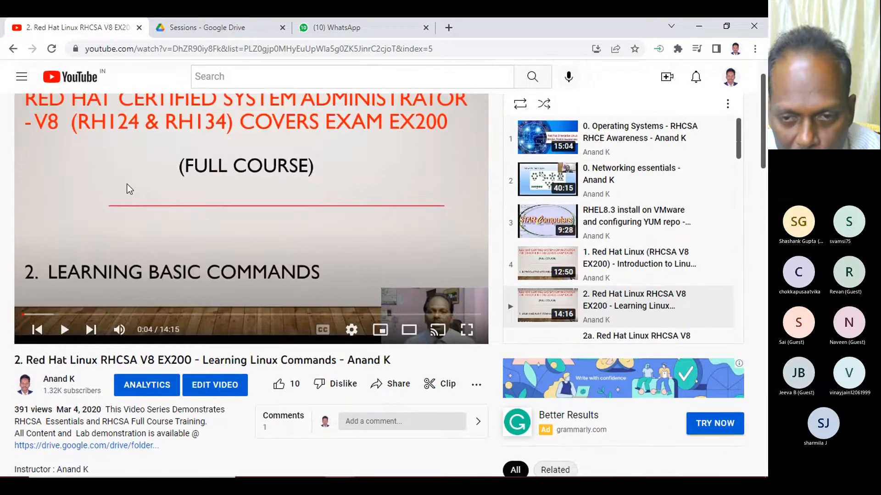
pyautogui.scroll(-3, 183, 189)
pyautogui.rightClick(130, 331)
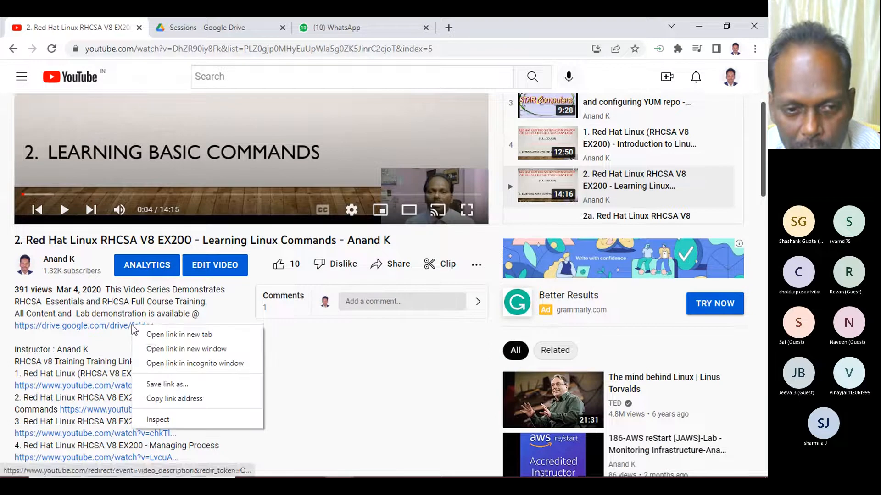
pyautogui.click(153, 335)
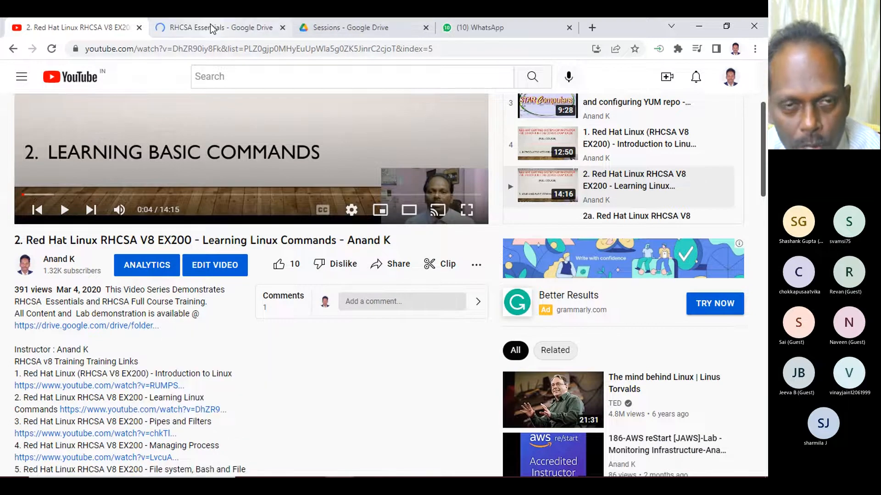
pyautogui.click(212, 28)
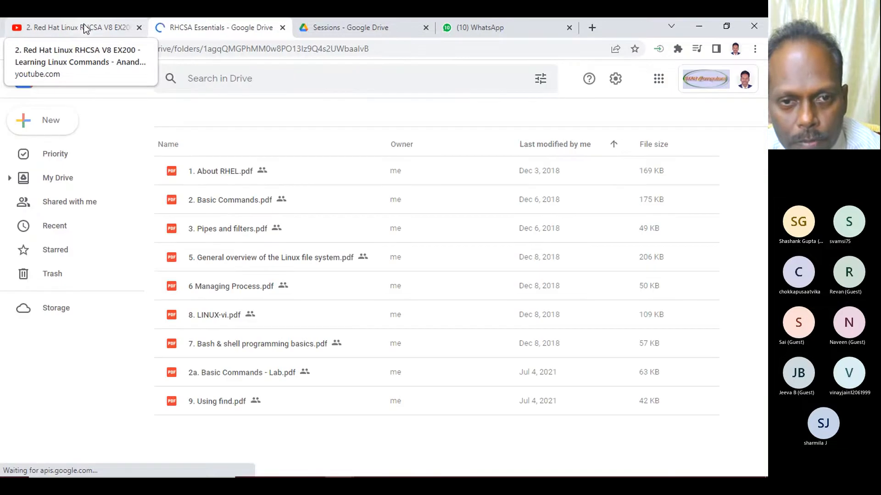
pyautogui.click(84, 28)
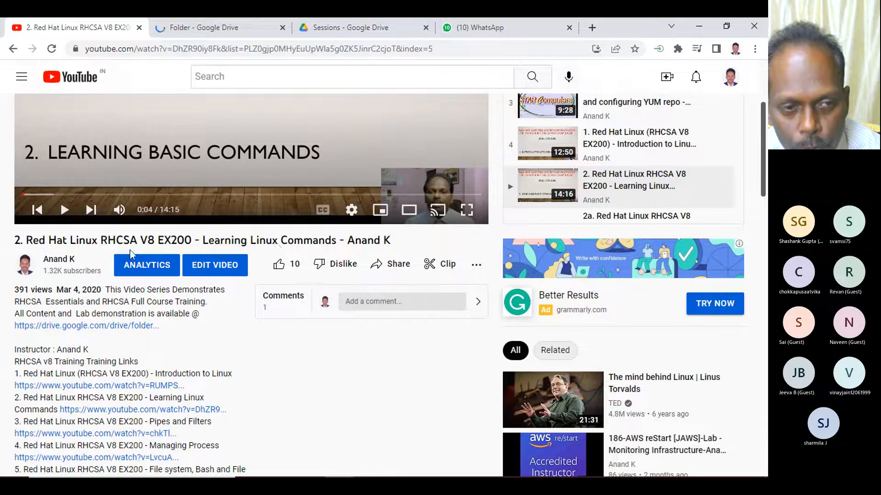
pyautogui.click(197, 28)
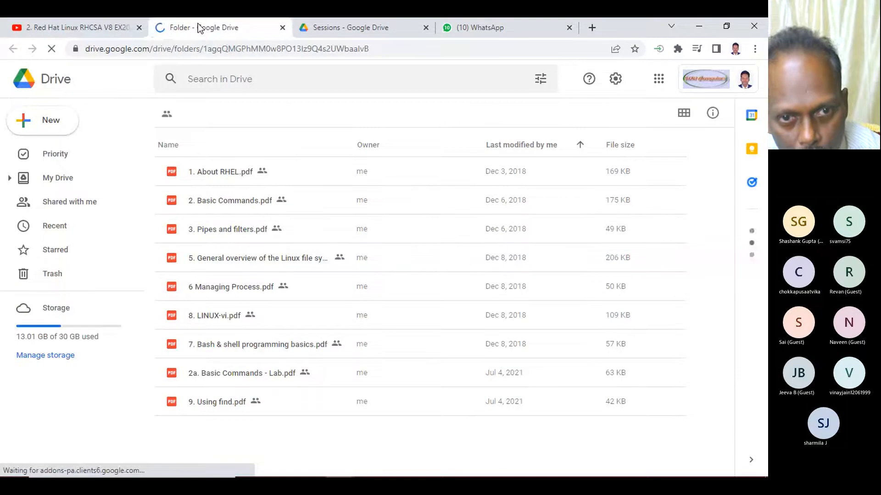
# Step: Open "2. Basic Commands.pdf" from the RHCSA Essentials folder and look through its table of Linux commands
pyautogui.click(247, 201)
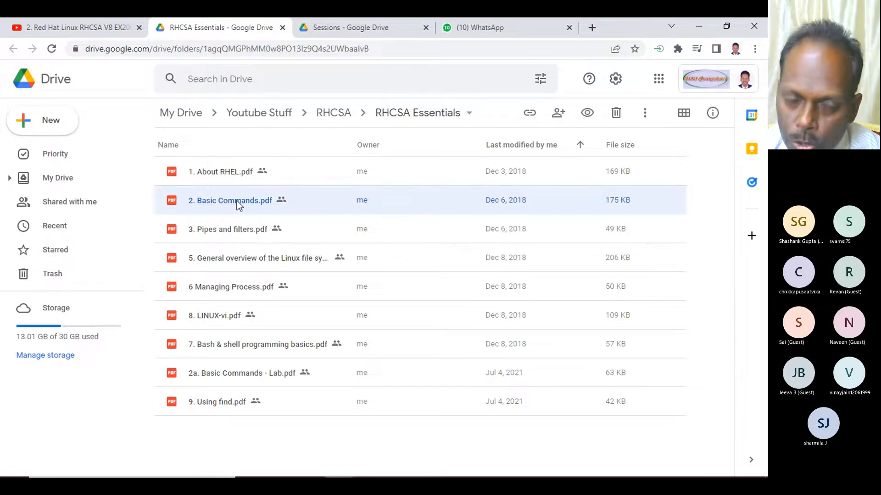
pyautogui.doubleClick(236, 200)
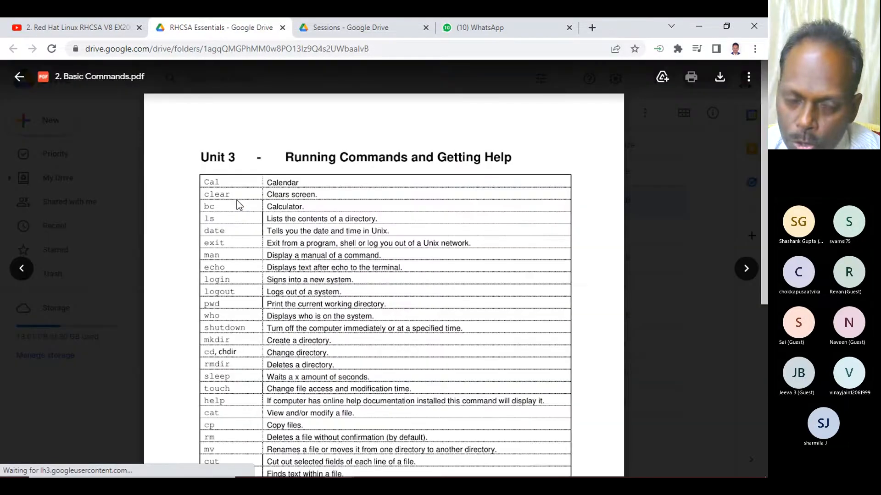
pyautogui.scroll(-6, 320, 243)
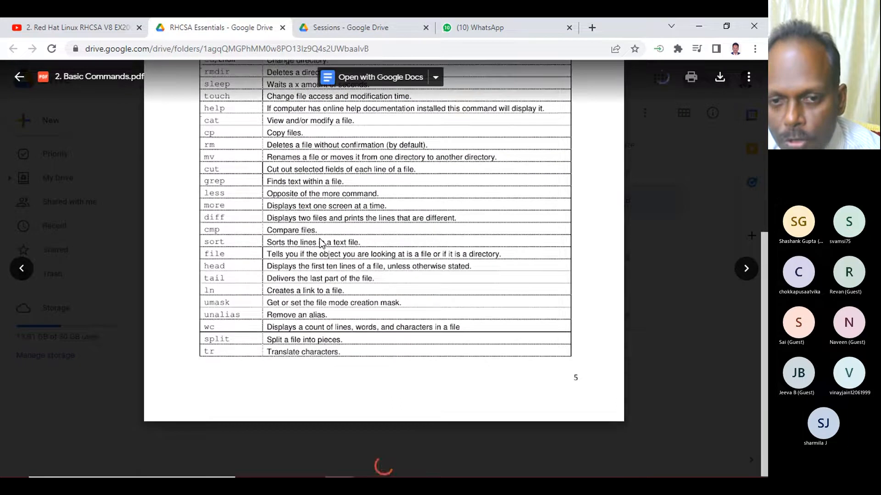
pyautogui.scroll(6, 320, 243)
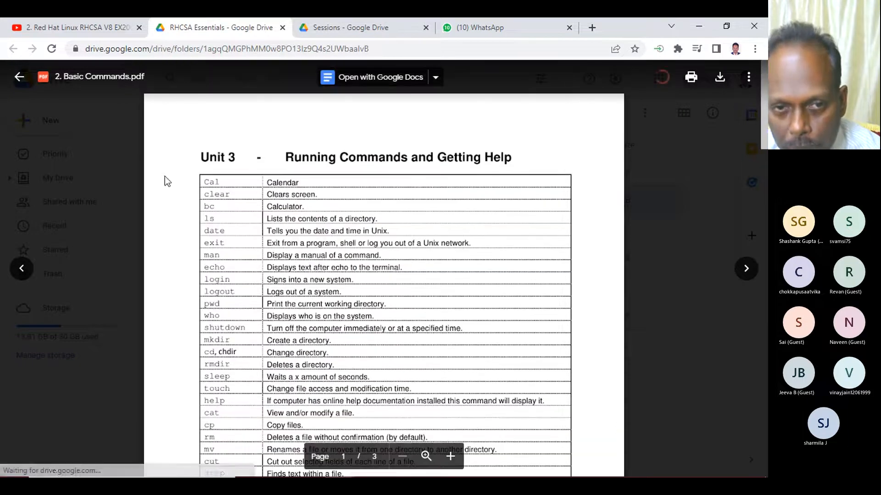
# Step: Return to the Learning Linux Commands video, play it from about 2:03 and pause at the terminal login
pyautogui.click(97, 28)
pyautogui.scroll(3, 206, 184)
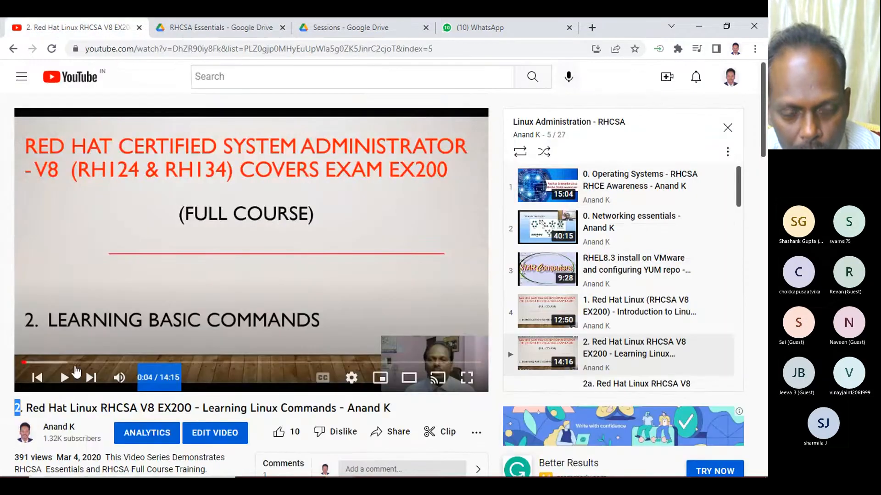
pyautogui.click(65, 381)
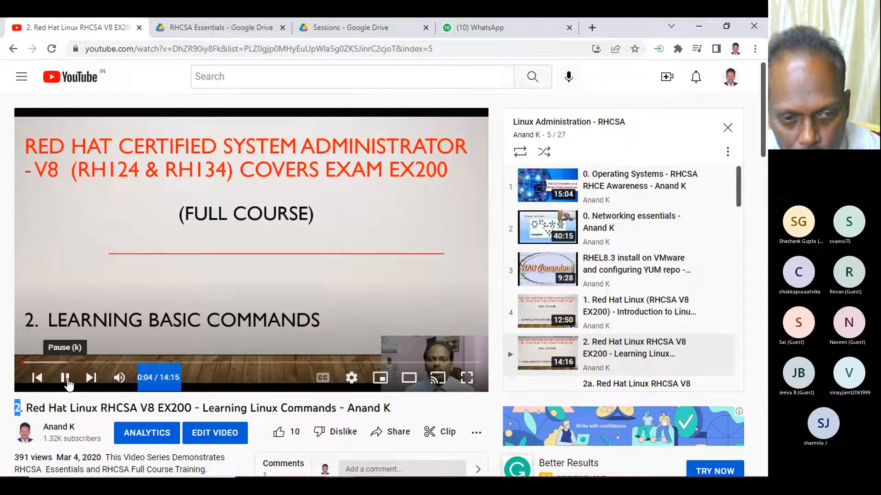
pyautogui.click(87, 362)
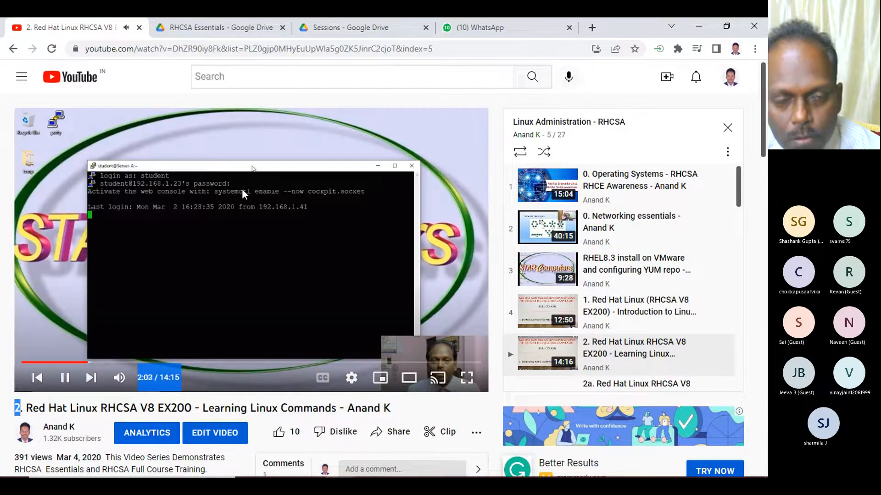
pyautogui.click(158, 215)
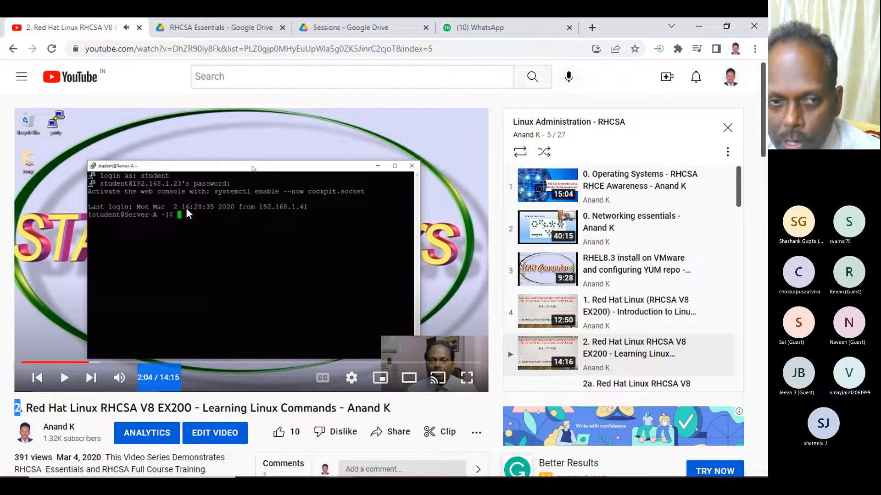
# Step: Show the EC2 PuTTY session in front of the video, then return and jump the video to about 2:16
pyautogui.click(428, 465)
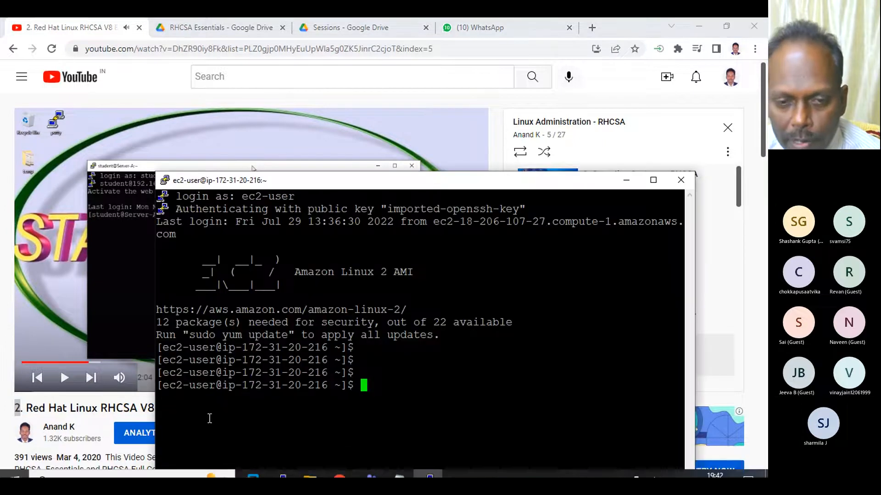
pyautogui.moveTo(402, 182); pyautogui.dragTo(477, 190)
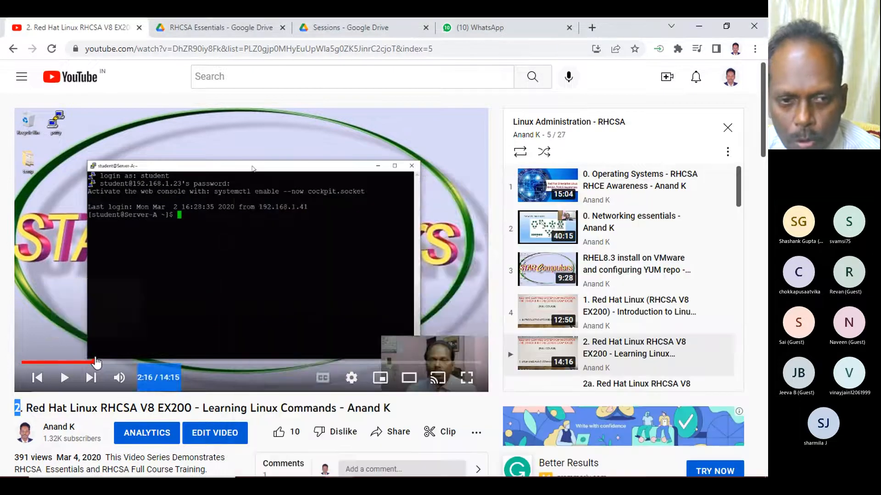
pyautogui.click(94, 363)
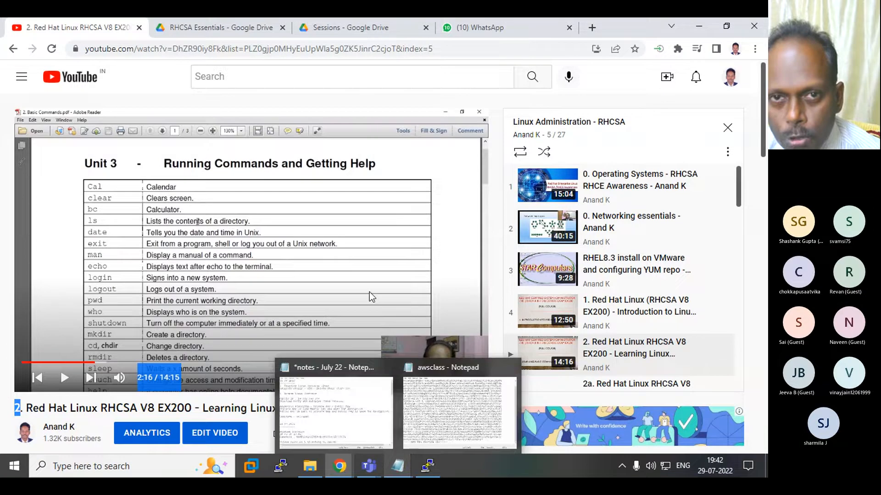
# Step: Highlight the Cal row in the Basic Commands PDF and return to the Learning Linux Commands video
pyautogui.click(242, 27)
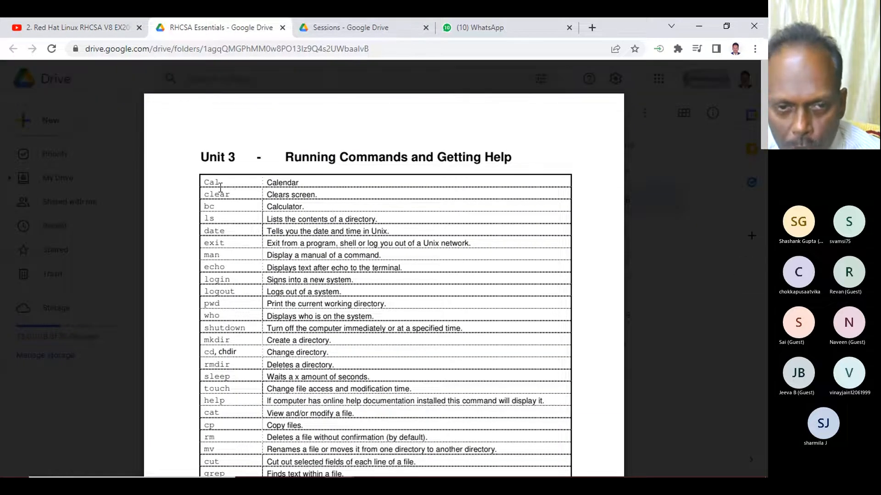
pyautogui.moveTo(204, 181); pyautogui.dragTo(298, 183)
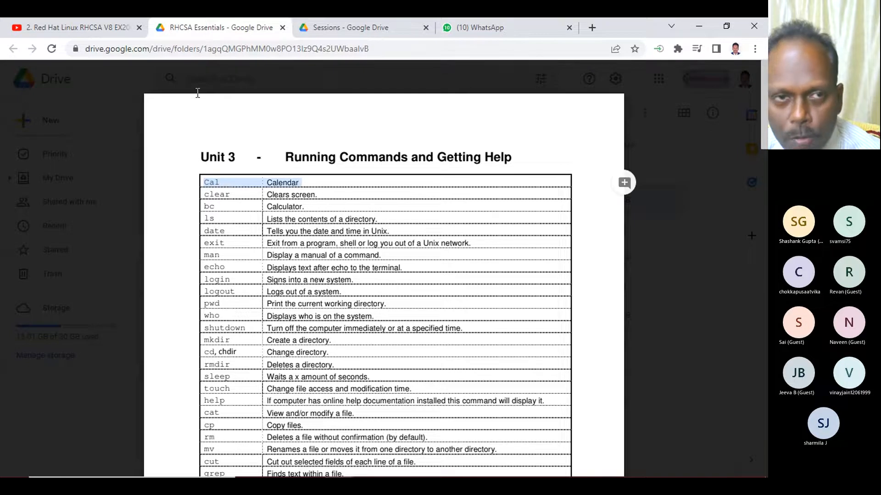
pyautogui.click(112, 30)
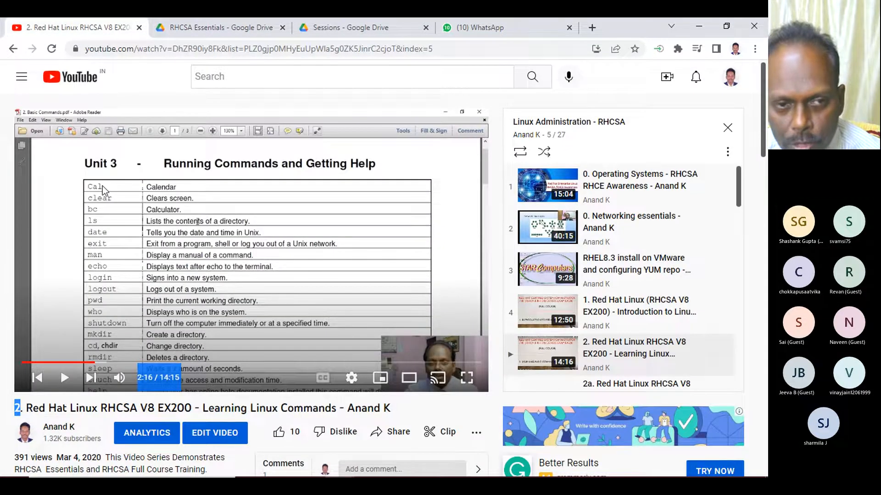
# Step: Resume the Learning Linux Commands video, skip ahead to the cal command demonstration and pause it at 3:08
pyautogui.click(242, 287)
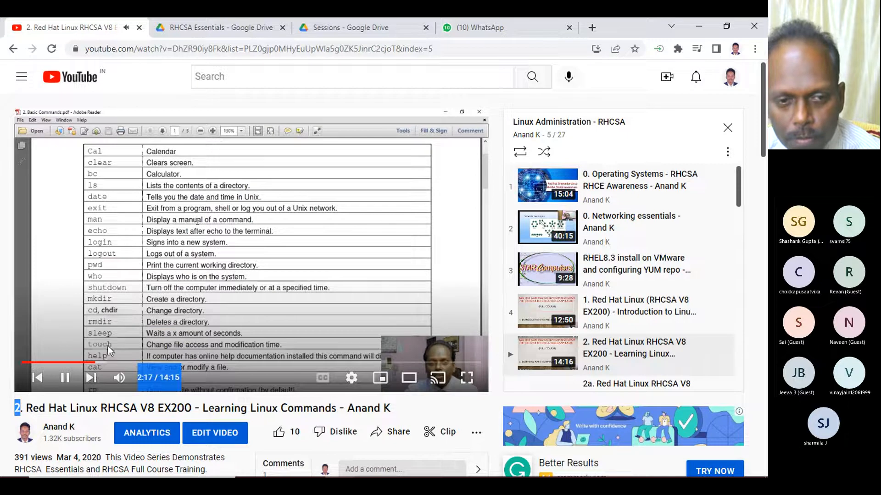
pyautogui.click(114, 362)
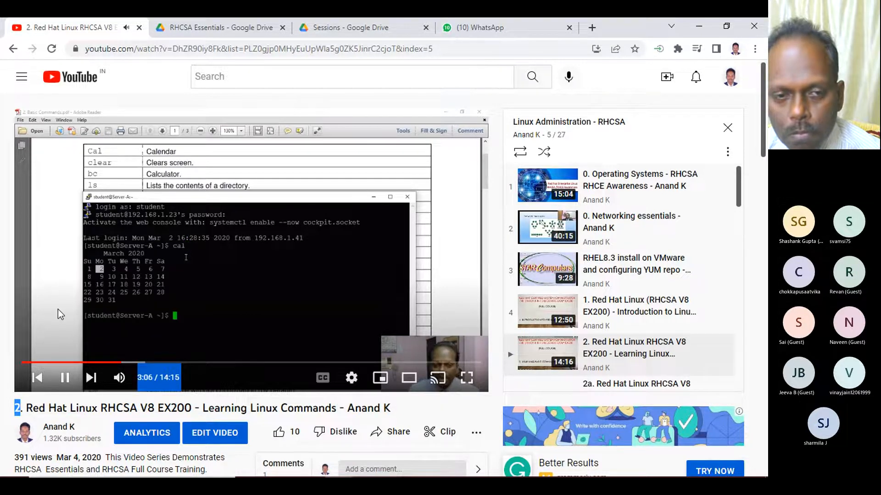
pyautogui.click(202, 248)
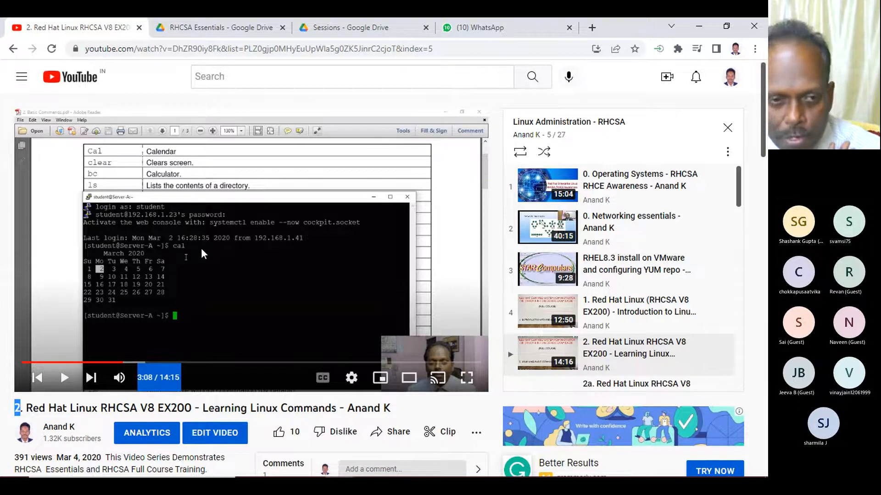
# Step: Locate the 2a lab video in the playlist and open "2a. Basic Commands - Lab.pdf" from the RHCSA Essentials folder
pyautogui.scroll(-3, 669, 280)
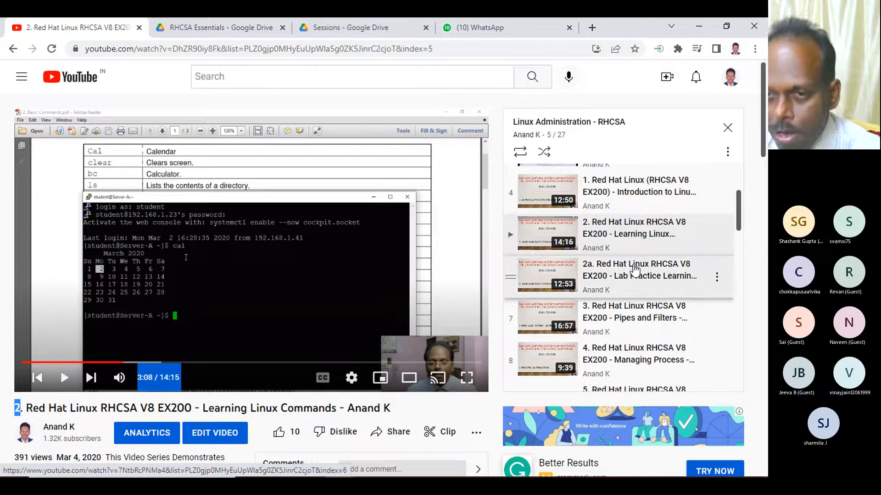
pyautogui.click(342, 27)
pyautogui.click(235, 29)
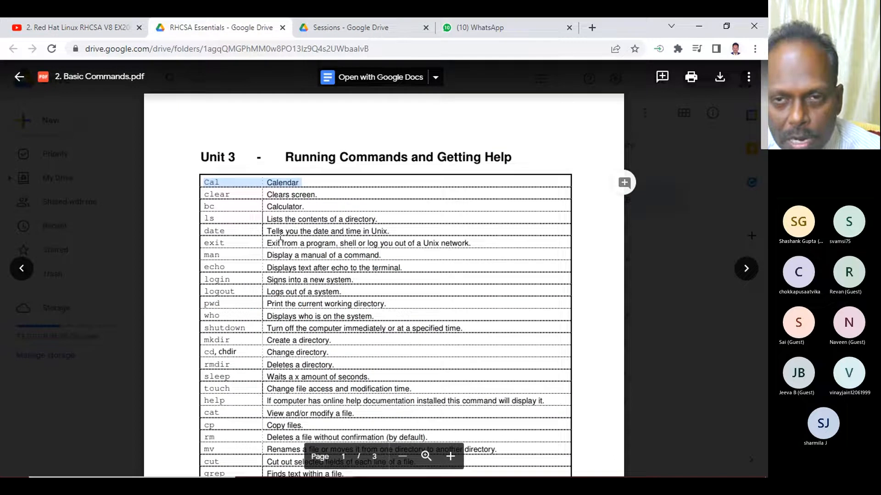
pyautogui.click(19, 76)
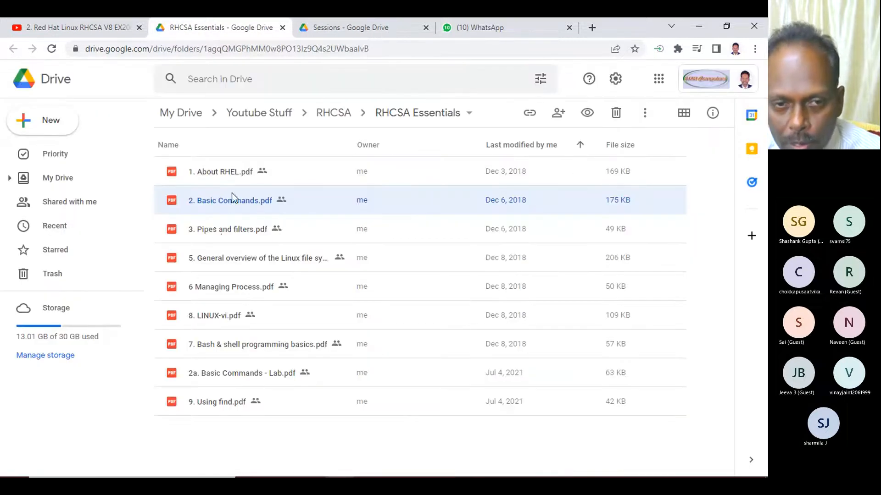
pyautogui.doubleClick(274, 376)
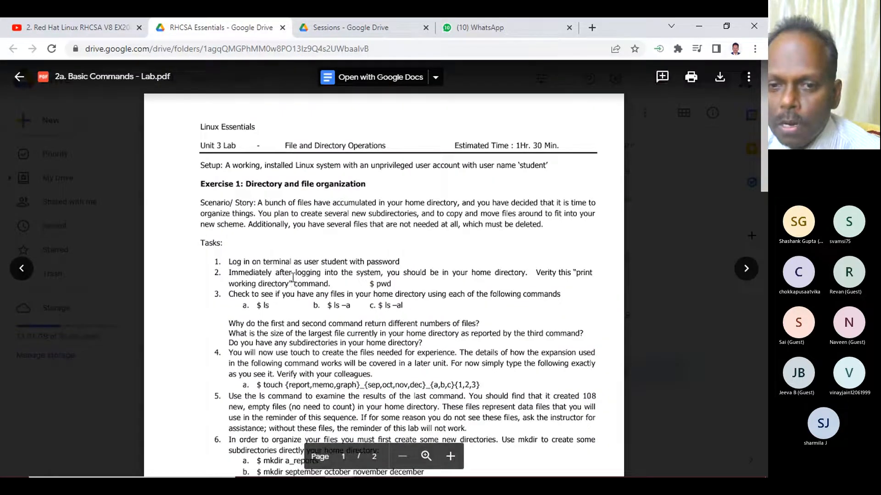
# Step: Look through the tasks of the Directory and file organization exercise on both pages of the lab PDF
pyautogui.scroll(-5, 298, 286)
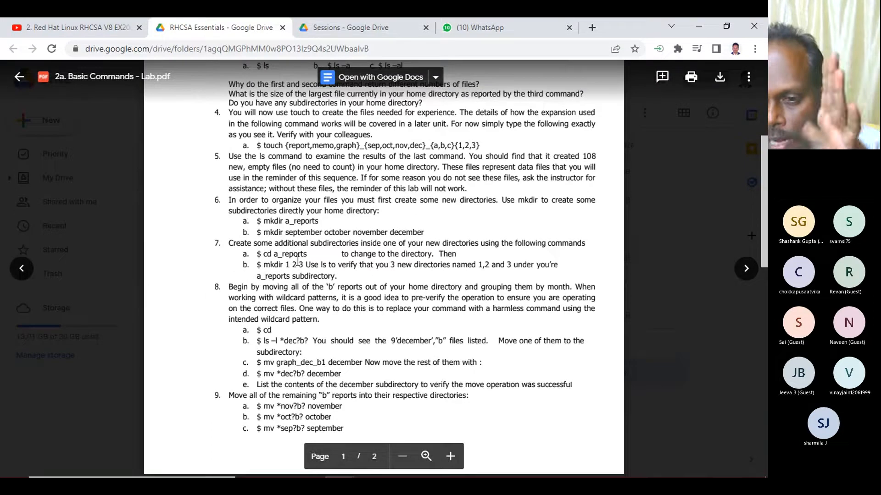
pyautogui.scroll(-5, 294, 250)
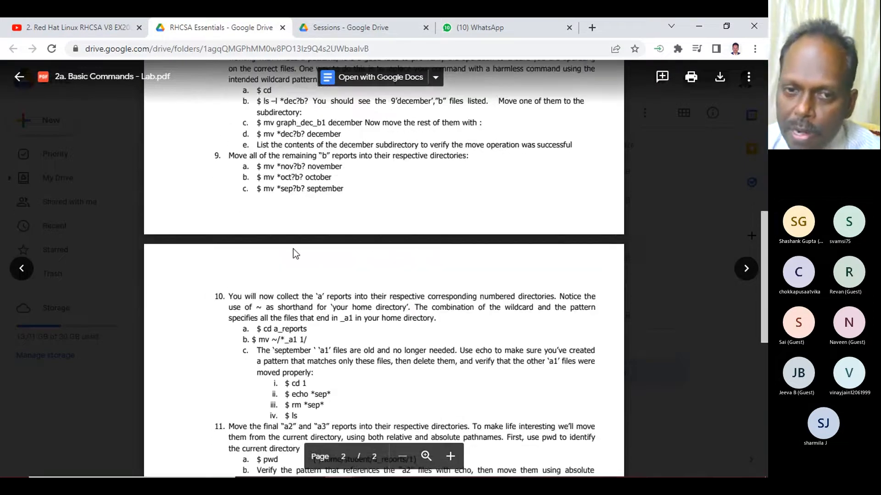
pyautogui.scroll(-8, 294, 249)
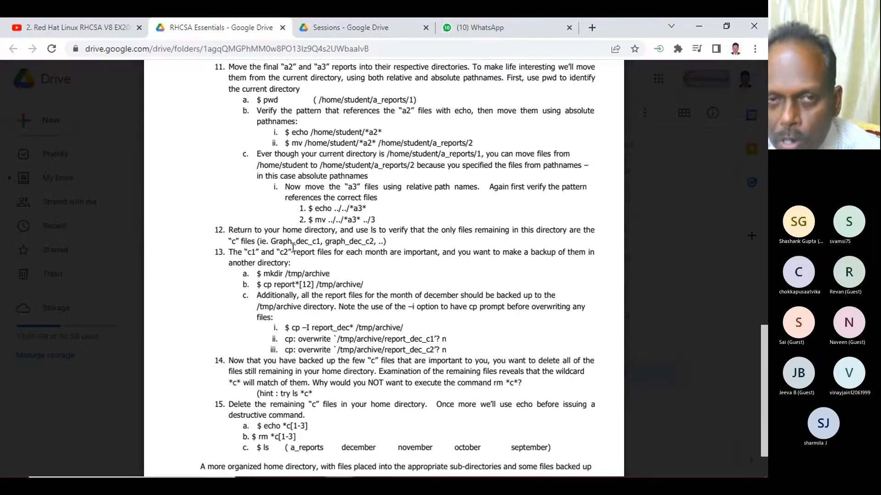
pyautogui.scroll(6, 293, 248)
pyautogui.scroll(15, 293, 207)
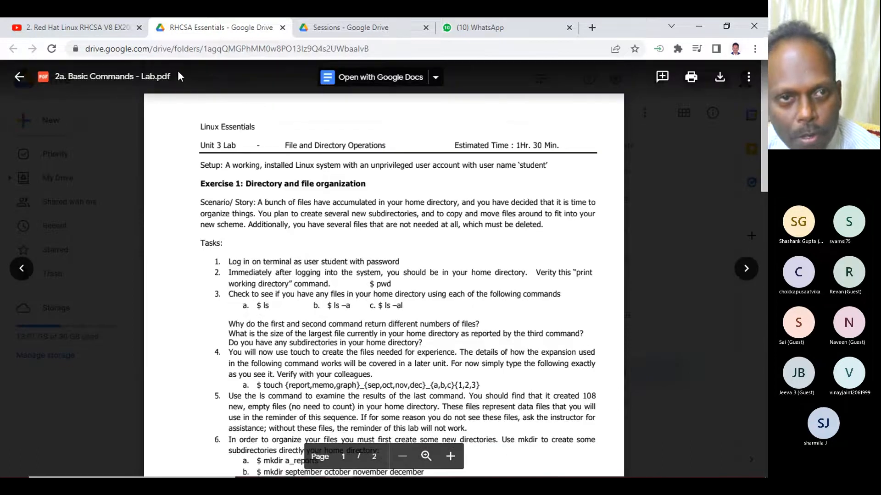
# Step: Play the playlist's "2a. Red Hat Linux RHCSA V8 EX200 - Lab Practice" video, skip ahead and pause at 1:42
pyautogui.click(83, 24)
pyautogui.click(617, 274)
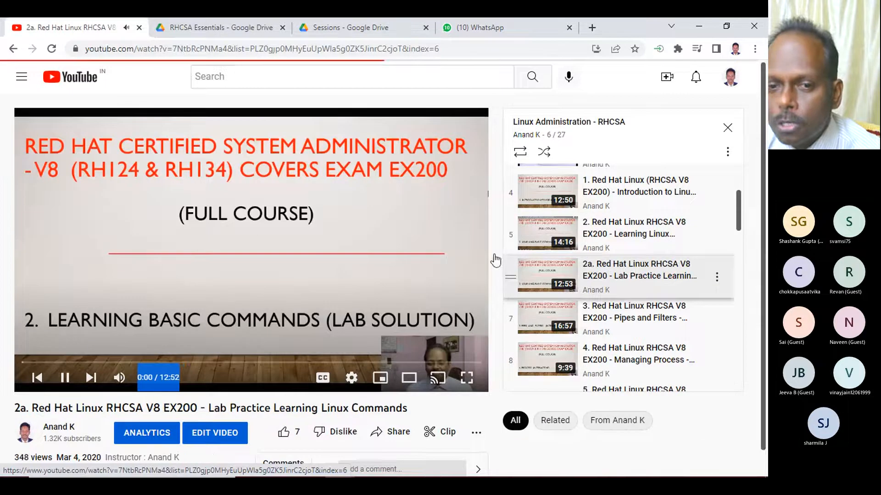
pyautogui.click(76, 362)
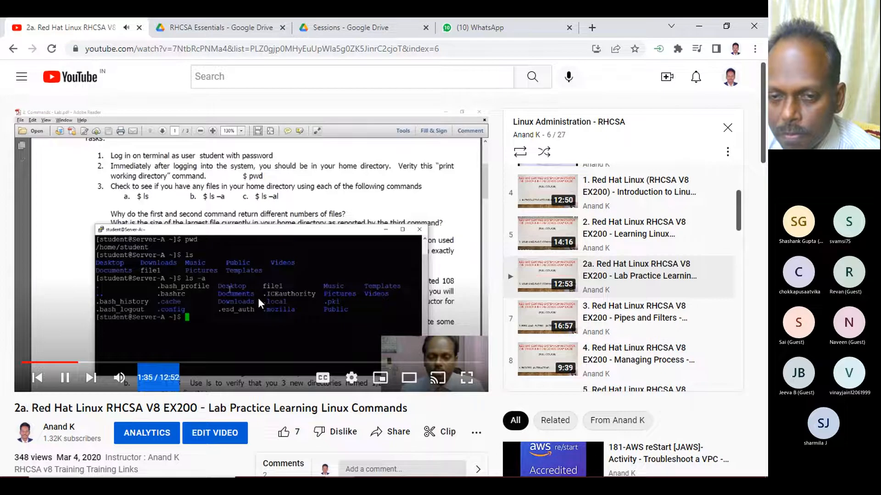
pyautogui.click(66, 378)
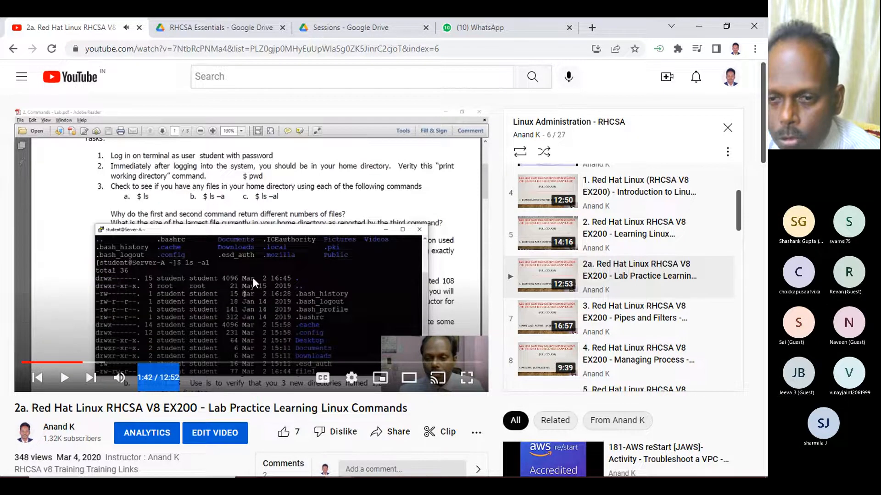
# Step: Browse the playlist's further videos and show the playlist link shared in the AWS Training July 2022 WhatsApp group
pyautogui.scroll(-6, 600, 234)
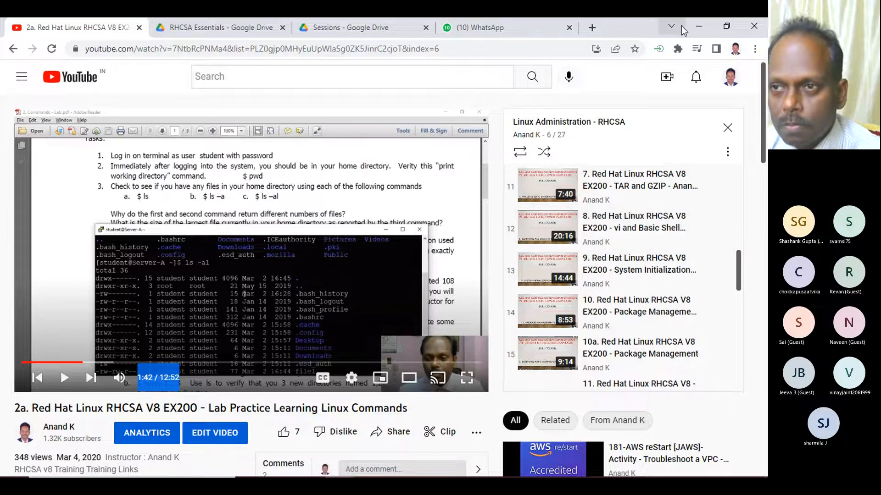
pyautogui.click(487, 28)
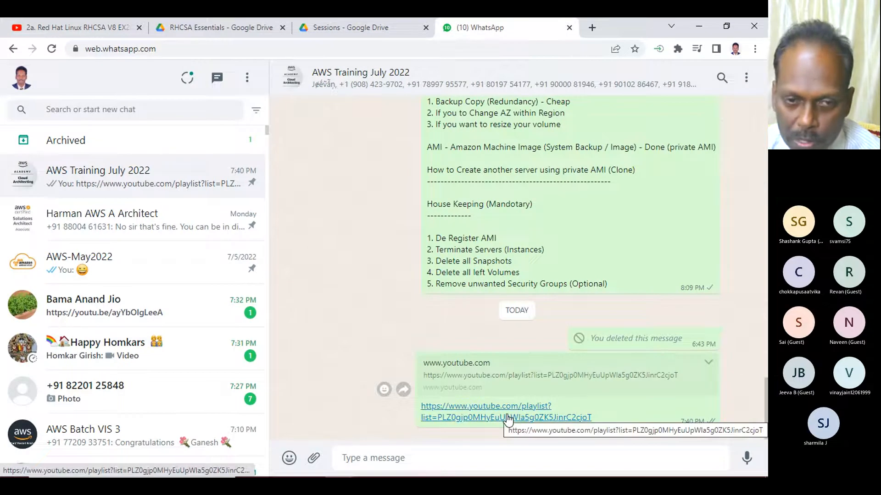
# Step: Minimize the browser, the notes and the July 22 folder, leaving the EC2 PuTTY session on the desktop
pyautogui.click(698, 26)
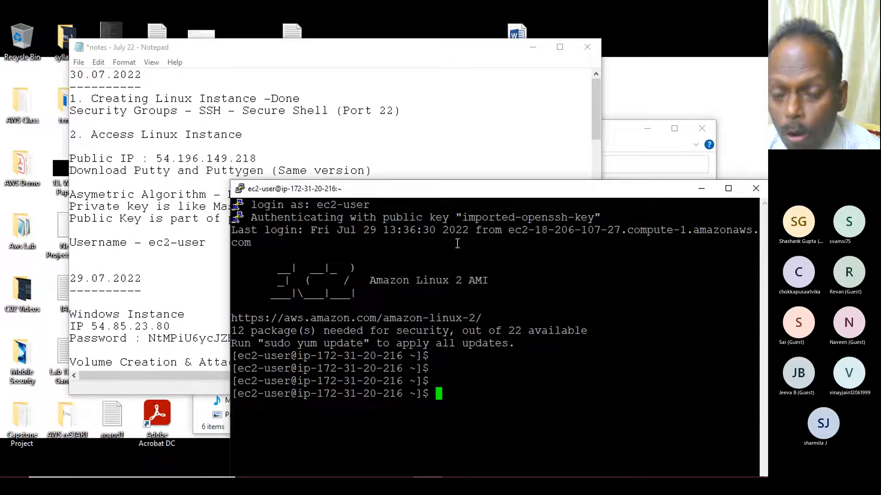
pyautogui.click(531, 50)
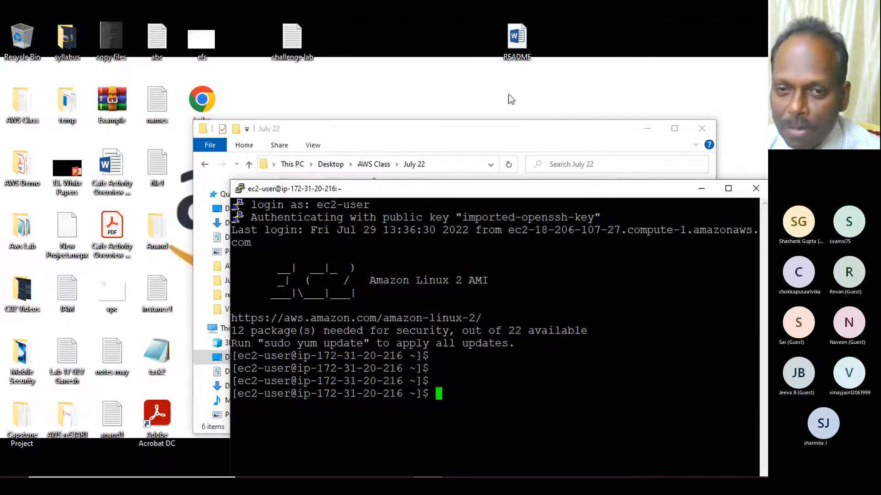
pyautogui.click(521, 122)
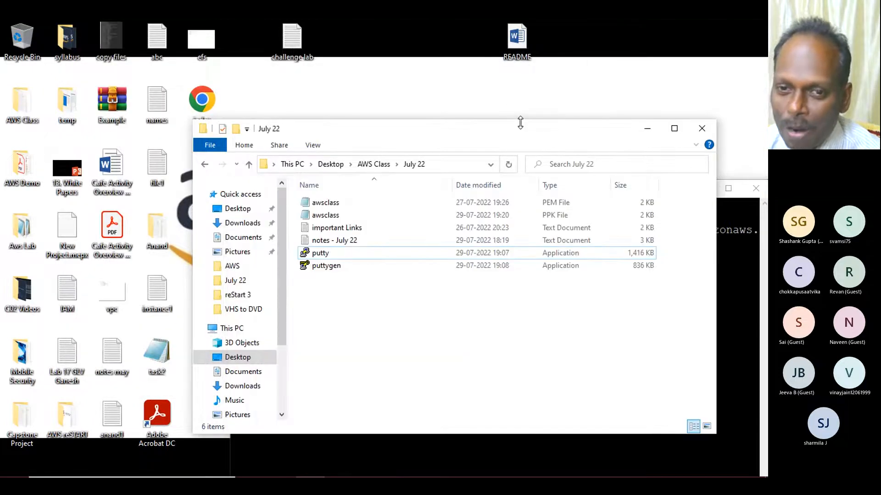
pyautogui.click(646, 128)
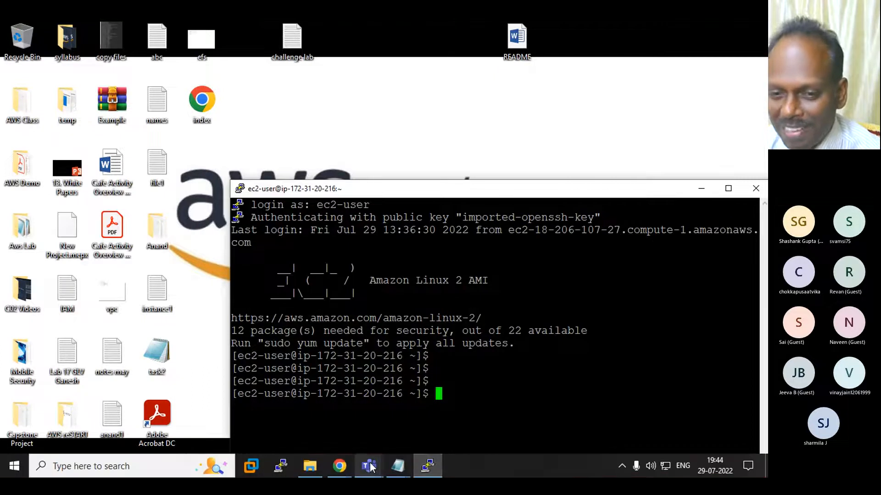
# Step: Open the AWS Solutions Architect Teams meeting window and place the EC2 PuTTY session in front of it
pyautogui.click(368, 466)
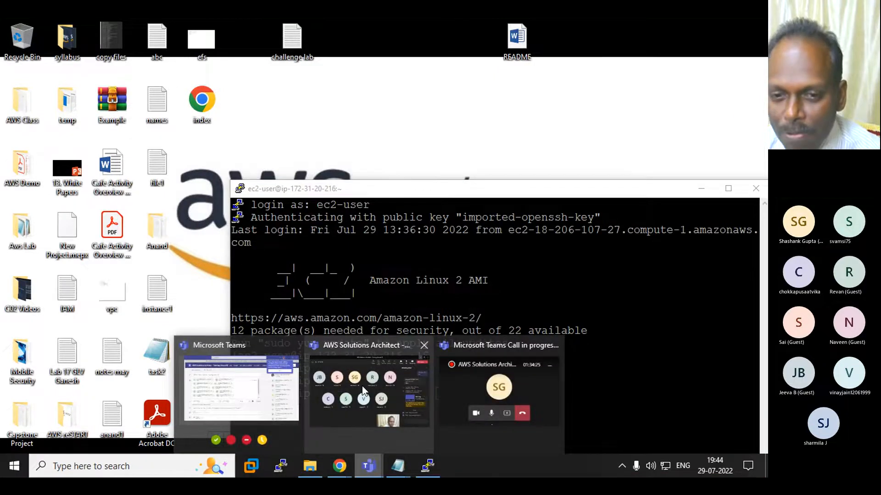
pyautogui.click(367, 373)
pyautogui.click(429, 471)
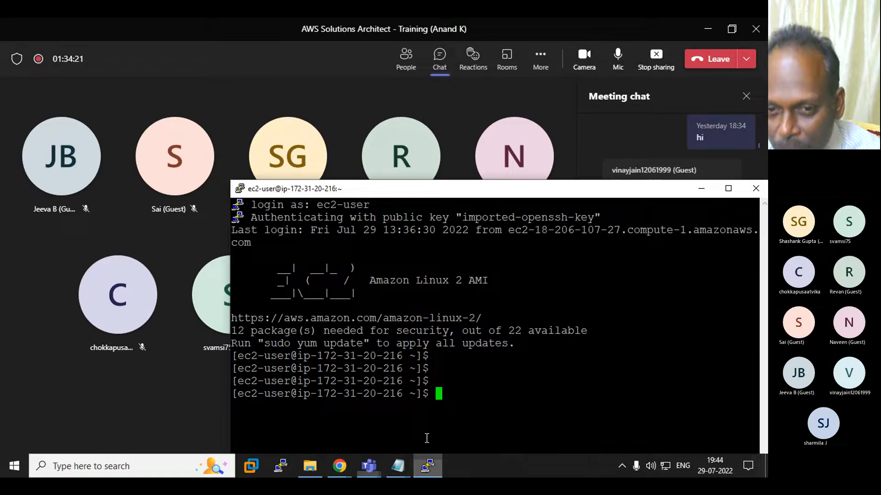
pyautogui.moveTo(492, 193); pyautogui.dragTo(436, 117)
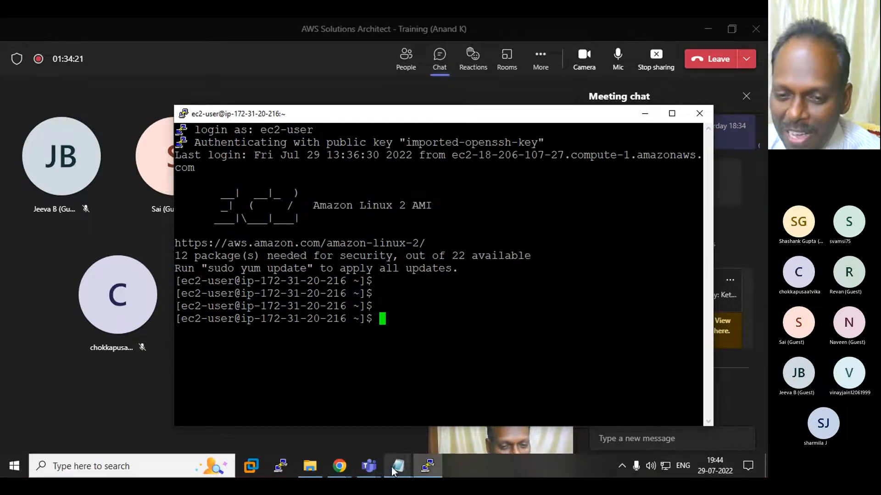
# Step: Copy the Linux Server instance's public IPv4 address in the EC2 console and load it in a new browser tab
pyautogui.click(339, 466)
pyautogui.click(389, 408)
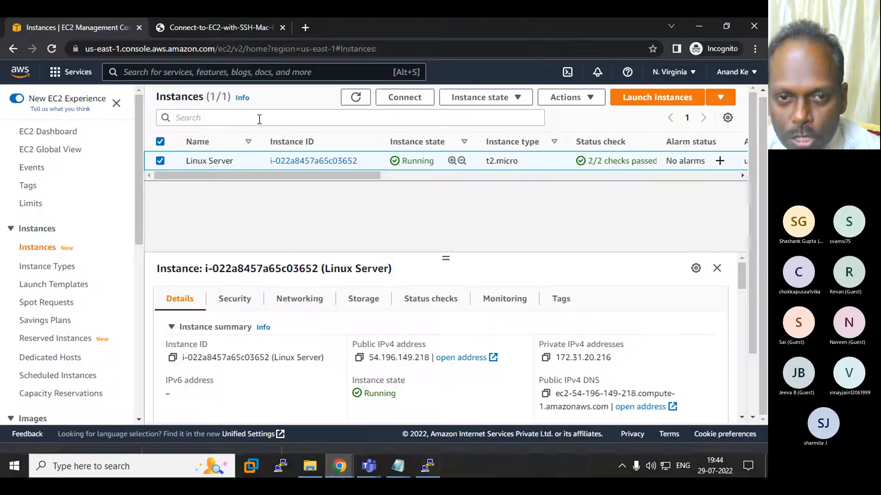
pyautogui.click(359, 357)
pyautogui.click(305, 28)
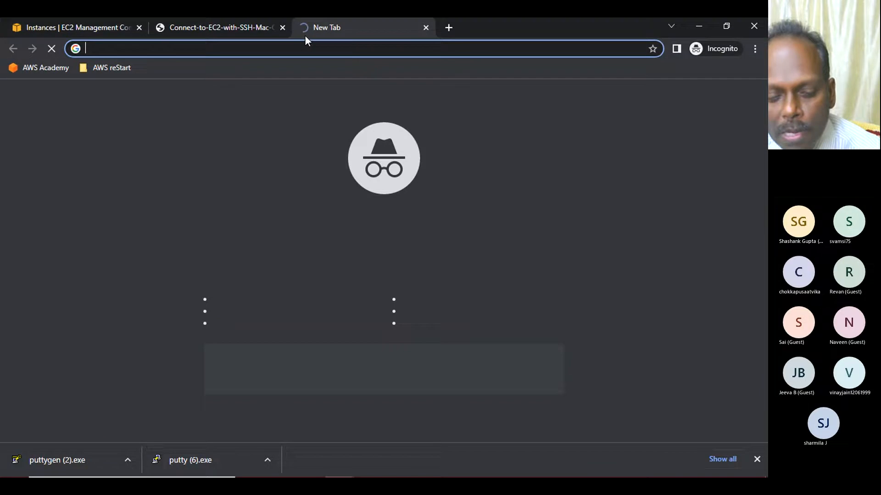
pyautogui.hotkey('ctrl', 'v')
pyautogui.press('Return')
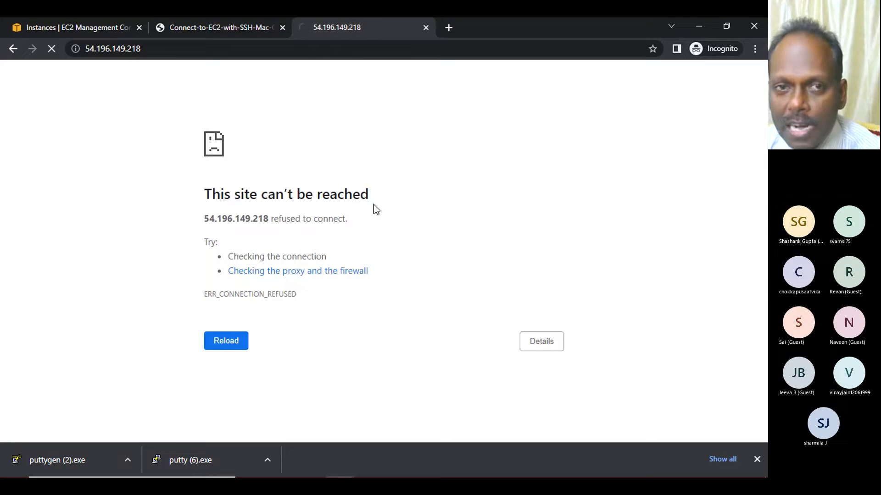
# Step: Switch to the EC2 PuTTY session and try to update all packages with "yum update -y"
pyautogui.moveTo(378, 473)
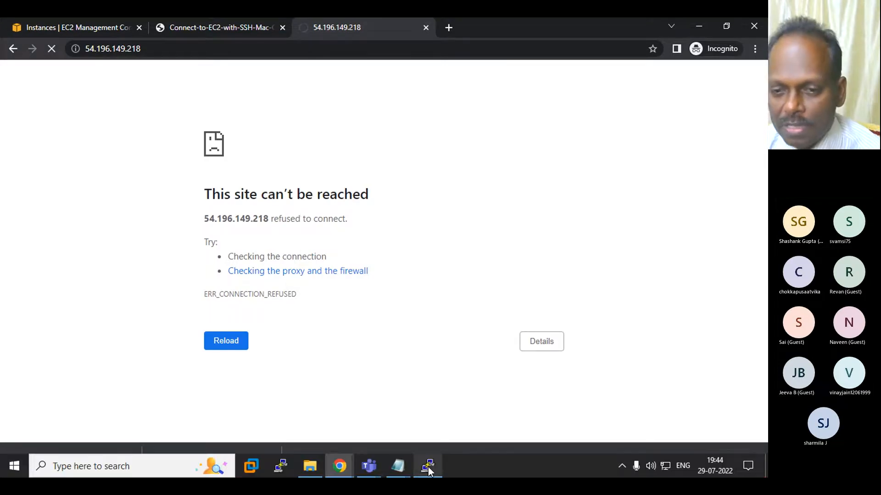
pyautogui.click(428, 467)
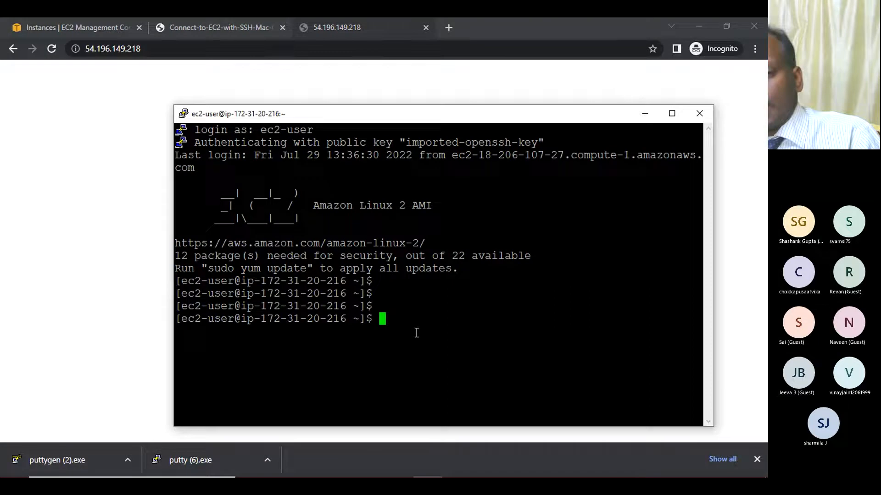
pyautogui.write('yum')
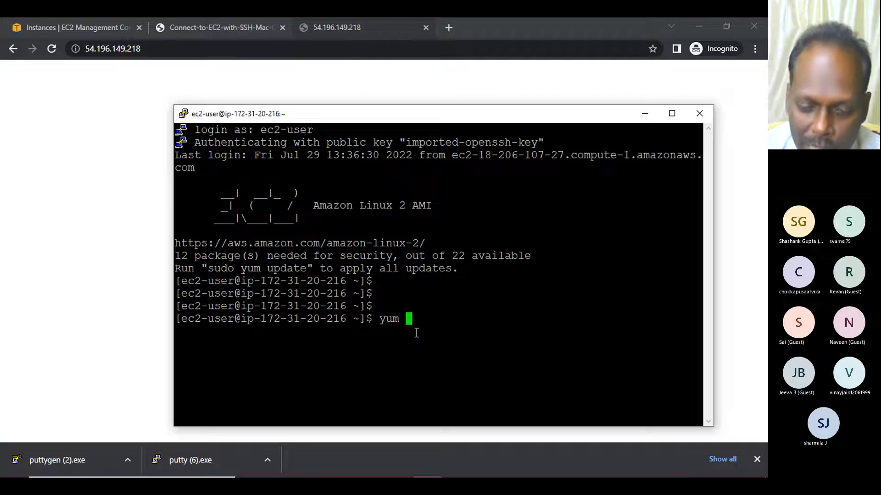
pyautogui.write('upda')
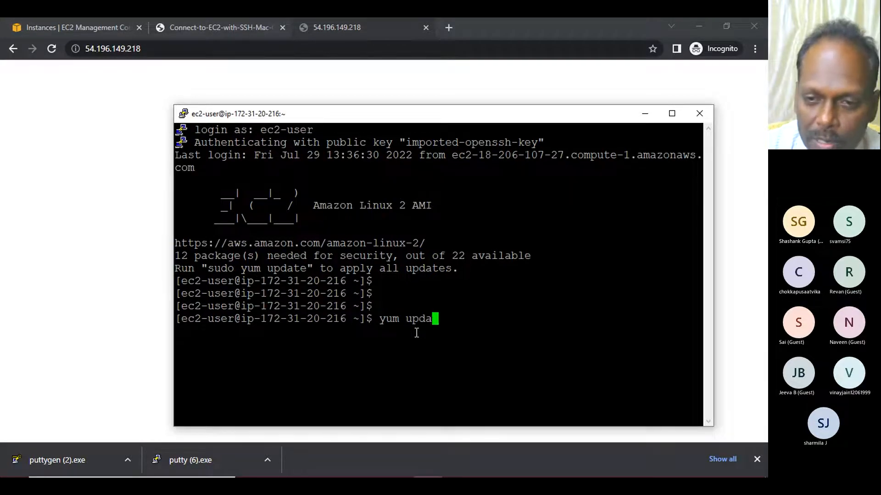
pyautogui.write('te -uy')
pyautogui.press('BackSpace')
pyautogui.press('BackSpace')
pyautogui.write('y')
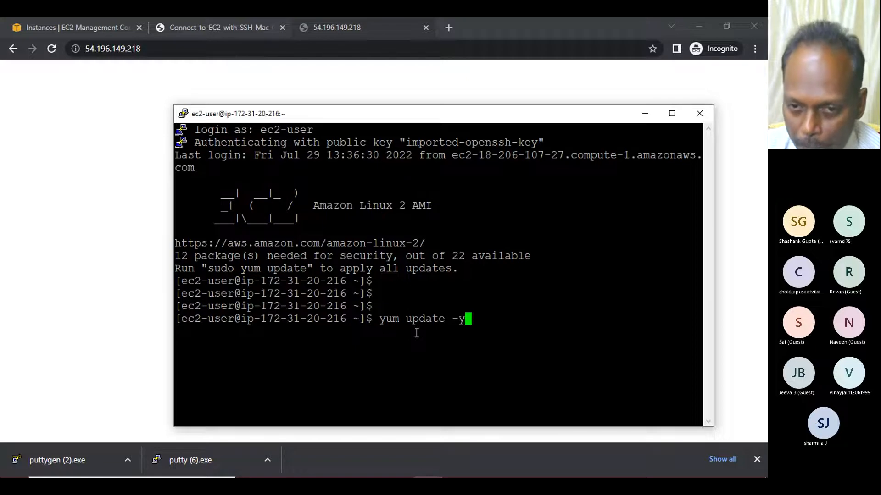
pyautogui.press('Return')
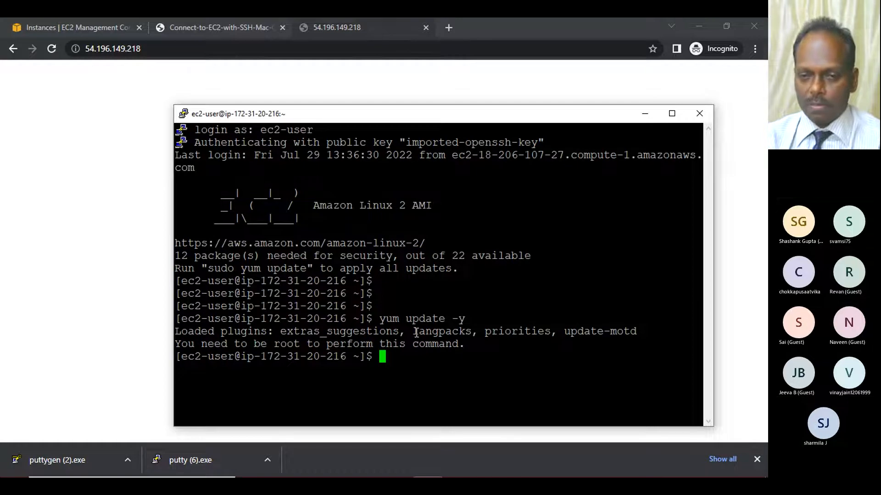
# Step: Enter the Apache installation command "yum install httpd -y" at the prompt without running it
pyautogui.write('yum install http')
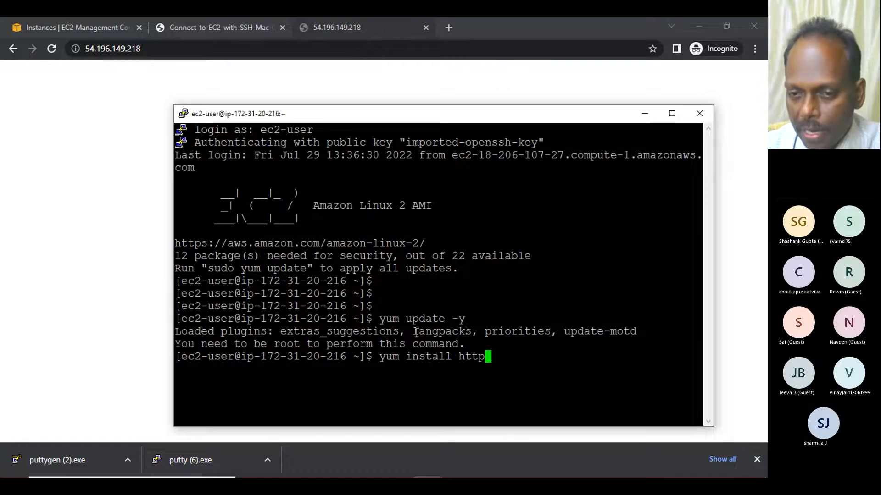
pyautogui.write('d')
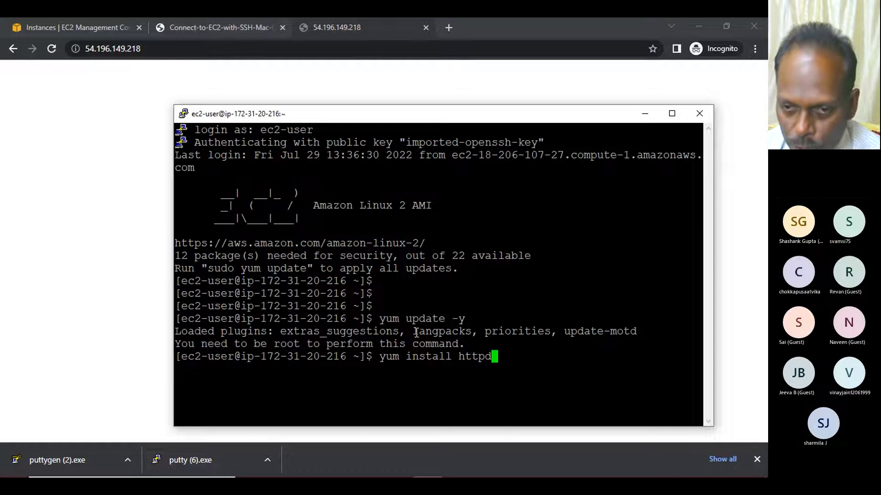
pyautogui.write('-y')
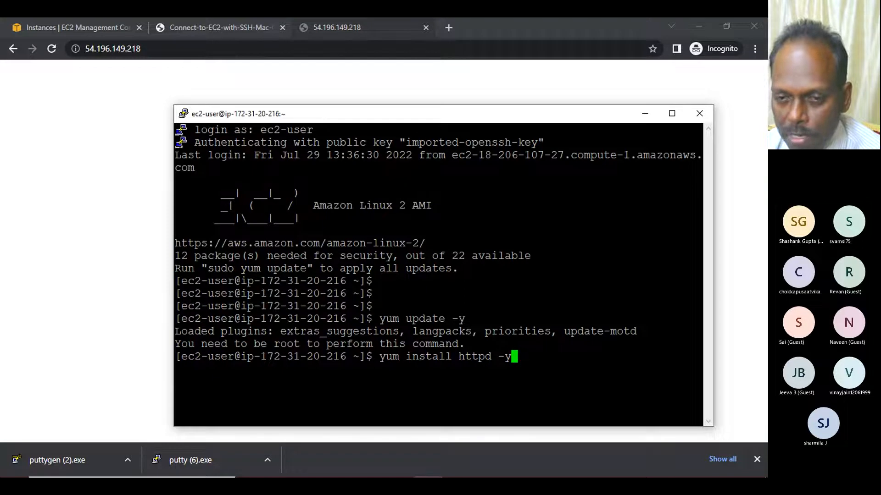
# Step: Send "yum update -y" and "yum install httpd -y" as two messages to the AWS Training July 2022 WhatsApp group
pyautogui.moveTo(363, 467)
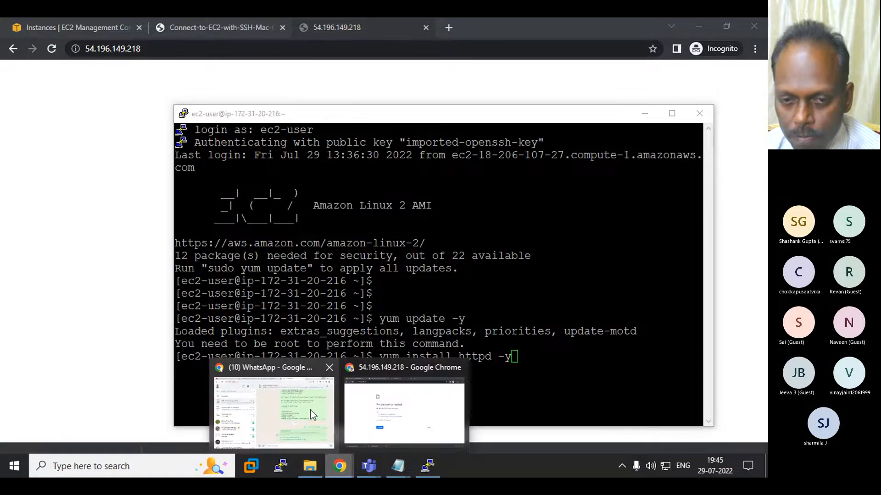
pyautogui.click(307, 408)
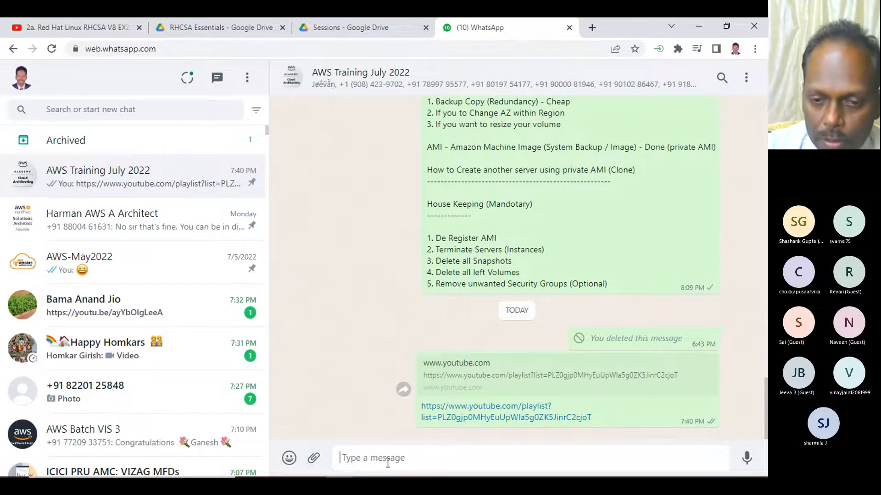
pyautogui.write('yum ')
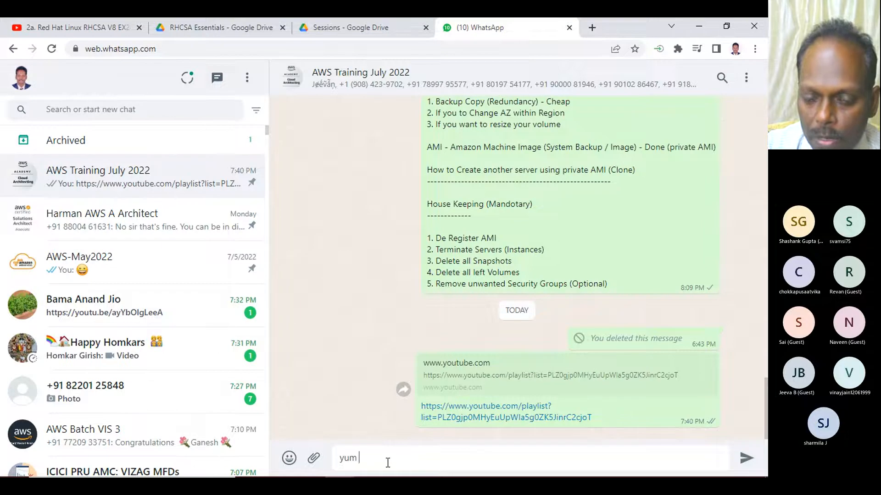
pyautogui.write('update -y')
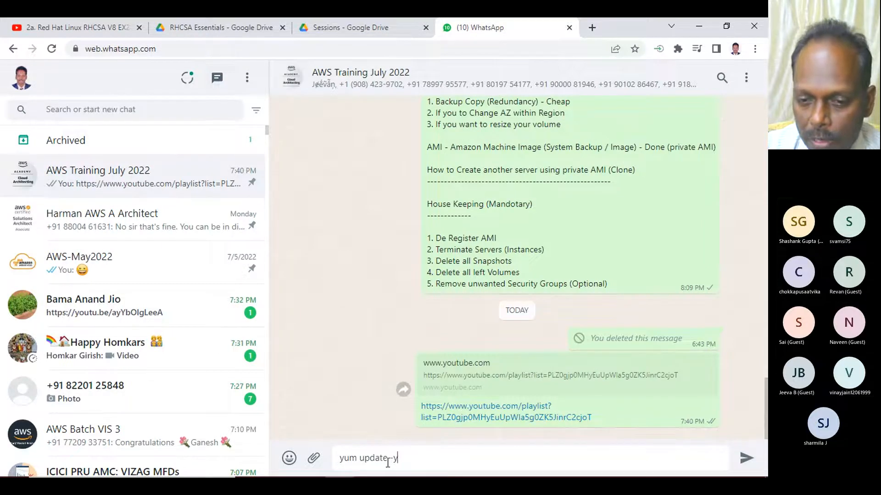
pyautogui.press('Return')
pyautogui.write('yum')
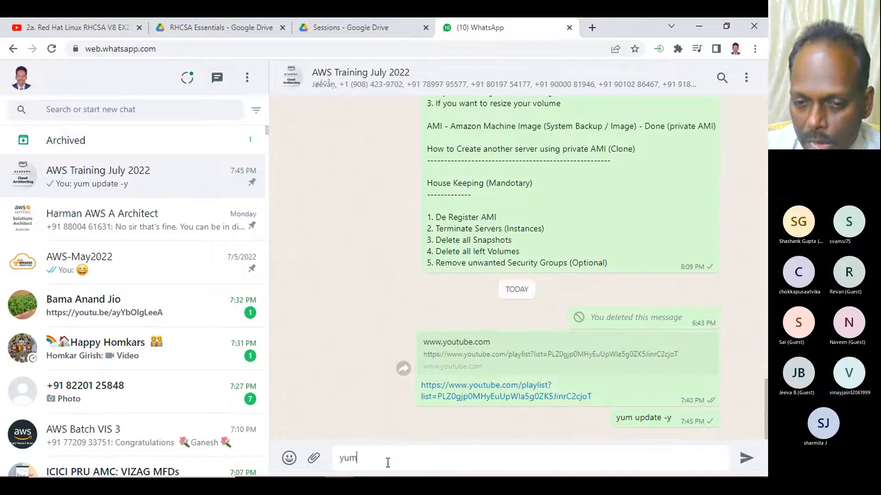
pyautogui.write(' install httpd -y')
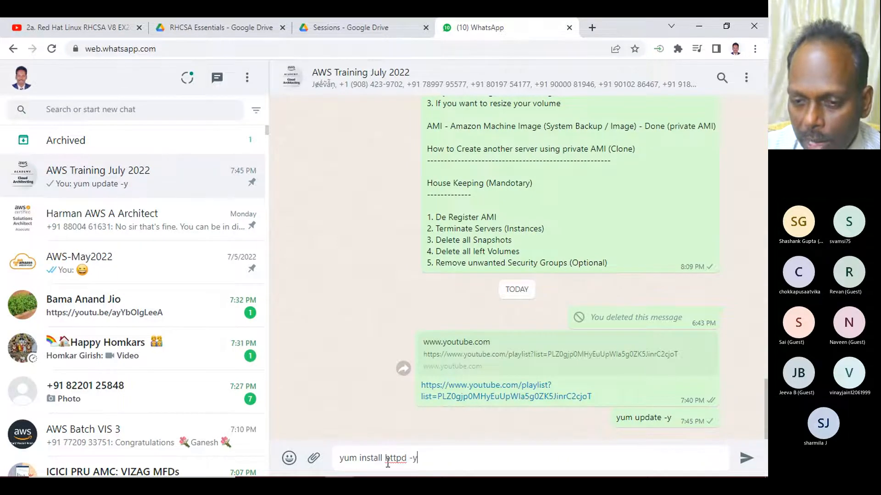
pyautogui.press('Return')
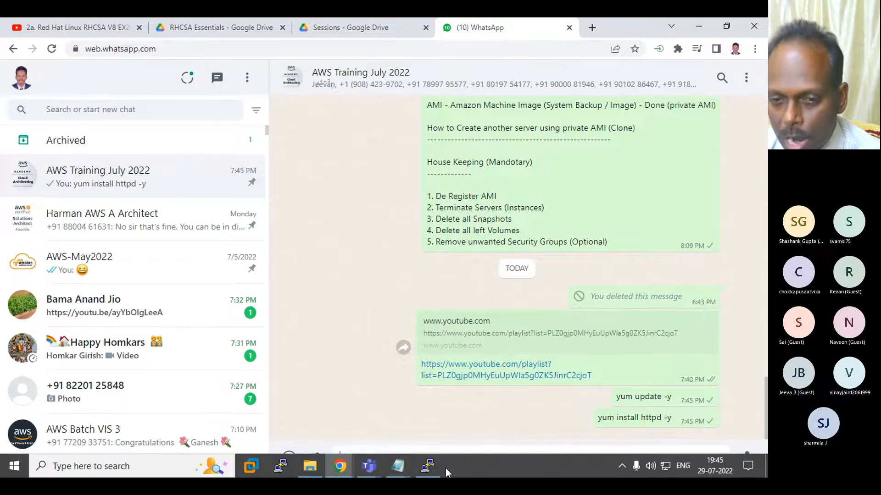
# Step: Return to the PuTTY session, try to run the pending httpd installation command, and highlight the message about root rights
pyautogui.click(427, 467)
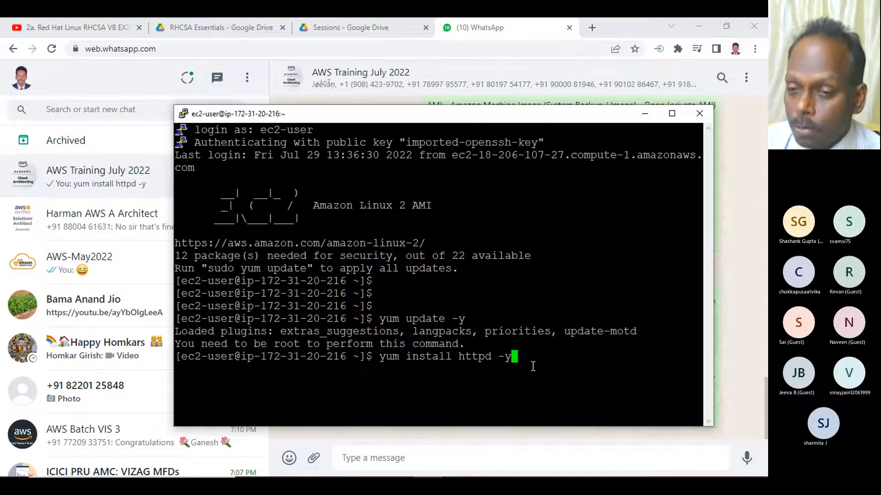
pyautogui.press('Return')
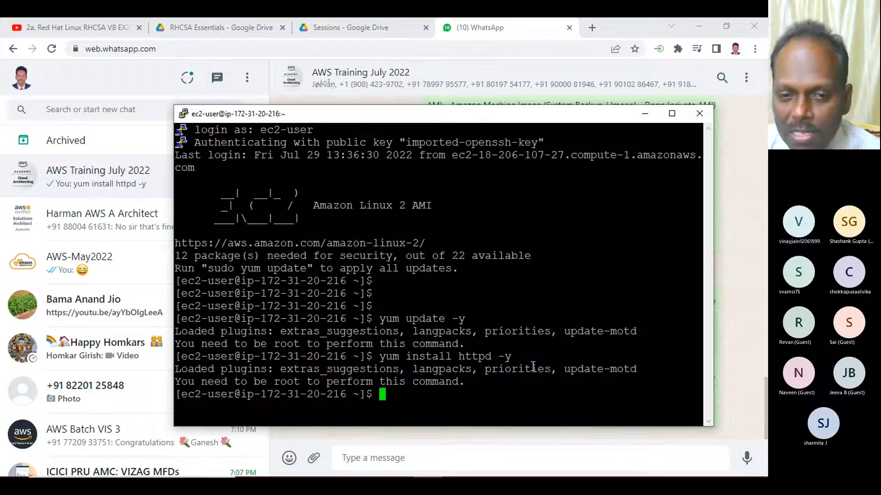
pyautogui.moveTo(228, 344); pyautogui.dragTo(360, 345)
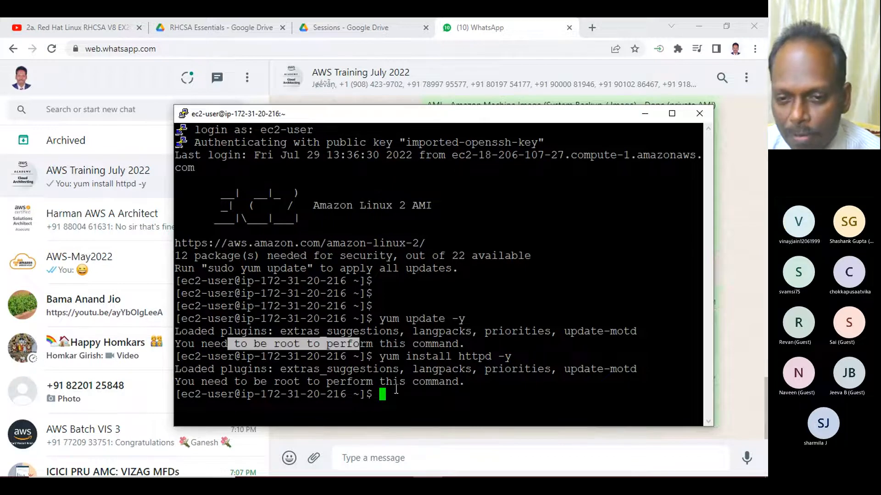
# Step: Update all packages on the instance with root rights using "sudo yum update -y"
pyautogui.click(388, 396)
pyautogui.write('sudo ')
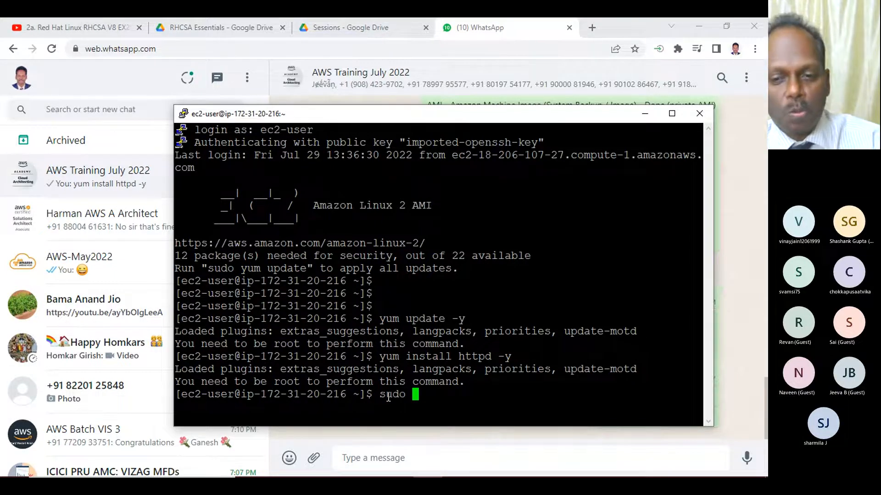
pyautogui.write('yum upd')
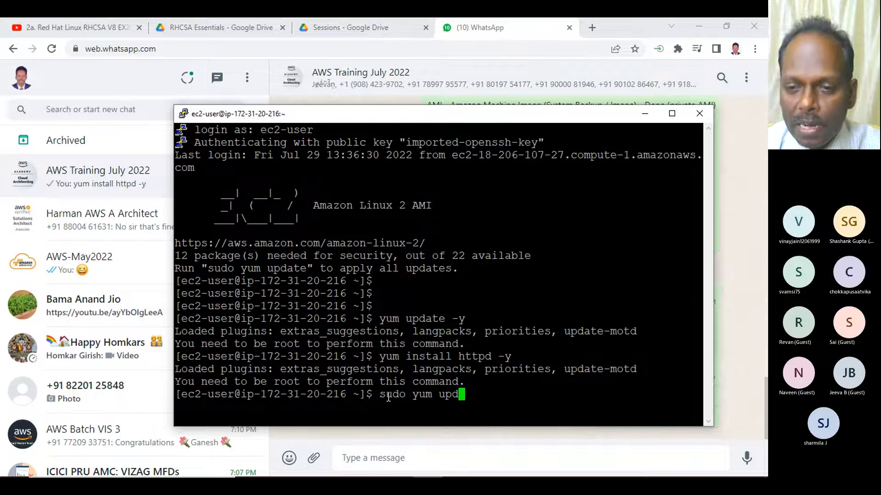
pyautogui.write('ate -y')
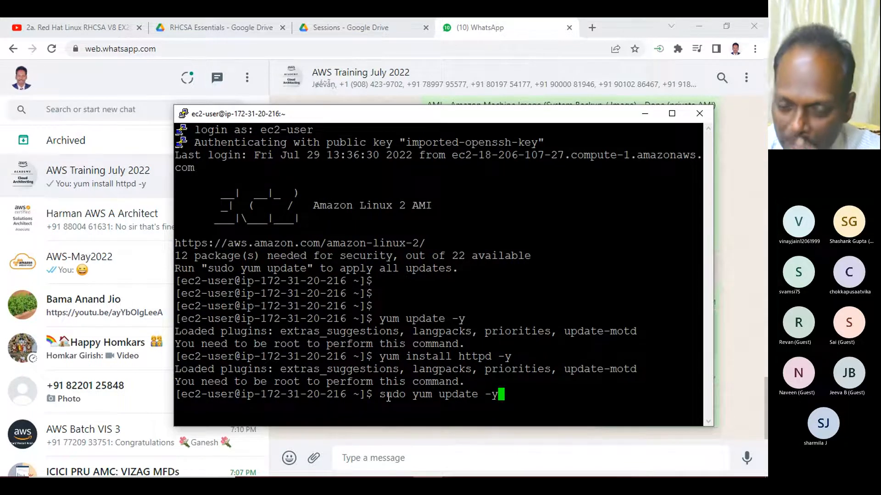
pyautogui.press('Return')
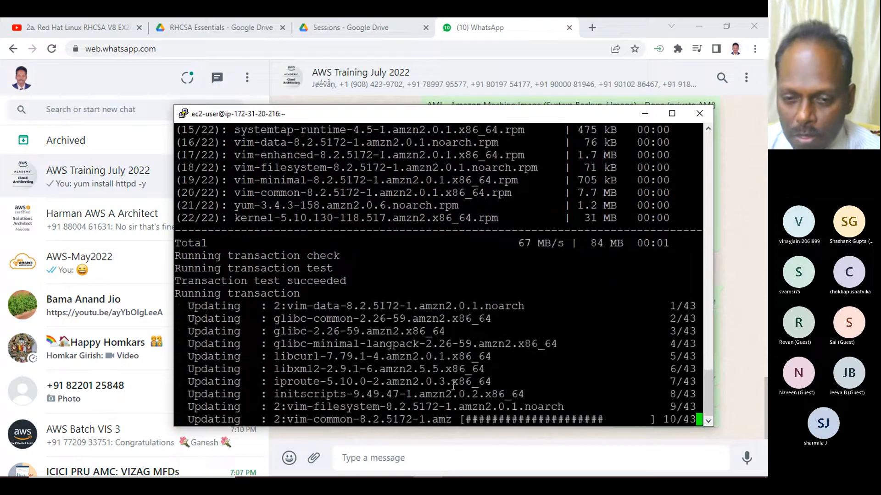
# Step: Delete the "yum update -y" and "yum install httpd -y" messages for everyone in the AWS Training July 2022 WhatsApp group
pyautogui.click(377, 458)
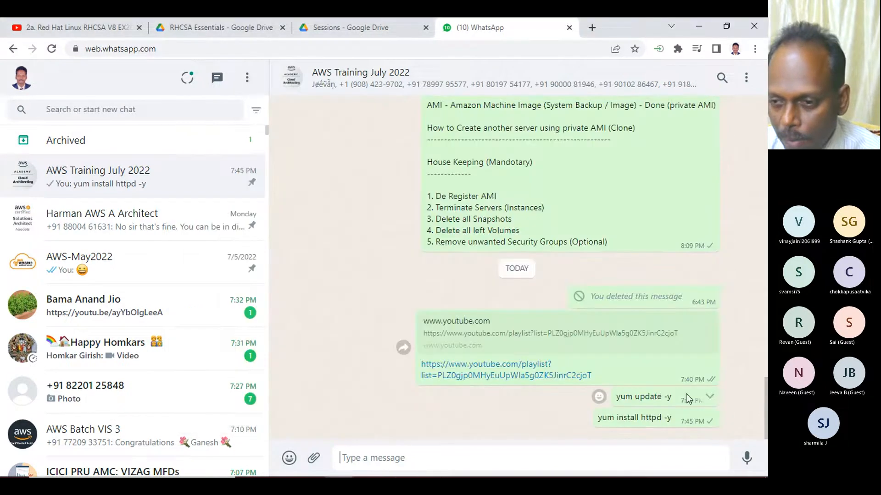
pyautogui.click(710, 396)
pyautogui.click(674, 373)
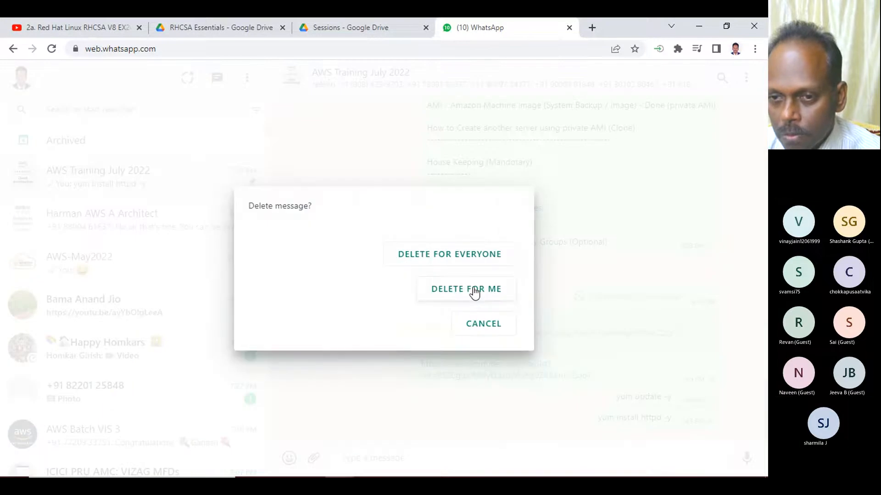
pyautogui.click(487, 259)
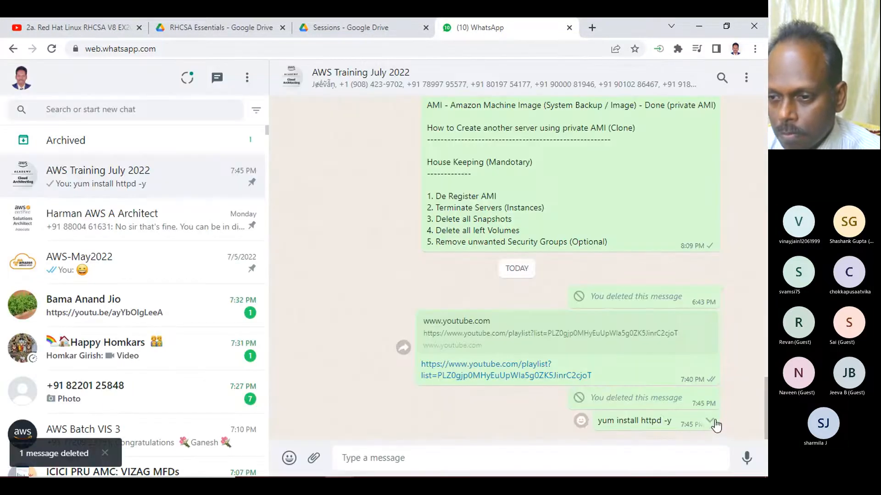
pyautogui.click(711, 421)
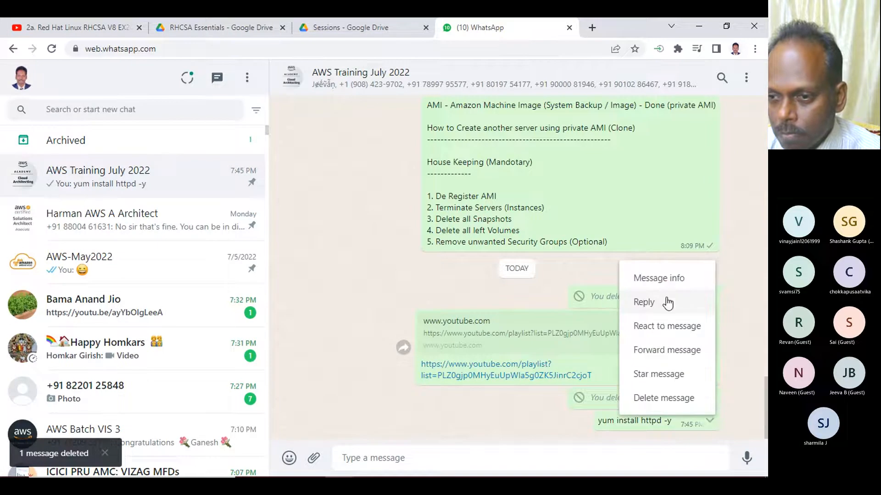
pyautogui.click(654, 398)
pyautogui.click(472, 256)
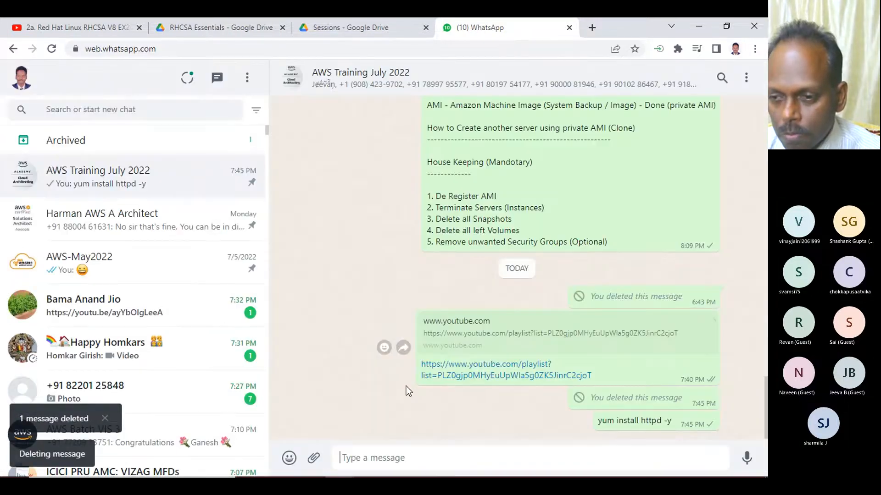
# Step: Send "sudo yum update -y" and "sudo yum install httpd -y" as two messages to the AWS Training July 2022 group
pyautogui.click(356, 458)
pyautogui.write('sudo yum')
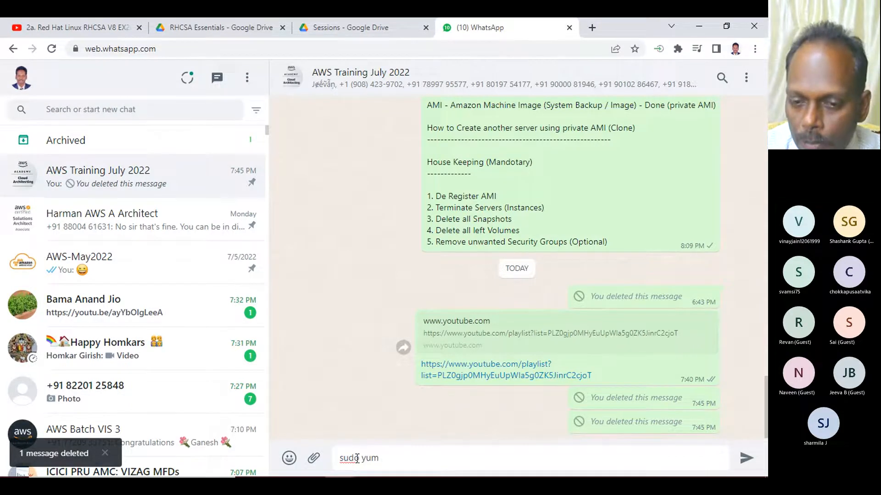
pyautogui.write(' update -y')
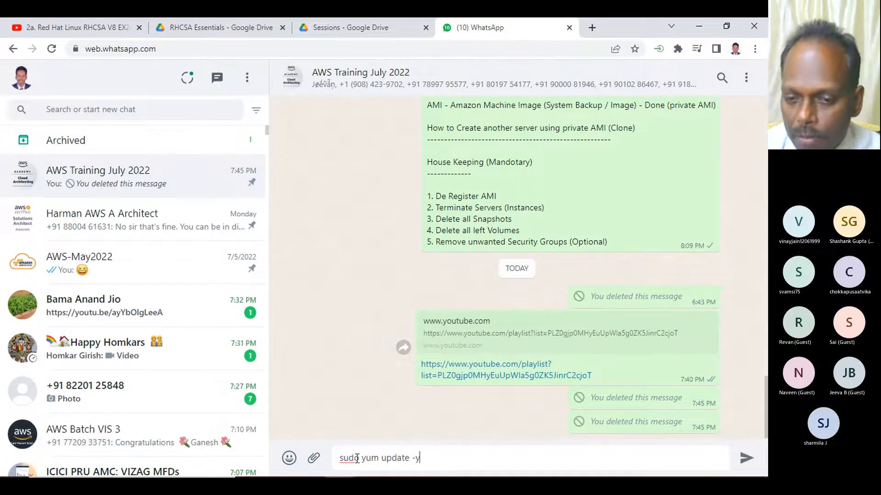
pyautogui.press('Return')
pyautogui.write('sudo y')
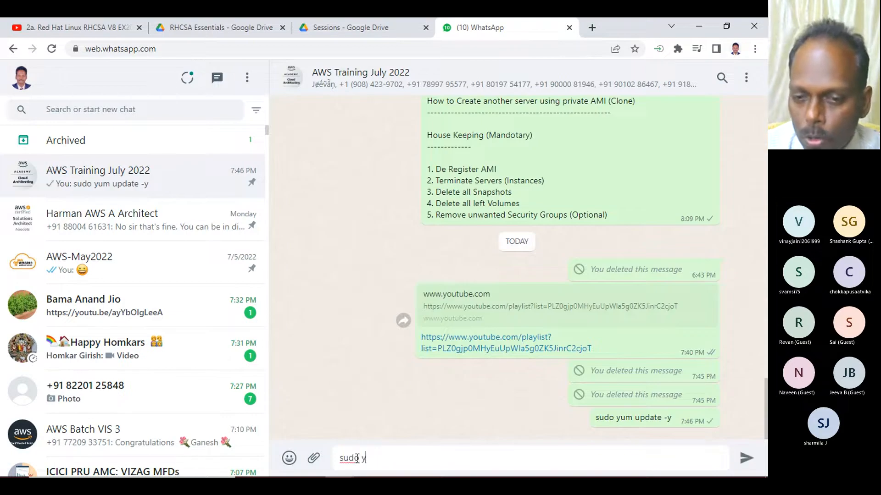
pyautogui.write('um install ht')
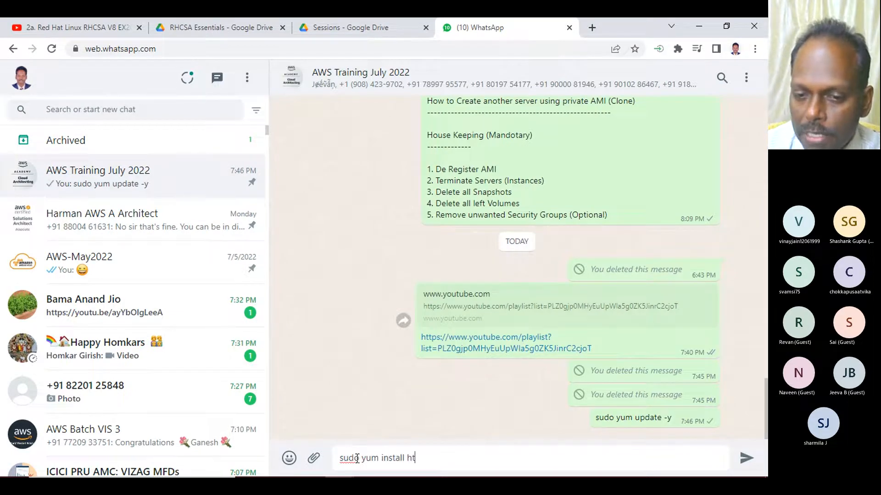
pyautogui.write('tpd -y')
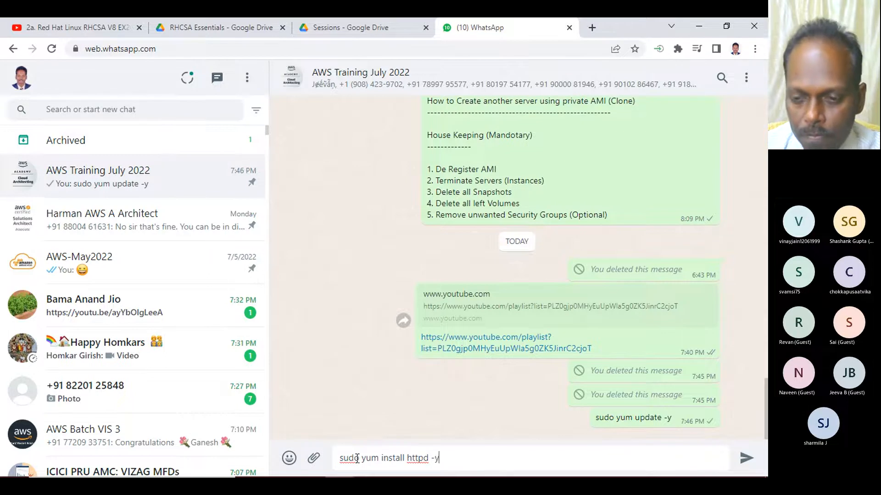
pyautogui.press('Return')
# Step: Switch to the PuTTY session and install the httpd web server with root rights using "sudo yum install httpd -y"
pyautogui.moveTo(383, 466)
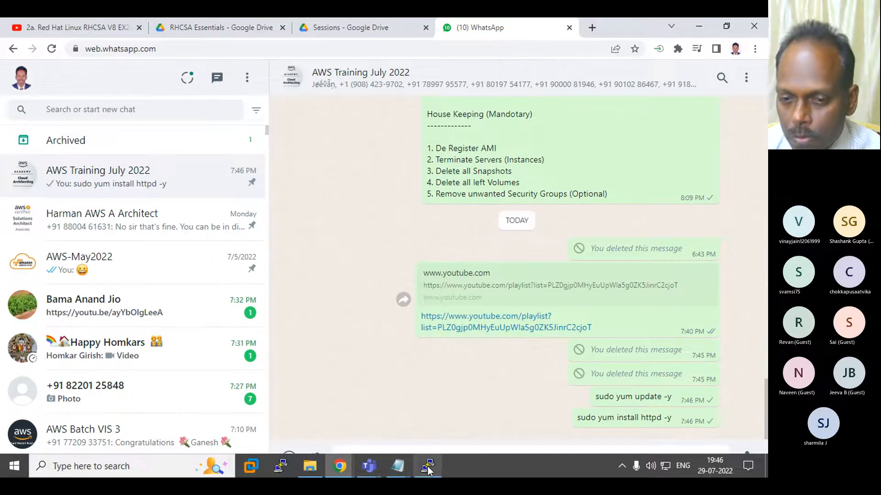
pyautogui.click(422, 475)
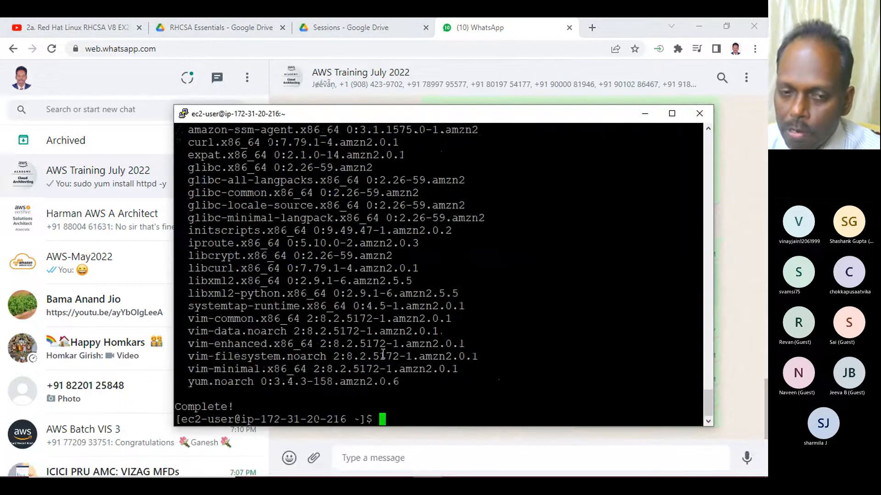
pyautogui.scroll(10, 413, 340)
pyautogui.scroll(-10, 417, 314)
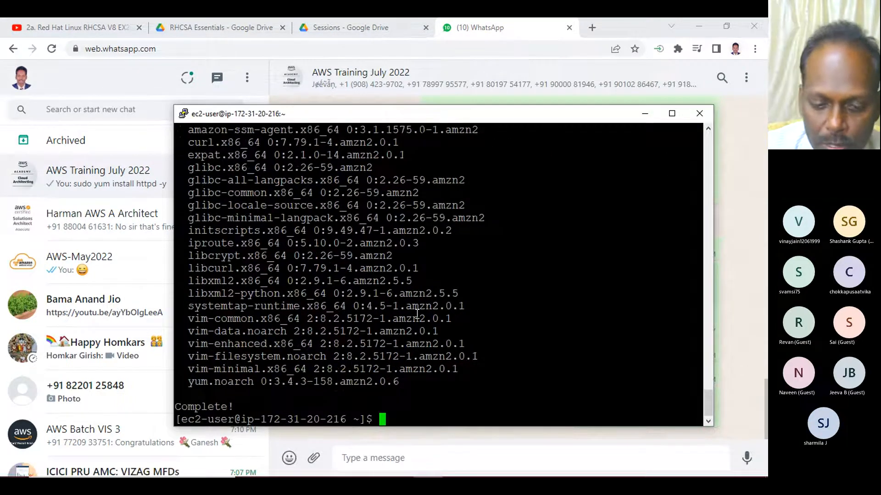
pyautogui.write('sudo yum i')
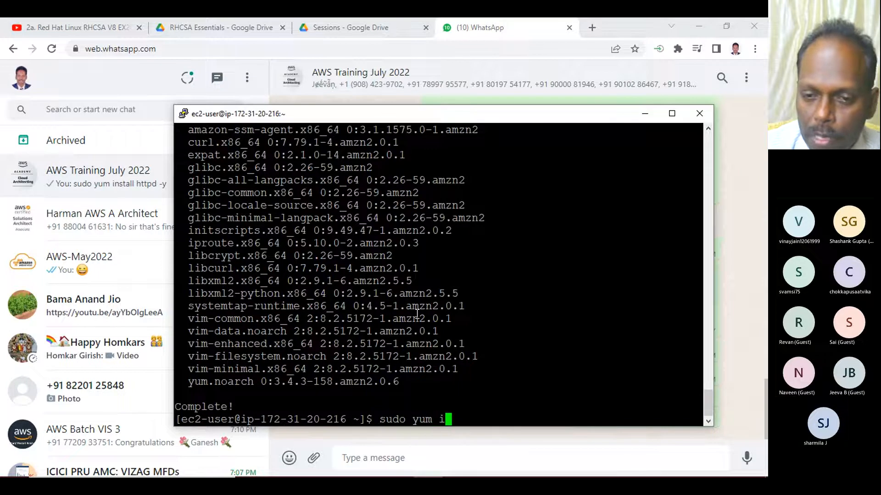
pyautogui.write('nstall httpd ')
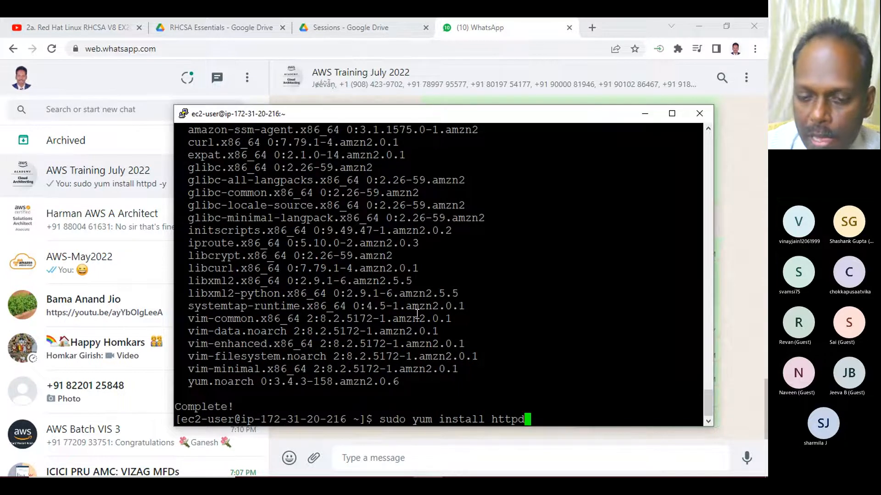
pyautogui.write('-y')
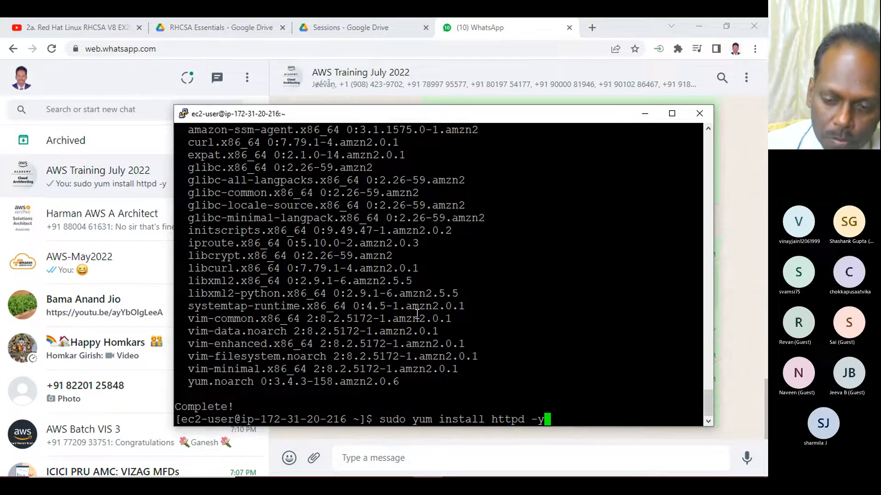
pyautogui.press('Return')
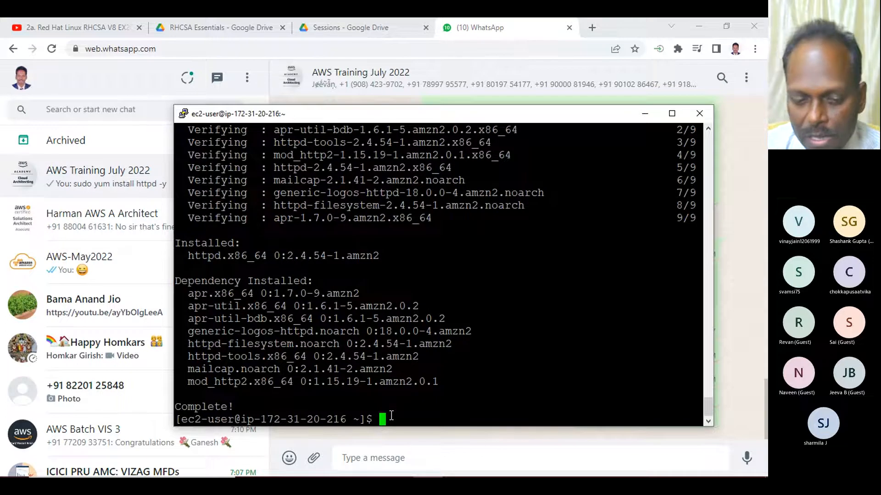
# Step: Start the httpd service and enable it at boot using "sudo systemctl start httpd" and "sudo systemctl enable httpd"
pyautogui.write('sudo systemct')
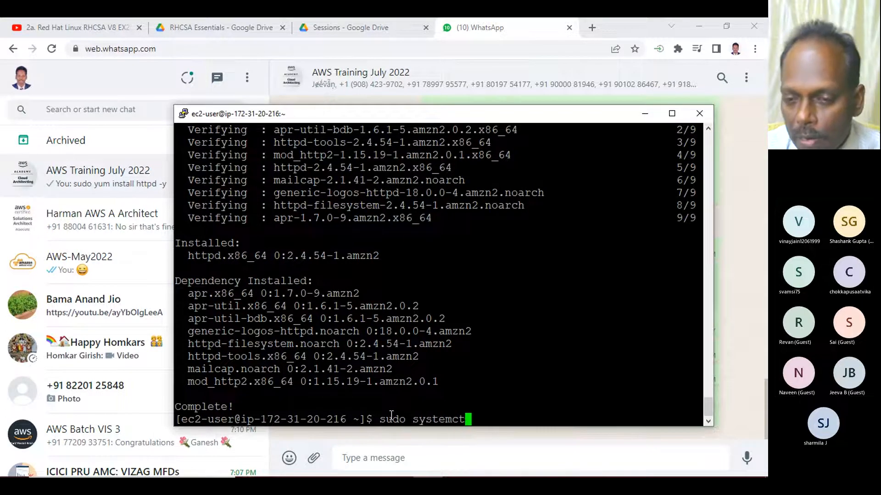
pyautogui.write('l start htt')
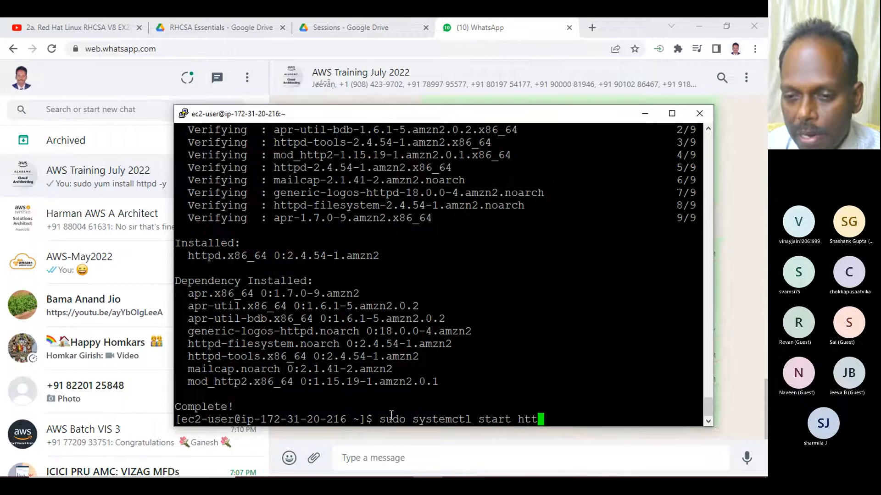
pyautogui.write('pd')
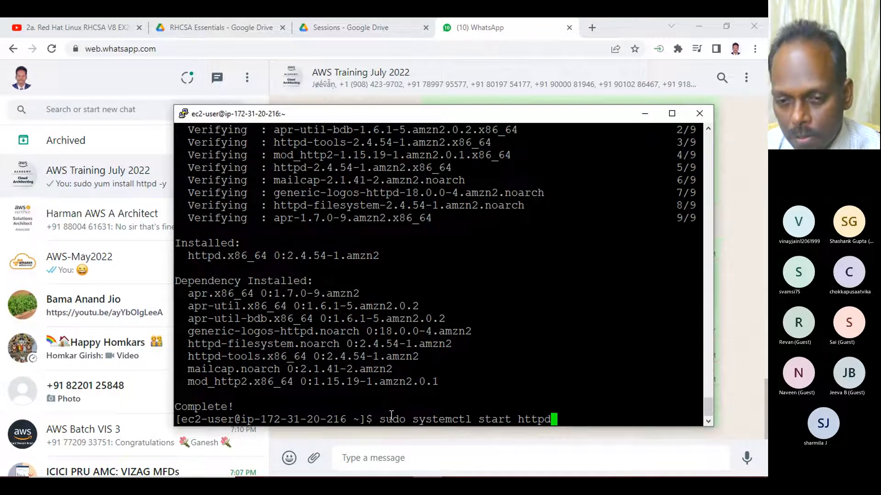
pyautogui.press('Return')
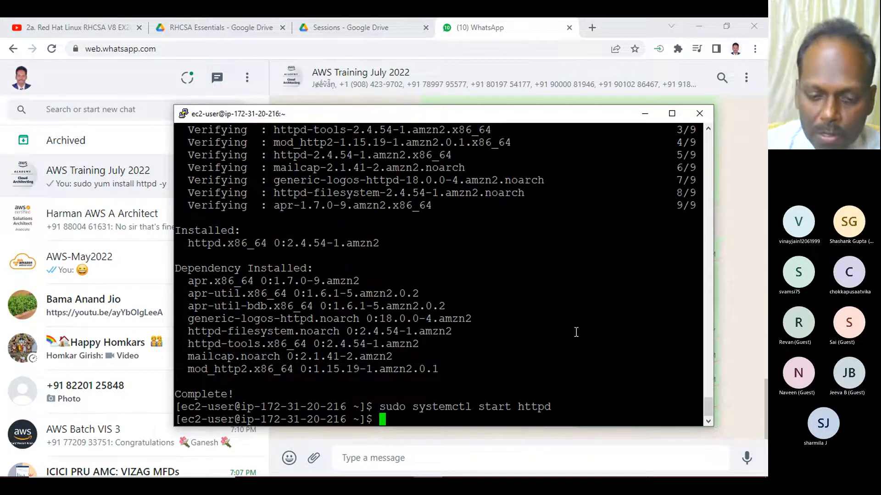
pyautogui.write('sudo syste')
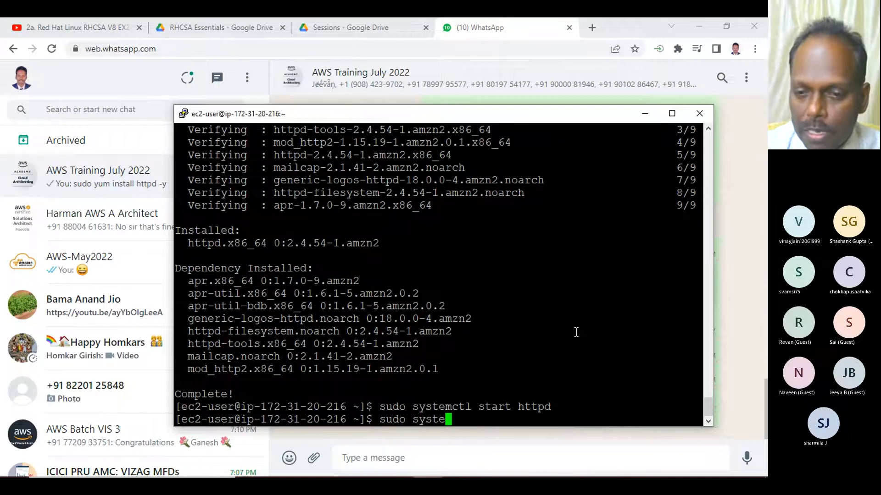
pyautogui.write('mctl enable ht')
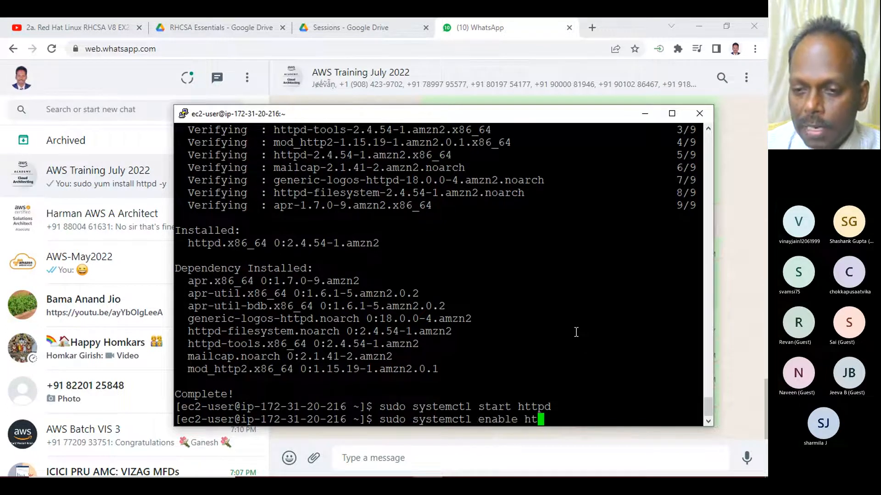
pyautogui.write('tpd')
pyautogui.press('Return')
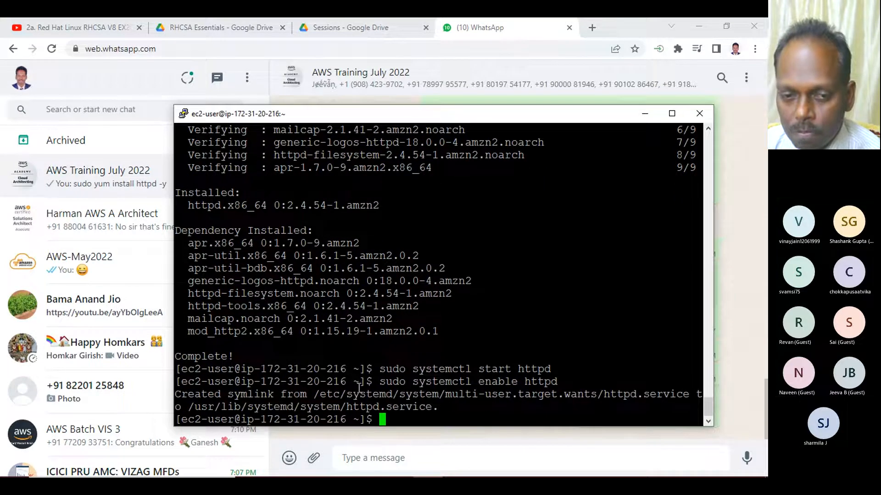
# Step: Return to the WhatsApp group and send "sudo systemctl start httpd" and "sudo systemctl enable httpd" as two messages
pyautogui.click(357, 459)
pyautogui.write('sudo')
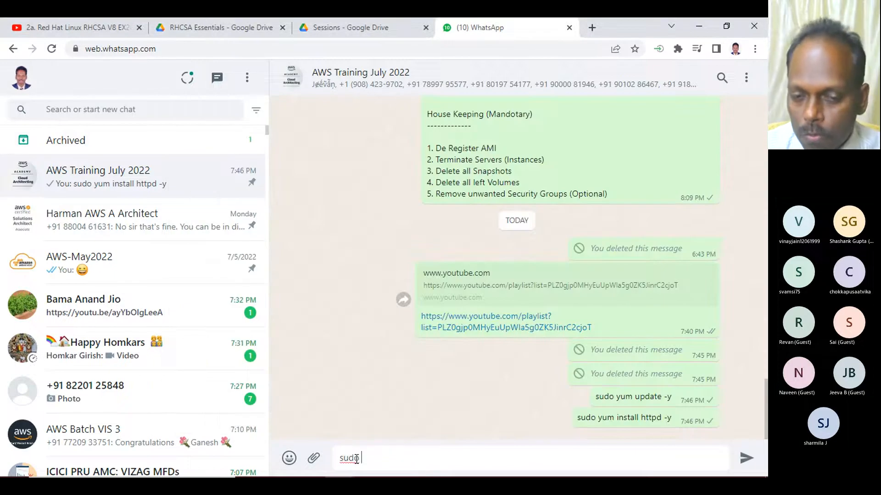
pyautogui.write(' systemctl')
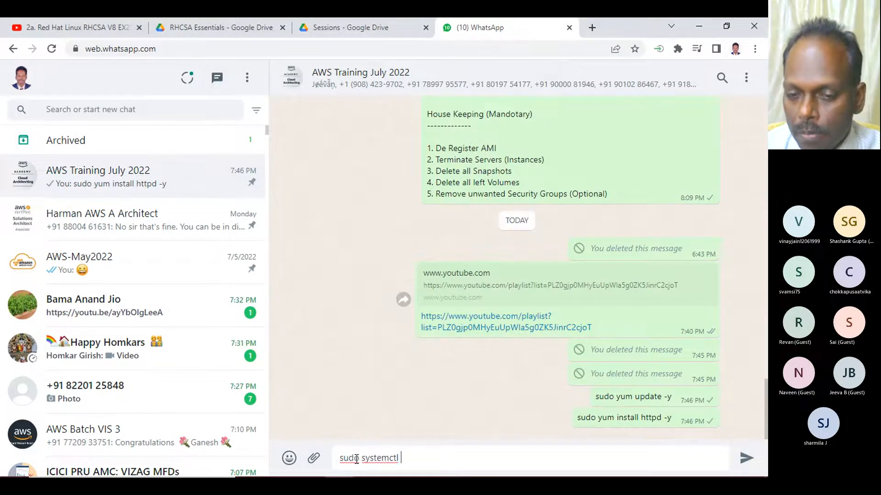
pyautogui.write(' start httpd')
pyautogui.press('Return')
pyautogui.write('sudo s')
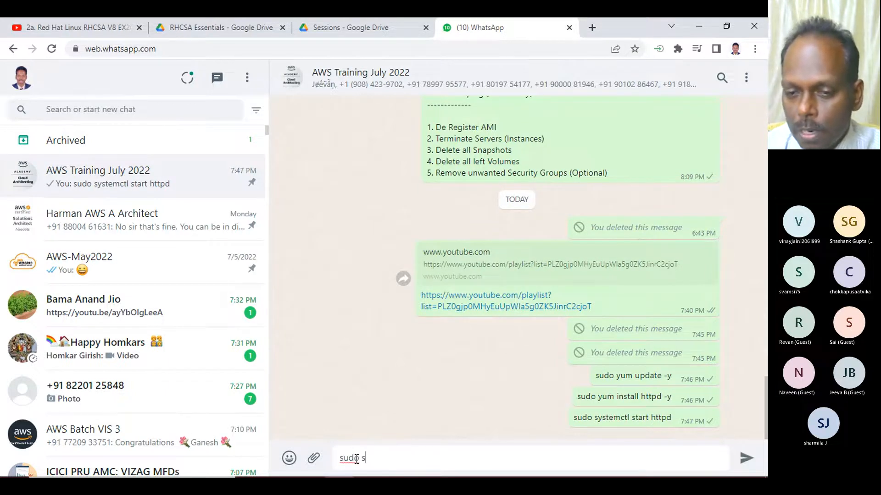
pyautogui.write('ystemctl')
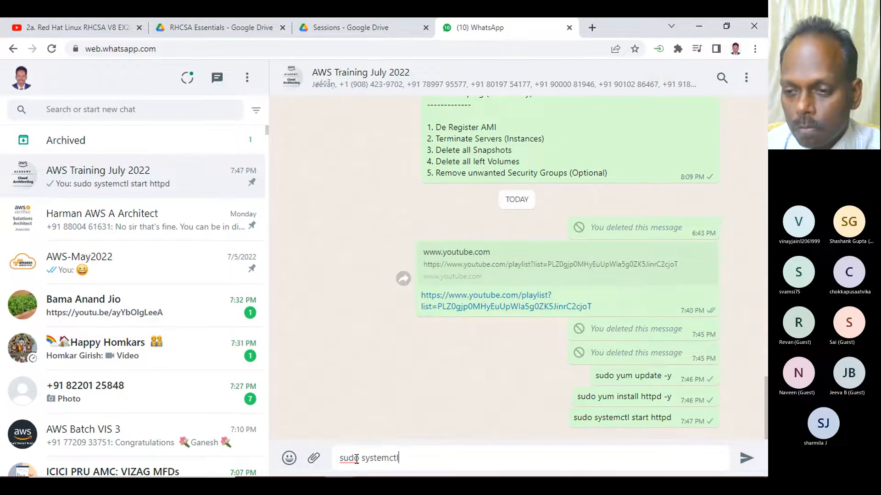
pyautogui.write(' enable httpd')
pyautogui.press('Return')
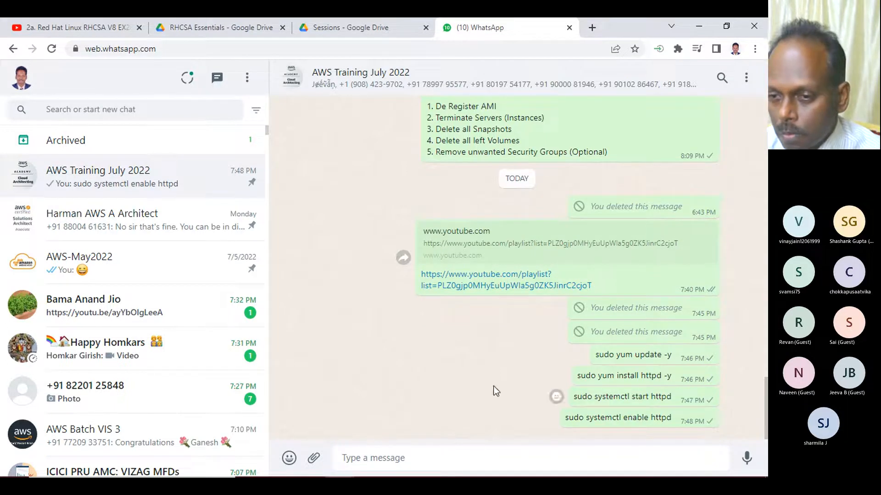
# Step: Copy the four sudo command messages from the group chat and switch to the "notes - July 22" file in Notepad
pyautogui.moveTo(596, 354); pyautogui.dragTo(678, 421)
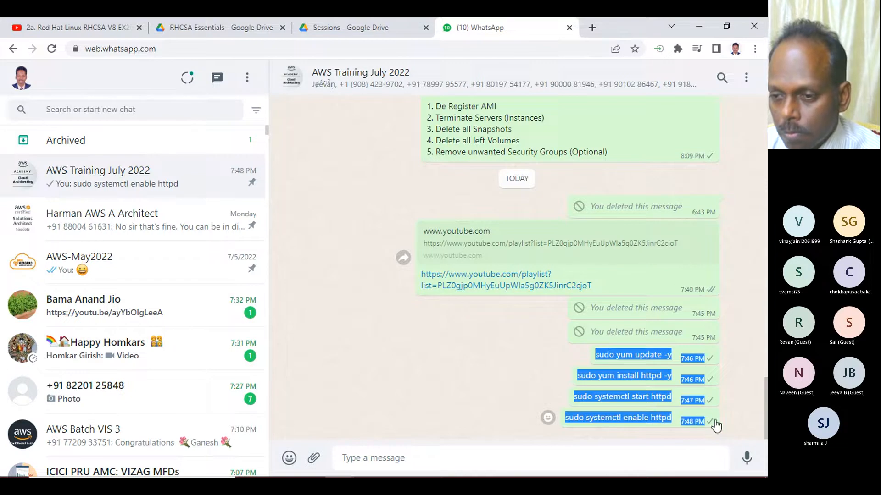
pyautogui.rightClick(632, 352)
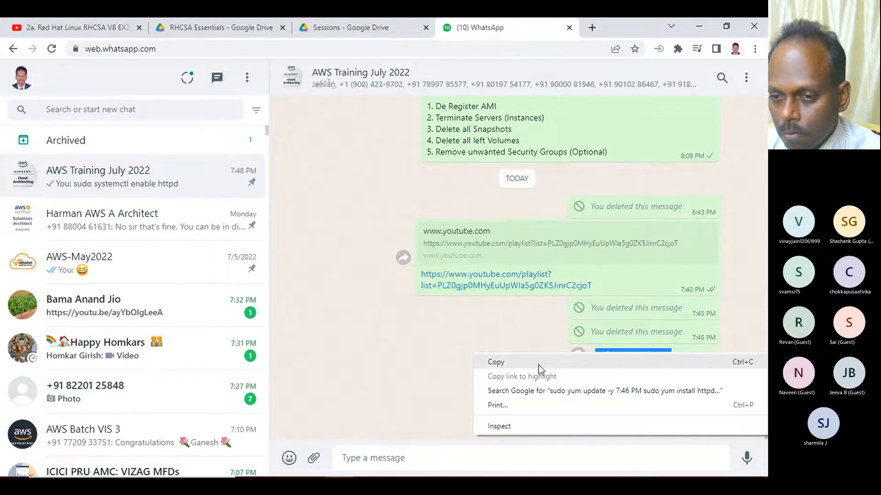
pyautogui.click(502, 362)
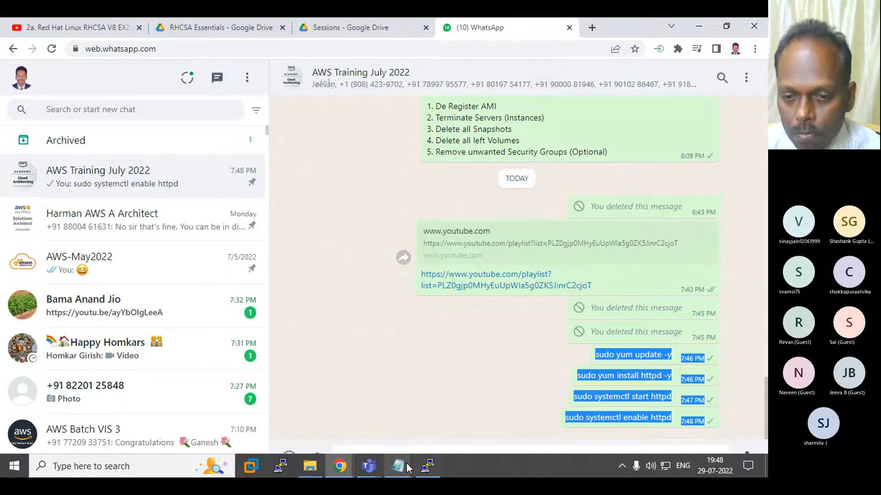
pyautogui.moveTo(398, 467)
pyautogui.click(348, 405)
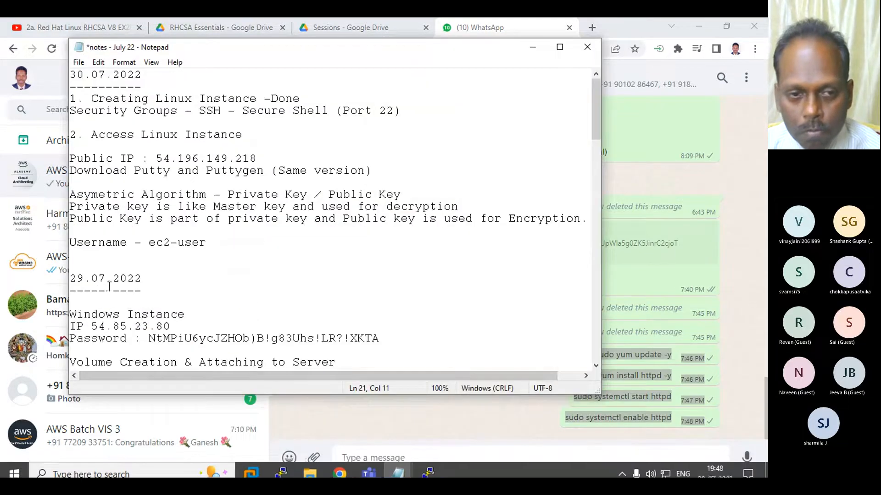
# Step: Add the heading "Creating Web Server on Linux" below the ec2-user username line and paste the copied commands under it
pyautogui.click(165, 257)
pyautogui.press('Return')
pyautogui.press('Return')
pyautogui.press('Up')
pyautogui.press('Up')
pyautogui.write('Creating ')
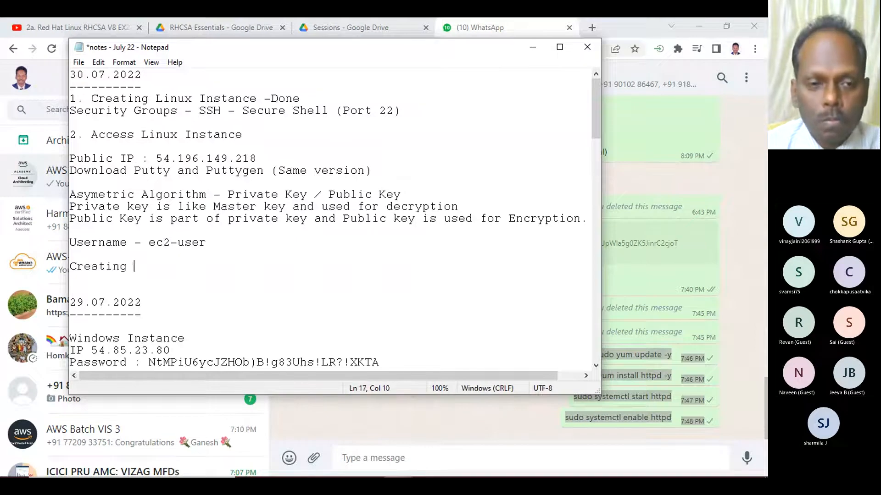
pyautogui.write('Web Server ')
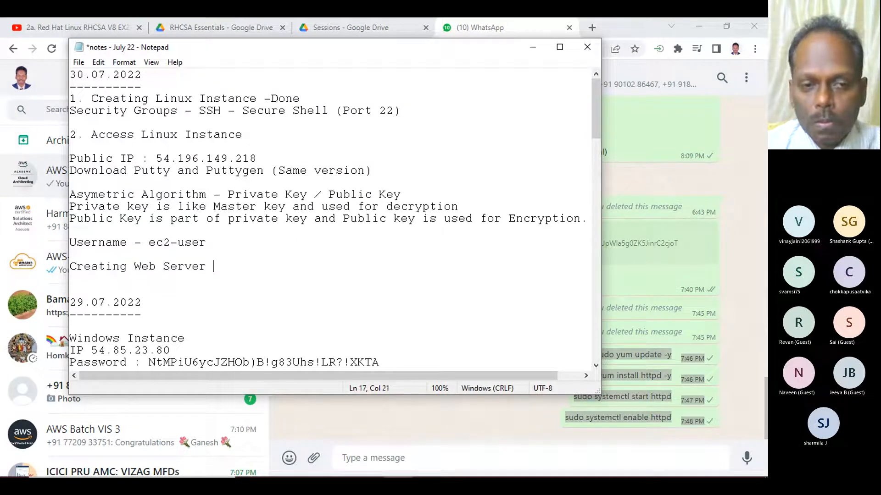
pyautogui.write('on Linux')
pyautogui.press('Return')
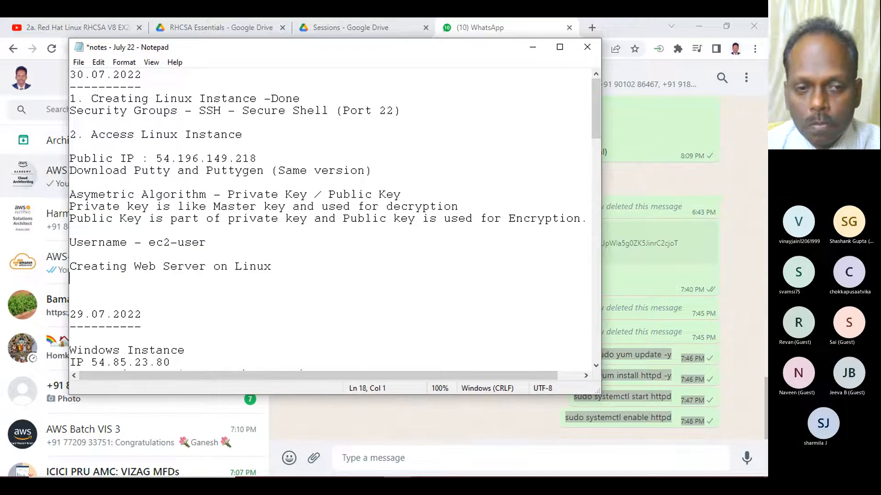
pyautogui.press('Return')
pyautogui.hotkey('ctrl', 'v')
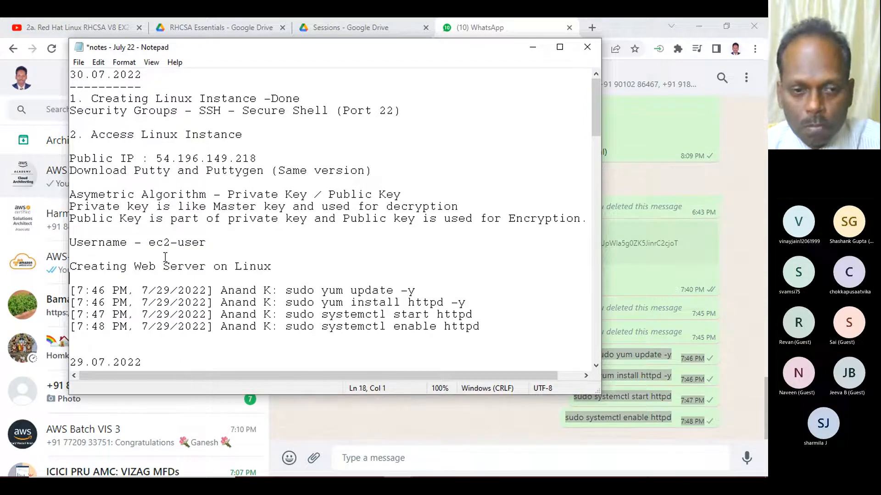
# Step: Replace the timestamp and sender name before "sudo yum update -y" in the notes with "$ "
pyautogui.hotkey('shift', 'Right')
pyautogui.hotkey('shift', 'Right')
pyautogui.hotkey('shift', 'Right')
pyautogui.hotkey('shift', 'Right')
pyautogui.hotkey('shift', 'Right')
pyautogui.hotkey('shift', 'Right')
pyautogui.hotkey('shift', 'Right')
pyautogui.hotkey('shift', 'Right')
pyautogui.hotkey('shift', 'Right')
pyautogui.hotkey('shift', 'Right')
pyautogui.hotkey('shift', 'Right')
pyautogui.hotkey('shift', 'Right')
pyautogui.hotkey('shift', 'Right')
pyautogui.hotkey('shift', 'Right')
pyautogui.hotkey('shift', 'Right')
pyautogui.hotkey('shift', 'Right')
pyautogui.hotkey('shift', 'Right')
pyautogui.hotkey('shift', 'Right')
pyautogui.hotkey('shift', 'Right')
pyautogui.hotkey('shift', 'Right')
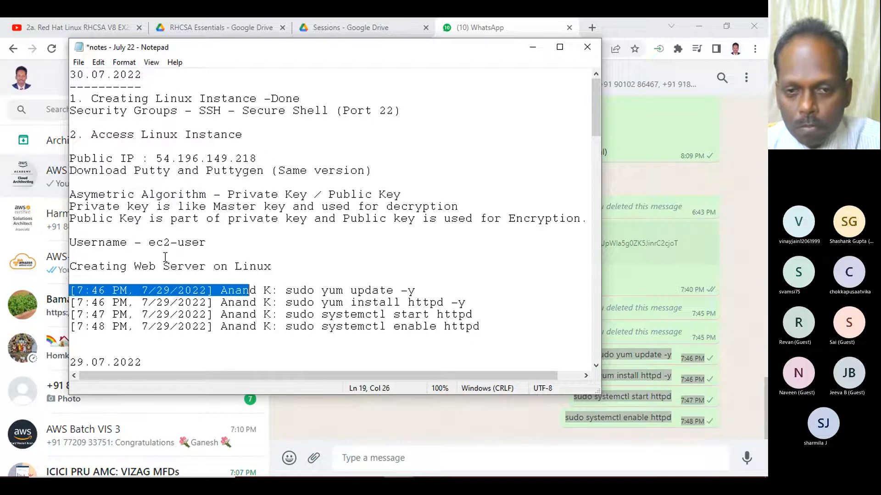
pyautogui.hotkey('shift', 'Right')
pyautogui.press('Delete')
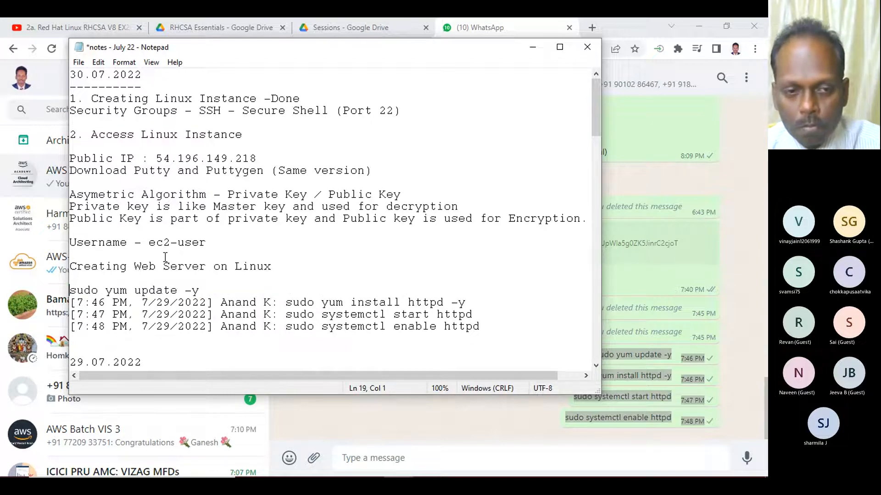
pyautogui.write('$')
pyautogui.press('Down')
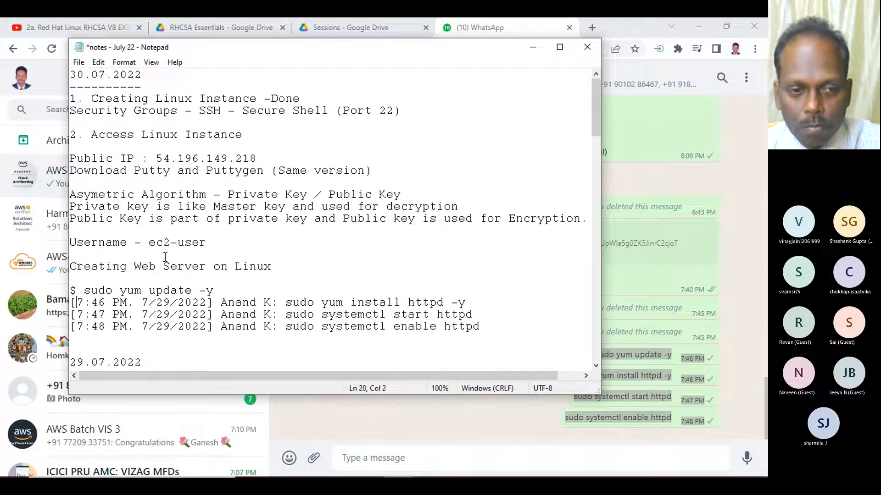
# Step: Delete the timestamp and sender name before "sudo yum install httpd -y" in the notes
pyautogui.hotkey('shift', 'Right')
pyautogui.hotkey('shift', 'Right')
pyautogui.hotkey('shift', 'Right')
pyautogui.hotkey('shift', 'Right')
pyautogui.hotkey('shift', 'Right')
pyautogui.hotkey('shift', 'Right')
pyautogui.hotkey('shift', 'Right')
pyautogui.hotkey('shift', 'Right')
pyautogui.hotkey('shift', 'Right')
pyautogui.hotkey('shift', 'Right')
pyautogui.hotkey('shift', 'Right')
pyautogui.hotkey('shift', 'Right')
pyautogui.hotkey('shift', 'Right')
pyautogui.hotkey('shift', 'Right')
pyautogui.hotkey('shift', 'Right')
pyautogui.hotkey('shift', 'Right')
pyautogui.hotkey('shift', 'Right')
pyautogui.hotkey('shift', 'Right')
pyautogui.hotkey('shift', 'Right')
pyautogui.hotkey('shift', 'Right')
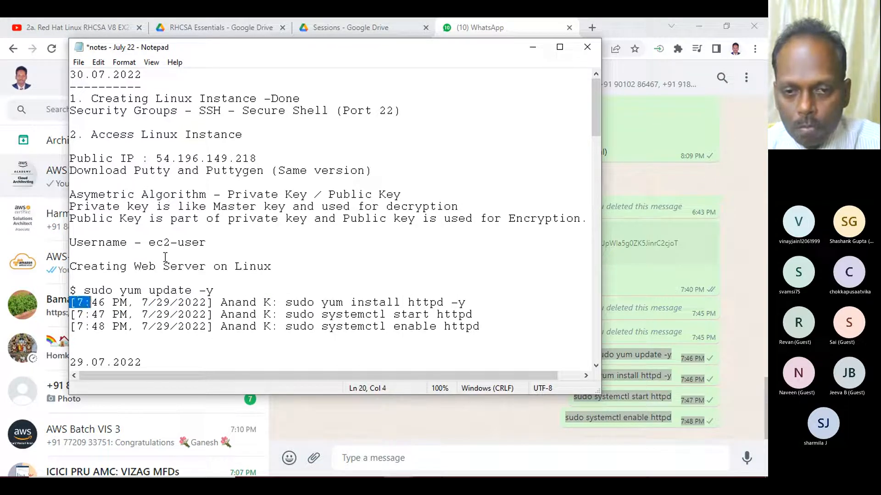
pyautogui.hotkey('shift', 'Right')
pyautogui.hotkey('shift', 'Right')
pyautogui.hotkey('shift', 'Right')
pyautogui.hotkey('shift', 'Right')
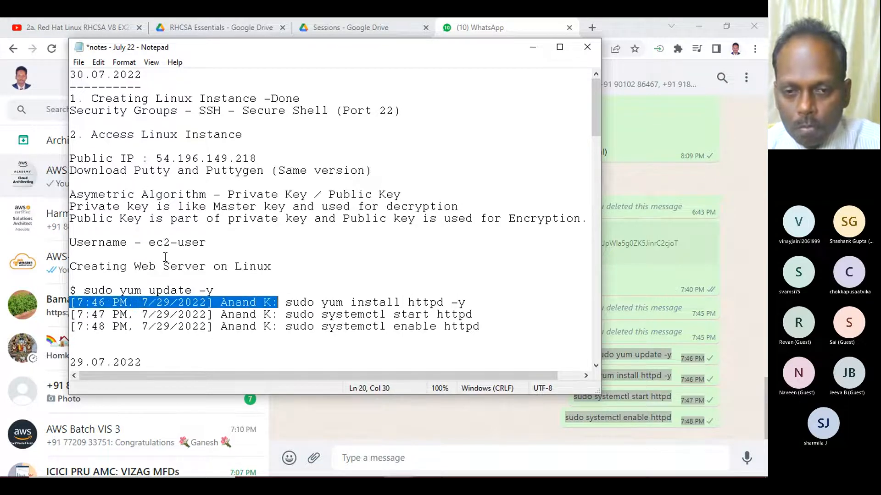
pyautogui.press('Delete')
# Step: Delete the timestamp and sender name before "sudo systemctl start httpd"
pyautogui.press('Down')
pyautogui.hotkey('shift', 'Right')
pyautogui.hotkey('shift', 'Right')
pyautogui.hotkey('shift', 'Right')
pyautogui.hotkey('shift', 'Right')
pyautogui.hotkey('shift', 'Right')
pyautogui.hotkey('shift', 'Right')
pyautogui.hotkey('shift', 'Right')
pyautogui.hotkey('shift', 'Right')
pyautogui.hotkey('shift', 'Right')
pyautogui.hotkey('shift', 'Right')
pyautogui.hotkey('shift', 'Right')
pyautogui.hotkey('shift', 'Right')
pyautogui.hotkey('shift', 'Right')
pyautogui.hotkey('shift', 'Right')
pyautogui.hotkey('shift', 'Right')
pyautogui.hotkey('shift', 'Right')
pyautogui.hotkey('shift', 'Right')
pyautogui.hotkey('shift', 'Right')
pyautogui.hotkey('shift', 'Right')
pyautogui.hotkey('shift', 'Right')
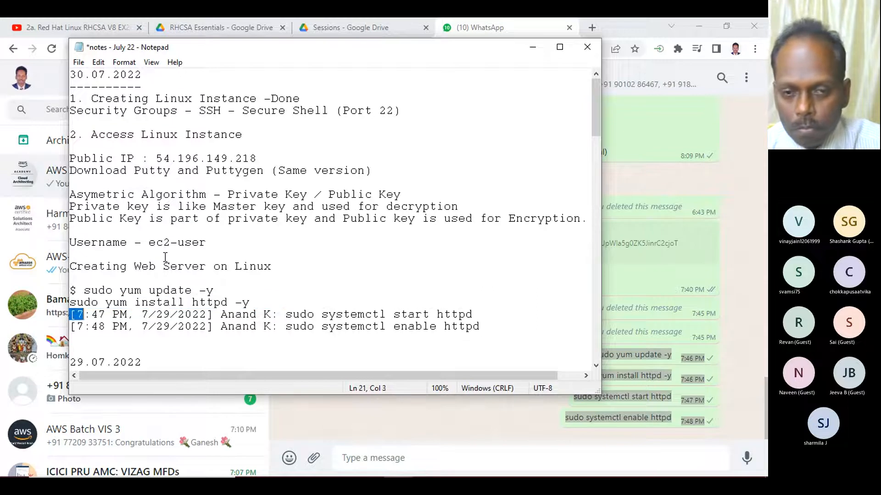
pyautogui.hotkey('shift', 'Right')
pyautogui.hotkey('shift', 'Right')
pyautogui.hotkey('shift', 'Right')
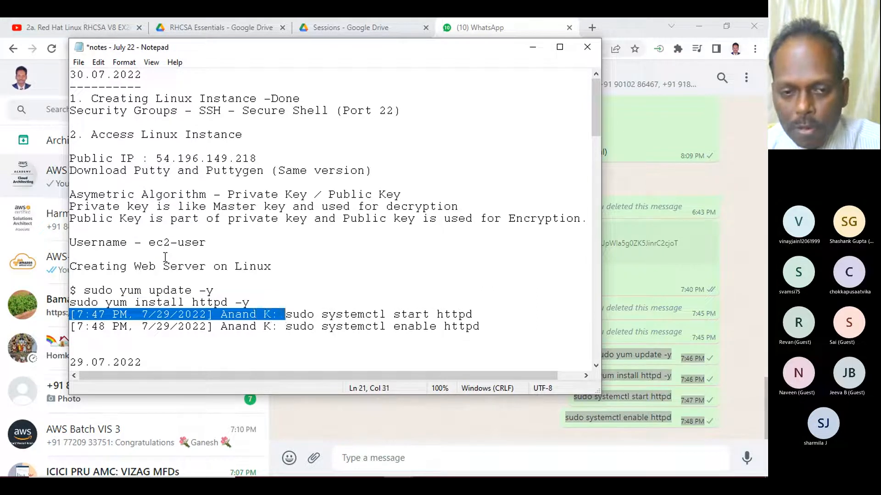
pyautogui.press('Delete')
# Step: Delete the timestamp and sender name before "sudo systemctl enable httpd"
pyautogui.hotkey('shift', 'Right')
pyautogui.hotkey('shift', 'Right')
pyautogui.hotkey('shift', 'Right')
pyautogui.hotkey('shift', 'Right')
pyautogui.hotkey('shift', 'Right')
pyautogui.hotkey('shift', 'Right')
pyautogui.hotkey('shift', 'Right')
pyautogui.hotkey('shift', 'Right')
pyautogui.hotkey('shift', 'Right')
pyautogui.hotkey('shift', 'Right')
pyautogui.hotkey('shift', 'Right')
pyautogui.hotkey('shift', 'Right')
pyautogui.hotkey('shift', 'Right')
pyautogui.hotkey('shift', 'Right')
pyautogui.hotkey('shift', 'Right')
pyautogui.hotkey('shift', 'Right')
pyautogui.hotkey('shift', 'Right')
pyautogui.hotkey('shift', 'Right')
pyautogui.hotkey('shift', 'Right')
pyautogui.hotkey('shift', 'Right')
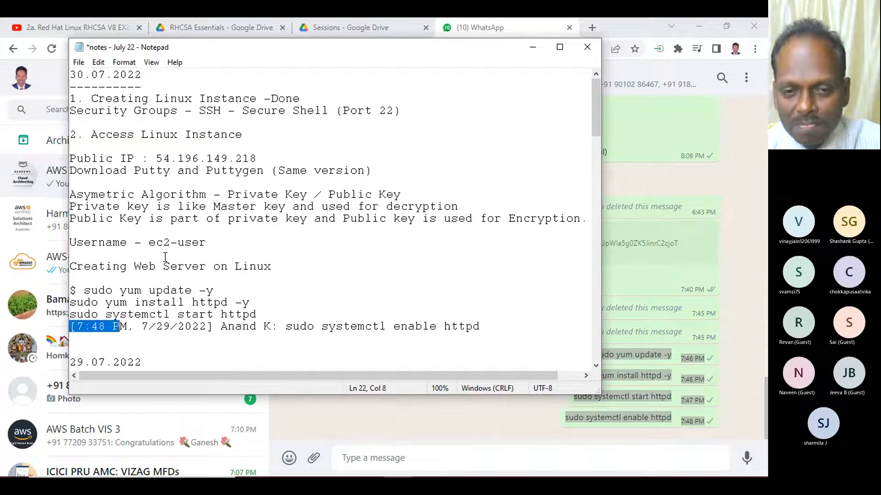
pyautogui.press('Delete')
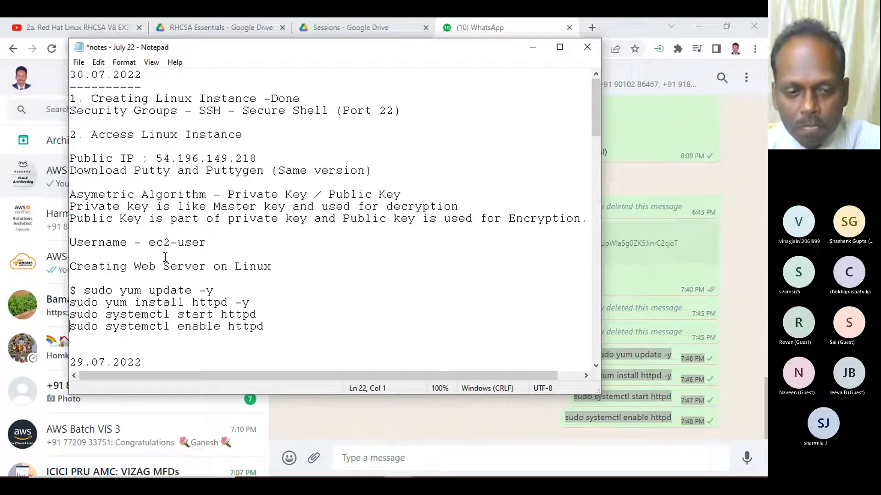
# Step: Prefix the yum install, systemctl start and systemctl enable command lines with "$ " in the notes
pyautogui.write('$')
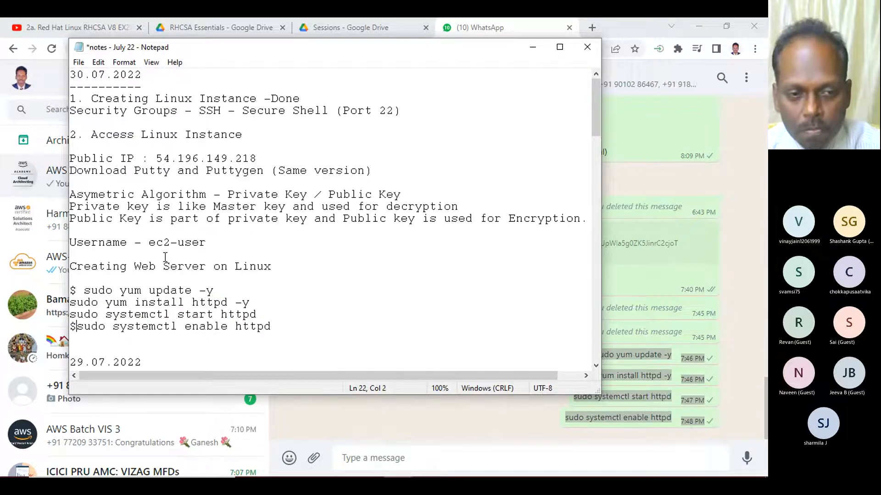
pyautogui.press('Up')
pyautogui.write('$')
pyautogui.press('Up')
pyautogui.write('$')
pyautogui.press('Down')
pyautogui.press('Down')
pyautogui.press('Down')
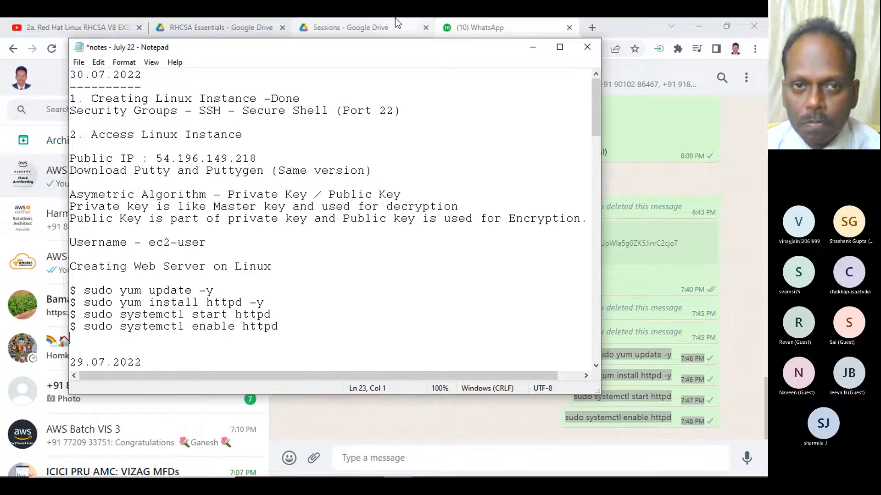
# Step: Switch to the incognito Chrome window, reload the 54.196.149.218 page and examine its heading
pyautogui.click(702, 31)
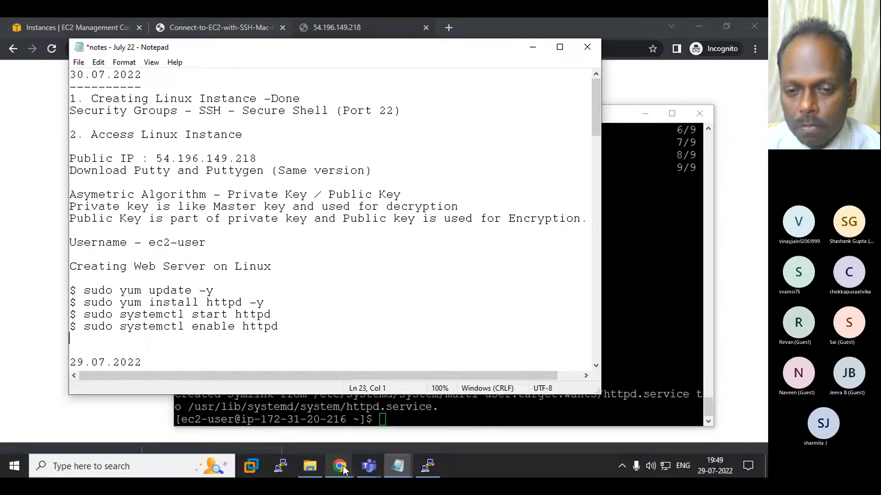
pyautogui.moveTo(343, 465)
pyautogui.click(370, 425)
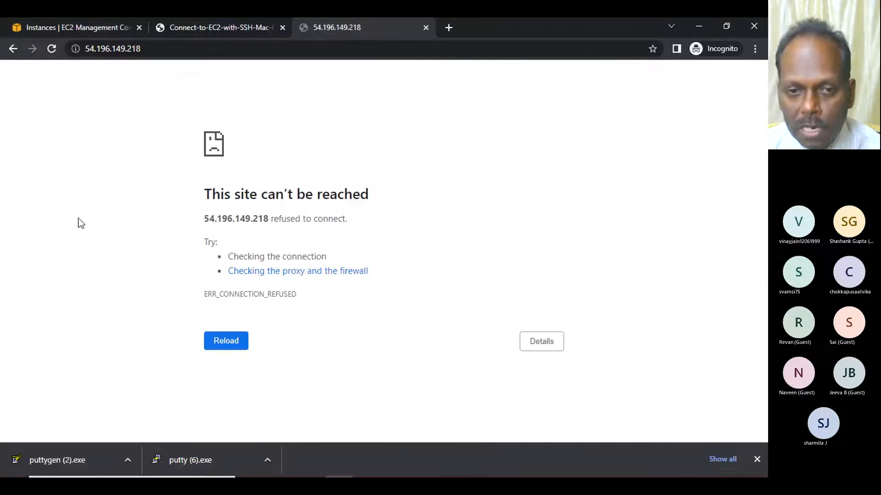
pyautogui.click(215, 340)
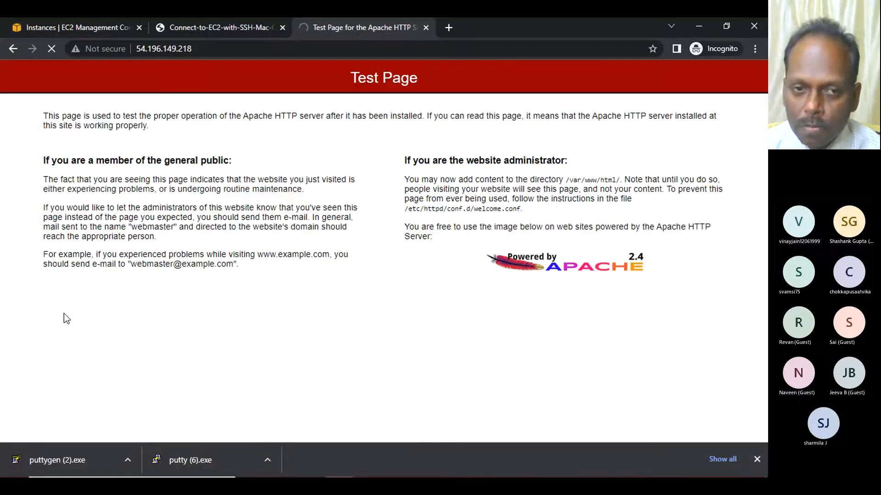
pyautogui.moveTo(350, 77); pyautogui.dragTo(451, 83)
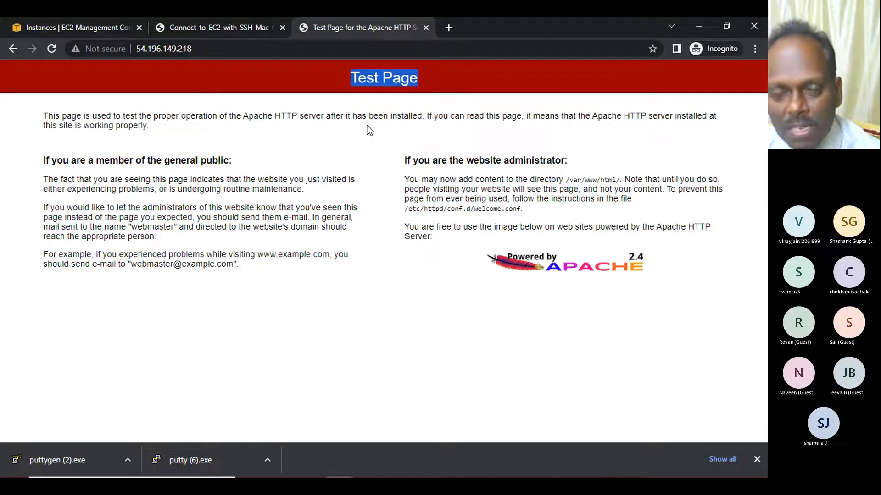
pyautogui.click(417, 277)
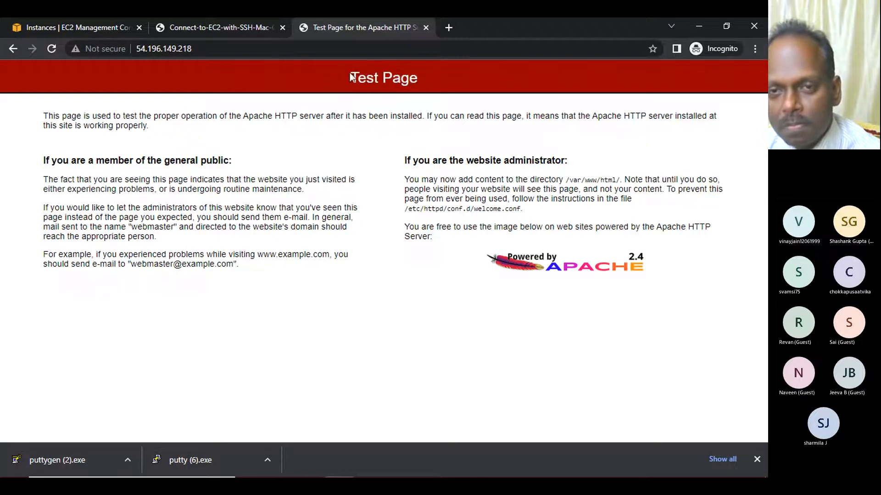
pyautogui.moveTo(352, 77); pyautogui.dragTo(413, 78)
pyautogui.click(386, 323)
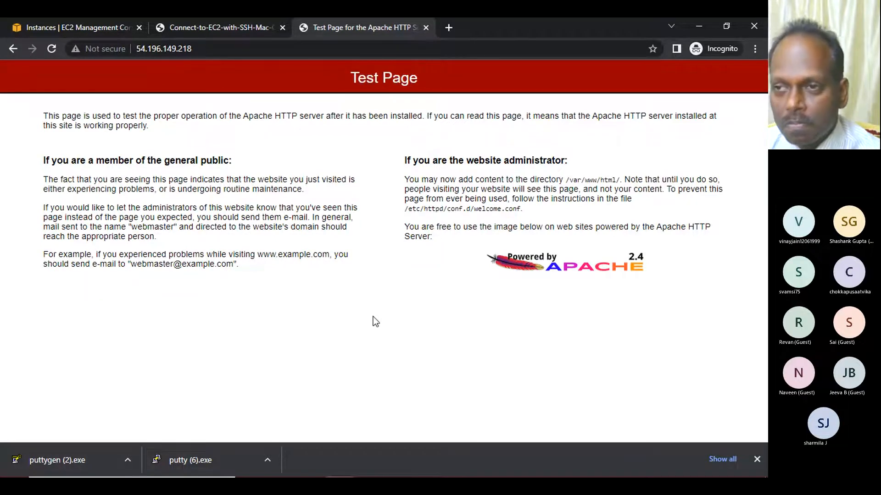
# Step: Minimise the browser and the notes, and bring the ec2-user PuTTY session forward
pyautogui.click(697, 26)
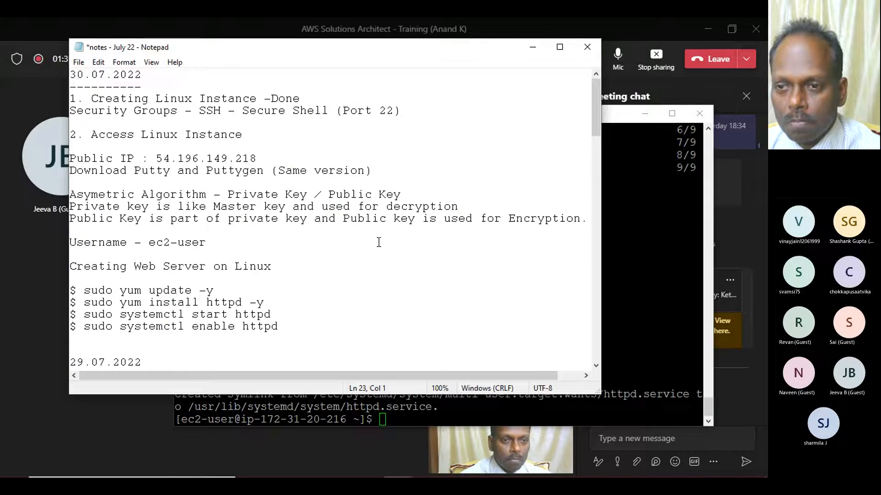
pyautogui.click(586, 232)
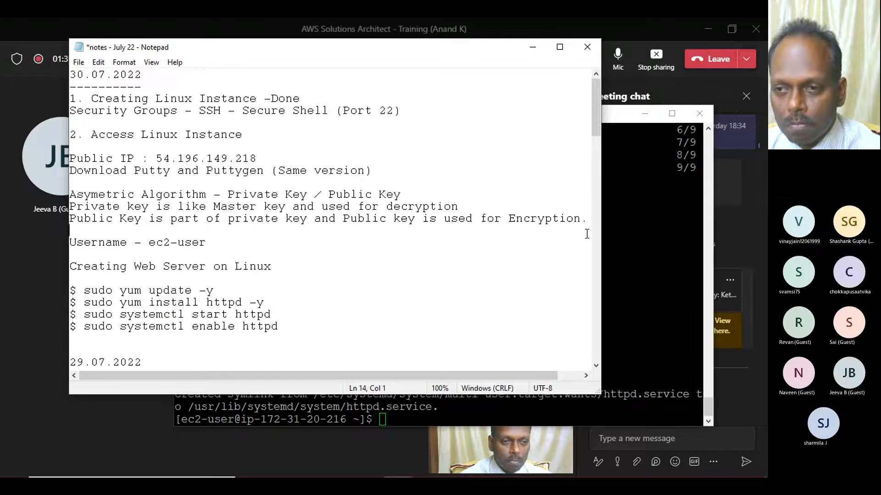
pyautogui.click(628, 210)
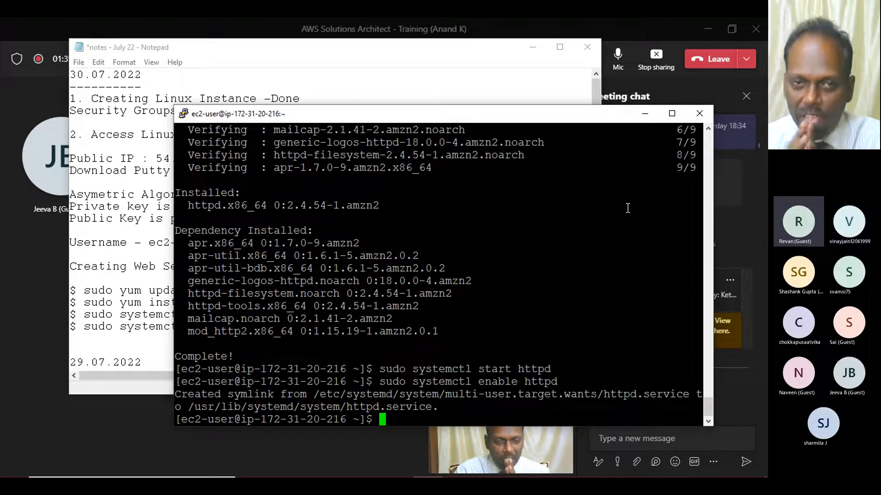
pyautogui.click(531, 46)
pyautogui.moveTo(549, 121); pyautogui.dragTo(602, 133)
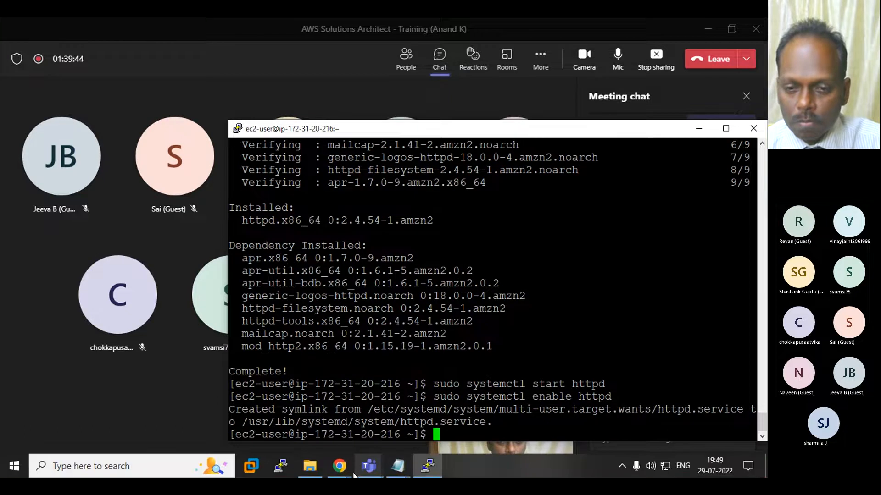
# Step: Switch to File Explorer and open the AWS folder inside CLASS on Hard Disk (E:)
pyautogui.click(308, 475)
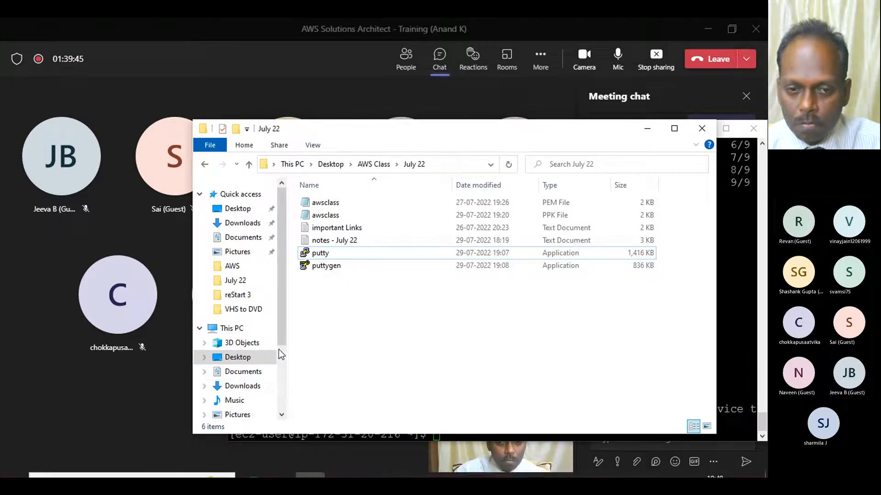
pyautogui.scroll(-2, 244, 393)
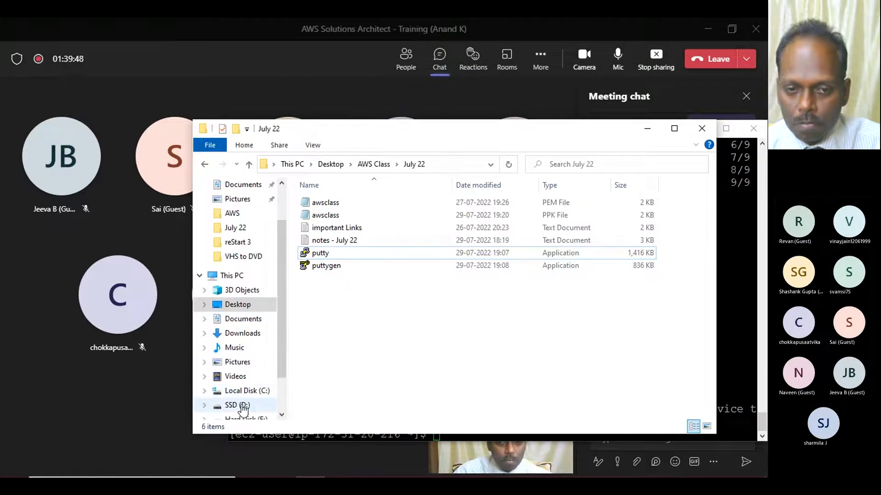
pyautogui.click(237, 404)
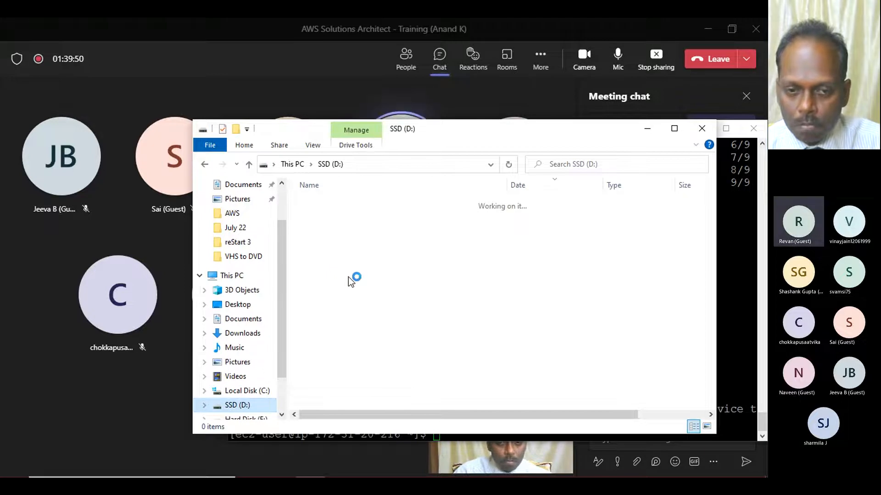
pyautogui.scroll(-1, 254, 367)
pyautogui.click(256, 393)
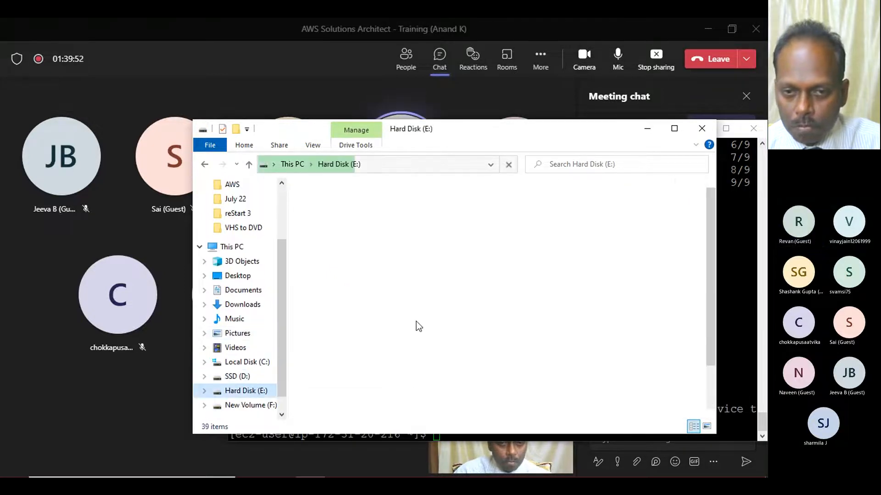
pyautogui.click(328, 343)
pyautogui.doubleClick(329, 343)
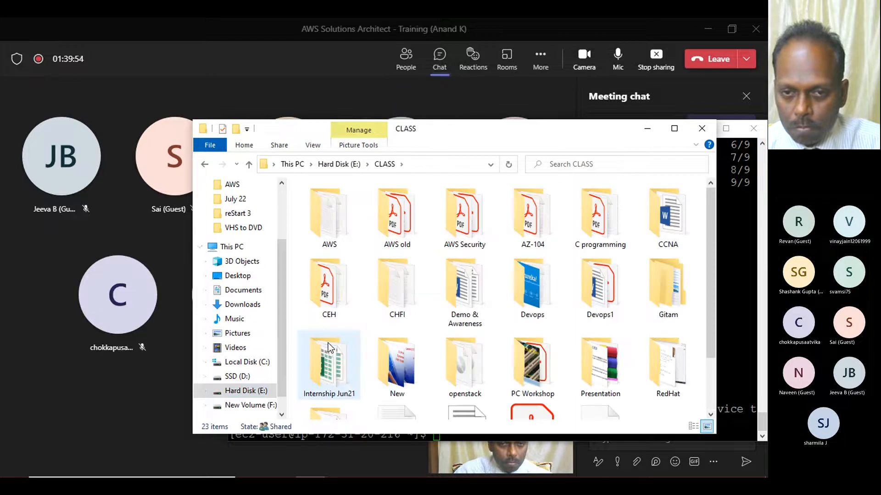
pyautogui.doubleClick(334, 217)
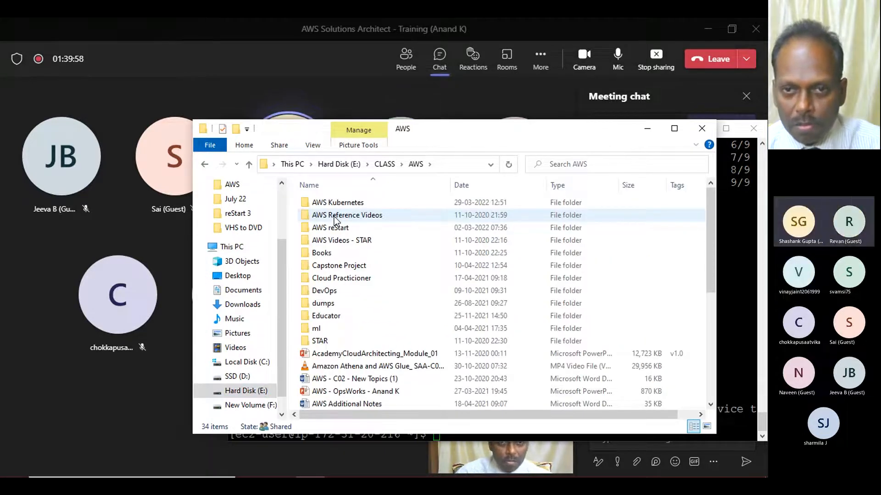
# Step: Find the "website" text document in the AWS folder and open it in Notepad
pyautogui.moveTo(463, 128)
pyautogui.mouseDown()
pyautogui.moveTo(463, 188)
pyautogui.moveTo(476, 224)
pyautogui.moveTo(467, 116)
pyautogui.mouseUp()
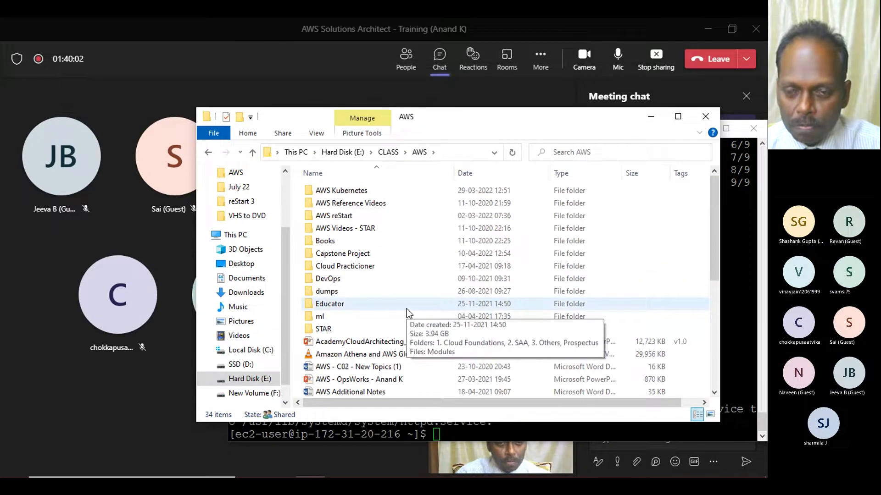
pyautogui.scroll(-3, 381, 317)
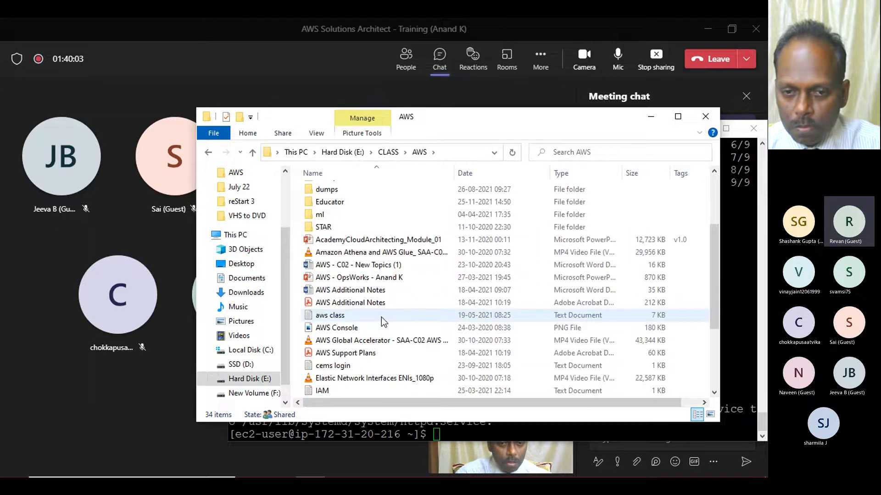
pyautogui.scroll(-1, 381, 318)
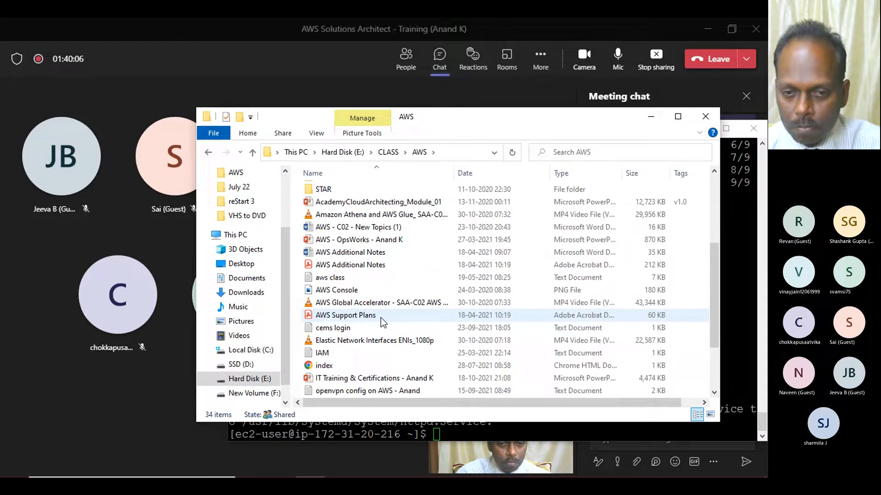
pyautogui.scroll(-2, 381, 318)
pyautogui.doubleClick(333, 379)
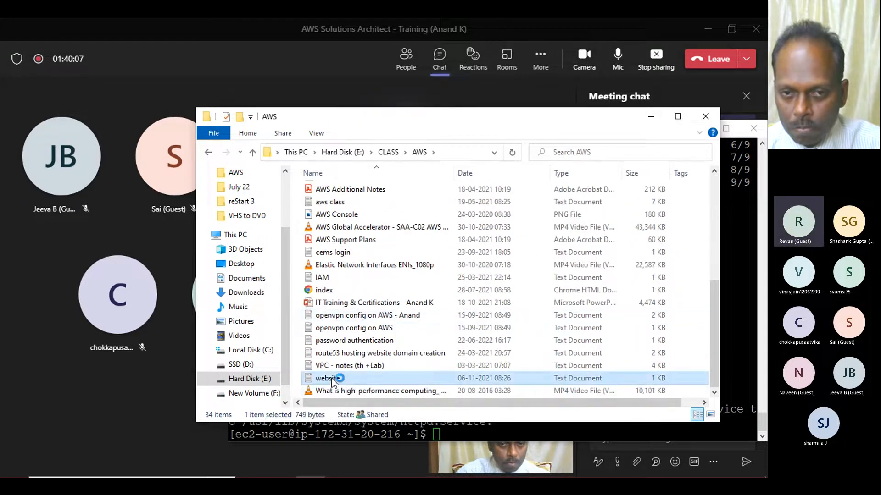
# Step: Copy the echo command that writes to /var/www/html/index.html from the website file, and return to the PuTTY session
pyautogui.moveTo(74, 130); pyautogui.dragTo(543, 130)
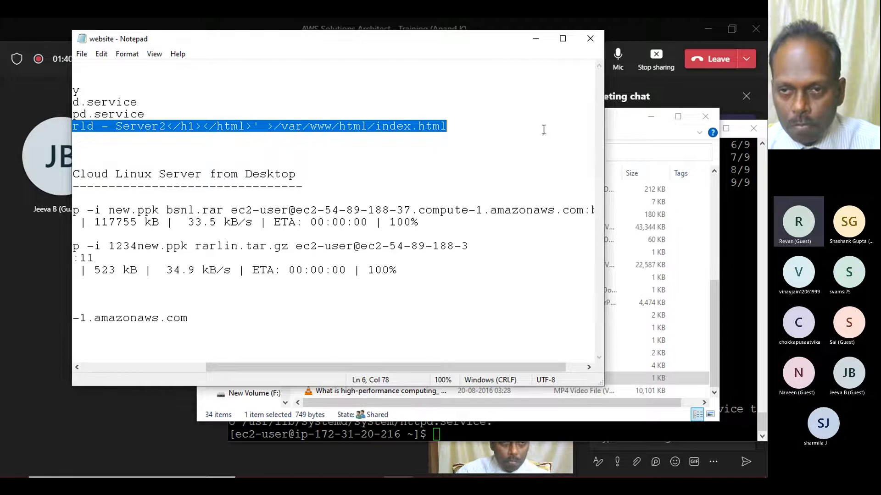
pyautogui.rightClick(393, 127)
pyautogui.click(429, 166)
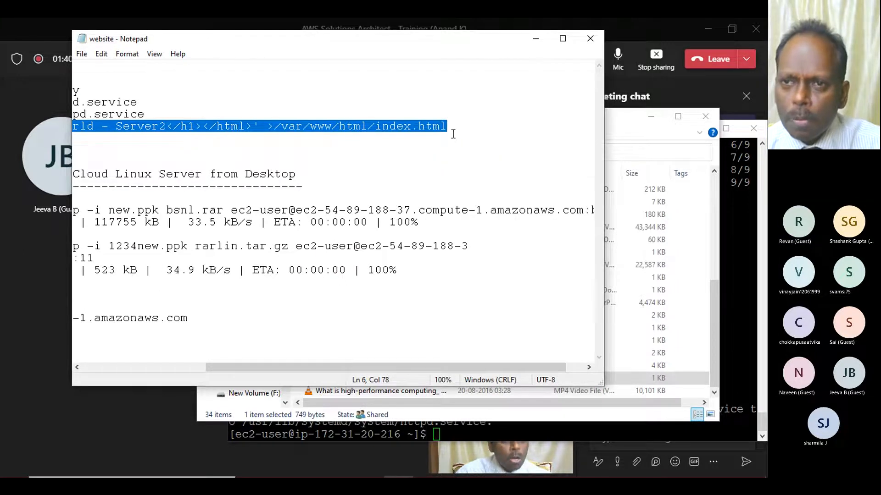
pyautogui.click(535, 38)
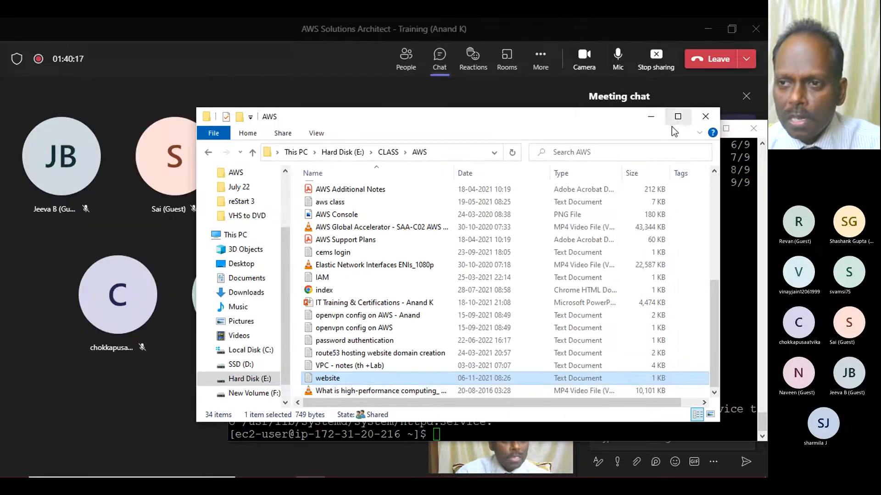
pyautogui.click(650, 116)
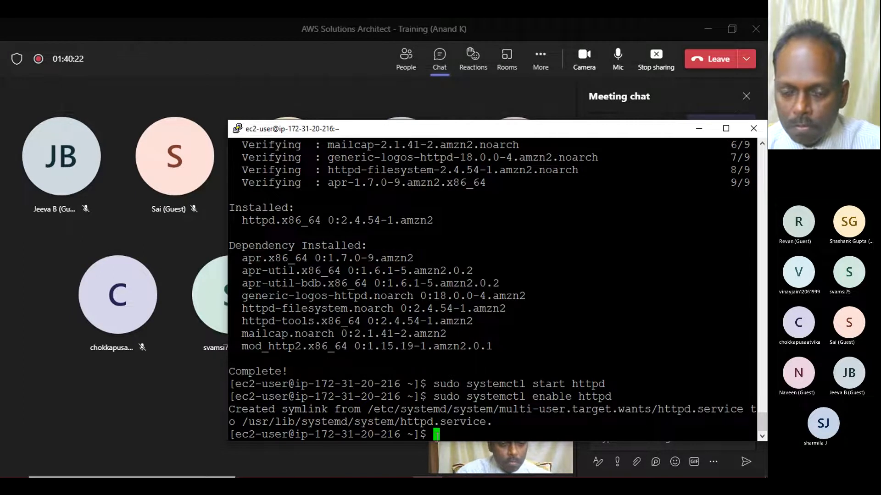
# Step: Try to write the "HelloW World - Server2" page to /var/www/html/index.html by running the copied echo command with sudo
pyautogui.write('sudop')
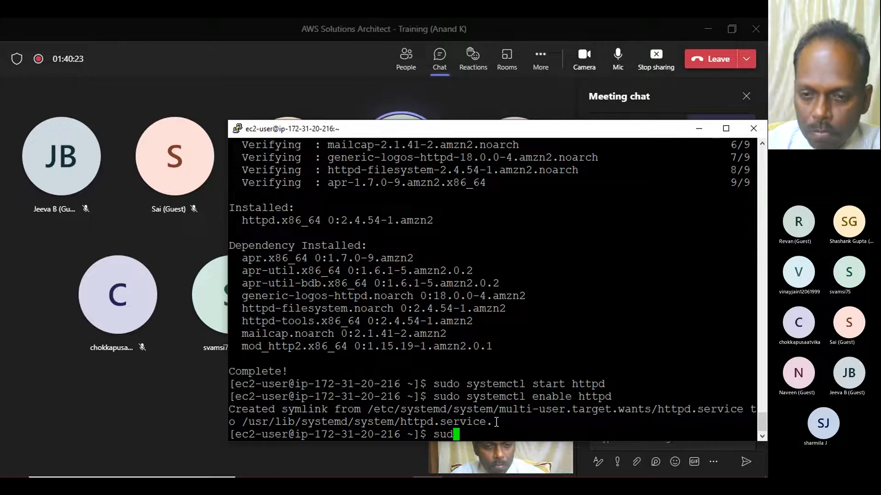
pyautogui.press('BackSpace')
pyautogui.press('BackSpace')
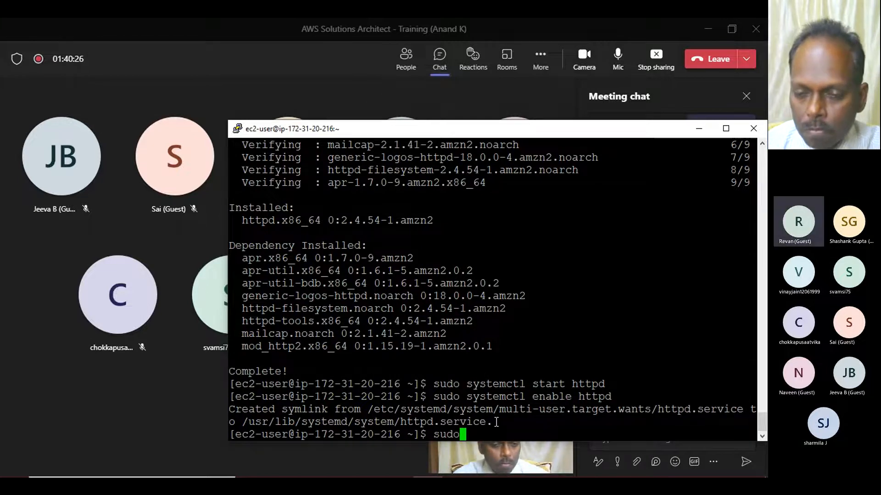
pyautogui.rightClick(496, 422)
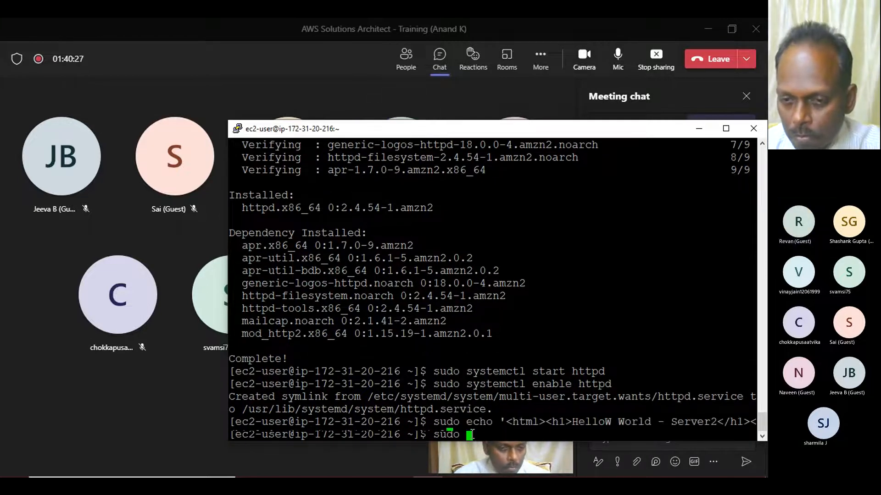
pyautogui.press('Return')
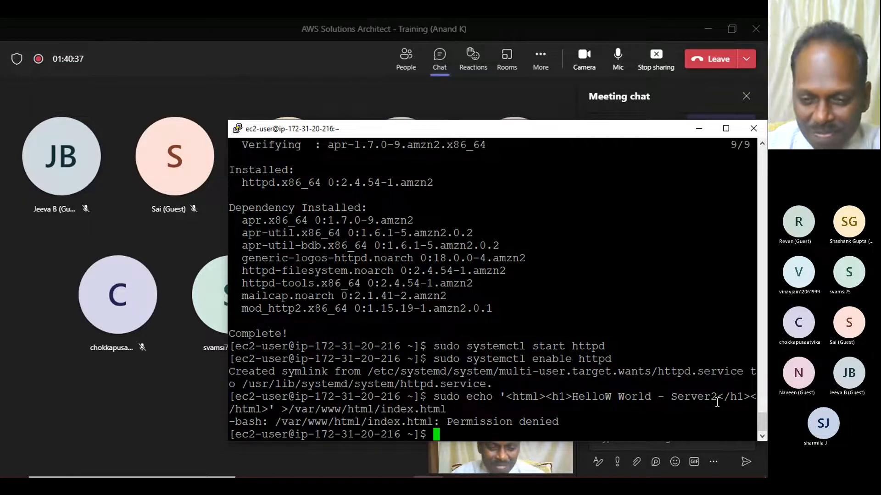
# Step: Switch to the root account with "sudo su -" and run the echo command writing "HelloW World - Server2" to /var/www/html/index.html
pyautogui.write('sudo su -')
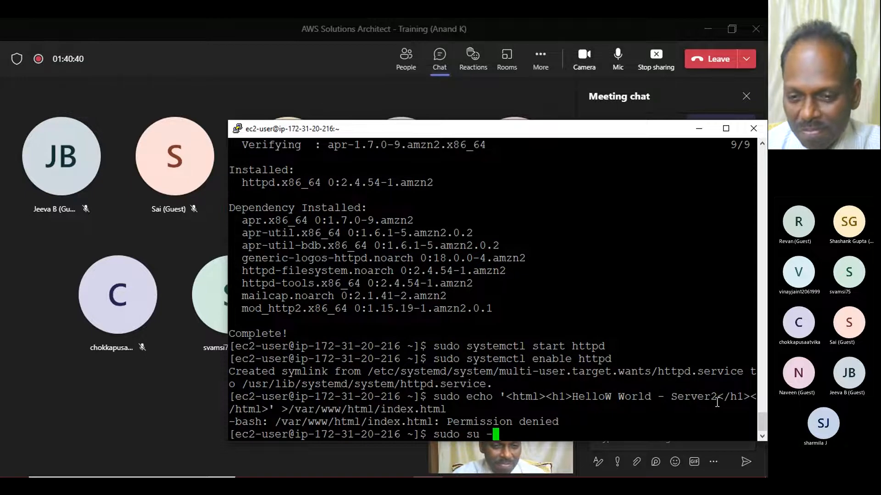
pyautogui.press('Return')
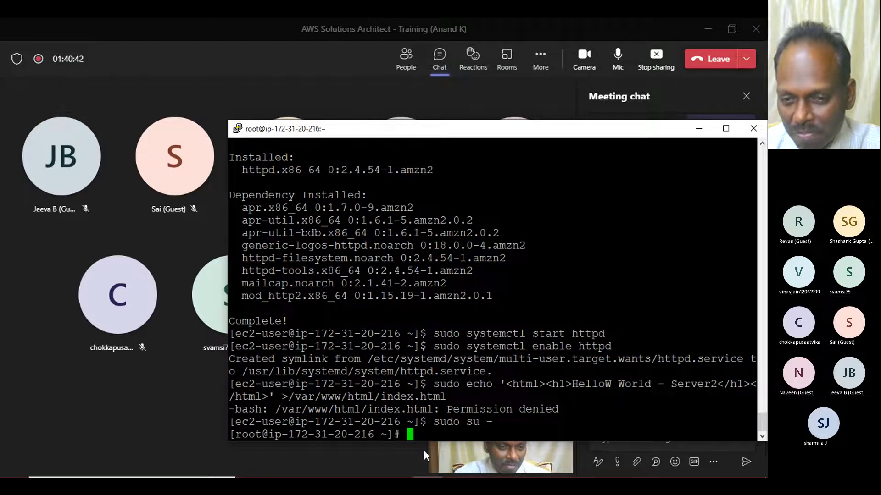
pyautogui.write("echo '<html><h1>HelloW World - Server2</h1></html>' >/var/www/html/index.html")
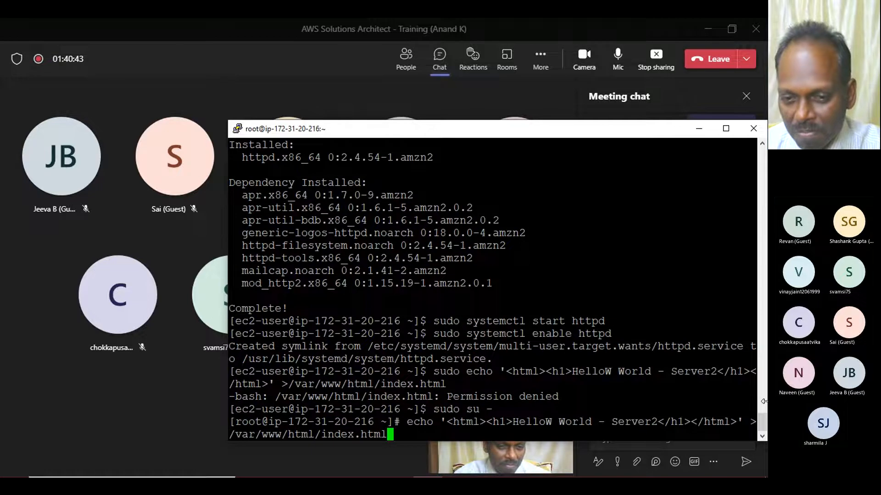
pyautogui.press('Return')
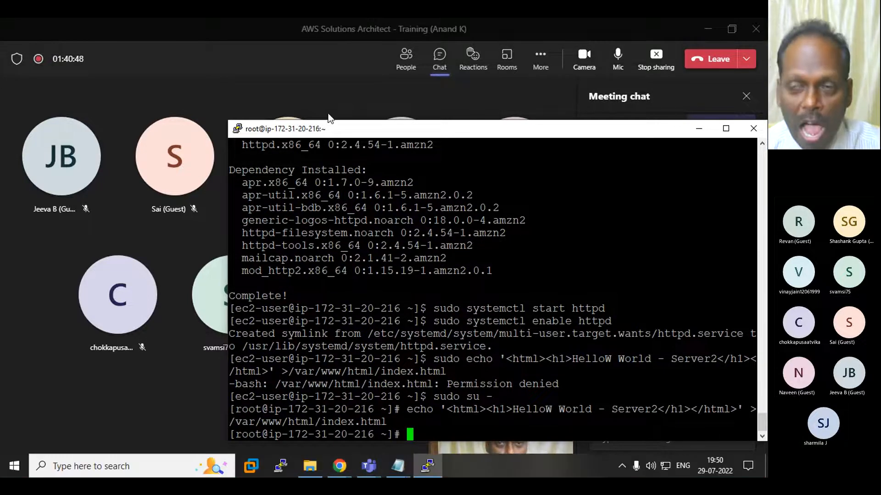
# Step: Minimise the Teams meeting, reload the web server's page in the incognito browser to check it, and minimise the browser
pyautogui.click(705, 31)
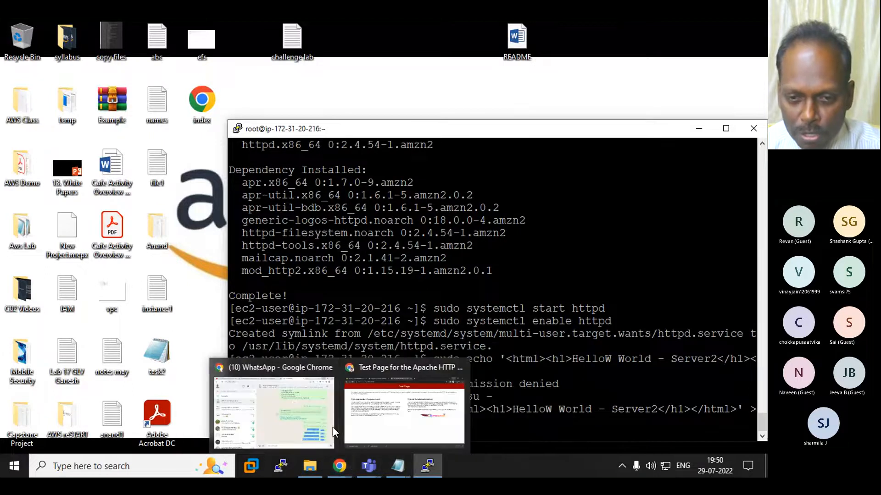
pyautogui.click(358, 415)
pyautogui.press('F5')
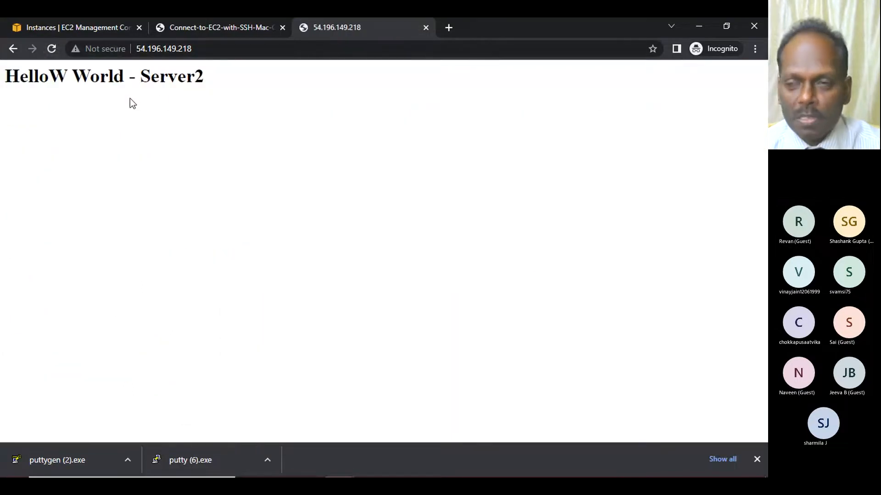
pyautogui.click(697, 25)
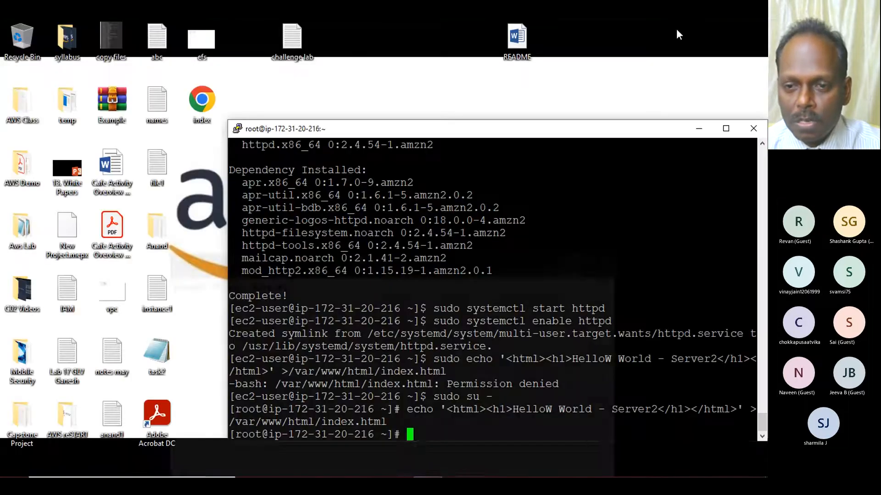
# Step: Switch to WhatsApp and send "sudo su -" to the AWS Training July 2022 group
pyautogui.moveTo(397, 473)
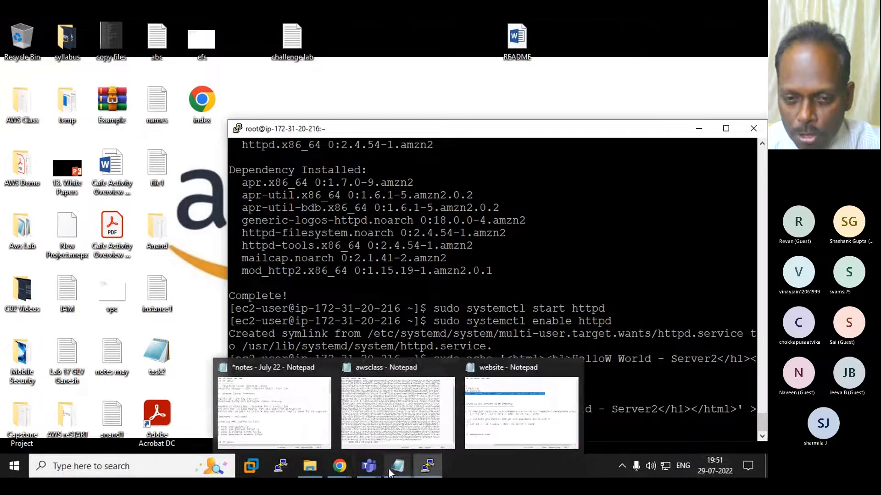
pyautogui.moveTo(339, 466)
pyautogui.click(290, 408)
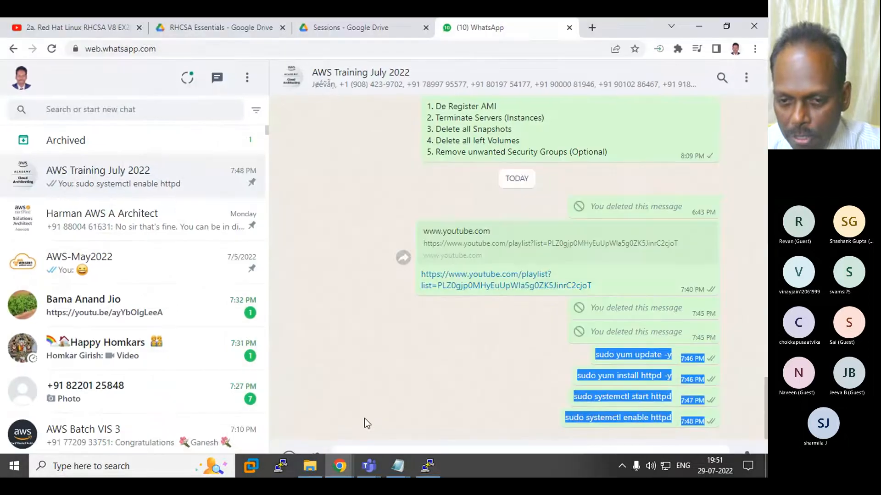
pyautogui.click(369, 460)
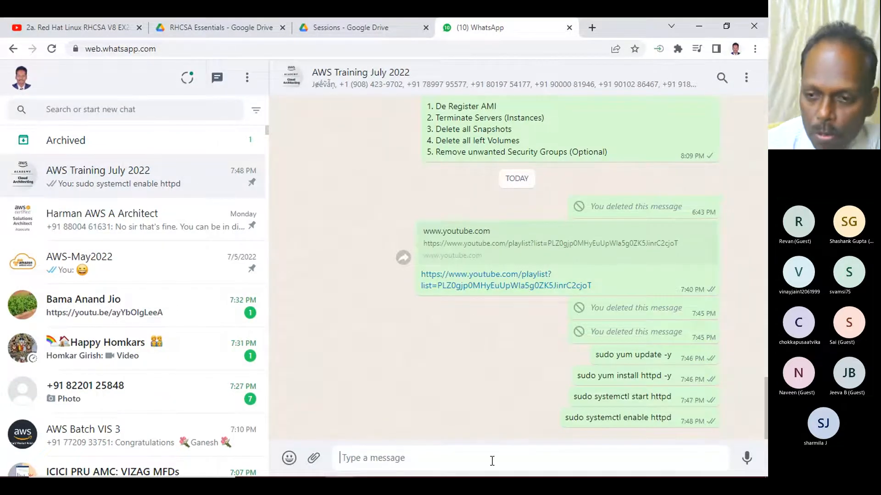
pyautogui.write('sudo su')
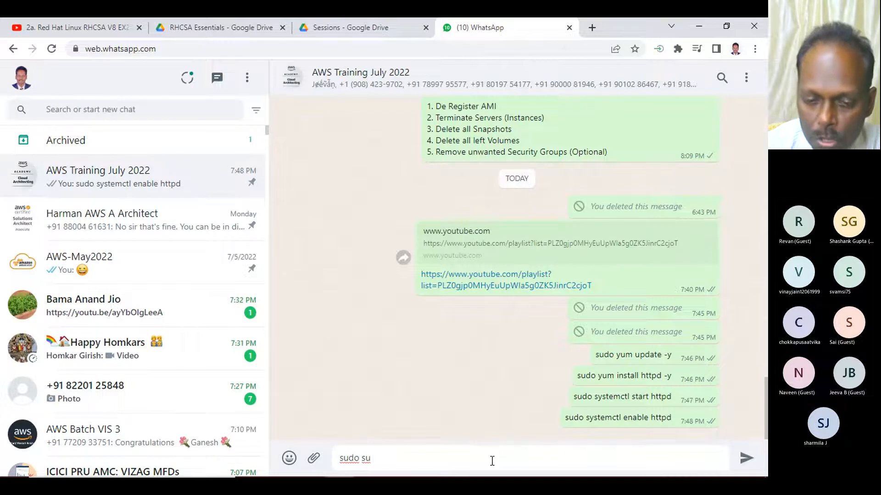
pyautogui.write(' -')
pyautogui.press('Return')
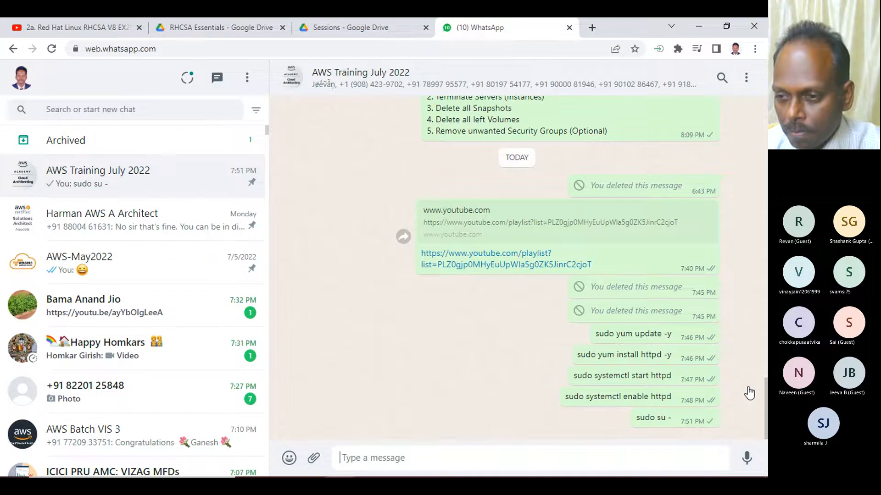
# Step: Paste the echo command into the group chat, replace "Server2" with the trainer's first name, and send it
pyautogui.moveTo(422, 477)
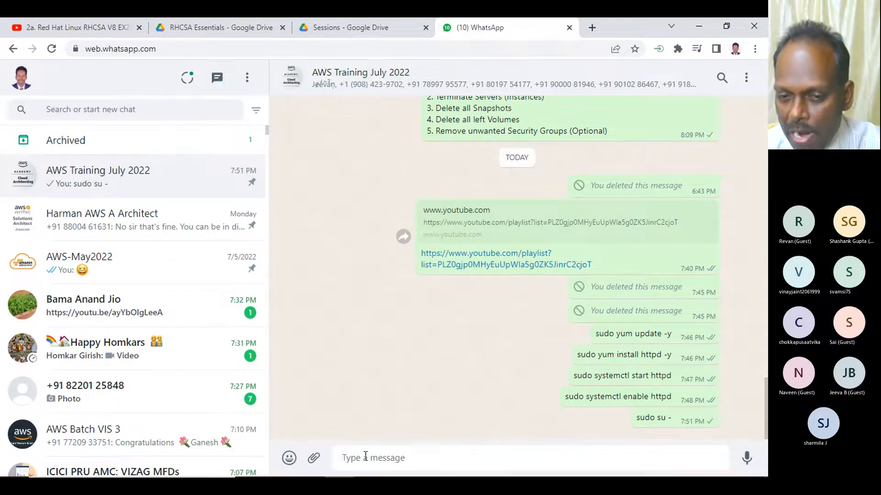
pyautogui.rightClick(364, 455)
pyautogui.click(396, 362)
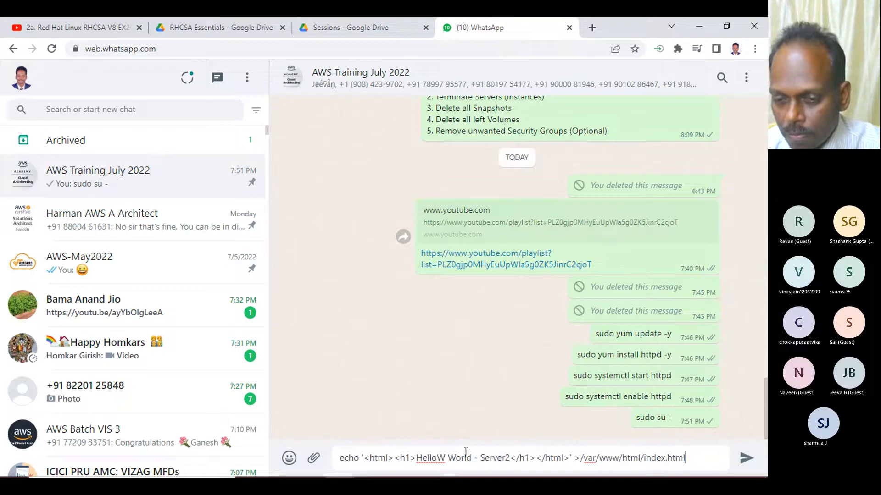
pyautogui.moveTo(421, 477)
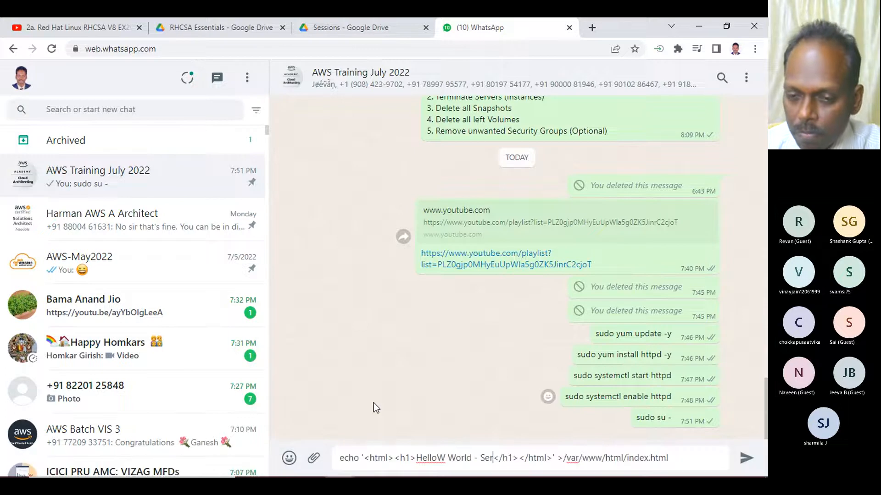
pyautogui.press('BackSpace')
pyautogui.press('BackSpace')
pyautogui.press('BackSpace')
pyautogui.write('Anand')
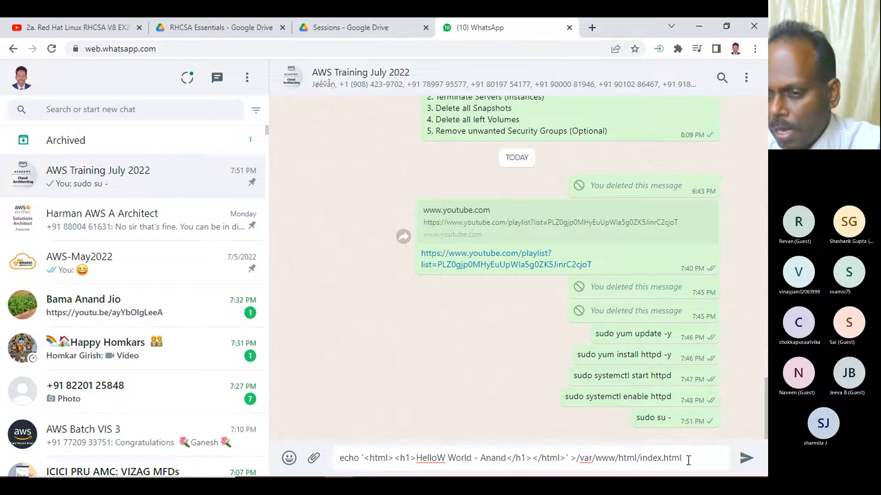
pyautogui.press('Return')
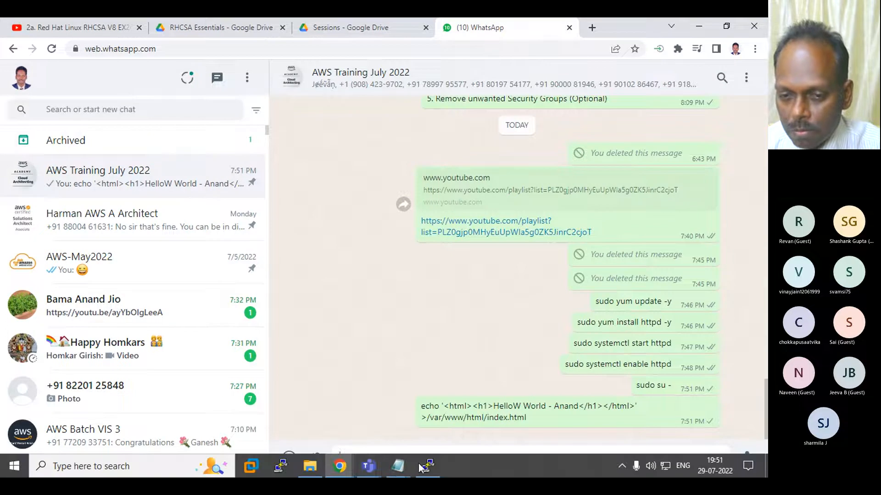
# Step: Minimise the website file, close the awsclass Notepad window, and bring the "notes - July 22" file forward
pyautogui.click(532, 403)
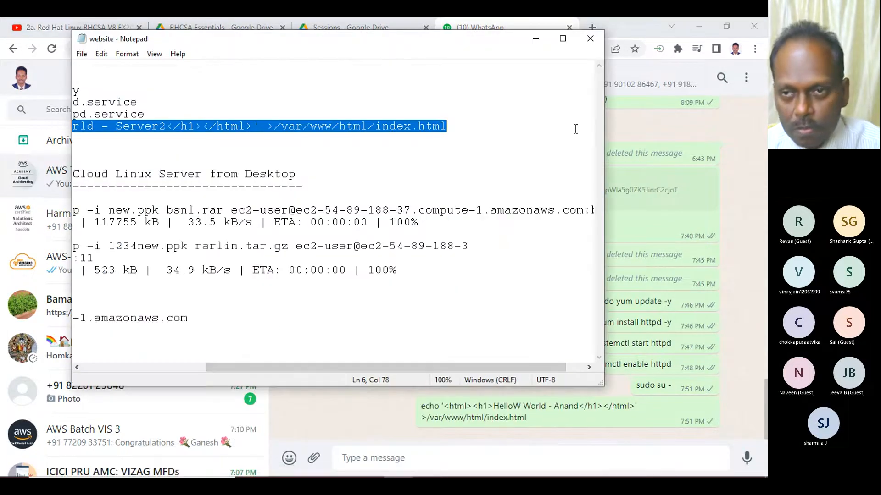
pyautogui.click(535, 38)
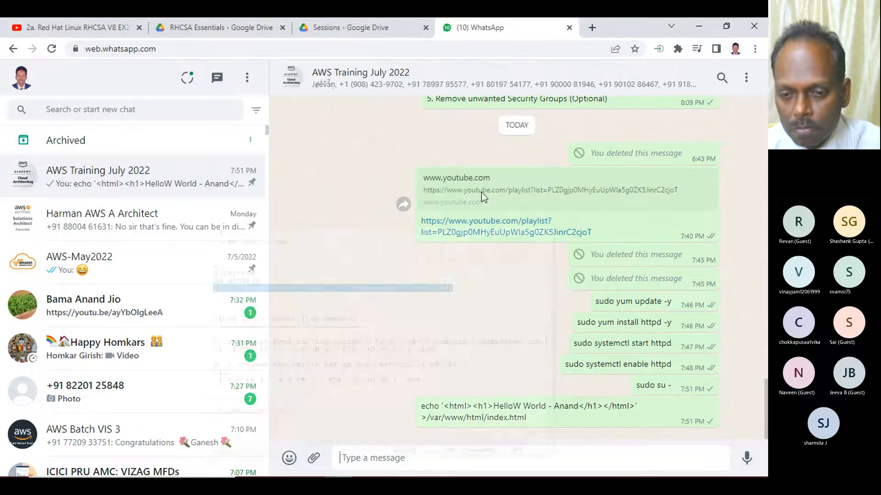
pyautogui.moveTo(390, 468)
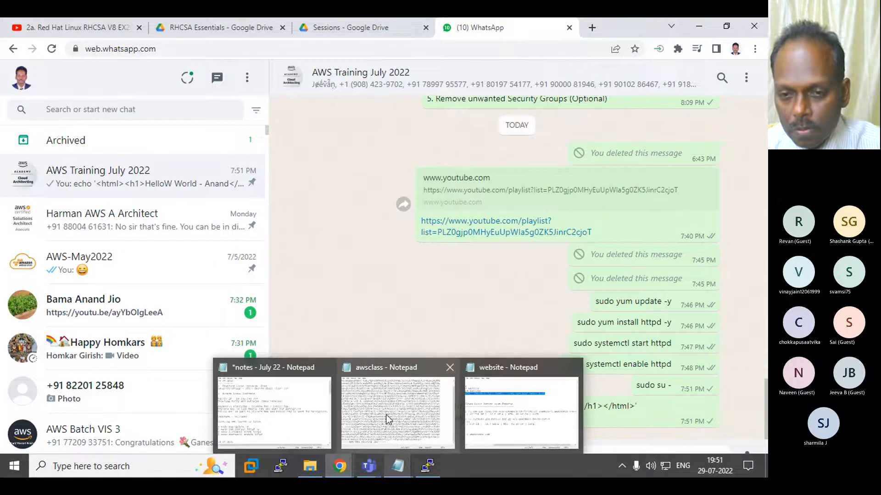
pyautogui.click(449, 367)
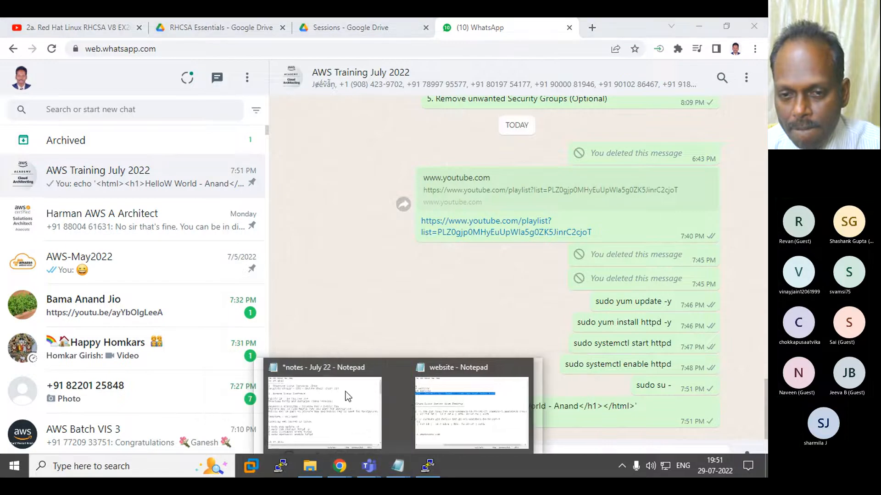
pyautogui.click(343, 395)
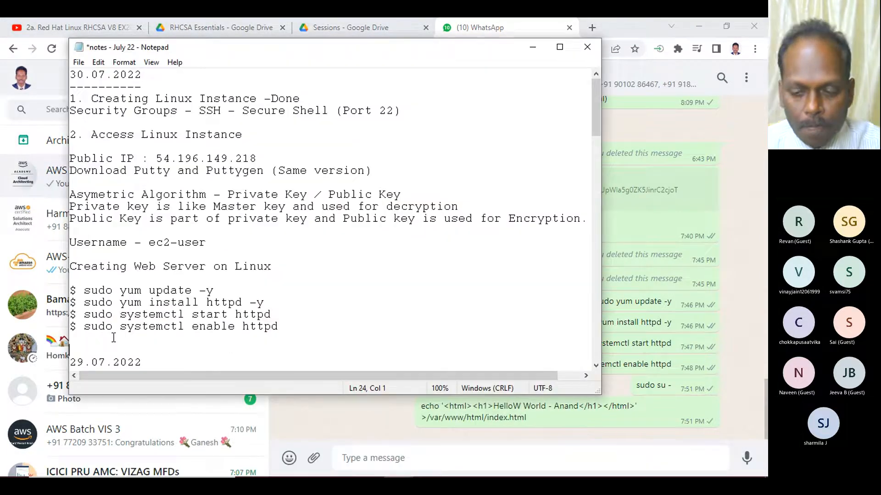
# Step: Add the heading "Customized Web Site" with a dashed underline below the systemctl enable httpd line in the notes
pyautogui.press('Return')
pyautogui.write('Customized Web Site')
pyautogui.press('Return')
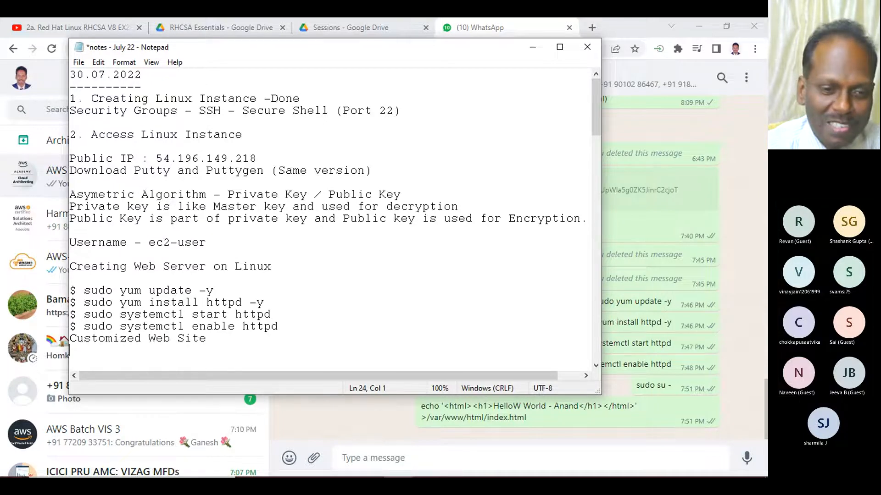
pyautogui.write('-------------------')
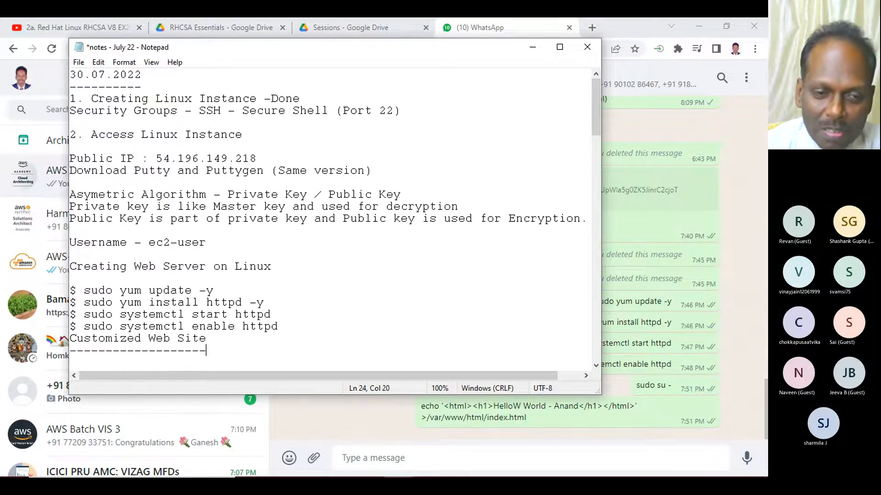
# Step: Record "$ sudo su -" and, after a "#" prompt, the echo command writing "HelloW World - Server2" to /var/www/html/index.html under the heading
pyautogui.write('$ ')
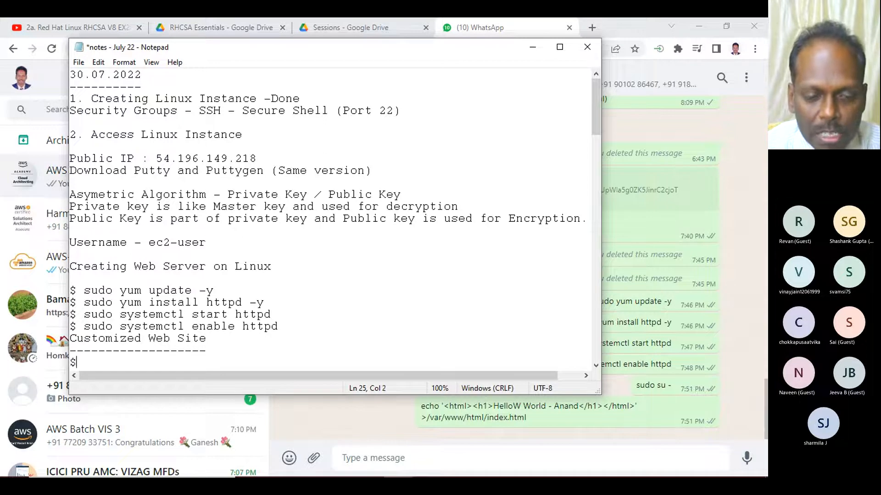
pyautogui.write('sudo su -')
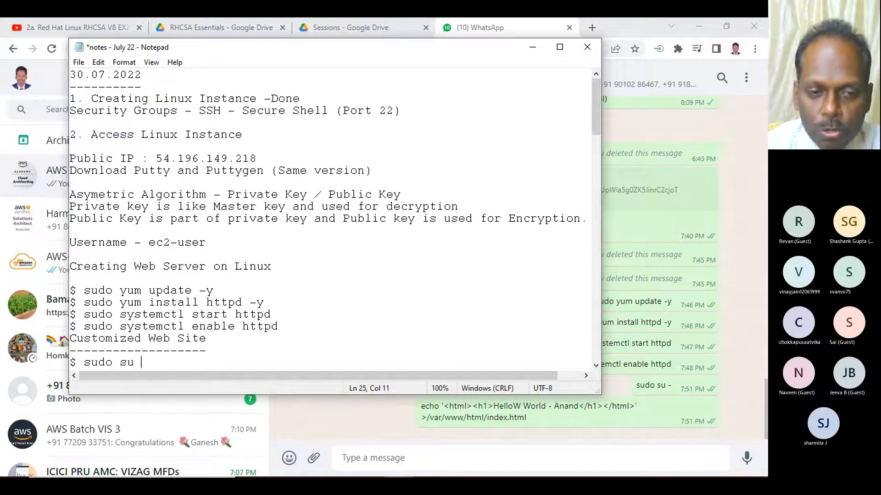
pyautogui.press('Return')
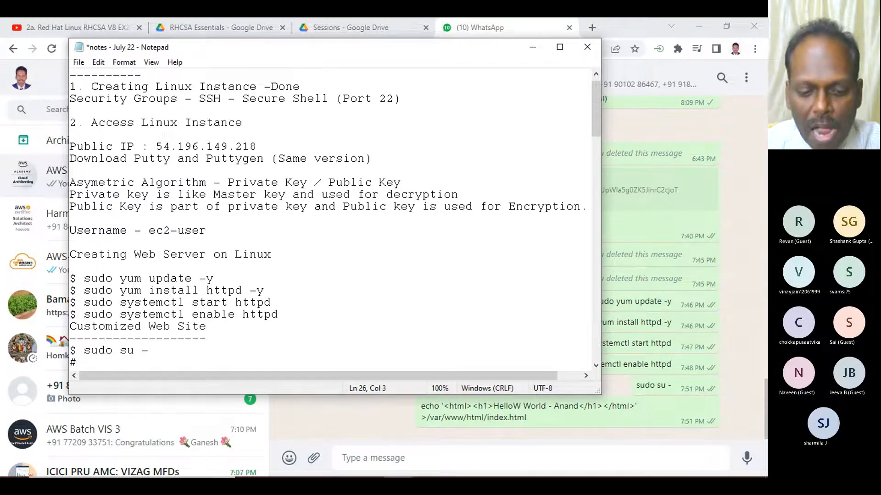
pyautogui.write('#')
pyautogui.write("echo '<html><h1>HelloW World - Server2</h1></html>' >/var/www/html/index.html")
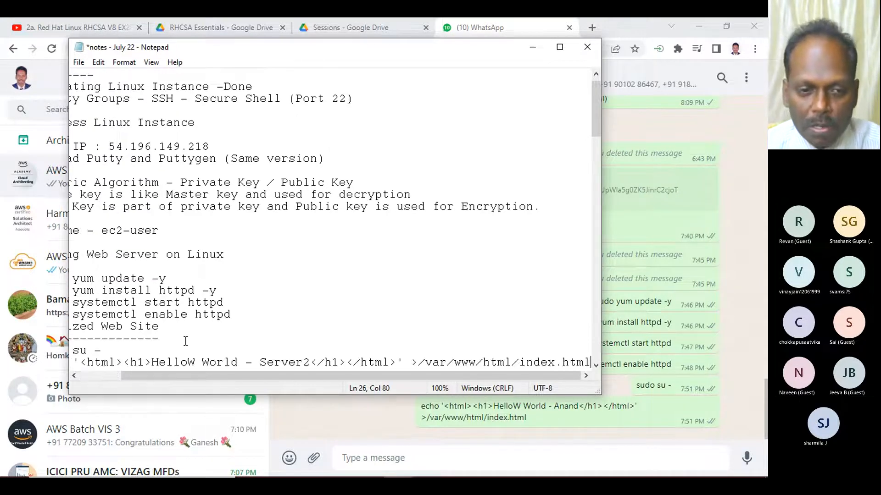
# Step: Maximise the notes and replace "Server2" in the recorded echo command with the trainer's name and initial
pyautogui.doubleClick(255, 48)
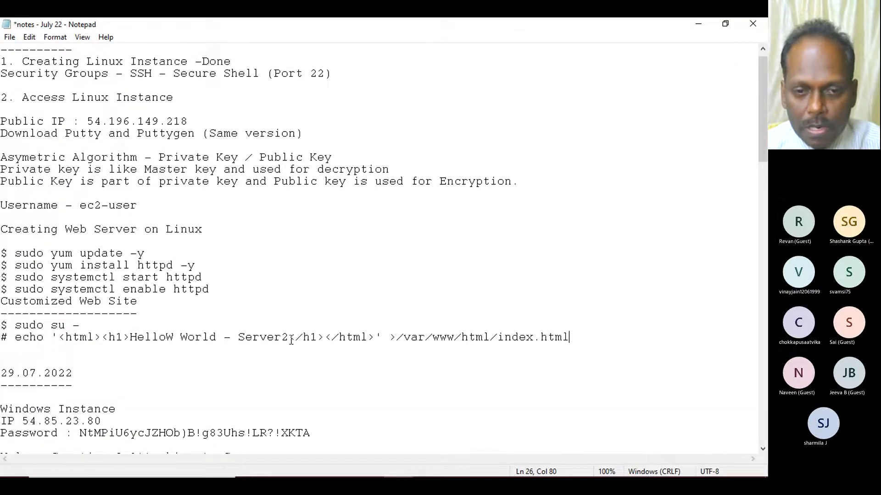
pyautogui.press('BackSpace')
pyautogui.press('BackSpace')
pyautogui.press('BackSpace')
pyautogui.press('BackSpace')
pyautogui.press('BackSpace')
pyautogui.press('BackSpace')
pyautogui.press('BackSpace')
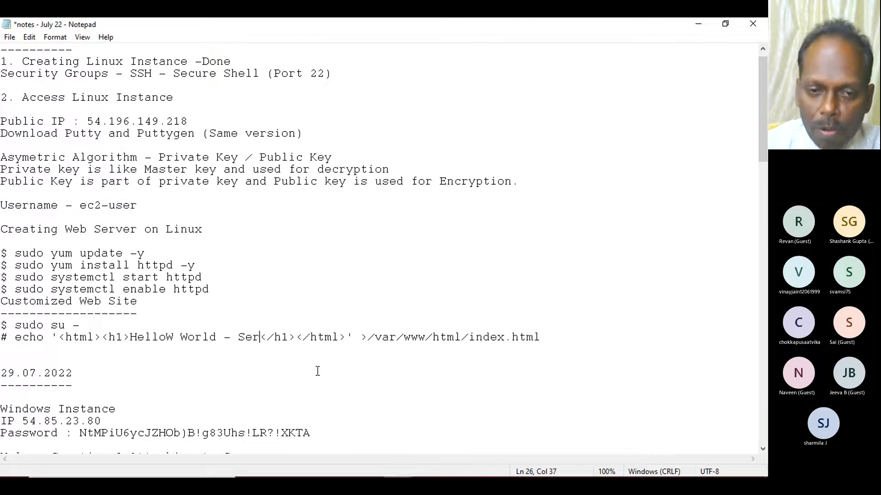
pyautogui.write('Anand K')
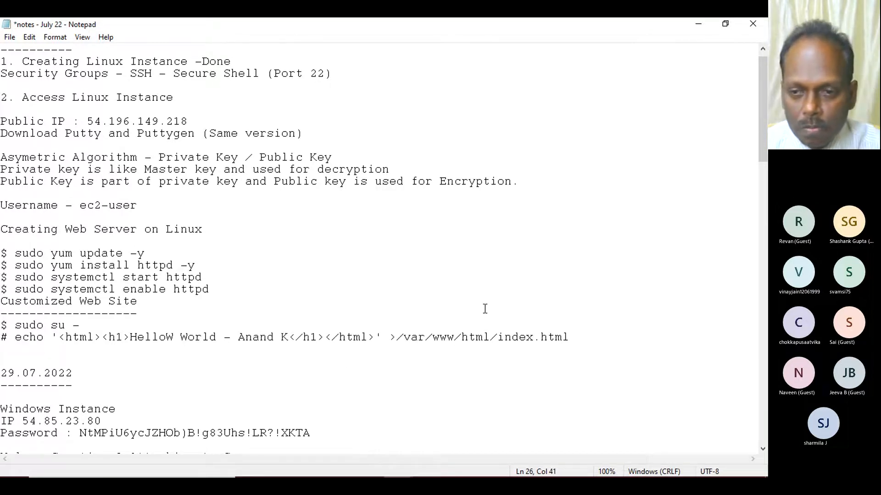
# Step: Copy the edited echo command from the notes and run it in the root PuTTY session to overwrite /var/www/html/index.html
pyautogui.moveTo(569, 337); pyautogui.dragTo(16, 339)
pyautogui.hotkey('ctrl', 'c')
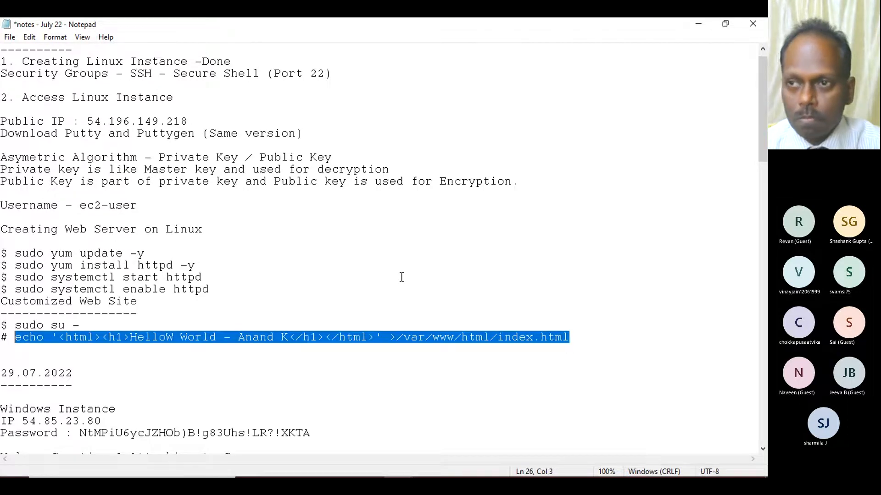
pyautogui.click(697, 27)
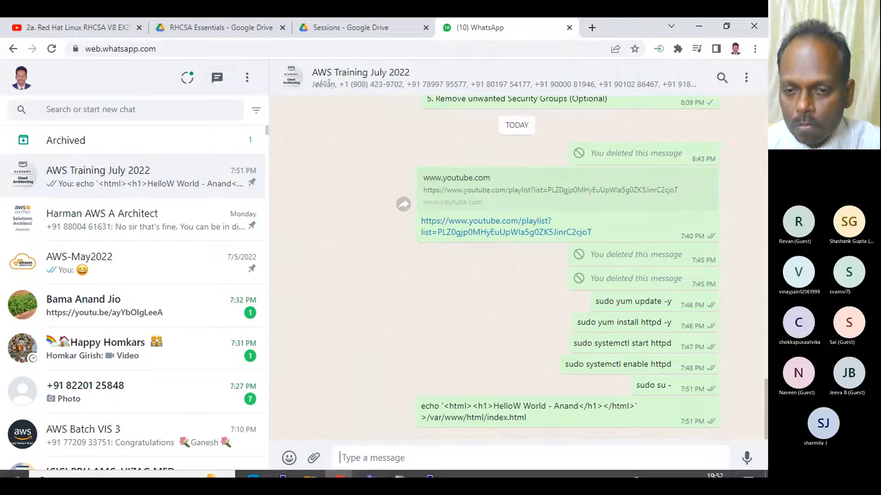
pyautogui.click(428, 466)
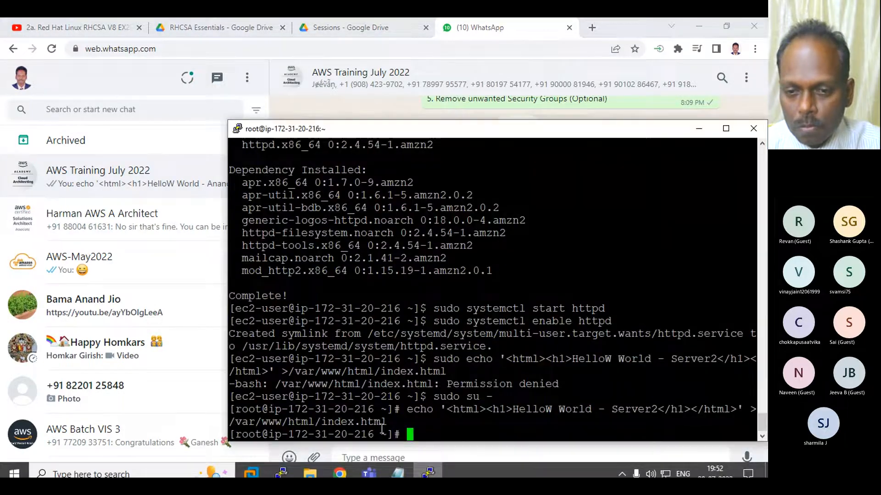
pyautogui.rightClick(420, 433)
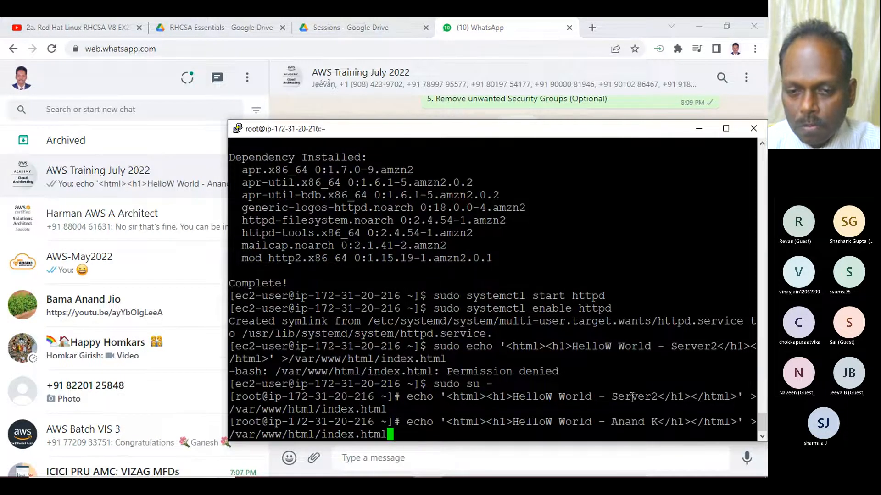
pyautogui.press('Return')
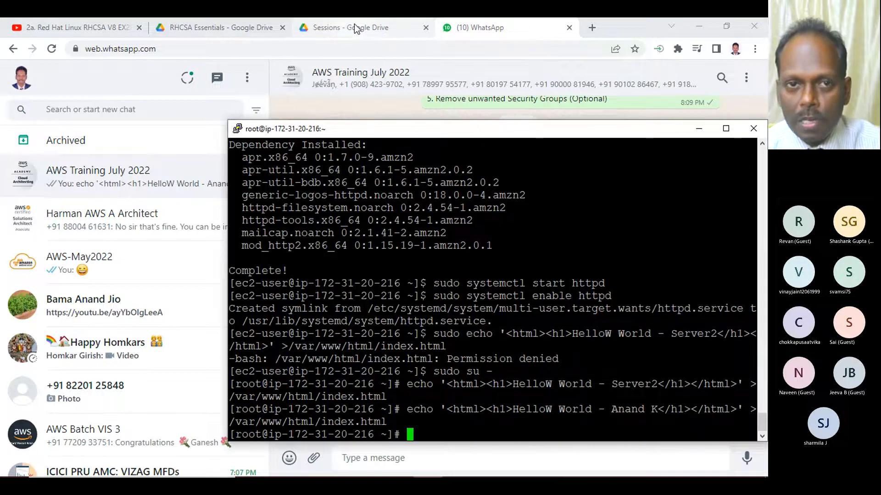
# Step: Switch to the incognito Chrome window and reload the web page at 54.196.149.218 to check its updated heading
pyautogui.moveTo(359, 466)
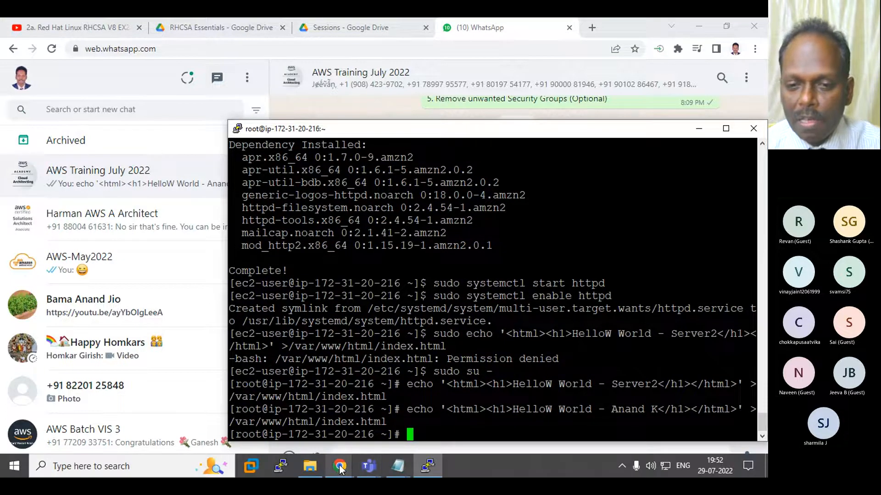
pyautogui.click(353, 403)
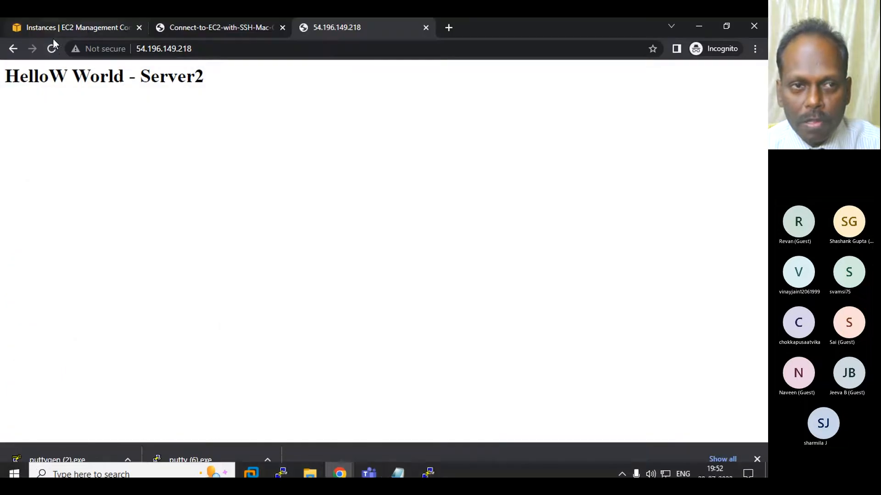
pyautogui.click(52, 47)
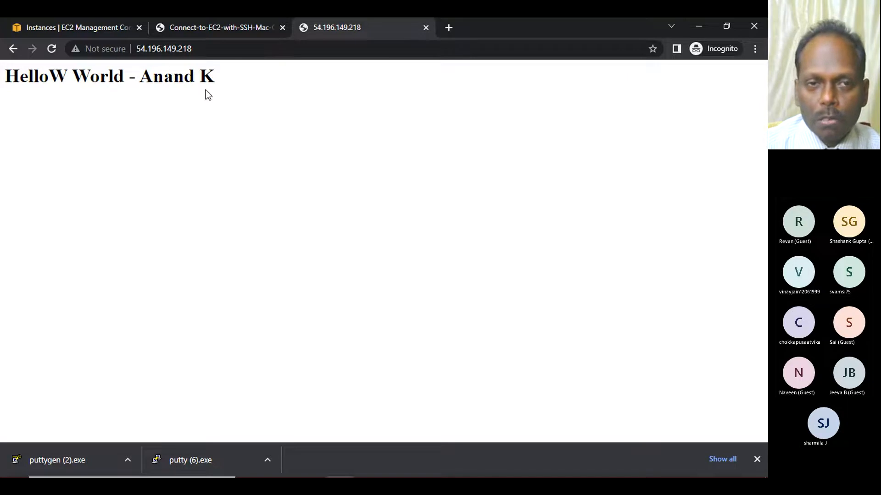
pyautogui.click(700, 25)
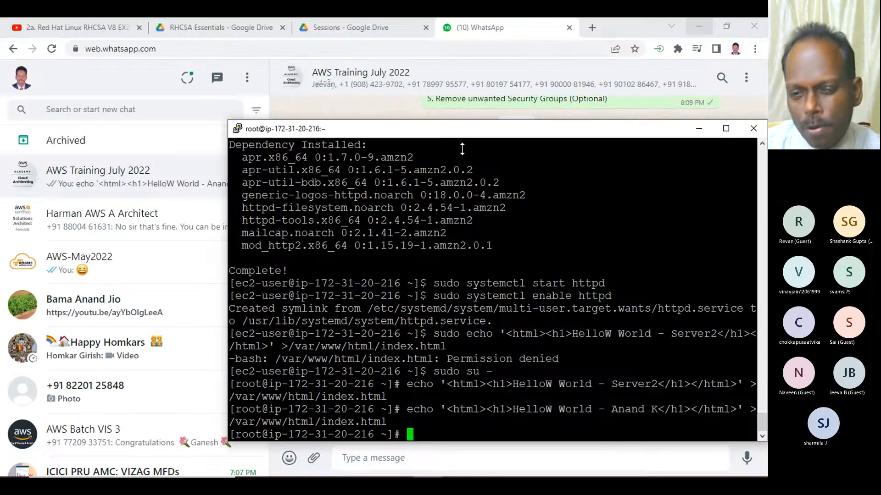
# Step: Move the PuTTY window, highlight /index.html in the last echo command's path, and minimize the WhatsApp browser window
pyautogui.moveTo(562, 134); pyautogui.dragTo(461, 114)
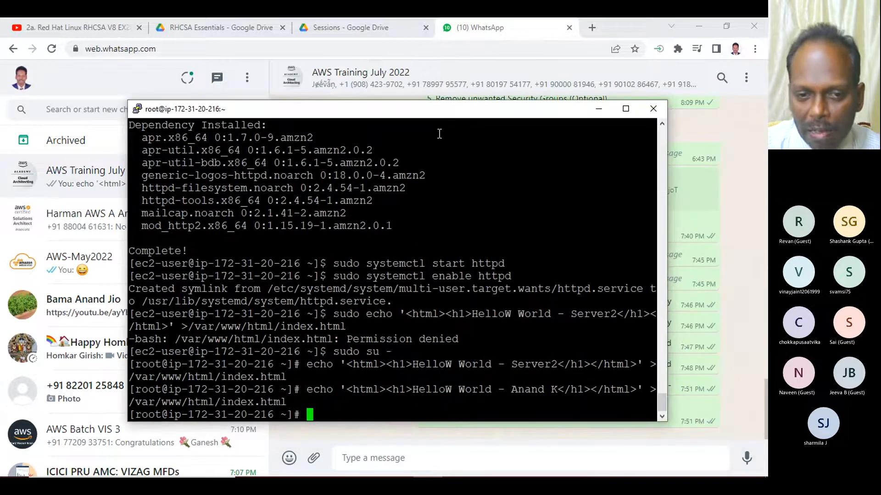
pyautogui.moveTo(221, 402); pyautogui.dragTo(288, 402)
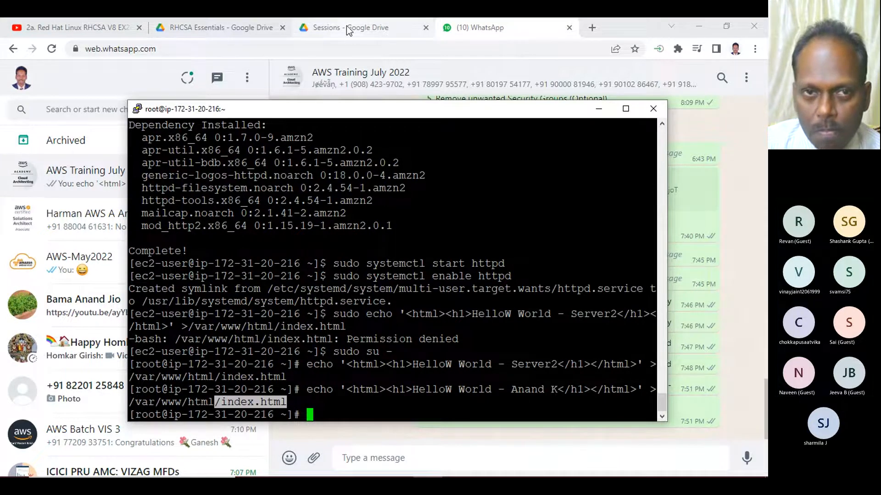
pyautogui.click(696, 28)
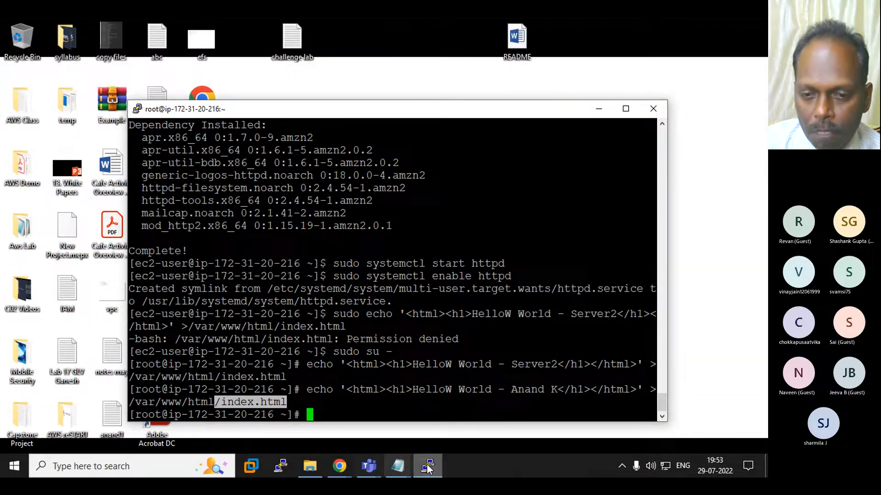
# Step: Switch to the Microsoft Teams meeting and replace the meeting chat with the participants list to review the attendees
pyautogui.moveTo(369, 466)
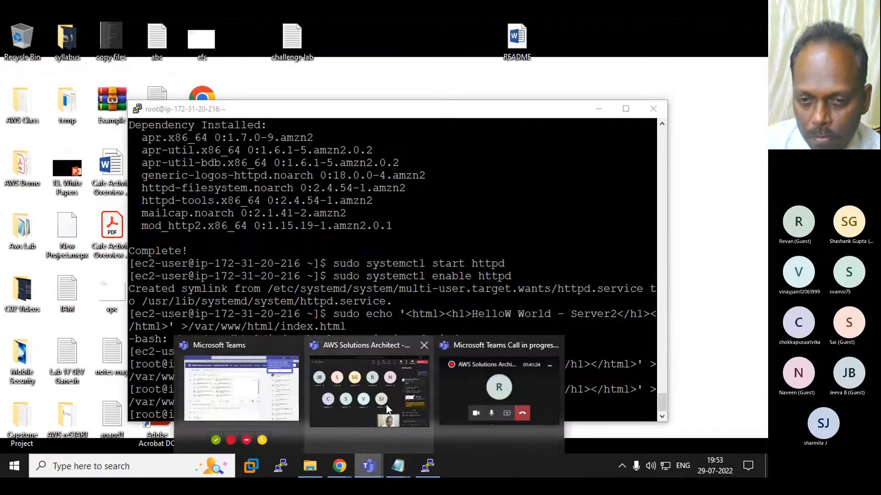
pyautogui.click(323, 419)
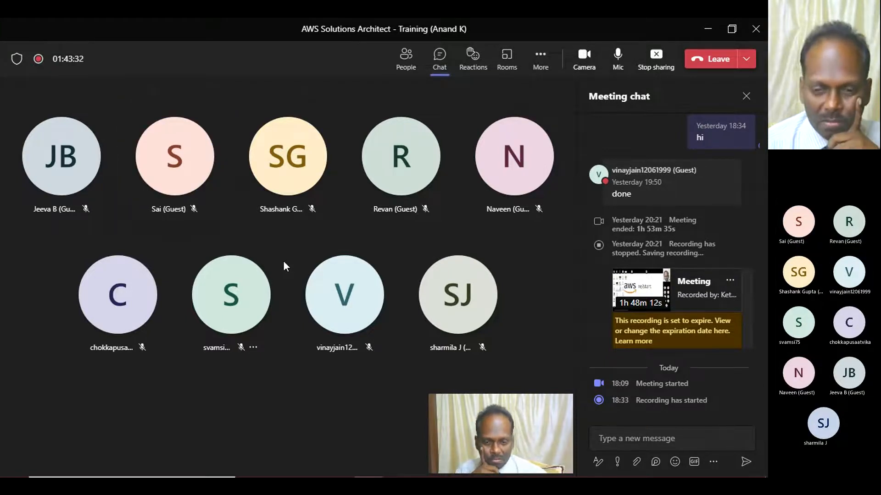
pyautogui.click(746, 96)
pyautogui.moveTo(483, 298)
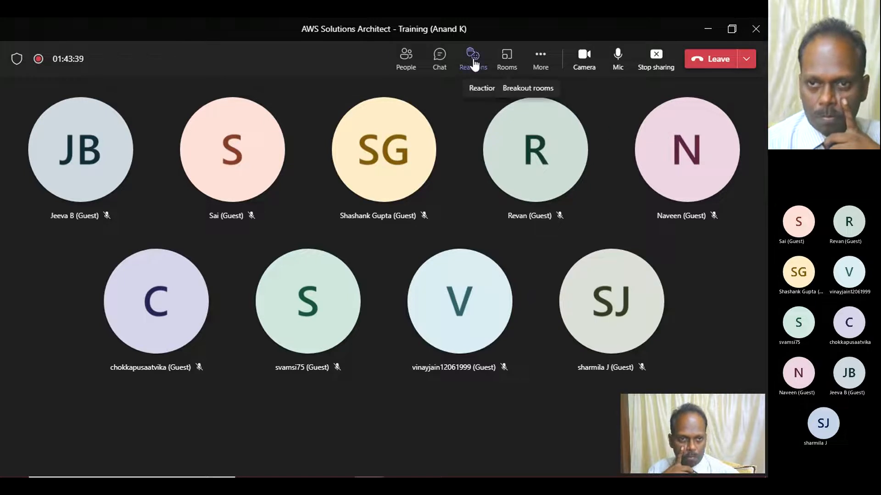
pyautogui.click(407, 55)
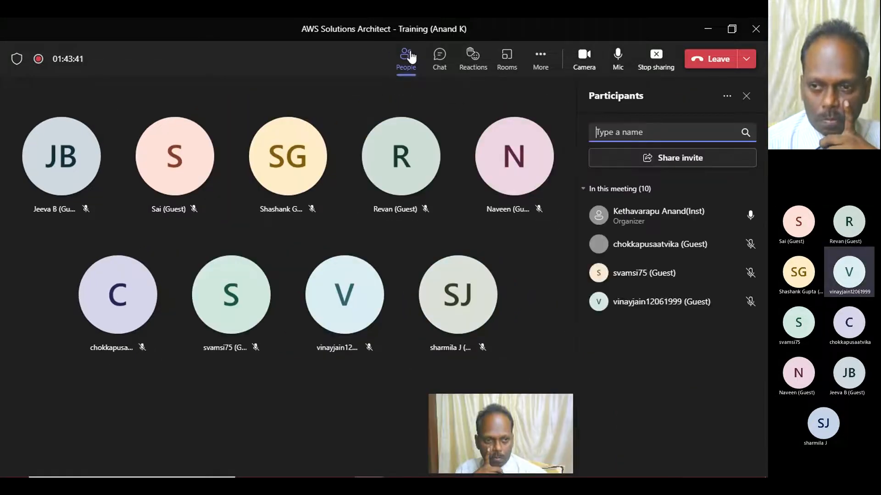
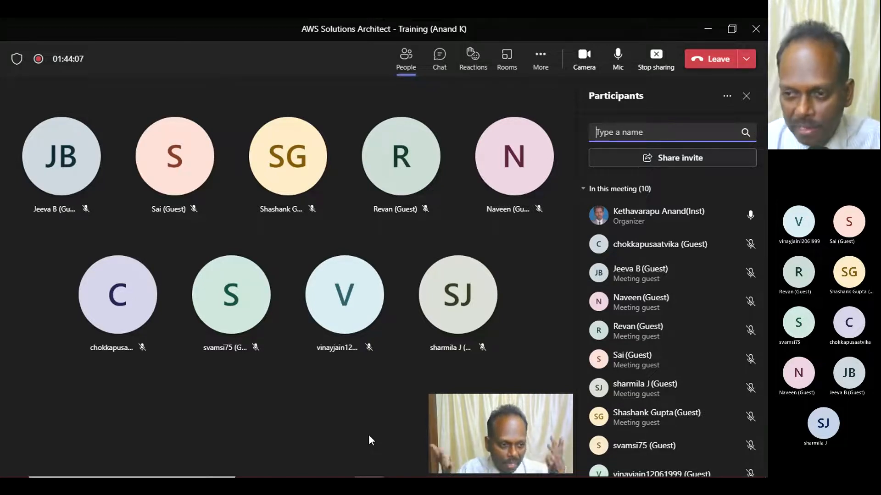
pyautogui.click(706, 29)
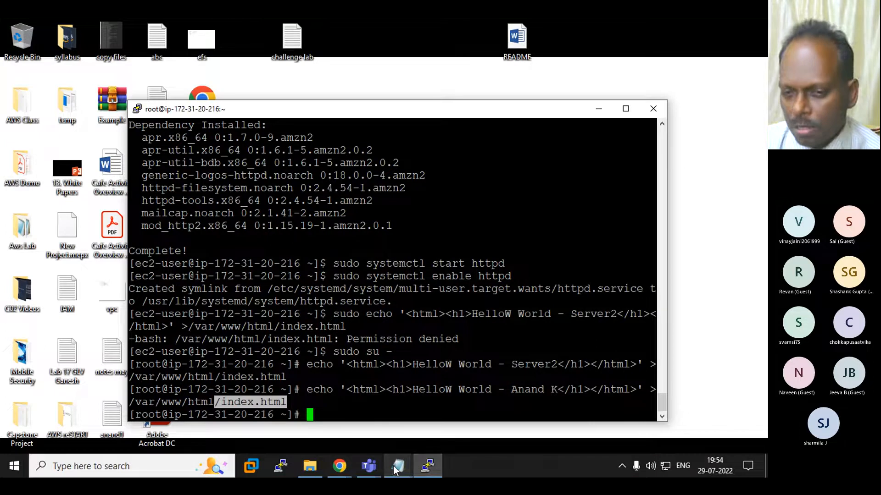
# Step: Switch to the Notepad notes and insert three blank lines below the echo command, above the 29.07.2022 section
pyautogui.moveTo(393, 470)
pyautogui.click(360, 413)
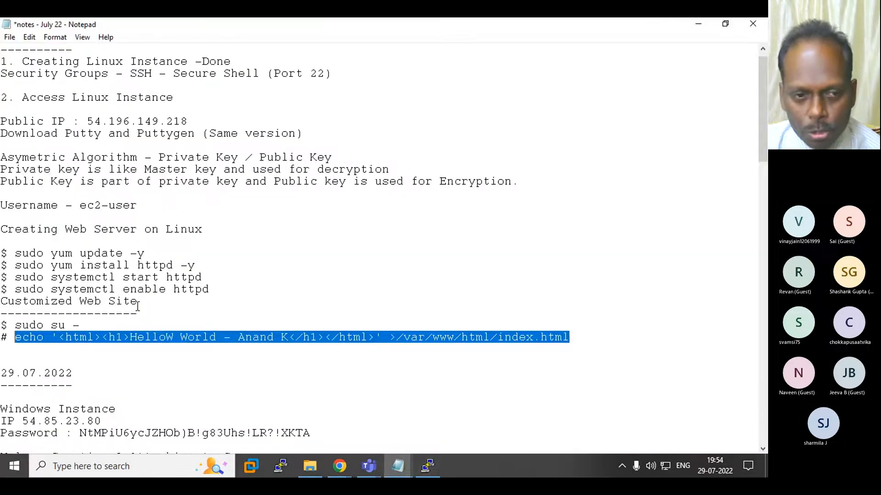
pyautogui.click(161, 348)
pyautogui.press('Return')
pyautogui.press('Return')
pyautogui.press('Return')
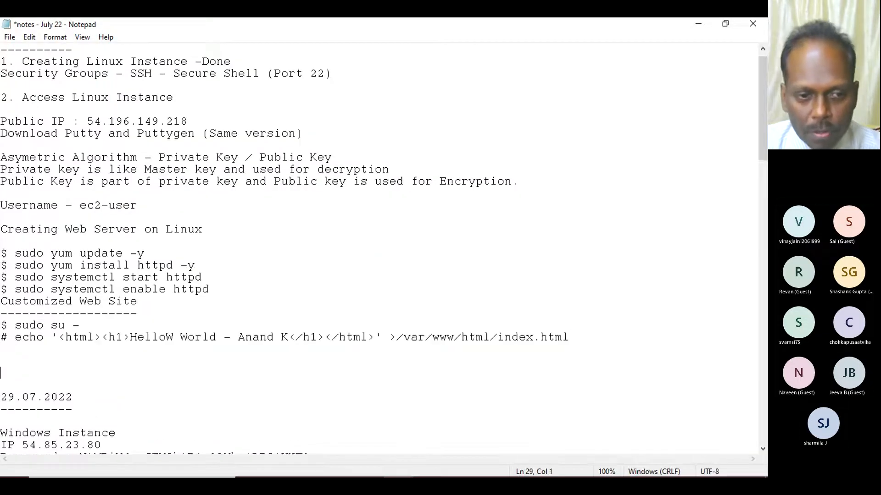
pyautogui.press('Up')
pyautogui.press('Up')
pyautogui.press('Up')
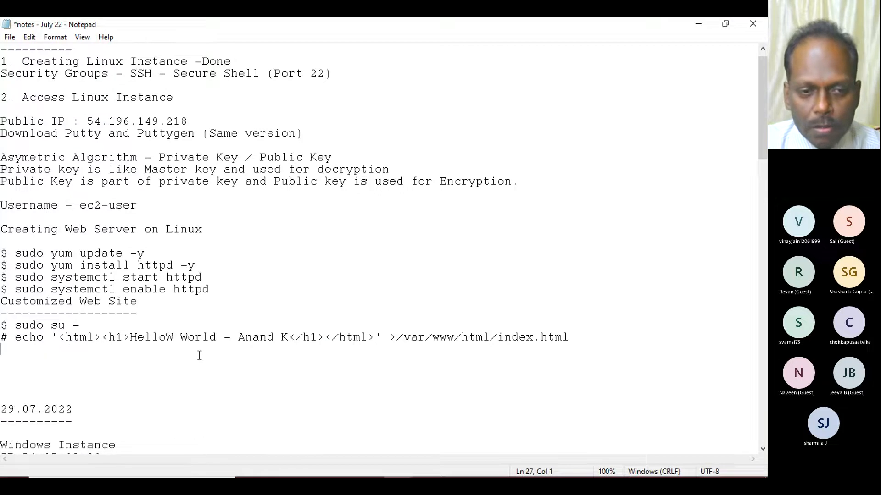
pyautogui.click(200, 356)
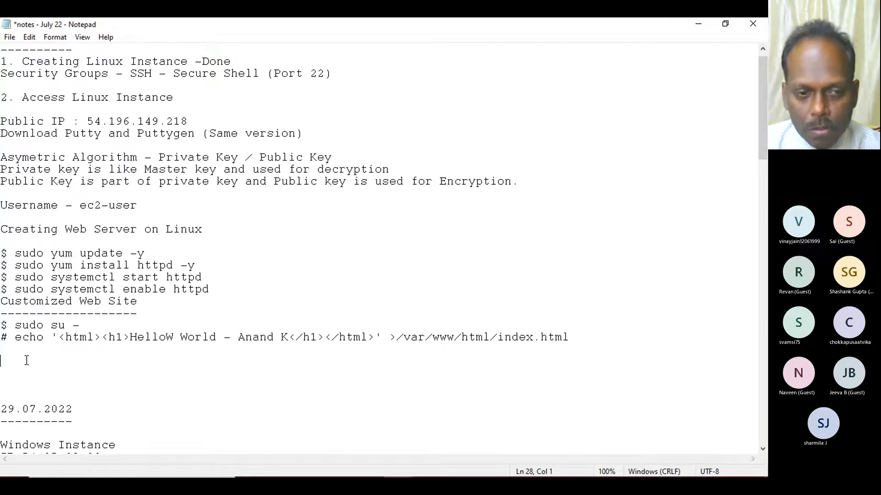
# Step: Add the heading "Creating of Volume and attaching to Linux Server" below the echo command and underline it with a row of dashes
pyautogui.write('Cr')
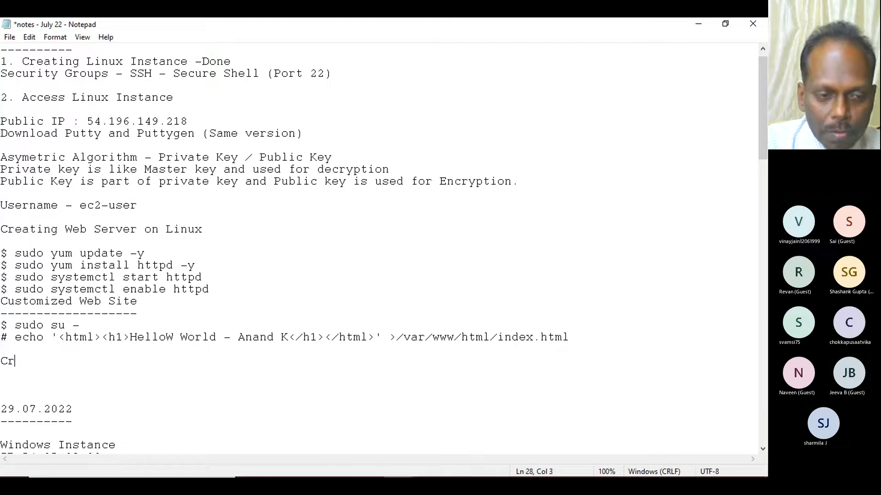
pyautogui.write('eating of V')
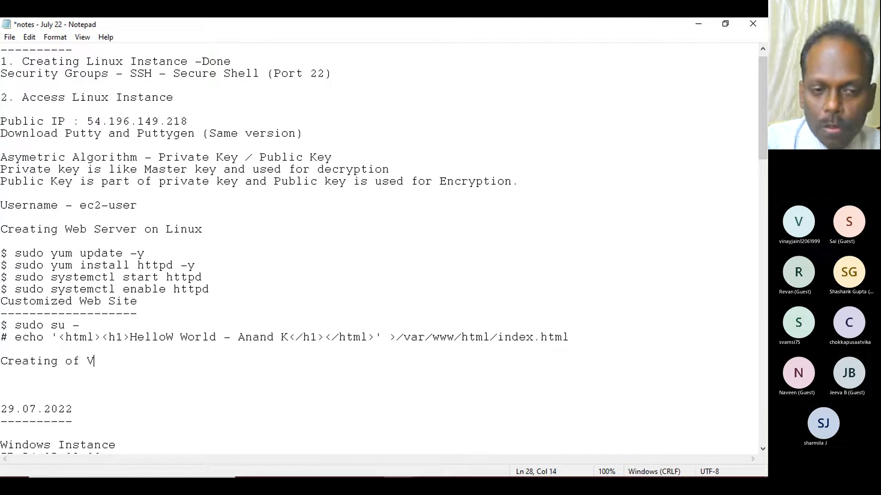
pyautogui.write('olume and atta')
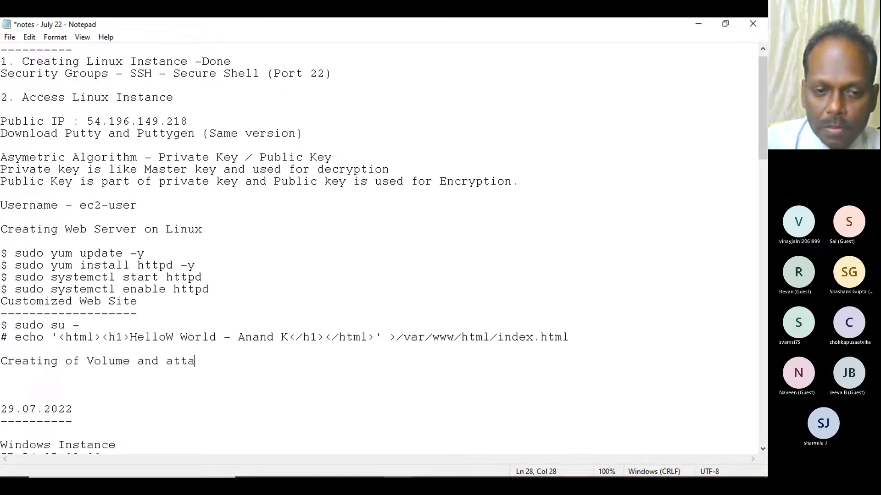
pyautogui.write('ching to Linux Server')
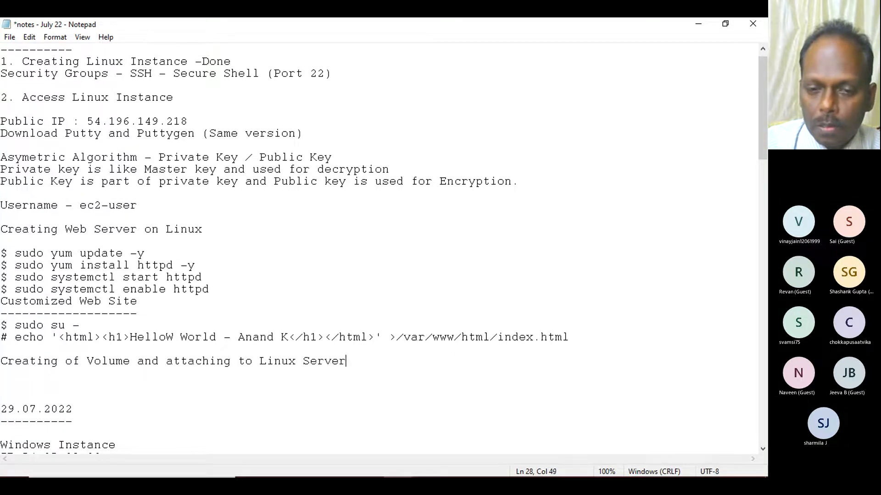
pyautogui.press('Return')
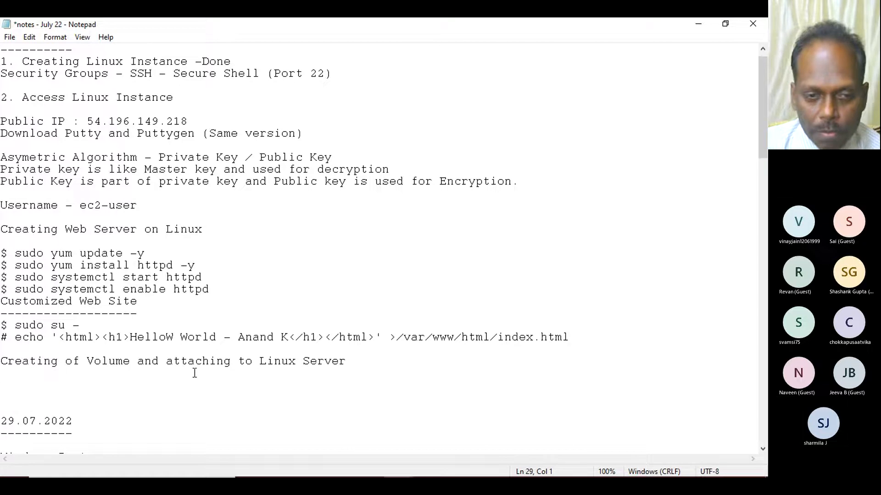
pyautogui.write('-----------')
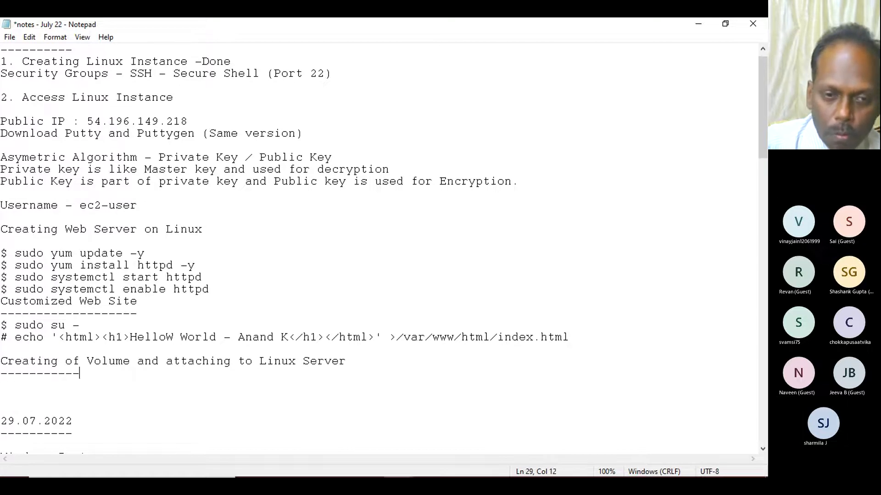
pyautogui.write('-------------------------------------')
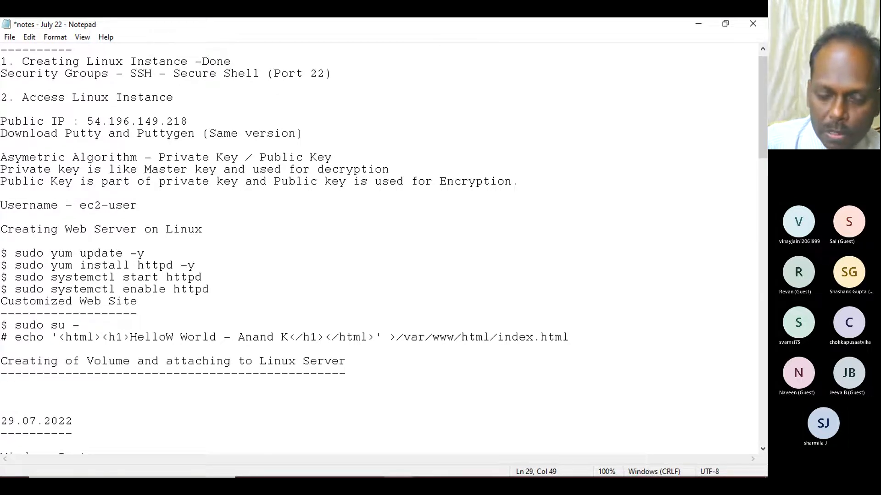
pyautogui.press('Return')
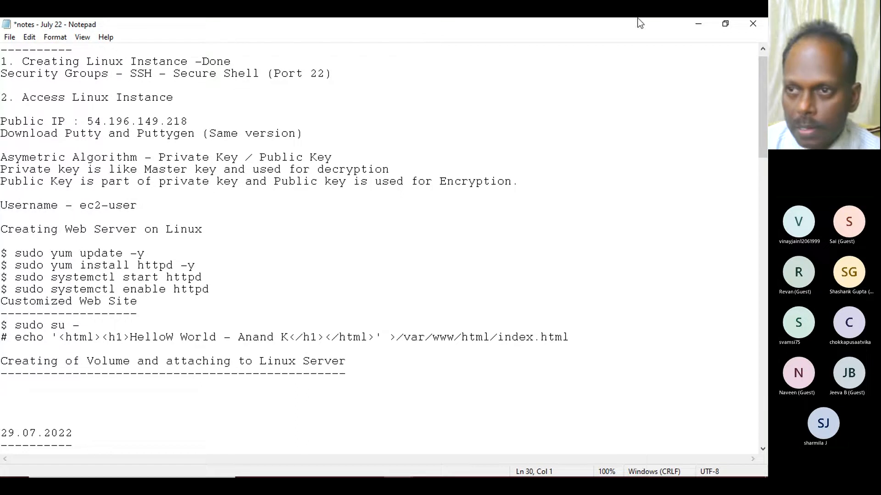
# Step: Switch to the EC2 console in Chrome, open the Elastic Block Store volumes list, and check the Linux Server volume's Availability Zone
pyautogui.click(697, 25)
pyautogui.click(340, 466)
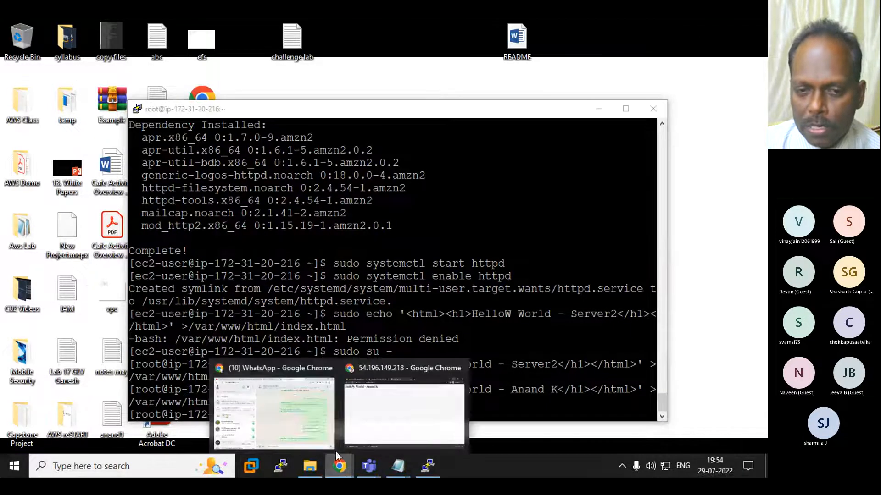
pyautogui.click(403, 413)
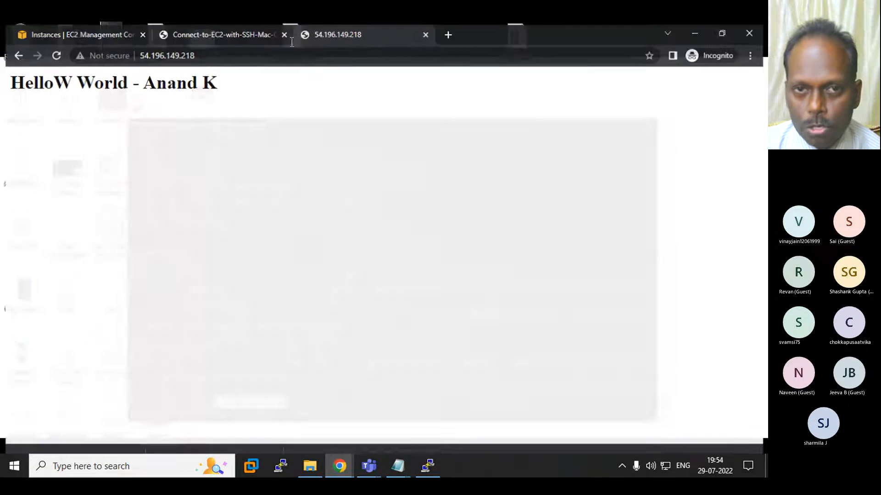
pyautogui.click(83, 24)
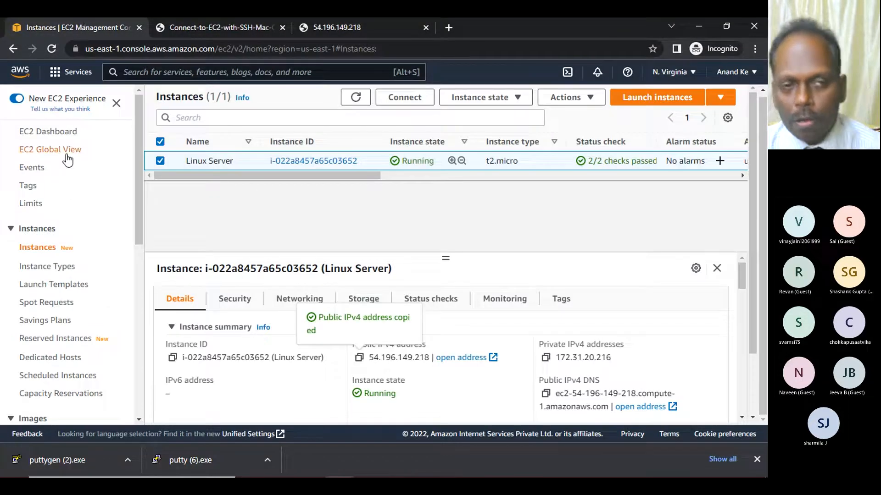
pyautogui.scroll(-4, 52, 239)
pyautogui.click(41, 324)
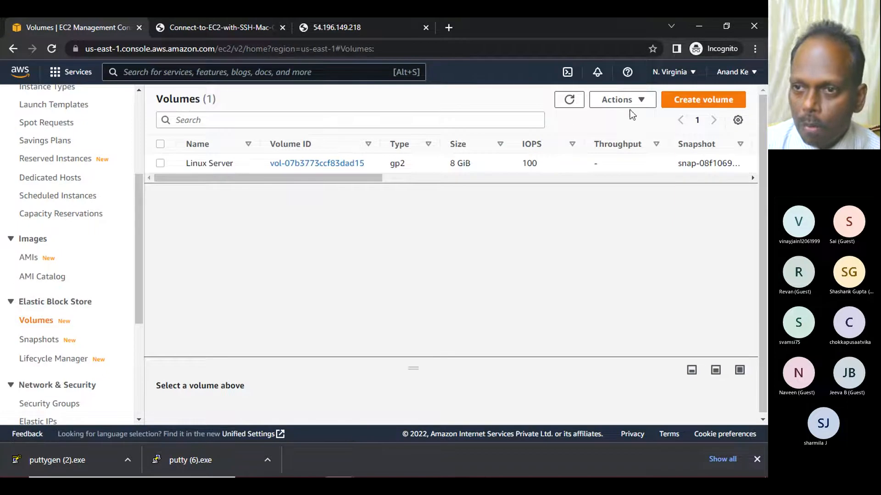
pyautogui.moveTo(357, 177); pyautogui.dragTo(467, 181)
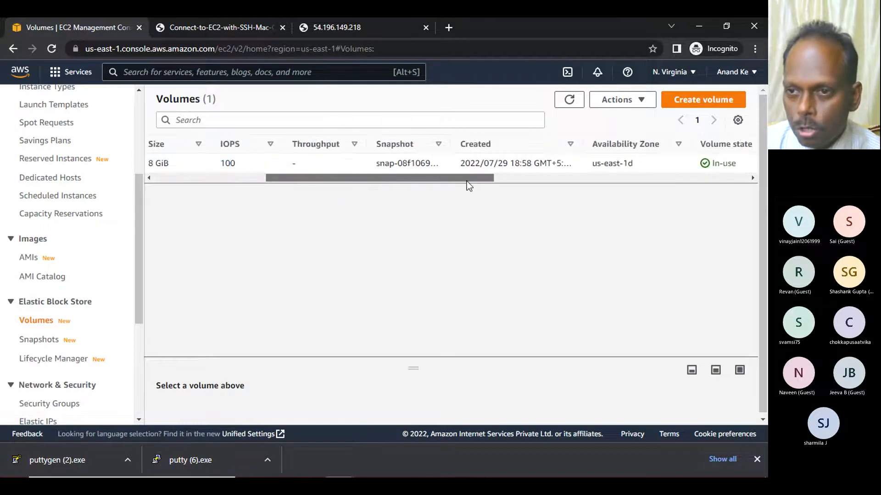
pyautogui.tripleClick(613, 164)
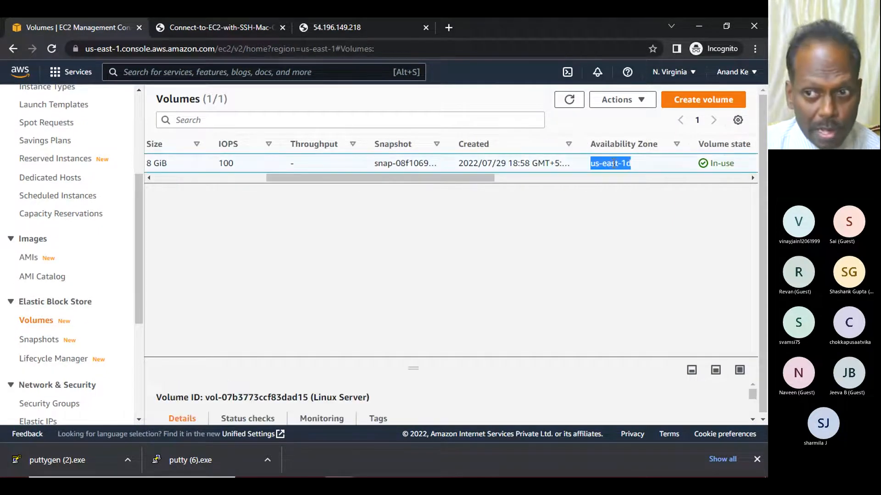
# Step: Start creating a new EBS volume and set its size to 5 GiB
pyautogui.click(688, 99)
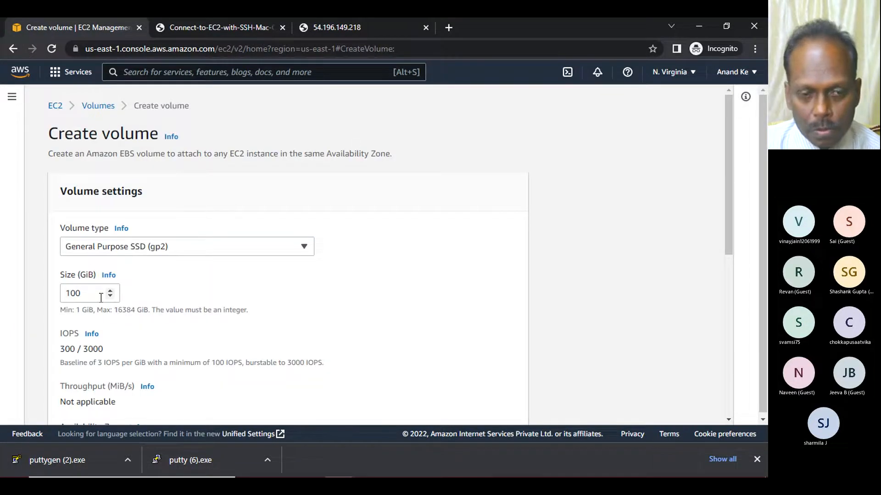
pyautogui.doubleClick(80, 294)
pyautogui.write('5')
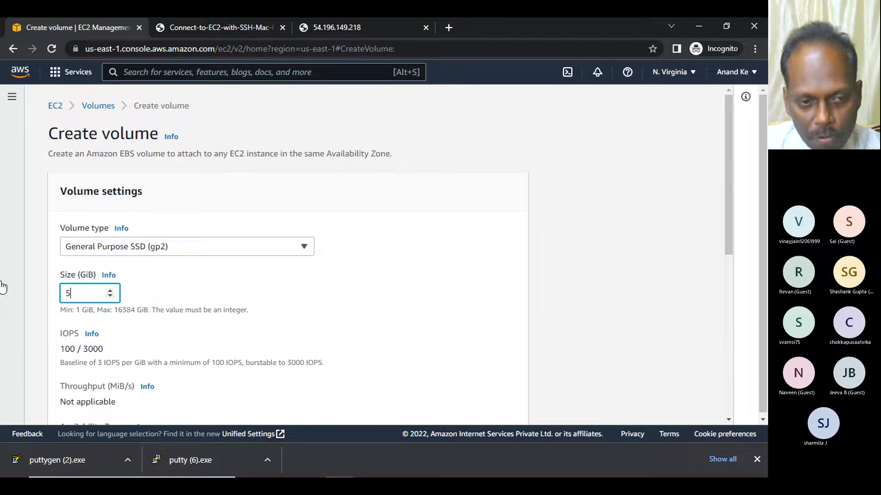
pyautogui.click(384, 280)
# Step: Set the new volume's Availability Zone to us-east-1d and create the volume
pyautogui.scroll(-4, 384, 280)
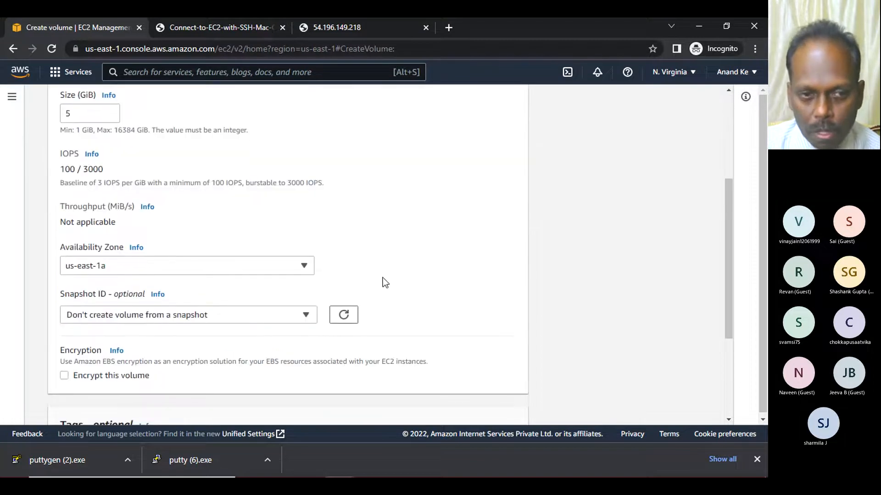
pyautogui.click(179, 265)
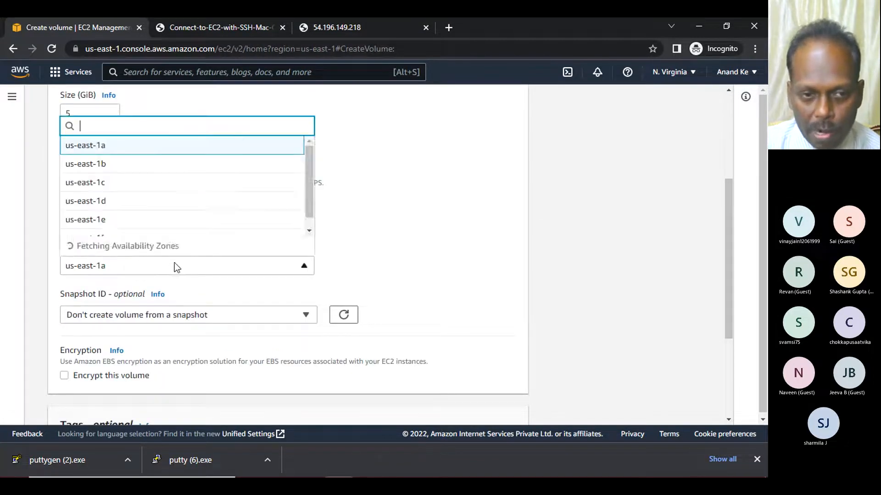
pyautogui.click(111, 209)
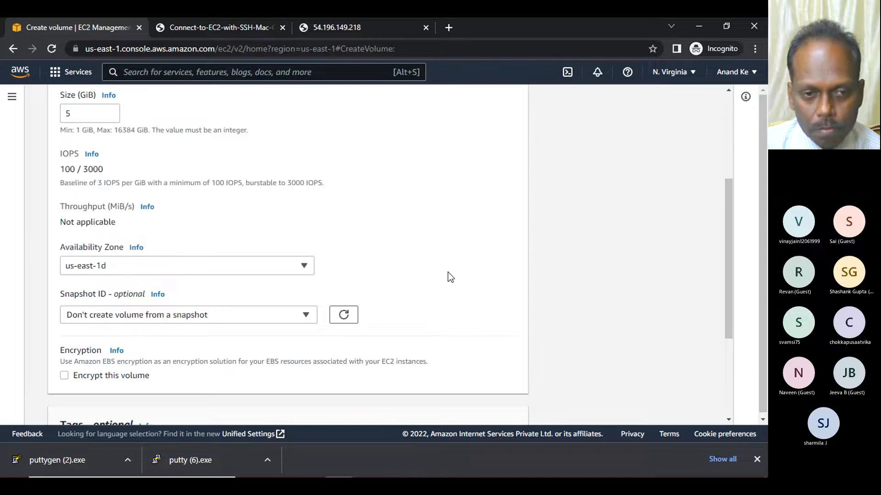
pyautogui.scroll(-3, 447, 272)
pyautogui.scroll(5, 226, 304)
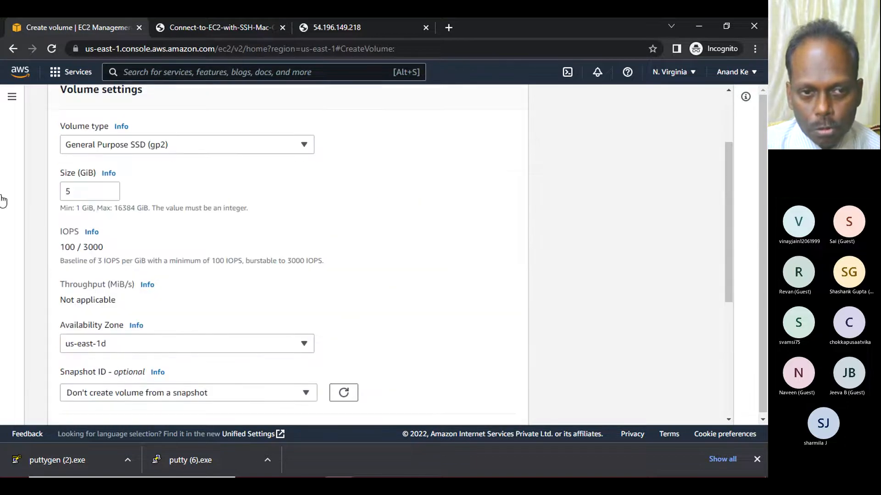
pyautogui.scroll(-5, 392, 242)
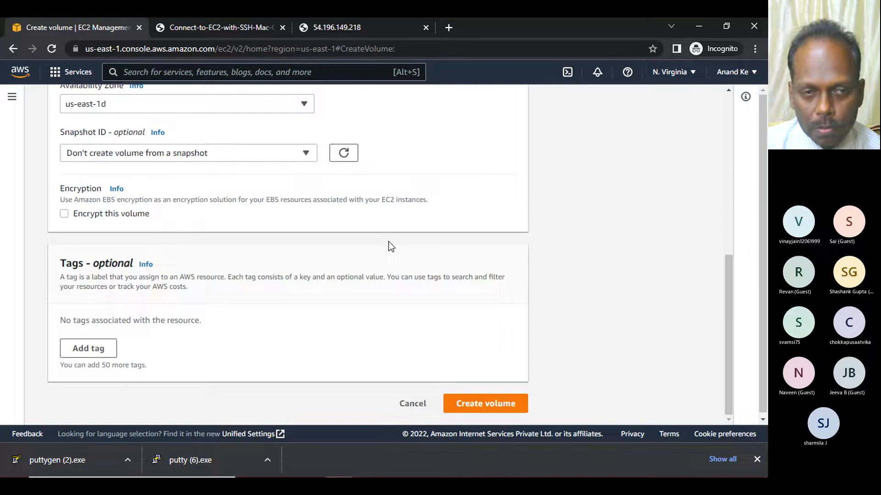
pyautogui.click(457, 404)
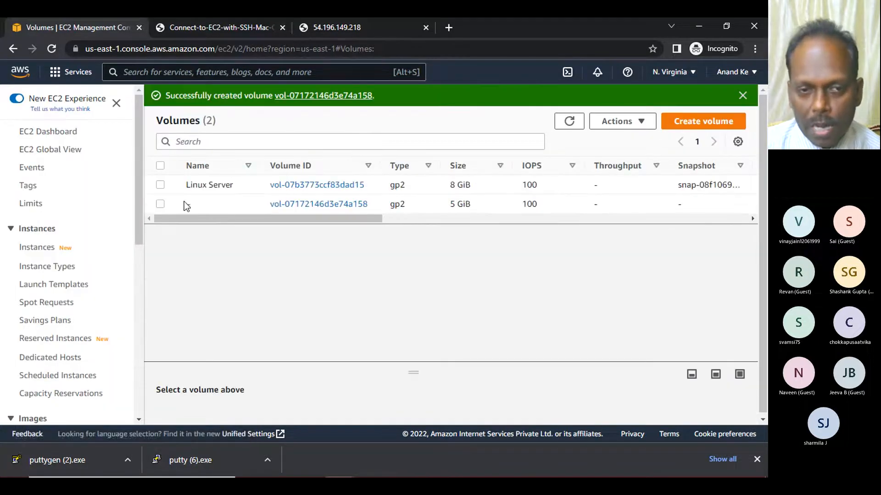
# Step: Check the new 5 GiB volume's Availability Zone and refresh the volumes list to check its state
pyautogui.click(160, 204)
pyautogui.moveTo(228, 219); pyautogui.dragTo(387, 220)
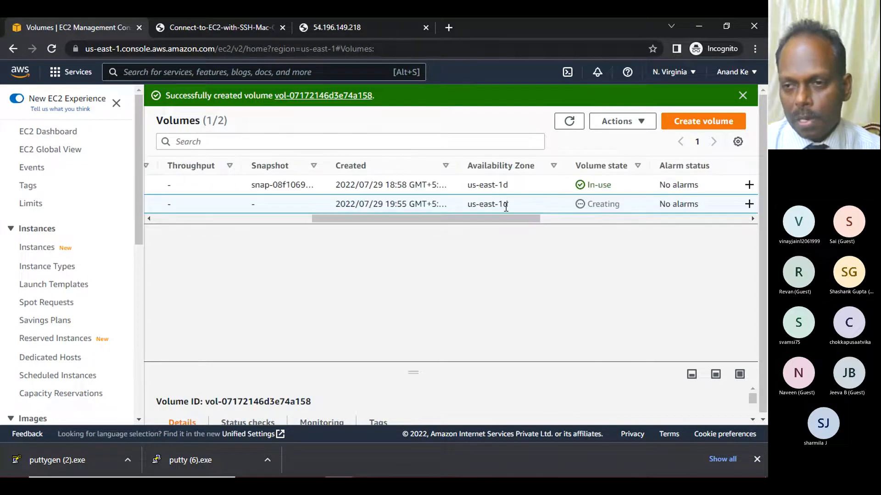
pyautogui.click(569, 121)
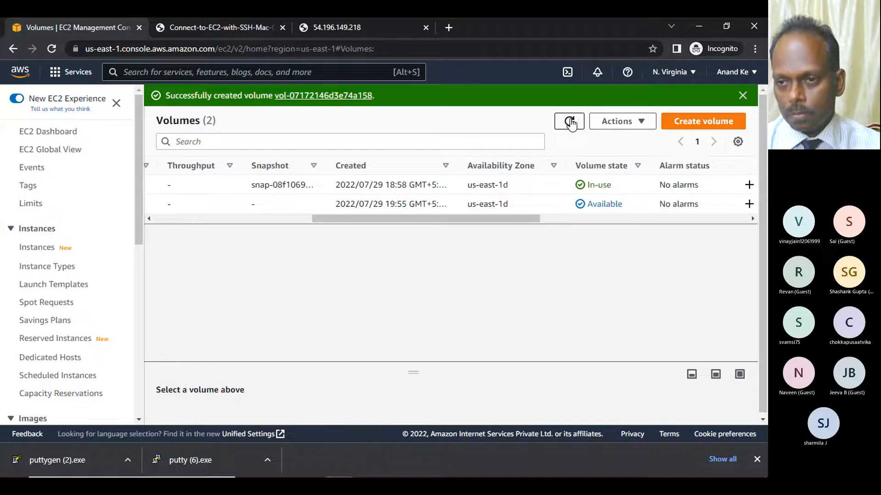
pyautogui.moveTo(522, 222); pyautogui.dragTo(286, 224)
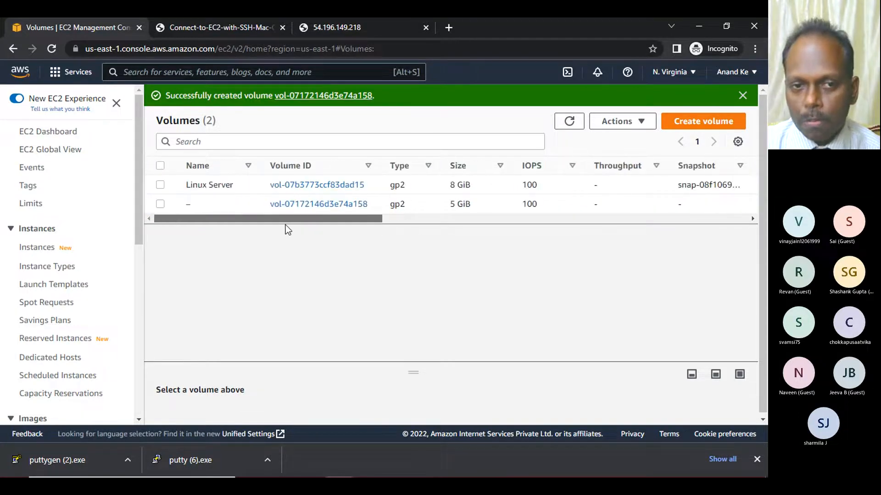
# Step: Start attaching the new 5 GiB volume and choose instance i-022a8457a65c03652 as its target
pyautogui.click(159, 204)
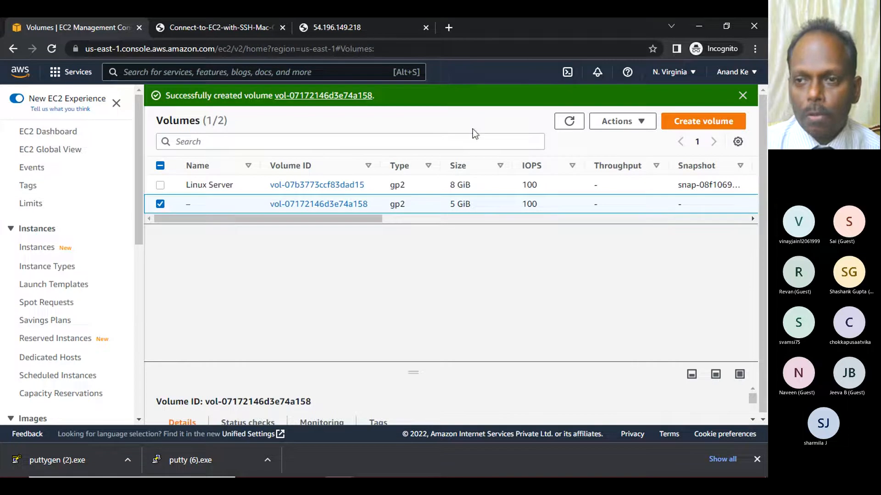
pyautogui.click(642, 122)
pyautogui.click(541, 214)
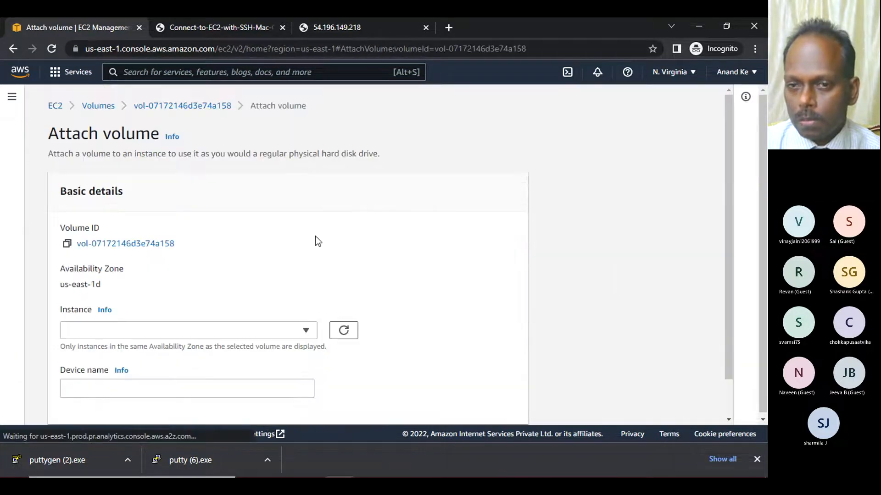
pyautogui.click(111, 330)
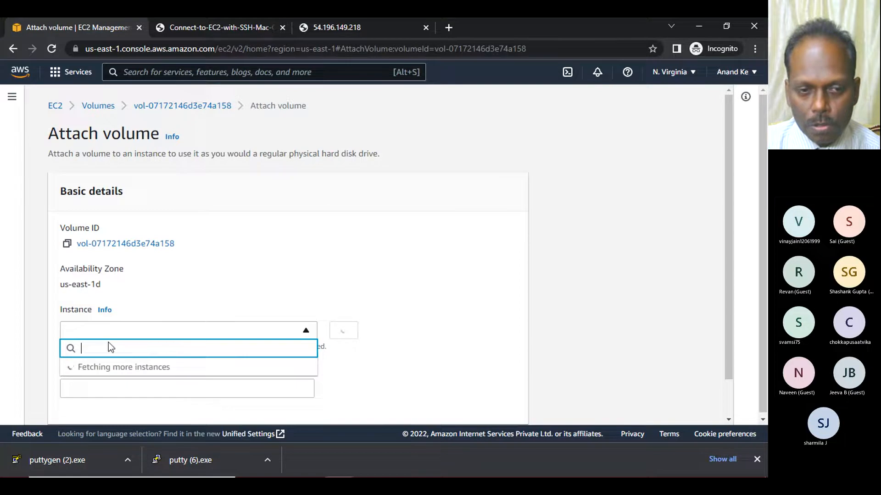
pyautogui.click(193, 367)
pyautogui.scroll(-3, 439, 287)
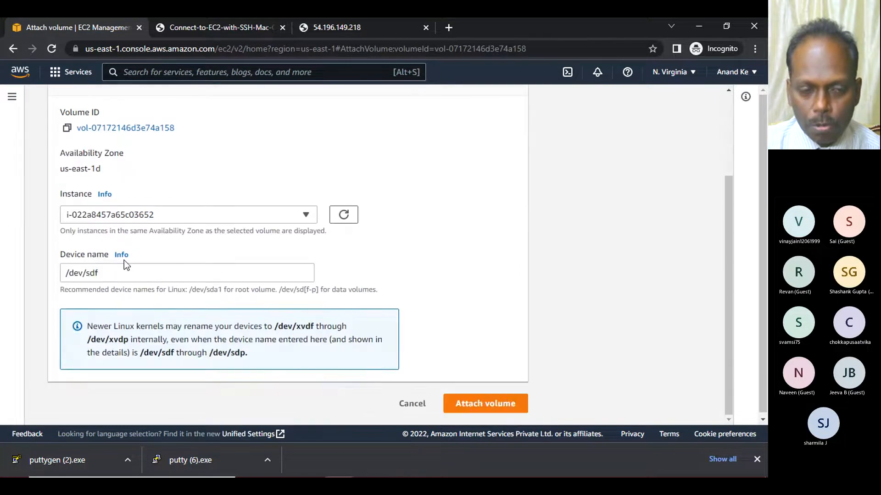
# Step: Copy the volume's device name and record "Device Name : /dev/sdf" under the volume heading in the July 22 Notepad notes
pyautogui.tripleClick(97, 274)
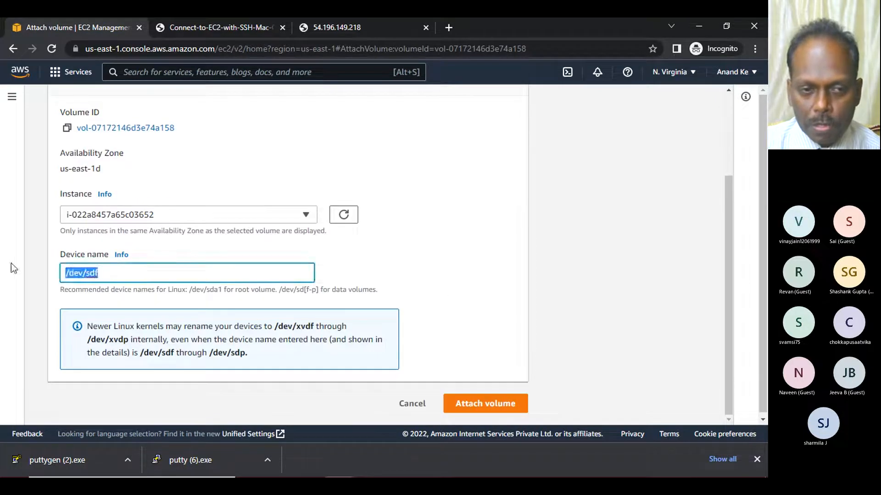
pyautogui.rightClick(87, 276)
pyautogui.click(118, 320)
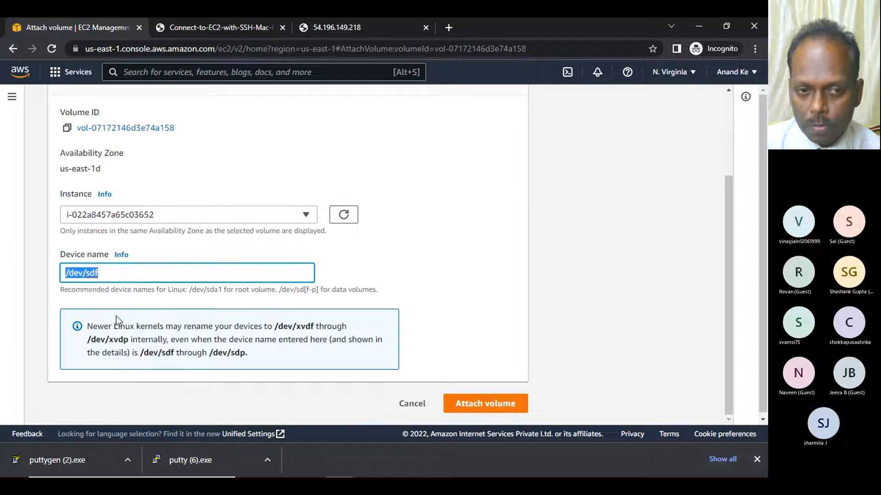
pyautogui.moveTo(396, 464)
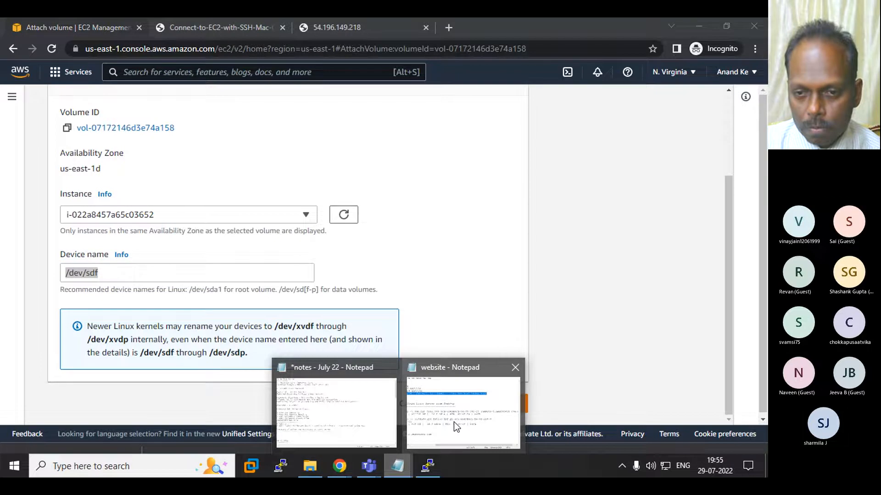
pyautogui.click(336, 411)
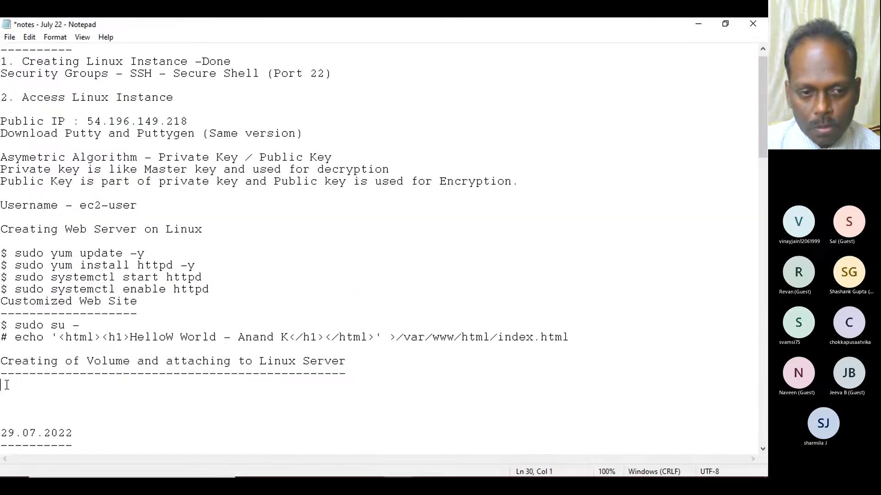
pyautogui.click(34, 393)
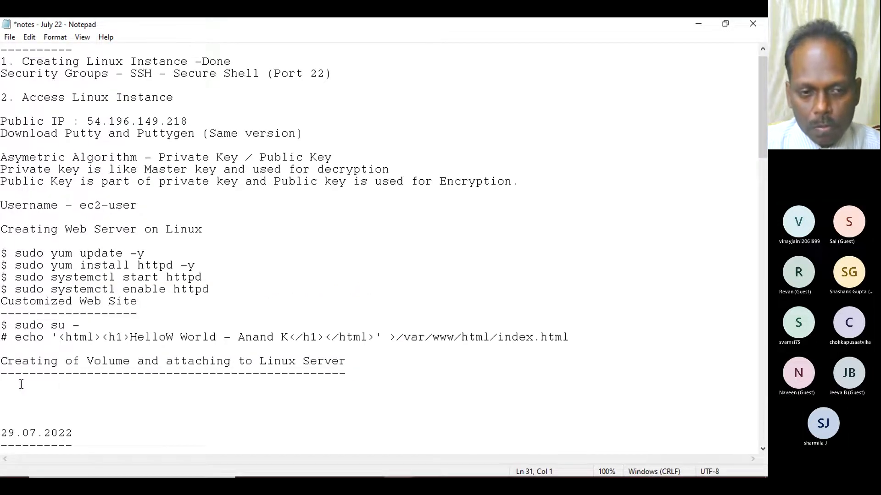
pyautogui.click(347, 373)
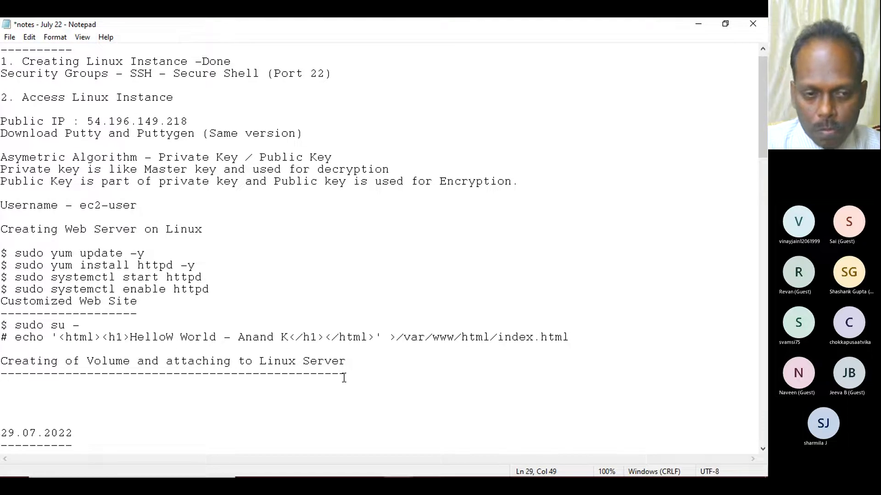
pyautogui.press('Return')
pyautogui.write('Device Name : /dev/sdf')
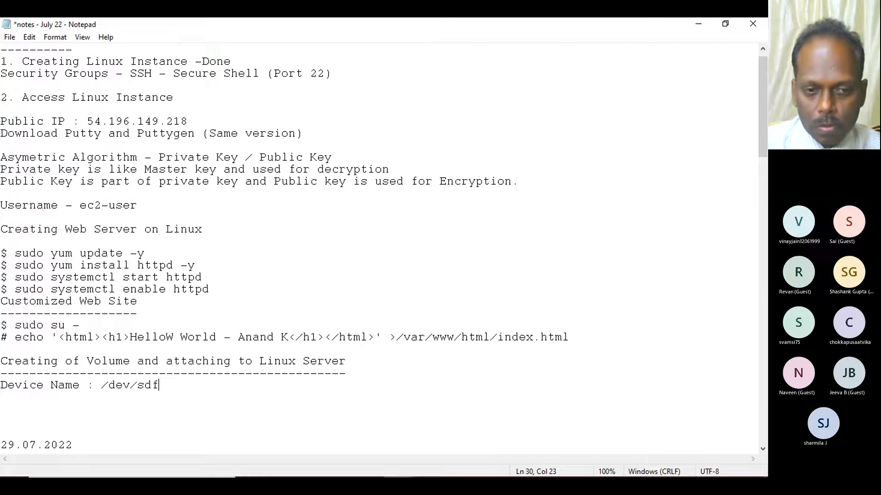
# Step: Return to the EC2 console in Chrome, attach the volume to the chosen instance, and check both volumes' states in the refreshed list
pyautogui.click(702, 21)
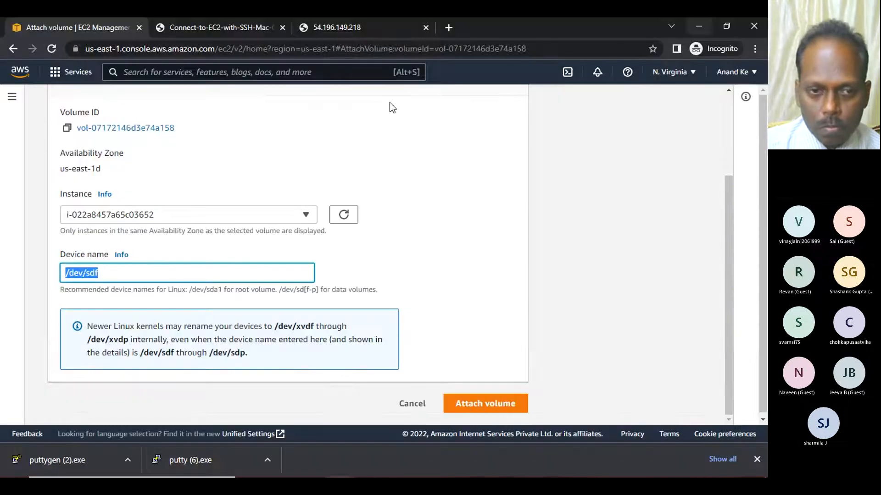
pyautogui.click(446, 417)
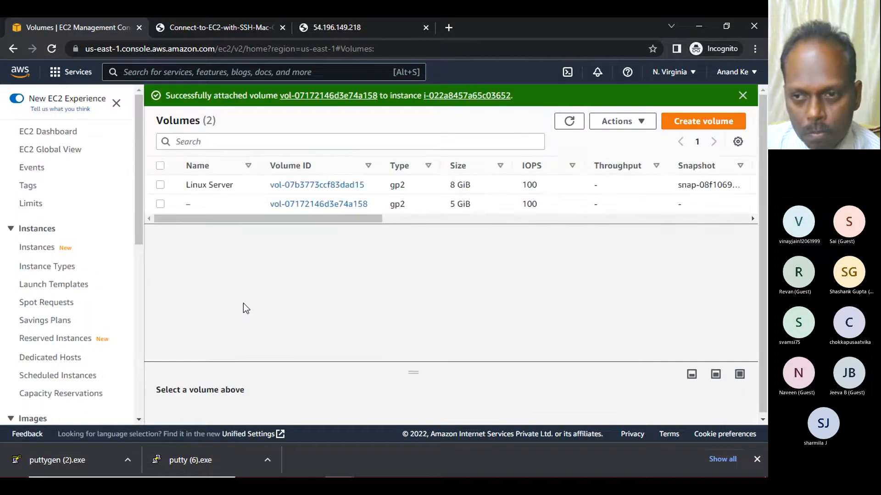
pyautogui.moveTo(376, 219); pyautogui.dragTo(533, 227)
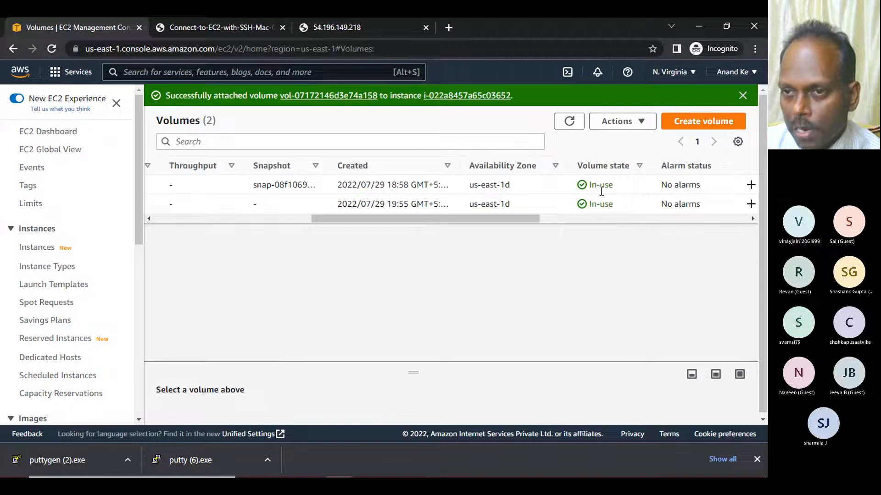
pyautogui.click(569, 121)
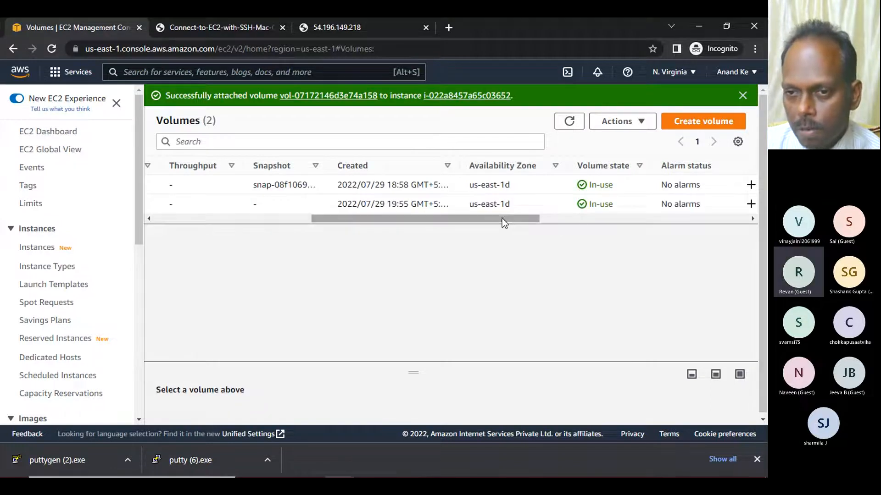
pyautogui.moveTo(503, 219); pyautogui.dragTo(434, 222)
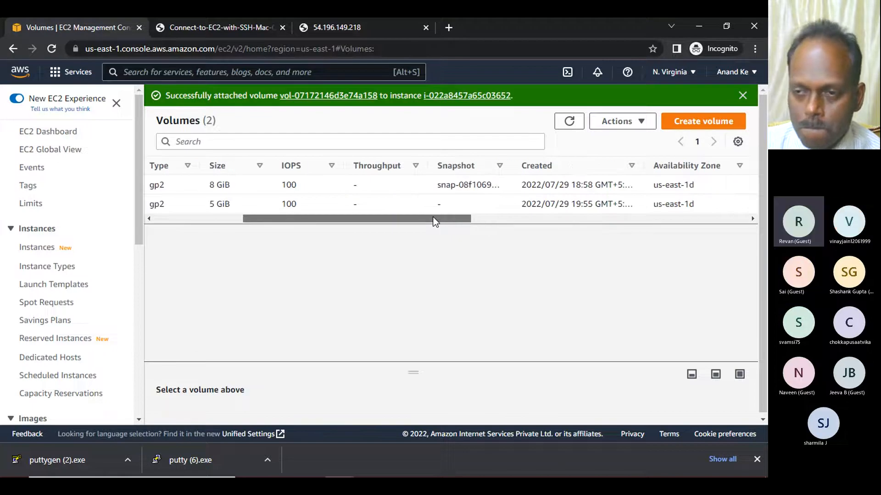
pyautogui.moveTo(435, 222); pyautogui.dragTo(328, 222)
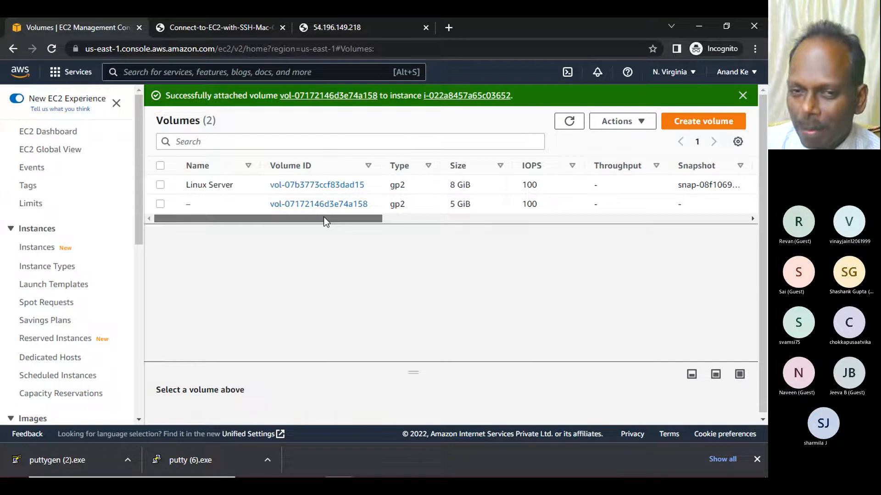
pyautogui.moveTo(324, 219); pyautogui.dragTo(305, 223)
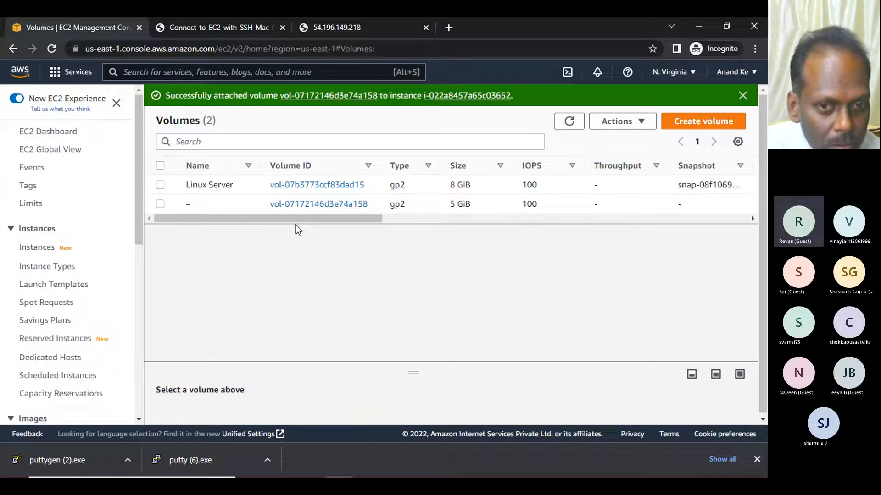
pyautogui.moveTo(293, 219); pyautogui.dragTo(406, 220)
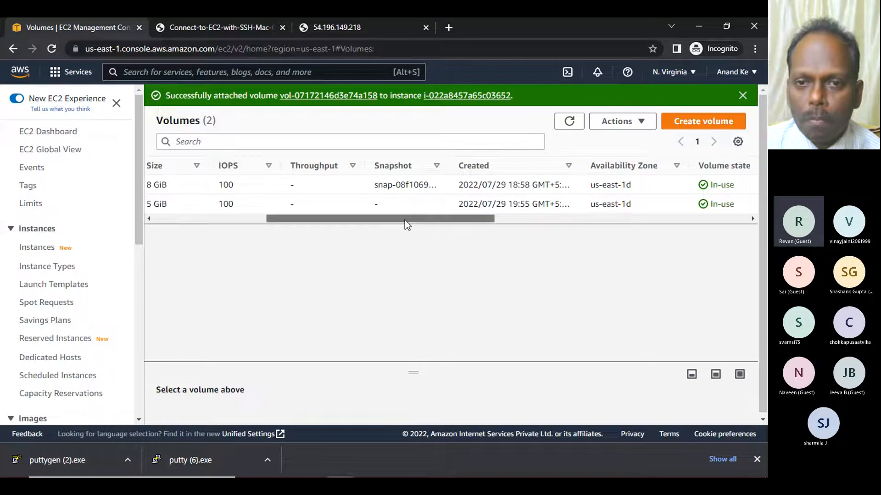
pyautogui.moveTo(404, 220); pyautogui.dragTo(467, 226)
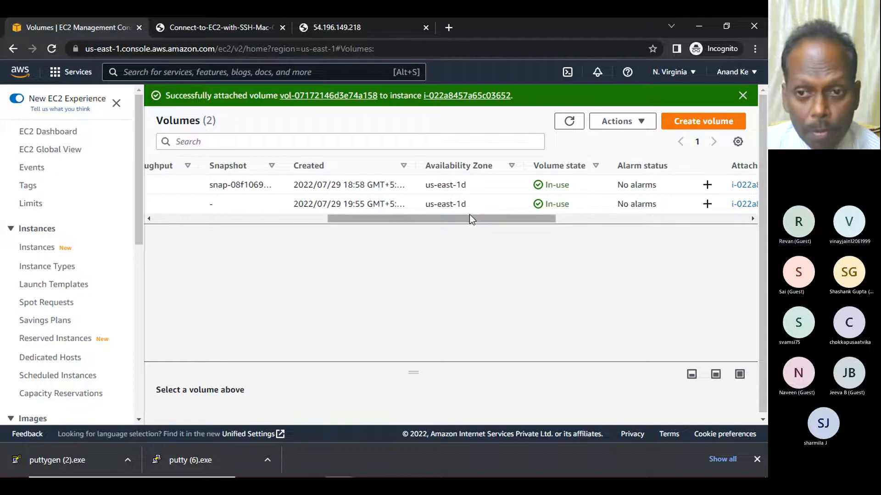
pyautogui.moveTo(467, 217); pyautogui.dragTo(221, 222)
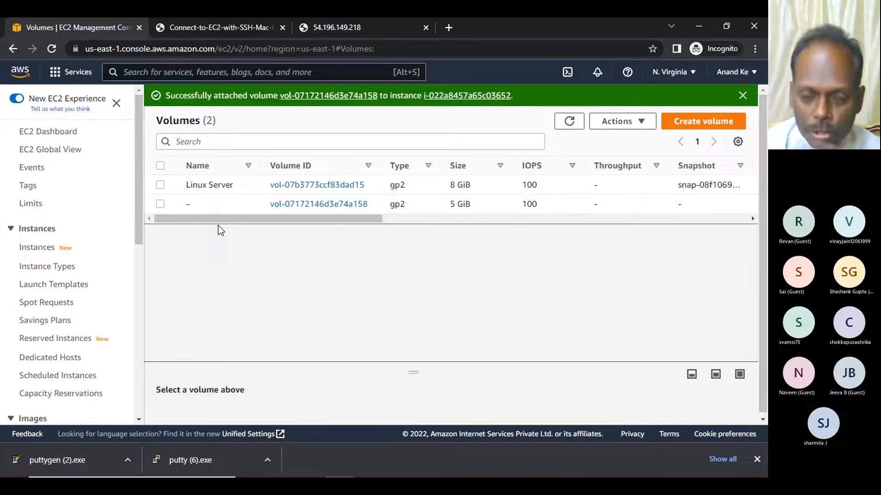
# Step: Close the browser tabs with the server's test web page and the Connect-to-EC2-with-SSH PDF
pyautogui.click(350, 30)
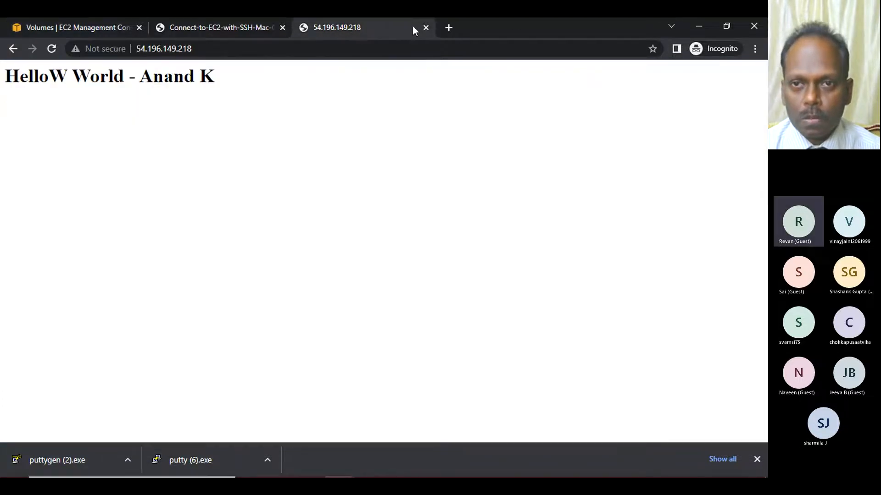
pyautogui.click(426, 27)
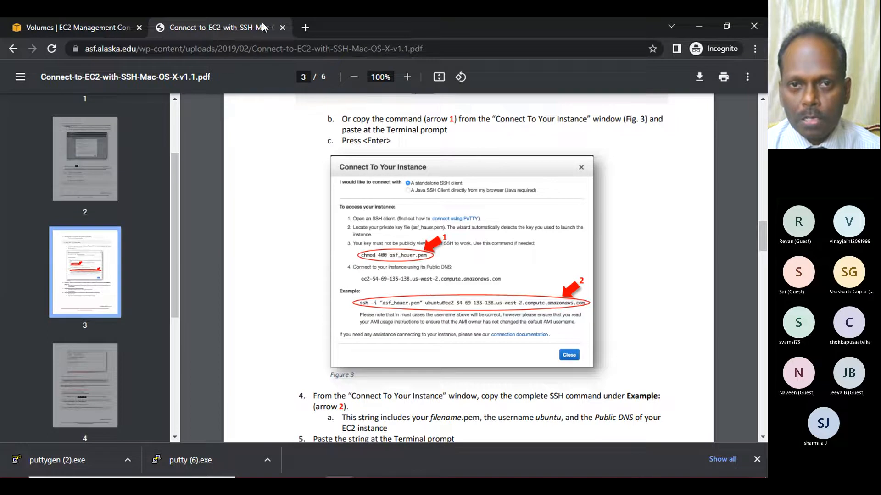
pyautogui.click(282, 28)
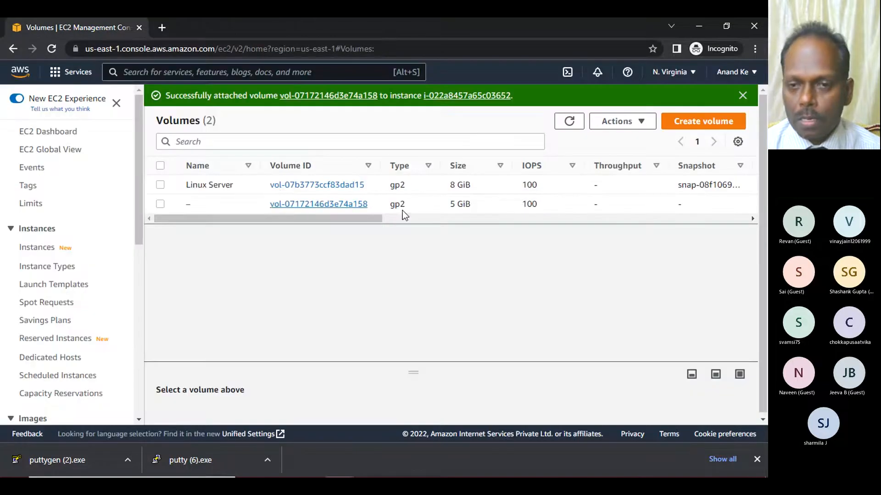
# Step: Check the volumes' state and attached instance, and switch to the PuTTY root session on the Linux server
pyautogui.moveTo(370, 219); pyautogui.dragTo(561, 221)
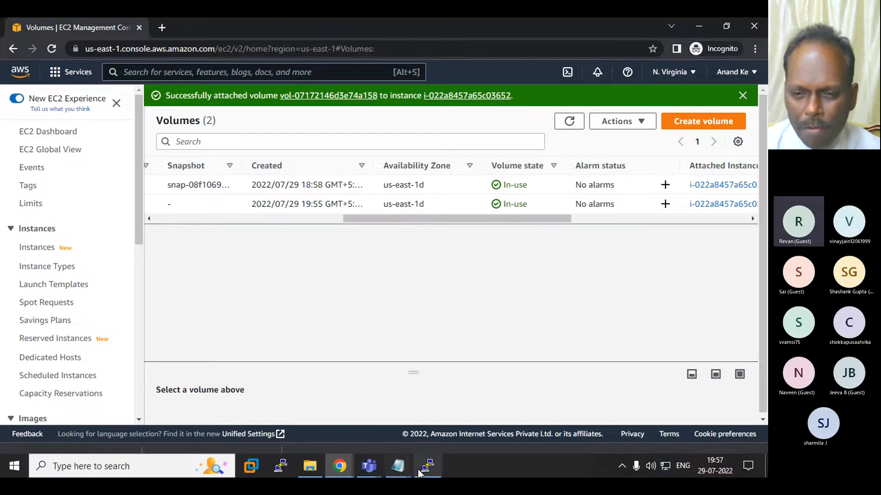
pyautogui.click(425, 466)
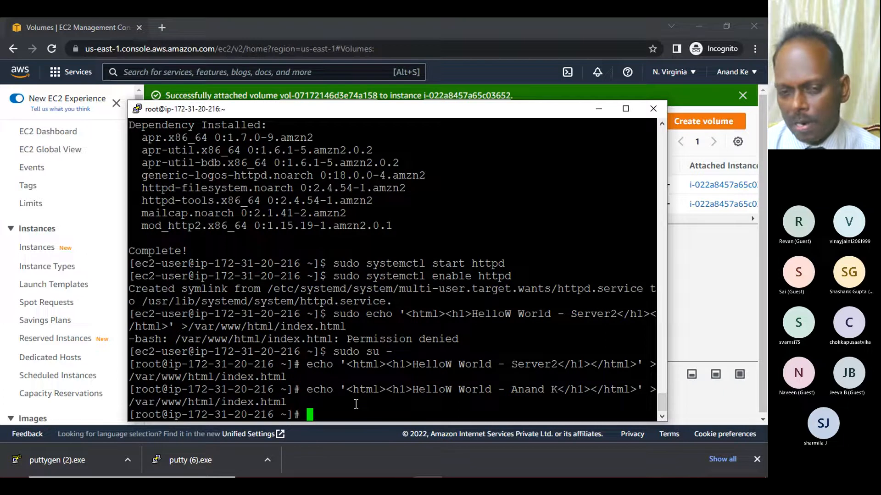
# Step: List the Linux server's disks with fdisk -l and highlight the /dev/xvdf entry and the command in the output
pyautogui.moveTo(287, 413); pyautogui.dragTo(315, 413)
pyautogui.click(319, 414)
pyautogui.write('fdisk -l')
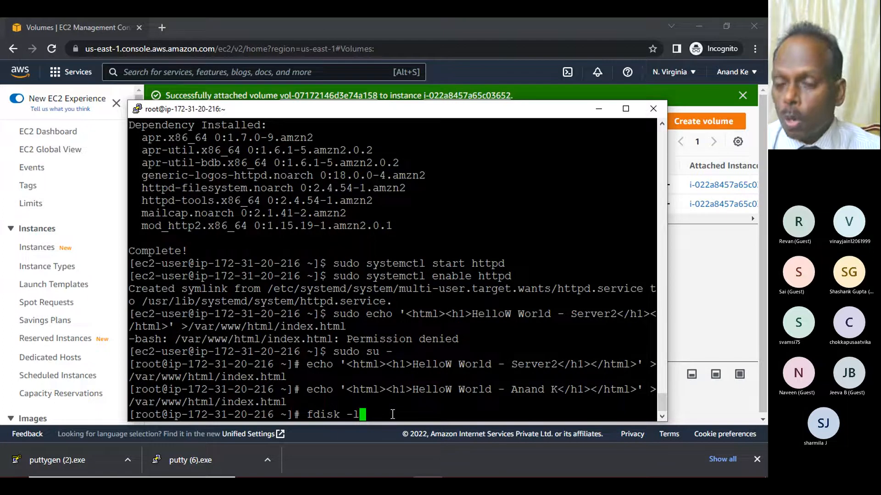
pyautogui.press('Return')
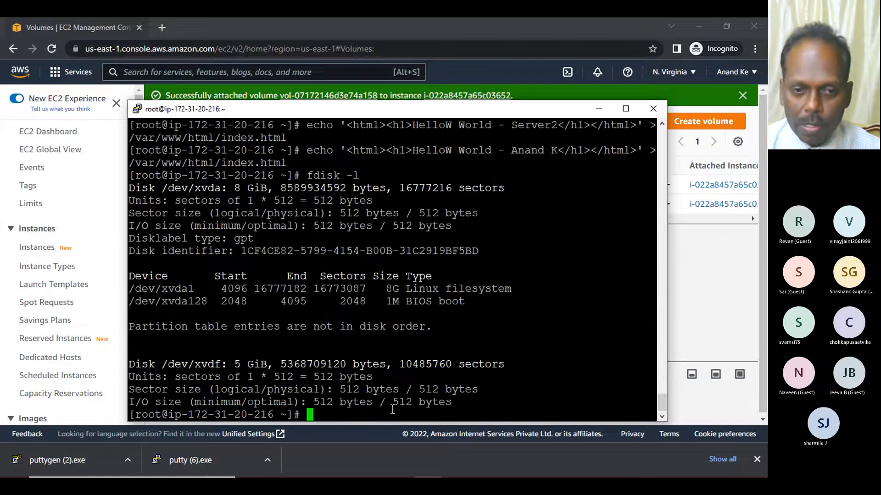
pyautogui.moveTo(130, 363); pyautogui.dragTo(485, 405)
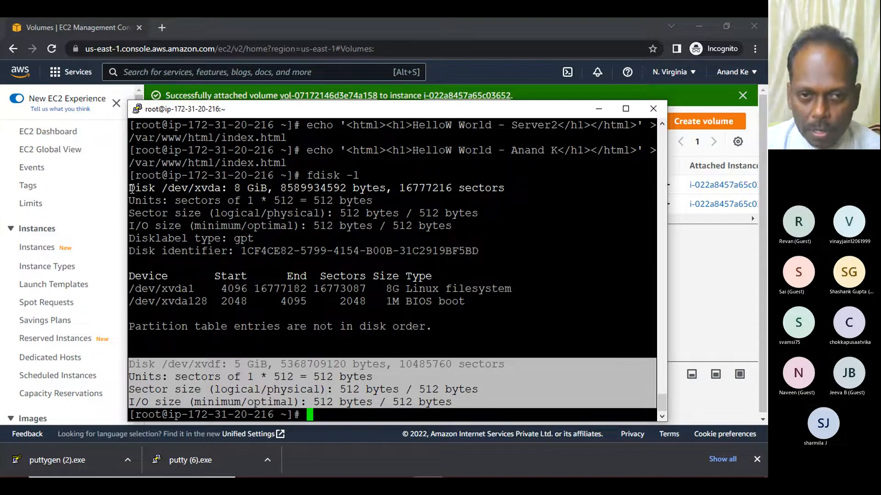
pyautogui.moveTo(310, 175); pyautogui.dragTo(655, 176)
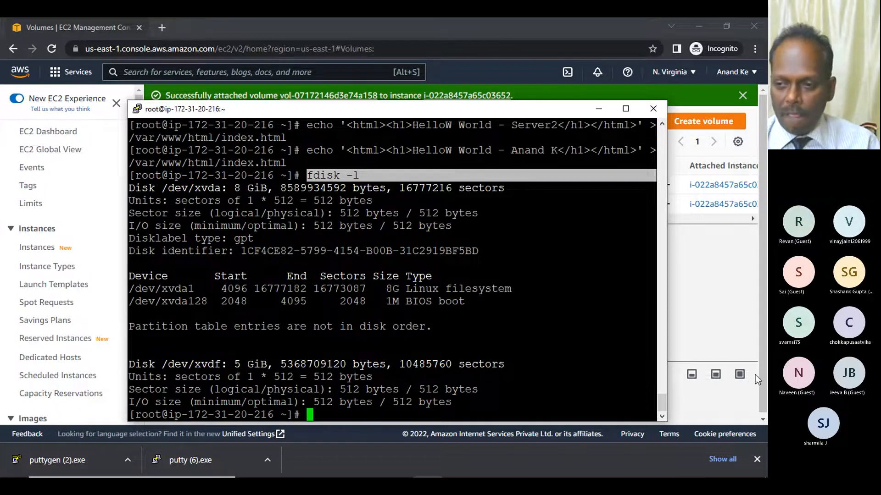
# Step: Dismiss Chrome's downloads bar, minimize the browser, and check the Teams meeting window before returning to the PuTTY session
pyautogui.click(757, 459)
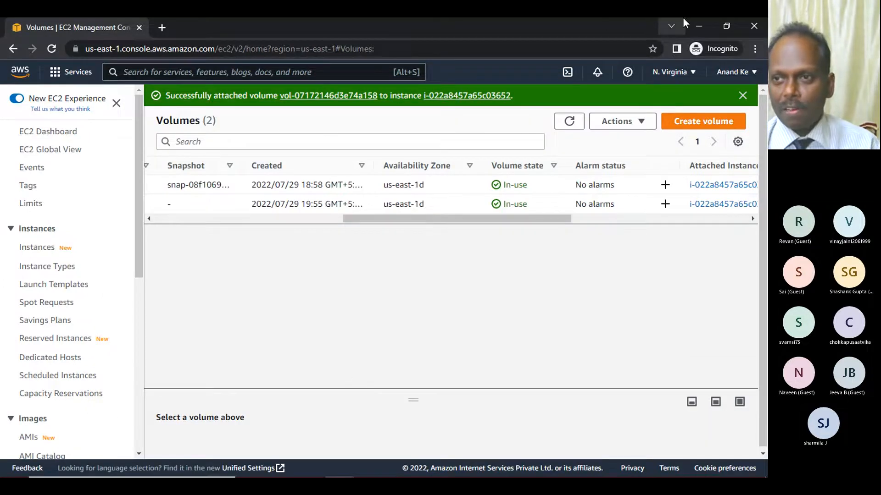
pyautogui.click(698, 26)
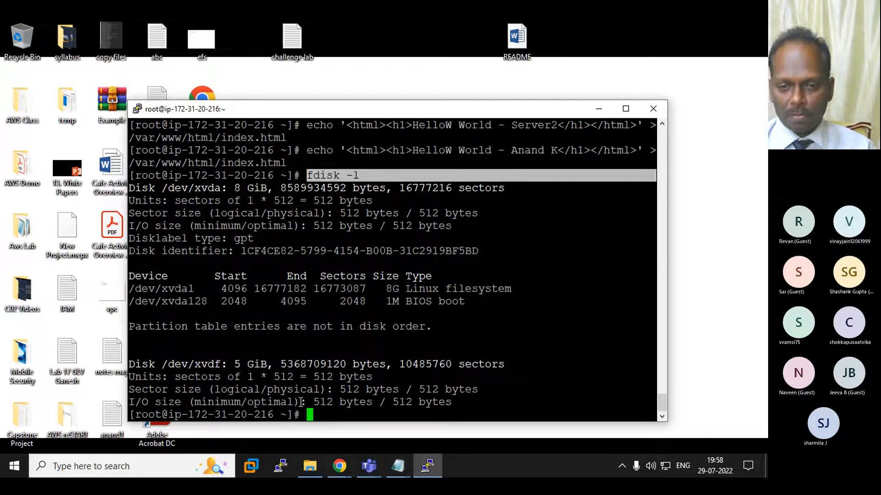
pyautogui.moveTo(375, 473)
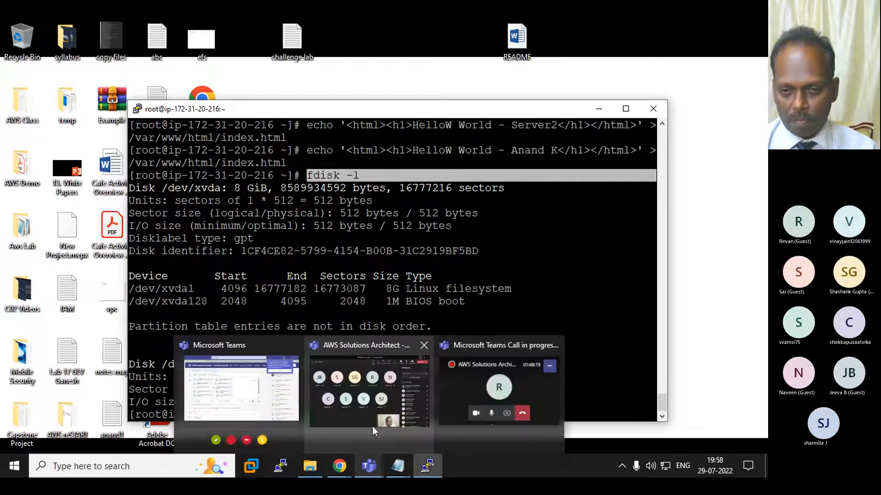
pyautogui.click(357, 411)
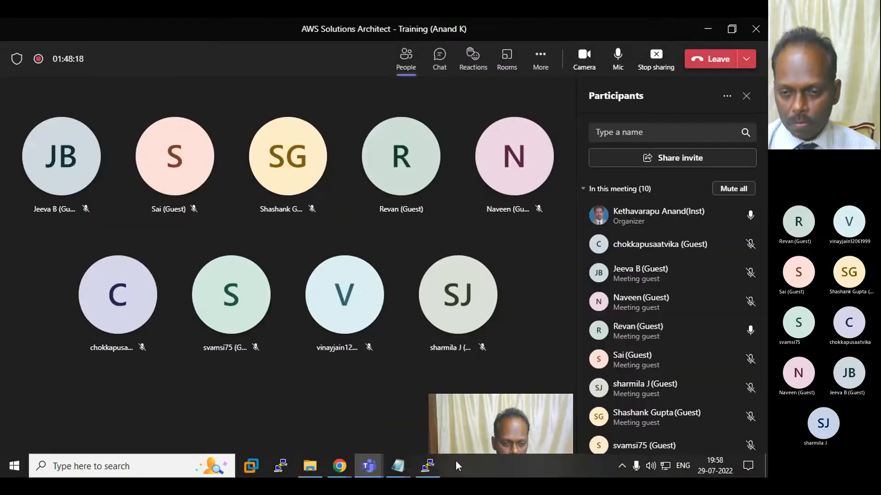
pyautogui.click(427, 466)
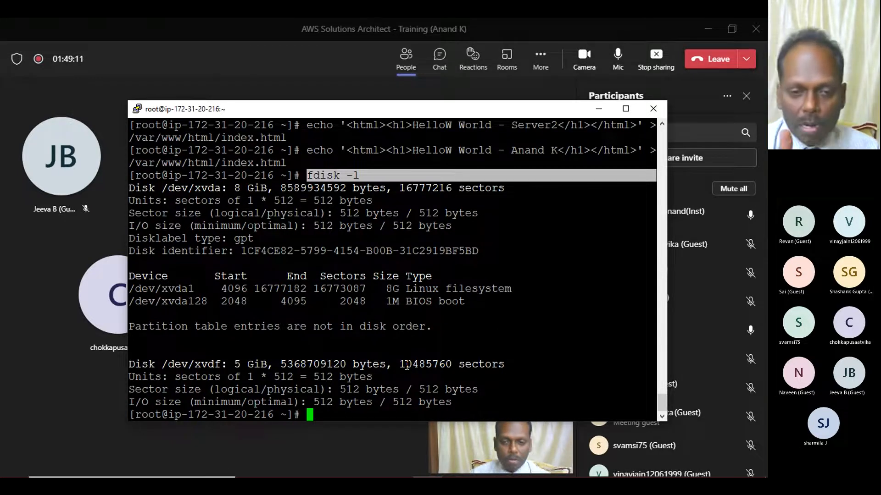
# Step: Highlight the /dev/xvdf disk line, reposition the terminal over the meeting window, and highlight the fdisk -l command
pyautogui.moveTo(164, 362); pyautogui.dragTo(504, 363)
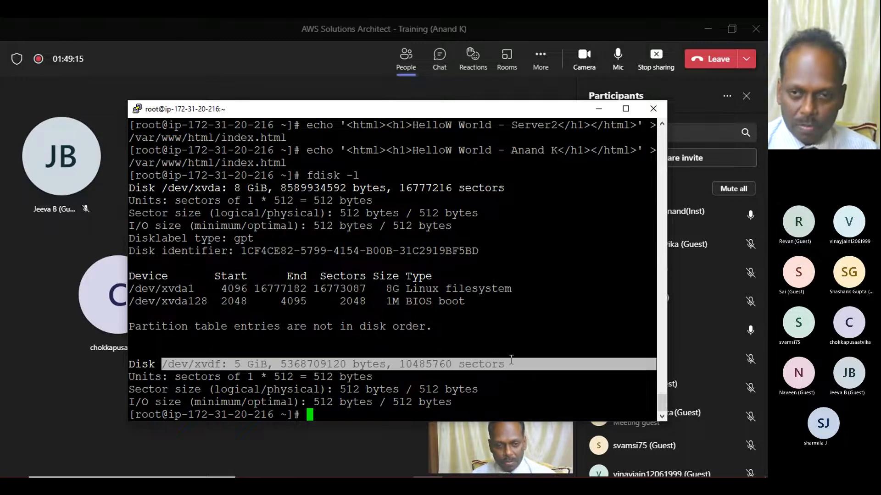
pyautogui.moveTo(431, 108); pyautogui.dragTo(463, 394)
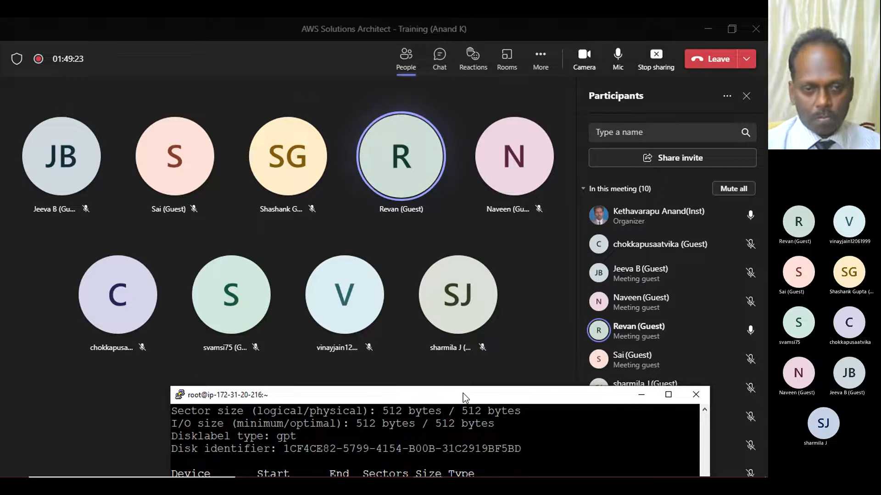
pyautogui.moveTo(463, 392); pyautogui.dragTo(469, 287)
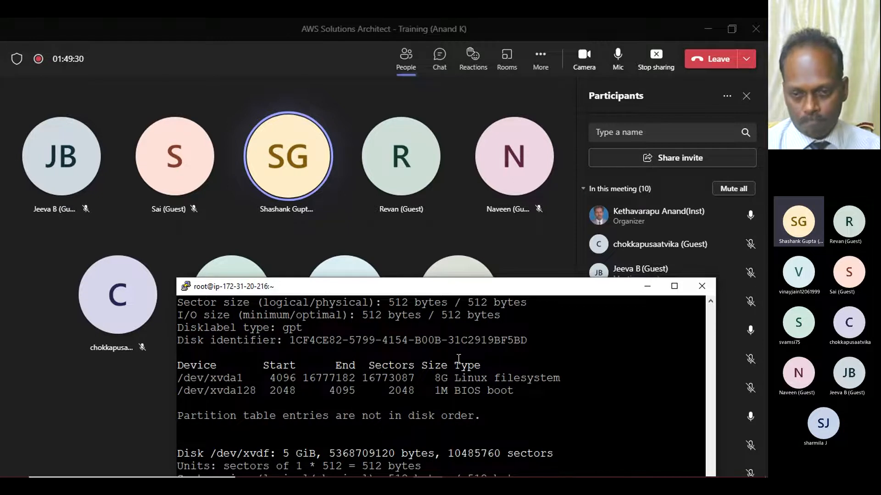
pyautogui.moveTo(458, 286); pyautogui.dragTo(461, 232)
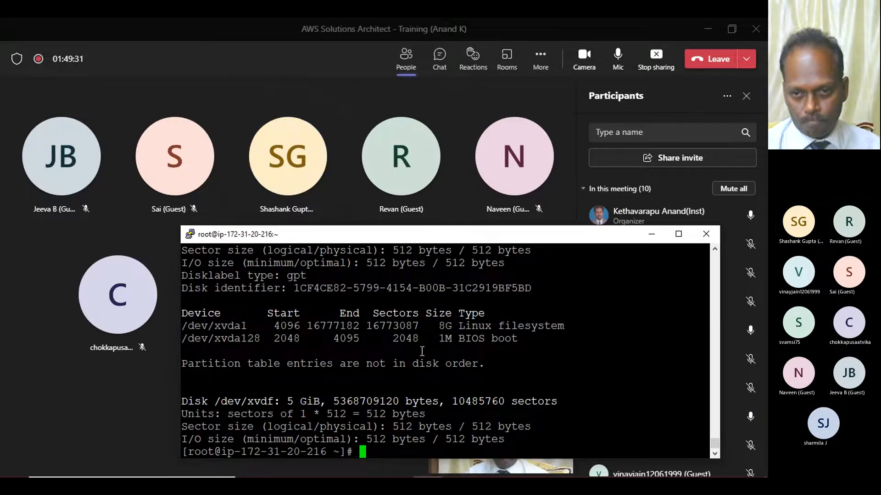
pyautogui.scroll(3, 418, 311)
pyautogui.scroll(3, 418, 312)
pyautogui.scroll(-3, 418, 312)
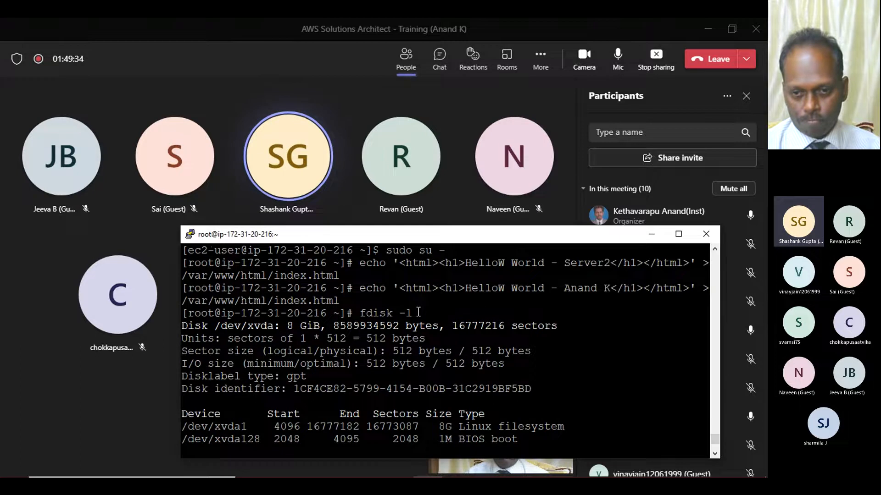
pyautogui.moveTo(360, 313); pyautogui.dragTo(412, 313)
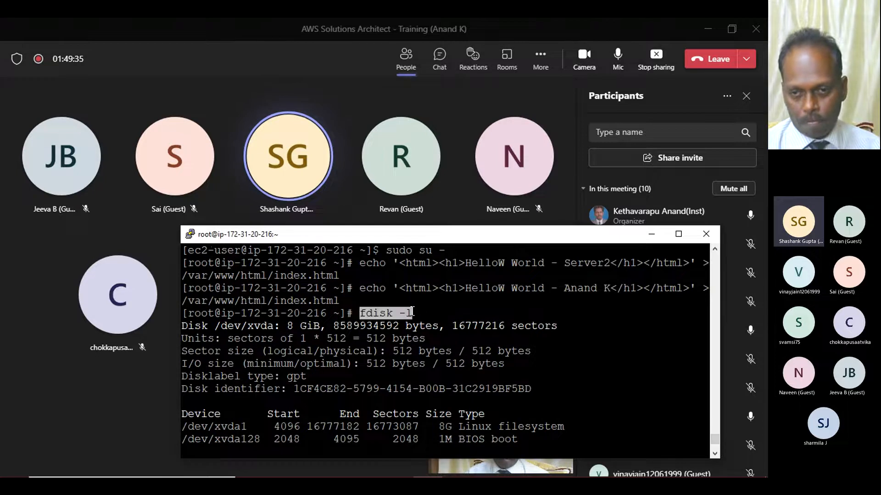
# Step: Examine the fdisk listing from the command down to the /dev/xvdf disk while keeping the meeting participants in view
pyautogui.moveTo(455, 233); pyautogui.dragTo(548, 251)
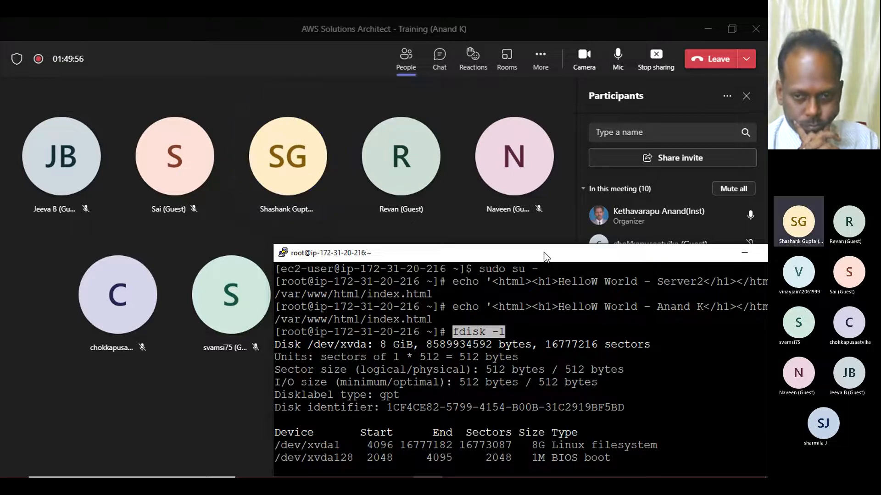
pyautogui.scroll(-3, 545, 337)
pyautogui.scroll(3, 544, 337)
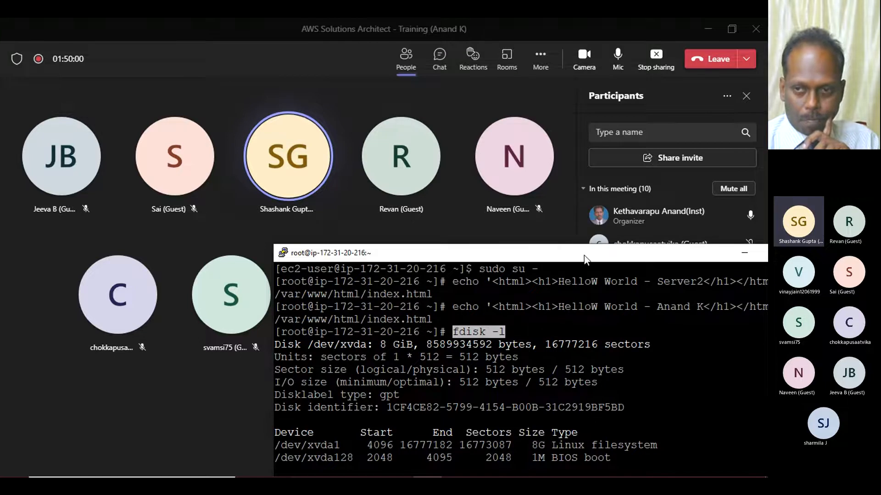
pyautogui.moveTo(577, 255); pyautogui.dragTo(461, 248)
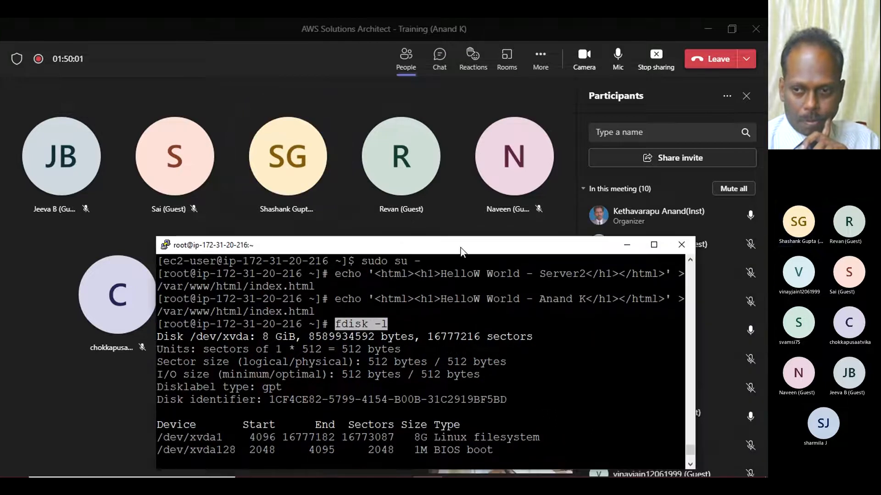
pyautogui.click(690, 463)
pyautogui.click(689, 464)
pyautogui.click(690, 462)
pyautogui.click(689, 462)
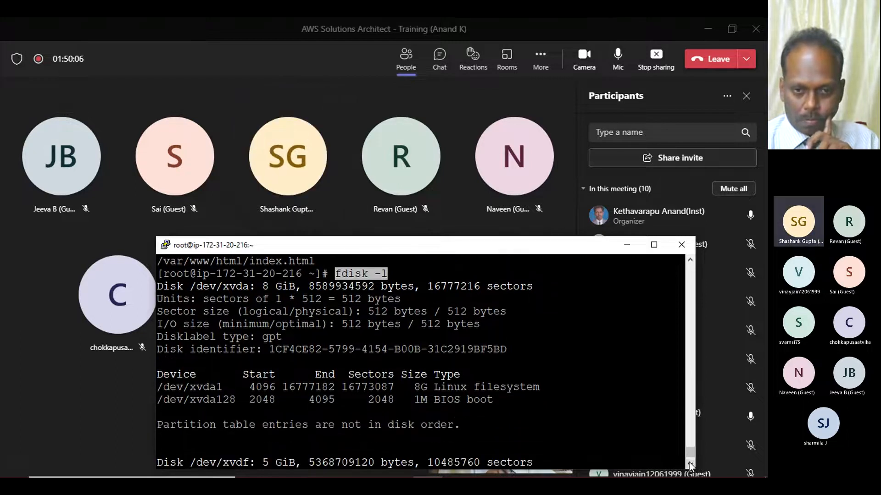
pyautogui.click(689, 462)
pyautogui.moveTo(471, 244); pyautogui.dragTo(597, 238)
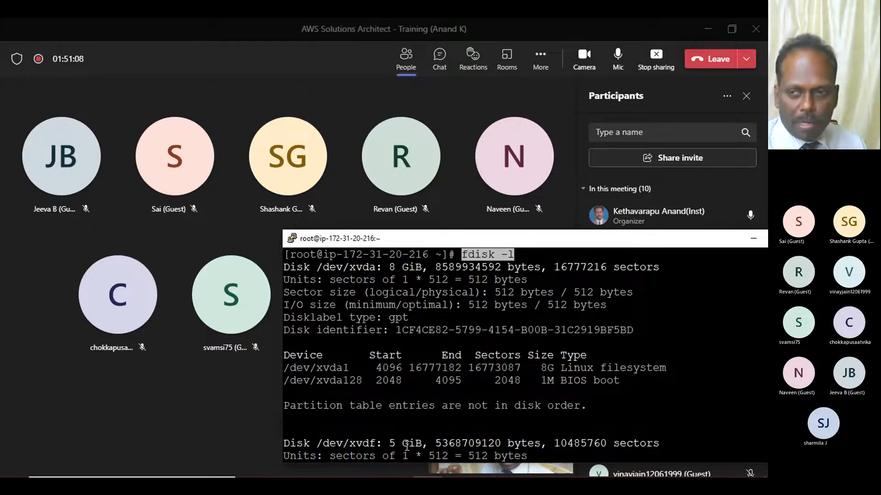
# Step: Minimize the PuTTY and Teams windows and switch back to the EC2 Volumes page in Chrome
pyautogui.click(751, 241)
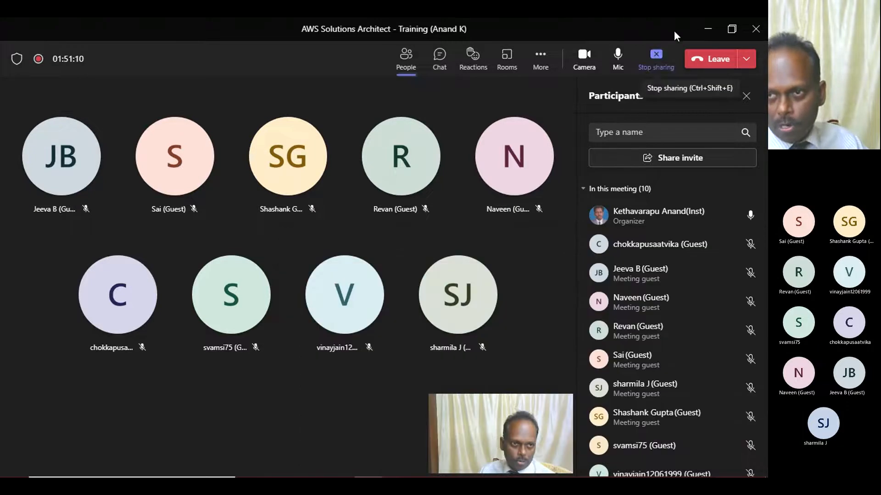
pyautogui.click(705, 30)
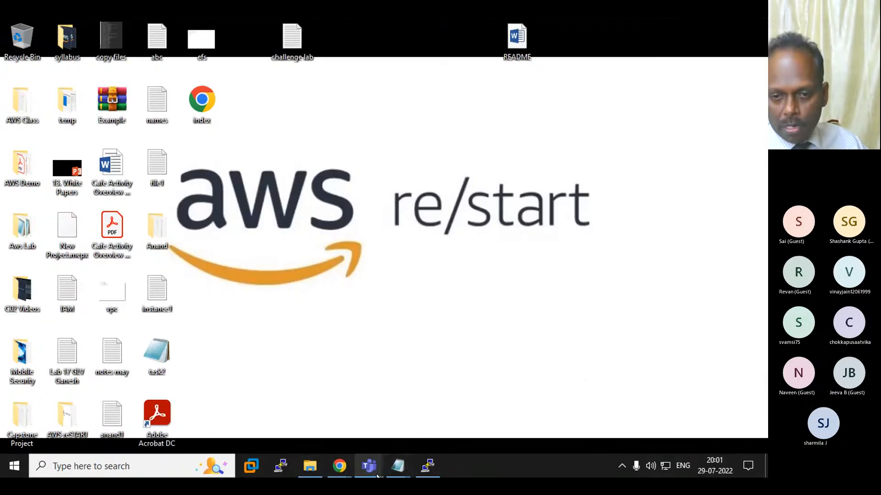
pyautogui.moveTo(338, 464)
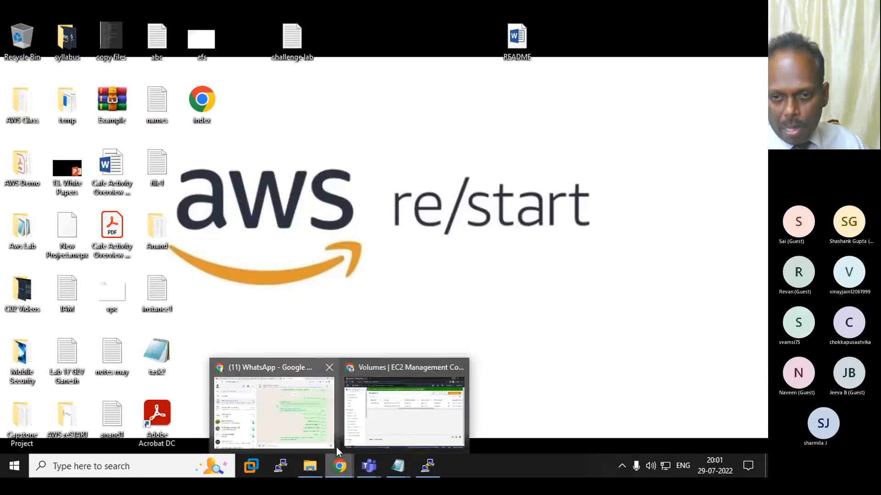
pyautogui.click(372, 410)
# Step: Select the unnamed 5 GiB volume and review the actions available for it
pyautogui.moveTo(389, 219); pyautogui.dragTo(157, 240)
pyautogui.click(160, 203)
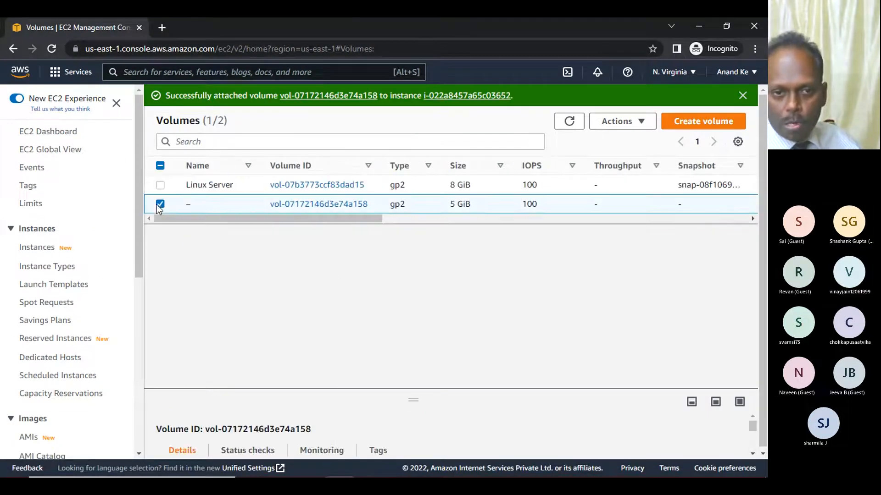
pyautogui.click(635, 122)
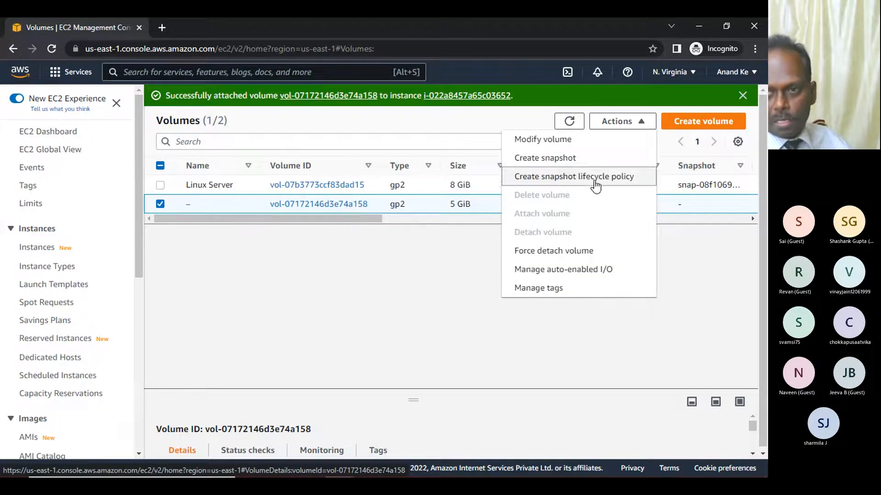
pyautogui.click(431, 285)
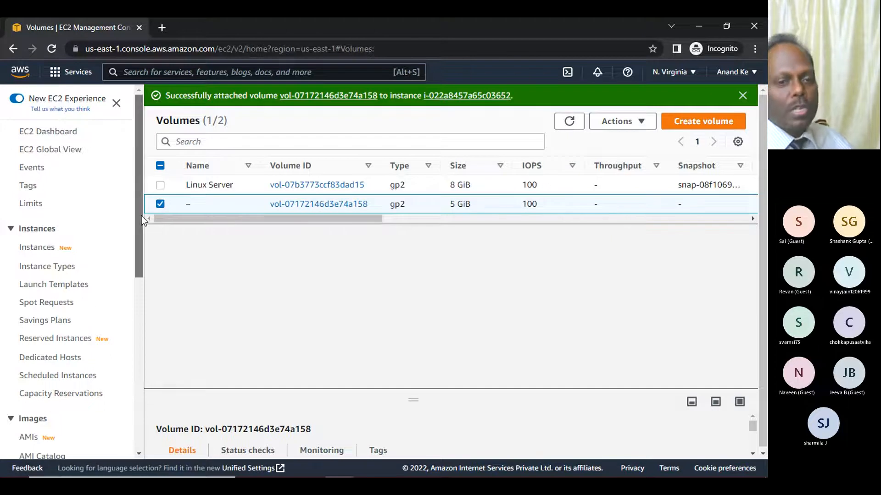
# Step: Go from the EC2 dashboard to the running instances and select the Linux Server instance
pyautogui.click(53, 133)
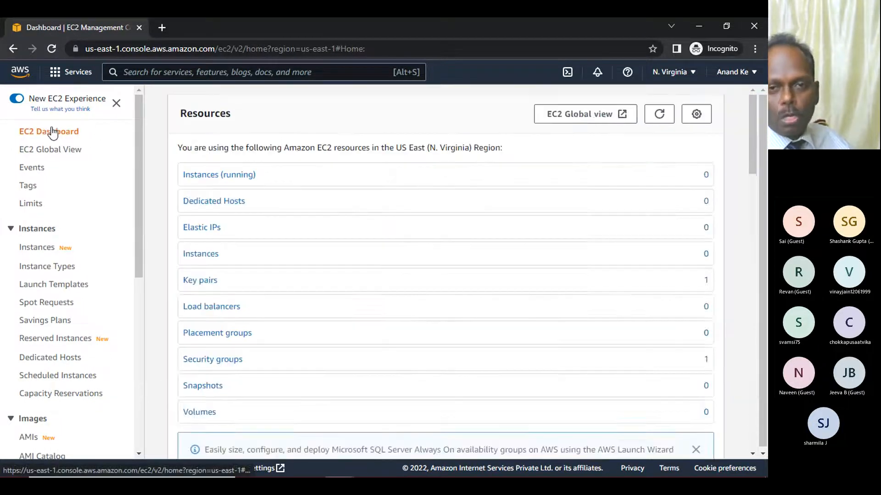
pyautogui.click(233, 176)
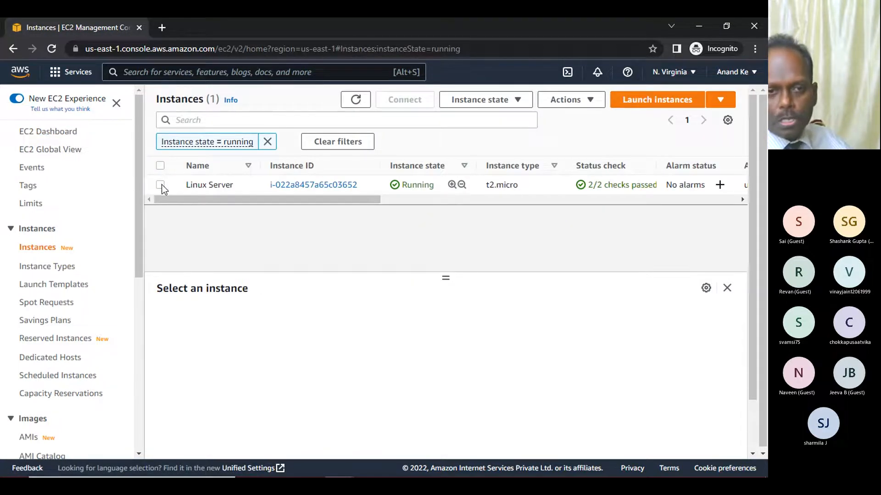
pyautogui.click(160, 184)
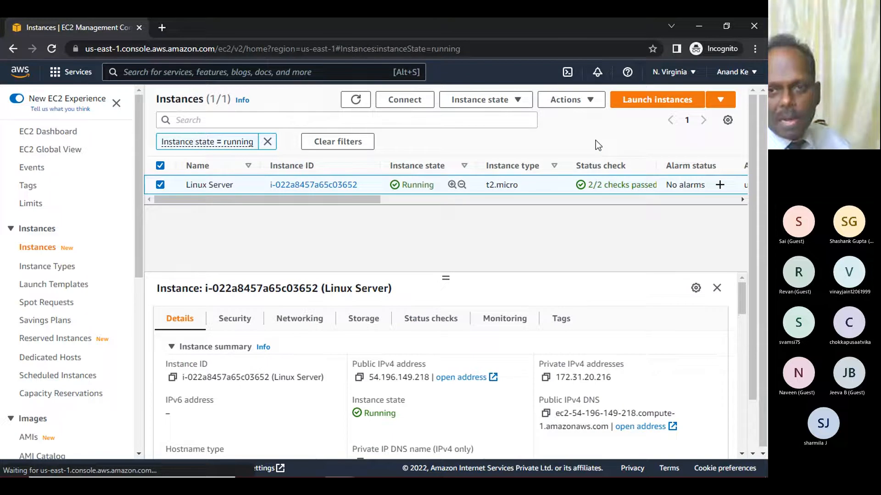
# Step: Start creating an image from the Linux Server instance and enter "Linux AMI" as the image name
pyautogui.click(520, 100)
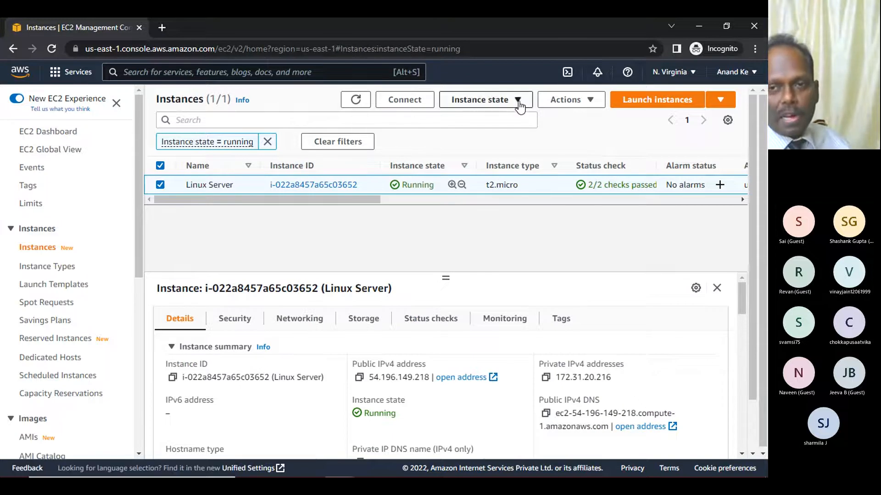
pyautogui.click(590, 100)
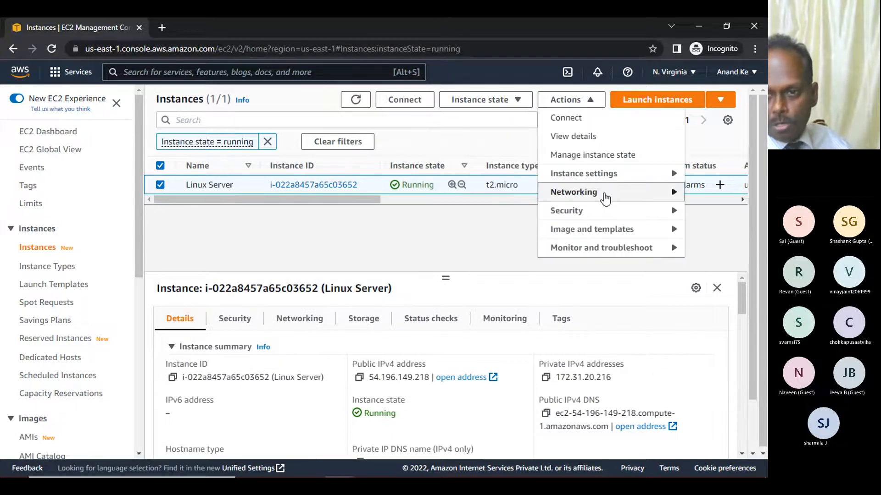
pyautogui.moveTo(601, 231)
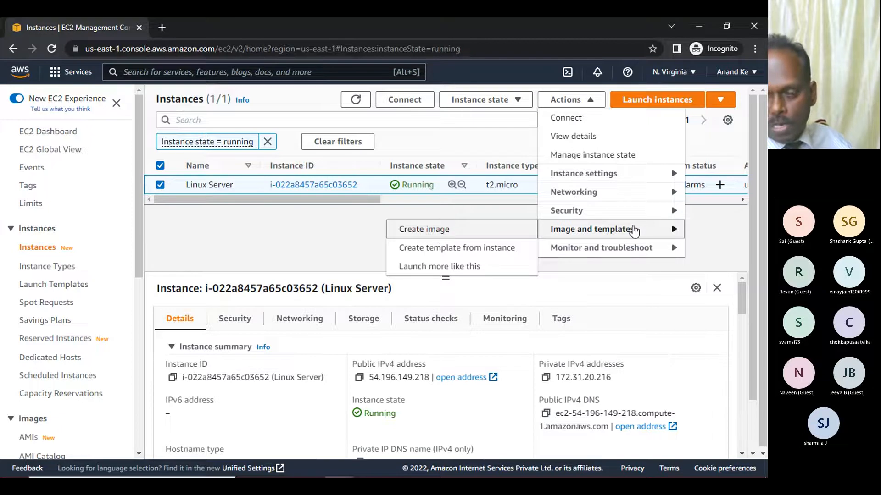
pyautogui.click(435, 230)
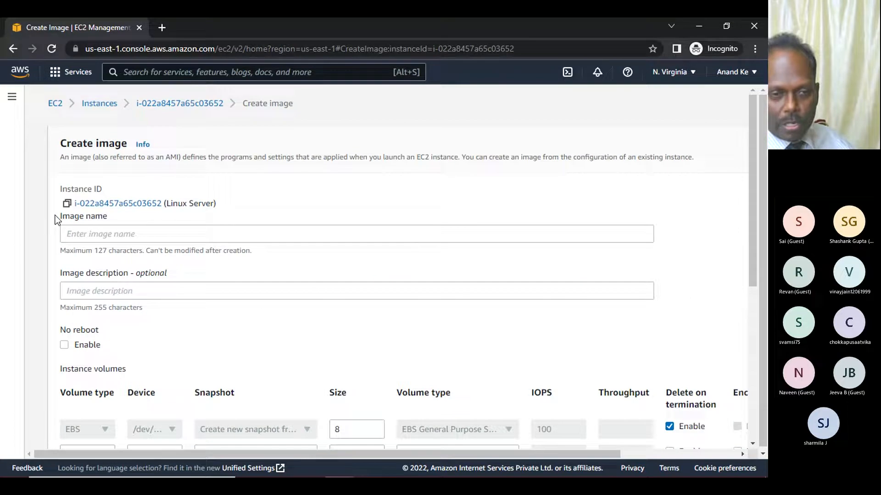
pyautogui.click(94, 235)
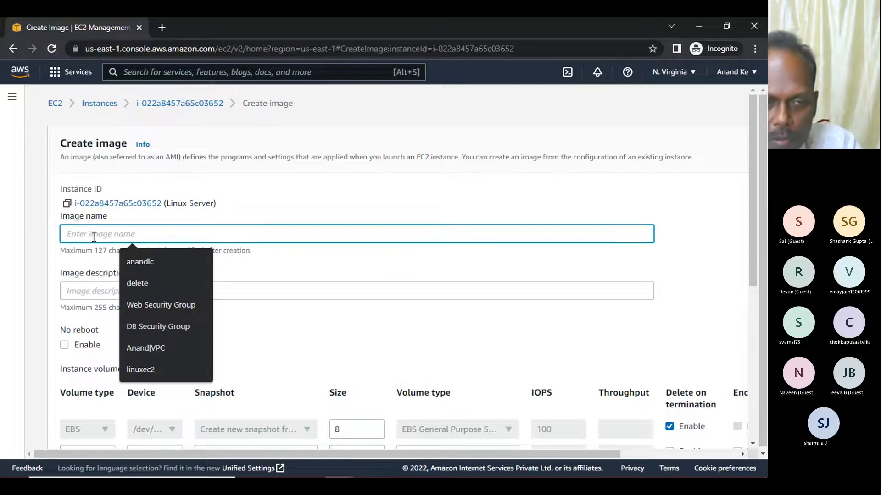
pyautogui.write('Linux AMI')
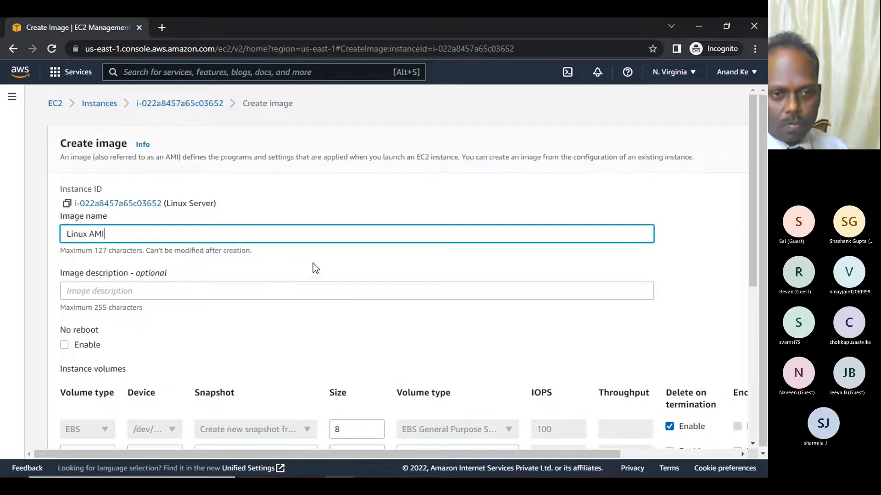
# Step: Create the Linux AMI image, keeping the 8 GiB and 5 GiB volumes and tagging the image and snapshots together
pyautogui.scroll(-3, 313, 265)
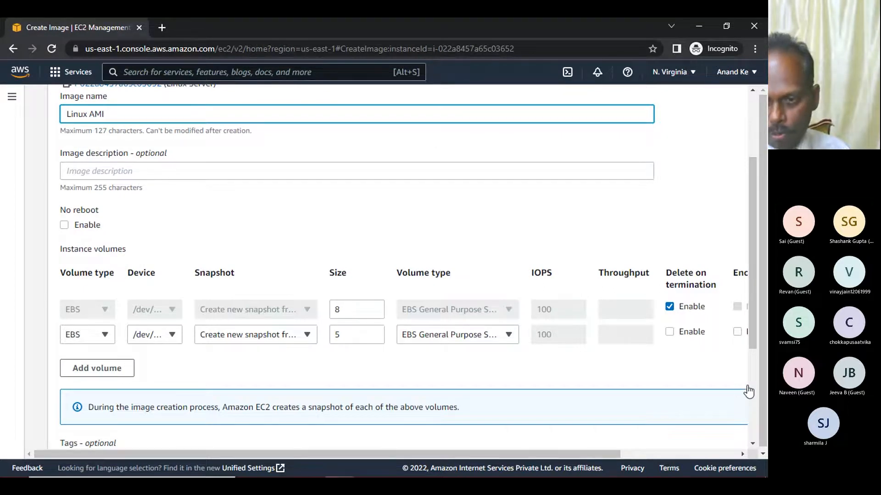
pyautogui.scroll(-4, 571, 373)
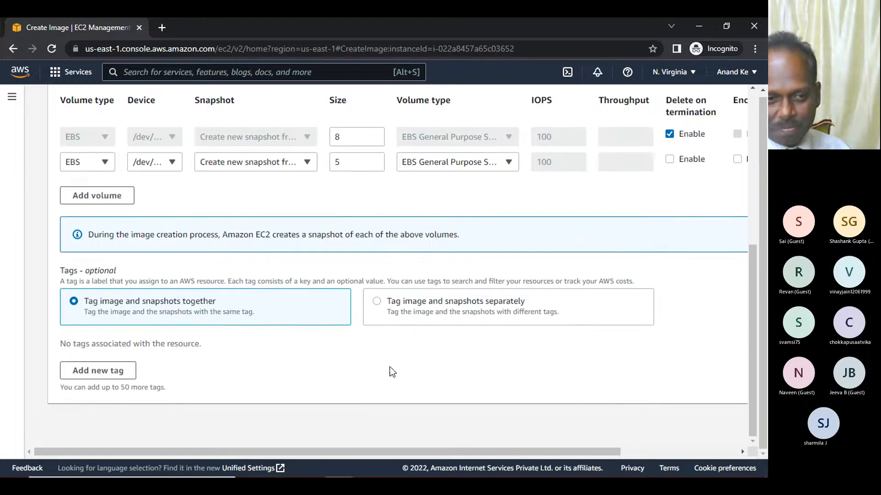
pyautogui.moveTo(434, 450); pyautogui.dragTo(551, 450)
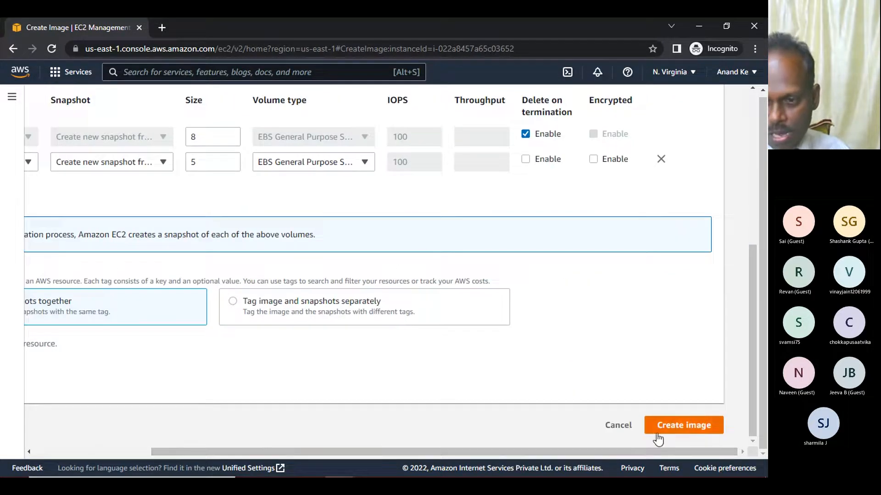
pyautogui.click(681, 426)
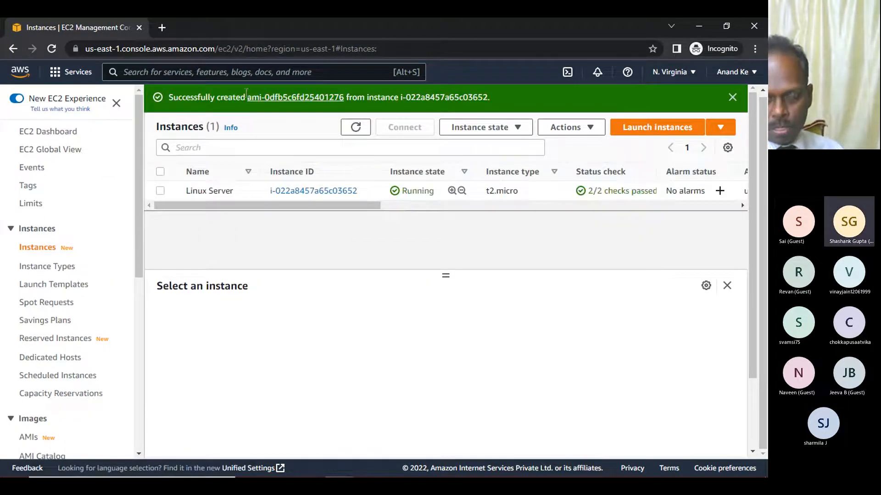
pyautogui.moveTo(205, 97); pyautogui.dragTo(491, 102)
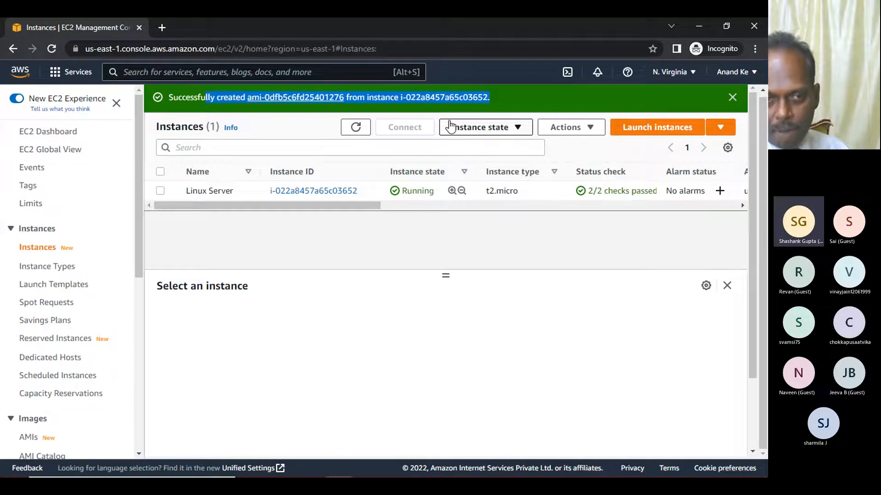
pyautogui.click(700, 26)
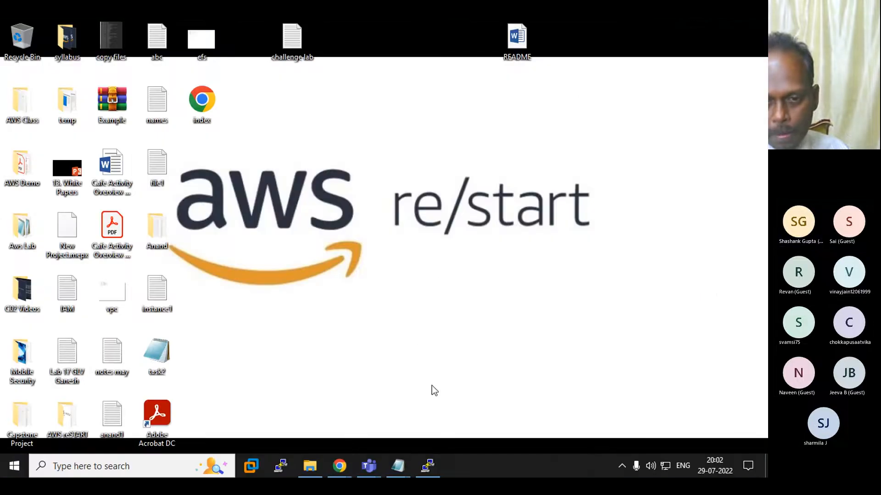
pyautogui.click(429, 467)
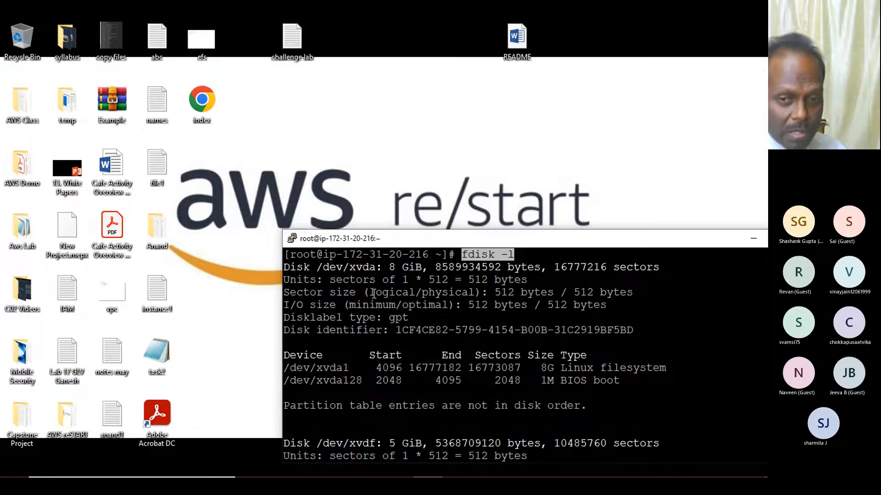
pyautogui.moveTo(339, 465)
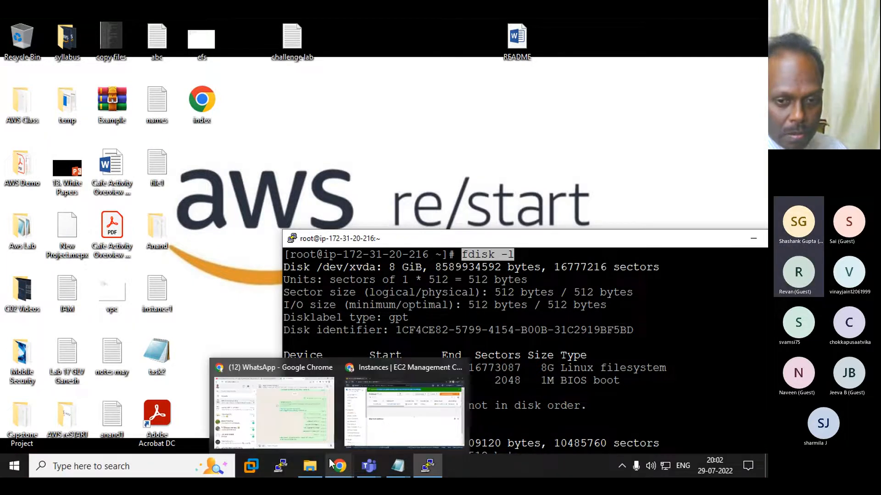
pyautogui.click(309, 430)
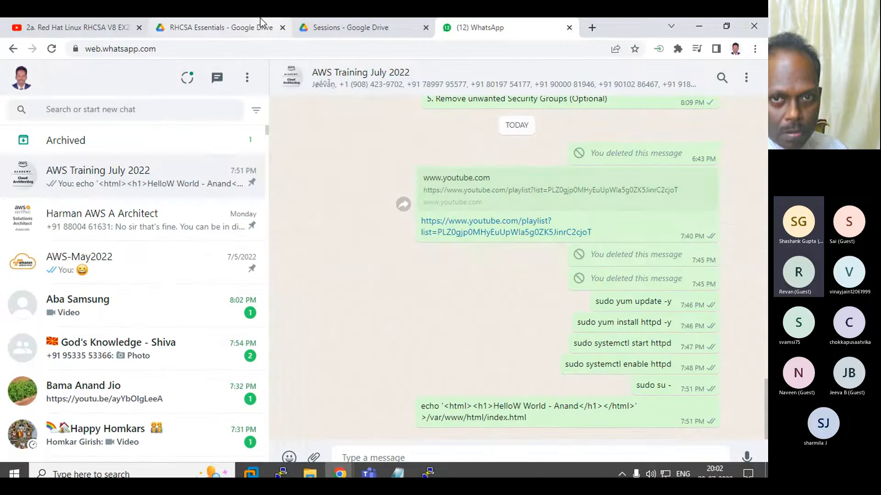
pyautogui.click(328, 27)
pyautogui.click(478, 28)
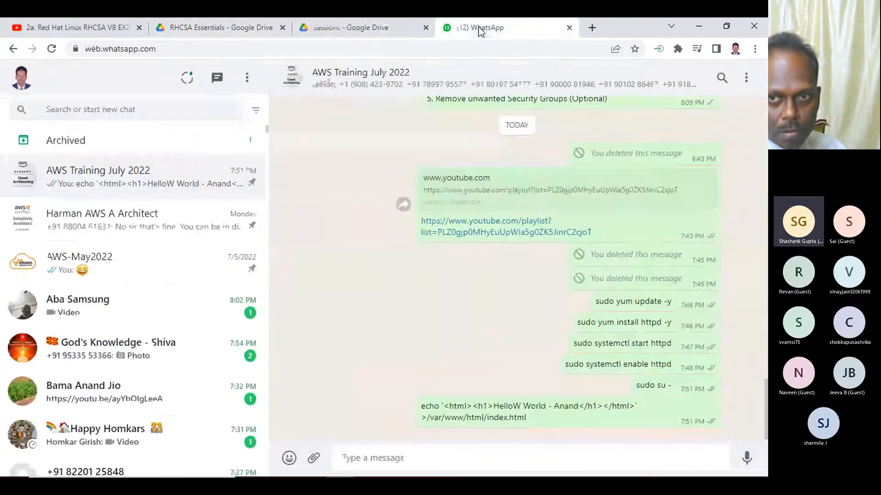
pyautogui.moveTo(335, 466)
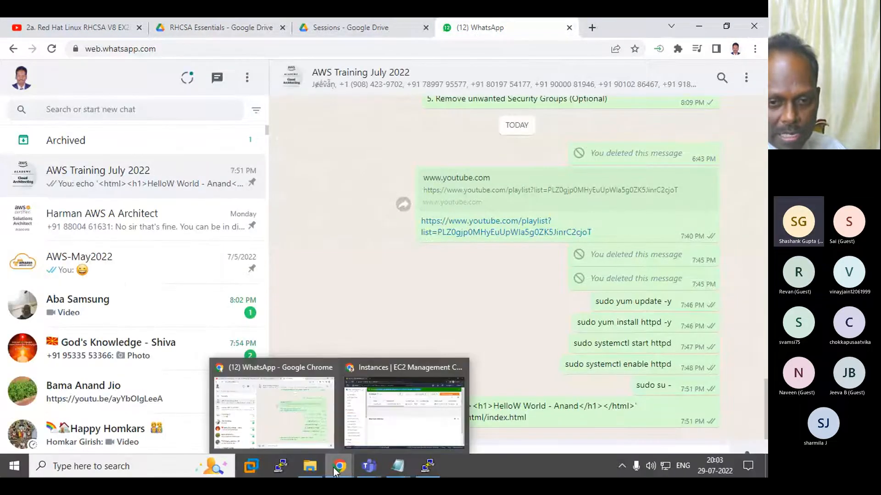
pyautogui.click(281, 430)
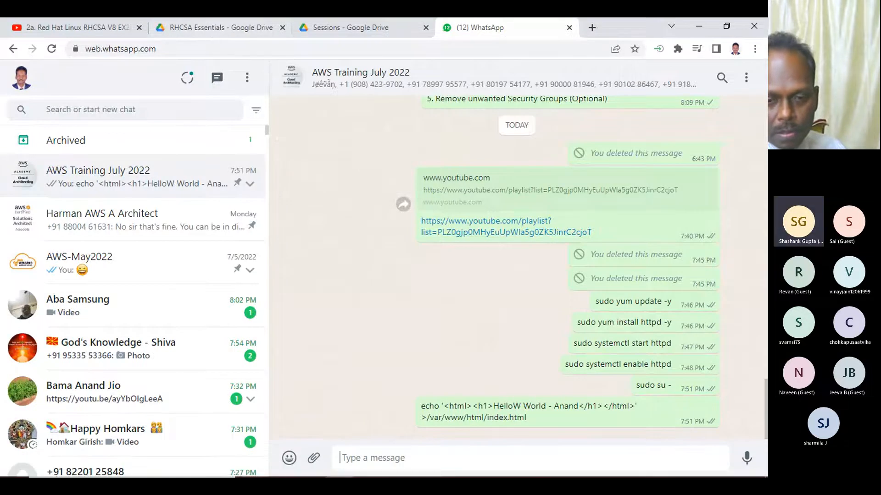
pyautogui.moveTo(338, 463)
pyautogui.click(367, 403)
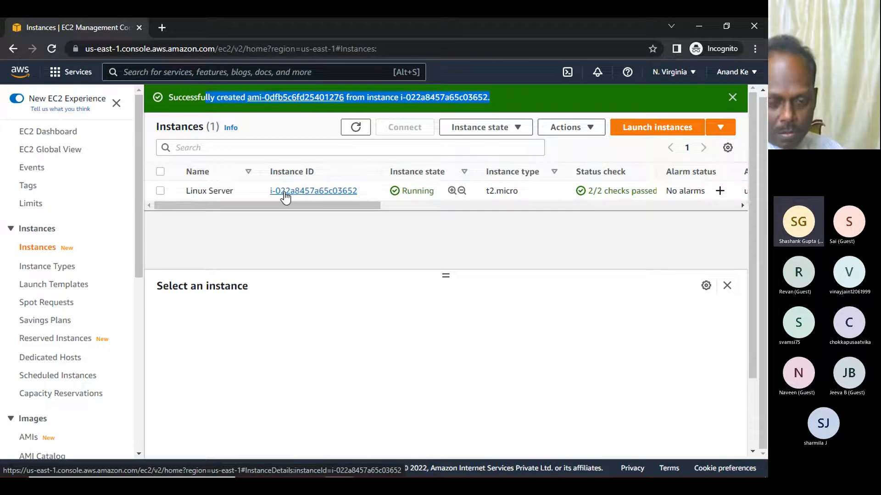
# Step: Switch to the PuTTY session, dismiss its connection error and close the inactive terminal window
pyautogui.click(426, 474)
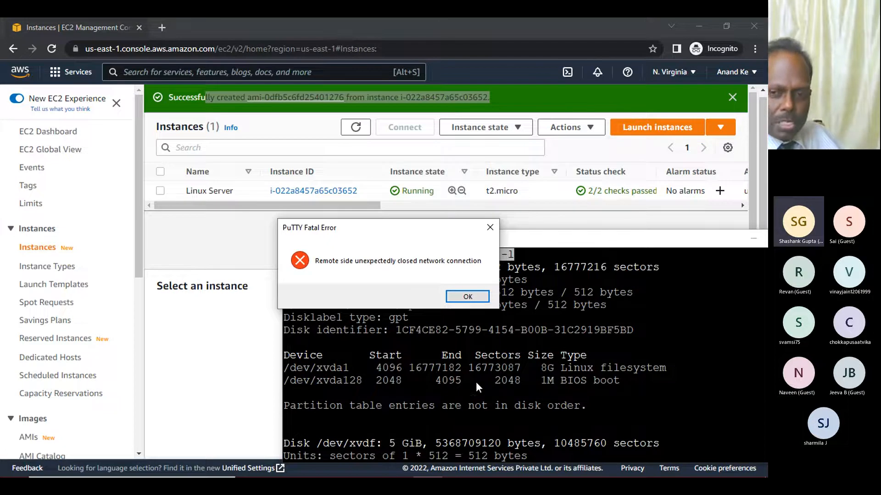
pyautogui.click(464, 297)
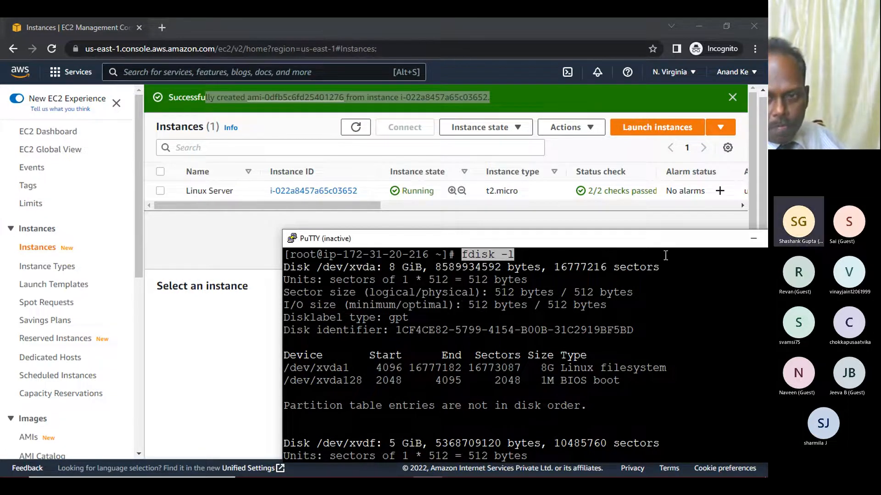
pyautogui.moveTo(673, 243); pyautogui.dragTo(594, 255)
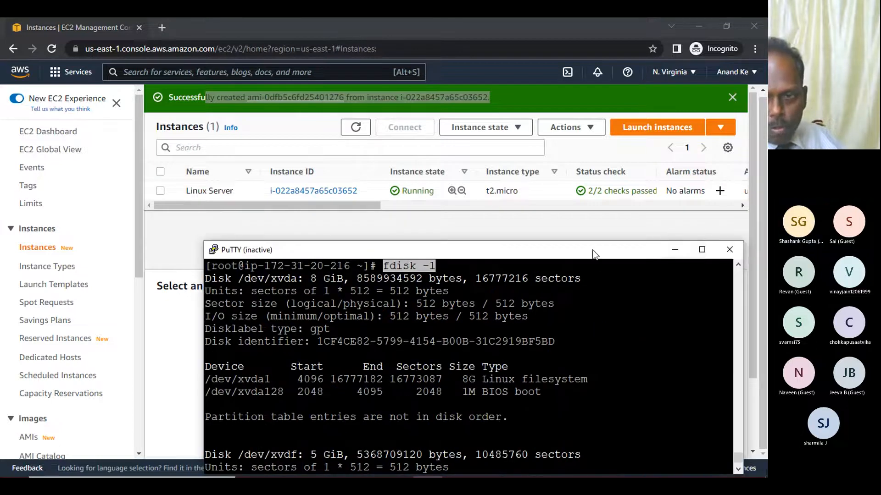
pyautogui.click(728, 250)
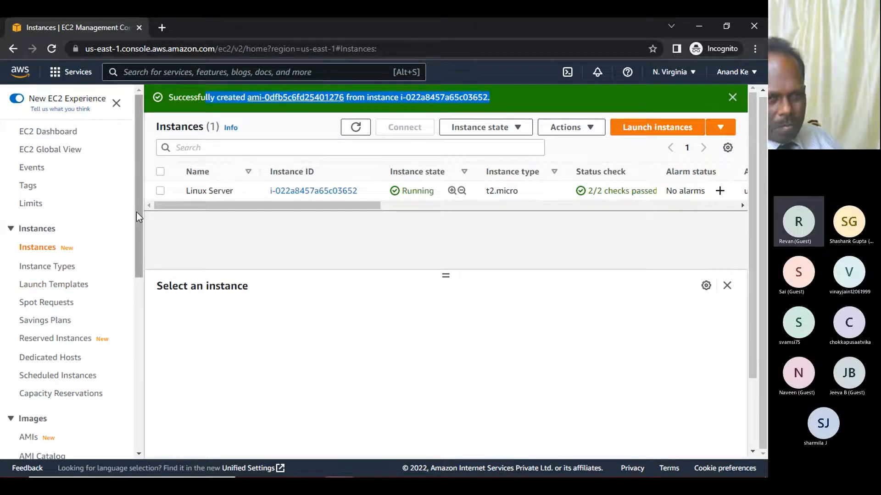
# Step: Open the list of owned AMIs and check the visibility and status of Linux AMI, refreshing the list
pyautogui.moveTo(136, 212); pyautogui.dragTo(138, 284)
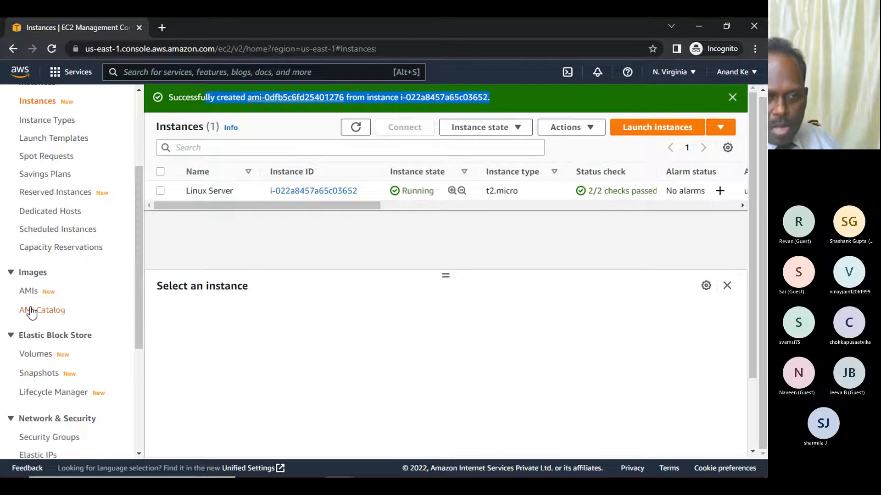
pyautogui.click(26, 292)
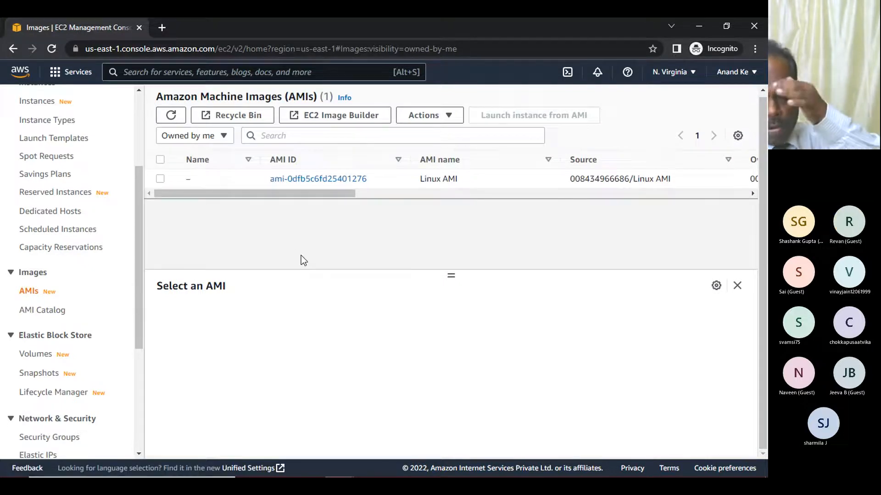
pyautogui.moveTo(337, 194); pyautogui.dragTo(491, 194)
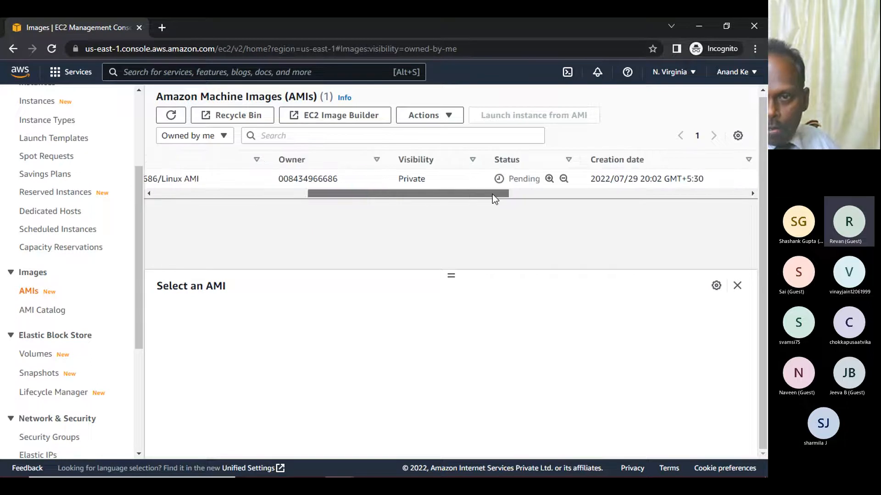
pyautogui.doubleClick(410, 178)
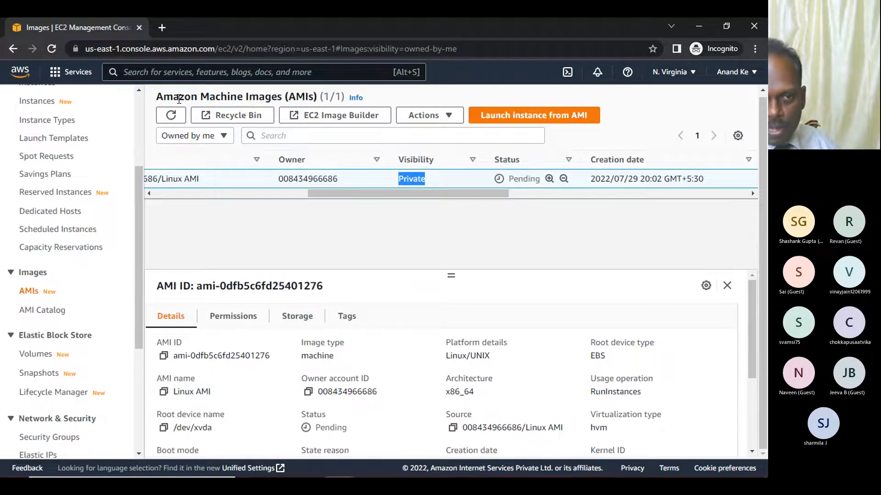
pyautogui.click(170, 117)
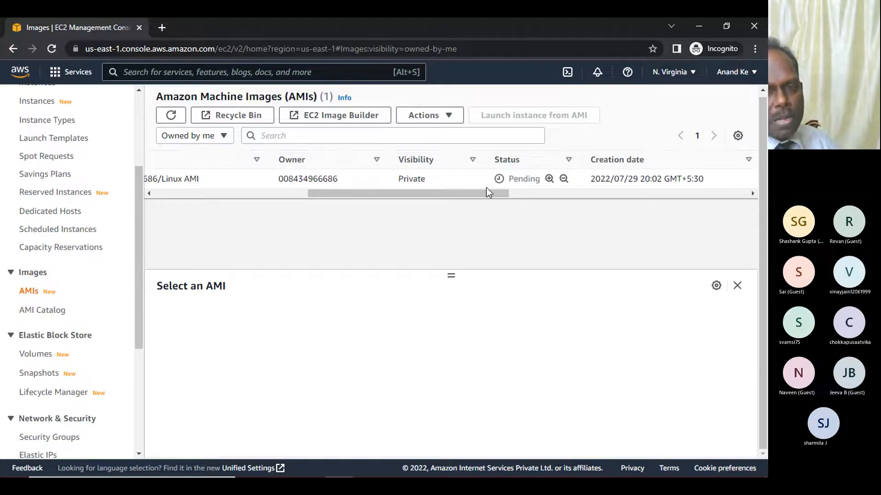
pyautogui.moveTo(485, 193); pyautogui.dragTo(535, 194)
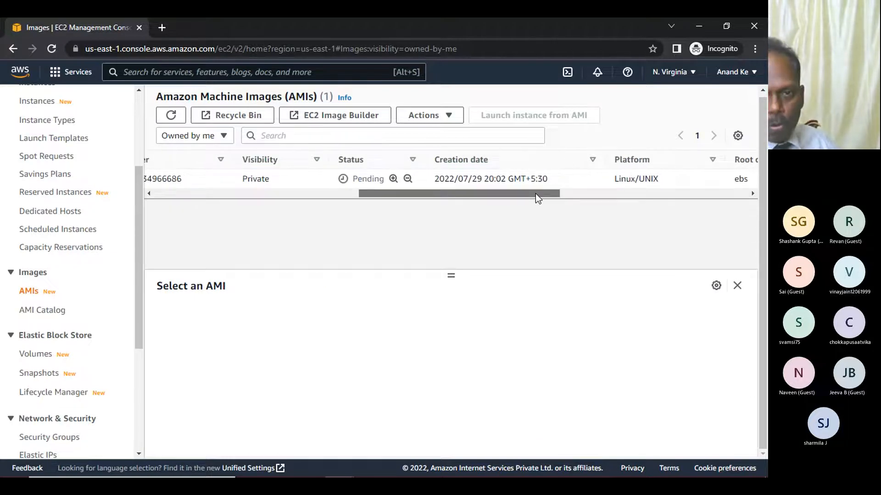
pyautogui.moveTo(535, 193); pyautogui.dragTo(509, 193)
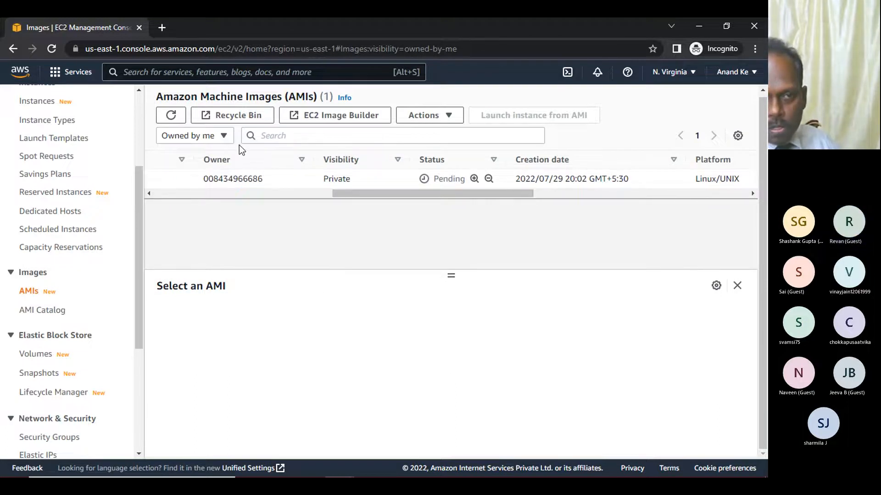
# Step: In the July 22 Notepad notes, add "Taking Snapshot - Covered in Windows Class" and "Creating AMI" below the device name line
pyautogui.moveTo(388, 476)
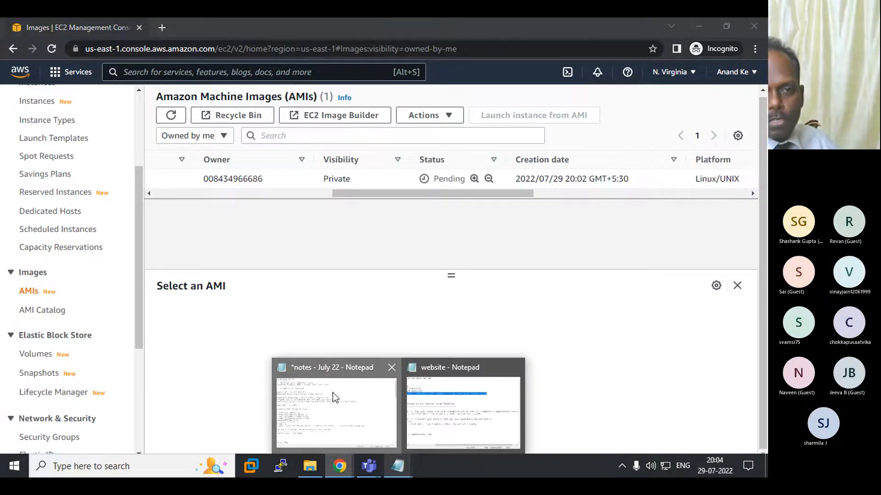
pyautogui.click(332, 393)
pyautogui.click(13, 407)
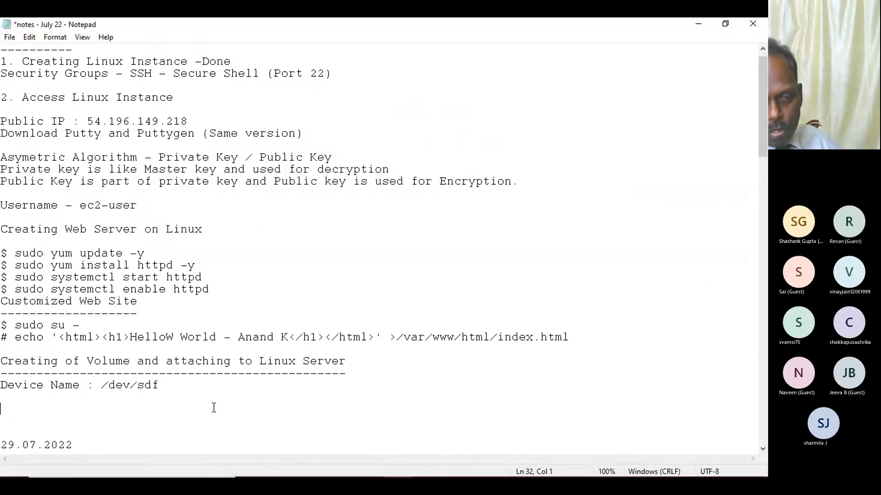
pyautogui.click(176, 386)
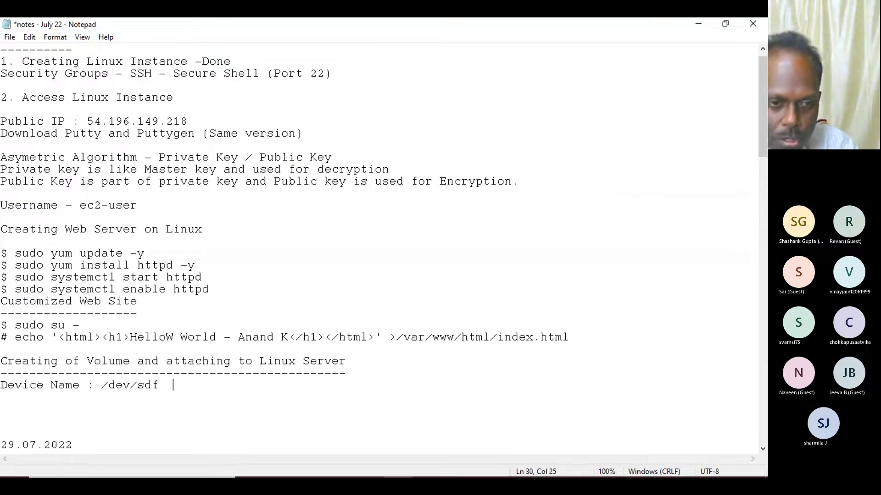
pyautogui.write('akei')
pyautogui.write('g Sn')
pyautogui.write('apsho')
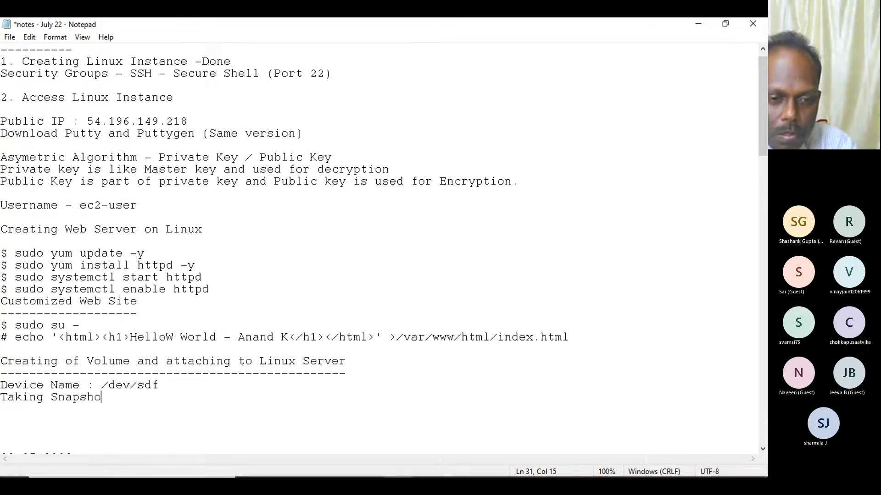
pyautogui.write('t - Cover')
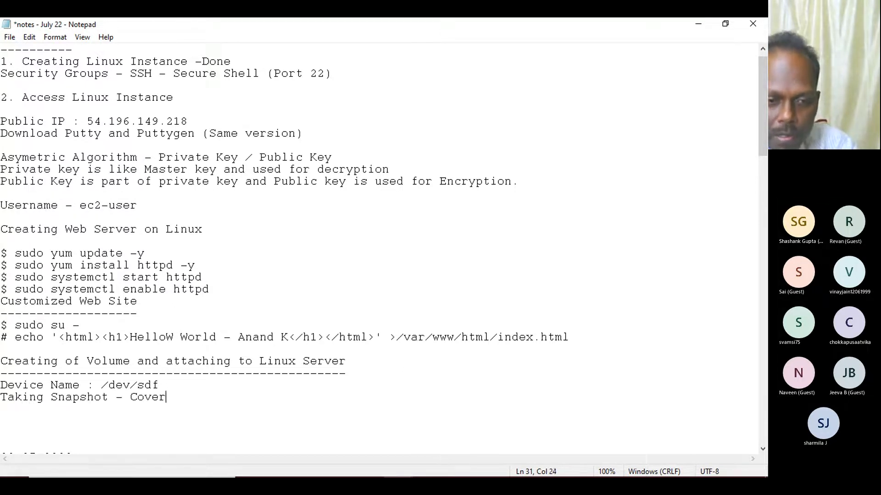
pyautogui.write('ed in Win')
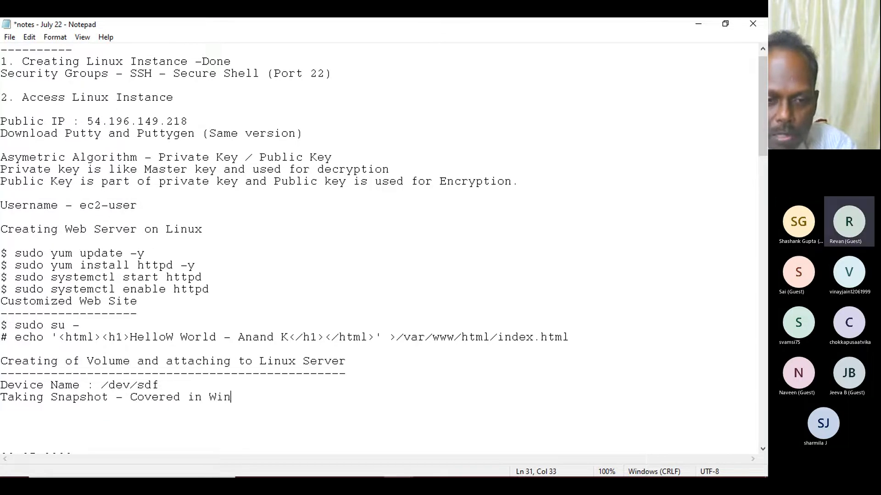
pyautogui.write('dows Class')
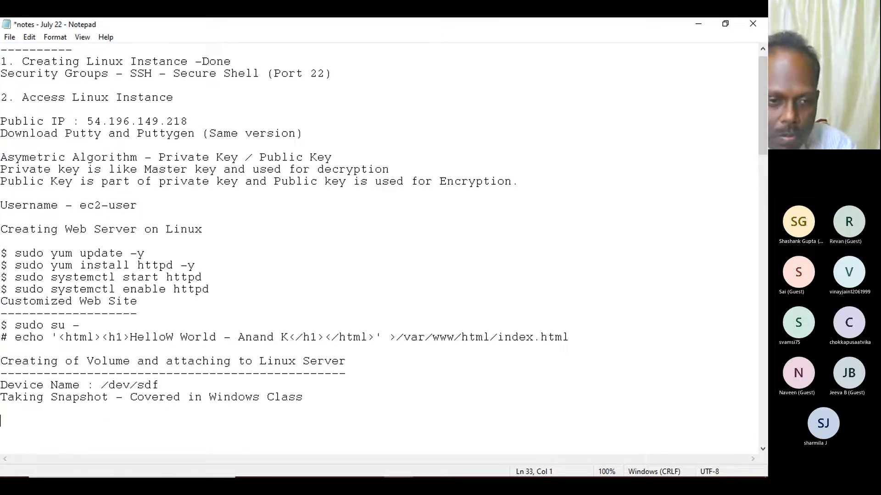
pyautogui.write('reating ')
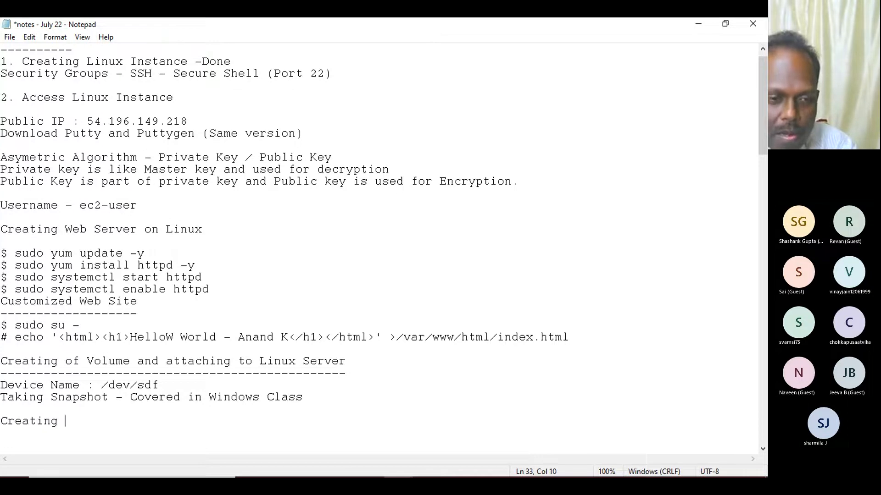
pyautogui.write('AMI')
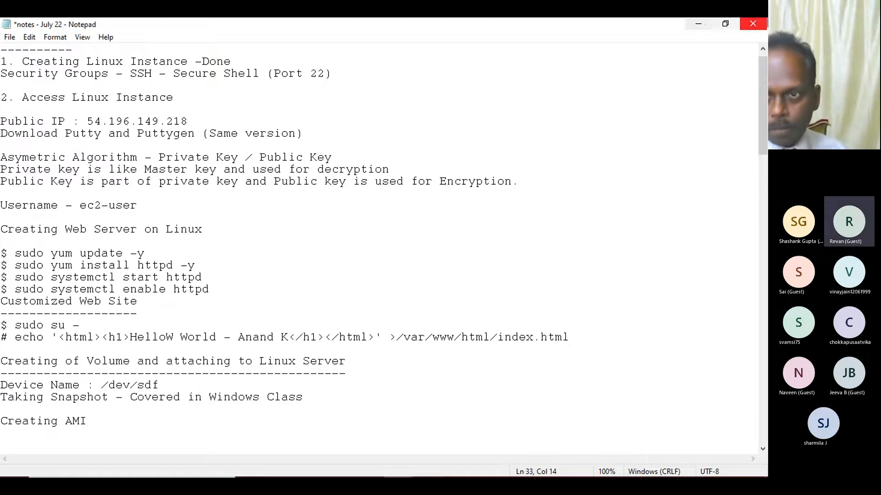
# Step: Return from the notes to the EC2 AMI list in Chrome and refresh it to recheck the image status
pyautogui.click(698, 24)
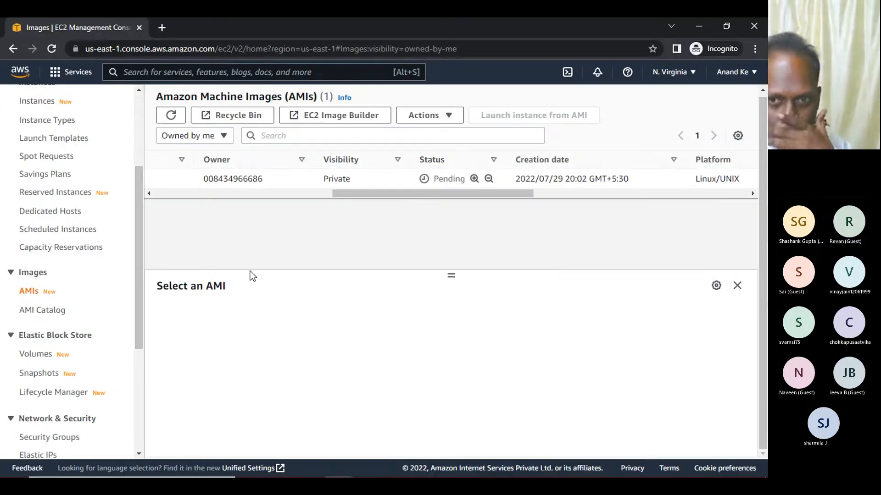
pyautogui.click(173, 117)
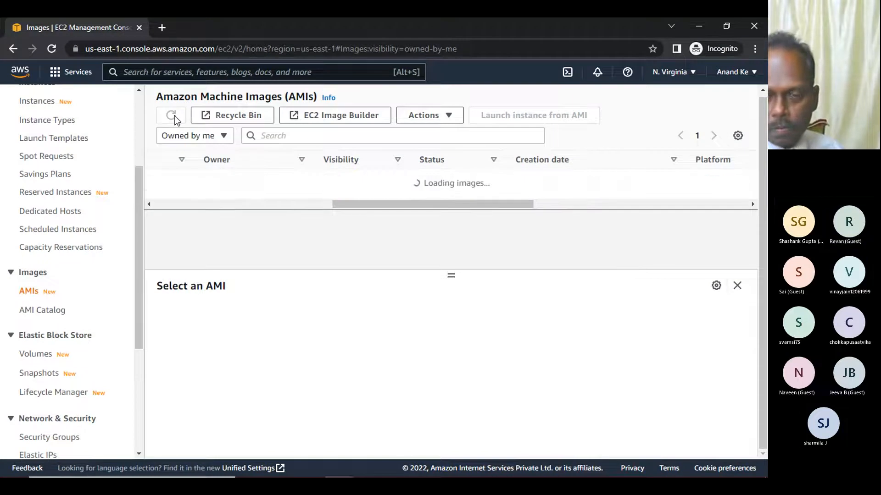
# Step: Check the Linux AMI's status columns, then switch to the RHCSA lab practice video on YouTube in the other Chrome window
pyautogui.moveTo(439, 195); pyautogui.dragTo(486, 201)
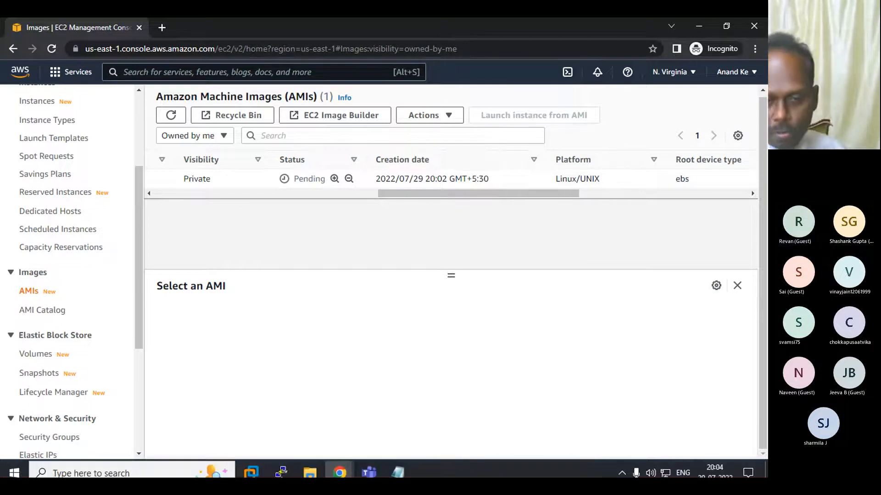
pyautogui.moveTo(310, 458)
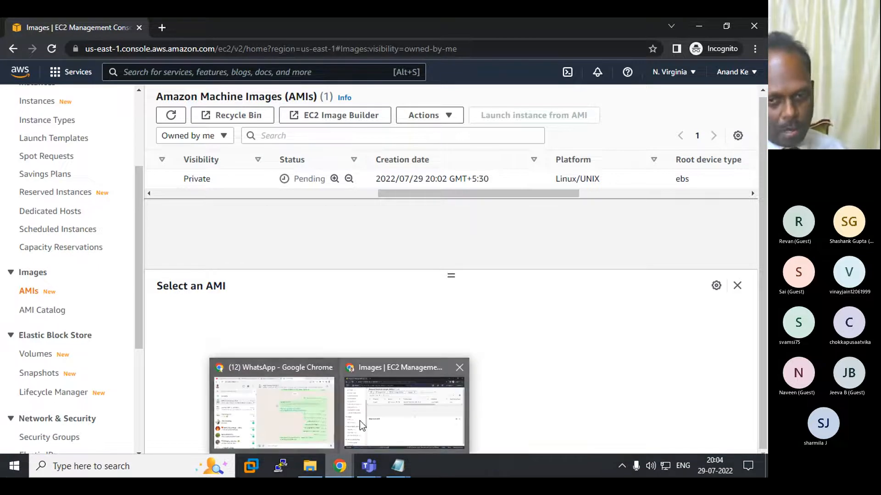
pyautogui.click(285, 412)
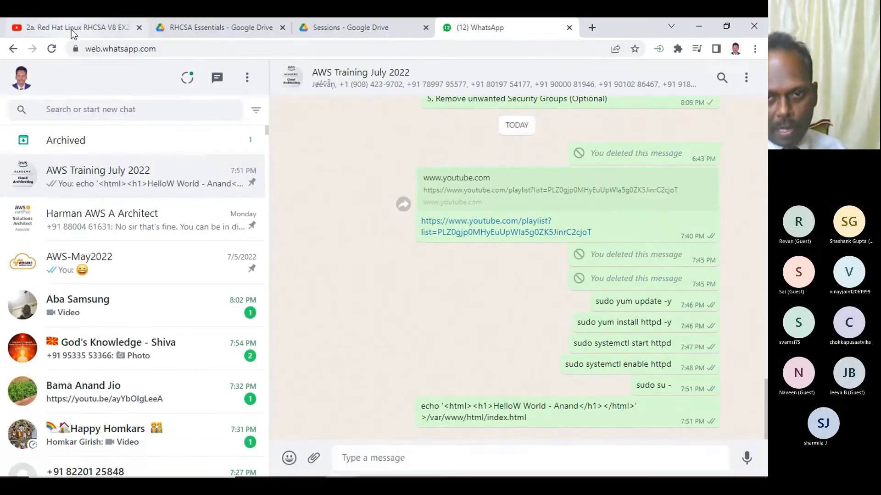
pyautogui.click(66, 30)
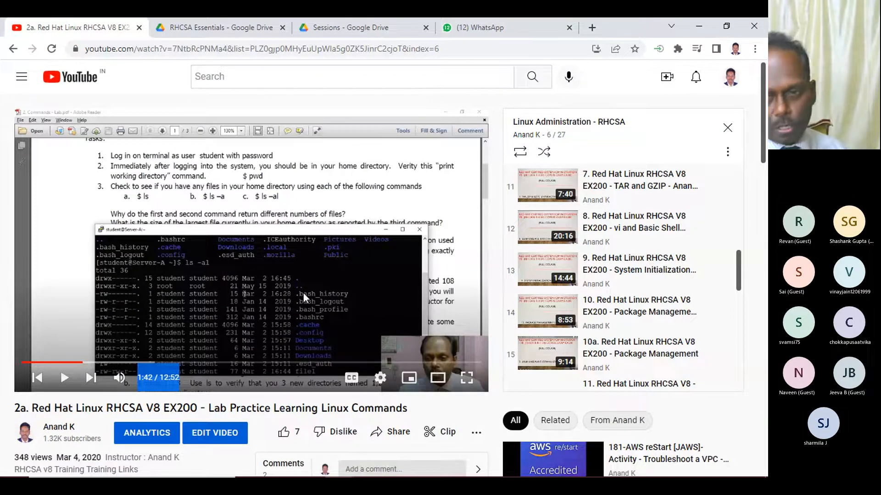
# Step: Examine the video's expanded description with its RHCSA lesson links and the earlier lessons in the Linux Administration - RHCSA playlist
pyautogui.scroll(-2, 248, 279)
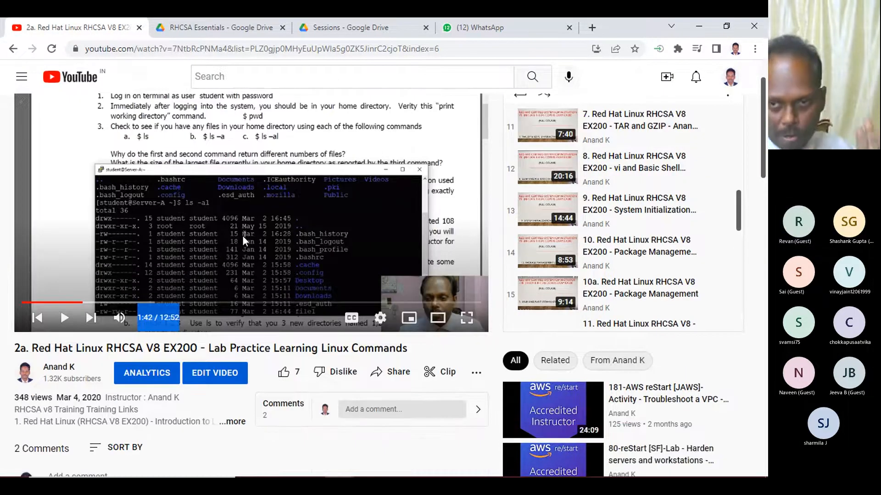
pyautogui.scroll(-1, 246, 235)
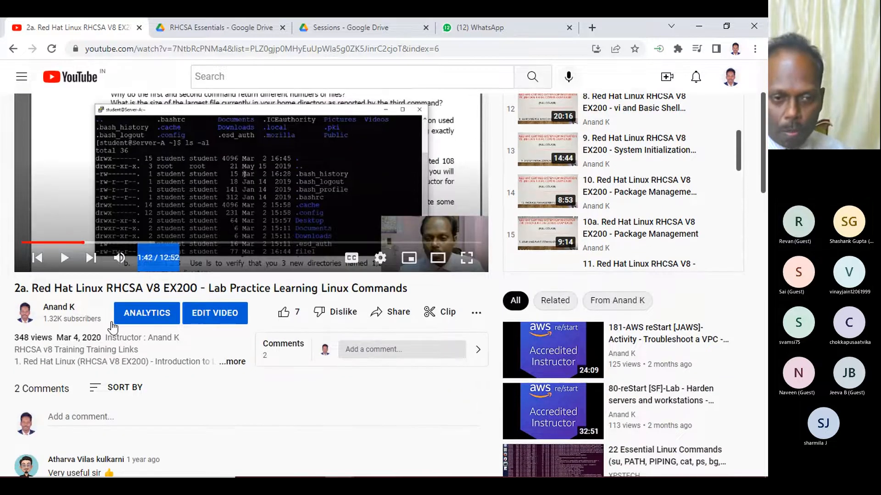
pyautogui.click(244, 363)
pyautogui.scroll(-2, 297, 406)
pyautogui.scroll(1, 297, 407)
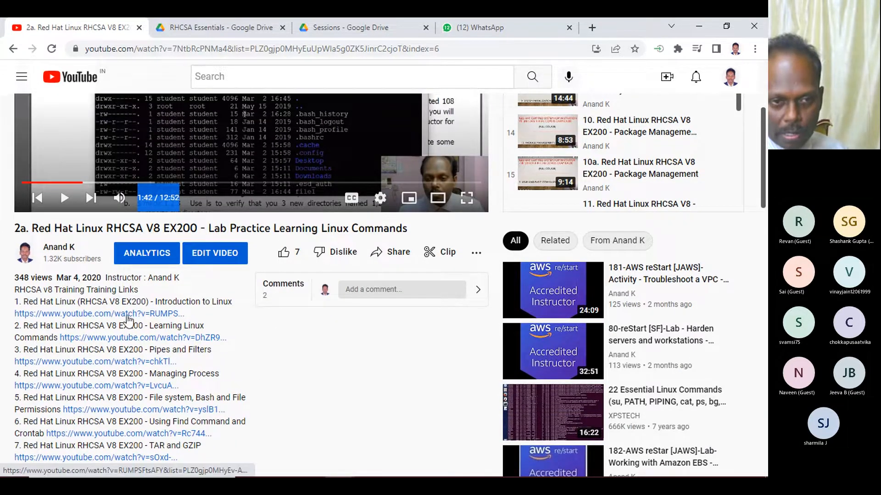
pyautogui.scroll(3, 129, 317)
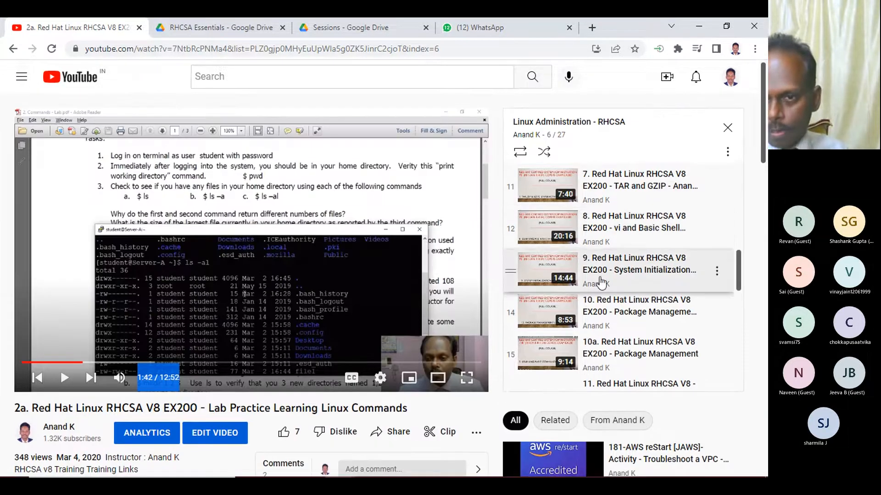
pyautogui.scroll(5, 617, 236)
pyautogui.scroll(3, 613, 256)
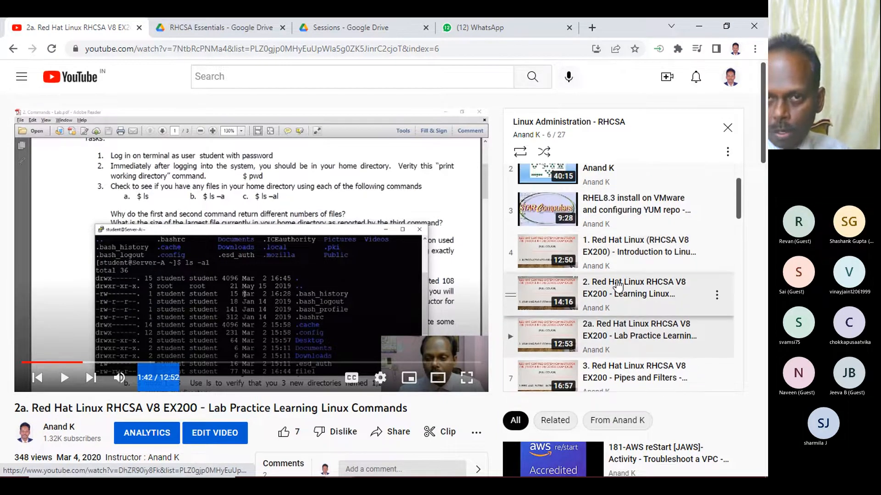
# Step: Open playlist video 2, Learning Linux Commands, close the Basic Commands - Lab PDF preview in Drive, and skip the video's ad and pause it
pyautogui.click(612, 297)
pyautogui.click(219, 27)
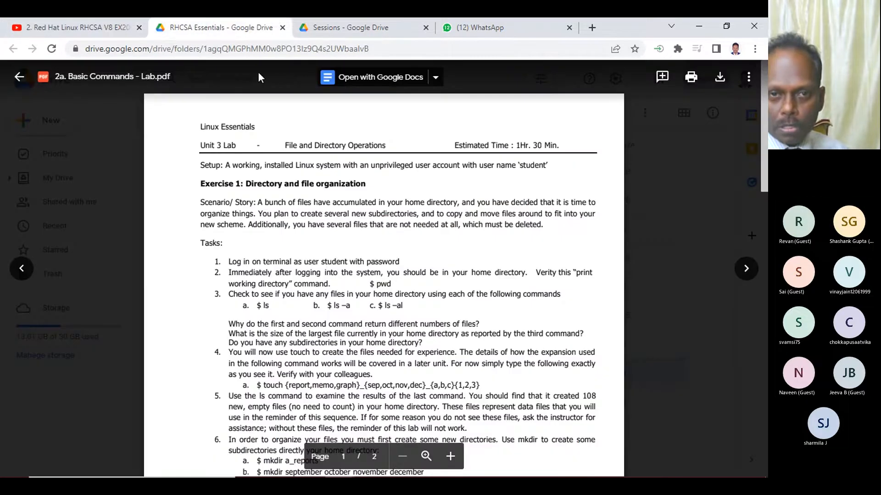
pyautogui.click(18, 77)
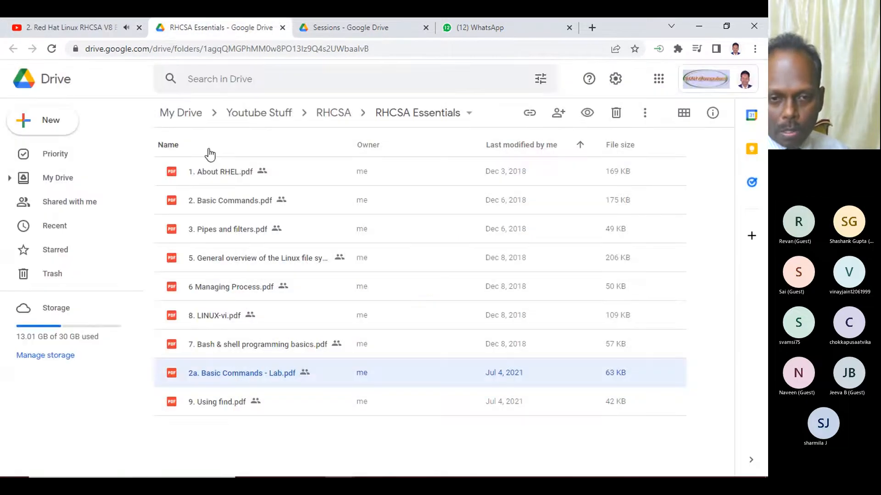
pyautogui.click(96, 26)
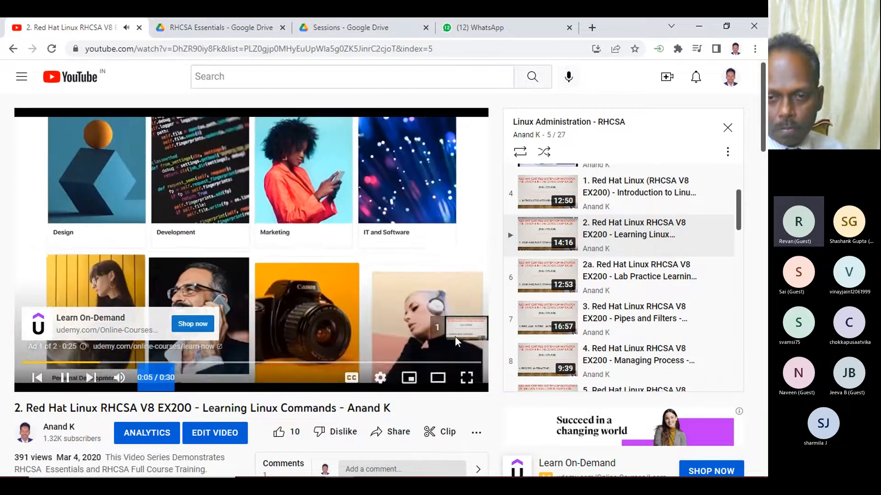
pyautogui.click(453, 330)
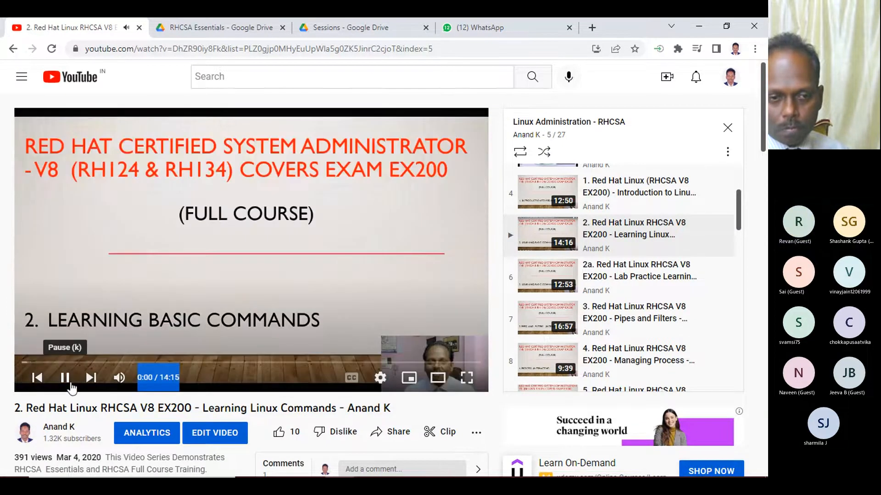
pyautogui.click(64, 378)
# Step: Look through the RHCSA Essentials Drive folder, WhatsApp group, video and Sessions folder, then minimize this window to return to the EC2 console
pyautogui.click(228, 27)
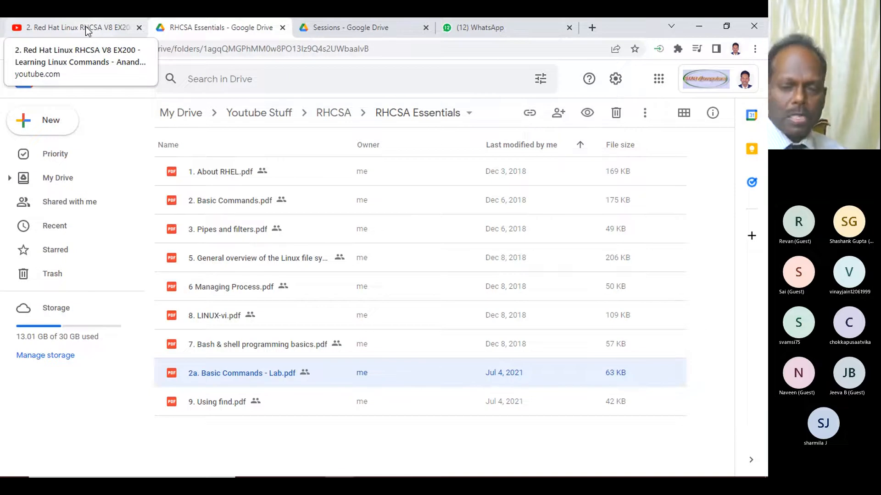
pyautogui.click(483, 30)
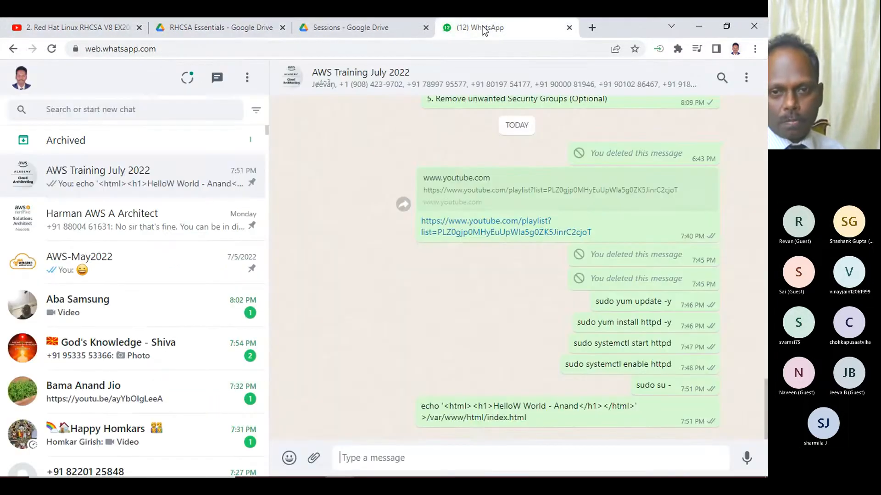
pyautogui.click(78, 27)
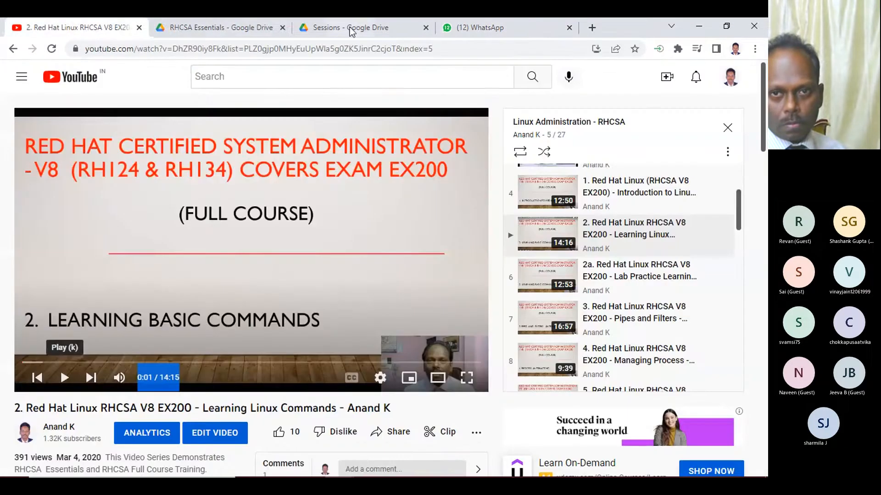
pyautogui.click(352, 30)
pyautogui.click(243, 33)
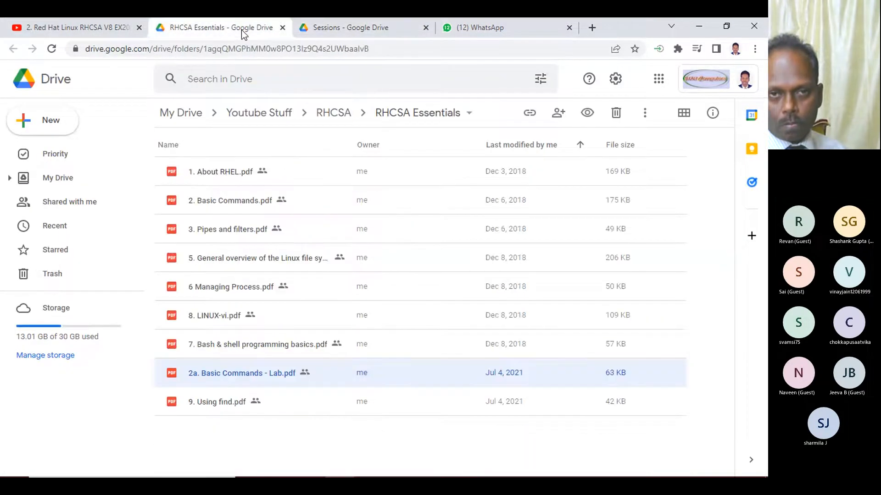
pyautogui.click(690, 30)
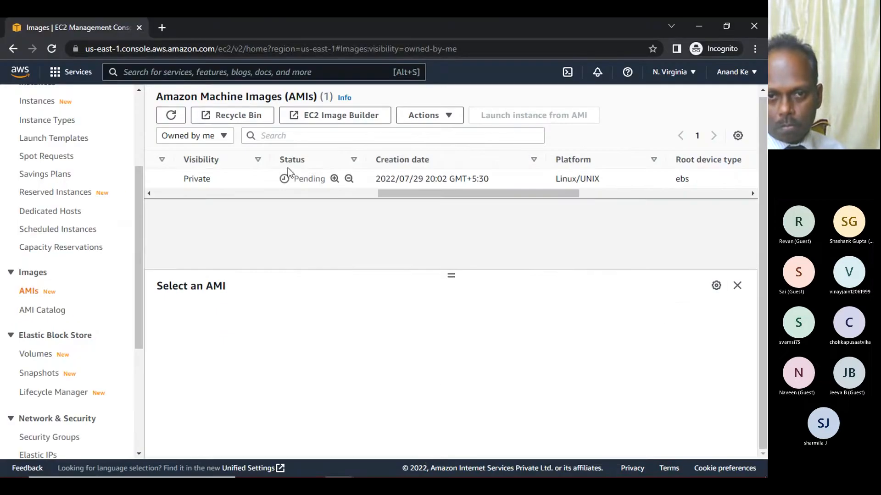
# Step: Refresh the list of owned AMIs, select Linux AMI and check its status
pyautogui.click(172, 119)
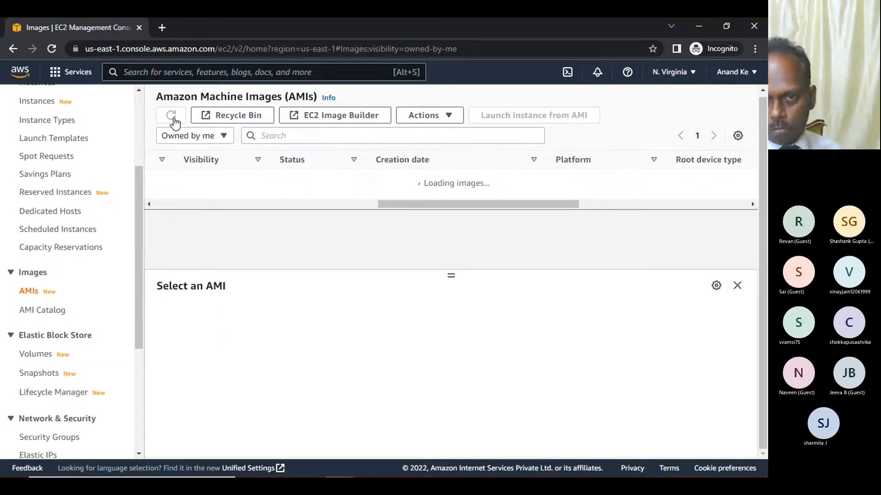
pyautogui.moveTo(415, 192); pyautogui.dragTo(364, 224)
pyautogui.doubleClick(455, 178)
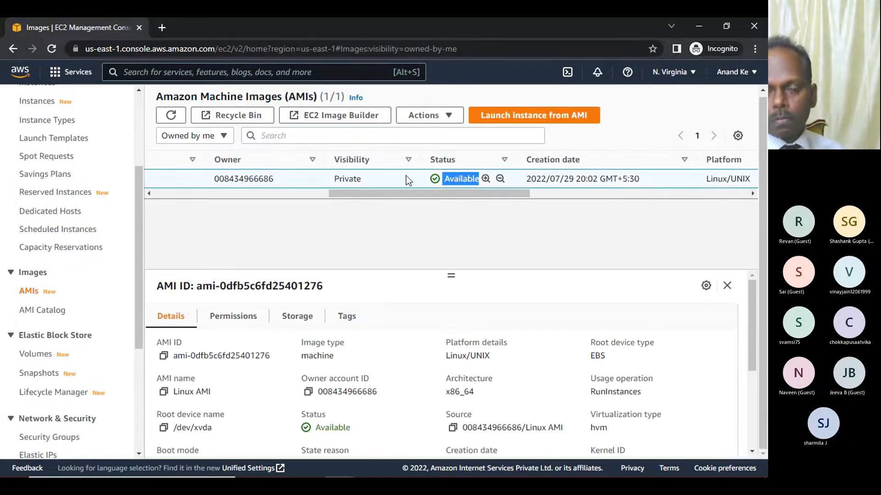
pyautogui.moveTo(430, 196); pyautogui.dragTo(524, 188)
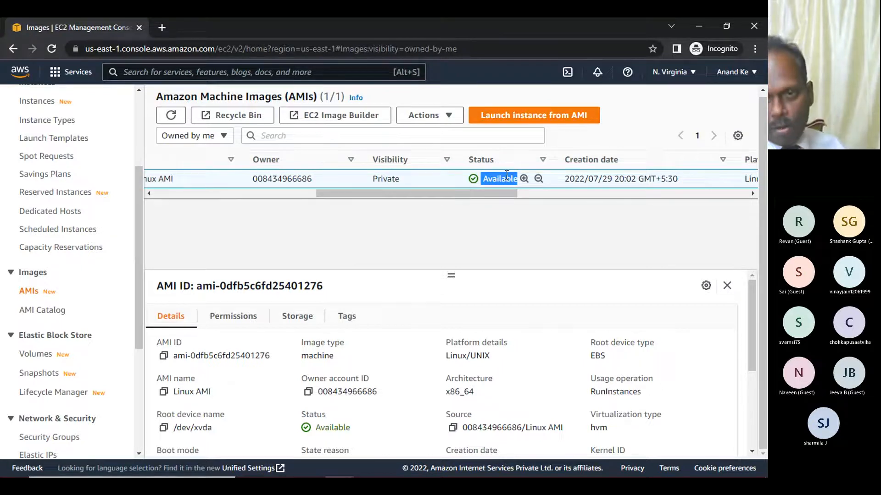
pyautogui.moveTo(362, 192); pyautogui.dragTo(137, 218)
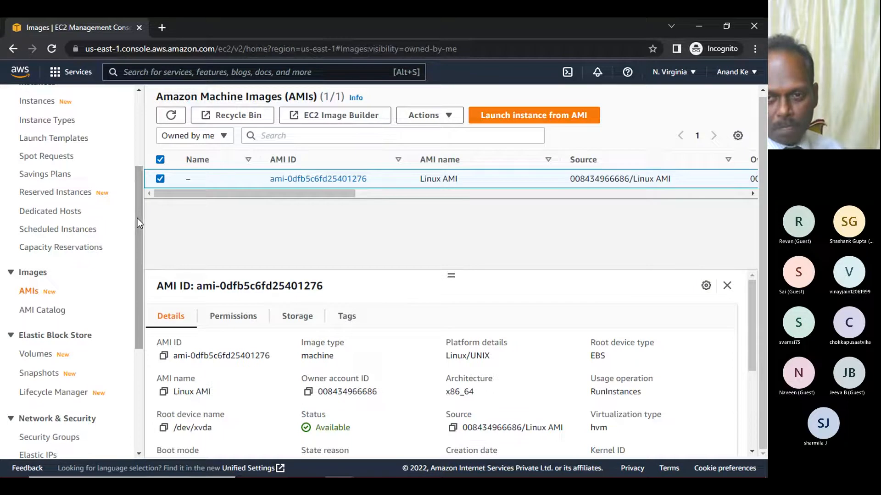
pyautogui.moveTo(246, 192); pyautogui.dragTo(384, 192)
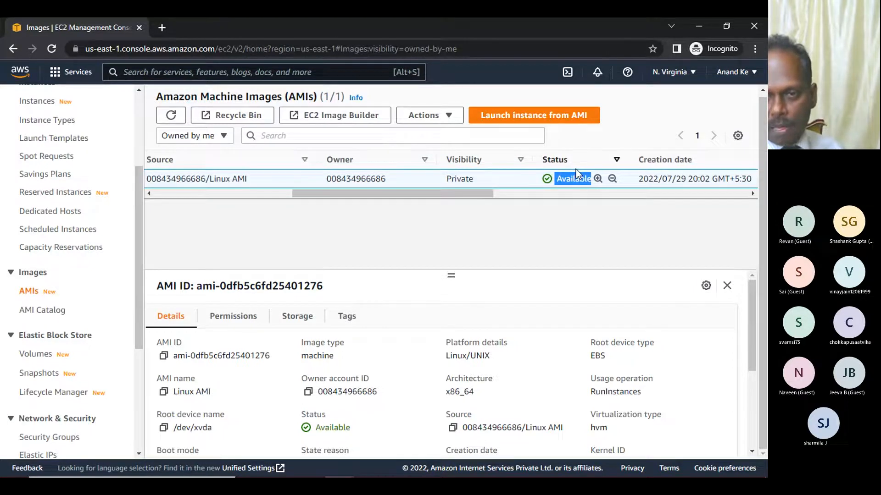
# Step: Start launching an instance from Linux AMI, keeping t2.micro, the default instance details and storage, and no tags, up to the security group configuration
pyautogui.click(500, 118)
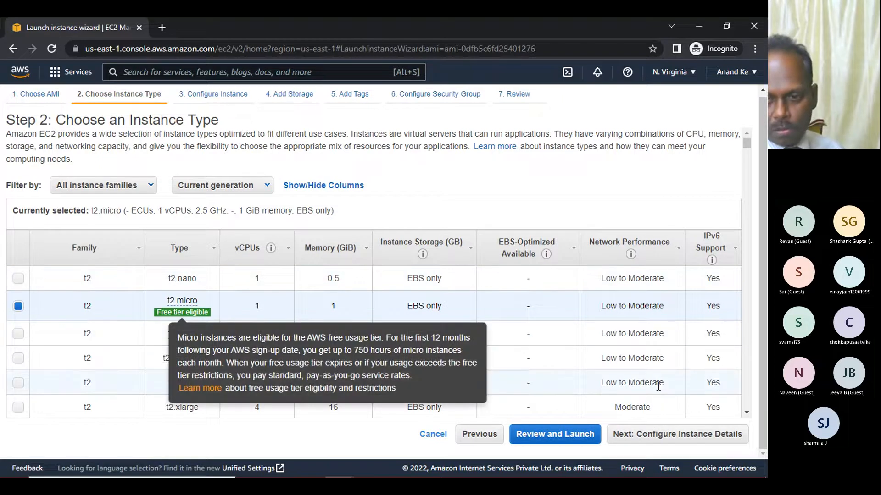
pyautogui.click(666, 441)
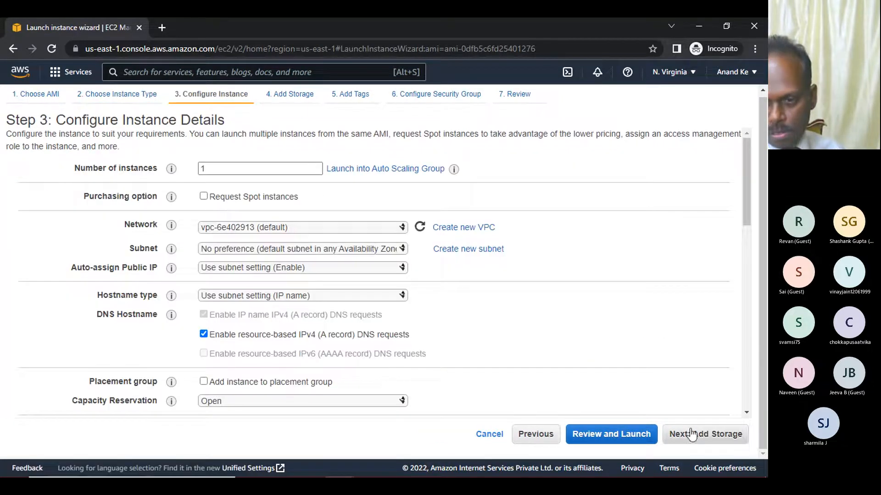
pyautogui.click(698, 435)
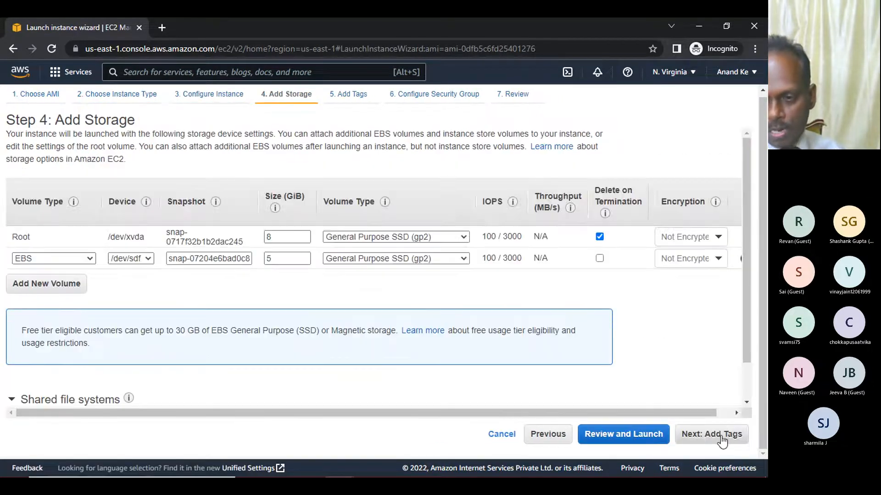
pyautogui.click(722, 442)
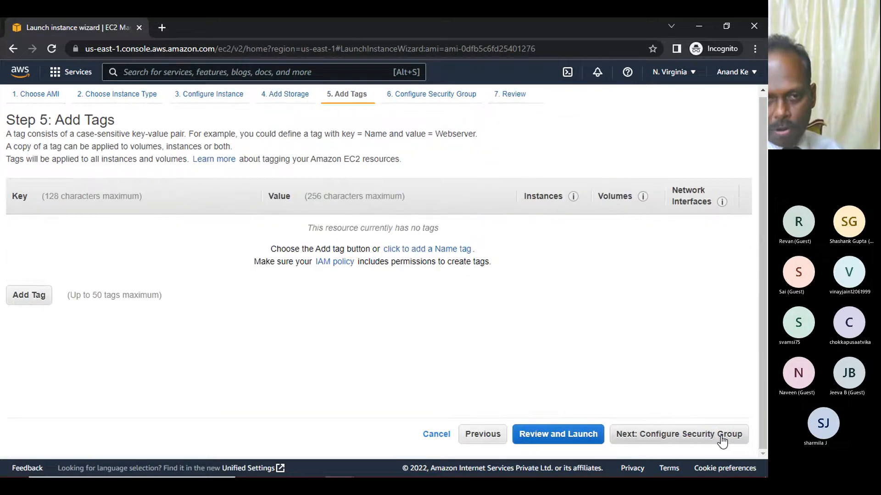
pyautogui.click(690, 439)
# Step: Add an inbound rule of type HTTP on port 80 to the new launch-wizard-2 security group
pyautogui.click(33, 305)
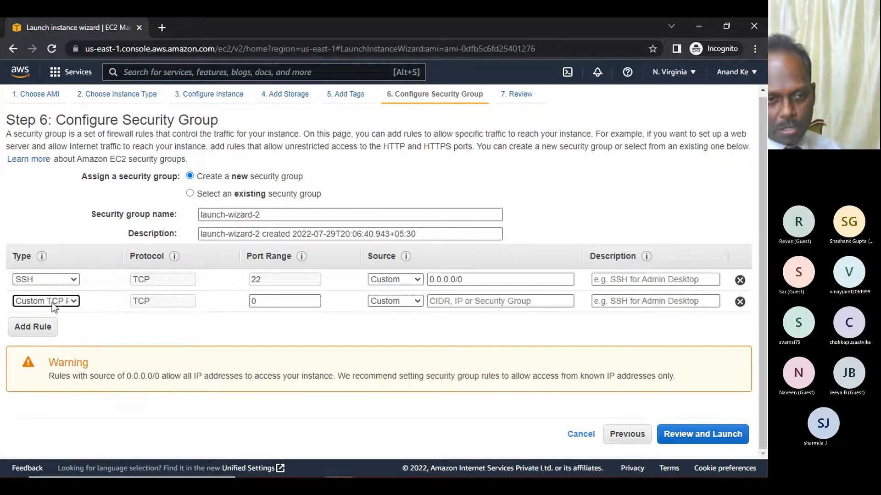
pyautogui.click(55, 303)
pyautogui.click(26, 169)
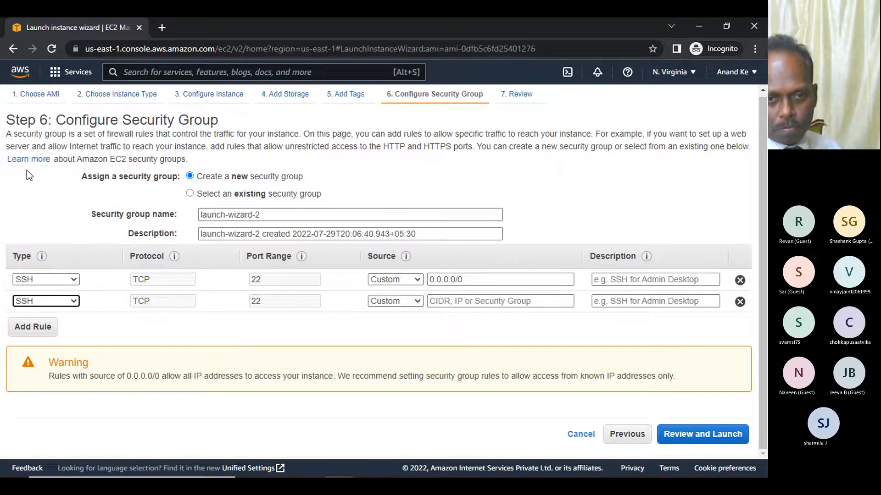
pyautogui.click(43, 302)
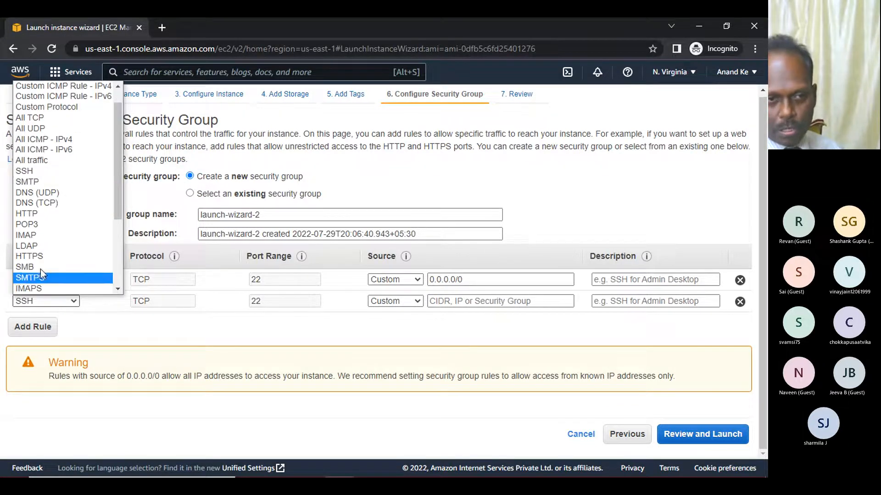
pyautogui.click(29, 215)
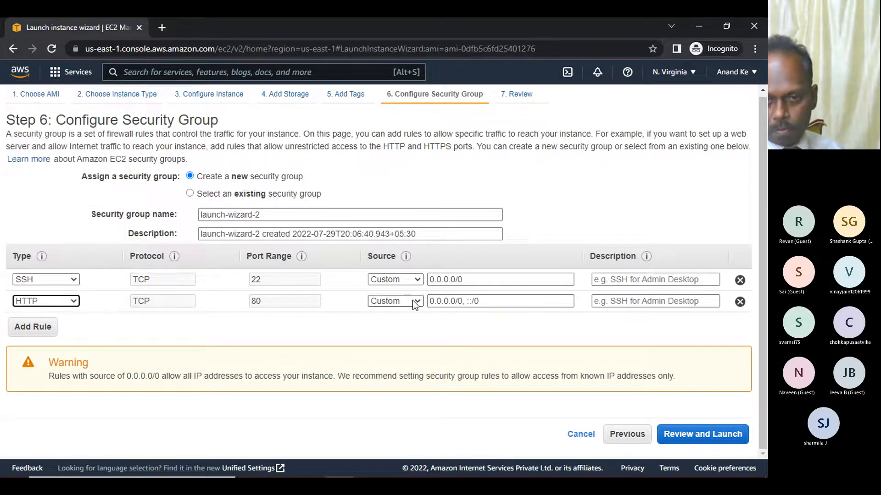
# Step: Review and launch the instance, confirming the key pair acknowledgement, and open the instances list
pyautogui.click(701, 436)
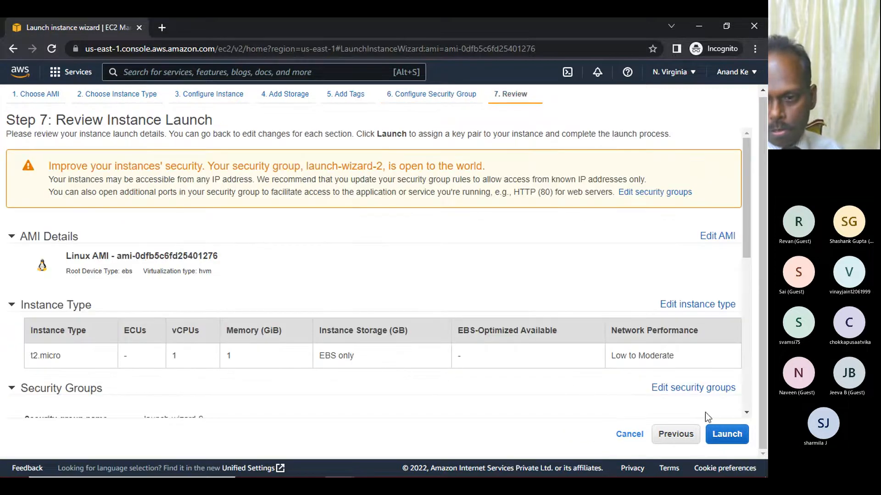
pyautogui.click(721, 434)
pyautogui.click(217, 334)
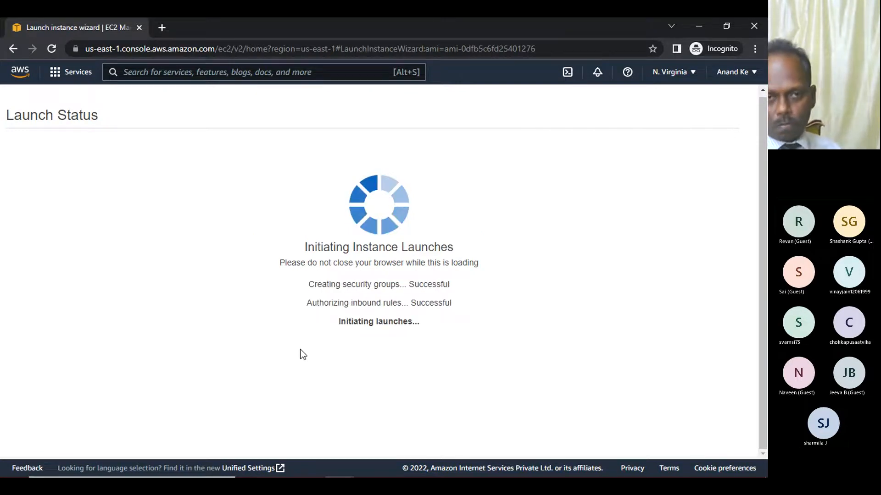
pyautogui.scroll(-3, 572, 364)
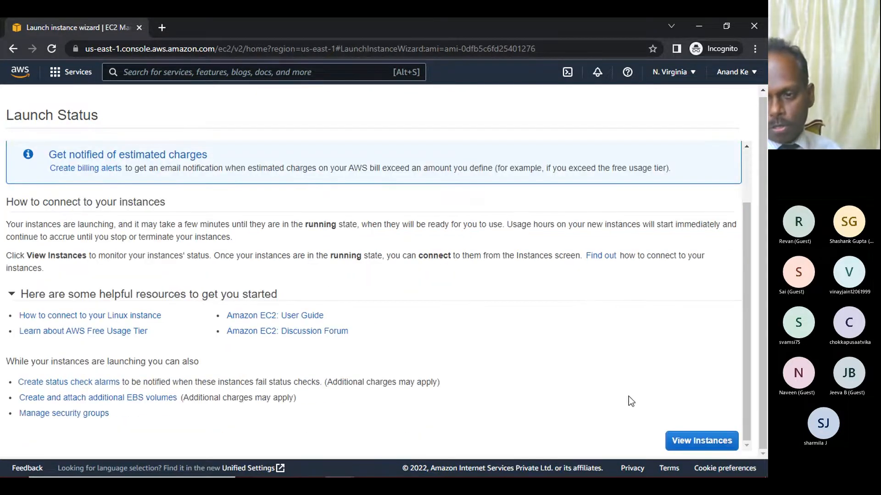
pyautogui.click(702, 441)
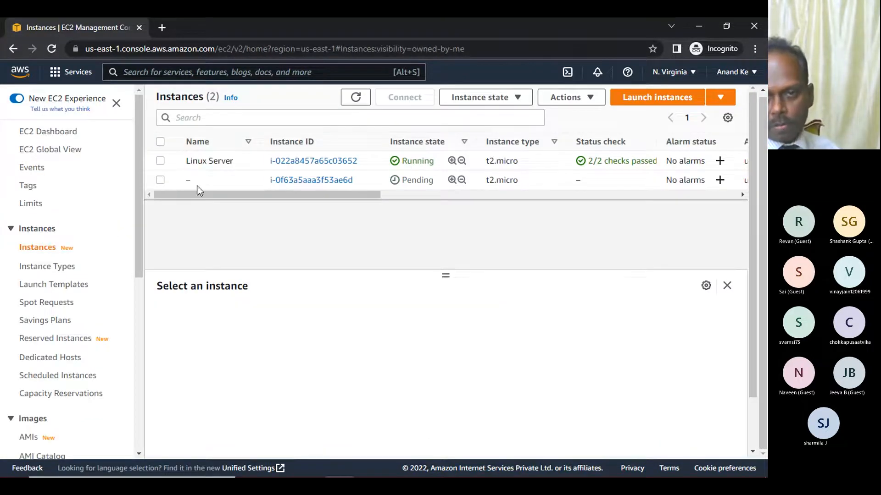
# Step: Copy the public IPv4 address of the unnamed new instance and open 3.88.109.13 in a new browser tab
pyautogui.click(160, 181)
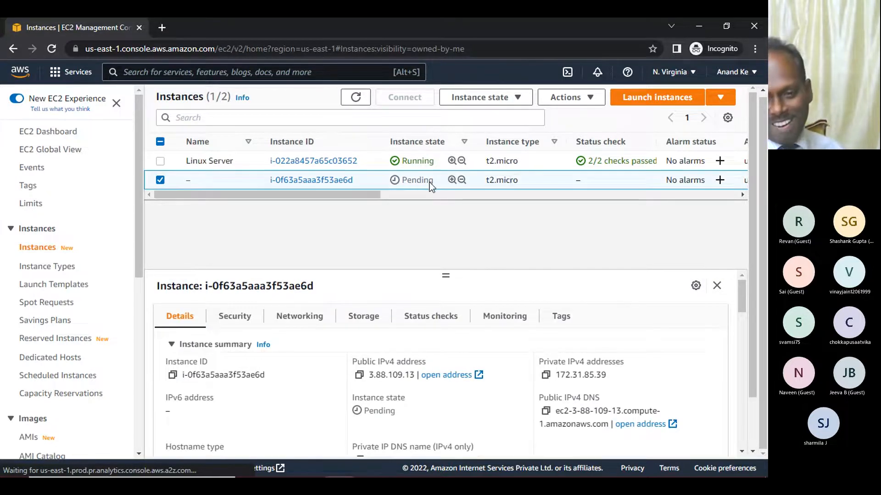
pyautogui.click(360, 375)
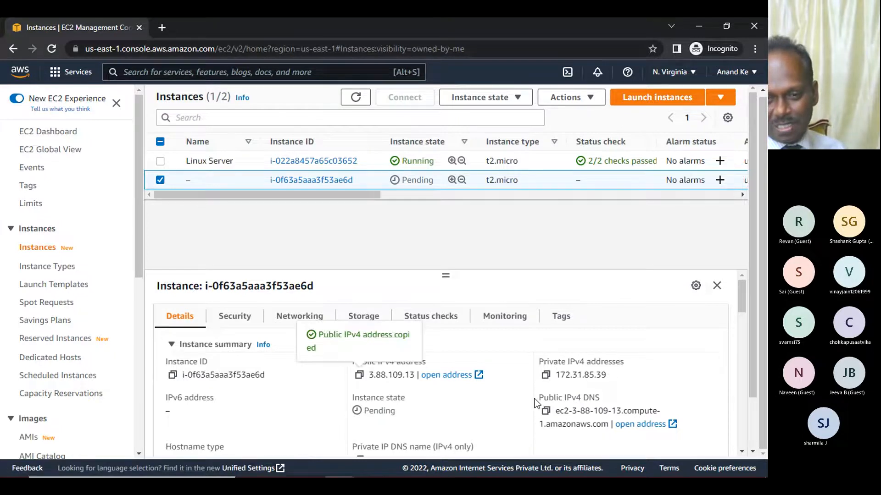
pyautogui.click(160, 28)
pyautogui.hotkey('ctrl', 'v')
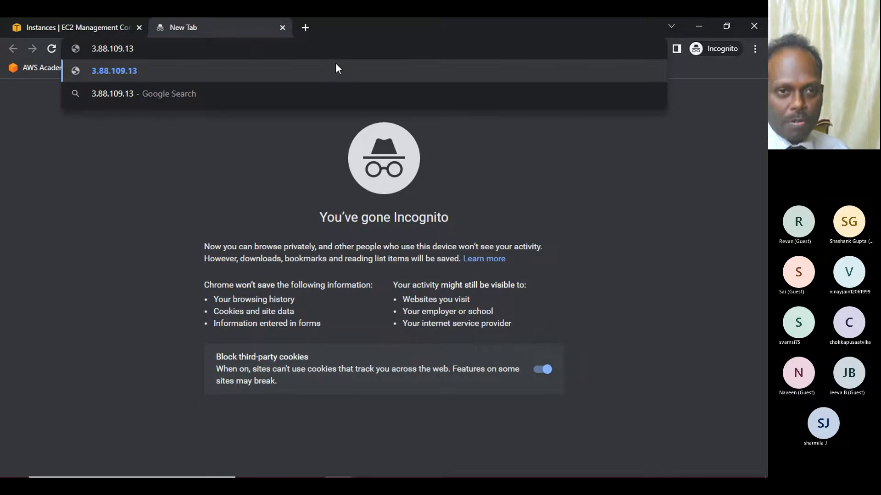
pyautogui.press('Return')
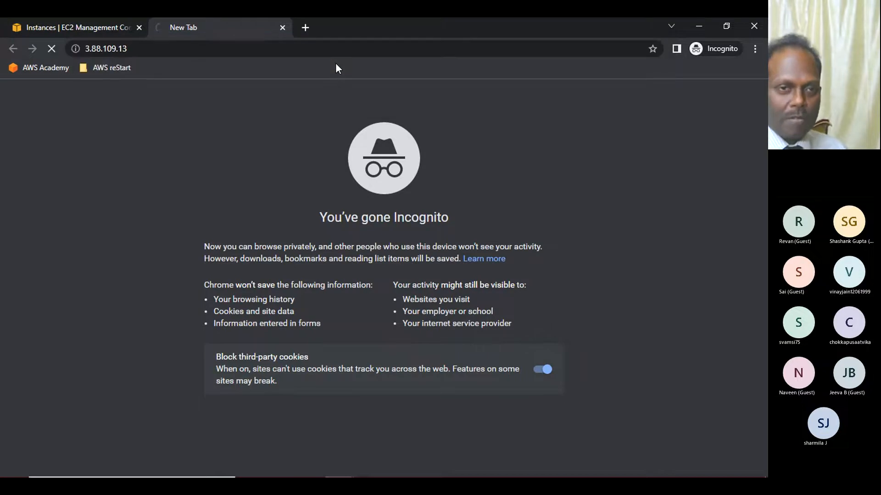
# Step: Return to the EC2 instances list, refresh it and select the unnamed new instance to check its state
pyautogui.click(75, 29)
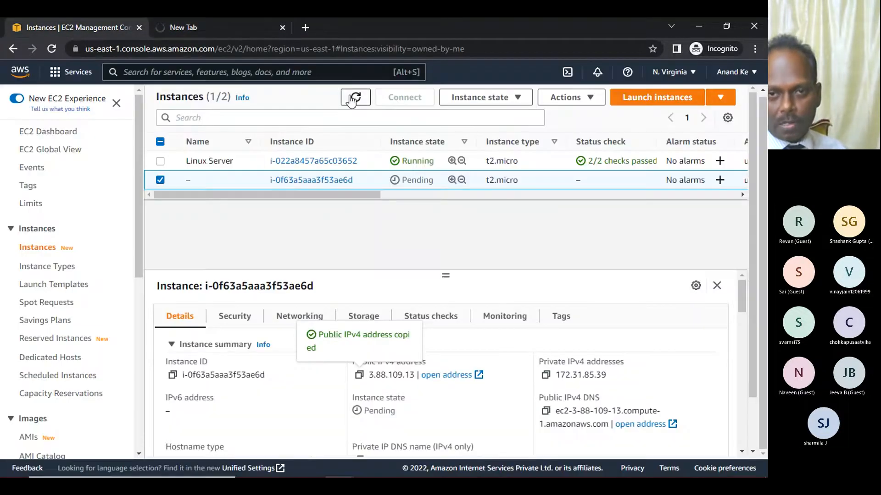
pyautogui.click(354, 97)
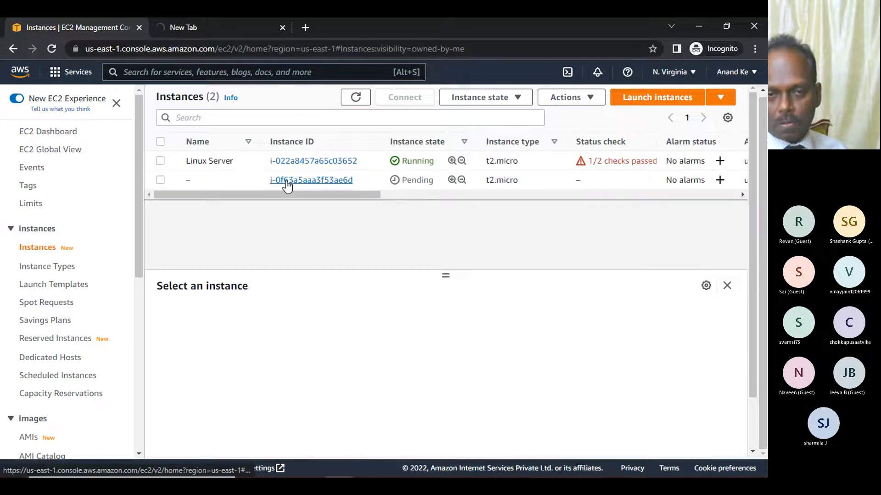
pyautogui.click(160, 180)
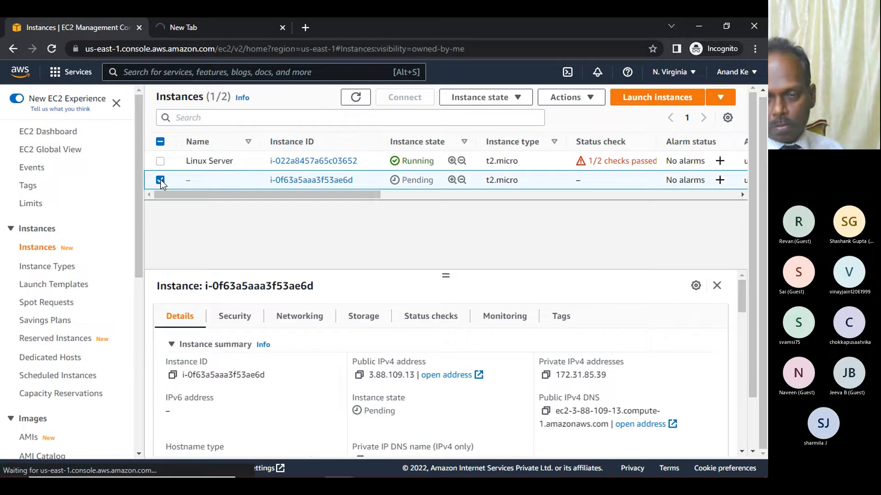
pyautogui.click(355, 100)
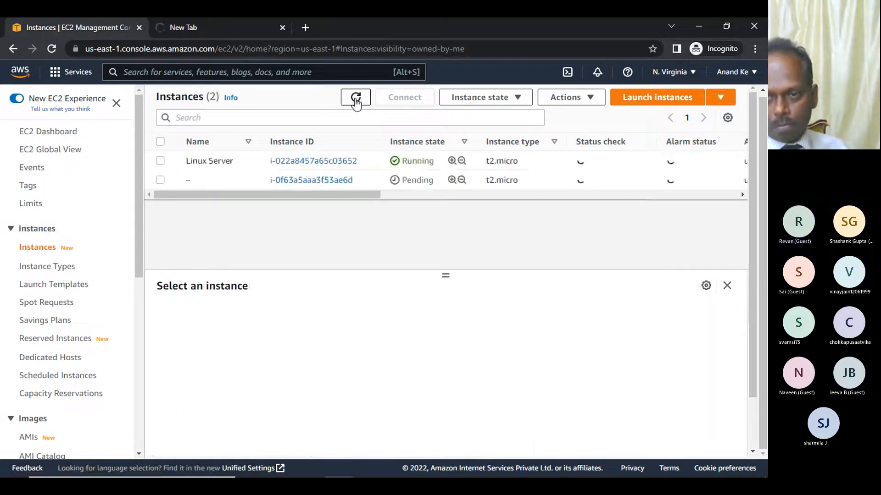
pyautogui.click(160, 180)
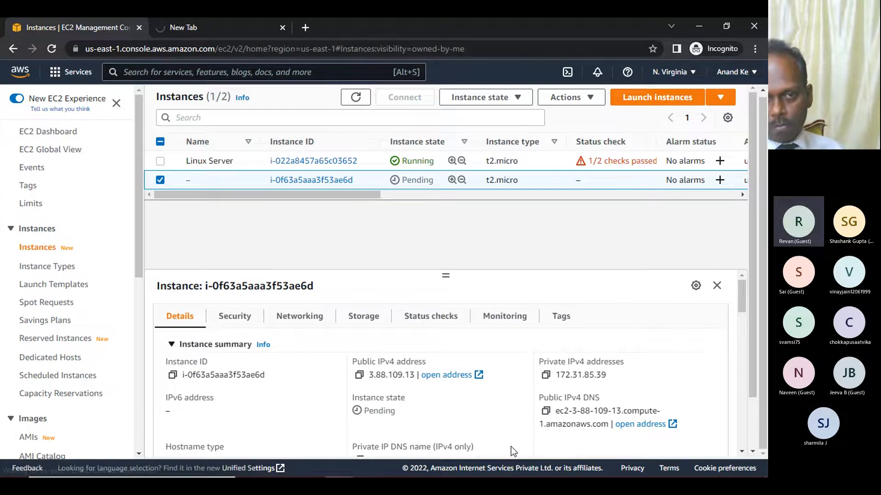
# Step: Switch to Notepad, closing the website file, and save the notes - July 22 file
pyautogui.moveTo(397, 466)
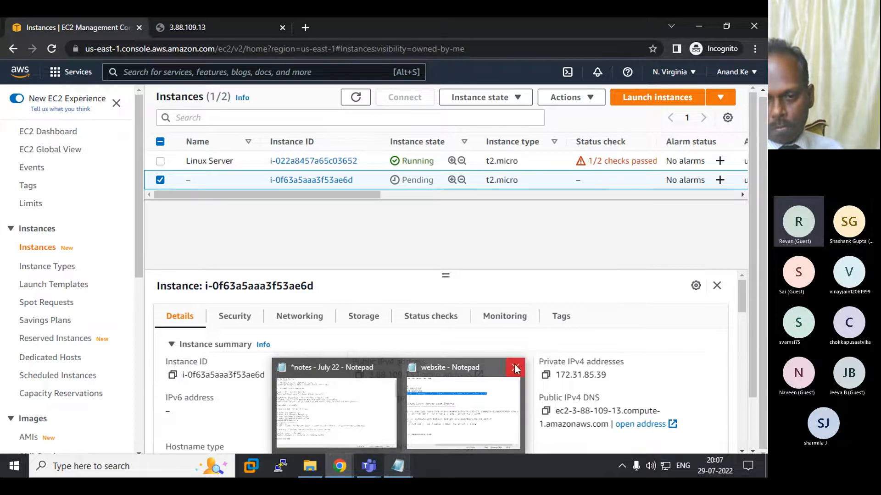
pyautogui.click(514, 366)
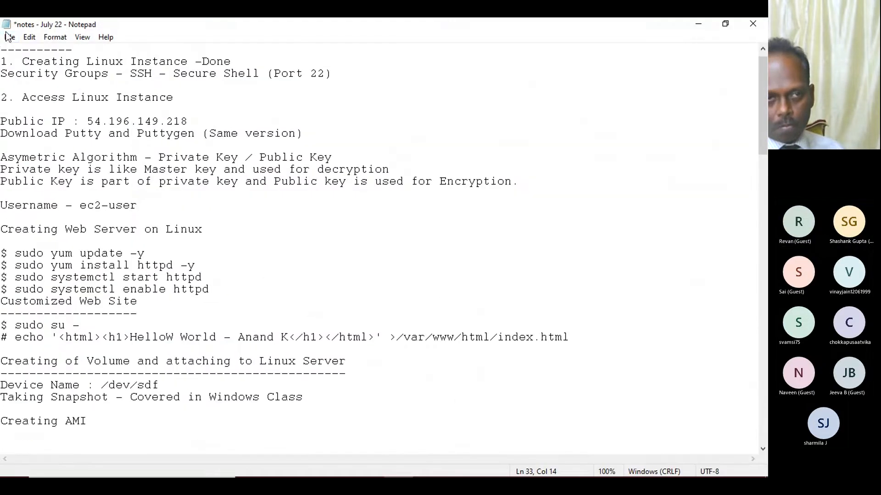
pyautogui.click(9, 37)
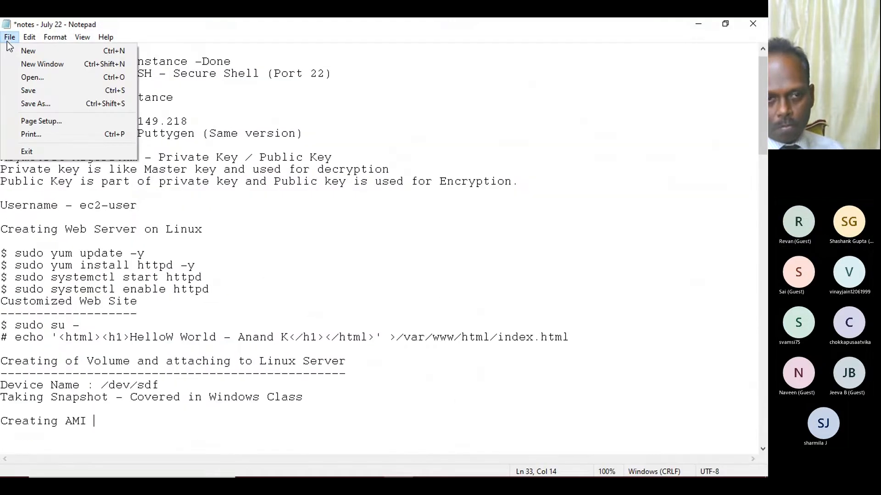
pyautogui.click(28, 91)
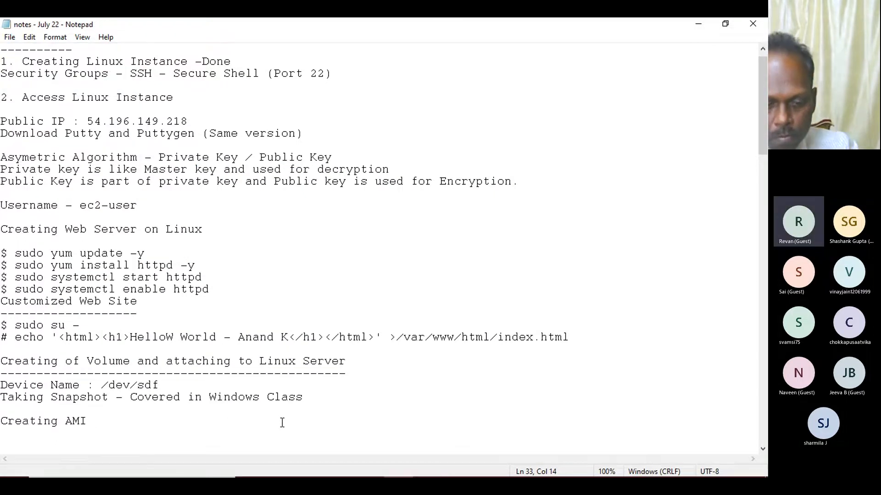
# Step: Mark the Creating AMI note with "- Done" and add the line "Launching Instance from AMI and verifying Webserver and Login" below it
pyautogui.write('- Done')
pyautogui.press('Return')
pyautogui.press('Return')
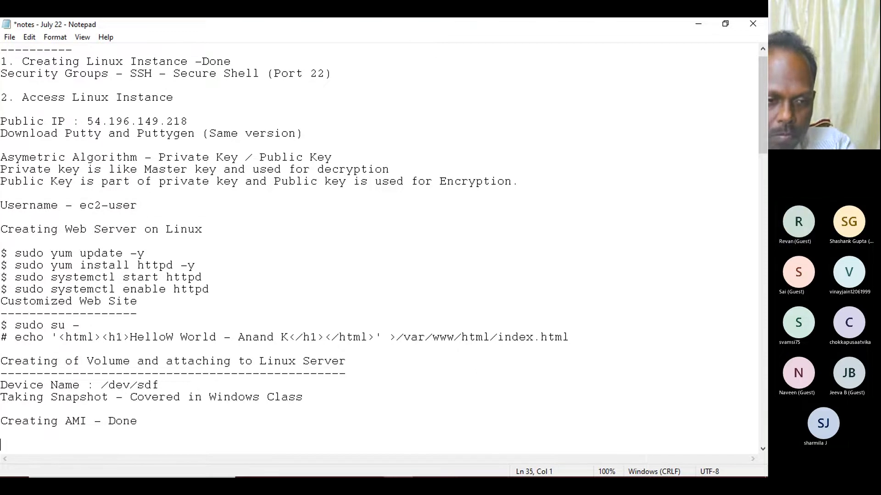
pyautogui.write('Launching Instance from AMU')
pyautogui.press('BackSpace')
pyautogui.write('I')
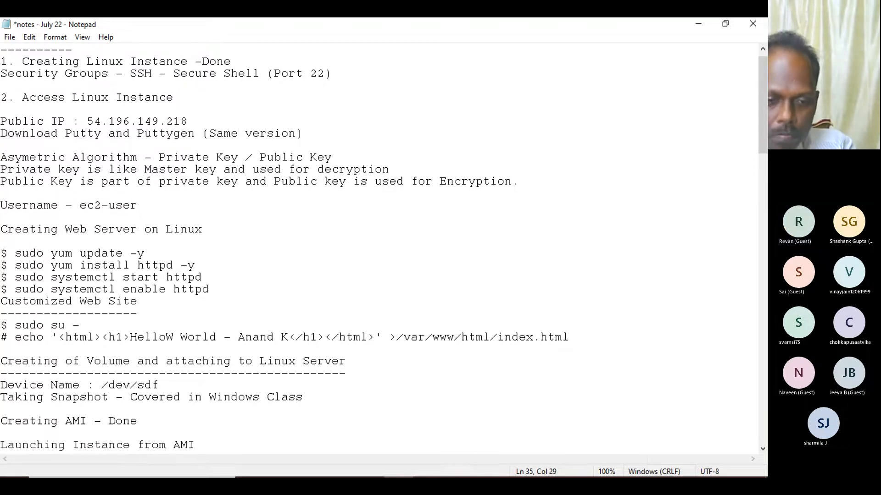
pyautogui.scroll(-4, 321, 328)
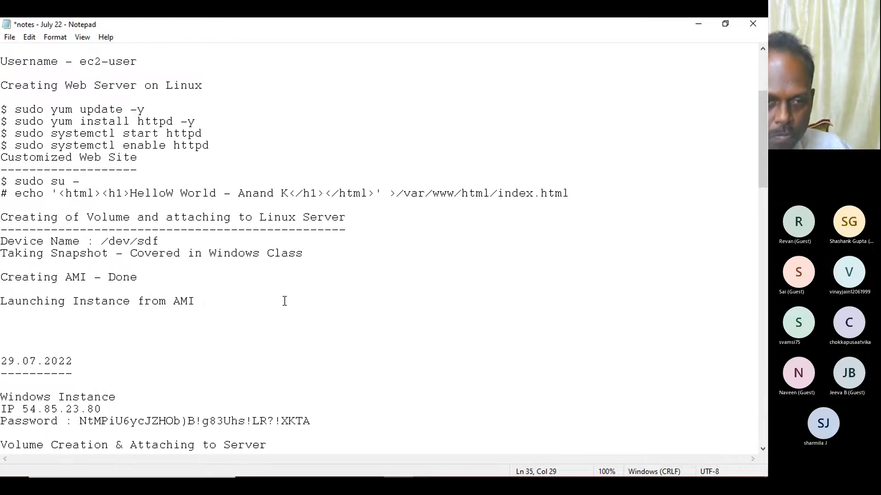
pyautogui.write('and ver')
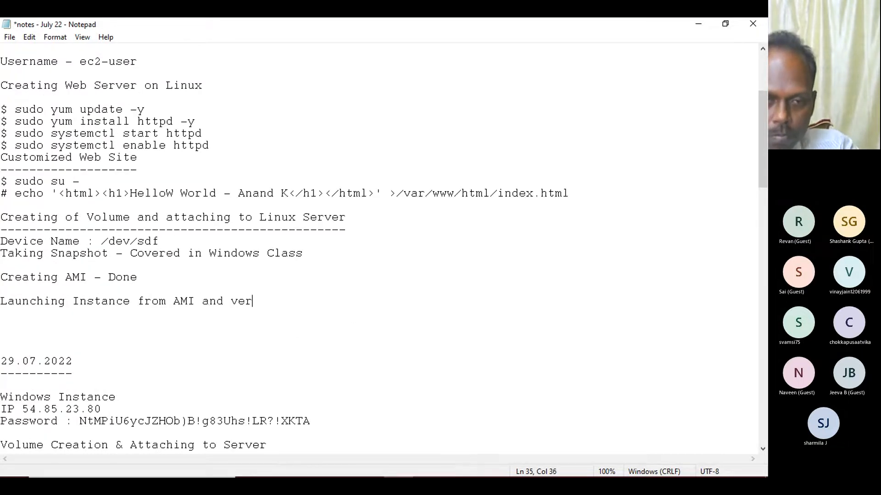
pyautogui.write('ifying')
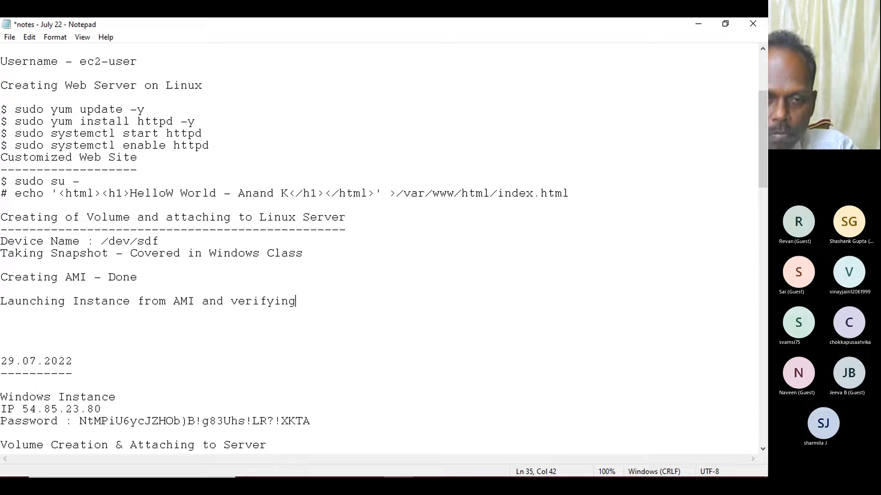
pyautogui.write(' Webserver ')
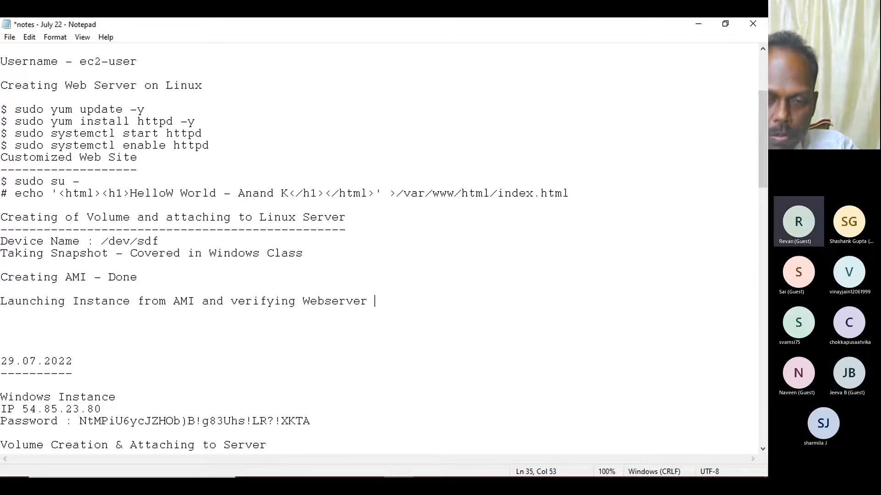
pyautogui.write('and Login')
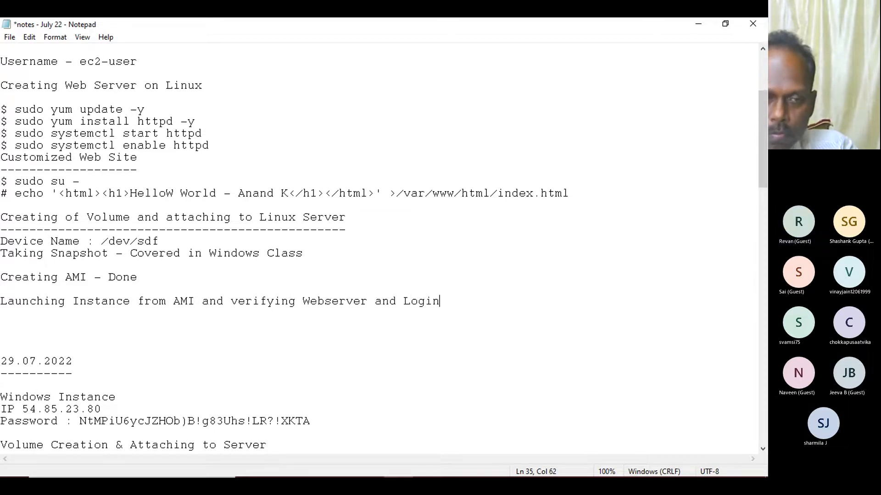
pyautogui.press('Return')
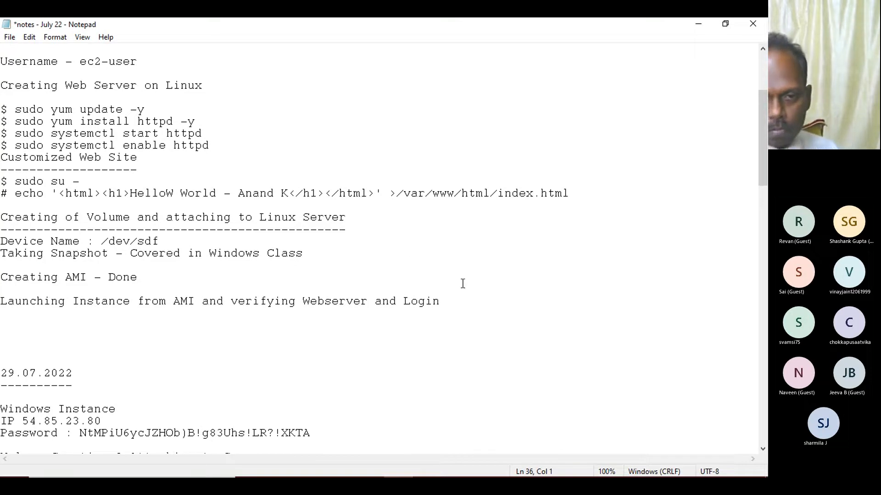
# Step: Copy the whole 30.07.2022 section of the notes, save the file and return to the EC2 console
pyautogui.moveTo(409, 296); pyautogui.dragTo(2, 30)
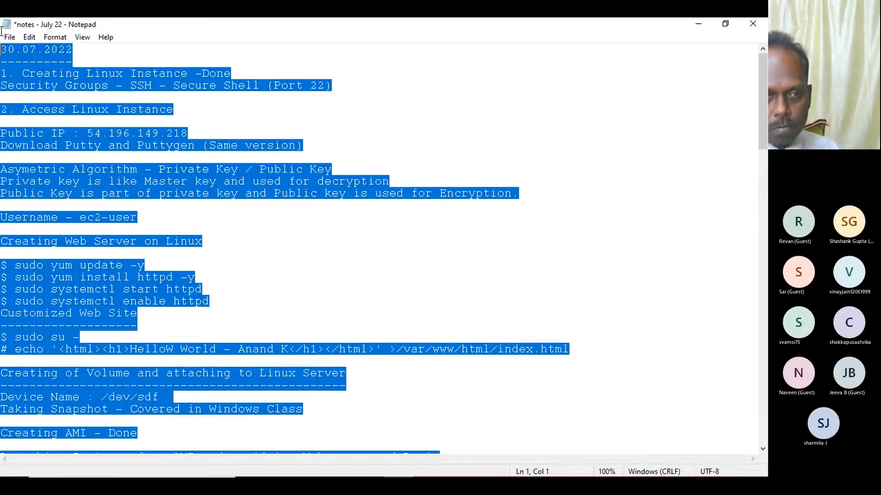
pyautogui.rightClick(46, 52)
pyautogui.click(75, 90)
pyautogui.click(9, 37)
pyautogui.click(28, 88)
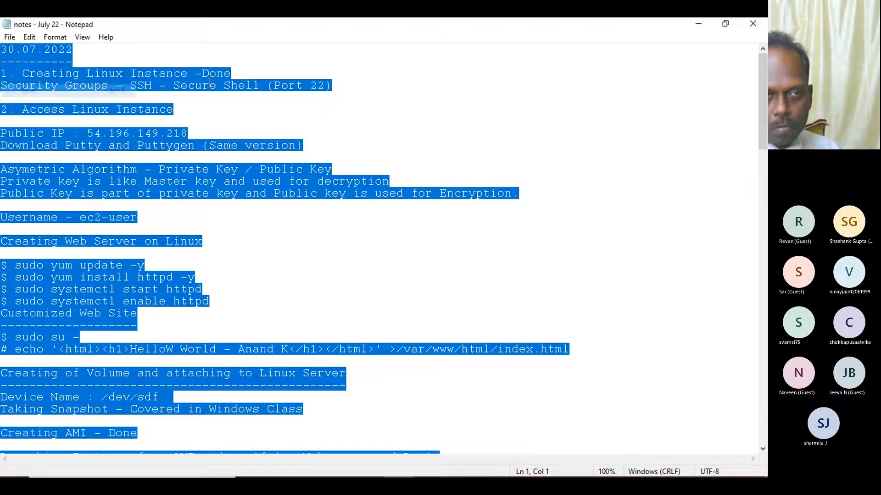
pyautogui.click(698, 24)
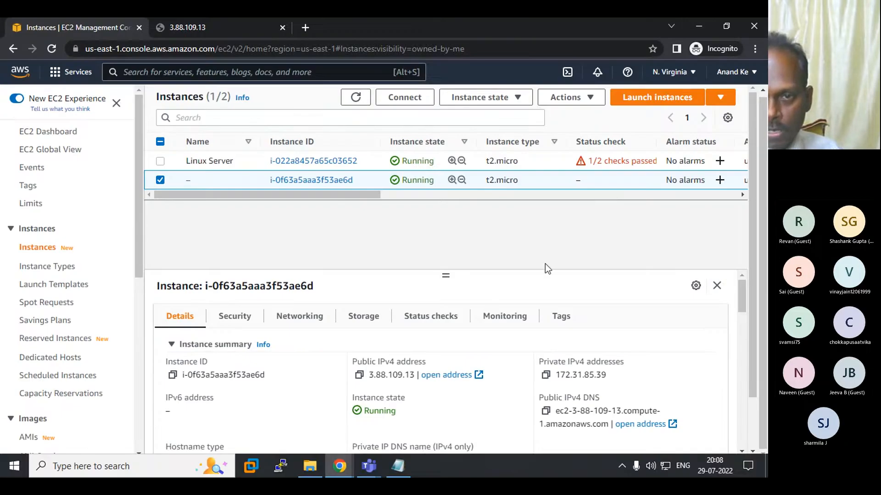
# Step: Refresh the instances list and reload the page at 3.88.109.13 to check the new instance's web server
pyautogui.click(355, 97)
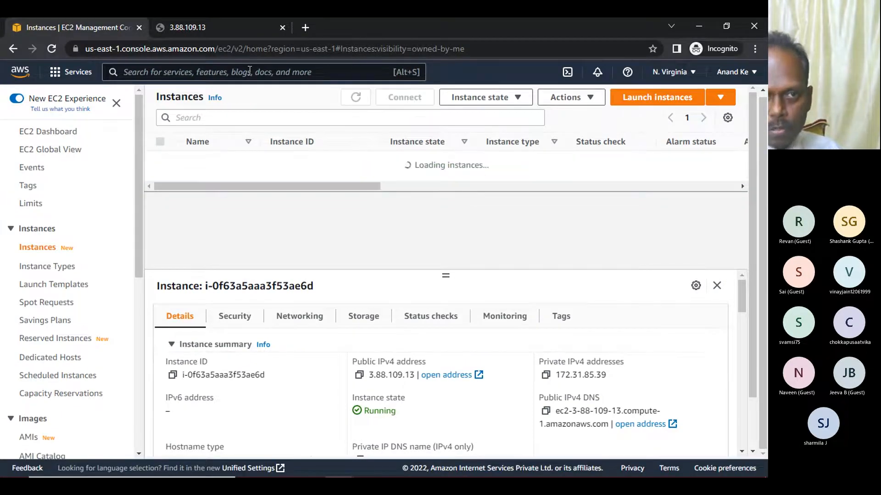
pyautogui.click(202, 25)
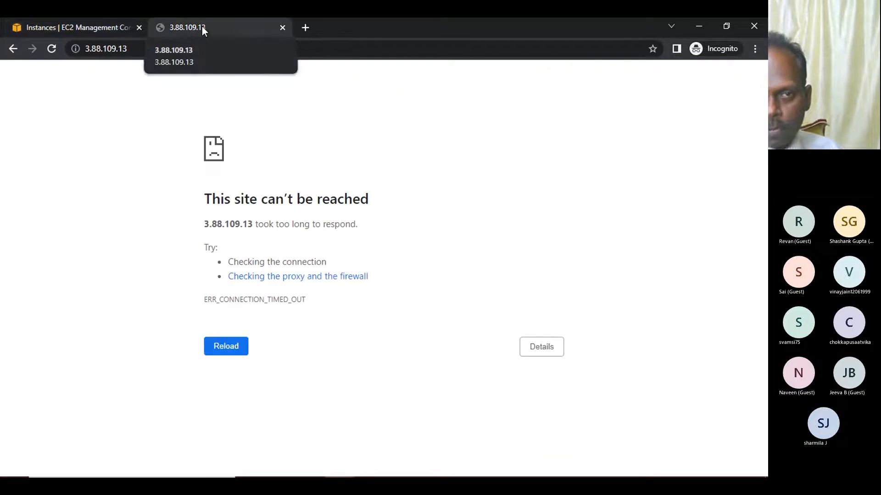
pyautogui.click(53, 50)
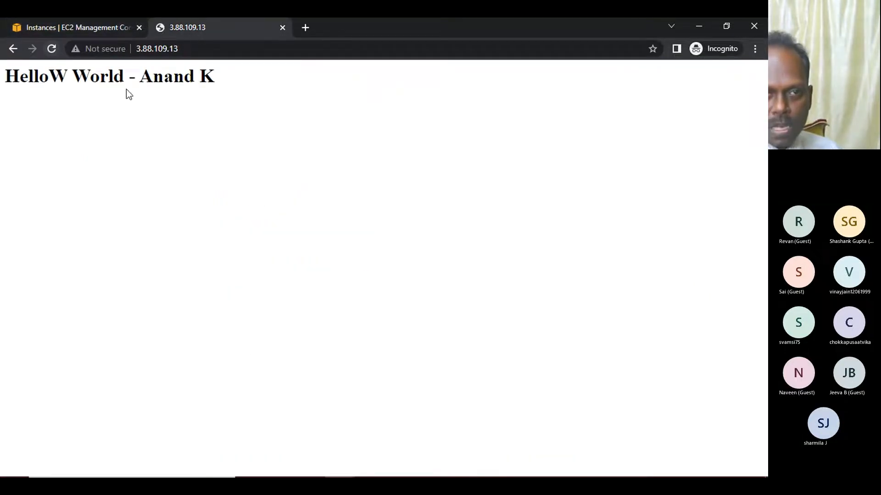
pyautogui.moveTo(51, 78); pyautogui.dragTo(225, 95)
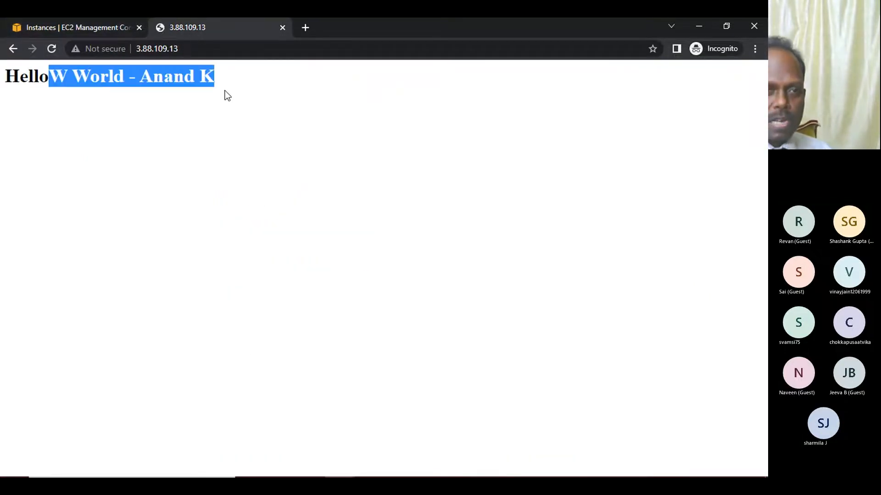
# Step: Switch to WhatsApp Web and send the copied notes to the AWS Training July 2022 group
pyautogui.click(69, 29)
pyautogui.moveTo(388, 473)
pyautogui.moveTo(340, 467)
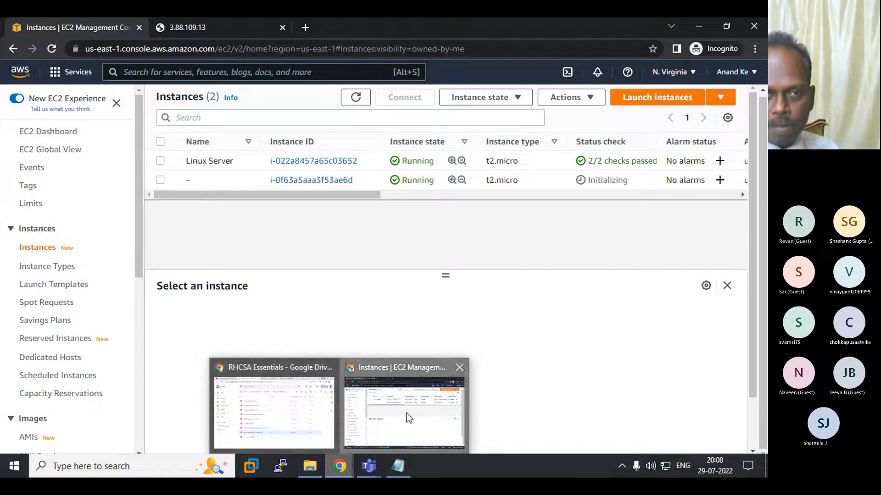
pyautogui.click(301, 437)
pyautogui.click(482, 28)
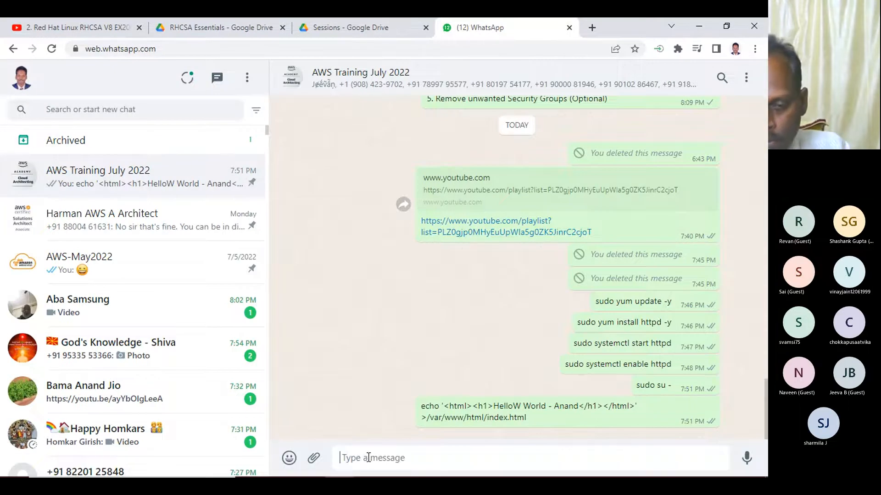
pyautogui.hotkey('ctrl', 'v')
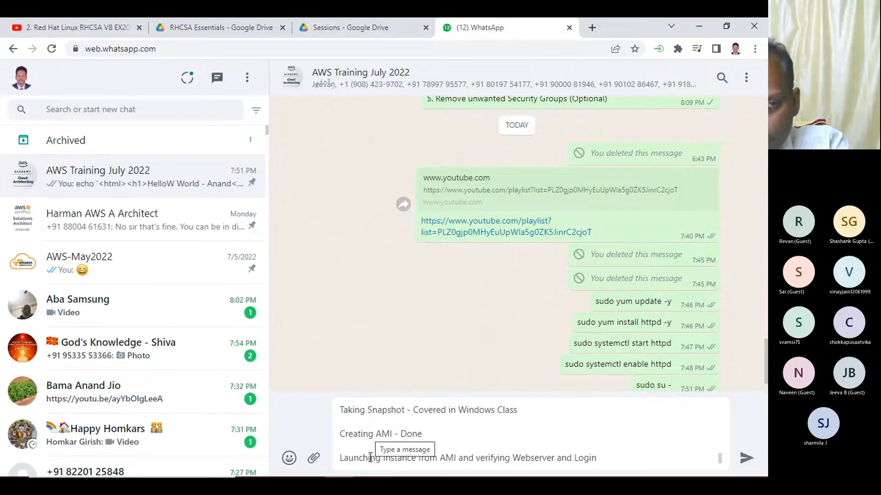
pyautogui.press('Return')
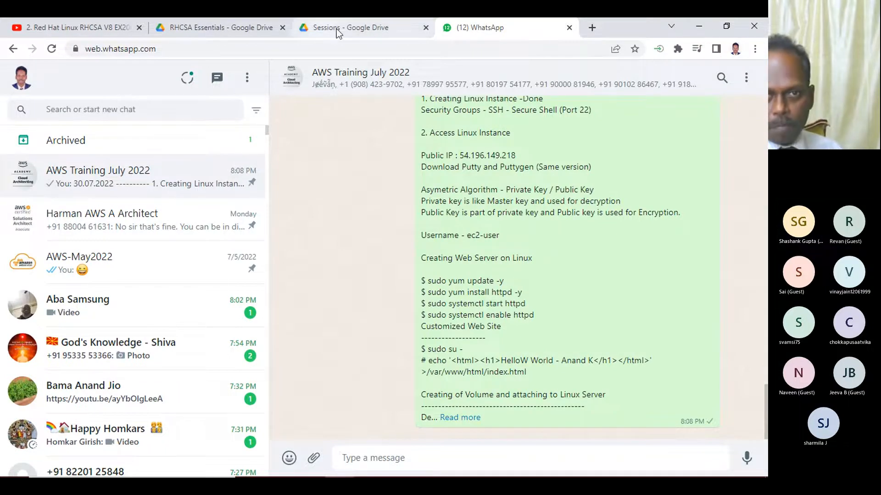
# Step: Return to the EC2 console and open the list of owned AMIs to examine the Linux AMI entry
pyautogui.click(703, 27)
pyautogui.scroll(-1, 51, 372)
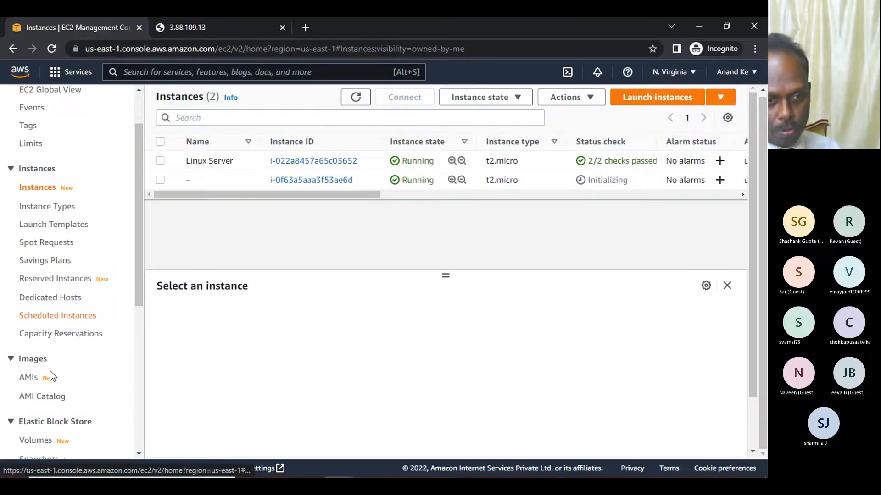
pyautogui.click(32, 373)
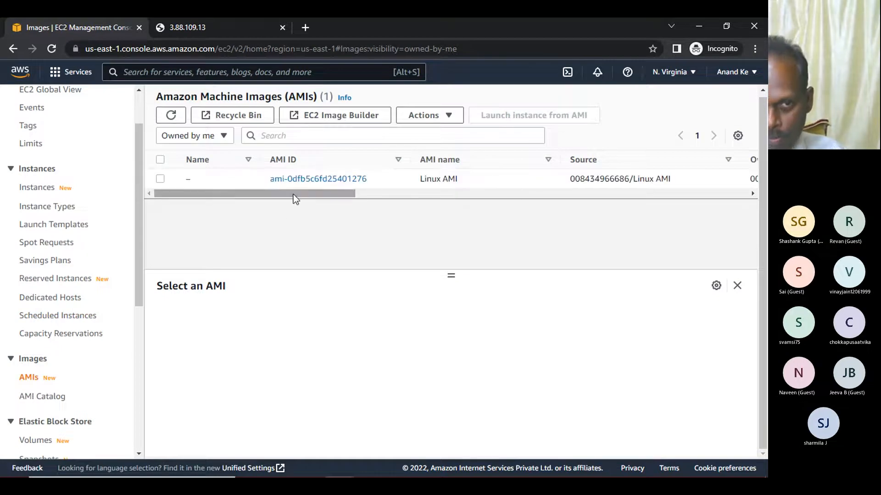
pyautogui.moveTo(294, 194); pyautogui.dragTo(210, 229)
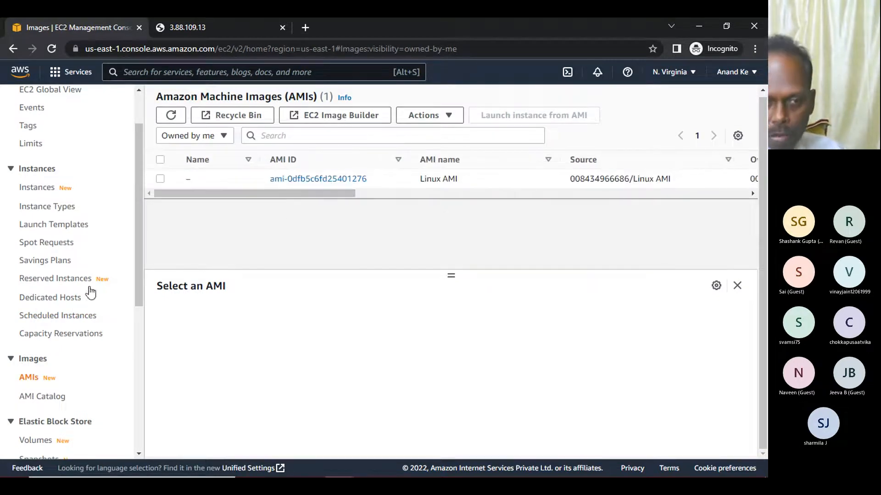
# Step: Open the running instances from the EC2 dashboard, examine their availability zones and refresh the list
pyautogui.scroll(3, 84, 328)
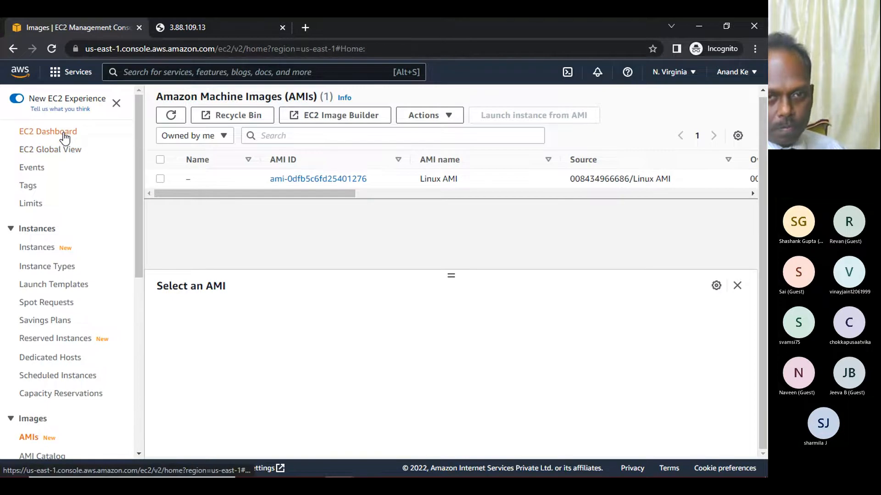
pyautogui.click(46, 131)
pyautogui.click(214, 172)
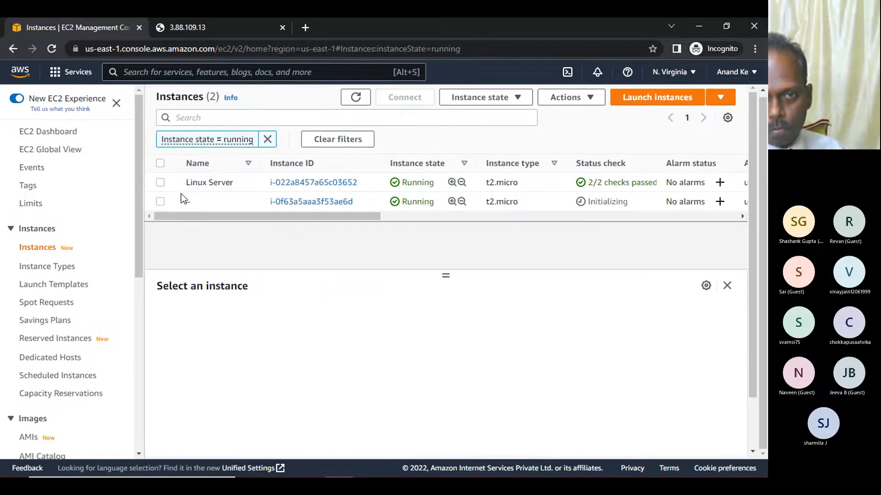
pyautogui.moveTo(351, 218); pyautogui.dragTo(411, 225)
pyautogui.click(353, 94)
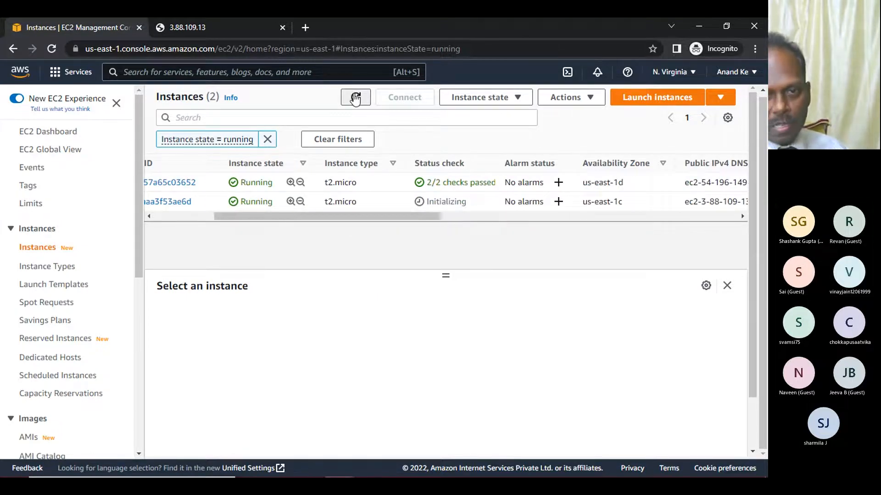
# Step: Check the web page served at 3.88.109.13, then return to the running instances list in the EC2 console
pyautogui.click(213, 32)
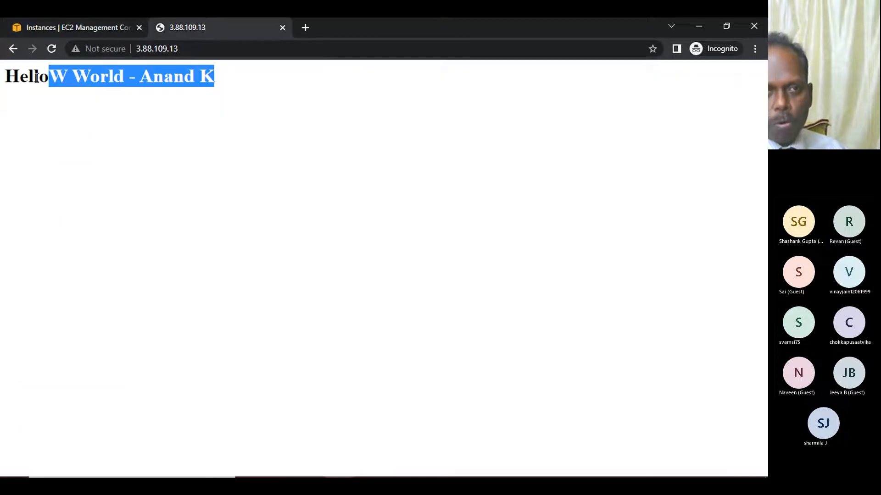
pyautogui.click(75, 28)
pyautogui.moveTo(415, 213); pyautogui.dragTo(272, 220)
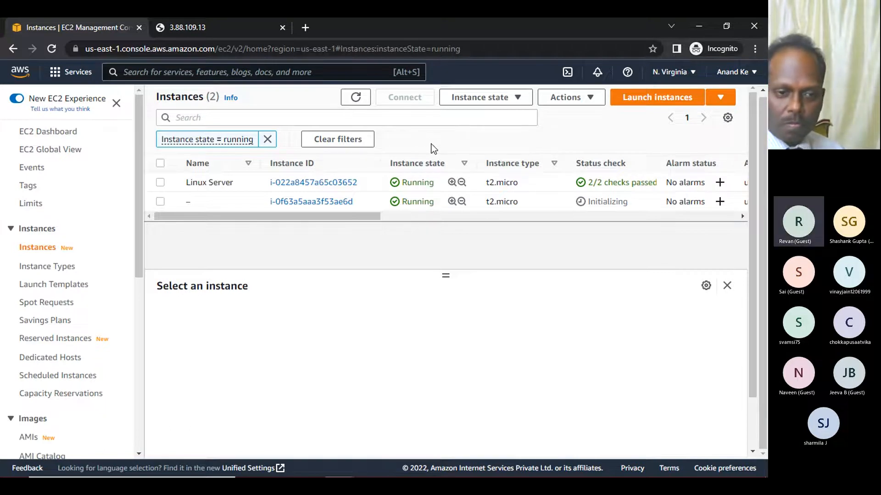
pyautogui.scroll(-3, 60, 362)
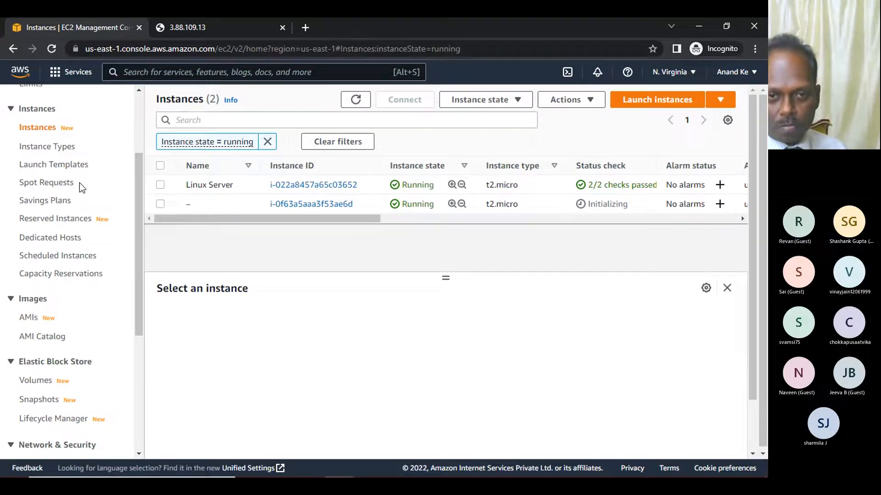
pyautogui.scroll(3, 46, 177)
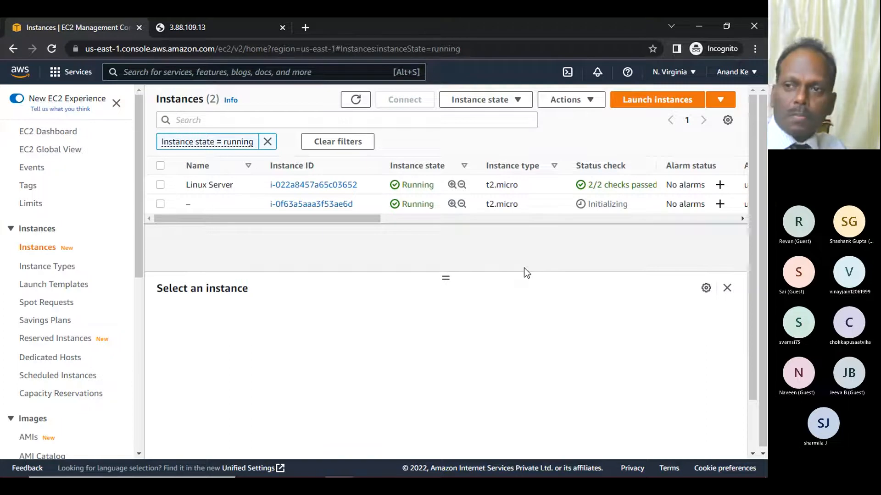
# Step: Switch to the Sessions folder in Google Drive and open the Session 3 Creating Linux Instance folder
pyautogui.click(698, 23)
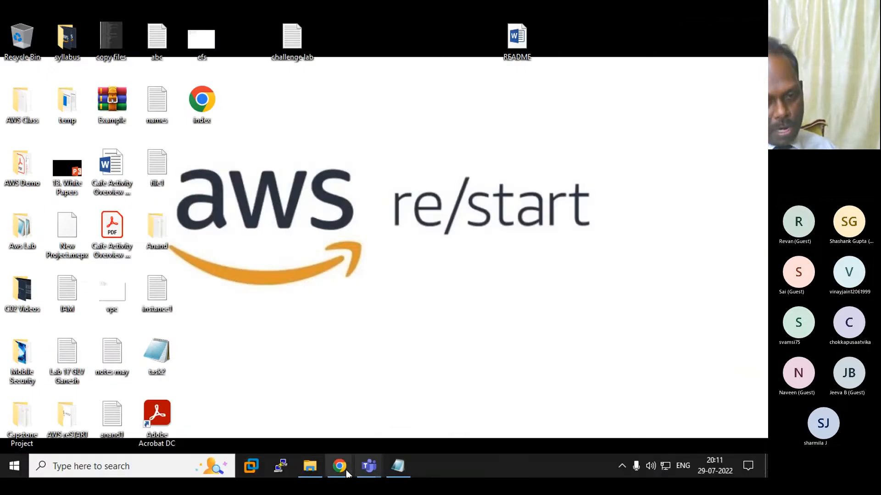
pyautogui.moveTo(339, 473)
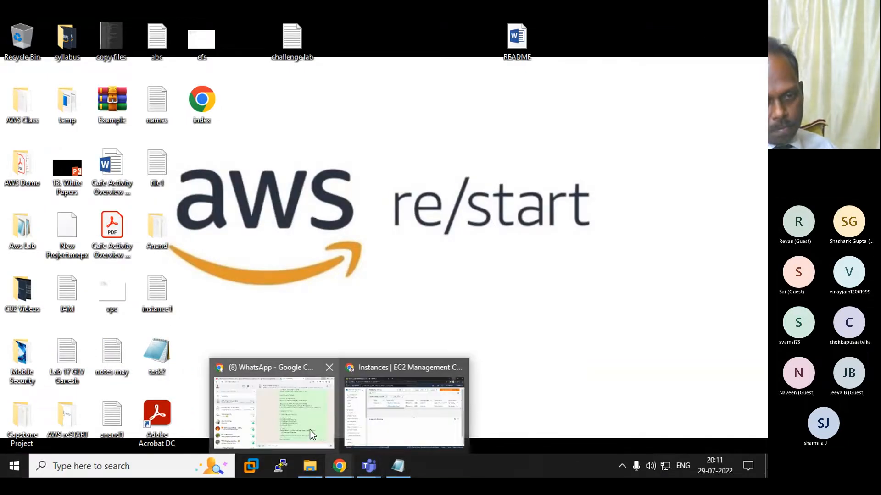
pyautogui.click(310, 433)
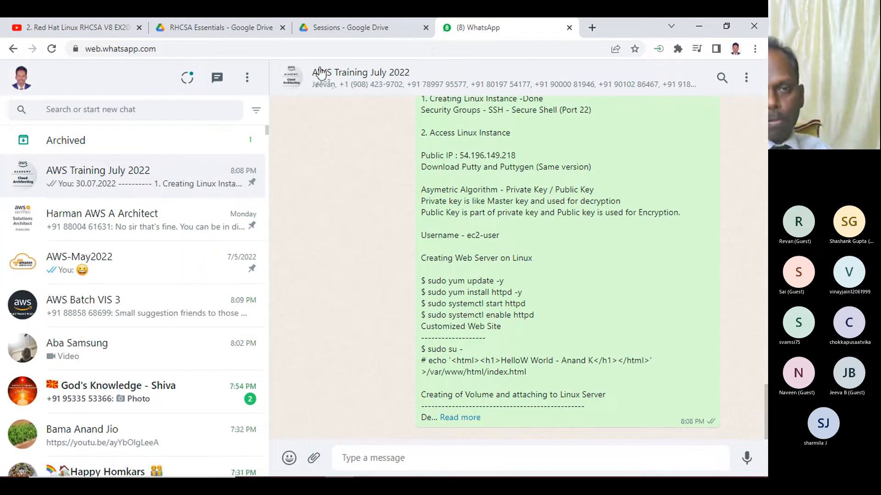
pyautogui.click(358, 27)
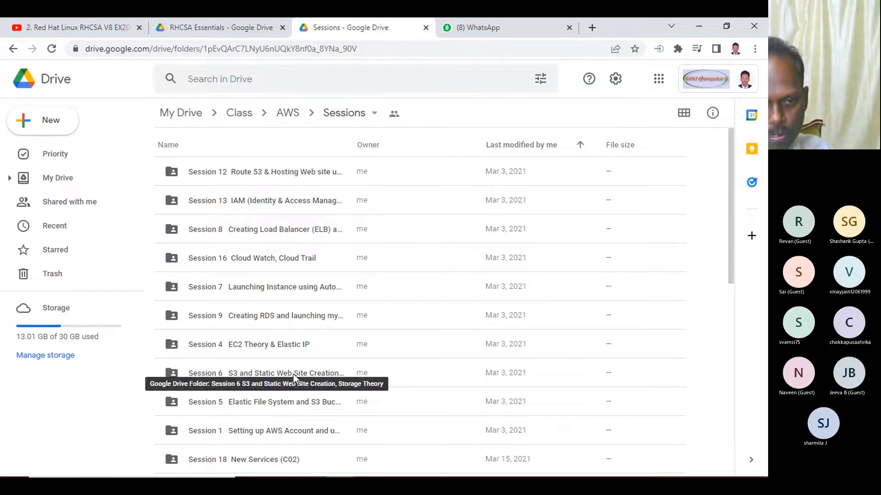
pyautogui.scroll(-3, 307, 277)
pyautogui.scroll(-4, 307, 277)
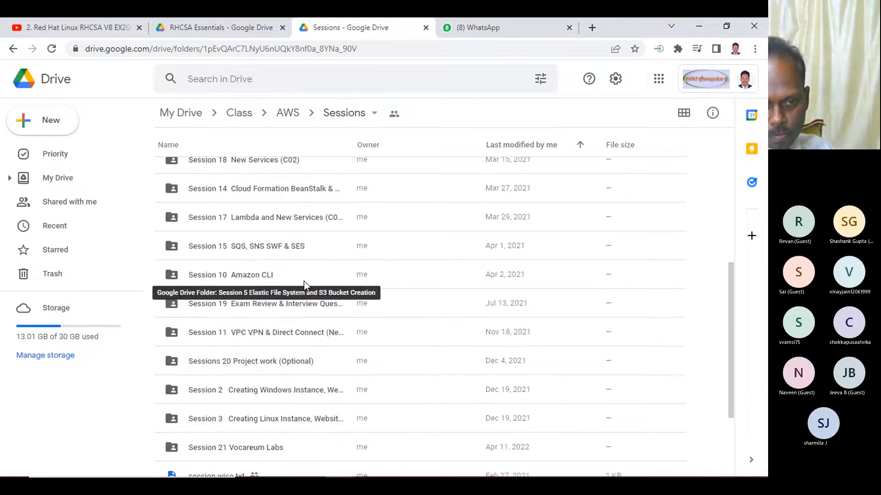
pyautogui.click(317, 422)
pyautogui.doubleClick(320, 424)
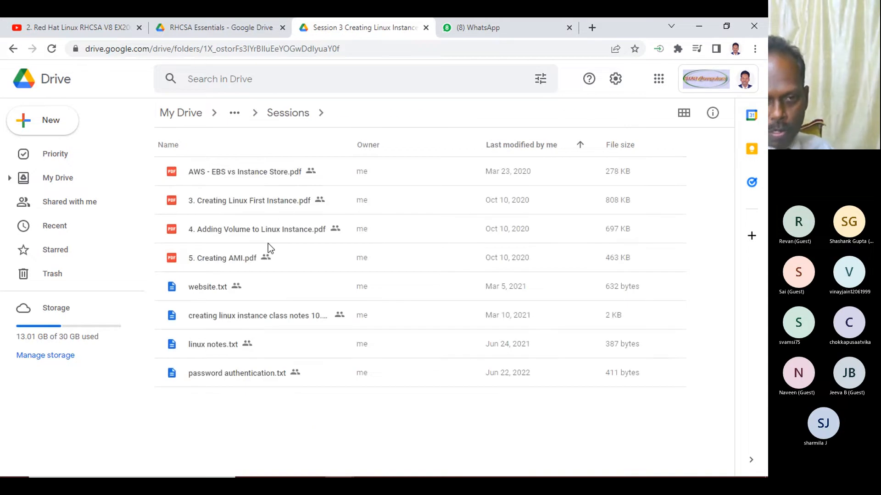
# Step: Open 3. Creating Linux First Instance.pdf, read through its pages on launching and connecting to the instance, and close it
pyautogui.doubleClick(263, 203)
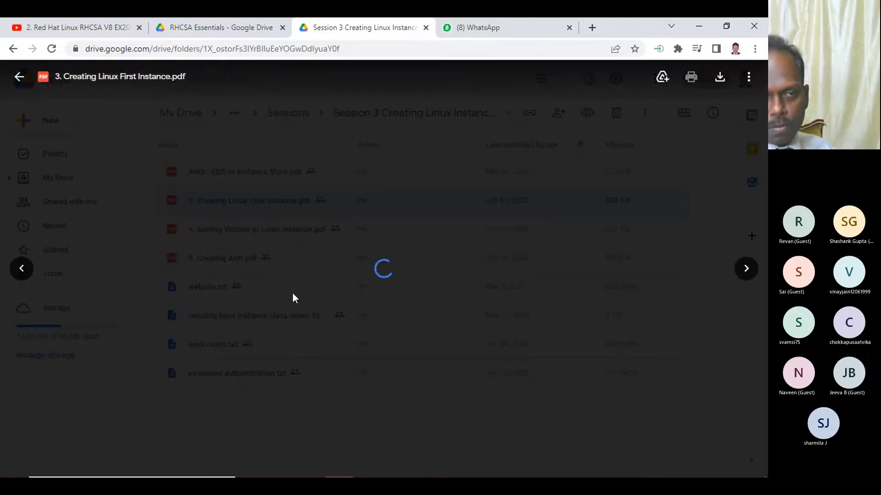
pyautogui.scroll(-10, 390, 243)
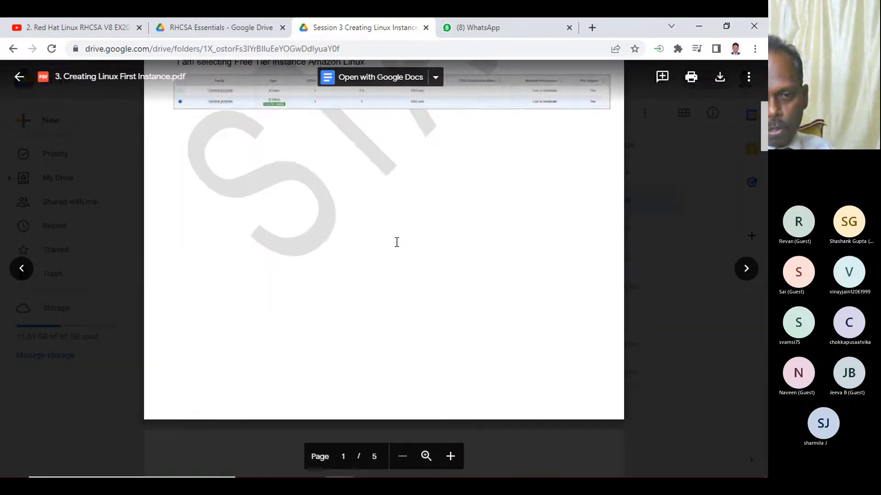
pyautogui.scroll(-5, 332, 232)
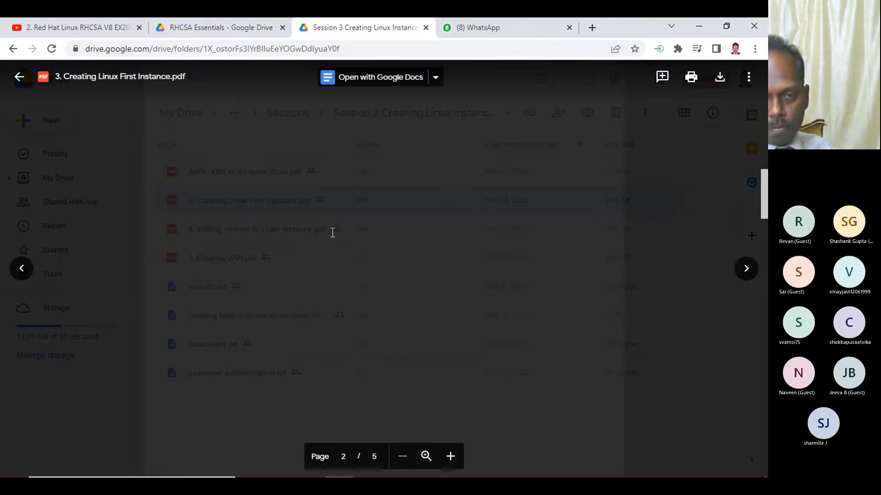
pyautogui.scroll(-8, 332, 232)
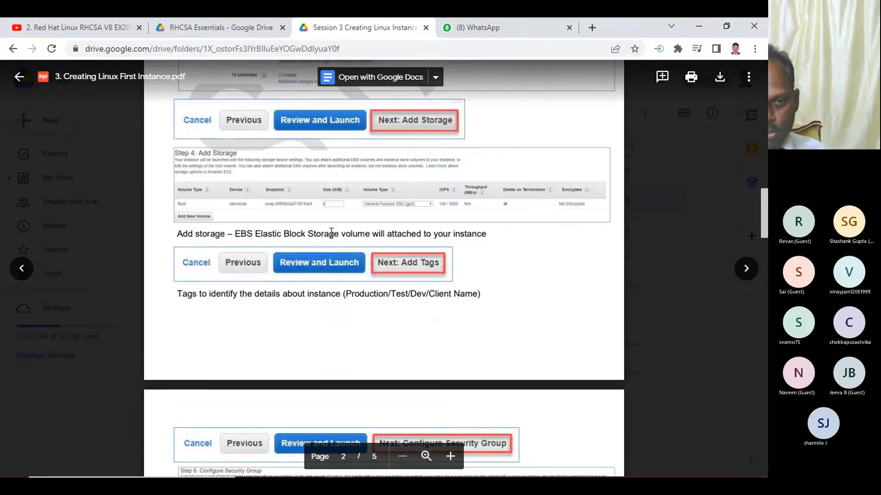
pyautogui.scroll(-10, 330, 234)
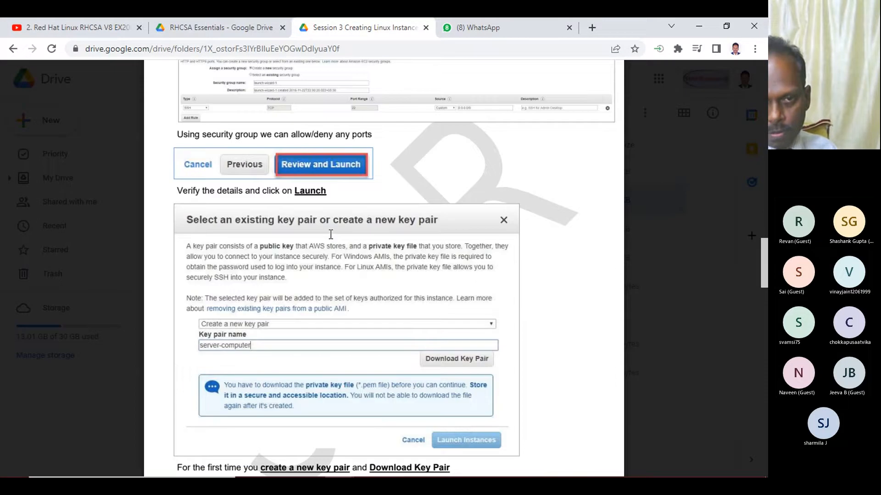
pyautogui.scroll(-7, 331, 235)
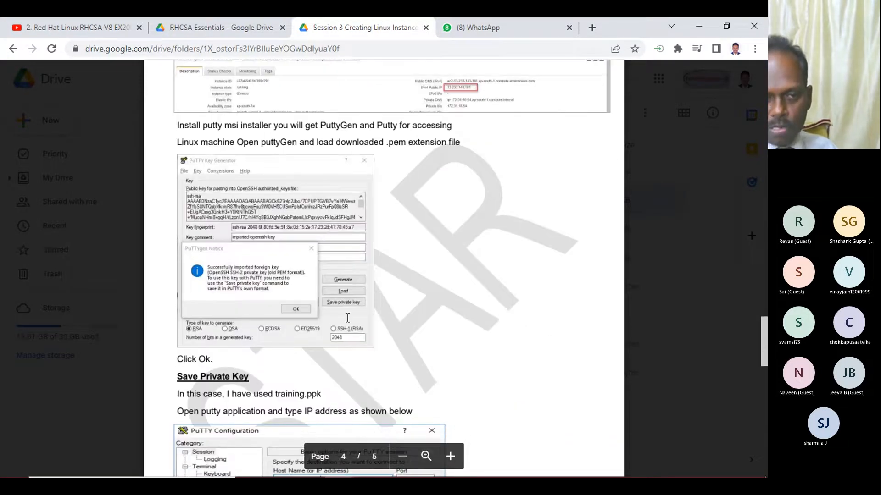
pyautogui.scroll(-7, 348, 318)
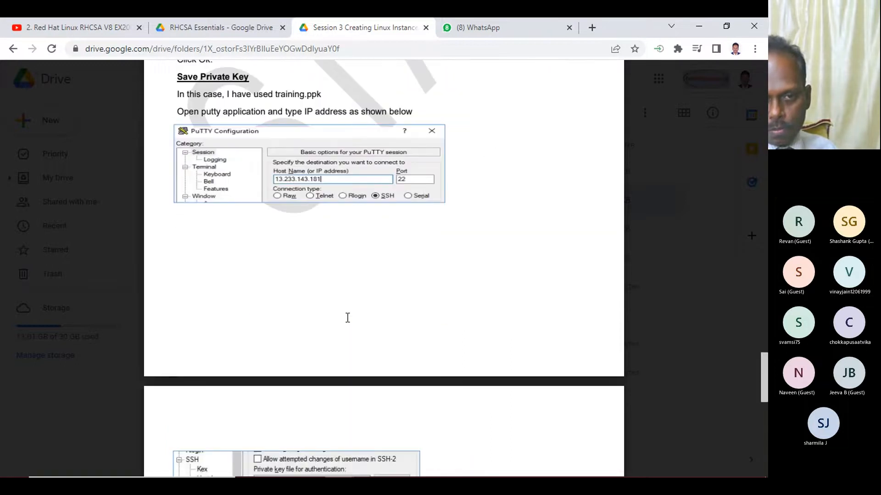
pyautogui.scroll(-5, 348, 317)
pyautogui.scroll(-3, 281, 256)
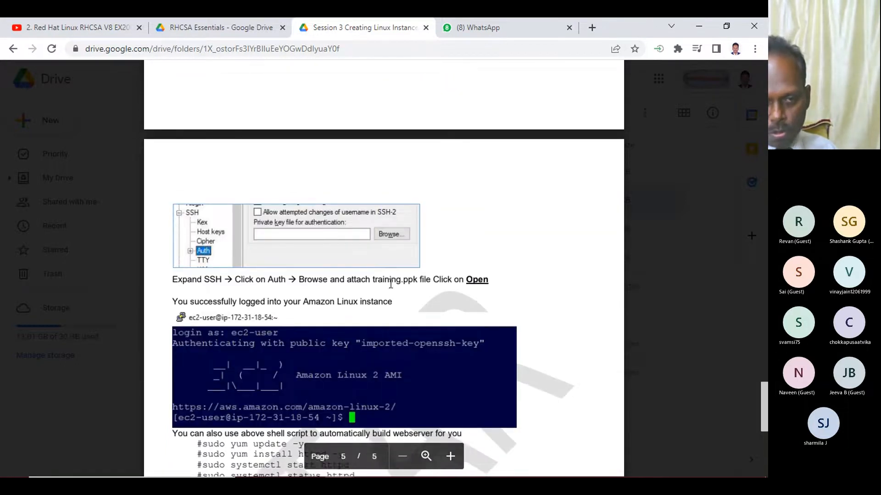
pyautogui.scroll(-6, 390, 283)
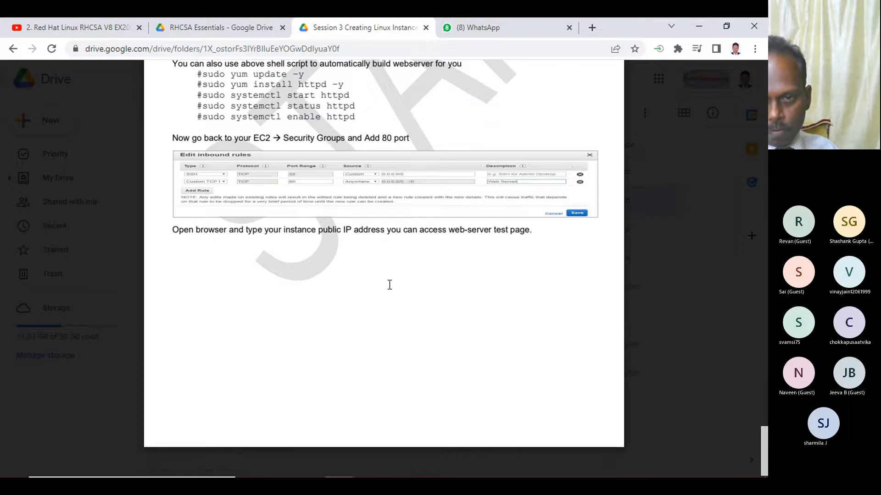
pyautogui.scroll(7, 390, 286)
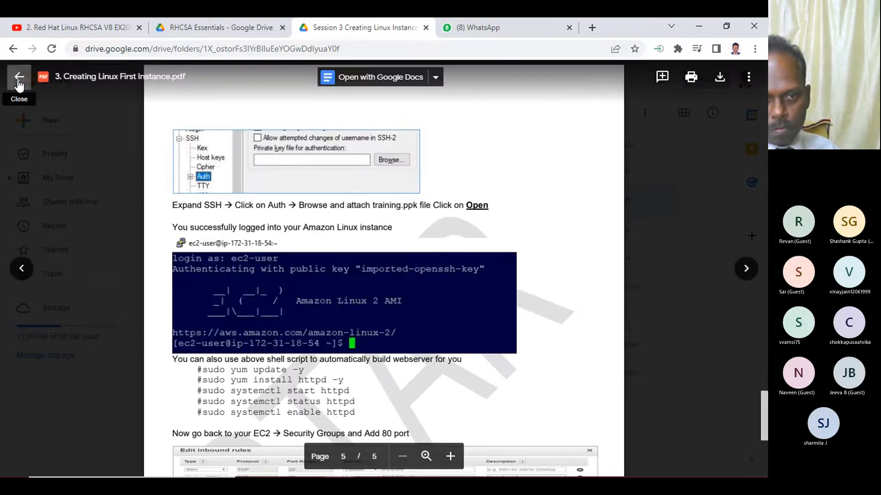
pyautogui.click(21, 79)
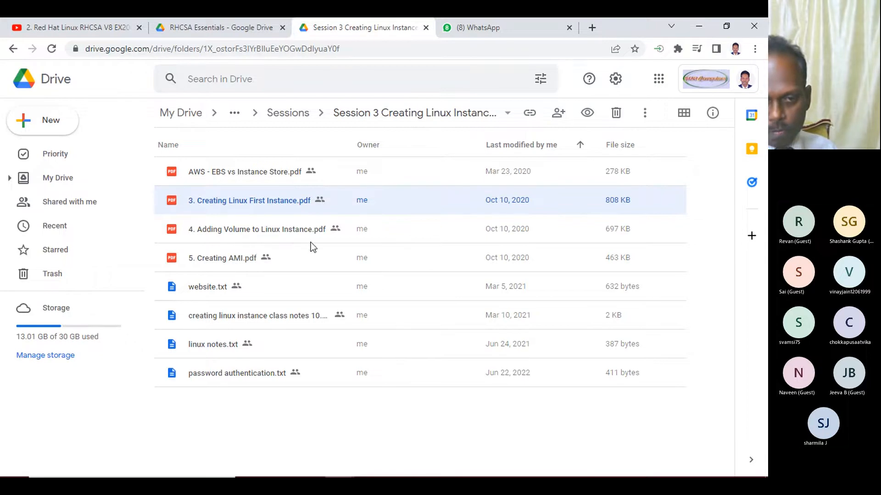
# Step: View the web server commands in linux notes.txt, close the file and go back to the Sessions folder
pyautogui.doubleClick(229, 348)
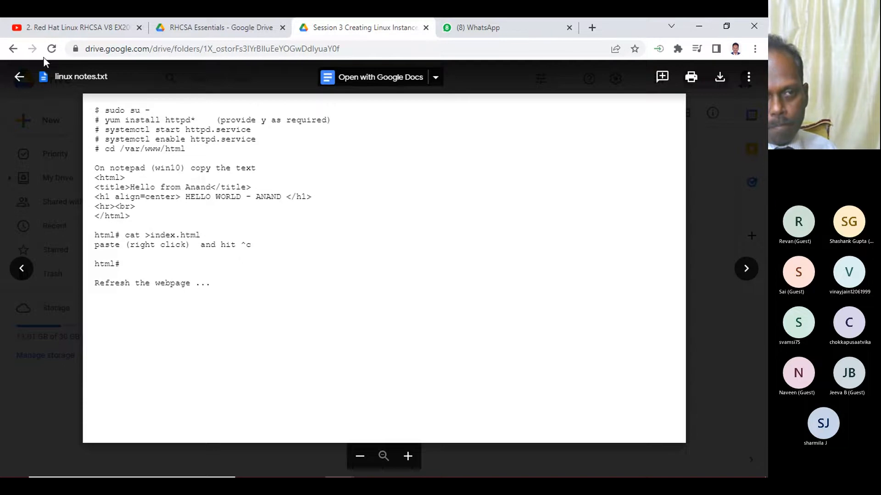
pyautogui.click(19, 77)
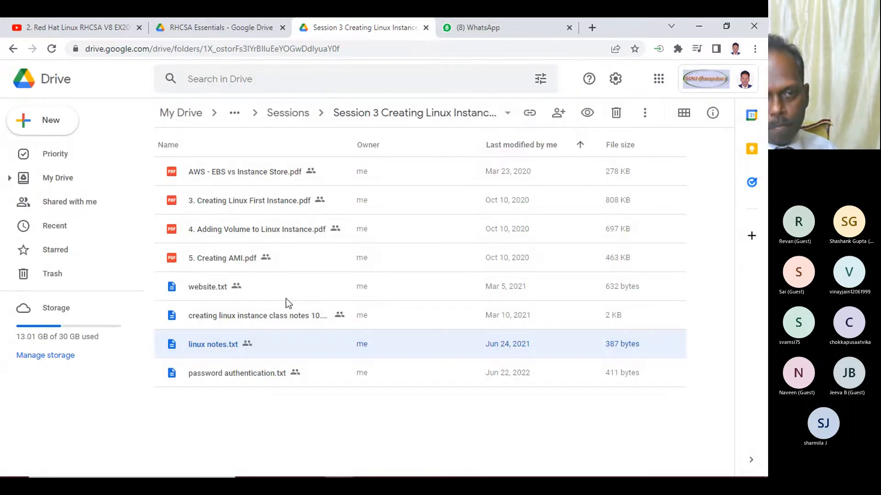
pyautogui.click(288, 114)
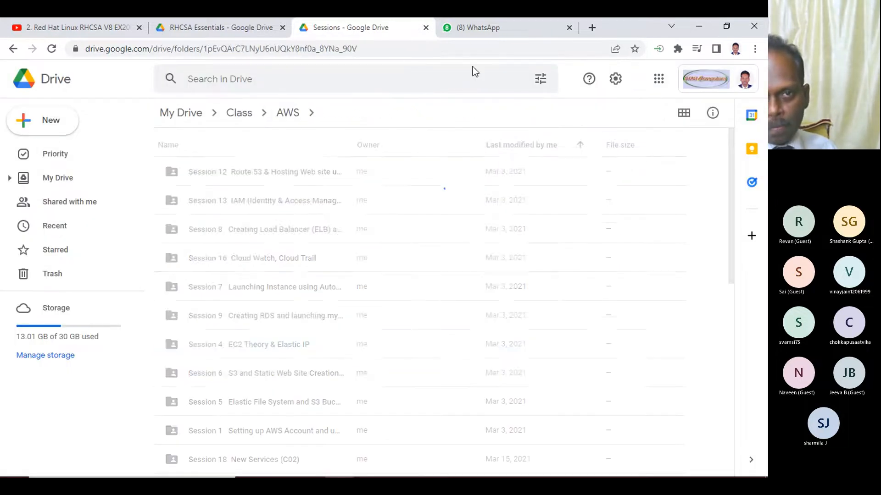
pyautogui.click(258, 32)
pyautogui.click(345, 28)
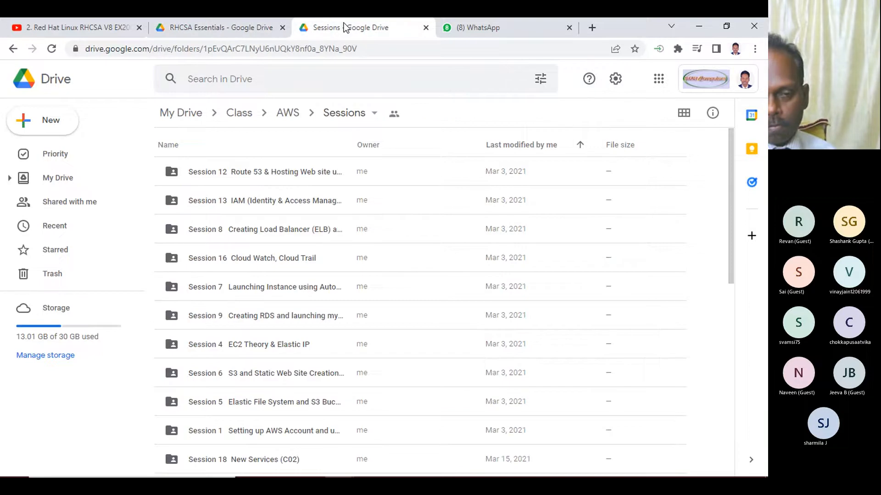
# Step: Switch back to the EC2 console and refresh the instances list to check the new instance's status
pyautogui.click(698, 28)
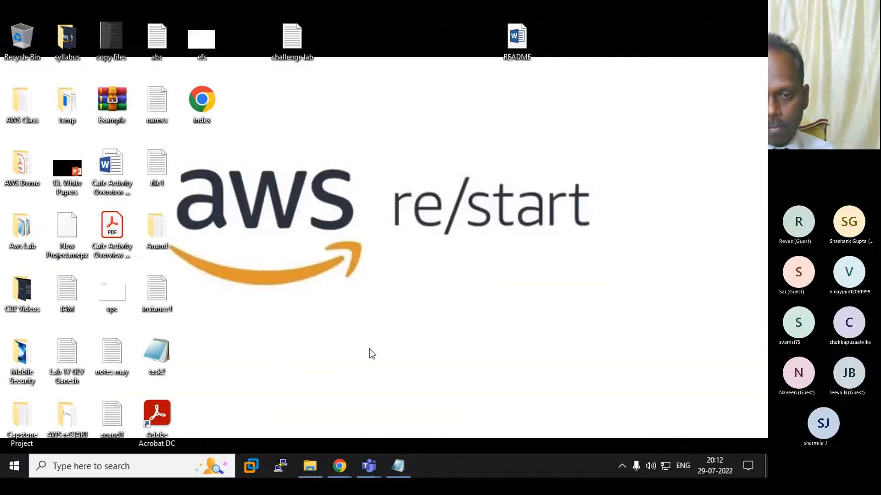
pyautogui.moveTo(345, 467)
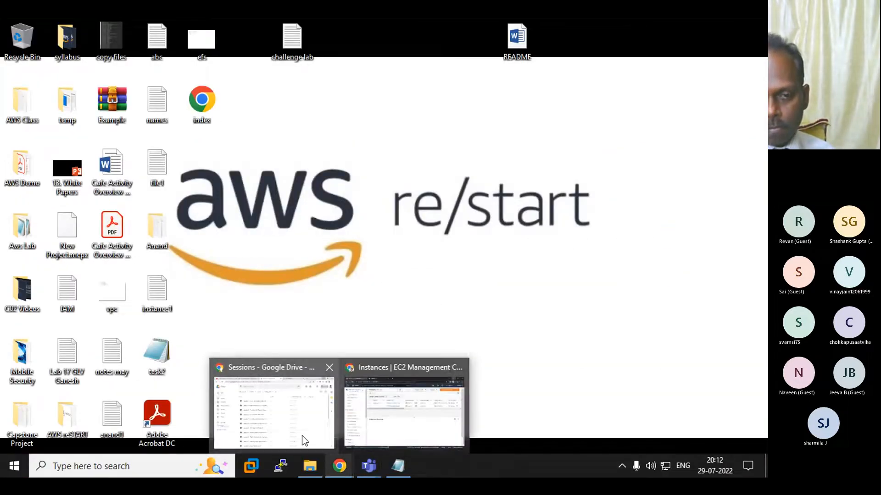
pyautogui.click(414, 429)
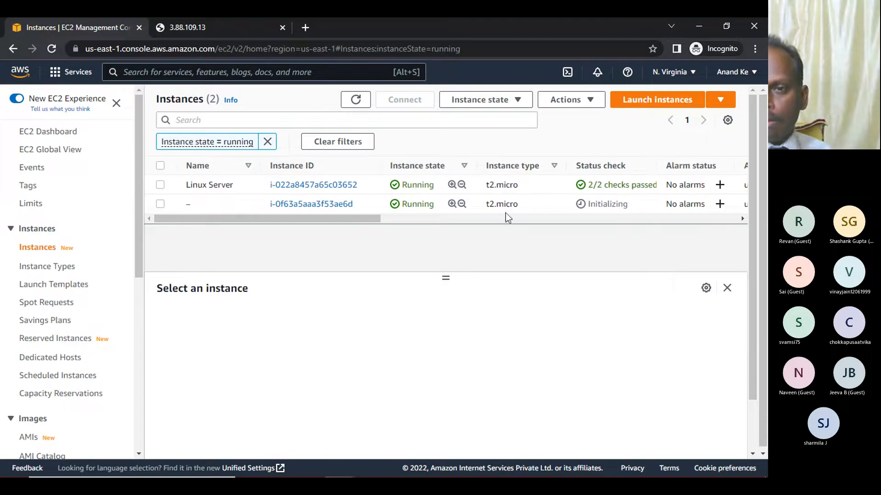
pyautogui.click(356, 99)
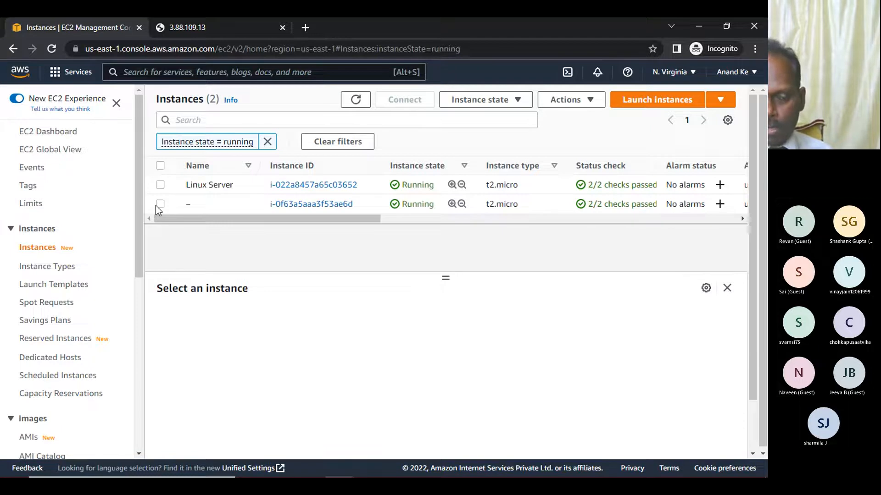
# Step: Open the list of owned AMIs and select the Linux AMI to show its details
pyautogui.moveTo(139, 211); pyautogui.dragTo(177, 271)
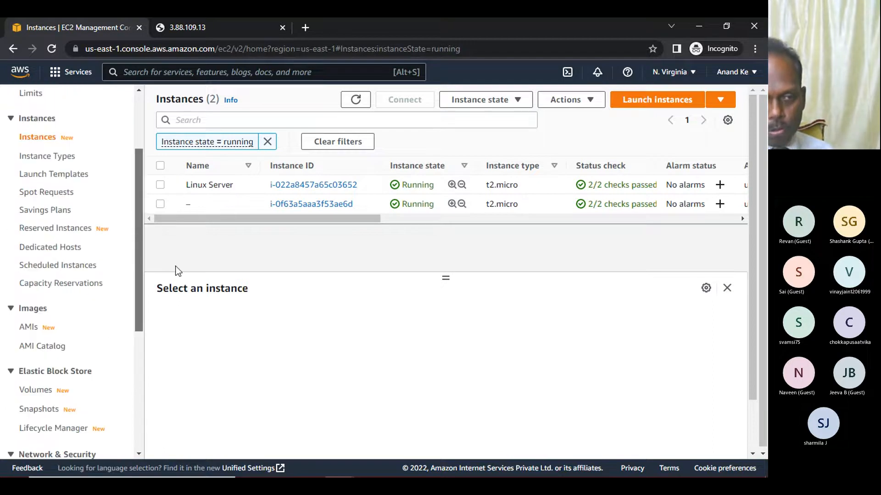
pyautogui.click(27, 324)
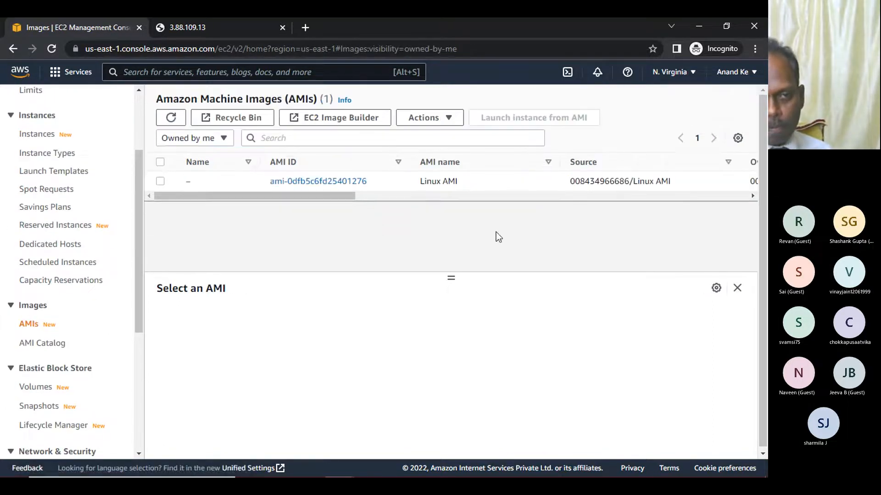
pyautogui.click(160, 180)
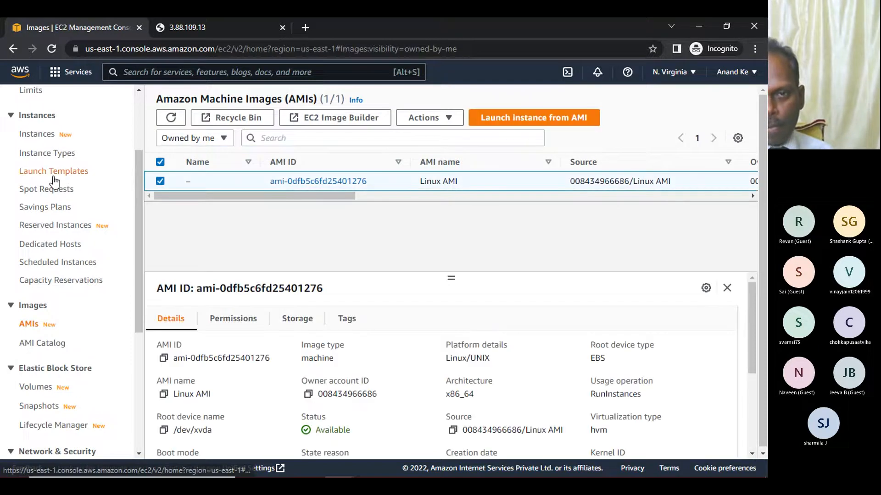
# Step: Deregister the selected Linux AMI without deleting its associated snapshots
pyautogui.click(448, 118)
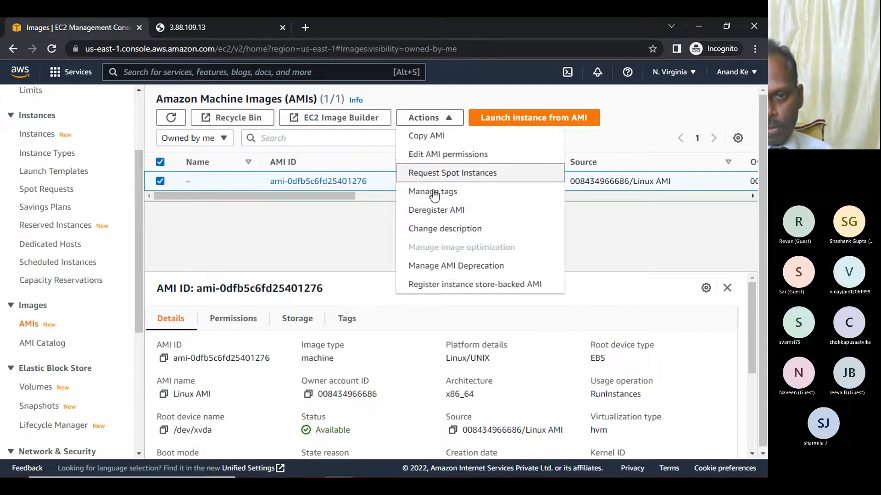
pyautogui.click(464, 211)
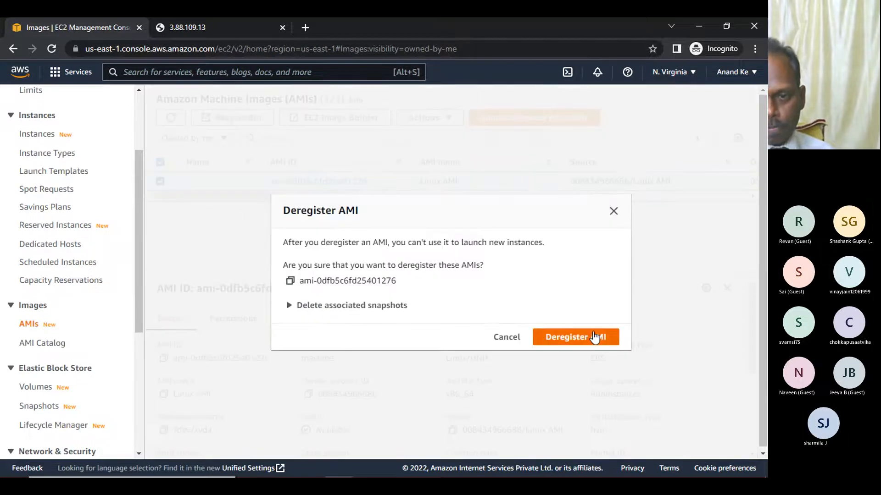
pyautogui.click(595, 337)
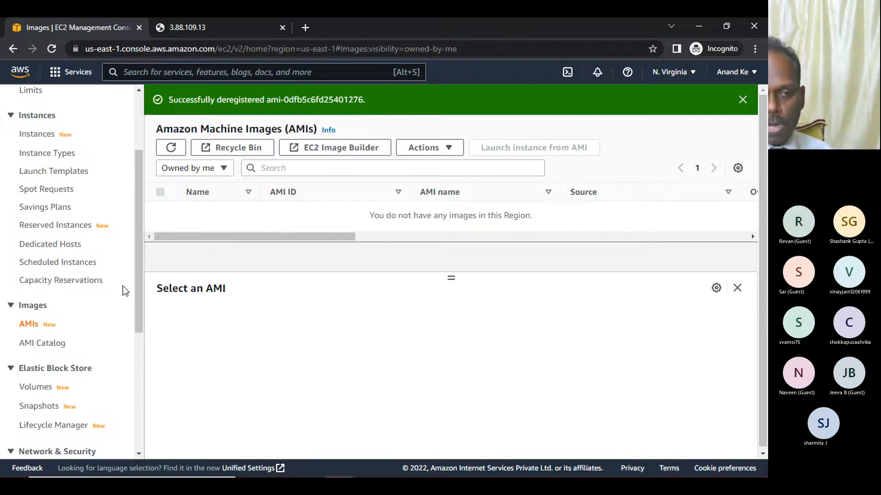
# Step: Open the running instances from the EC2 dashboard and terminate both Linux Server and the unnamed instance
pyautogui.scroll(3, 83, 289)
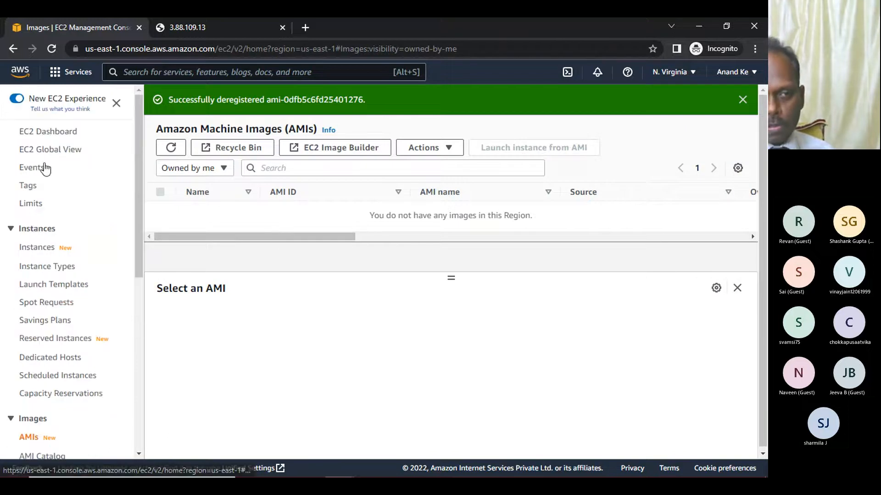
pyautogui.click(66, 132)
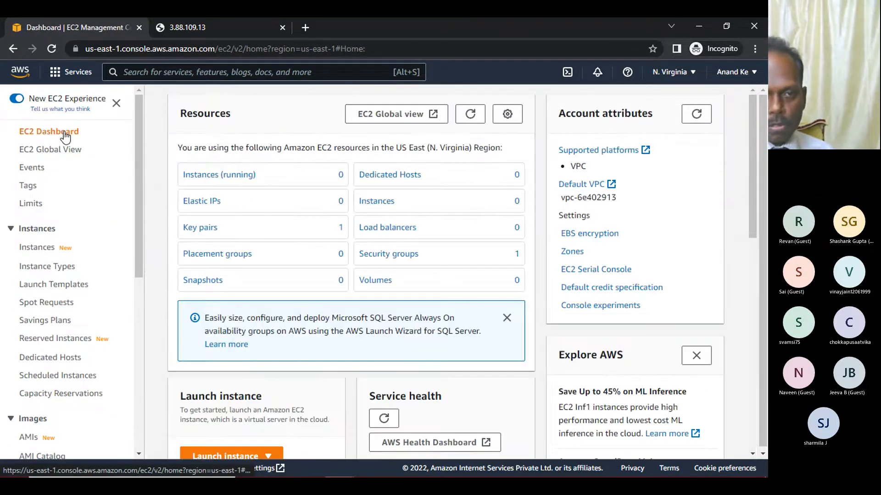
pyautogui.click(220, 175)
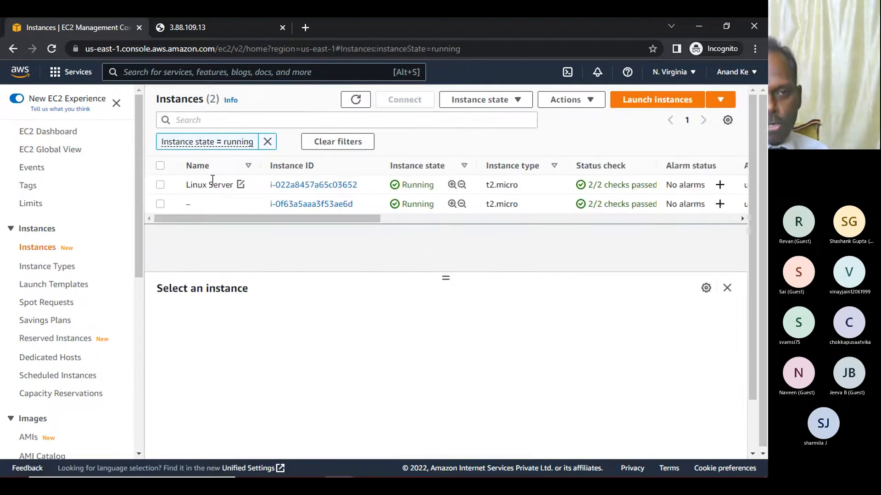
pyautogui.click(161, 166)
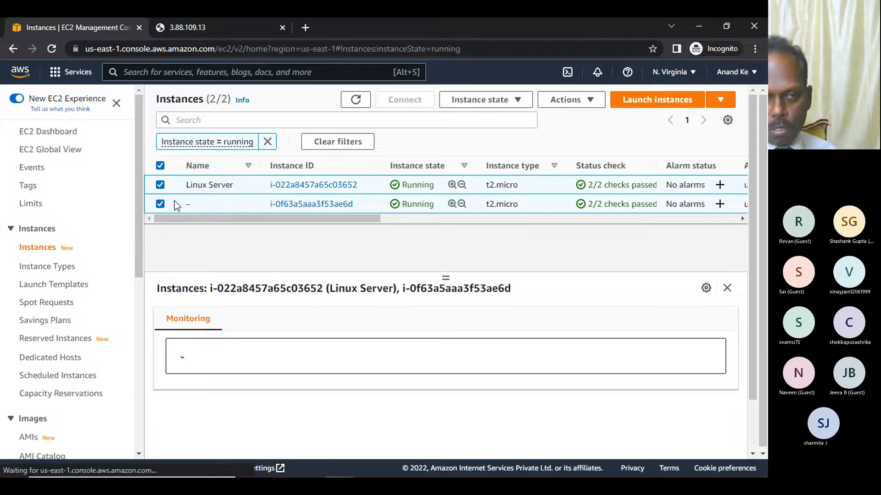
pyautogui.click(517, 99)
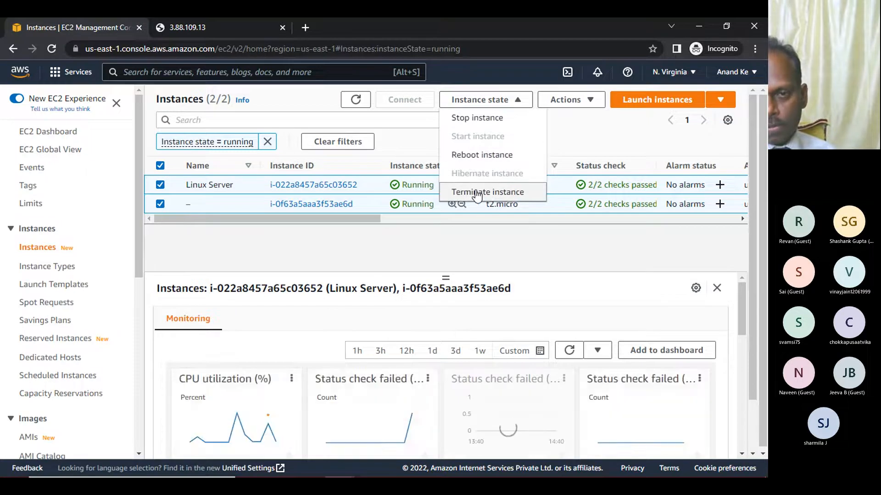
pyautogui.click(486, 193)
pyautogui.click(583, 407)
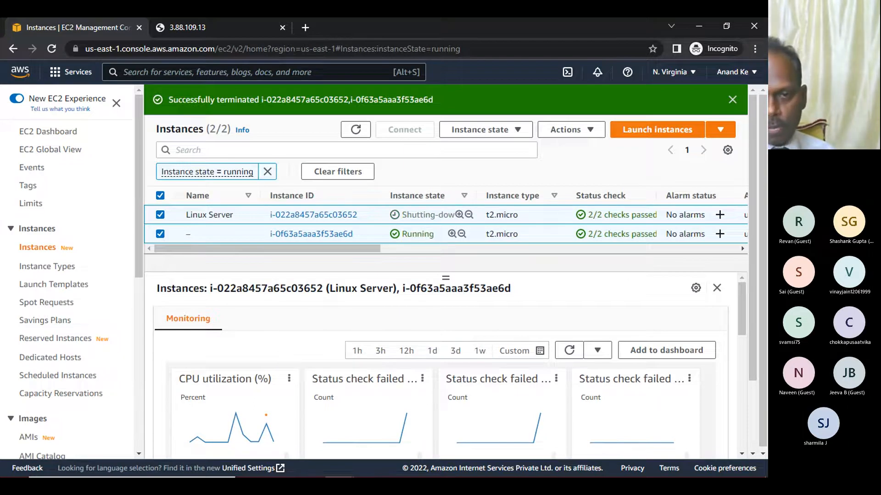
# Step: Close the 3.88.109.13 web page and check the state of both instances in the refreshed, unfiltered instances list
pyautogui.click(283, 27)
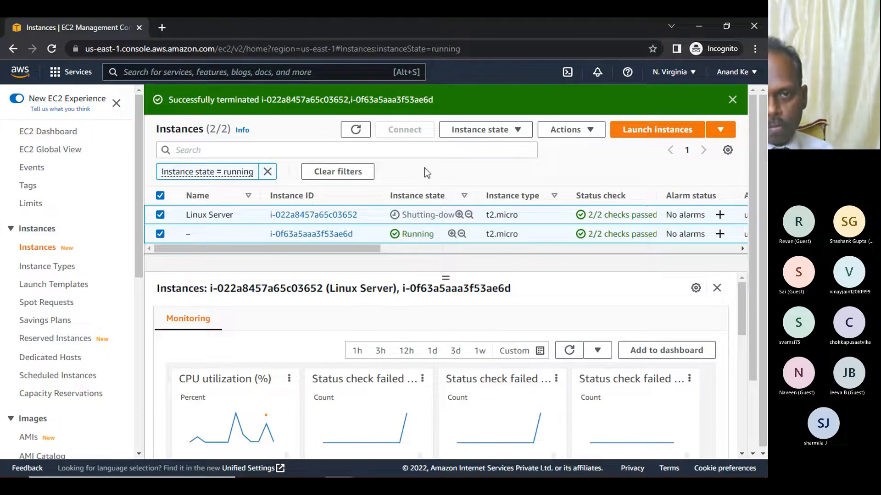
pyautogui.click(356, 131)
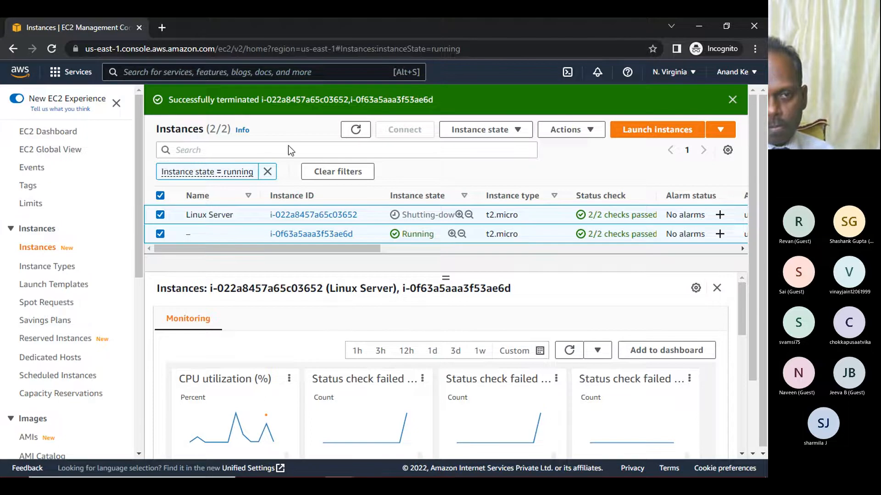
pyautogui.click(160, 234)
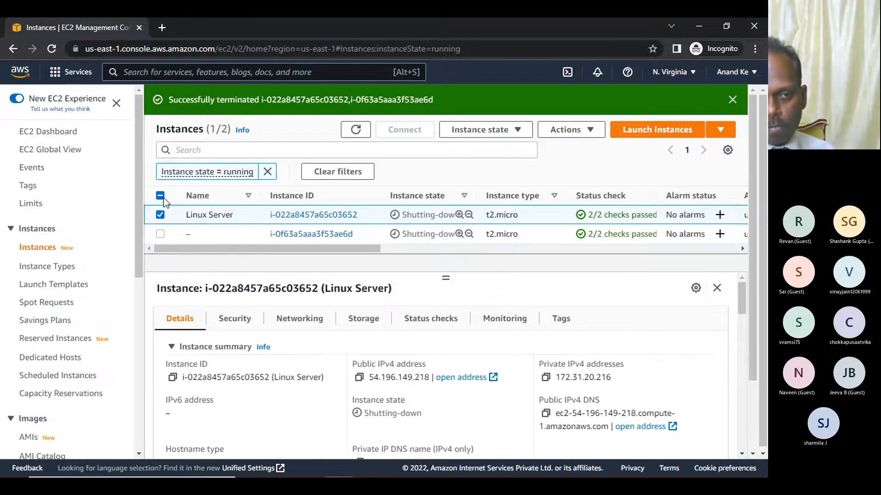
pyautogui.click(160, 195)
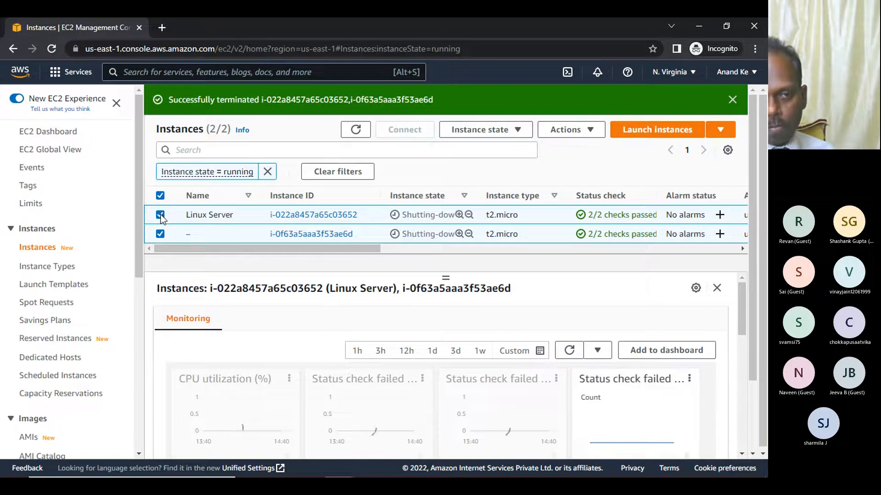
pyautogui.click(160, 214)
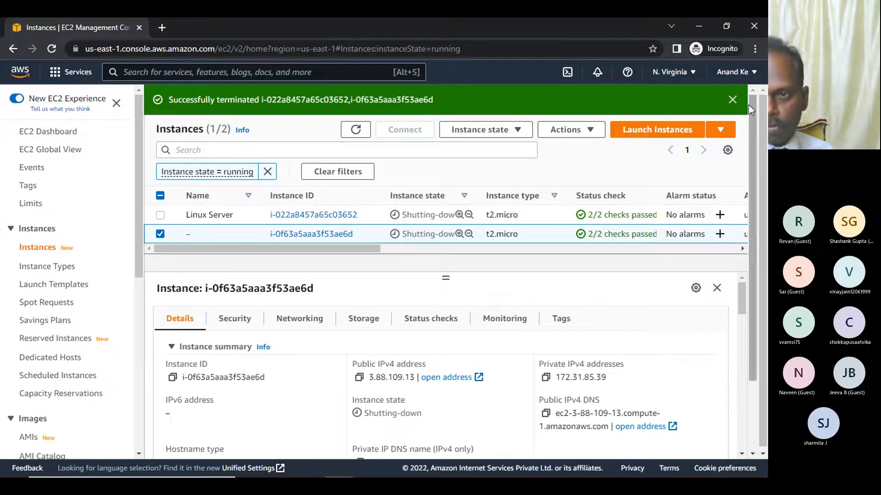
pyautogui.click(733, 100)
pyautogui.click(357, 102)
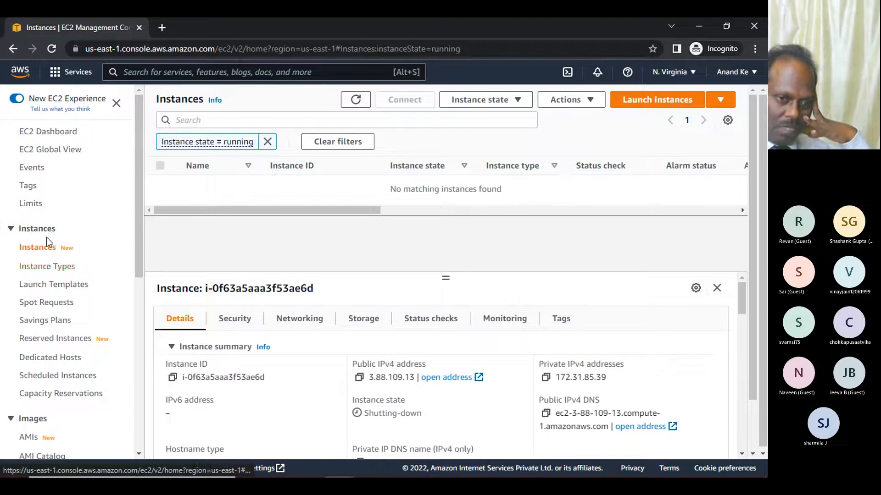
pyautogui.click(42, 248)
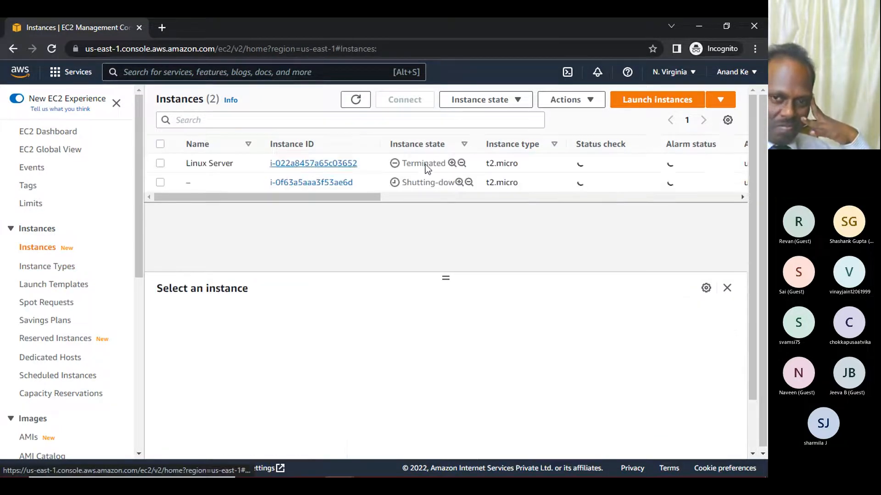
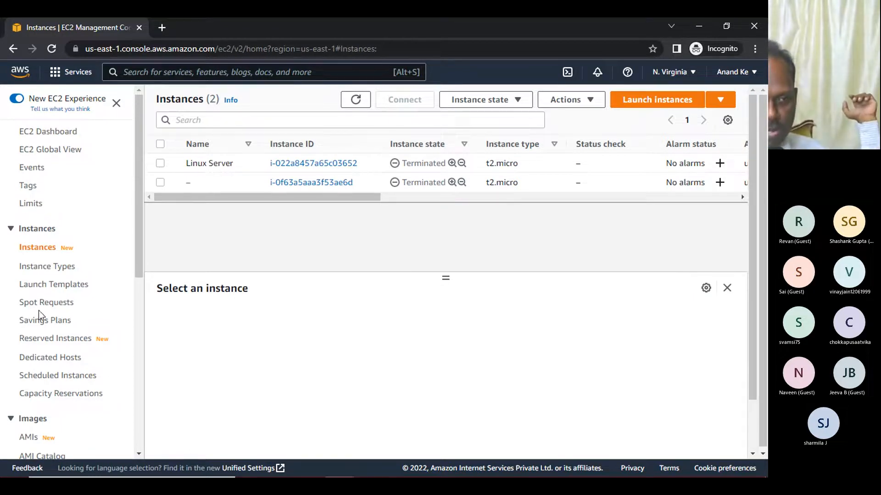
# Step: Delete both owned EBS snapshots, confirming the deletion with the word "delete"
pyautogui.scroll(-3, 60, 310)
pyautogui.scroll(-2, 59, 307)
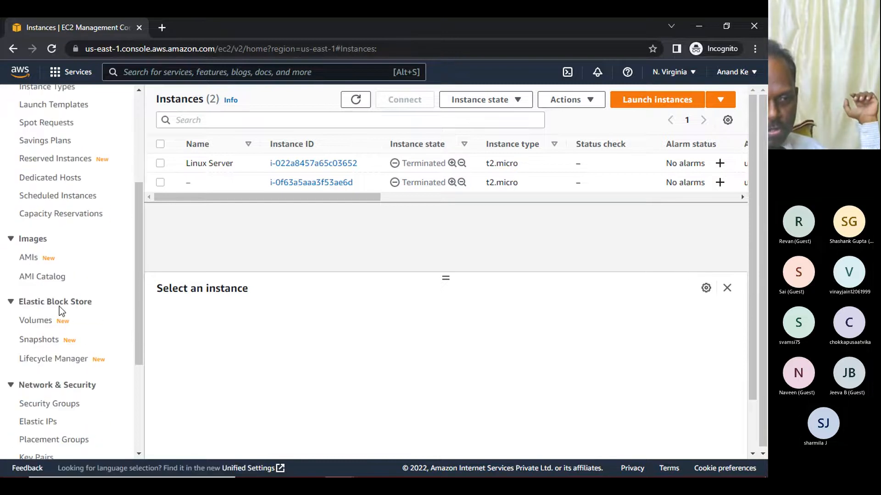
pyautogui.click(51, 340)
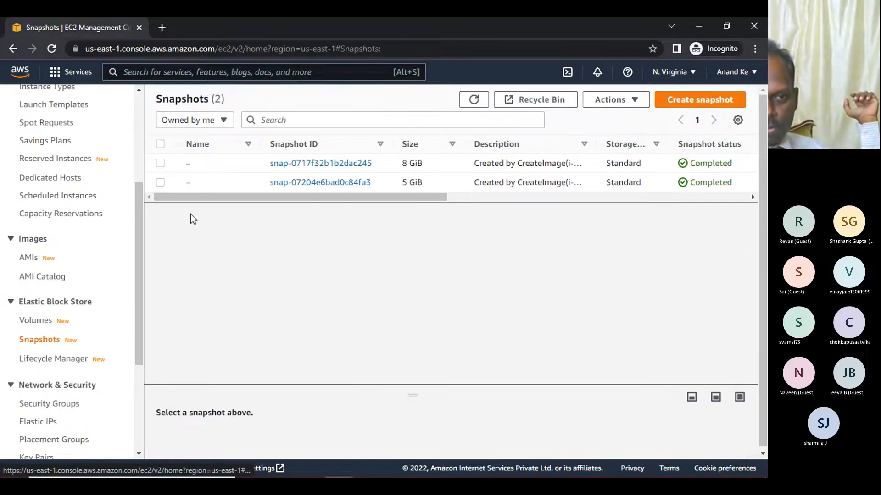
pyautogui.click(160, 145)
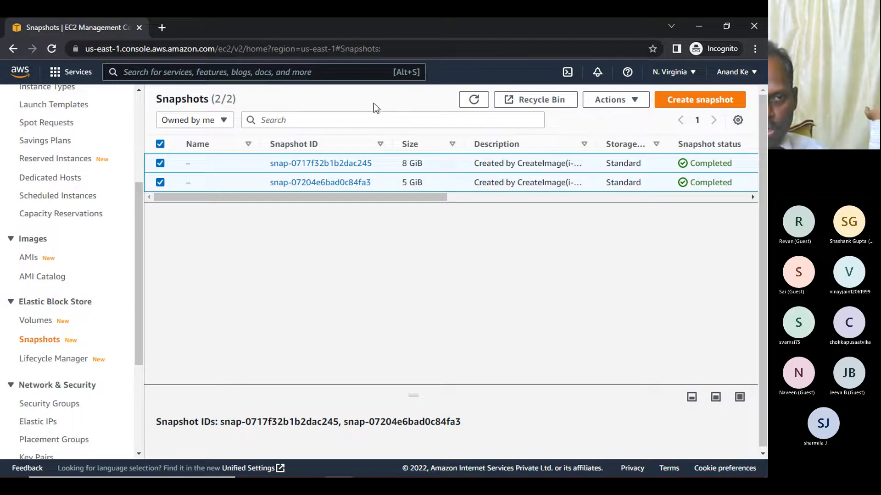
pyautogui.click(636, 100)
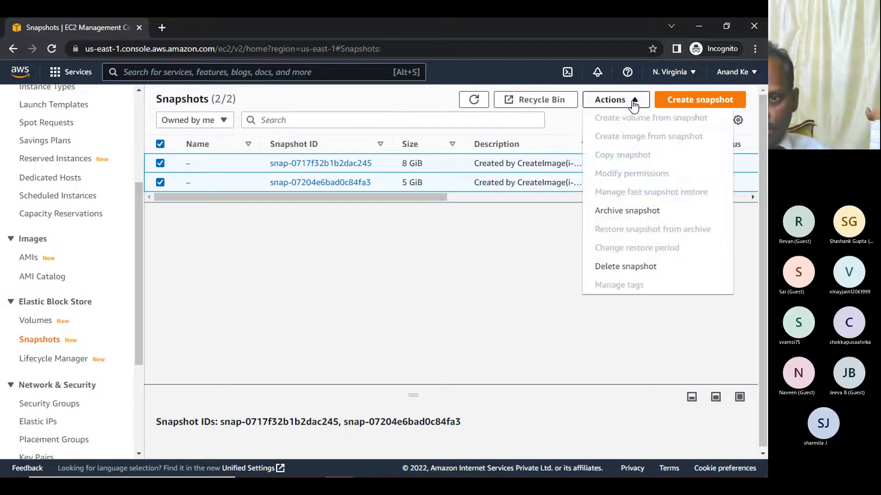
pyautogui.click(651, 271)
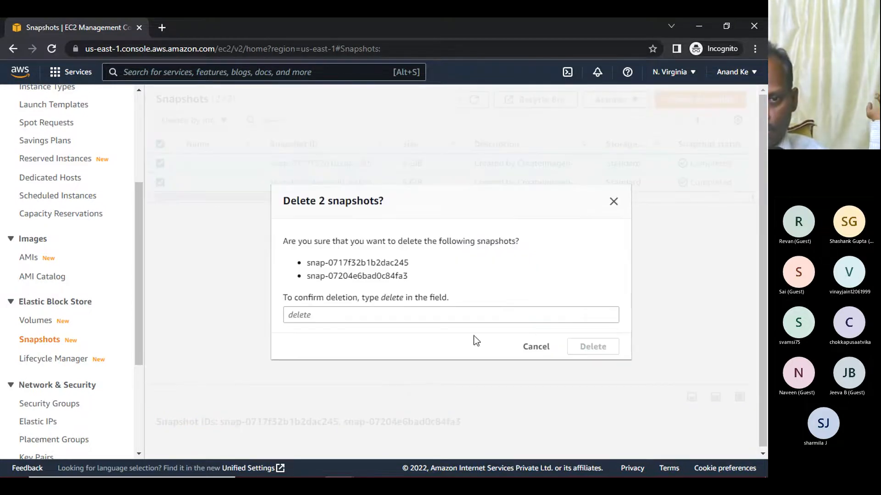
pyautogui.click(371, 316)
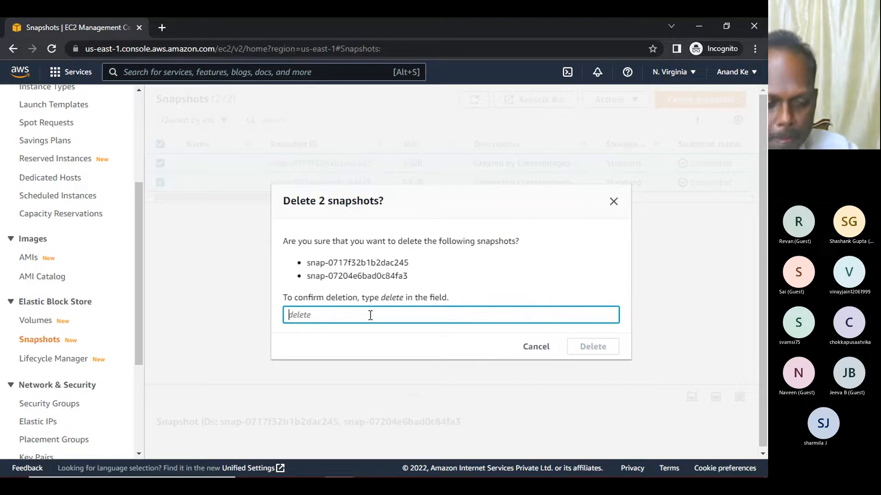
pyautogui.write('delete')
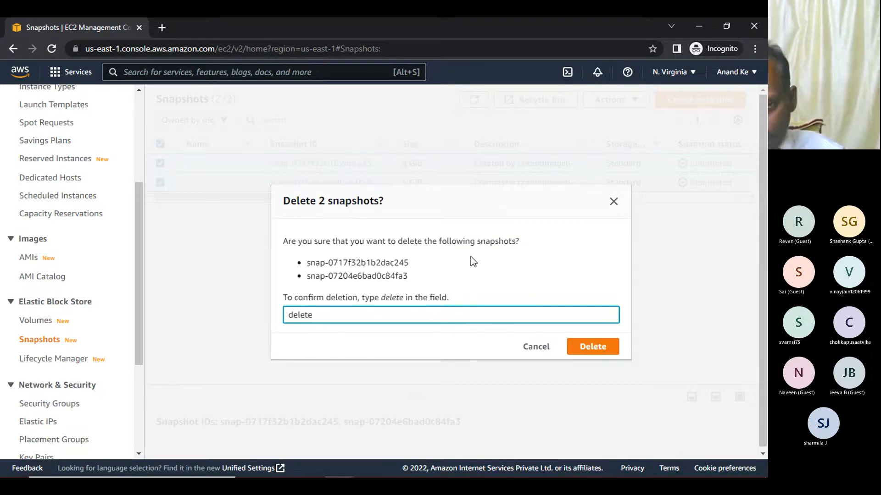
pyautogui.click(591, 347)
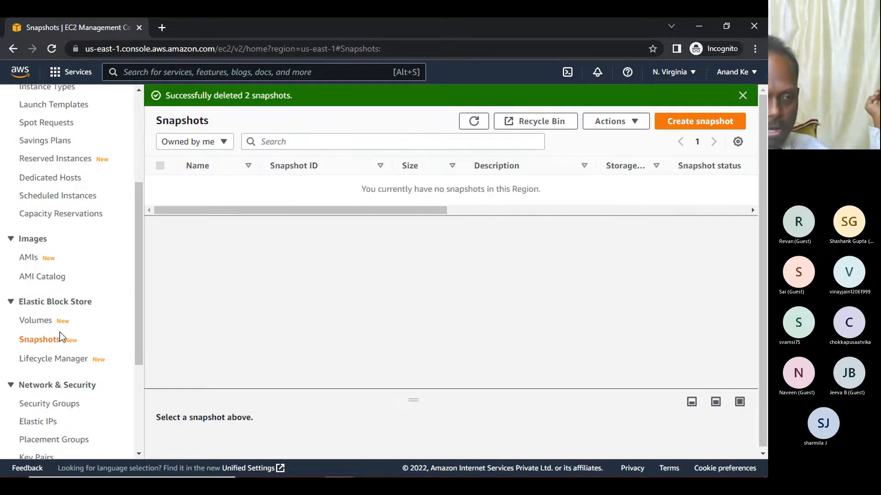
# Step: Delete both remaining 5 GiB EBS volumes, confirming the deletion with the word "delete"
pyautogui.scroll(4, 48, 263)
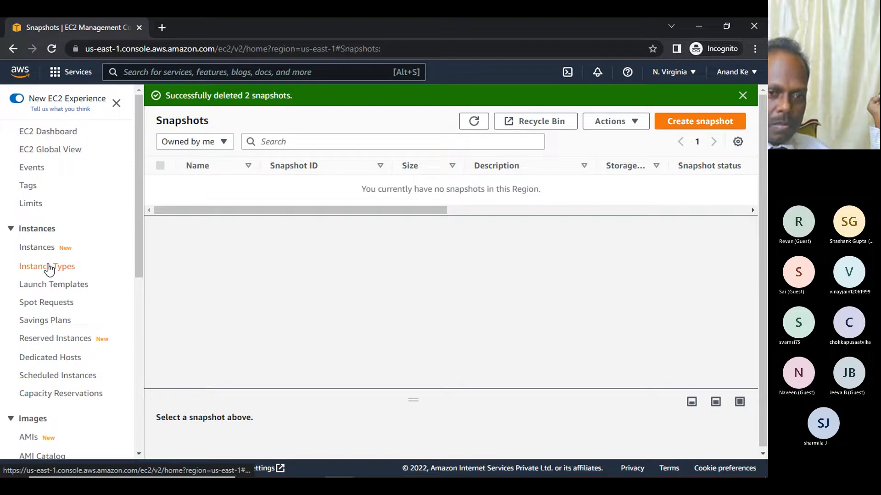
pyautogui.scroll(-1, 50, 271)
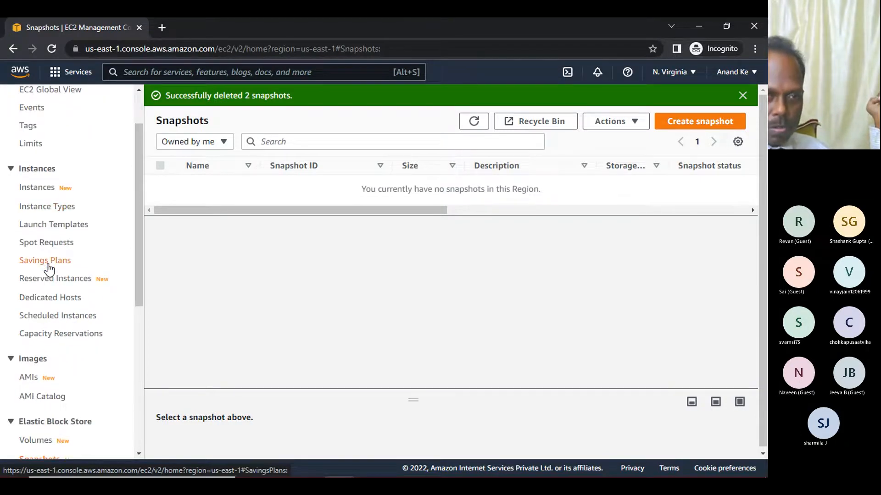
pyautogui.scroll(-4, 49, 270)
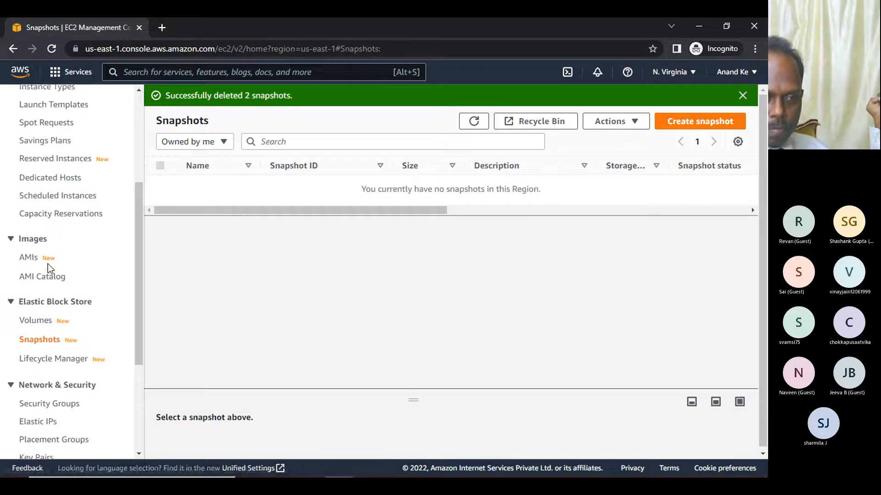
pyautogui.click(46, 265)
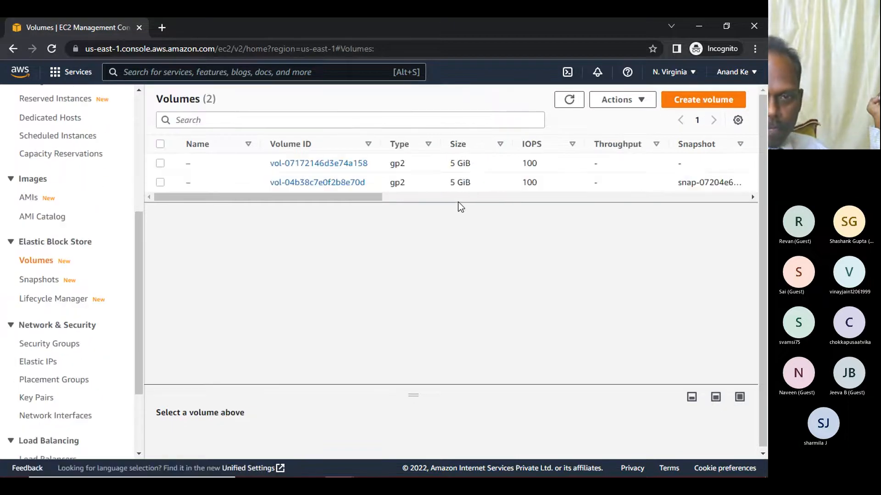
pyautogui.click(159, 143)
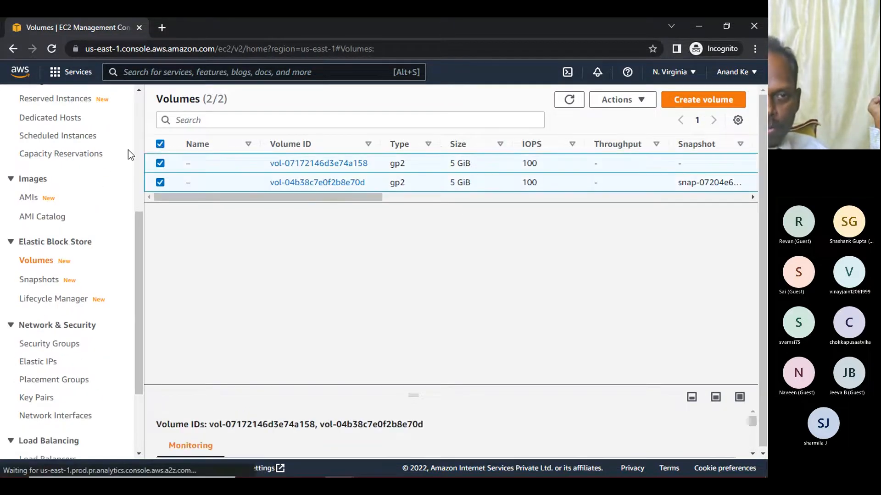
pyautogui.click(641, 102)
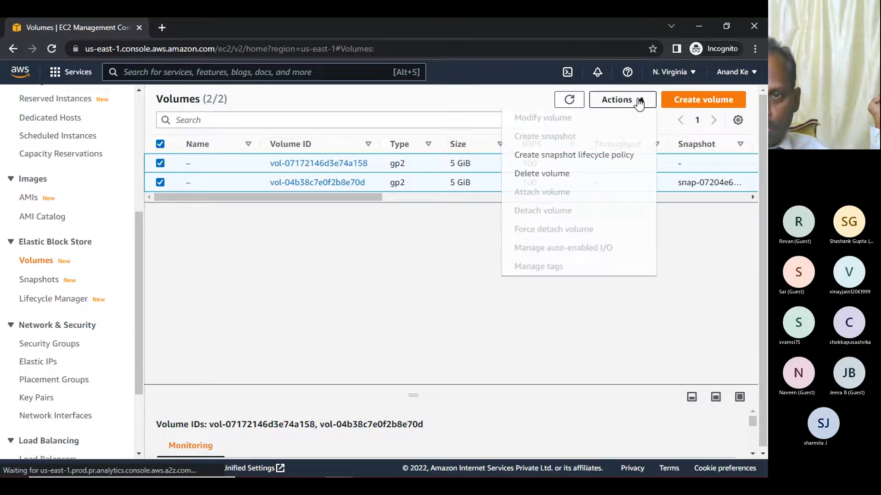
pyautogui.click(551, 174)
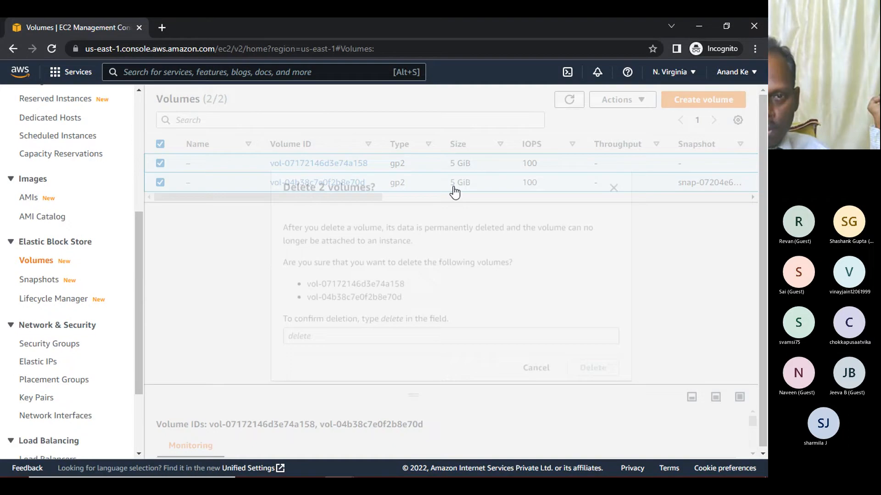
pyautogui.click(354, 332)
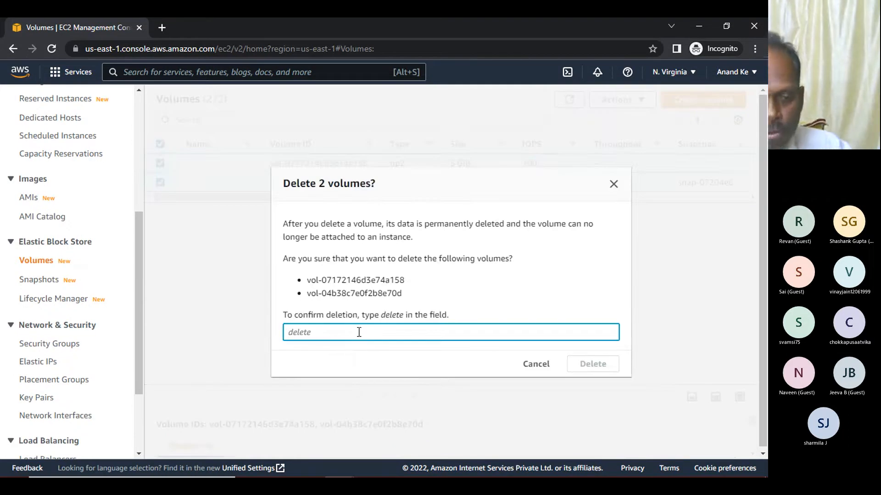
pyautogui.write('delete')
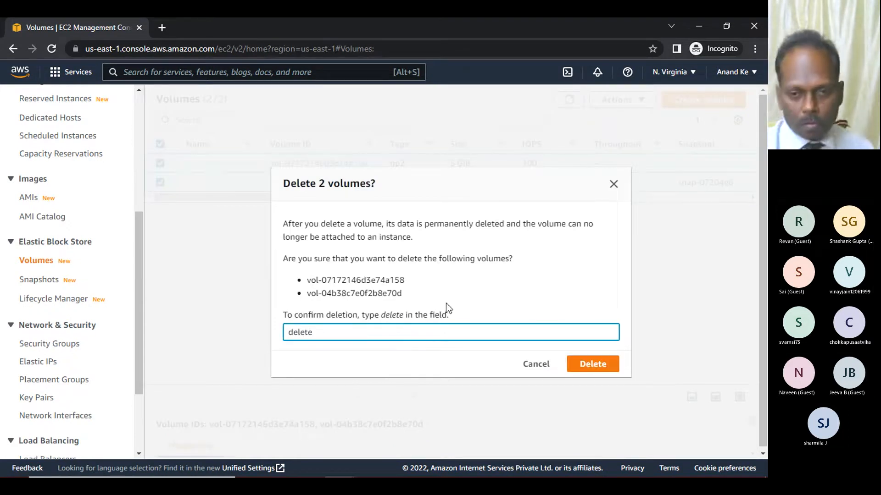
pyautogui.click(595, 370)
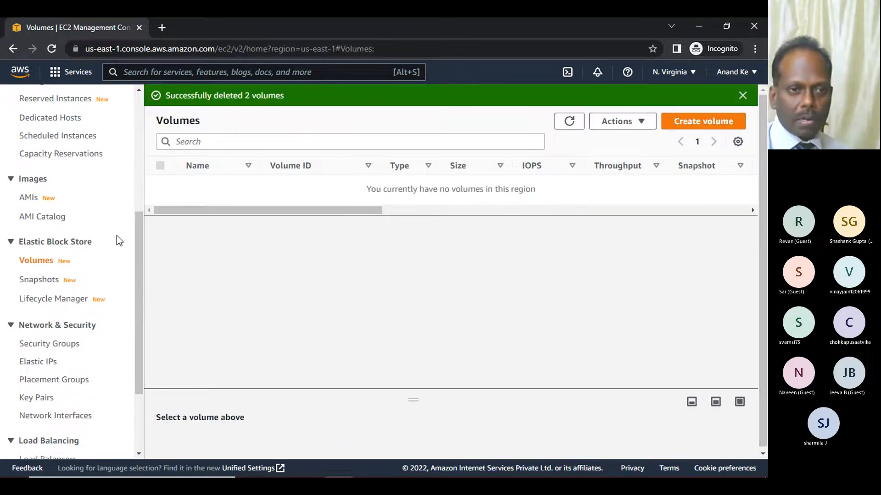
# Step: Delete the launch-wizard-1 and launch-wizard-2 security groups, confirming with the word "delete", and refresh the security groups list
pyautogui.scroll(5, 83, 246)
pyautogui.click(51, 128)
pyautogui.click(413, 259)
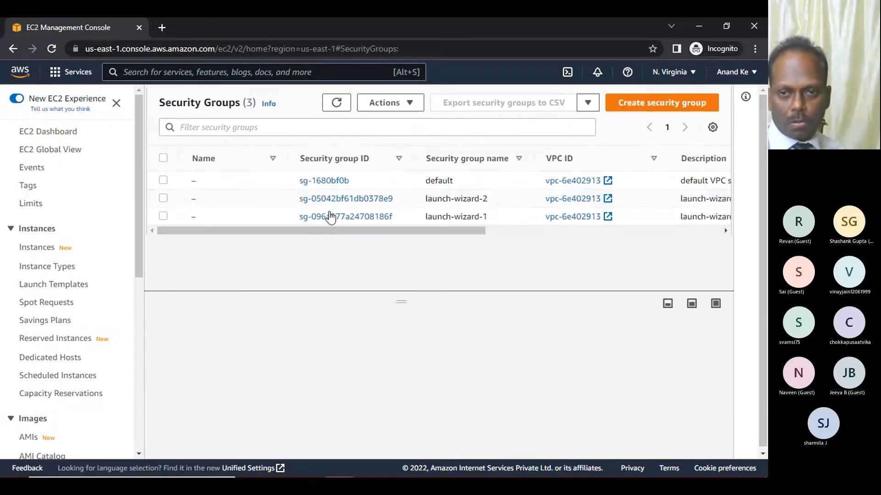
pyautogui.click(162, 158)
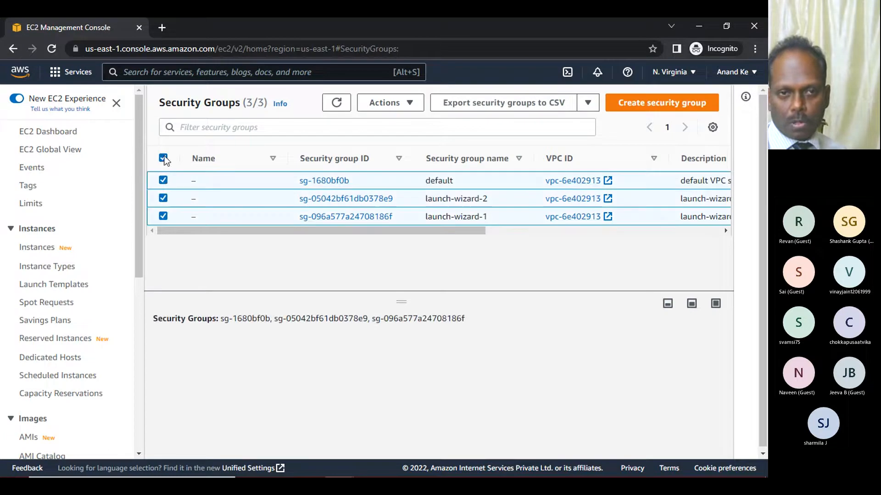
pyautogui.click(164, 180)
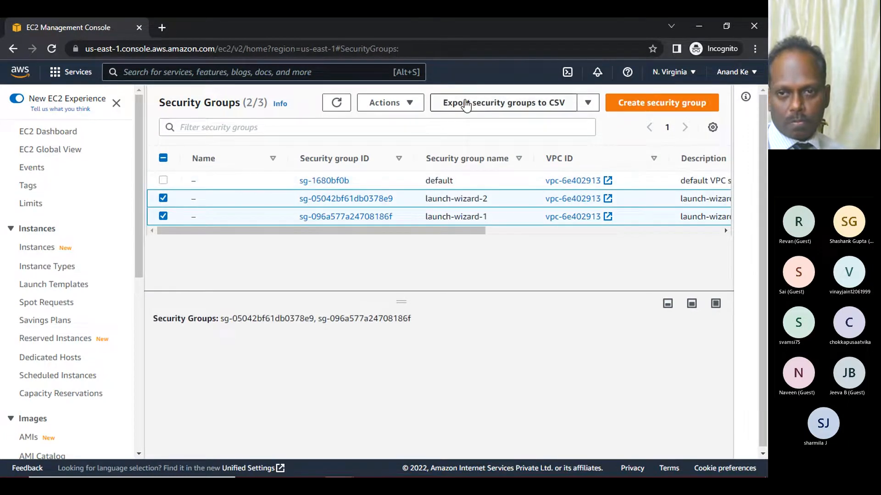
pyautogui.click(399, 103)
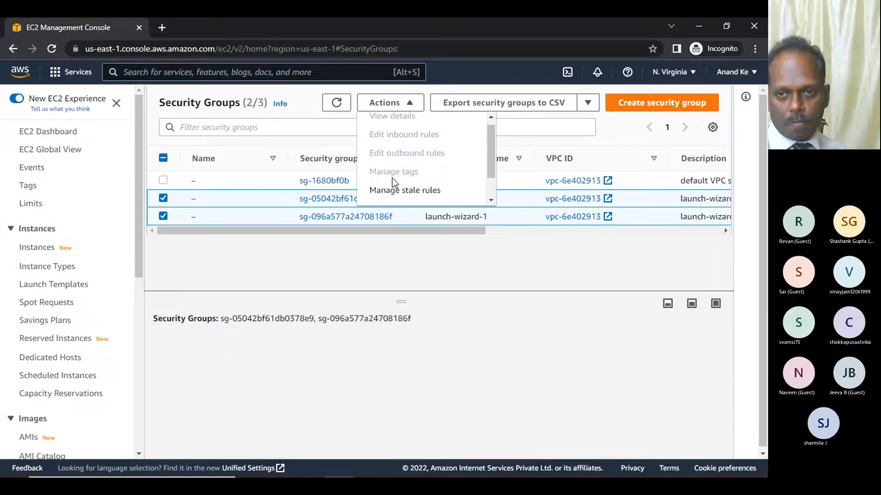
pyautogui.scroll(-2, 393, 196)
pyautogui.click(393, 197)
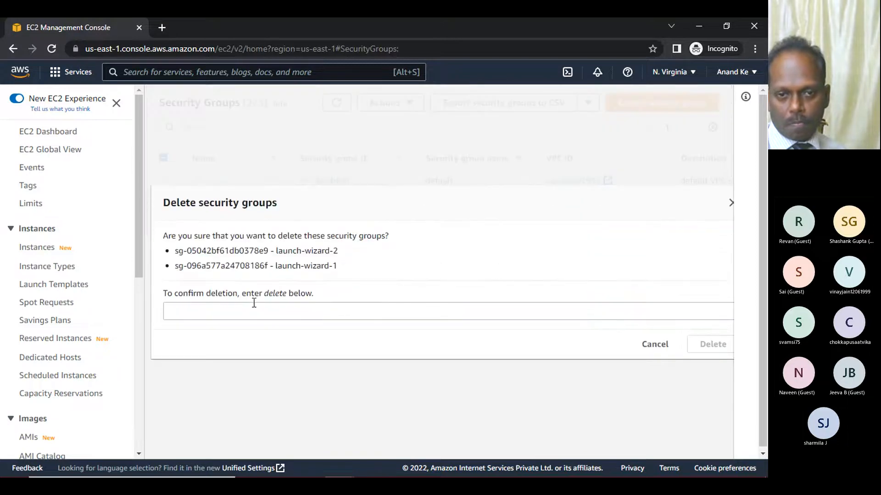
pyautogui.click(259, 315)
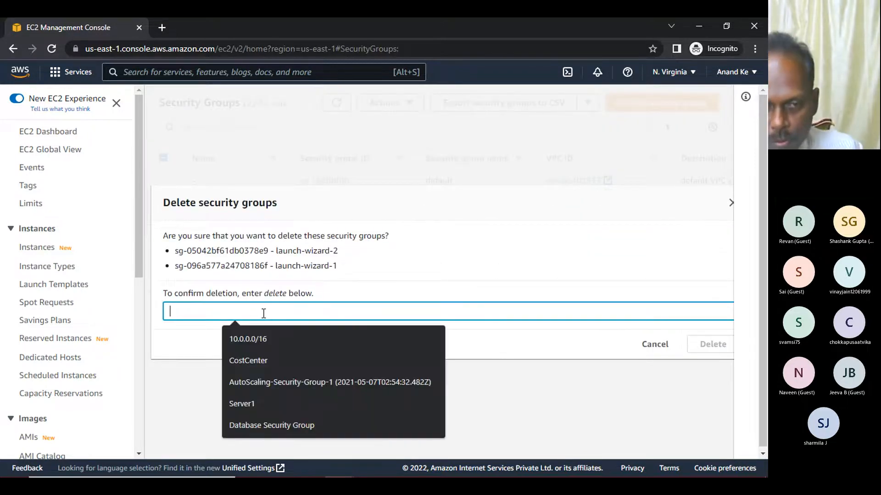
pyautogui.write('delete')
pyautogui.click(706, 345)
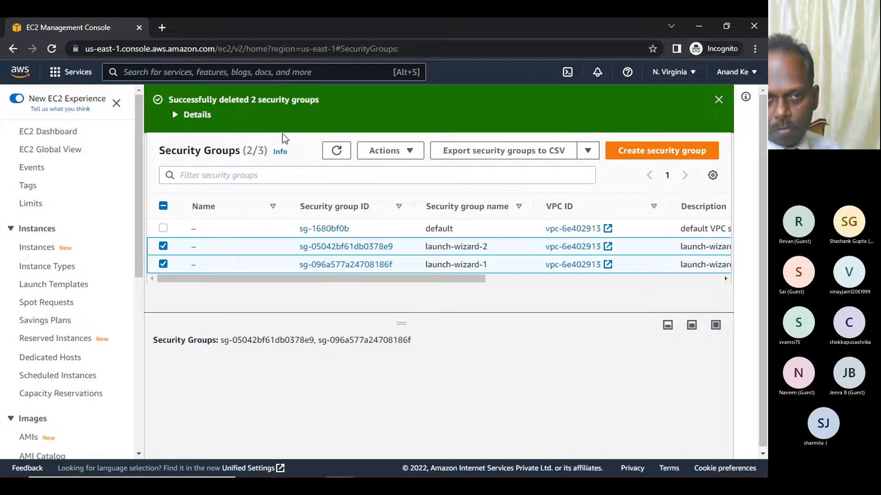
pyautogui.click(337, 151)
pyautogui.click(235, 227)
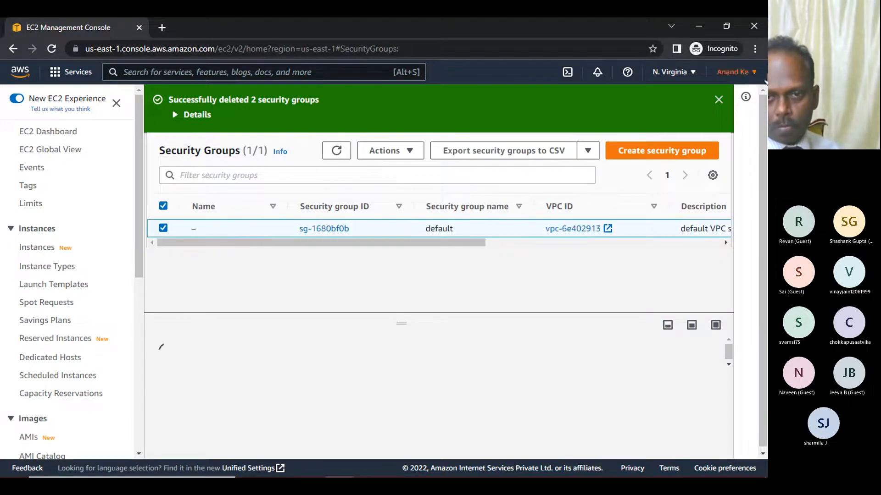
# Step: Add the line "Last step - Do Housekeeping" below the AMI launch entry in the July 22 Notepad notes, save the file and close it
pyautogui.click(700, 25)
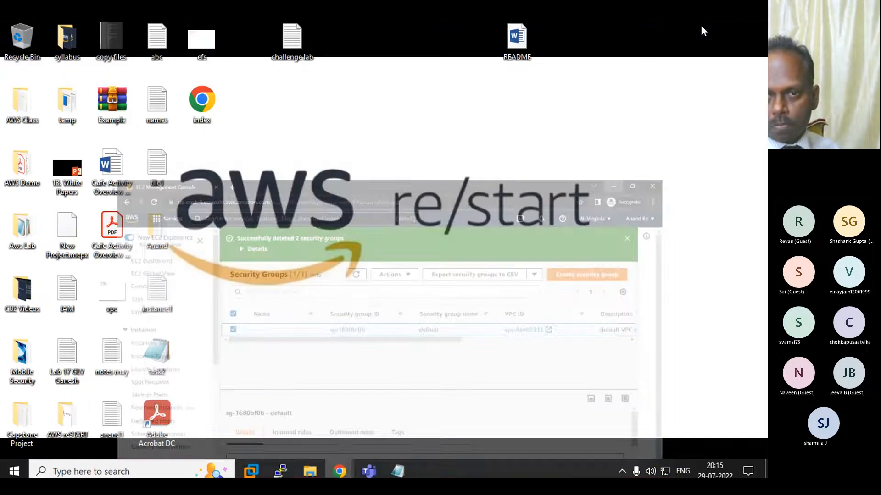
pyautogui.click(399, 470)
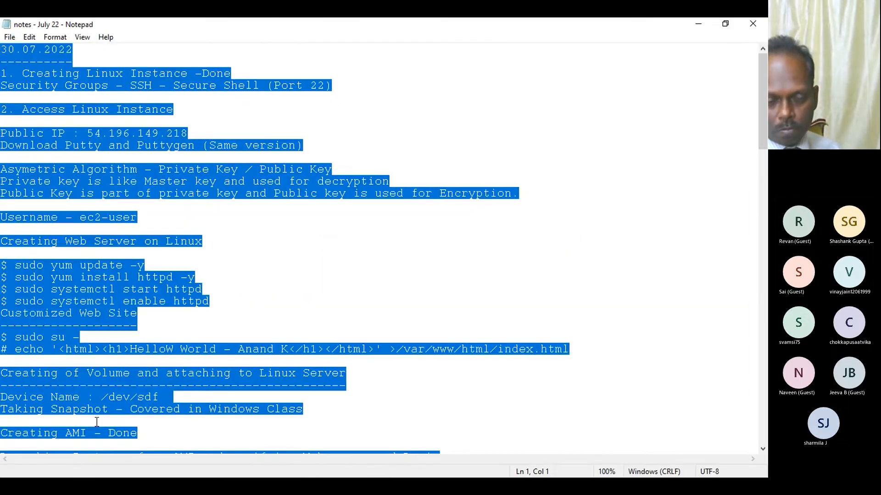
pyautogui.scroll(-2, 190, 404)
pyautogui.click(18, 418)
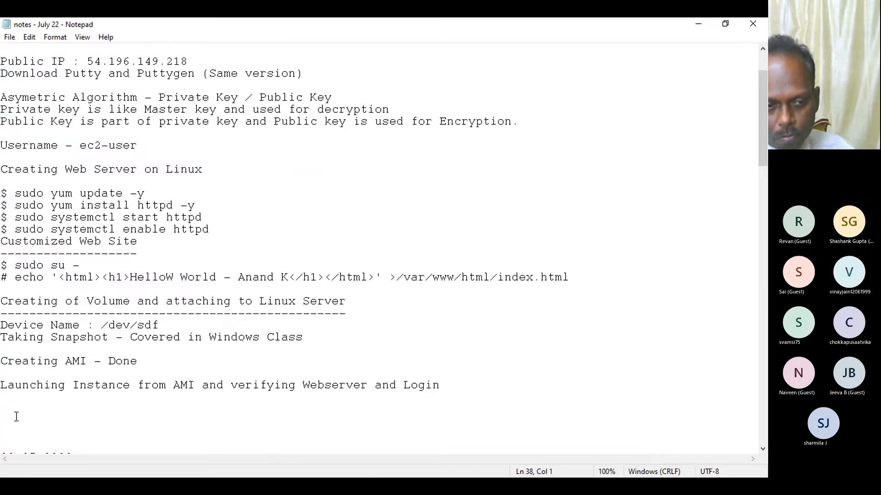
pyautogui.write('La')
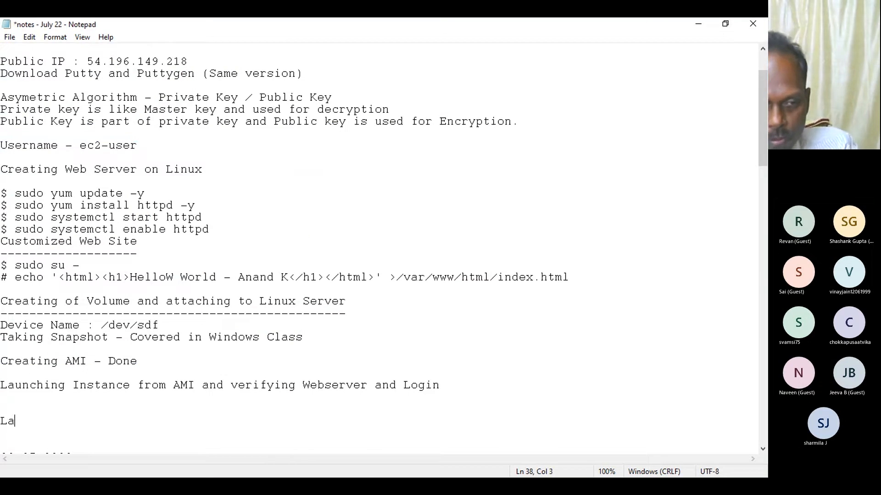
pyautogui.write('st step - Do Housekeeping')
pyautogui.press('Return')
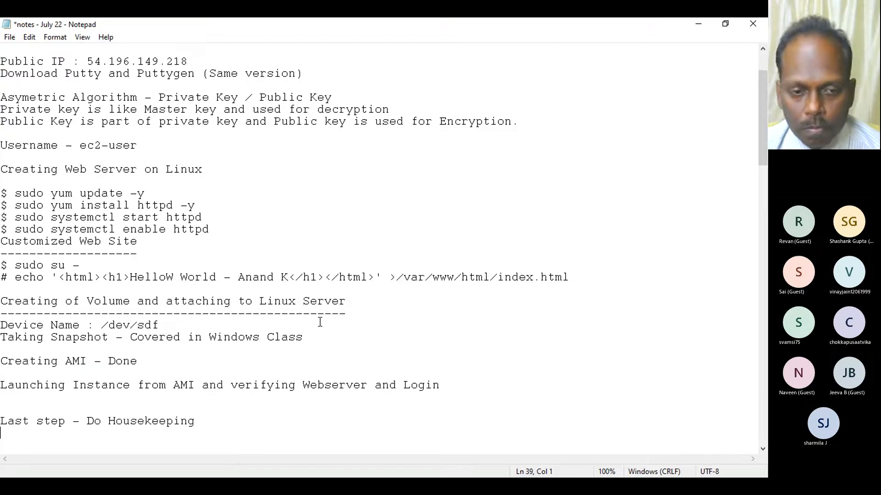
pyautogui.click(9, 36)
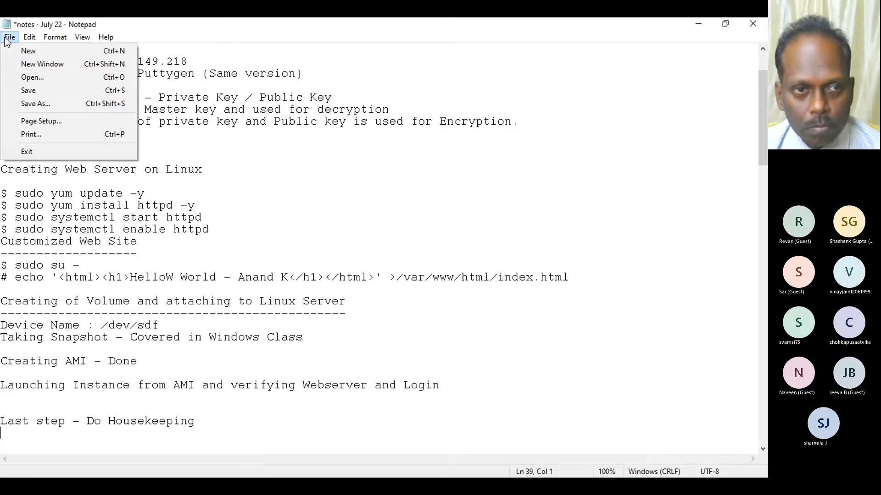
pyautogui.click(27, 89)
pyautogui.click(752, 24)
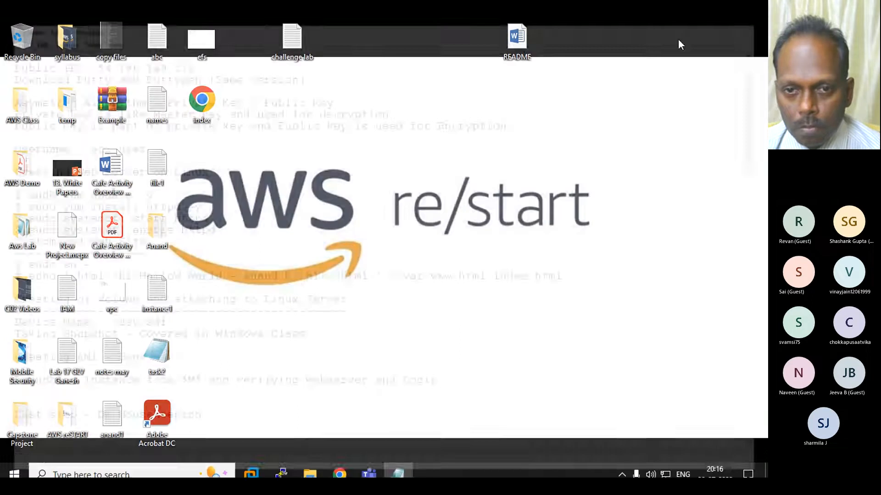
# Step: Check the training meeting window in Microsoft Teams and return to the EC2 console in Chrome
pyautogui.moveTo(376, 474)
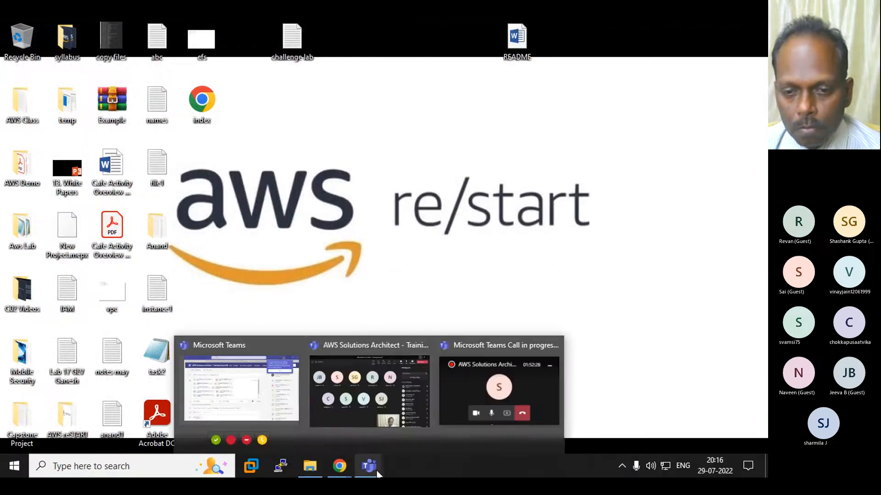
pyautogui.click(356, 403)
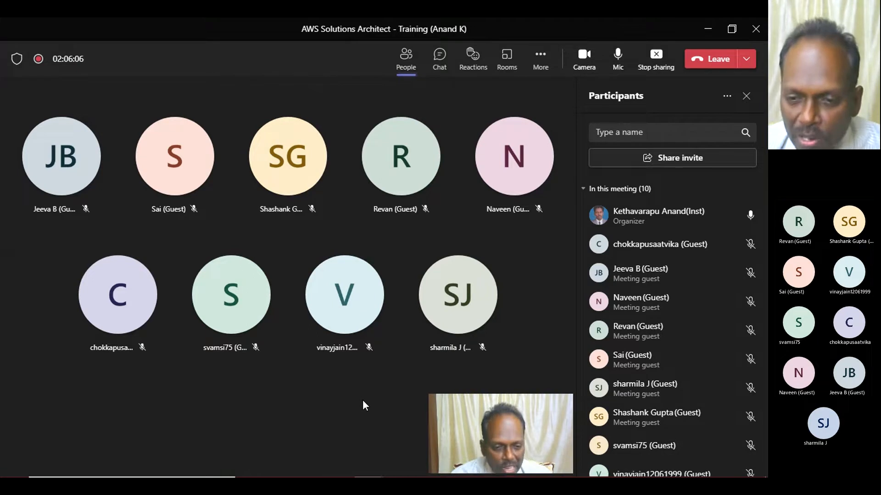
pyautogui.moveTo(353, 476)
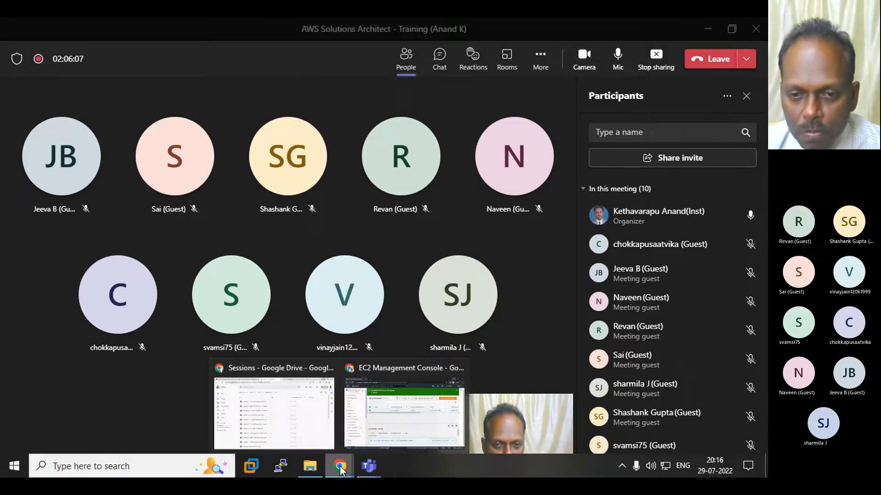
pyautogui.click(396, 414)
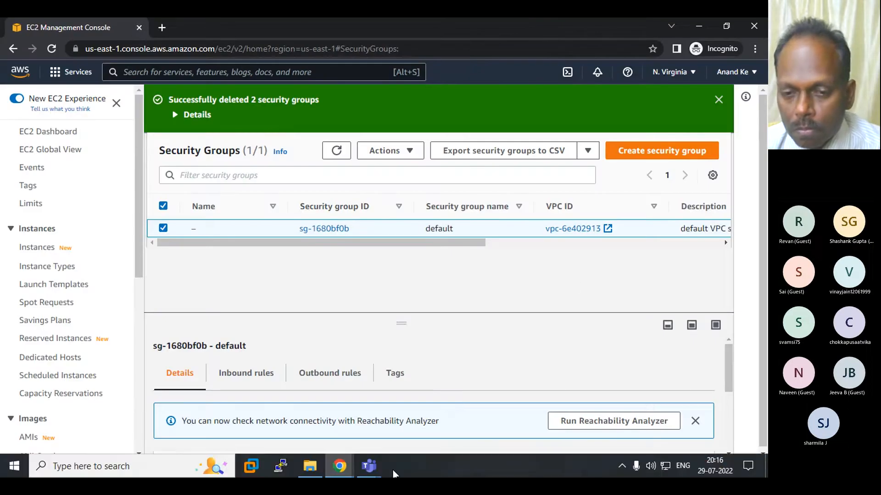
# Step: Switch to YouTube in the other Chrome window, go back from the RHCSA video to the channel's playlists and close the miniplayer
pyautogui.moveTo(339, 467)
pyautogui.click(259, 430)
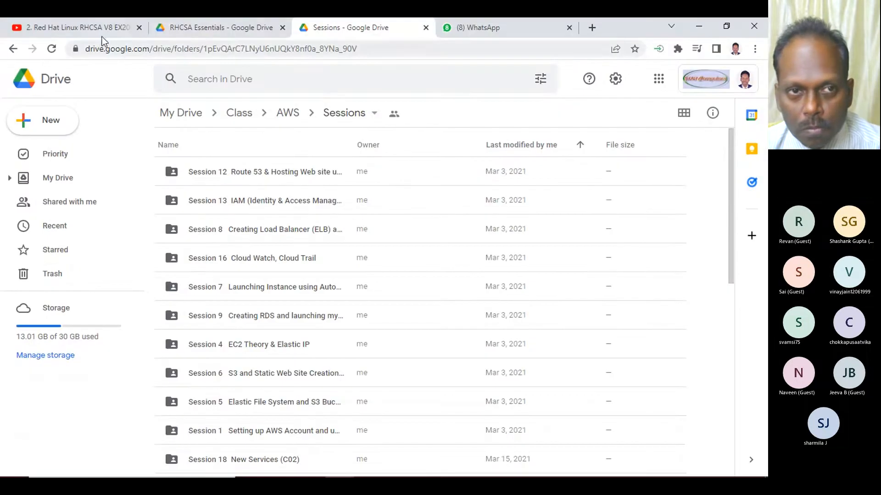
pyautogui.click(102, 31)
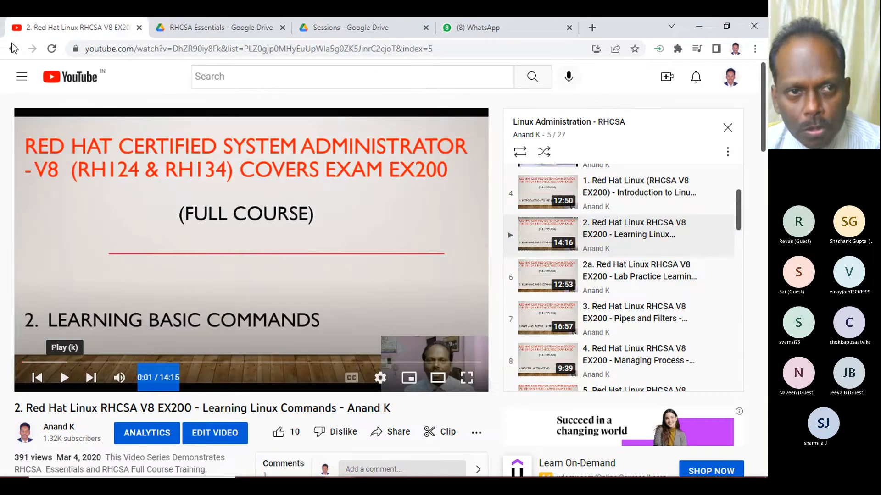
pyautogui.click(12, 48)
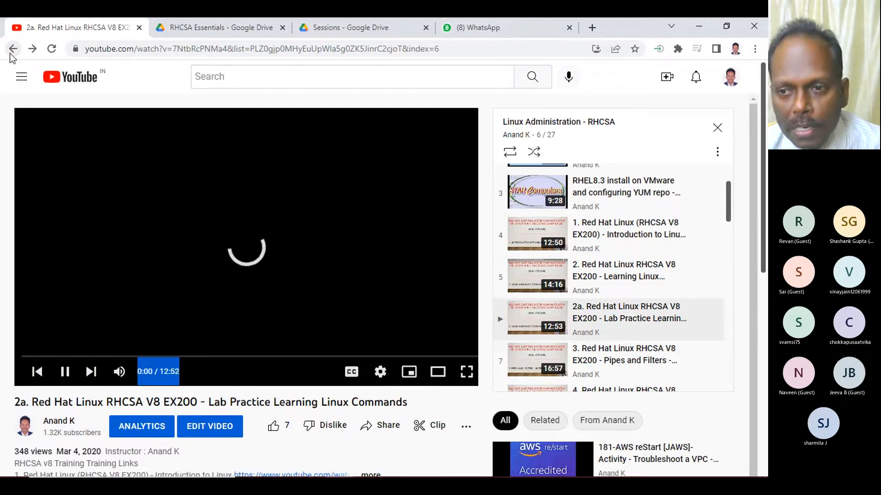
pyautogui.click(12, 48)
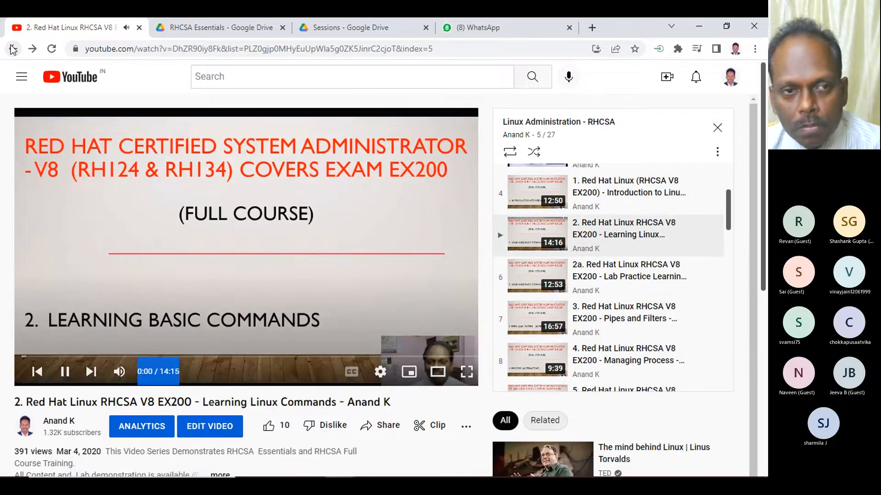
pyautogui.click(13, 48)
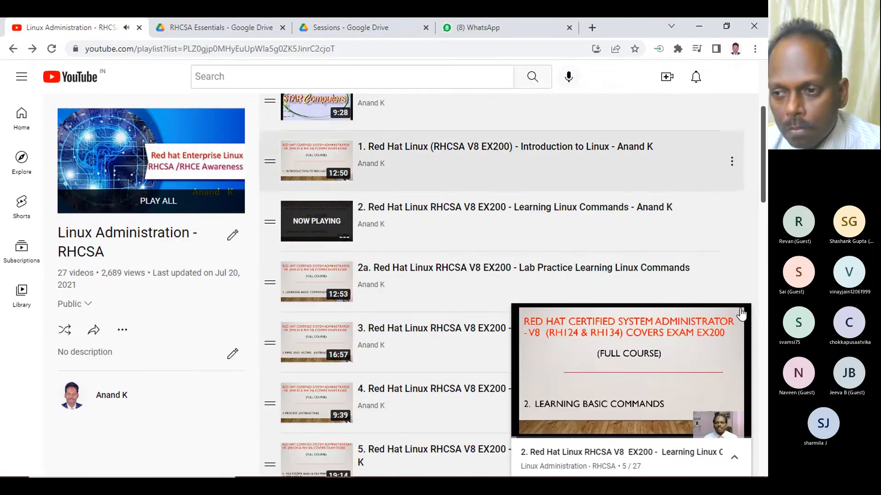
pyautogui.click(13, 48)
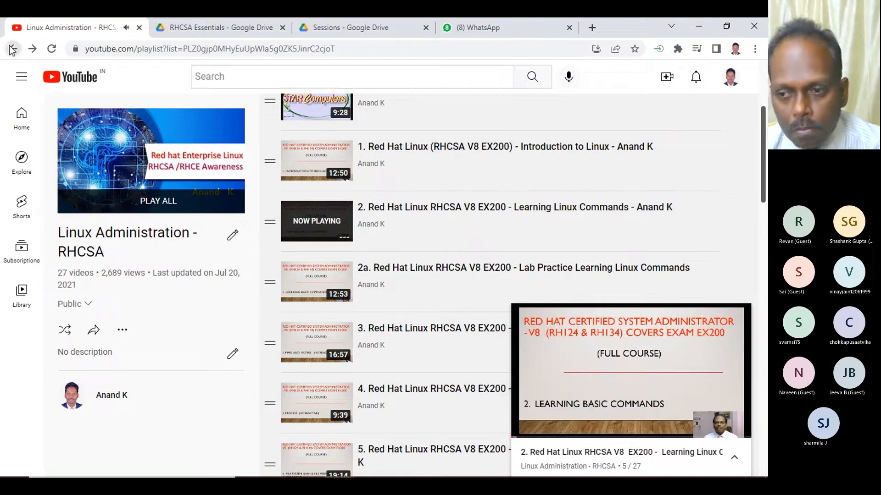
pyautogui.moveTo(555, 319)
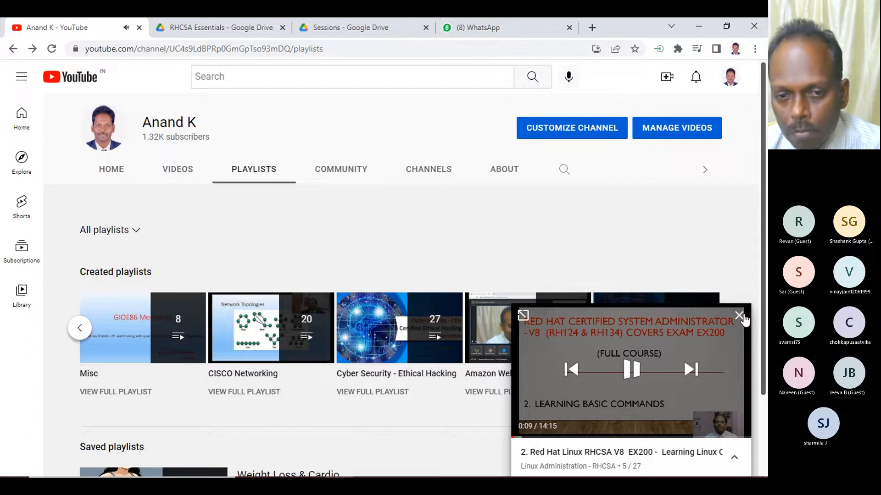
pyautogui.click(743, 318)
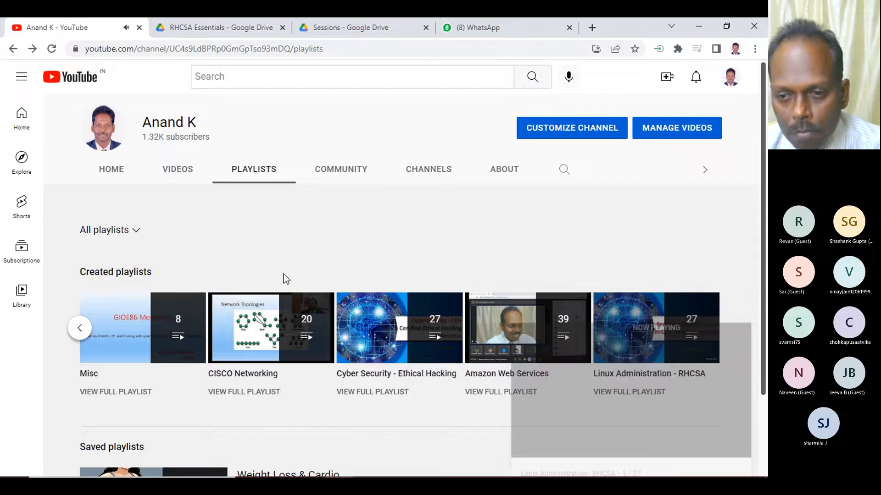
# Step: Open video 2, "Creating Linux Instance, Snapshot, AMI and Web Server", from the full Amazon Web Services playlist and copy its link
pyautogui.click(528, 392)
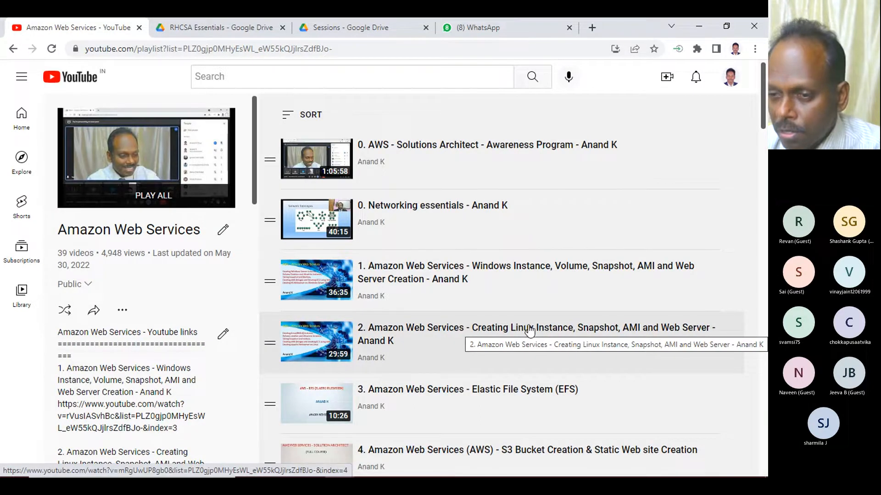
pyautogui.click(499, 333)
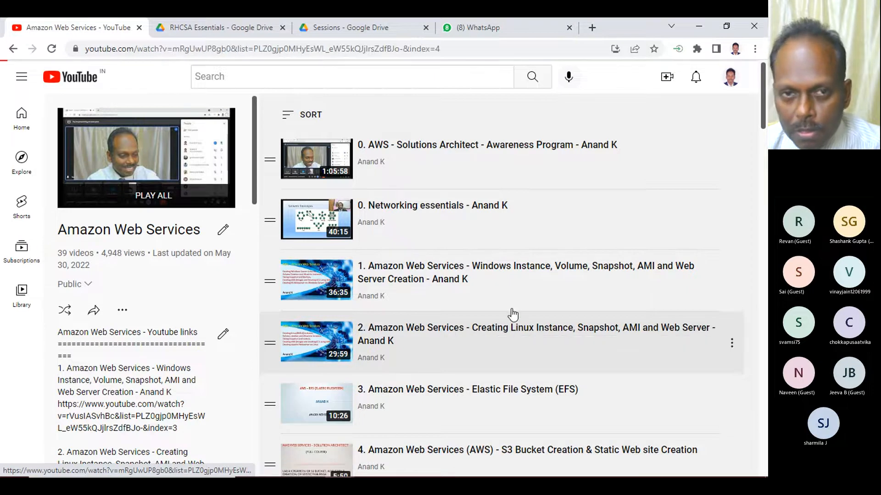
pyautogui.click(177, 49)
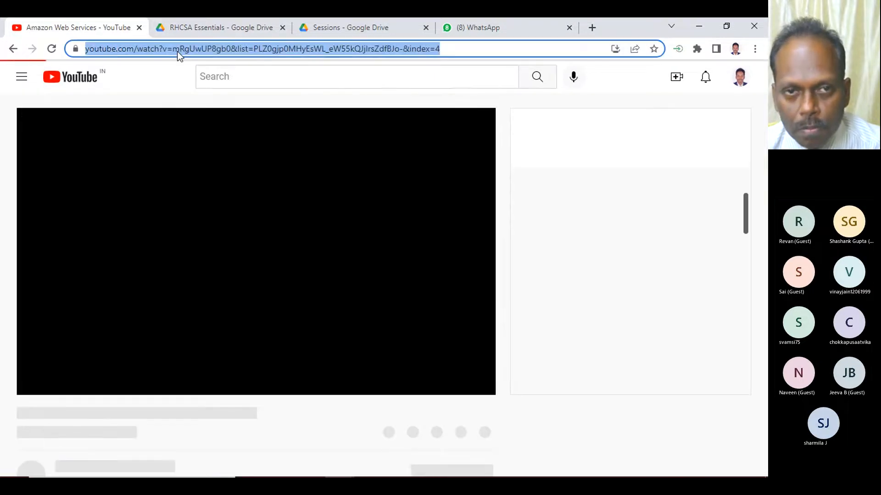
pyautogui.rightClick(178, 50)
pyautogui.click(213, 137)
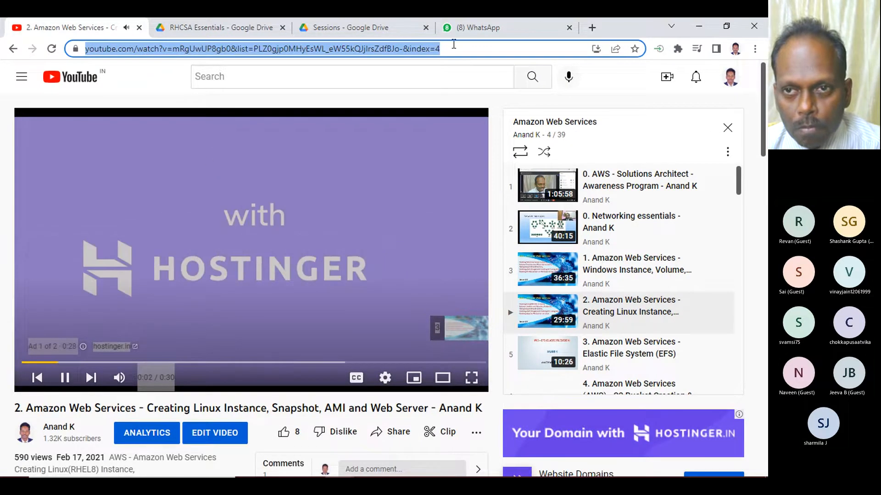
# Step: Paste the video link into the AWS Training July 2022 group's message box in WhatsApp and return to the YouTube video
pyautogui.click(486, 28)
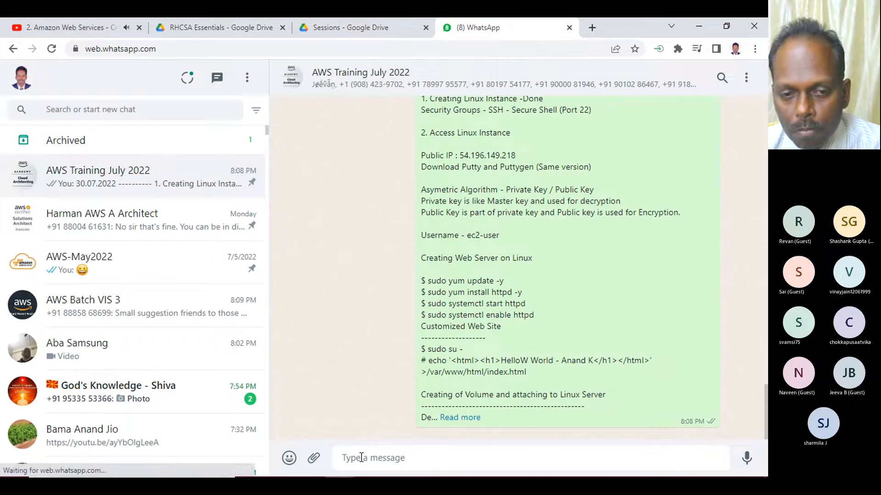
pyautogui.hotkey('ctrl', 'v')
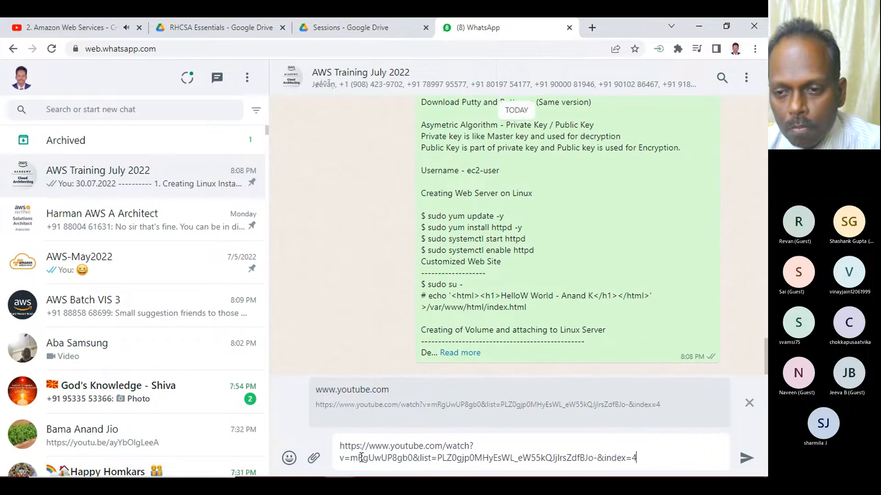
pyautogui.click(317, 25)
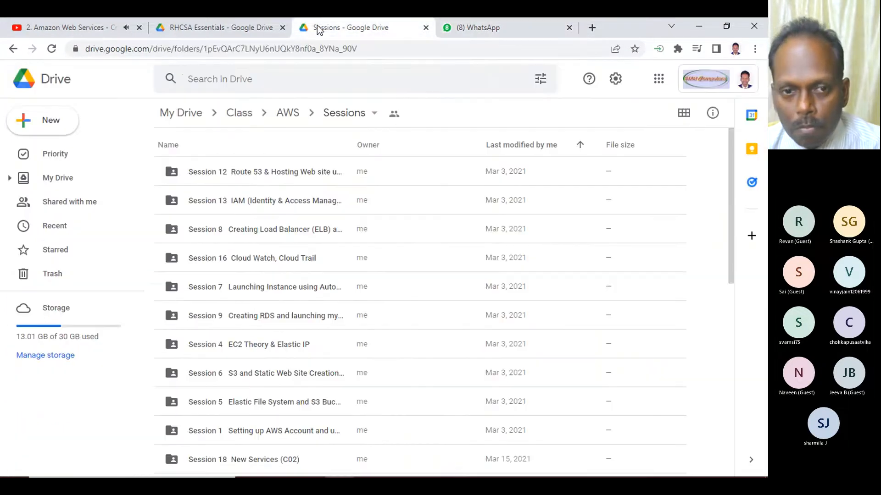
pyautogui.click(87, 27)
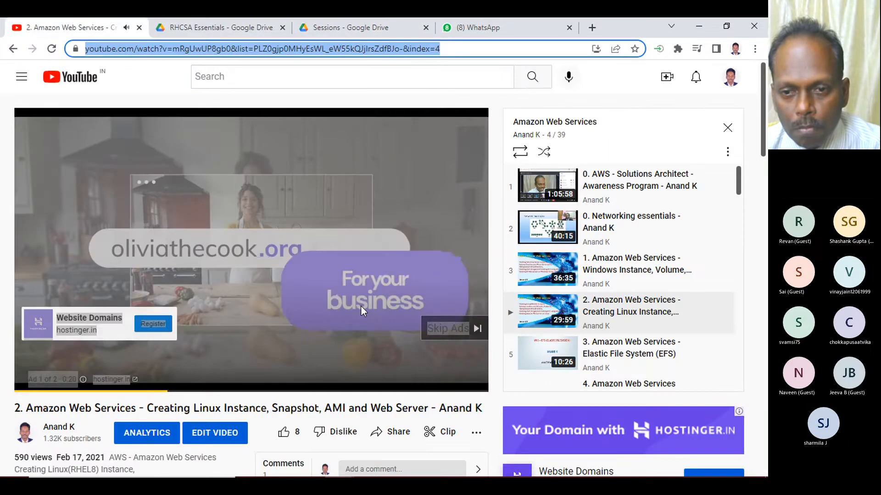
# Step: Skip the ad, jump the YouTube video to 1:45, and send its pasted link to the AWS Training July 2022 WhatsApp group
pyautogui.doubleClick(444, 329)
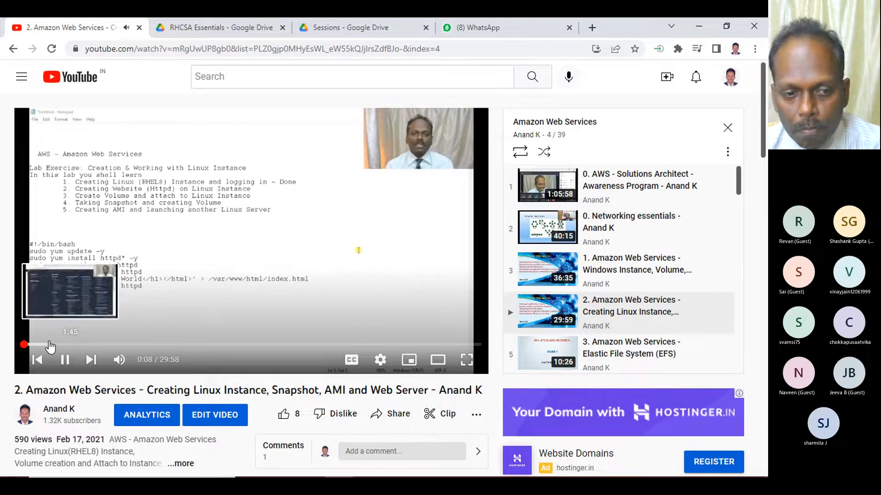
pyautogui.click(49, 345)
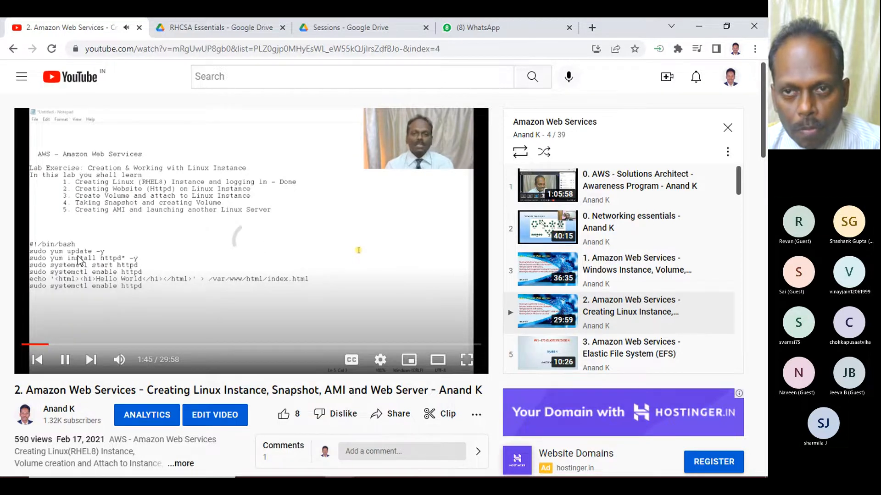
pyautogui.click(459, 27)
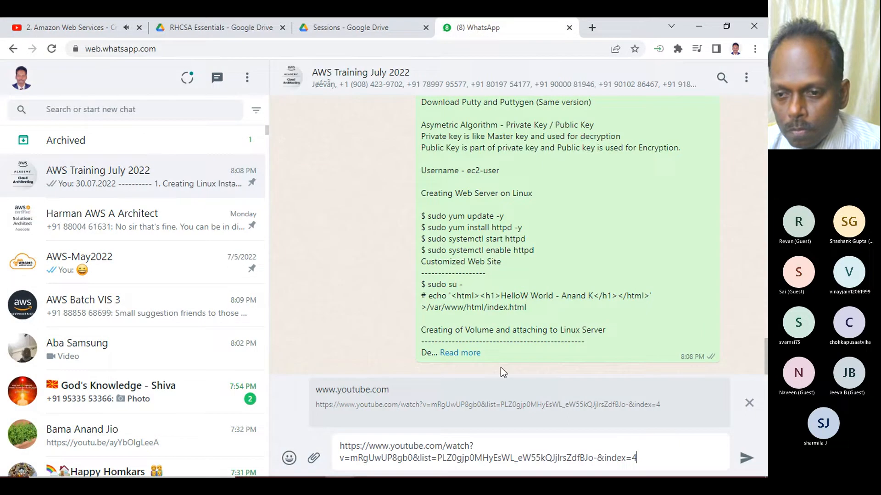
pyautogui.press('Return')
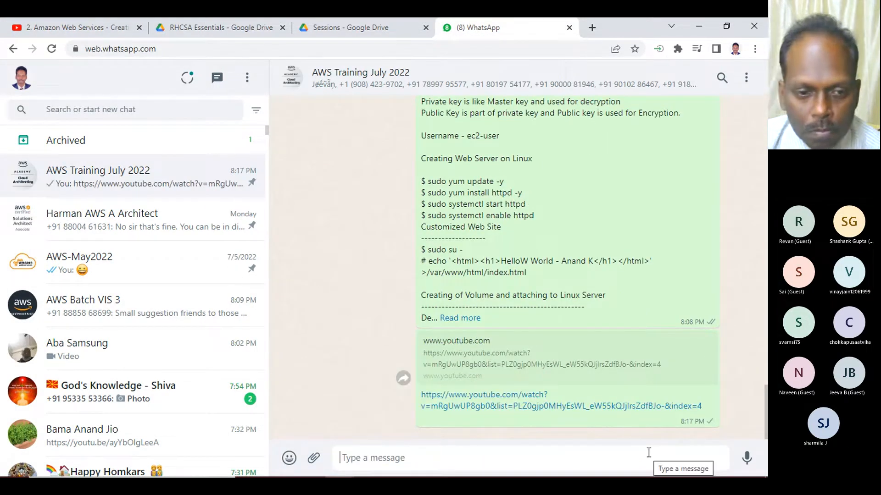
# Step: Check the Sessions folder in Google Drive and return to the YouTube video, leaving it paused
pyautogui.click(347, 25)
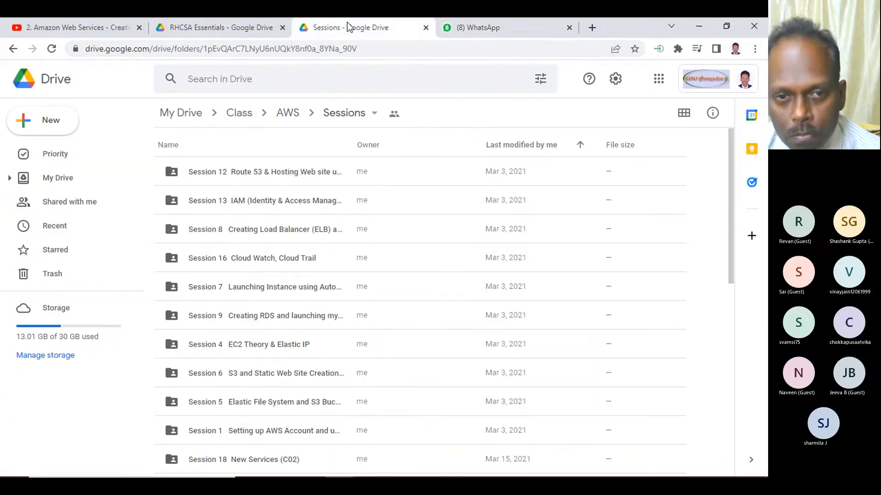
pyautogui.click(101, 21)
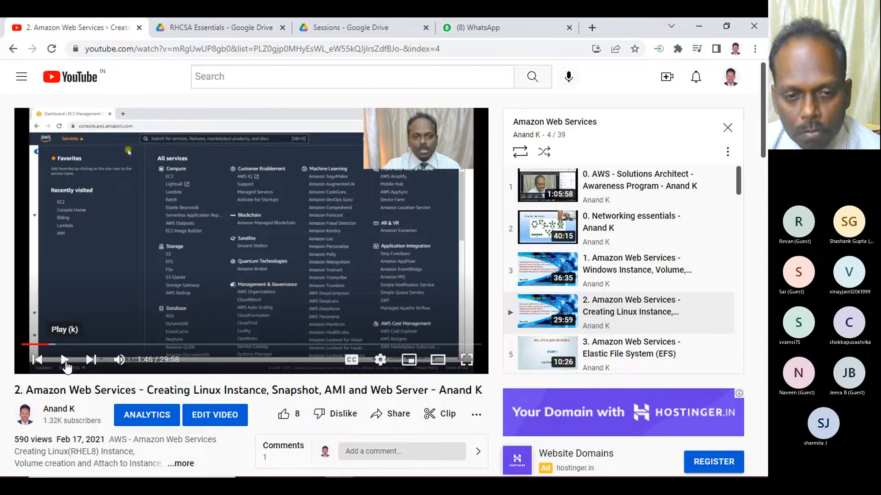
pyautogui.scroll(-1, 150, 317)
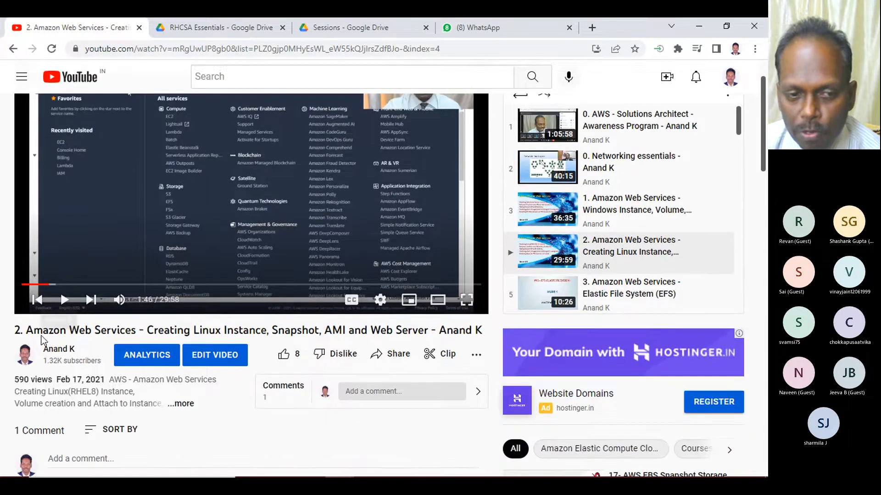
pyautogui.scroll(1, 203, 265)
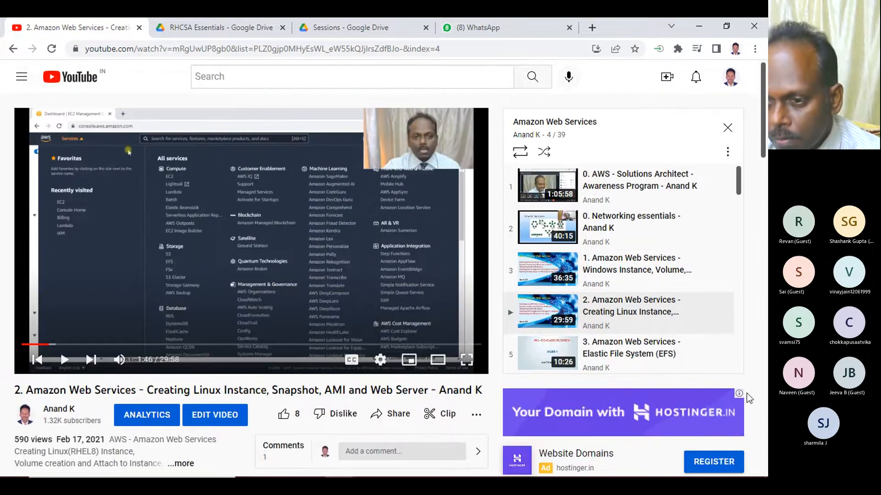
# Step: Close the RHCSA Essentials and Sessions pages of Google Drive and minimize the browser window to return to the EC2 console
pyautogui.click(345, 29)
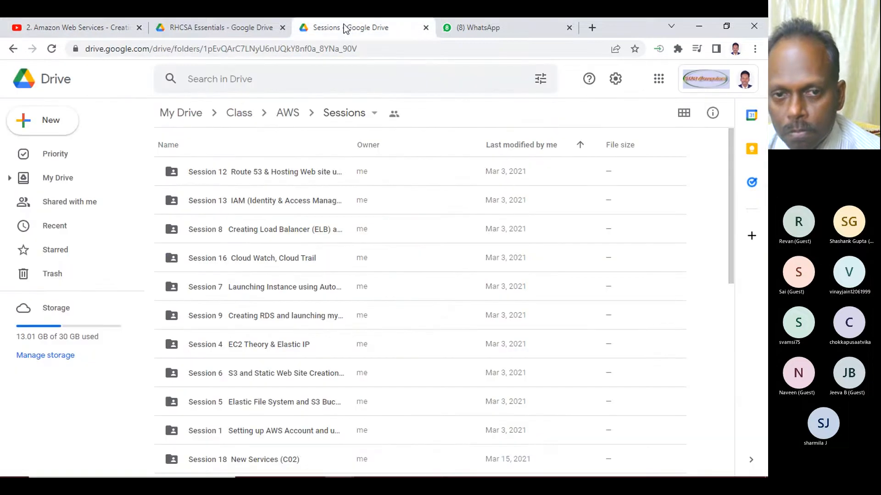
pyautogui.click(219, 28)
pyautogui.click(283, 28)
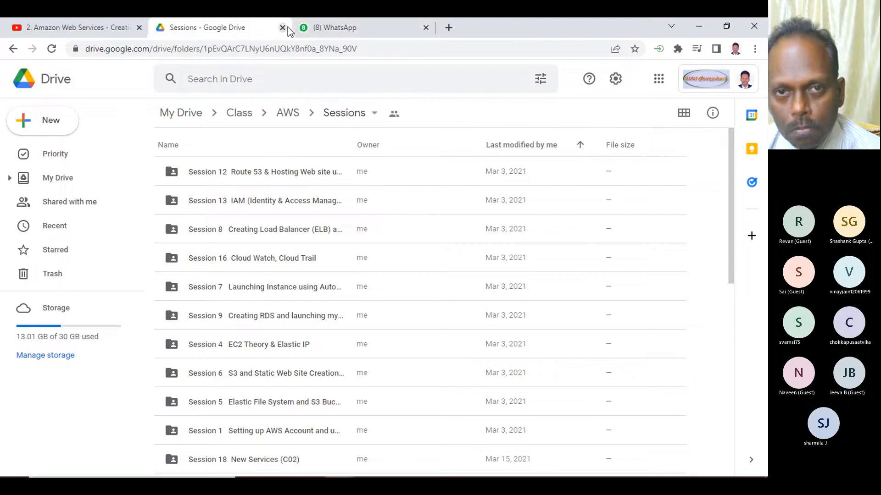
pyautogui.click(282, 28)
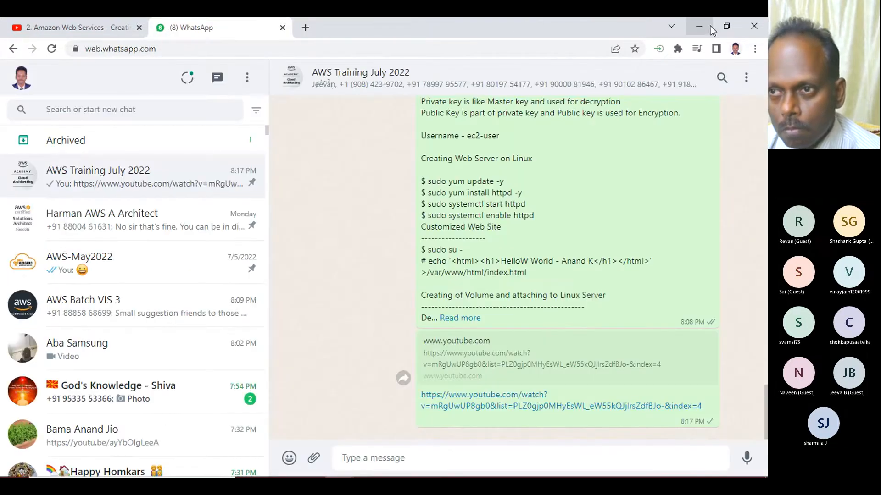
pyautogui.click(697, 26)
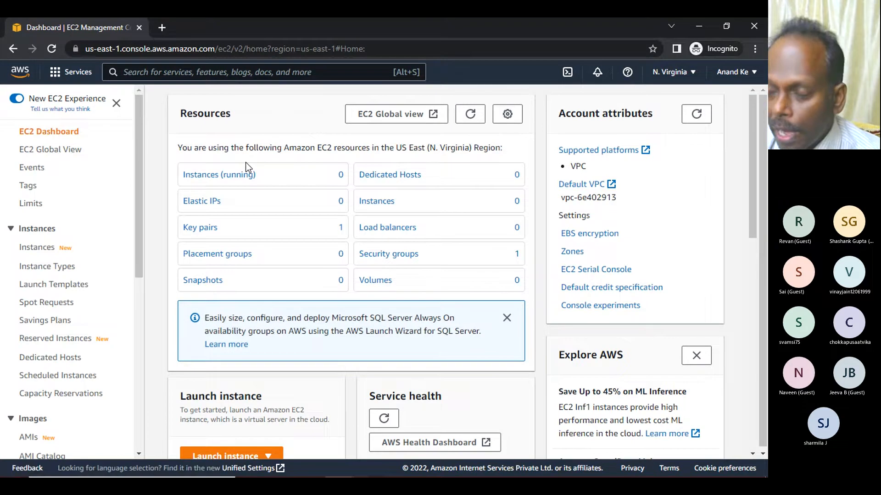
# Step: Open the account's Billing Dashboard and examine the estimated total and the charges by service on the July 2022 bill
pyautogui.click(732, 76)
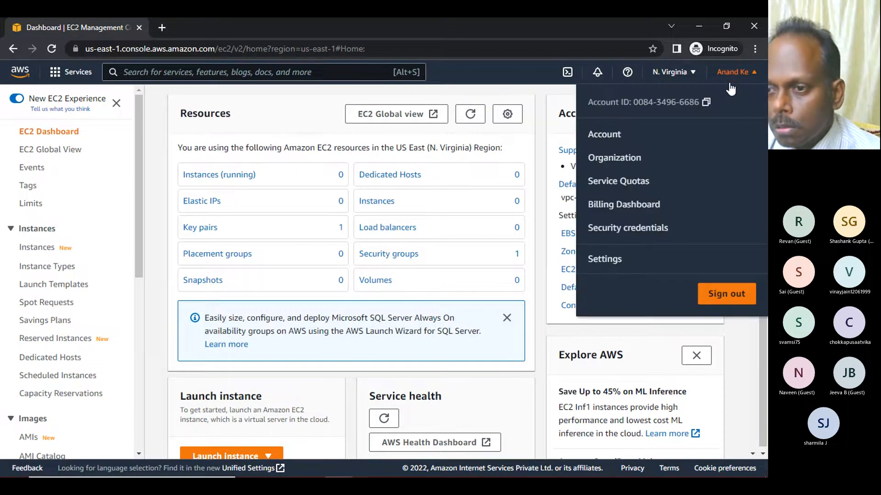
pyautogui.click(623, 207)
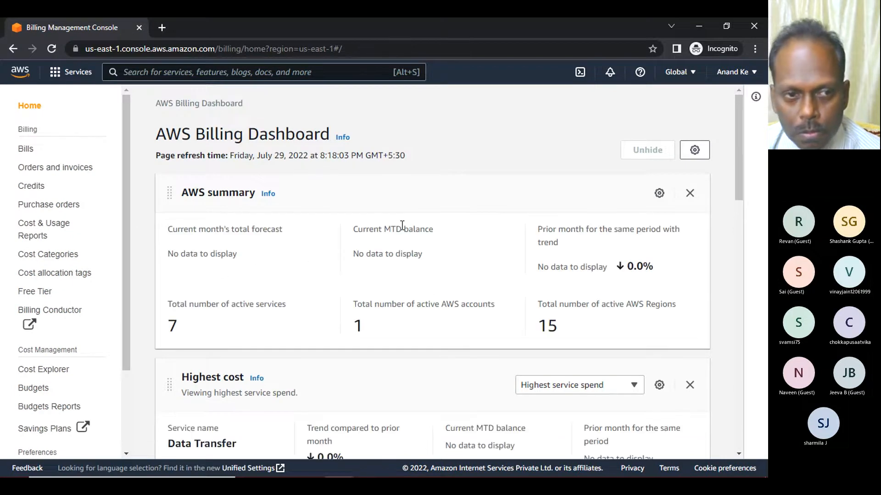
pyautogui.click(24, 150)
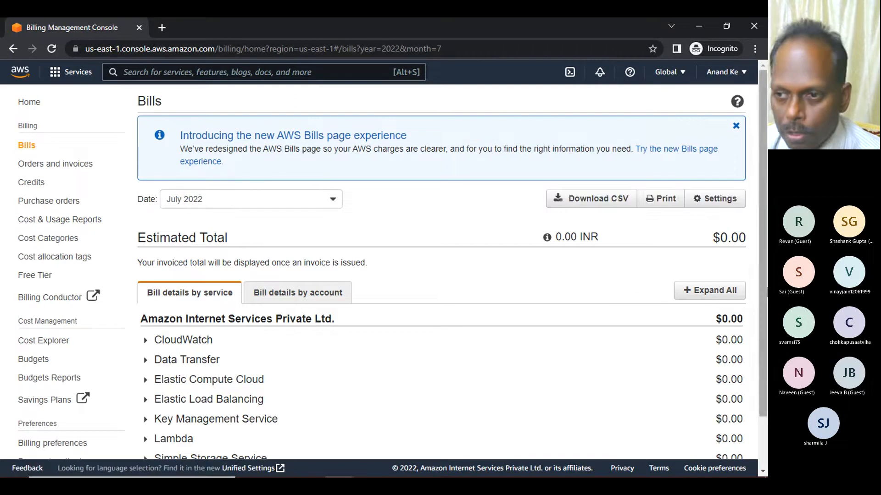
pyautogui.moveTo(709, 238); pyautogui.dragTo(746, 238)
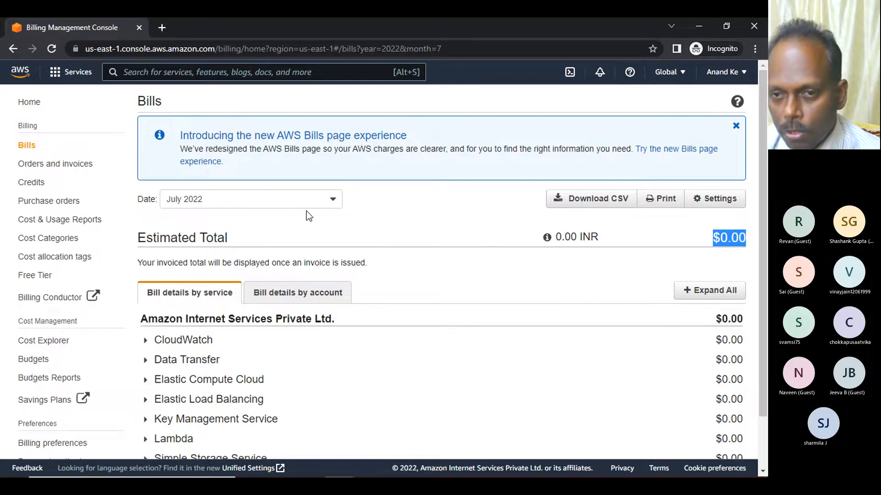
pyautogui.scroll(-1, 444, 257)
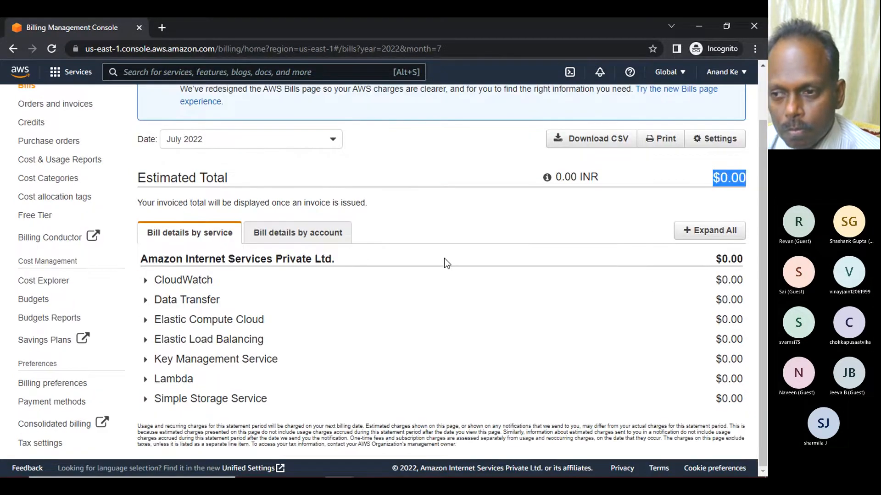
# Step: Expand the Elastic Compute Cloud charges for US East (N. Virginia) and examine the Linux and Windows instance hours
pyautogui.scroll(1, 444, 258)
pyautogui.click(241, 379)
pyautogui.scroll(-2, 369, 330)
pyautogui.scroll(-1, 371, 335)
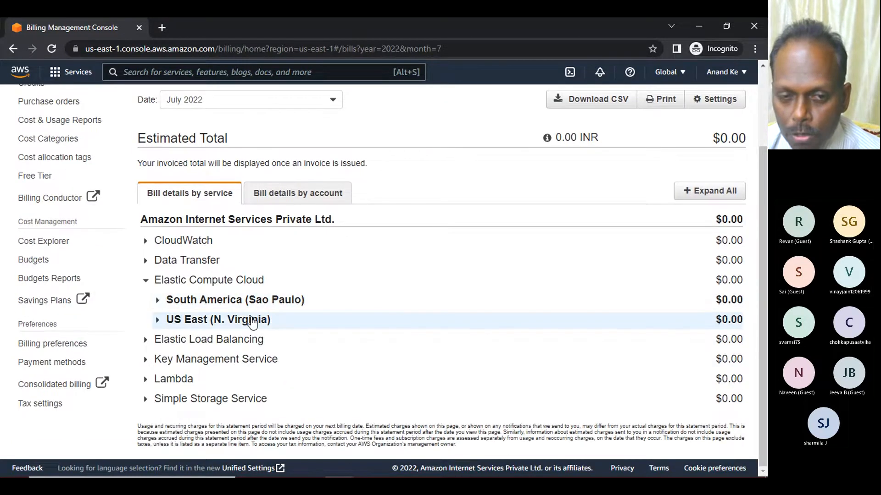
pyautogui.click(255, 319)
pyautogui.scroll(-1, 404, 311)
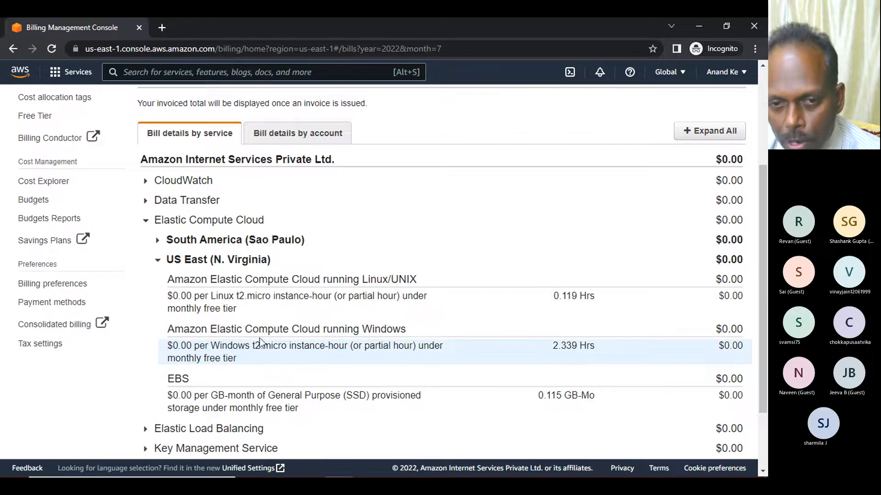
pyautogui.moveTo(550, 345); pyautogui.dragTo(596, 345)
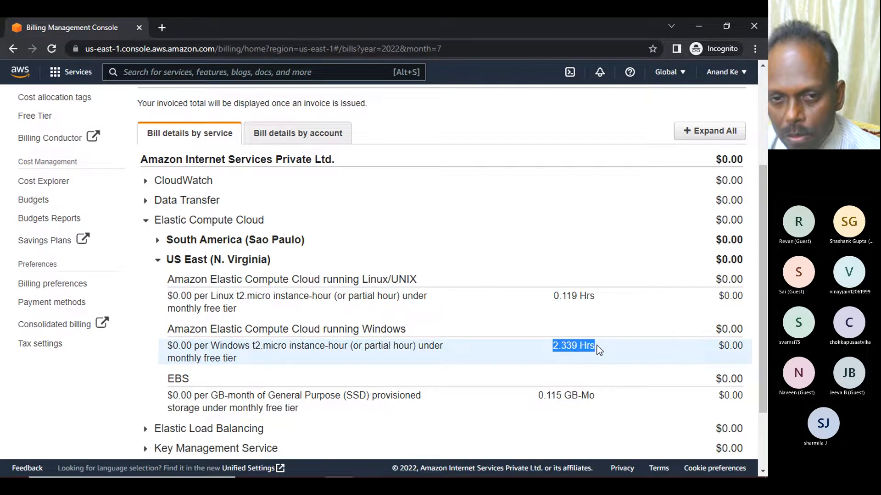
pyautogui.moveTo(554, 296); pyautogui.dragTo(621, 297)
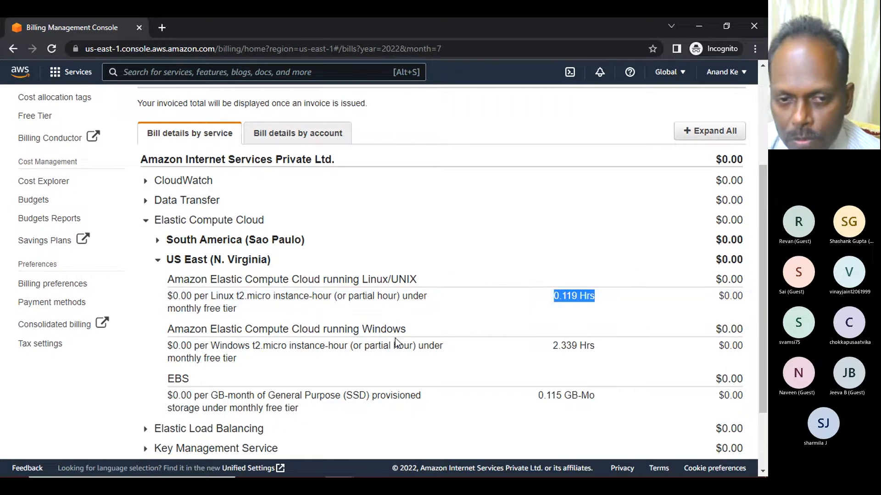
pyautogui.scroll(-1, 401, 321)
pyautogui.scroll(4, 400, 314)
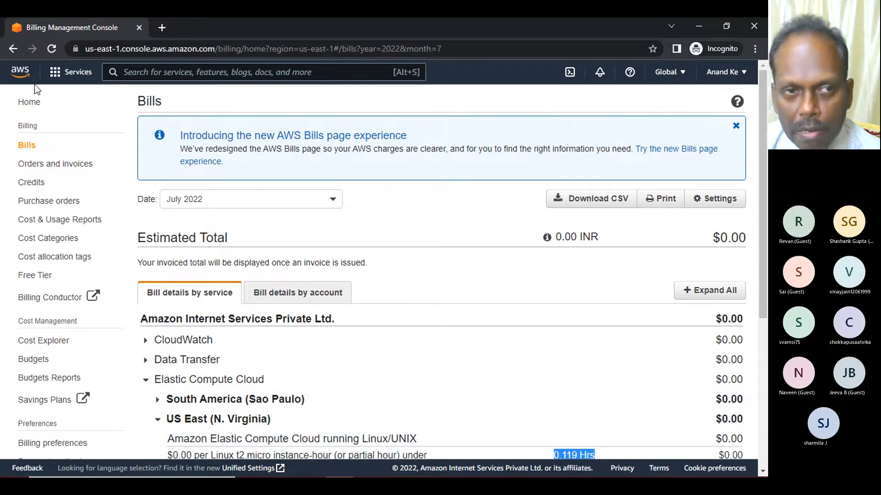
# Step: Sign out of the AWS account and close the AWS Management Console page
pyautogui.click(724, 73)
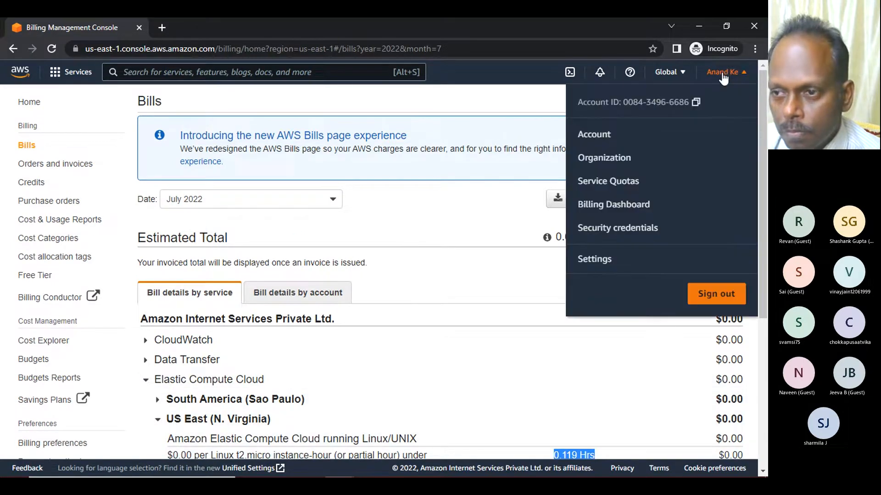
pyautogui.click(700, 298)
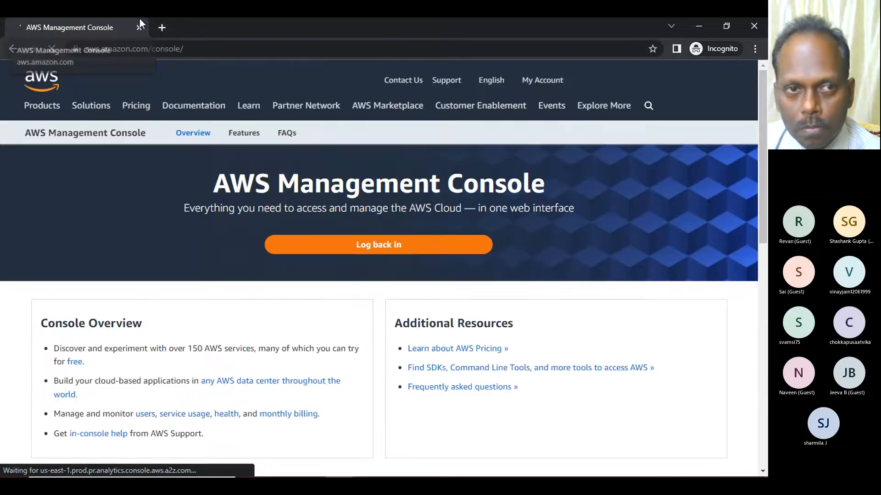
pyautogui.click(139, 26)
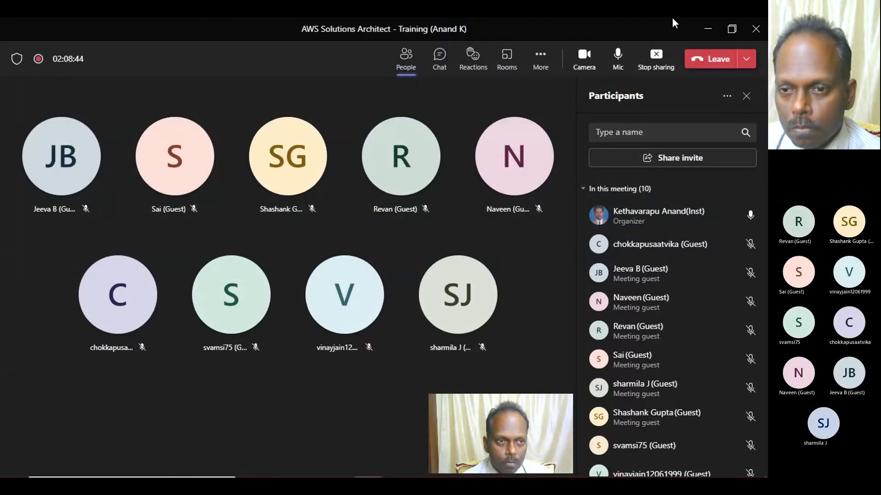
# Step: Check the training meeting's details in Microsoft Teams and switch to Chrome to view the paused YouTube video
pyautogui.moveTo(377, 475)
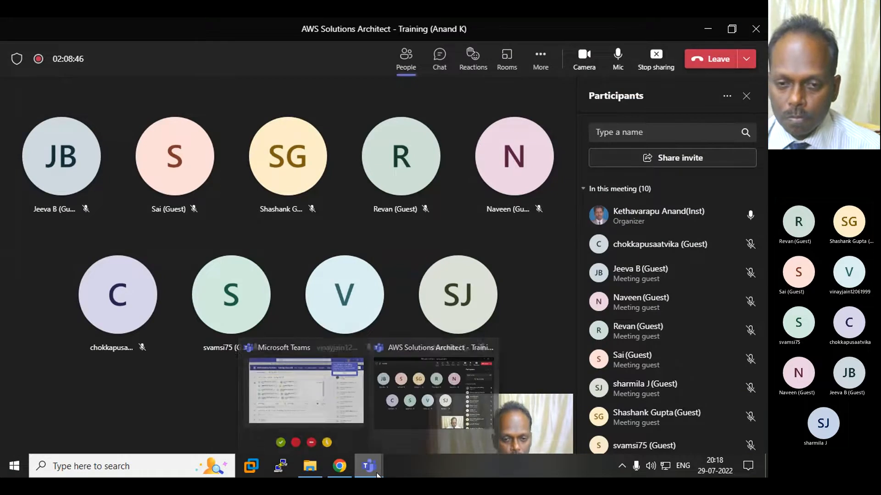
pyautogui.click(310, 400)
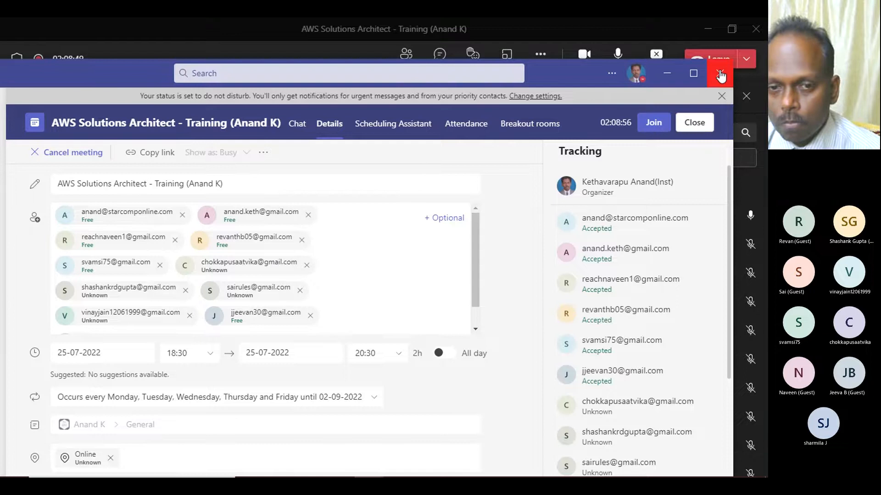
pyautogui.moveTo(340, 475)
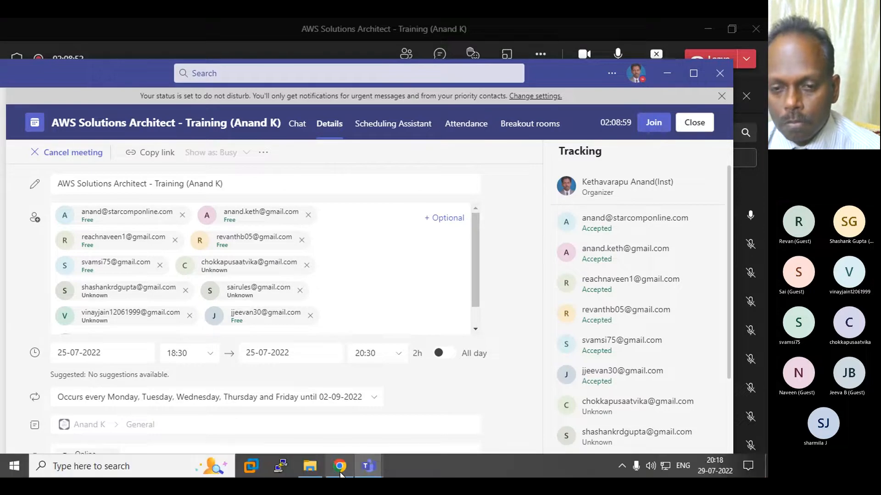
pyautogui.click(337, 415)
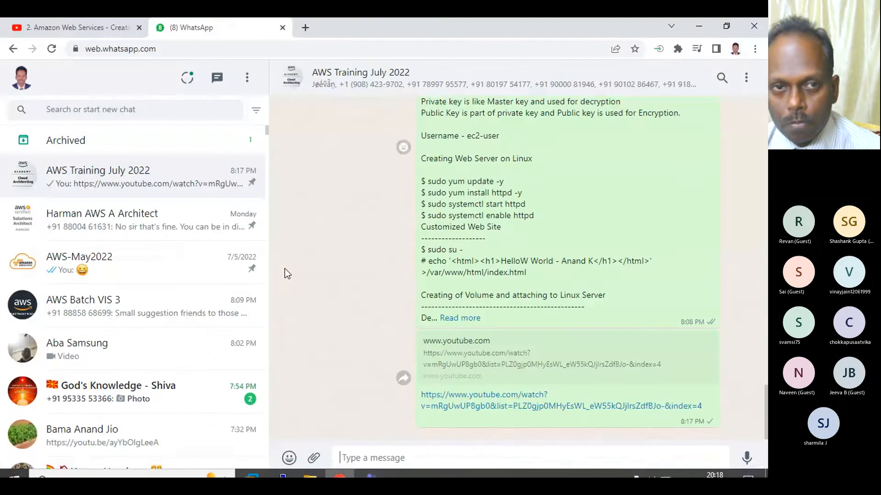
pyautogui.click(82, 25)
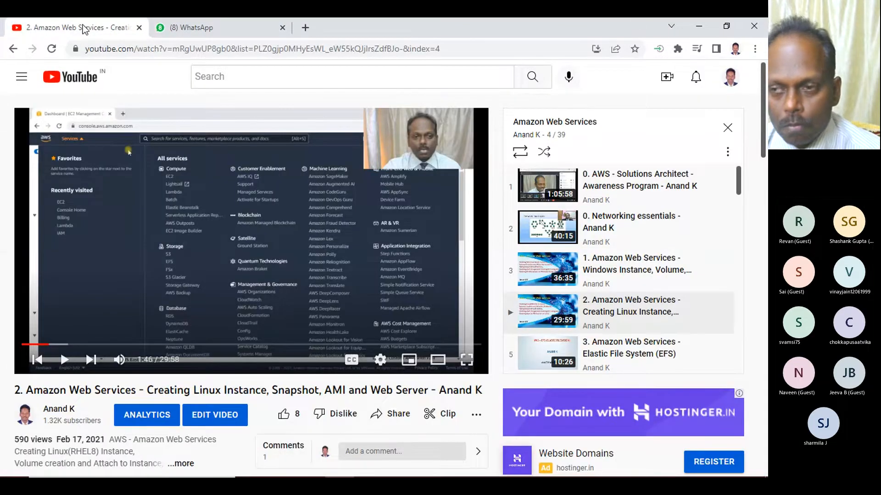
# Step: Minimize Chrome and the meeting details window to return to the Teams meeting, and close its participants list
pyautogui.click(698, 26)
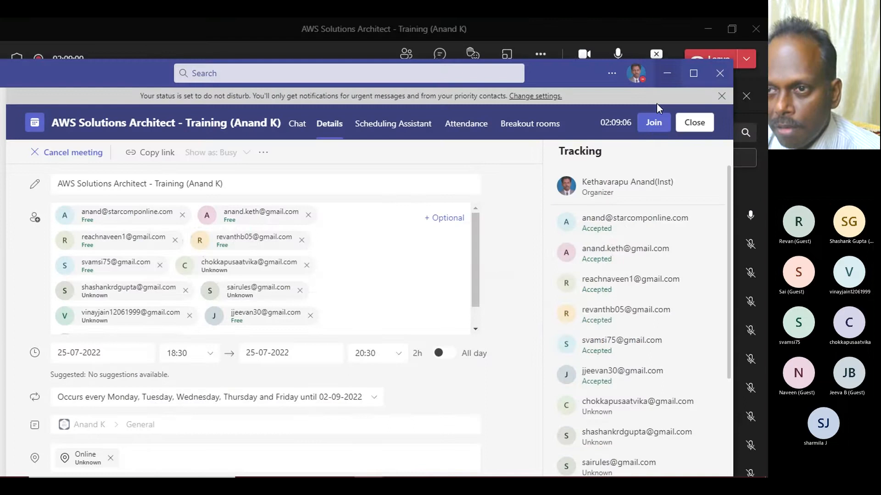
pyautogui.click(667, 73)
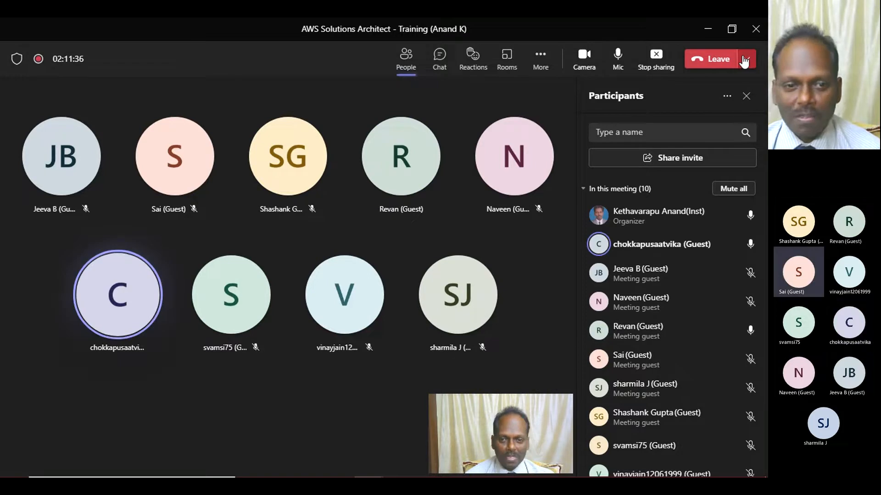
pyautogui.click(717, 59)
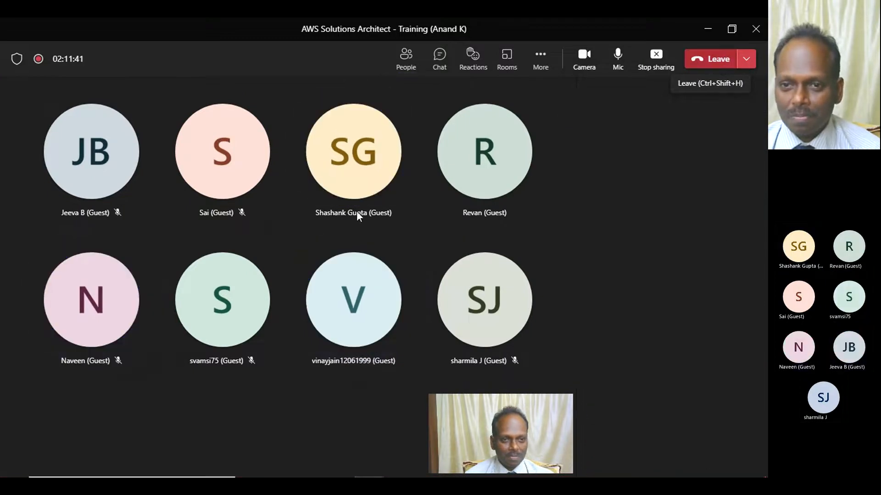